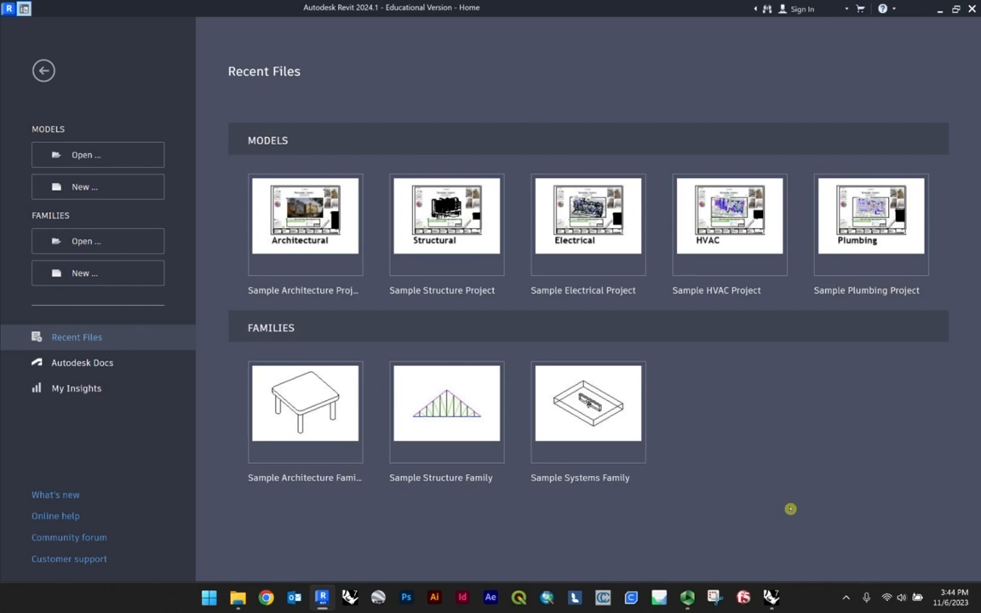
pyautogui.click(770, 596)
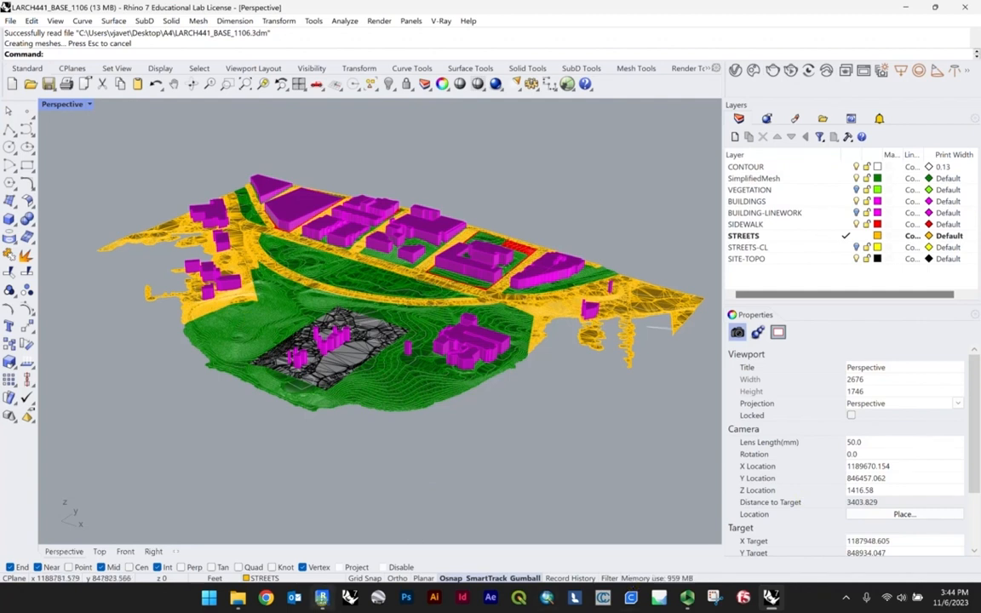
pyautogui.click(322, 597)
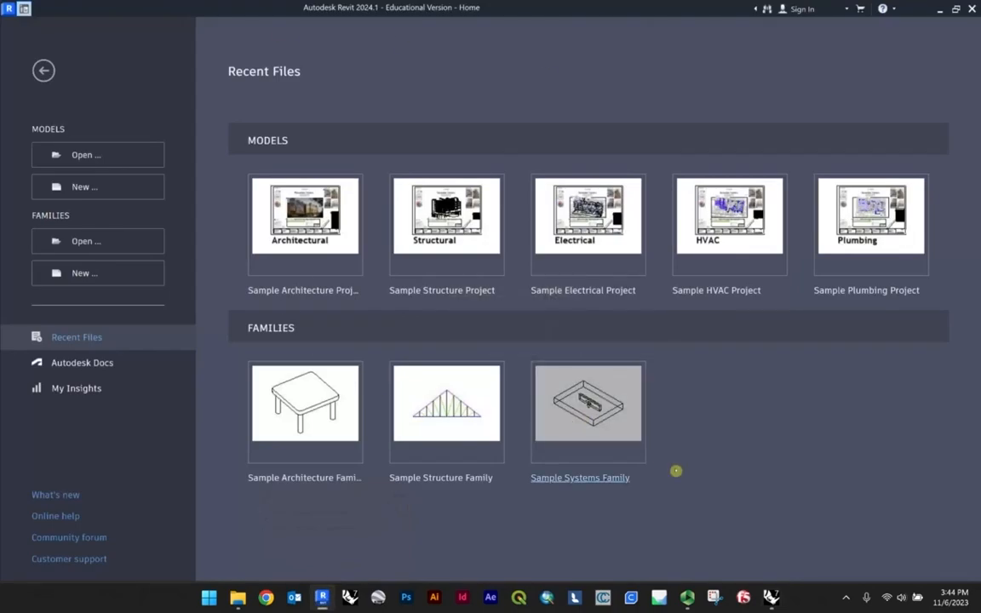
pyautogui.click(771, 597)
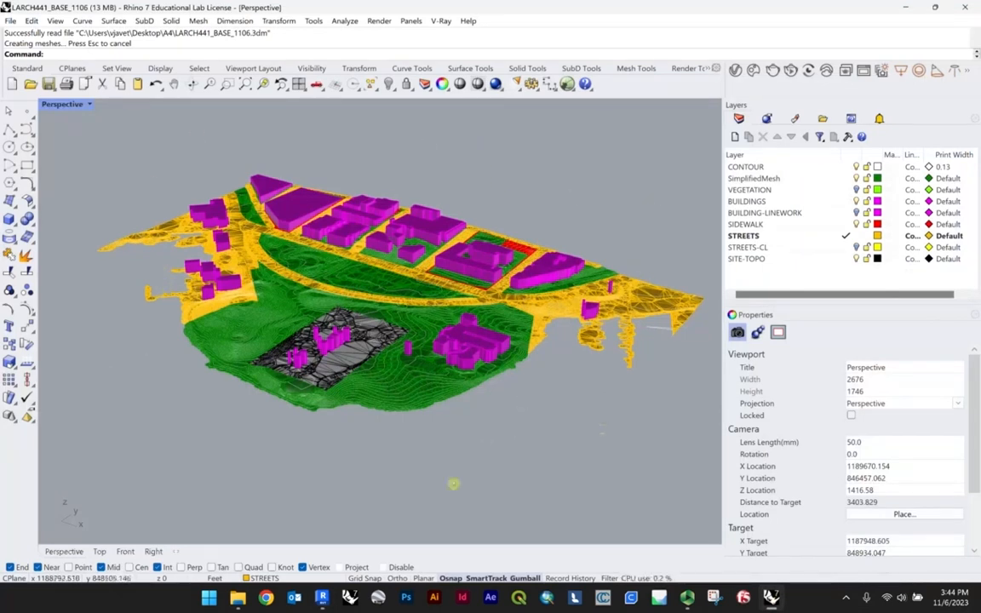
pyautogui.moveTo(322, 597)
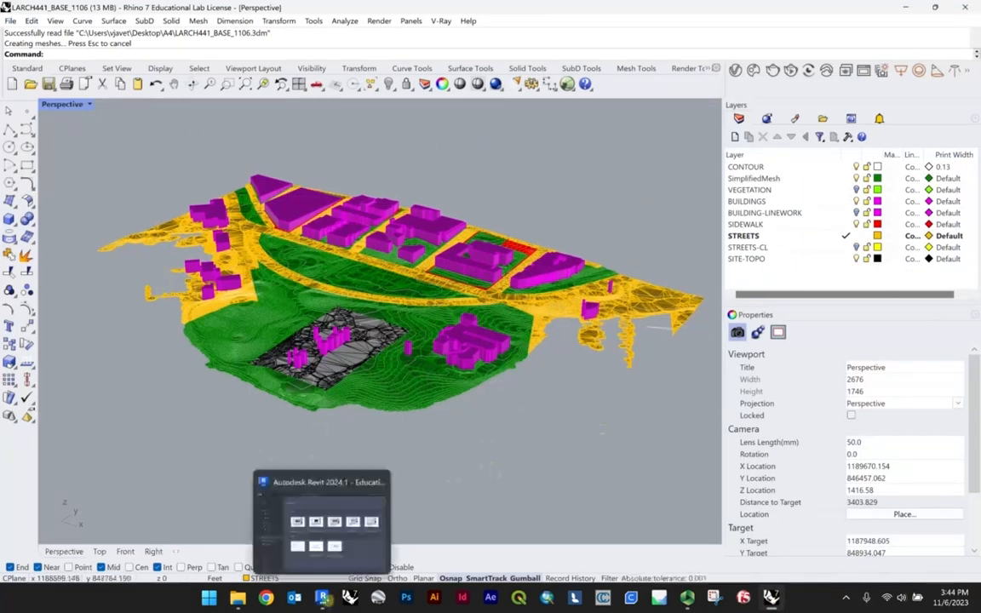
pyautogui.click(298, 539)
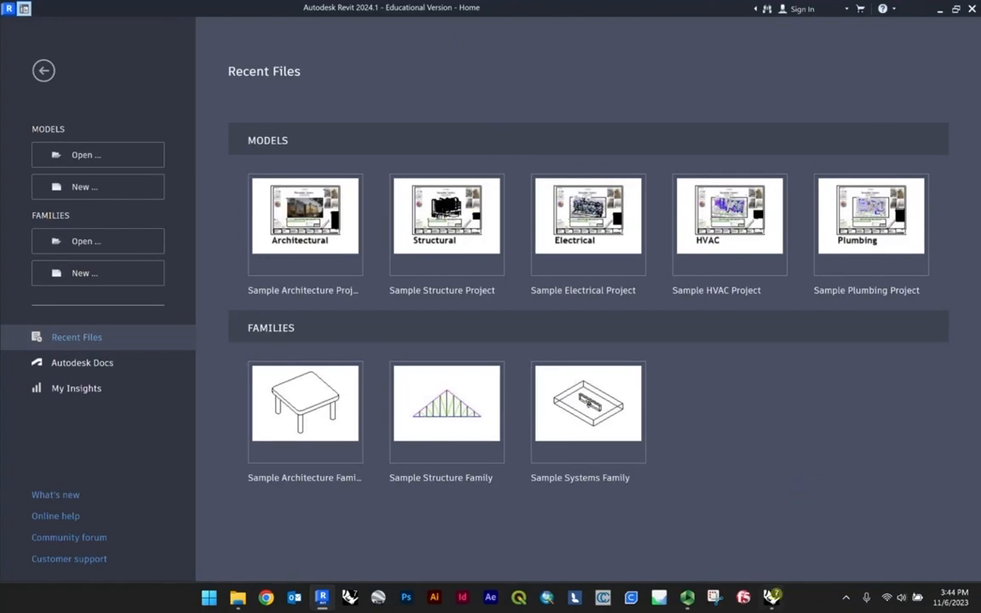
# Switch to the LARCH441_BASE_1106 model in Rhino and hide the CONTOUR layer.
pyautogui.moveTo(770, 597)
pyautogui.click(771, 532)
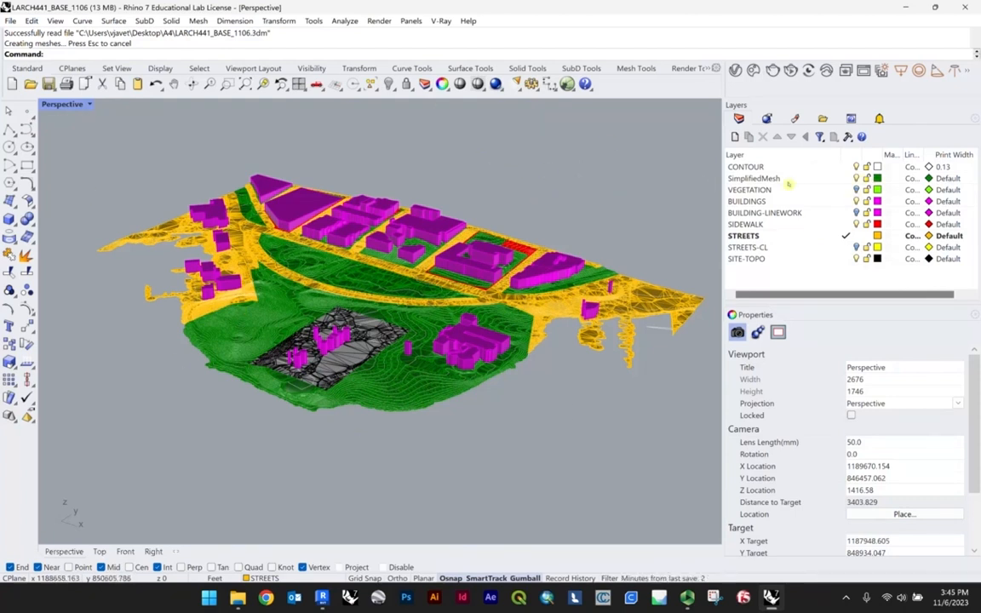
pyautogui.click(856, 167)
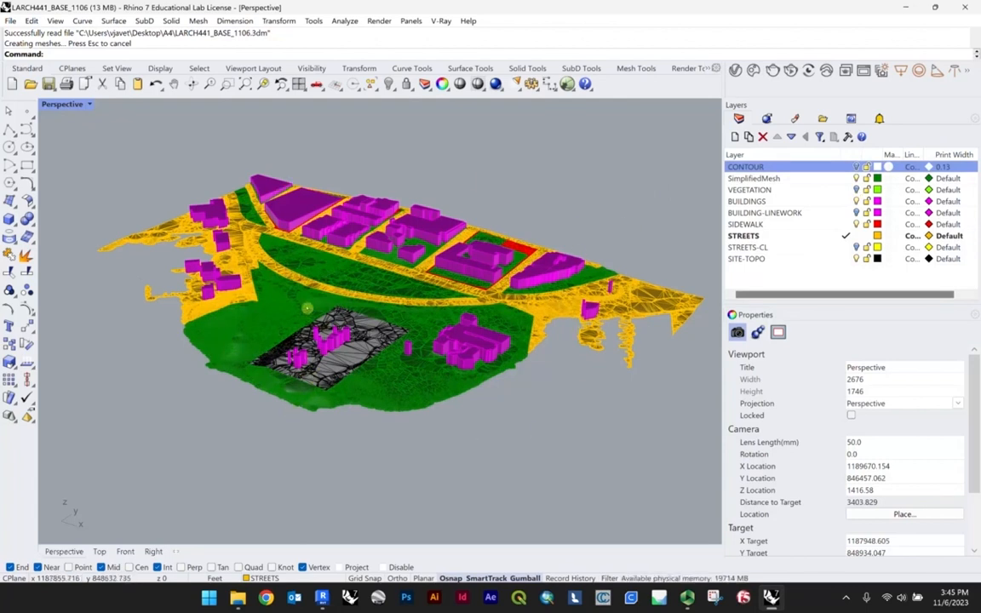
# Examine the streets mesh and the green terrain mesh up close, selecting each in turn to identify its extent.
pyautogui.scroll(6, 308, 308)
pyautogui.scroll(-4, 291, 311)
pyautogui.moveTo(274, 287); pyautogui.dragTo(256, 264, button='right')
pyautogui.scroll(6, 387, 286)
pyautogui.scroll(-4, 324, 297)
pyautogui.scroll(5, 256, 262)
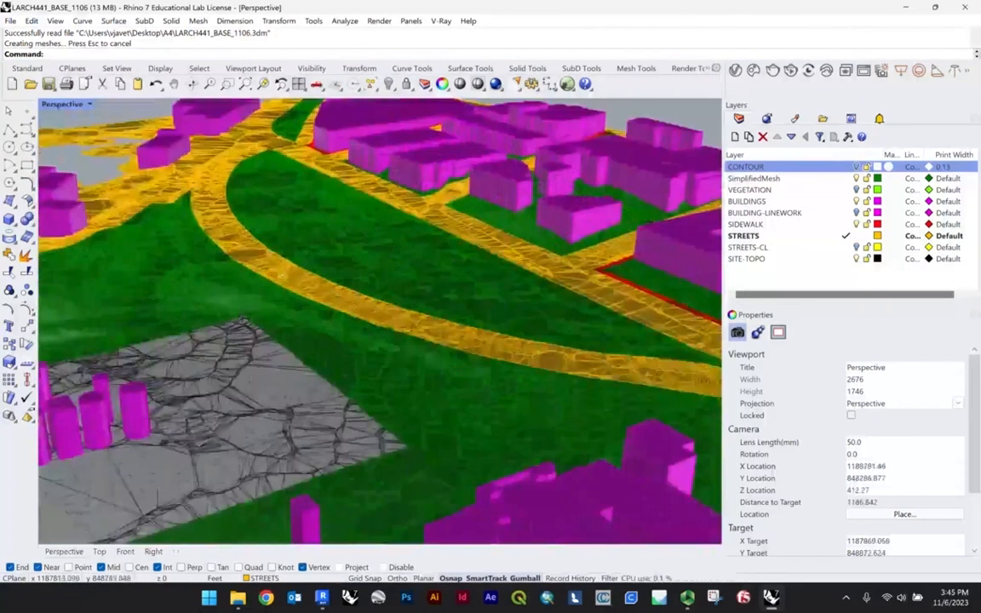
pyautogui.click(280, 275)
pyautogui.scroll(-3, 391, 264)
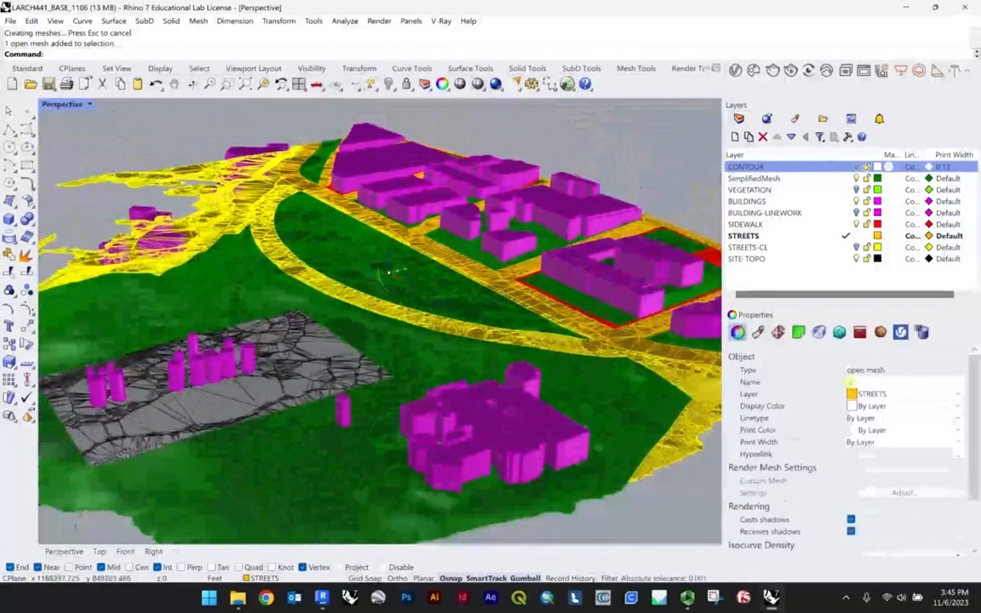
pyautogui.click(349, 330)
pyautogui.scroll(-2, 349, 331)
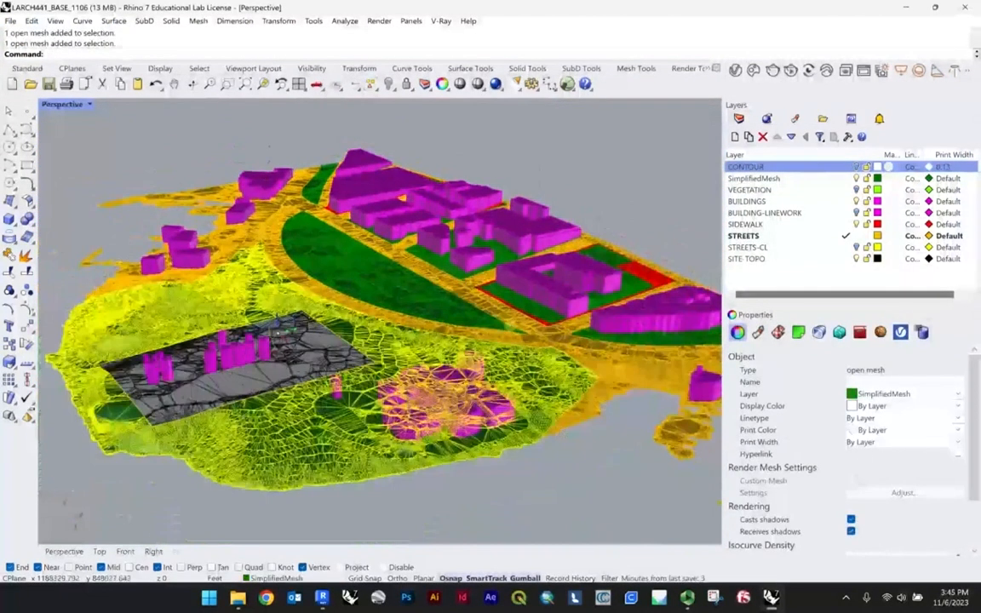
pyautogui.click(367, 281)
pyautogui.click(353, 323)
pyautogui.scroll(3, 276, 366)
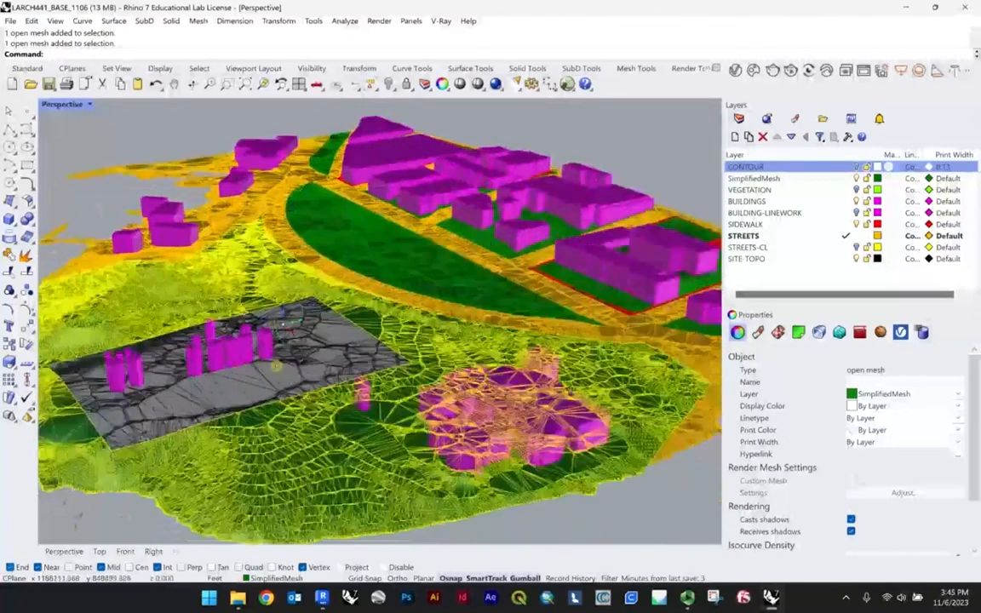
# Select the rectangular site topography mesh, inspect how it sits within the surrounding terrain, and clear the selection.
pyautogui.scroll(-6, 325, 357)
pyautogui.moveTo(324, 357); pyautogui.dragTo(358, 373, button='right')
pyautogui.scroll(6, 396, 408)
pyautogui.moveTo(397, 408); pyautogui.dragTo(422, 339, button='right')
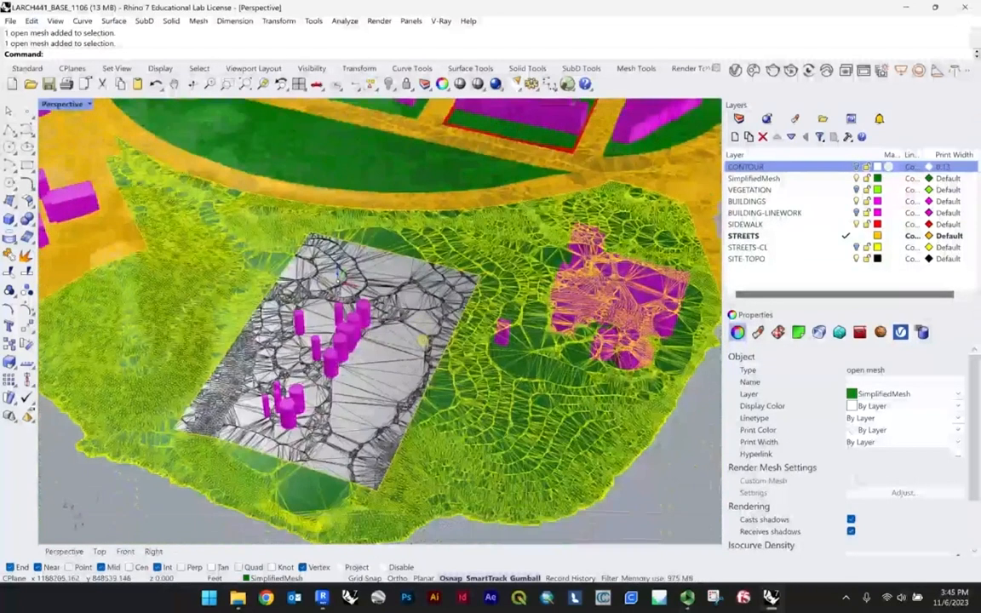
pyautogui.click(424, 340)
pyautogui.scroll(-2, 422, 341)
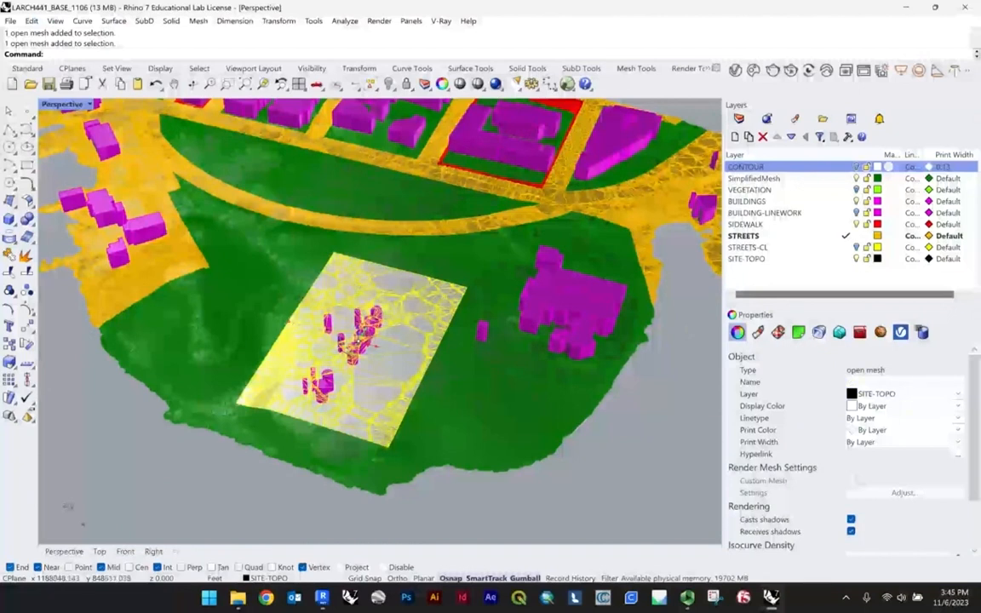
pyautogui.moveTo(422, 341); pyautogui.dragTo(365, 317, button='right')
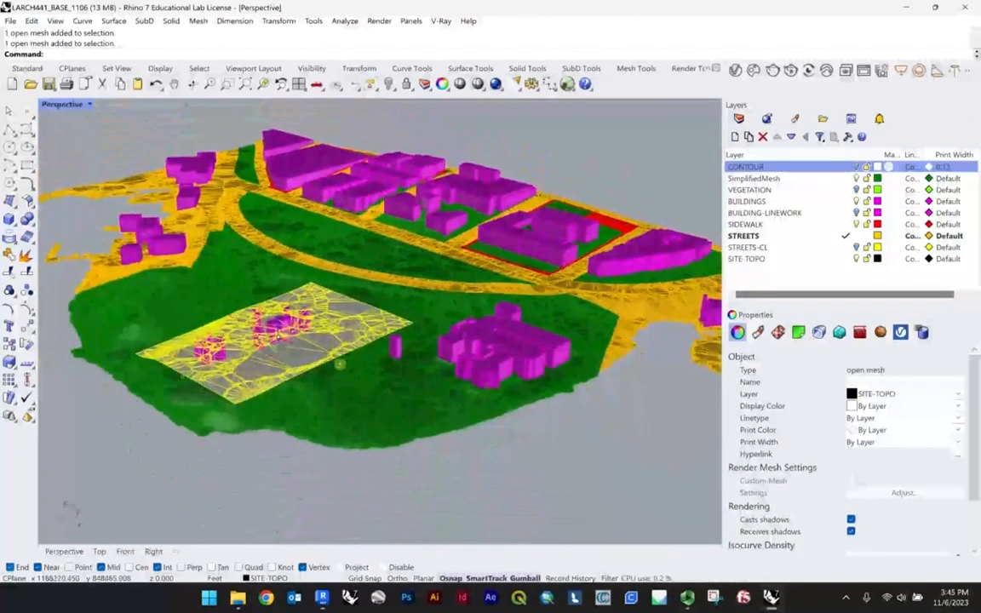
pyautogui.scroll(-2, 395, 265)
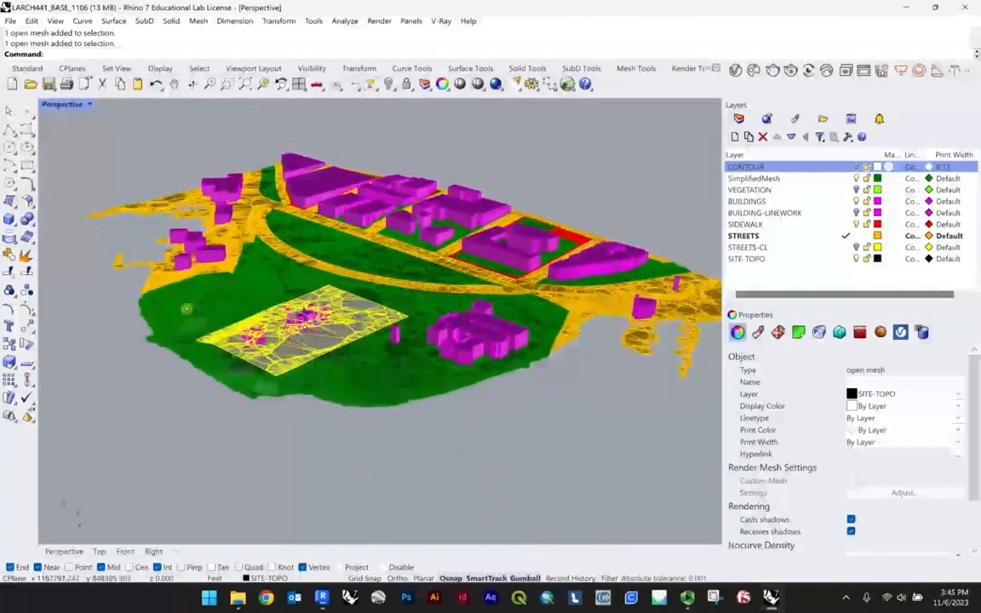
pyautogui.scroll(4, 232, 318)
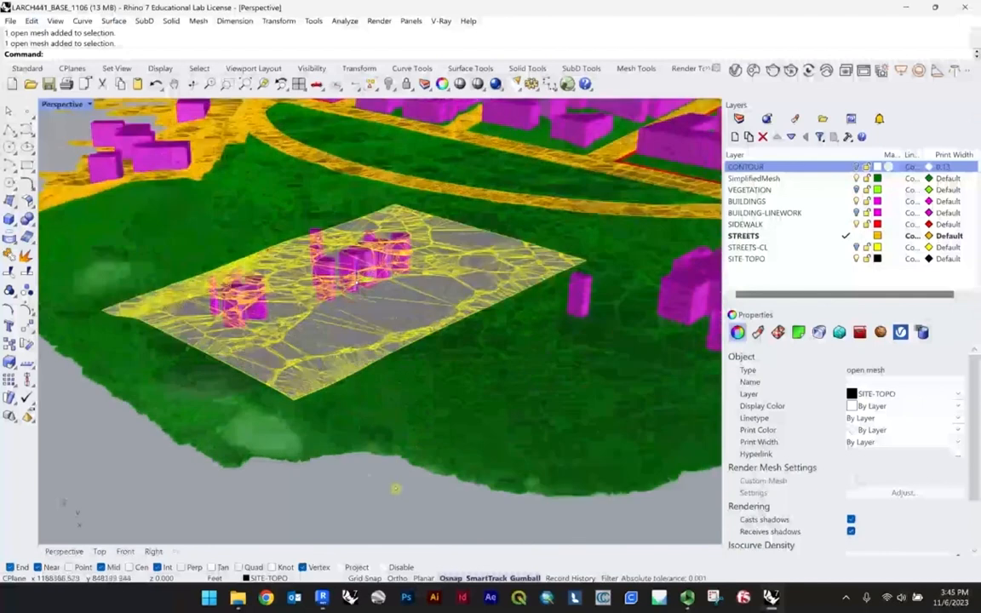
pyautogui.click(395, 489)
# Inspect the site topography, its buildings and the surrounding streets from several angles and distances.
pyautogui.moveTo(370, 330); pyautogui.dragTo(368, 347, button='right')
pyautogui.scroll(-4, 366, 324)
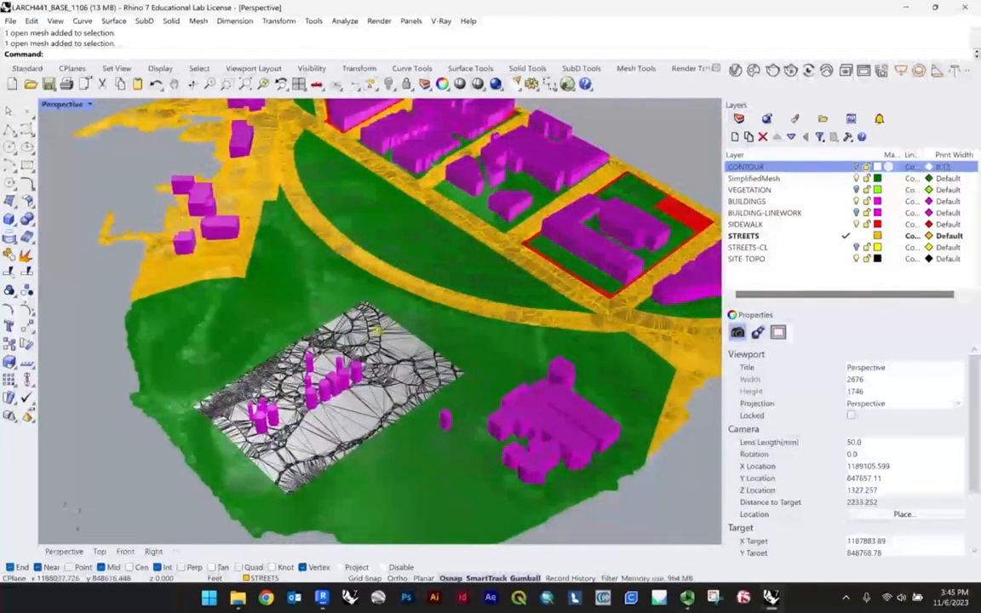
pyautogui.scroll(5, 348, 413)
pyautogui.scroll(-2, 375, 358)
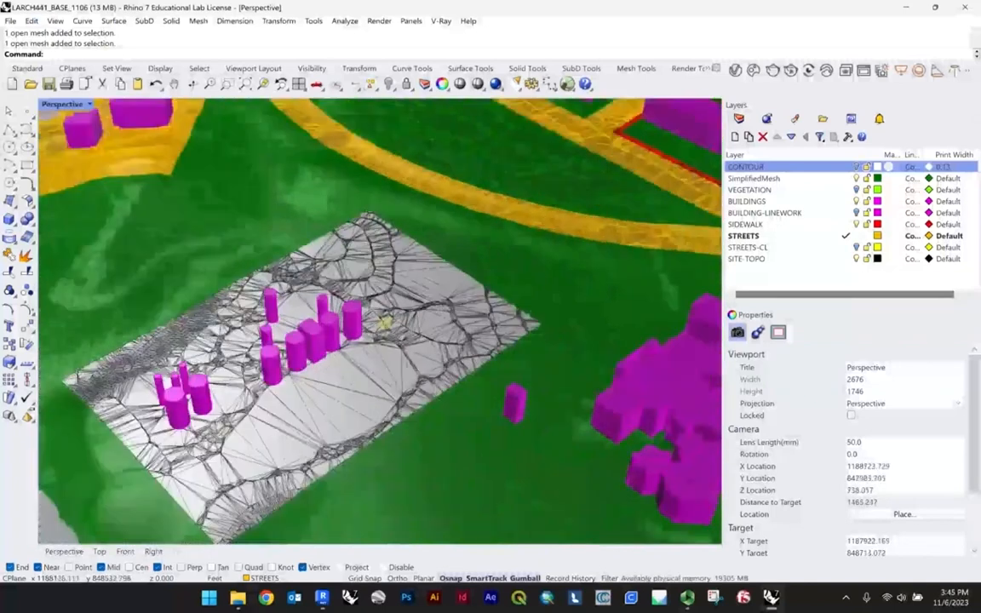
pyautogui.scroll(2, 397, 292)
pyautogui.keyDown('shift'); pyautogui.moveTo(399, 292); pyautogui.dragTo(397, 326, button='right'); pyautogui.keyUp('shift')
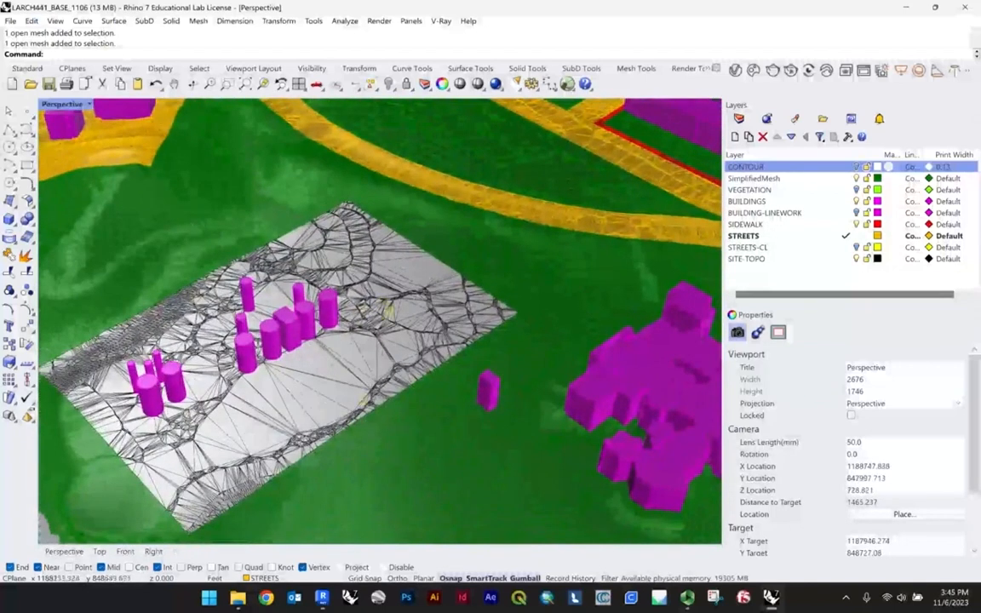
pyautogui.scroll(-3, 342, 298)
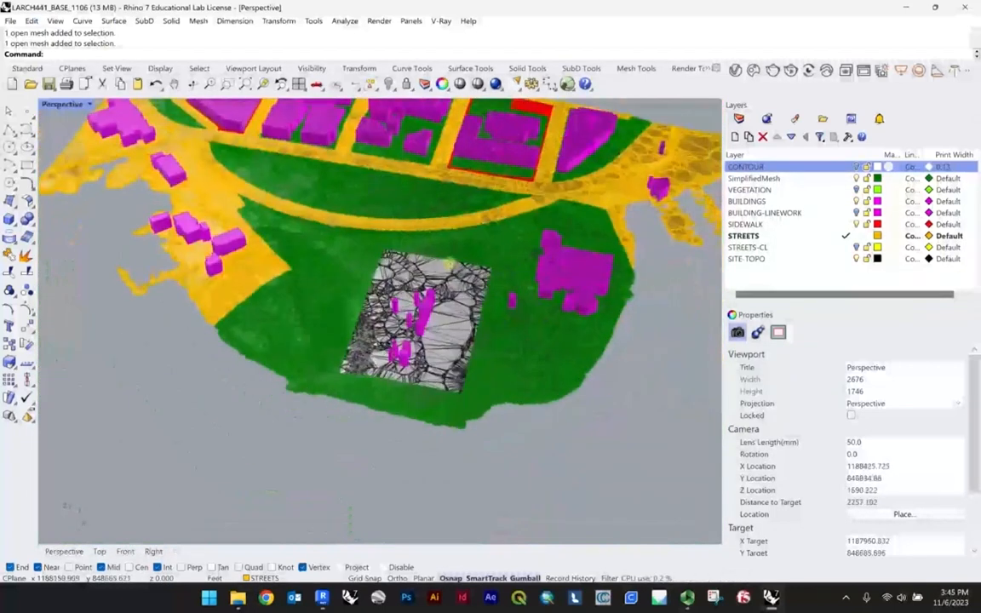
pyautogui.keyDown('shift'); pyautogui.moveTo(450, 263); pyautogui.dragTo(464, 293, button='right'); pyautogui.keyUp('shift')
pyautogui.scroll(3, 474, 345)
pyautogui.moveTo(475, 355); pyautogui.dragTo(456, 344, button='right')
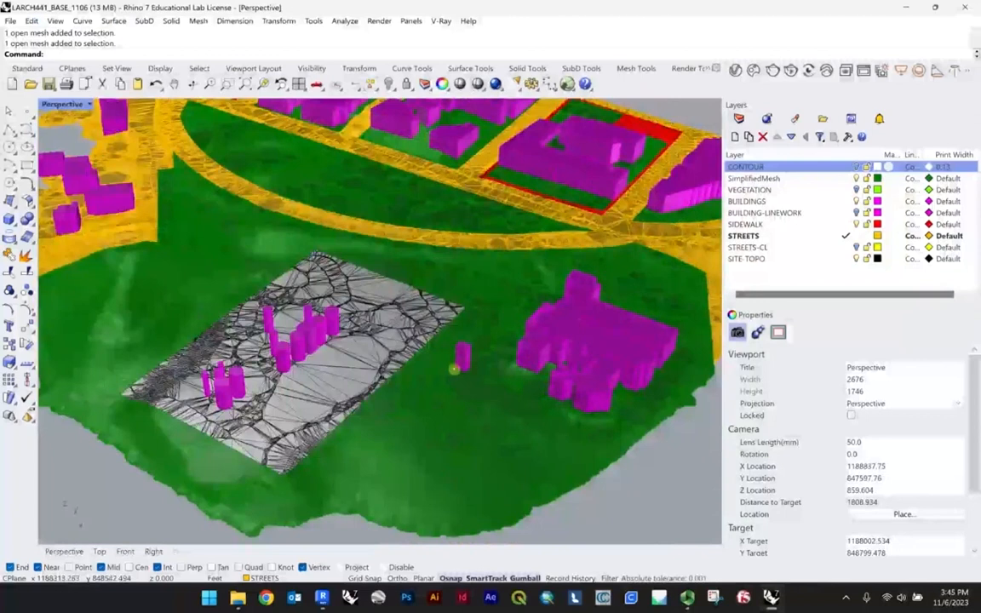
pyautogui.scroll(-2, 407, 348)
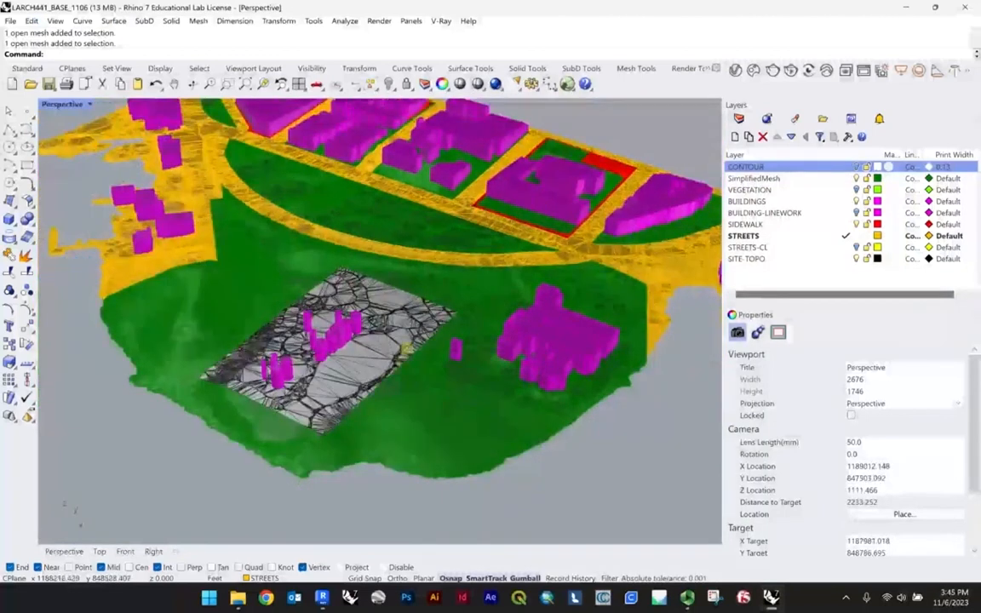
pyautogui.scroll(-2, 382, 388)
pyautogui.keyDown('shift'); pyautogui.moveTo(499, 293); pyautogui.dragTo(509, 331, button='right'); pyautogui.keyUp('shift')
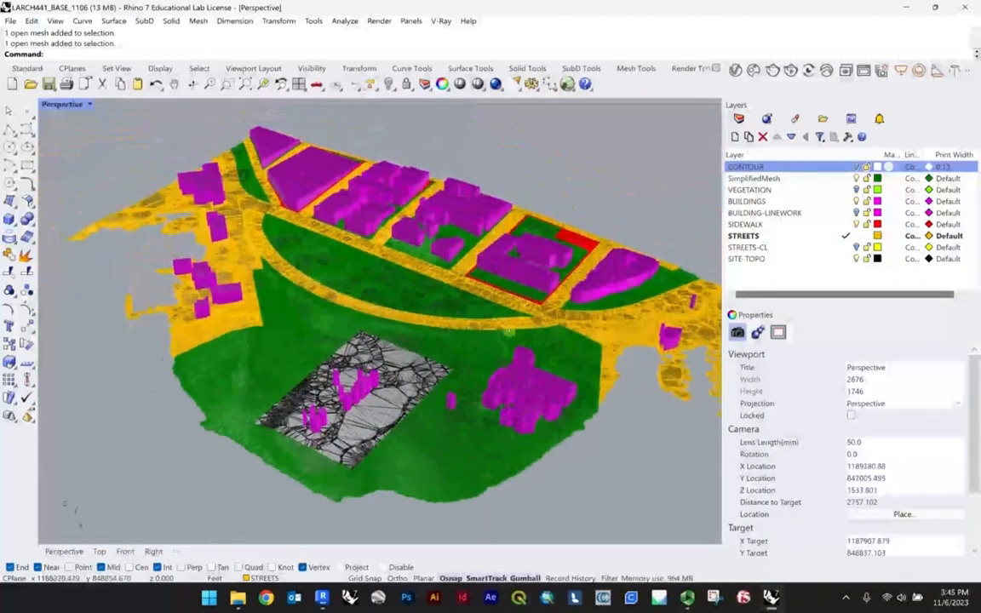
pyautogui.scroll(-2, 351, 240)
pyautogui.moveTo(448, 261)
pyautogui.mouseDown(button='right')
pyautogui.moveTo(355, 263)
pyautogui.moveTo(441, 271)
pyautogui.mouseUp(button='right')
pyautogui.scroll(-1, 440, 272)
pyautogui.scroll(3, 426, 277)
# Compare the SITE-TOPO mesh with the surrounding SimplifiedMesh terrain by selecting them alternately.
pyautogui.click(352, 324)
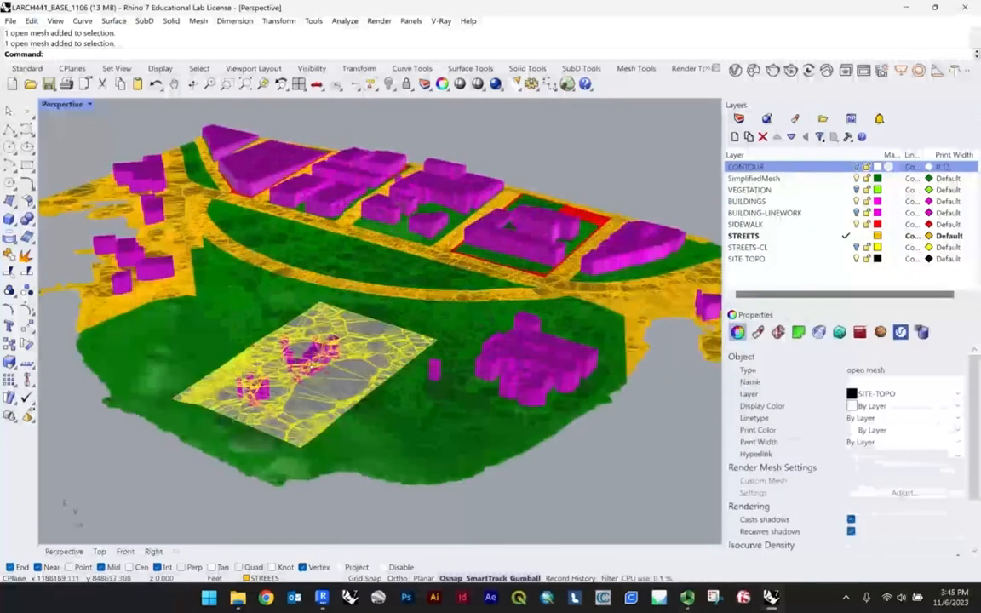
pyautogui.click(367, 308)
pyautogui.scroll(-2, 341, 344)
pyautogui.scroll(1, 340, 344)
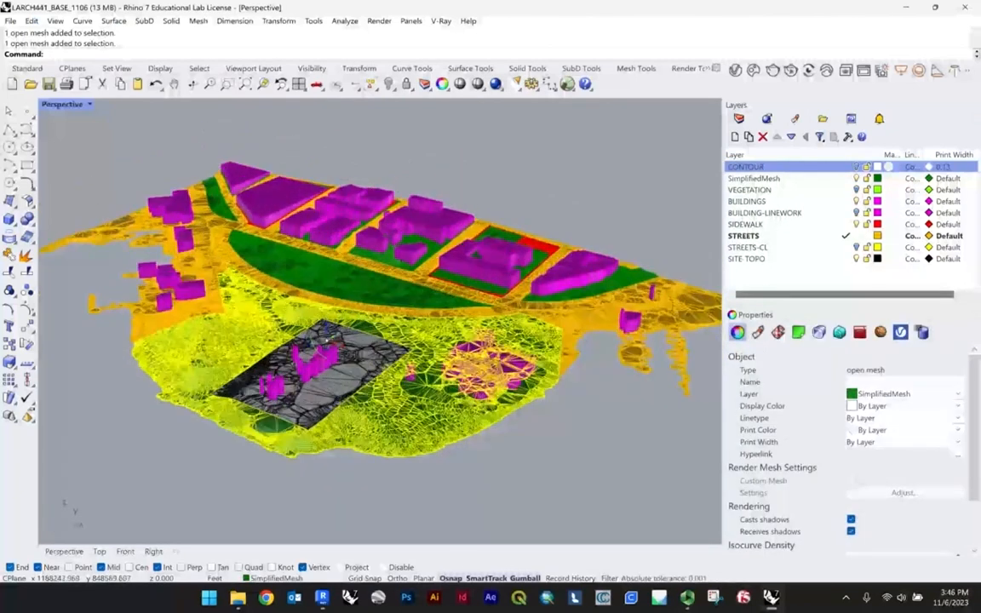
pyautogui.scroll(1, 330, 332)
pyautogui.scroll(-1, 372, 353)
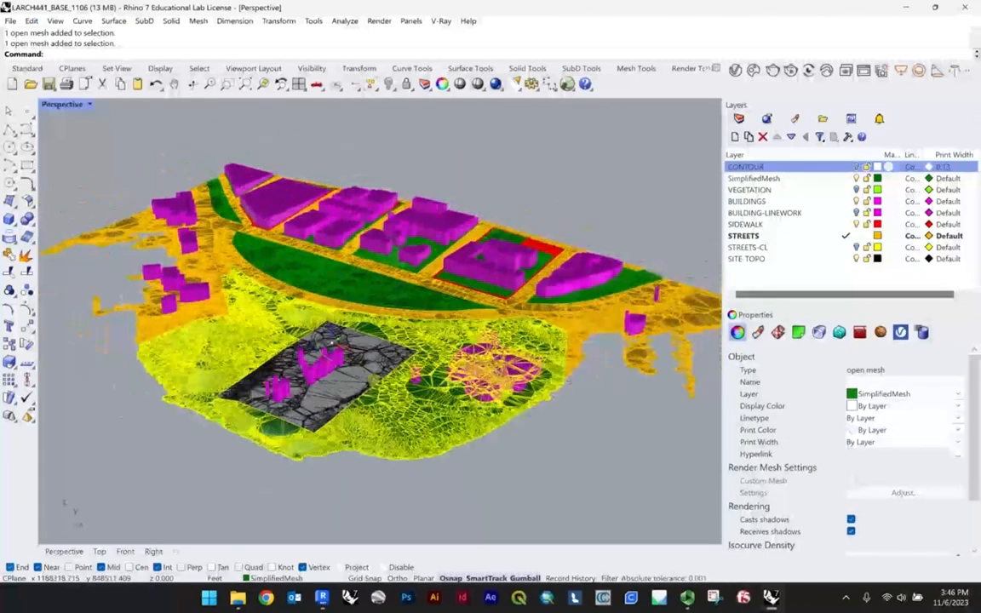
pyautogui.click(446, 486)
pyautogui.click(379, 420)
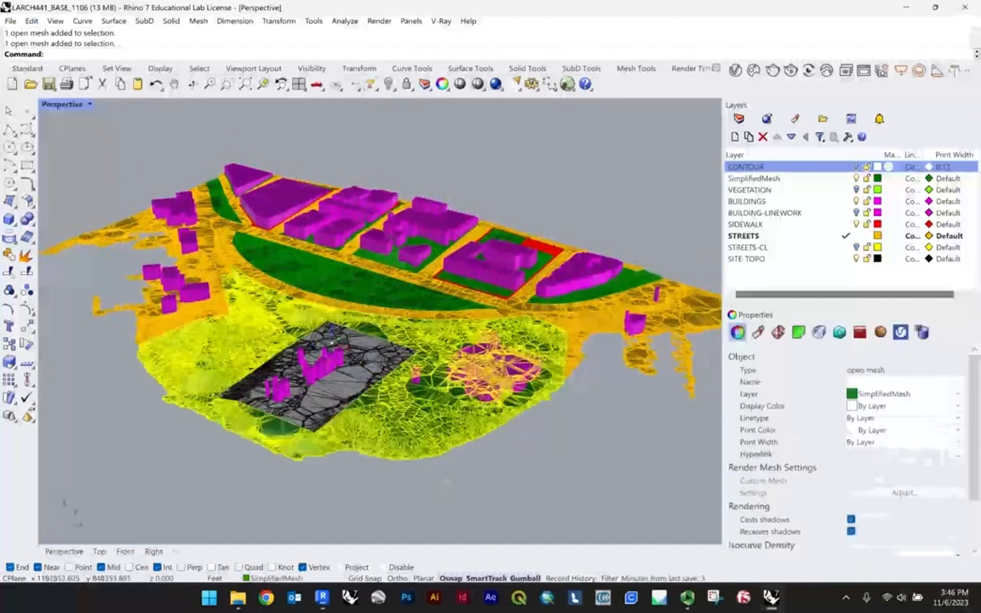
pyautogui.scroll(5, 332, 401)
pyautogui.click(318, 399)
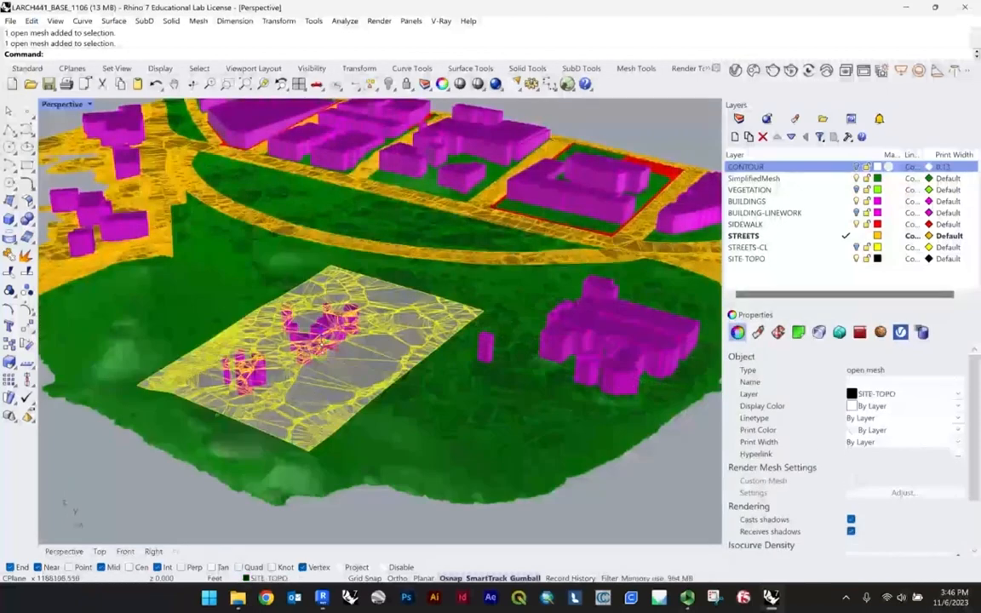
pyautogui.scroll(-5, 312, 351)
pyautogui.moveTo(331, 309); pyautogui.dragTo(405, 354, button='right')
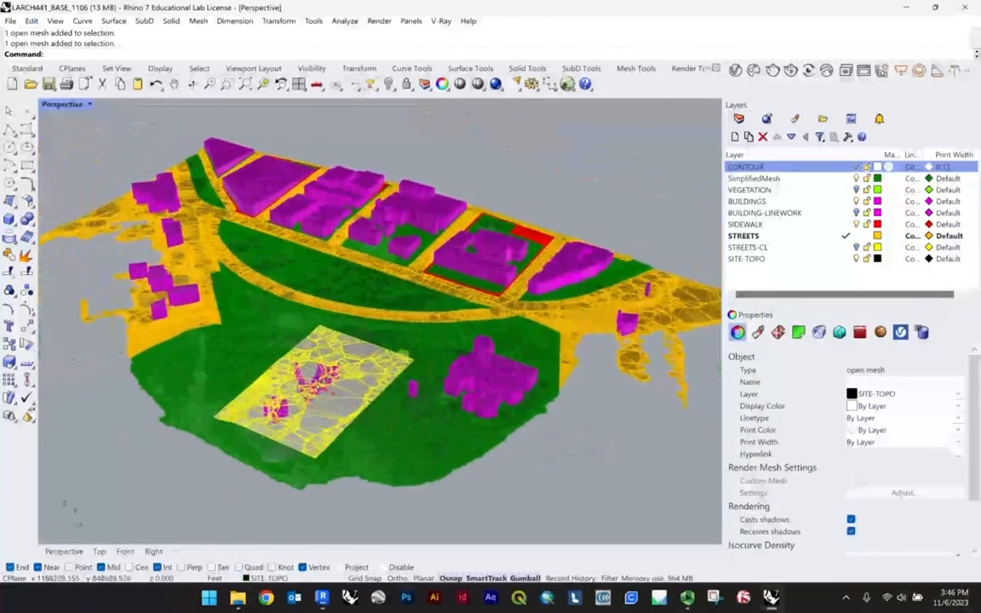
# Select all visible model geometry and start exporting the selection to the A4 folder in AutoCAD Drawing (*.dwg) format.
pyautogui.scroll(-3, 395, 296)
pyautogui.moveTo(702, 481); pyautogui.dragTo(94, 132)
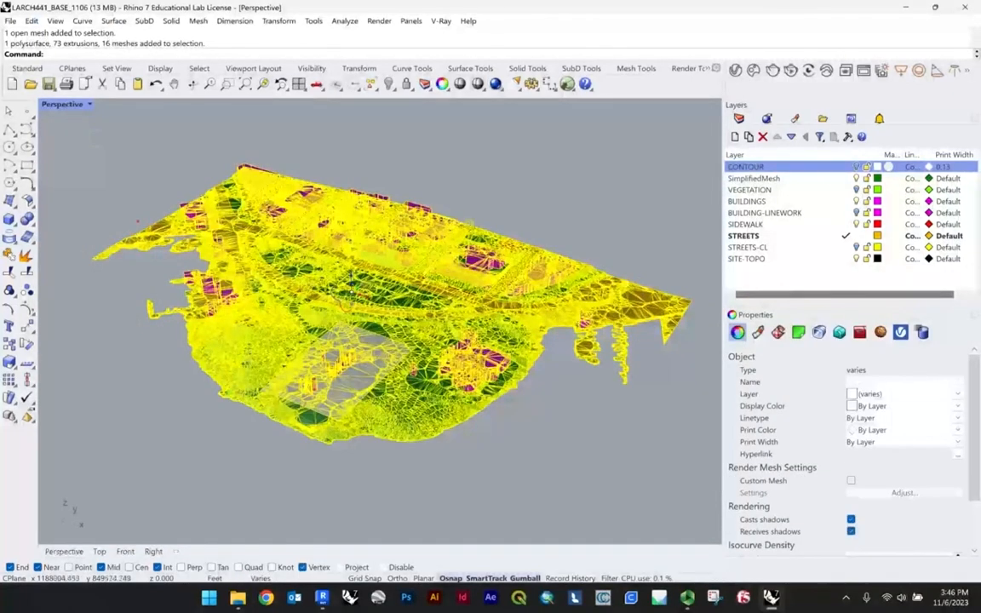
pyautogui.click(11, 21)
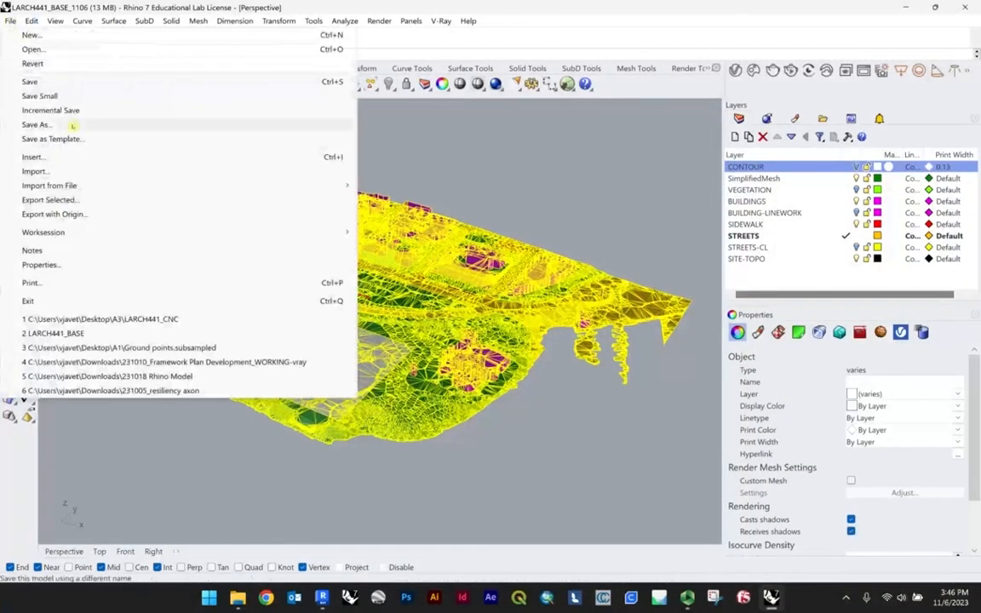
pyautogui.click(60, 199)
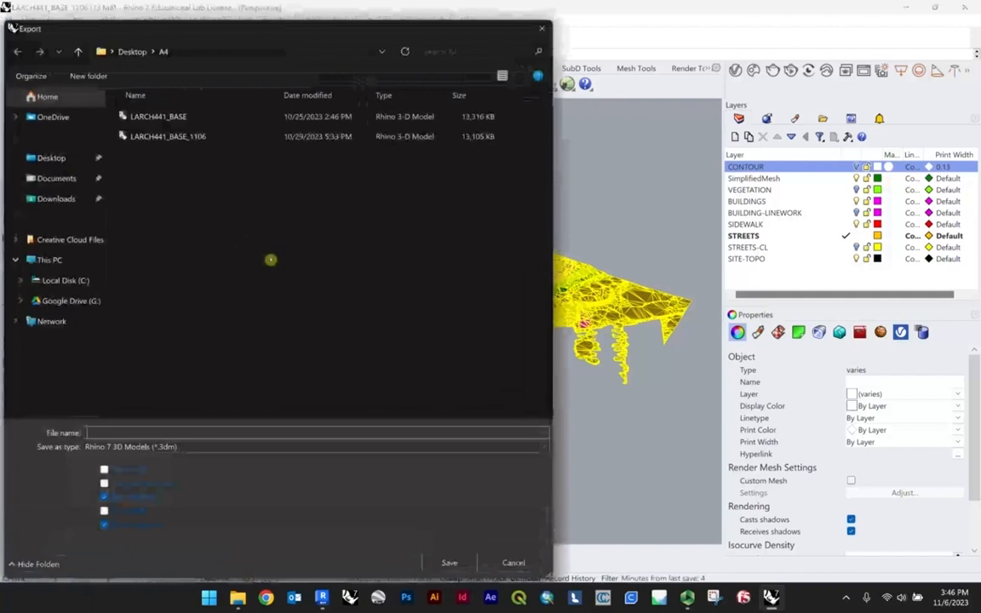
pyautogui.click(200, 449)
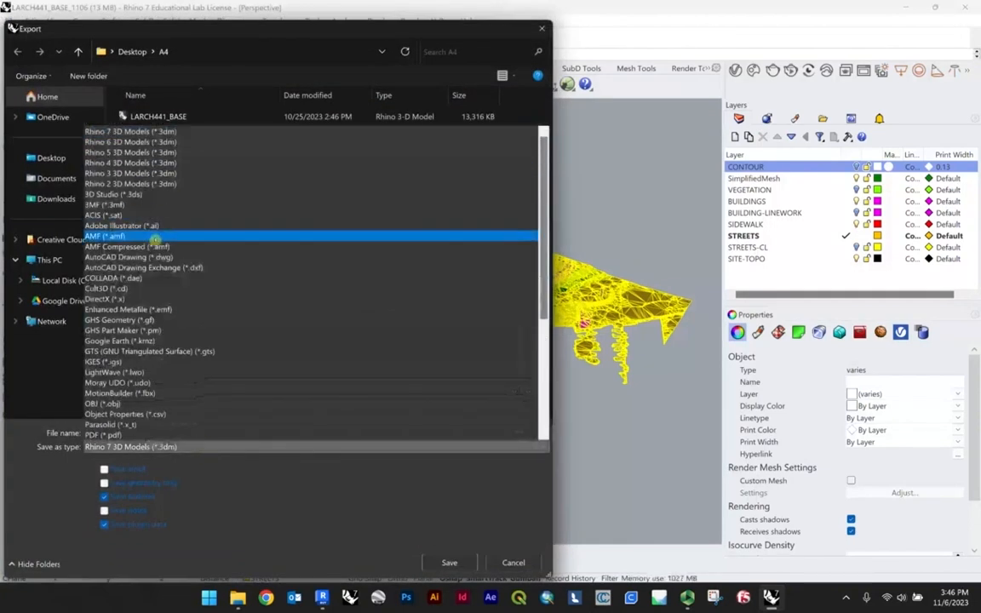
pyautogui.click(149, 261)
# Name the export LARCH441_Linework and save it as a DWG with the Default export scheme.
pyautogui.write('LA')
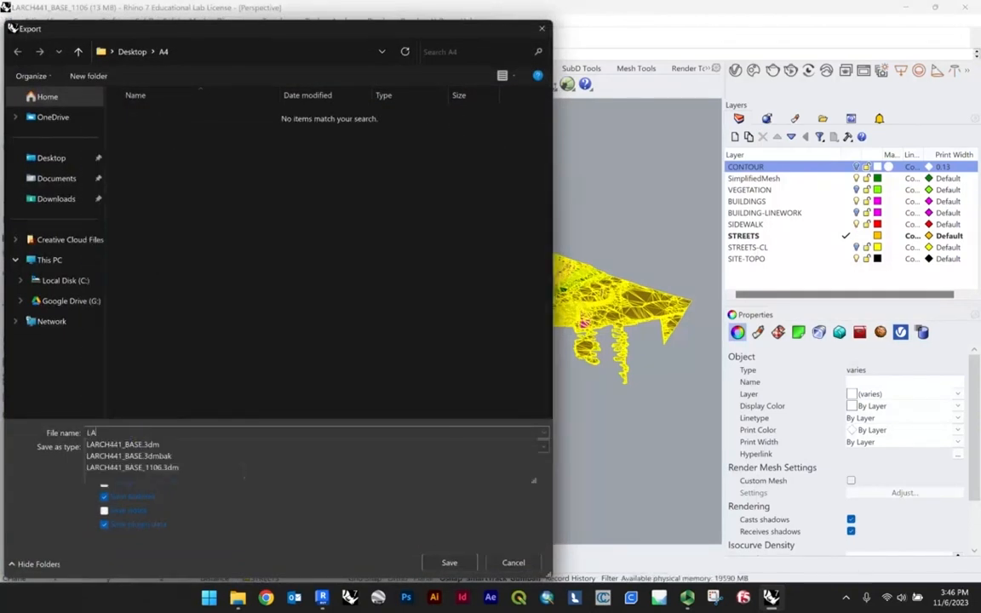
pyautogui.write('RCH')
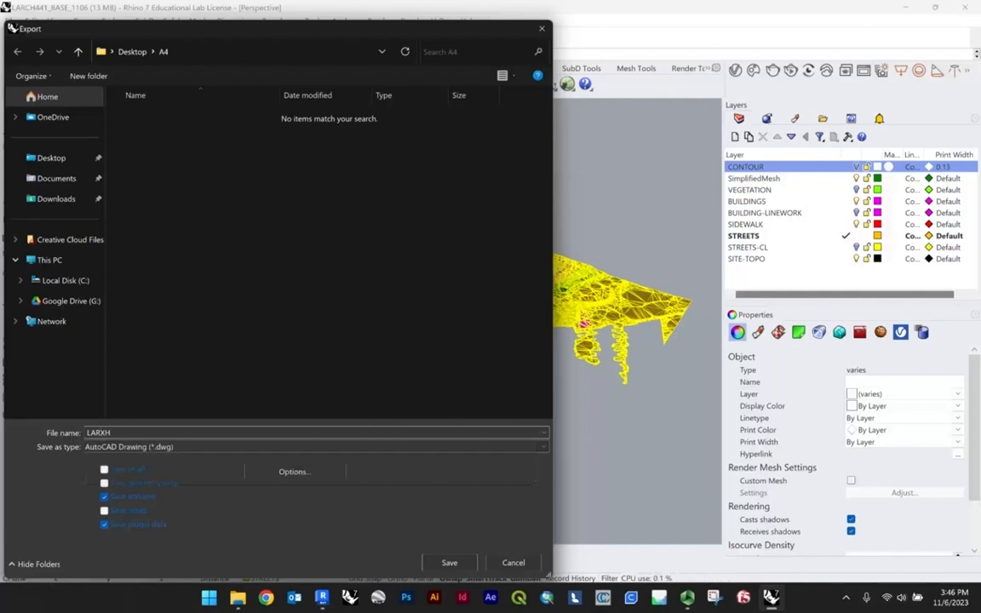
pyautogui.write('441')
pyautogui.write('_Contour')
pyautogui.click(449, 562)
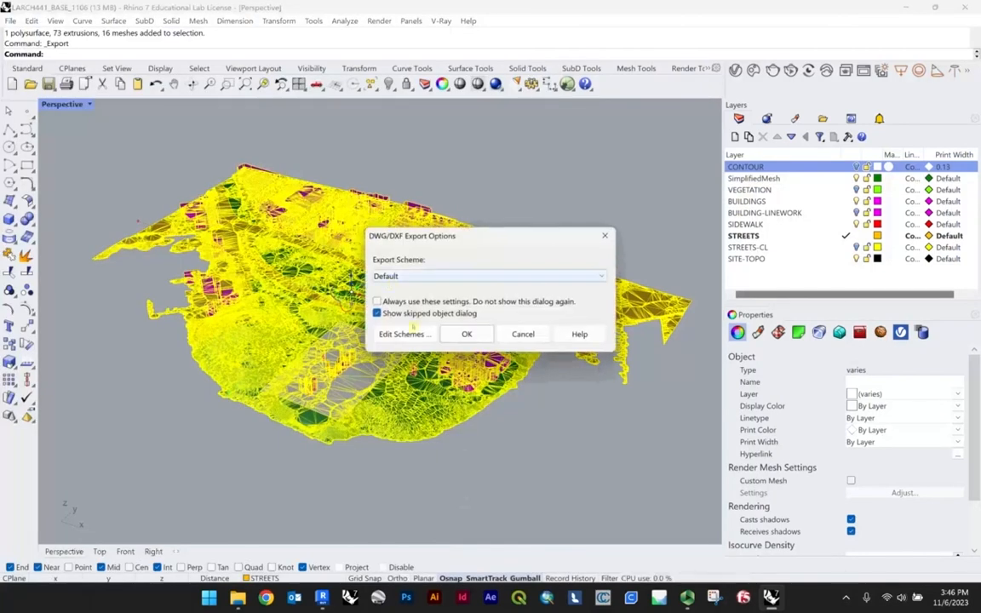
pyautogui.click(466, 334)
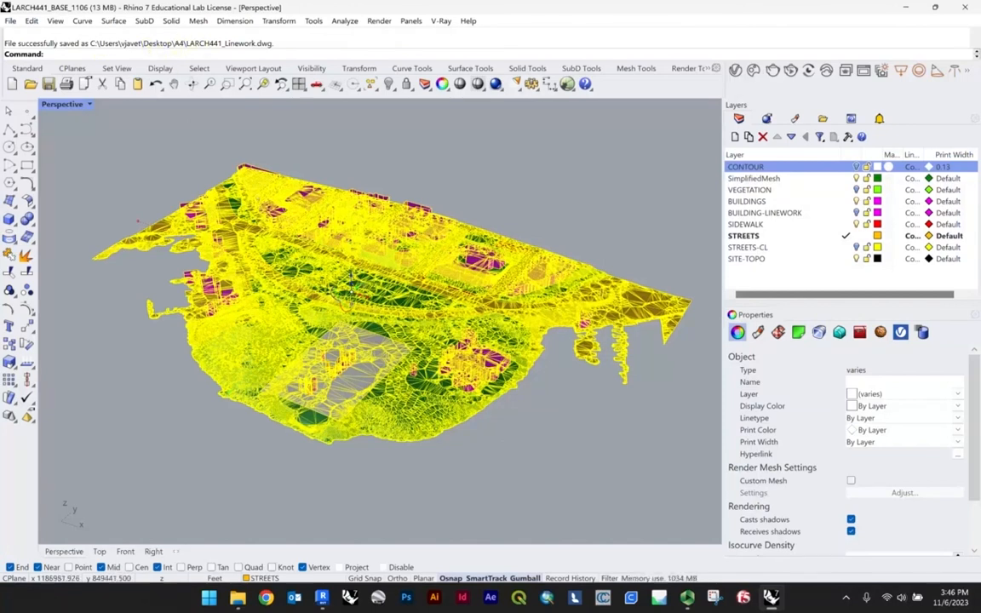
# Switch to Revit and create a new project from the Imperial Multi-discipline template.
pyautogui.click(324, 599)
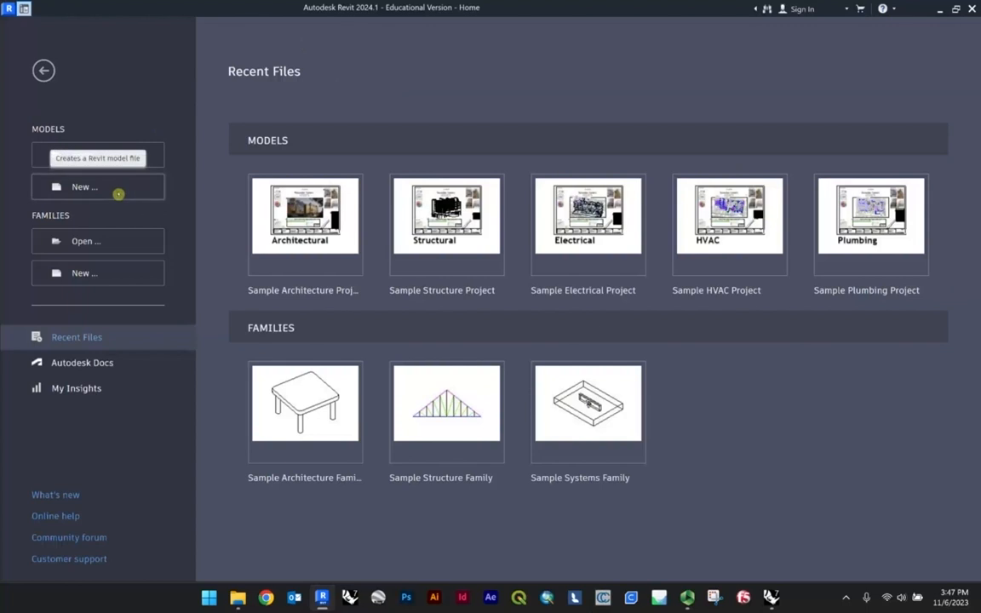
pyautogui.click(96, 189)
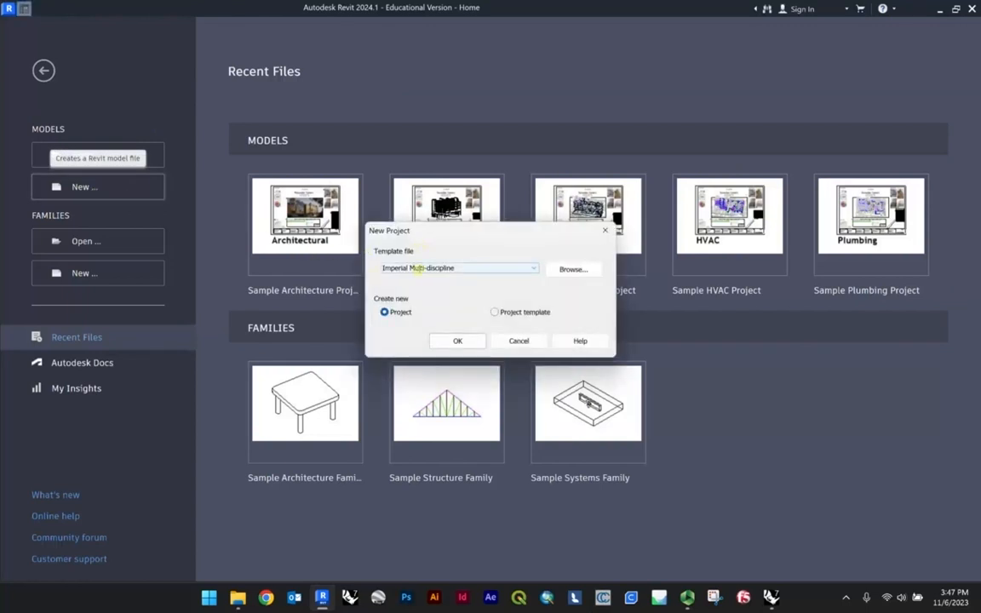
pyautogui.click(460, 269)
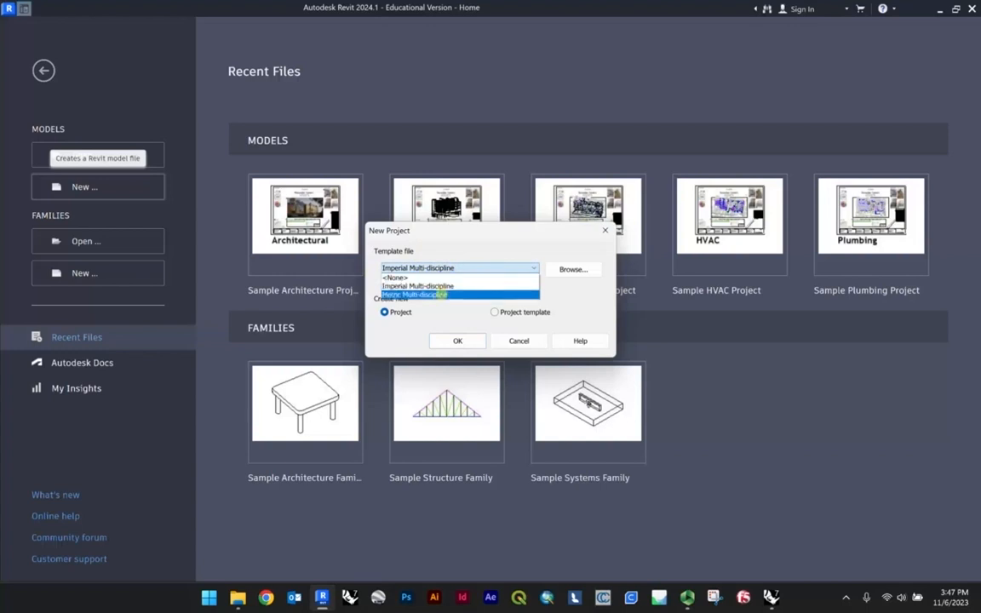
pyautogui.click(435, 287)
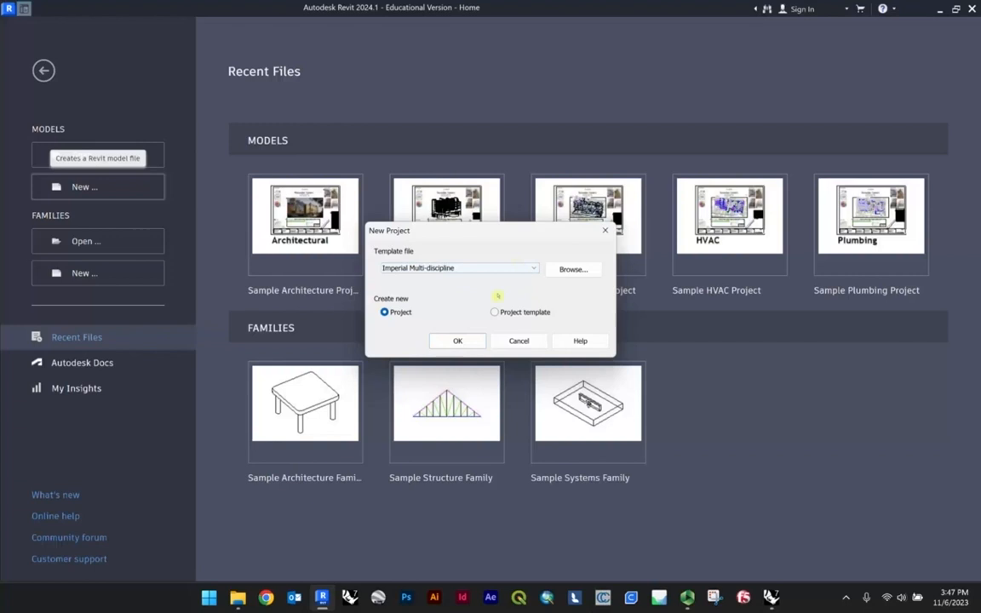
pyautogui.click(466, 342)
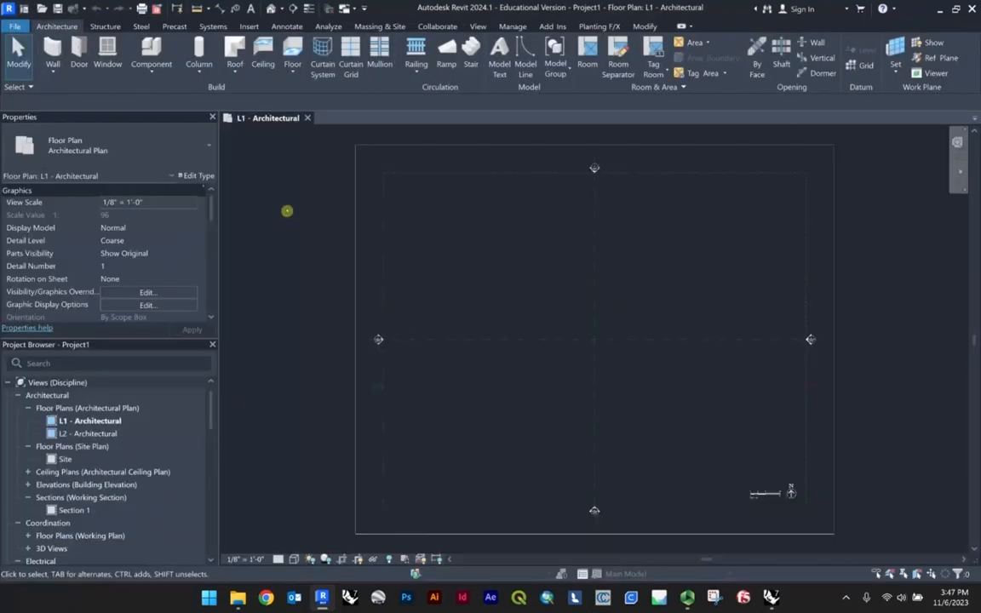
# Examine the L1 - Architectural floor plan, its crop region and its elevation markers at several distances.
pyautogui.scroll(-3, 309, 258)
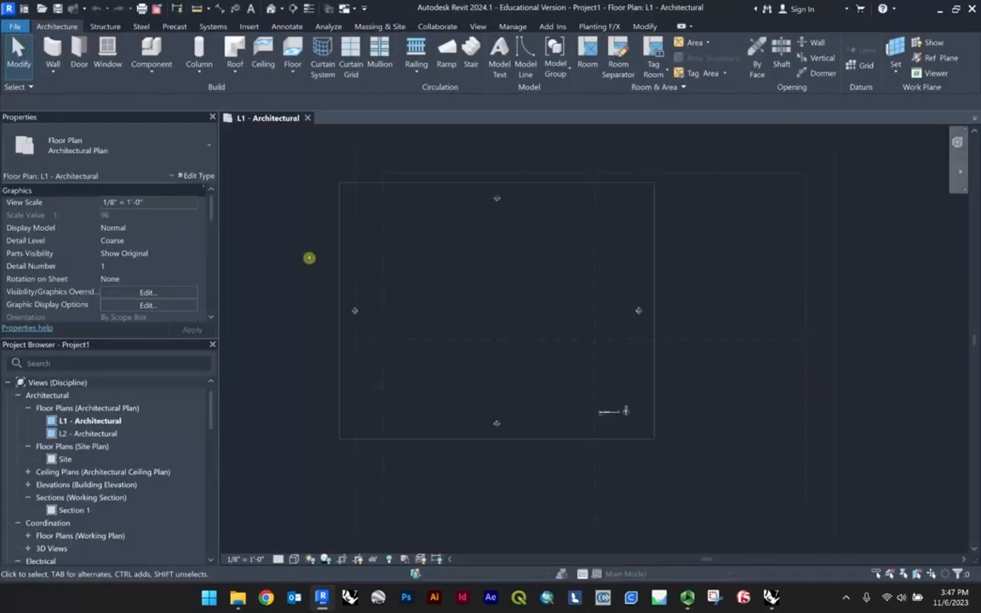
pyautogui.moveTo(523, 281); pyautogui.dragTo(745, 303, button='middle')
pyautogui.scroll(2, 542, 297)
pyautogui.scroll(-2, 543, 298)
pyautogui.scroll(3, 515, 337)
pyautogui.scroll(-2, 544, 295)
pyautogui.scroll(2, 548, 287)
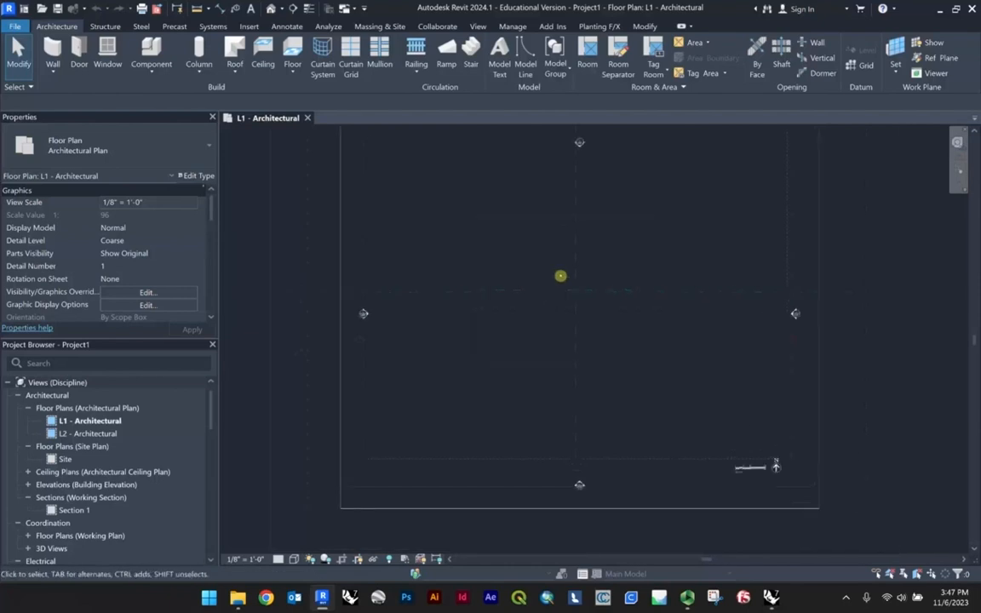
pyautogui.scroll(-2, 560, 276)
pyautogui.scroll(1, 588, 275)
pyautogui.moveTo(602, 293); pyautogui.dragTo(564, 315, button='middle')
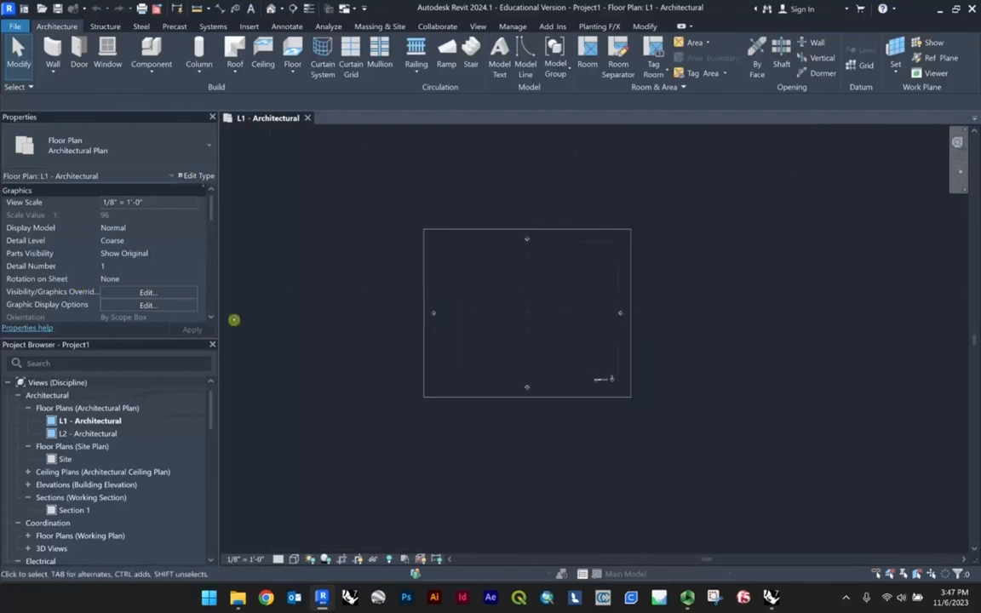
# Close the Properties palette and the Project Browser.
pyautogui.rightClick(253, 297)
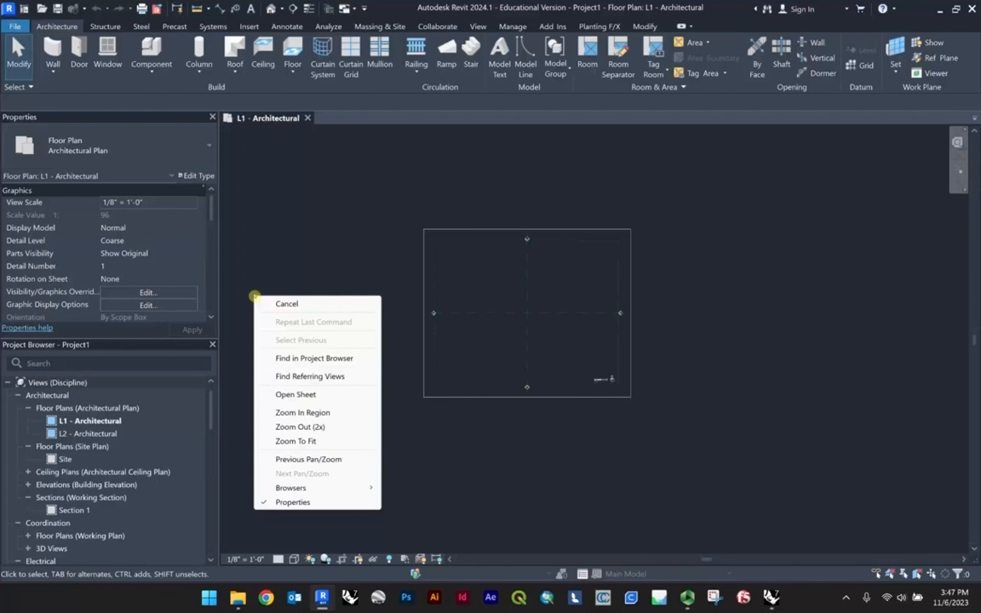
pyautogui.click(255, 272)
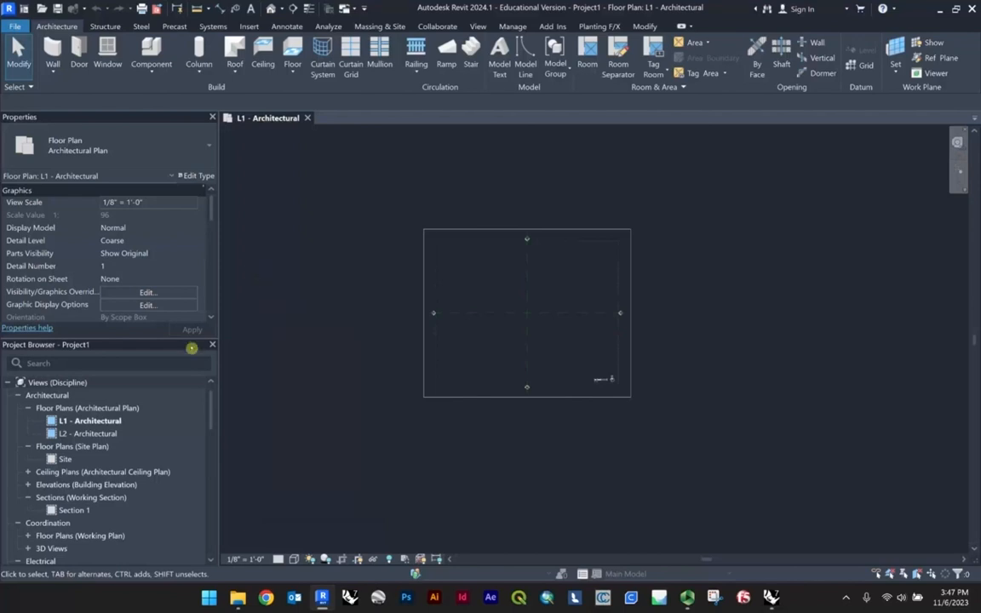
pyautogui.click(212, 117)
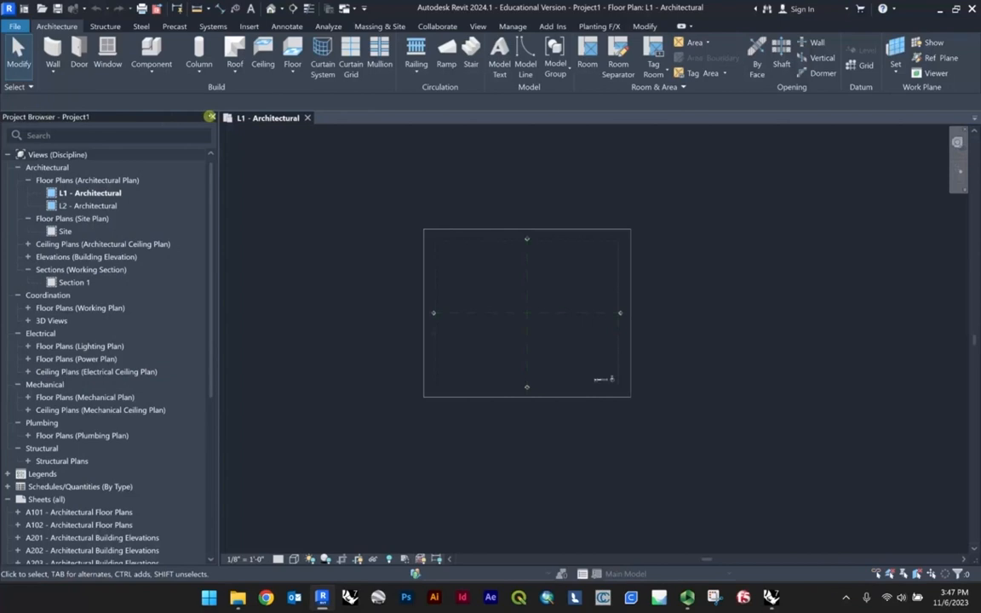
pyautogui.click(210, 116)
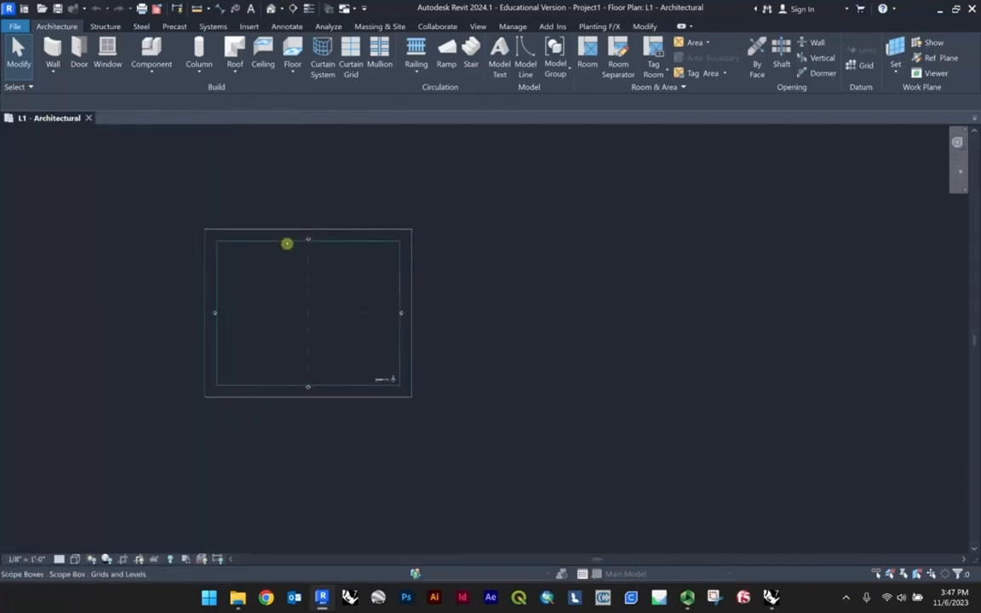
# Restore the Project Browser and the Properties palette to the workspace.
pyautogui.rightClick(180, 253)
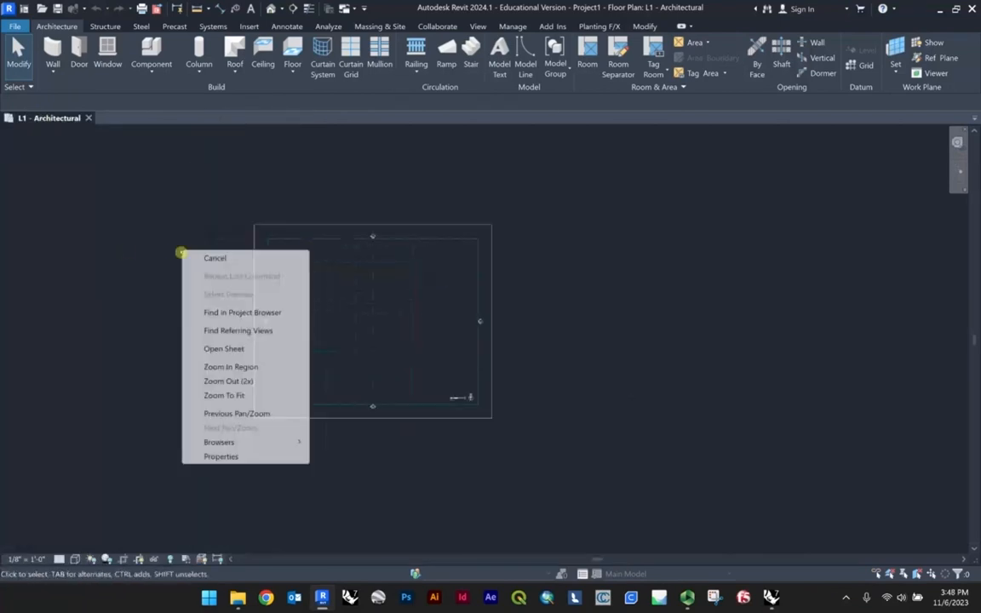
pyautogui.moveTo(217, 448)
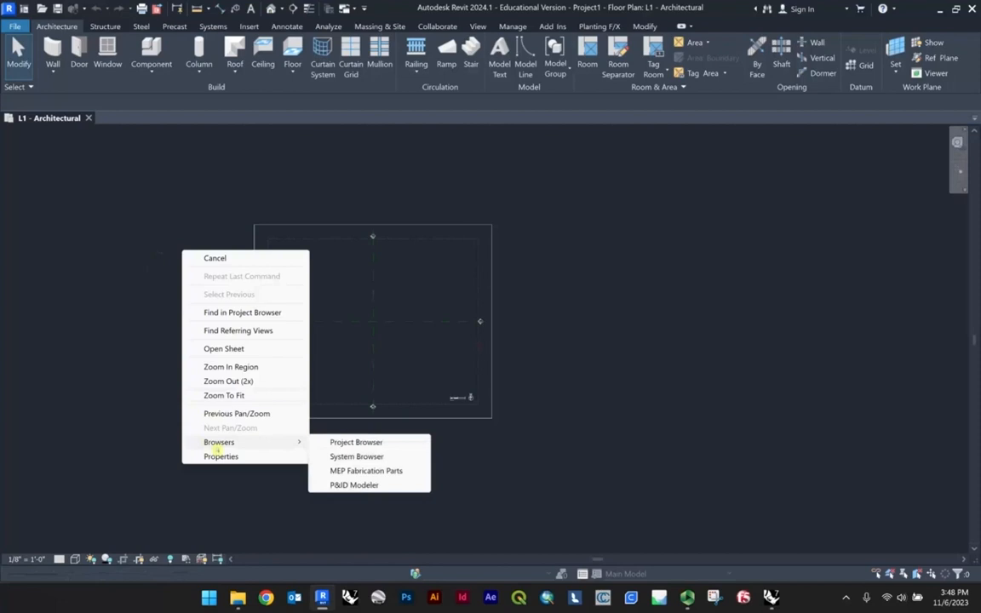
pyautogui.click(356, 442)
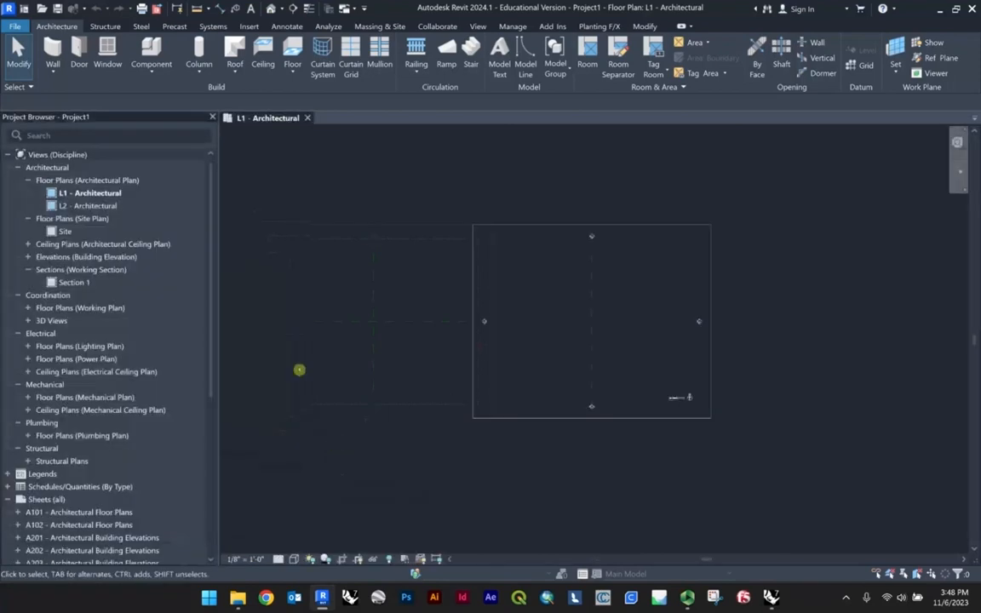
pyautogui.rightClick(288, 288)
pyautogui.click(346, 508)
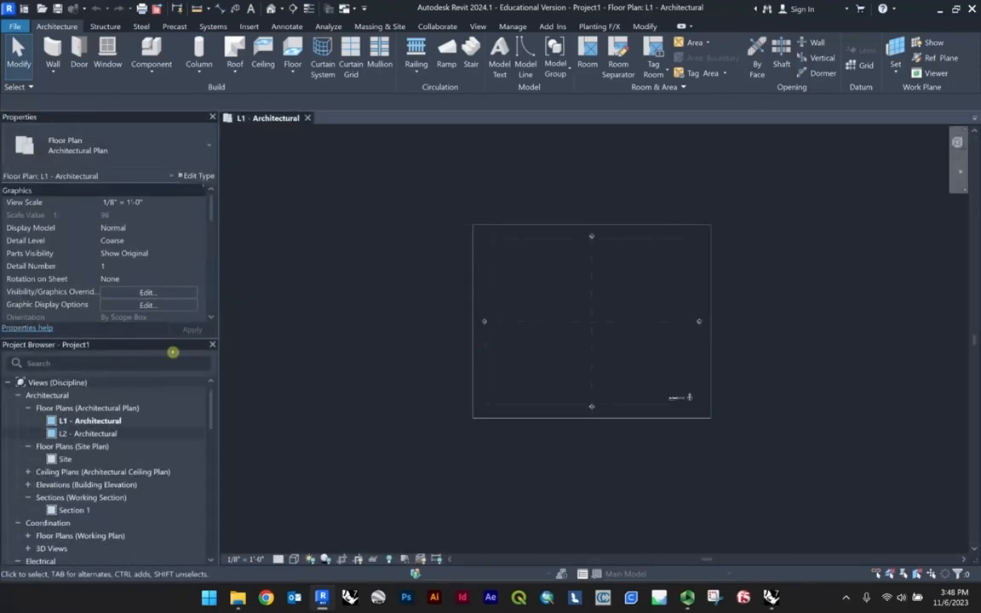
# Review the floor plan's properties, enlarge the Project Browser and look through its listed views and sheets.
pyautogui.scroll(-2, 154, 229)
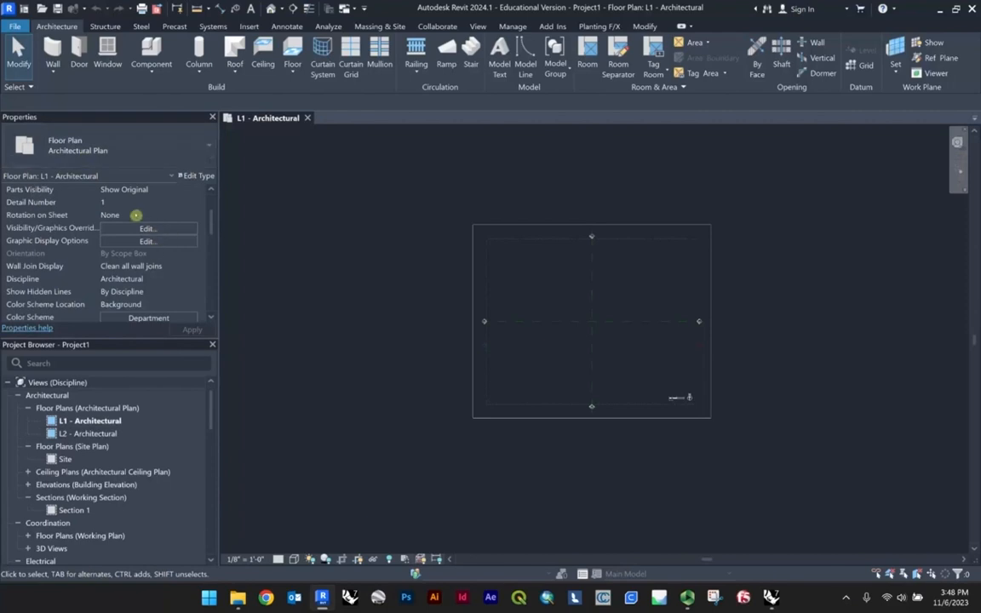
pyautogui.scroll(-5, 129, 218)
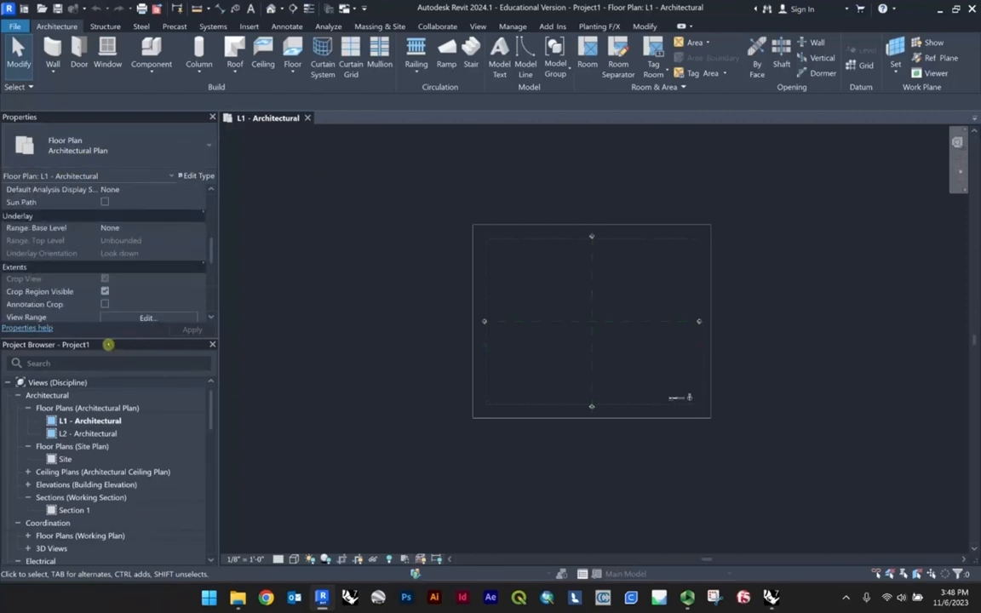
pyautogui.moveTo(99, 338); pyautogui.dragTo(68, 179)
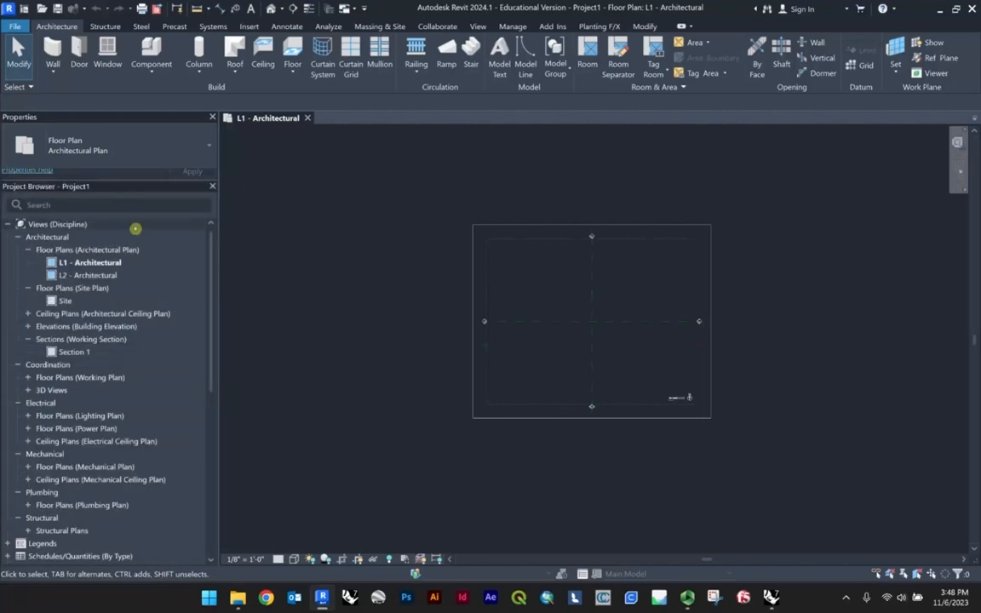
pyautogui.scroll(-6, 60, 223)
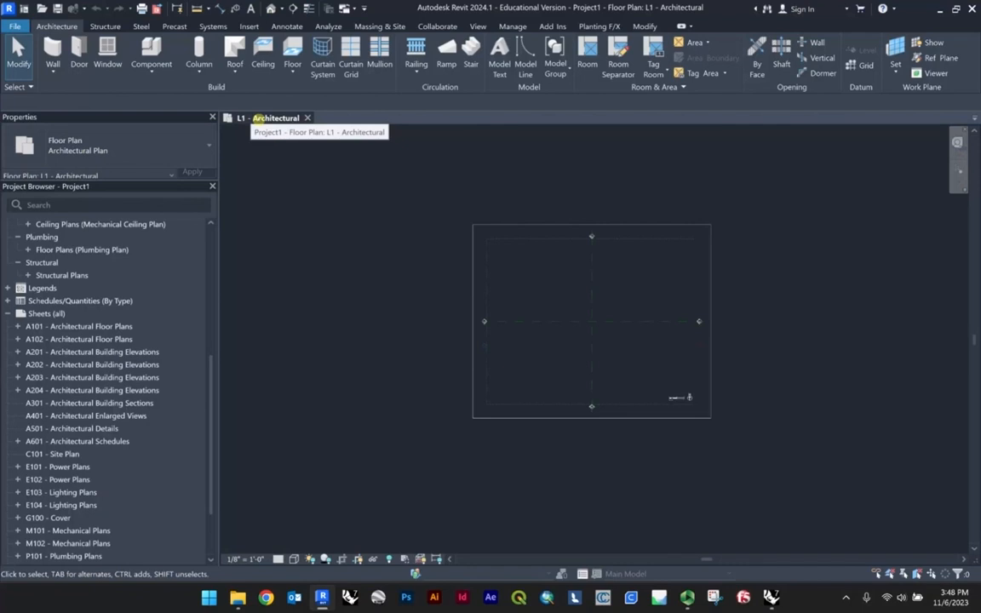
pyautogui.scroll(6, 138, 278)
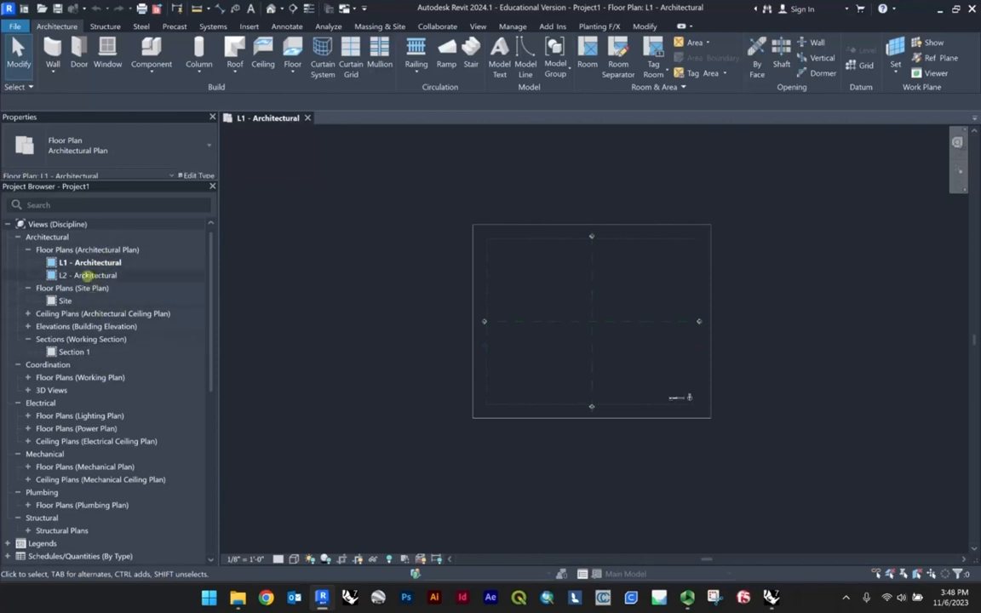
# Open the L2 - Architectural and Site plans, and close the L1 and L2 architectural views, keeping only Site open.
pyautogui.doubleClick(88, 275)
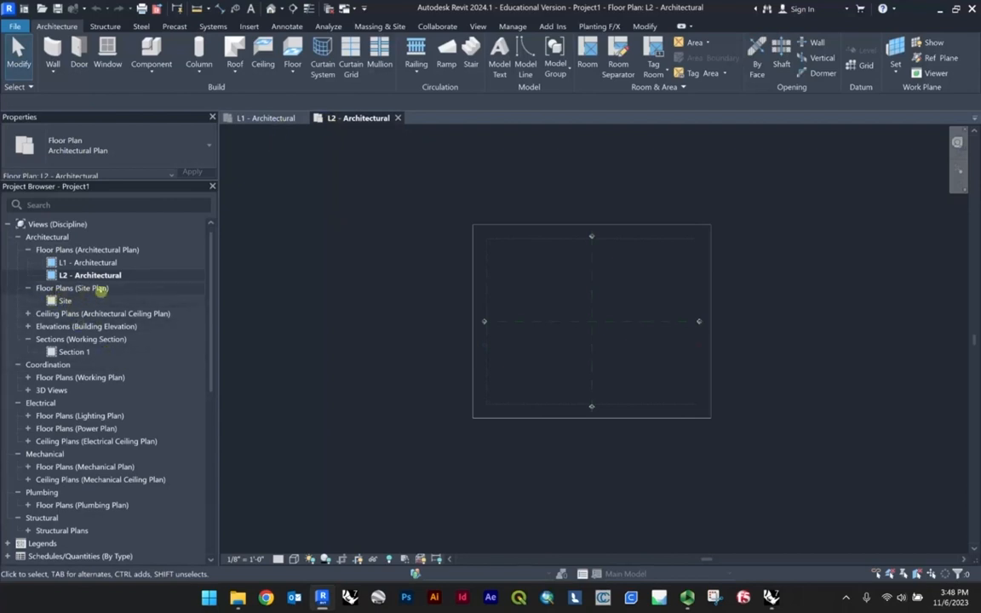
pyautogui.doubleClick(65, 301)
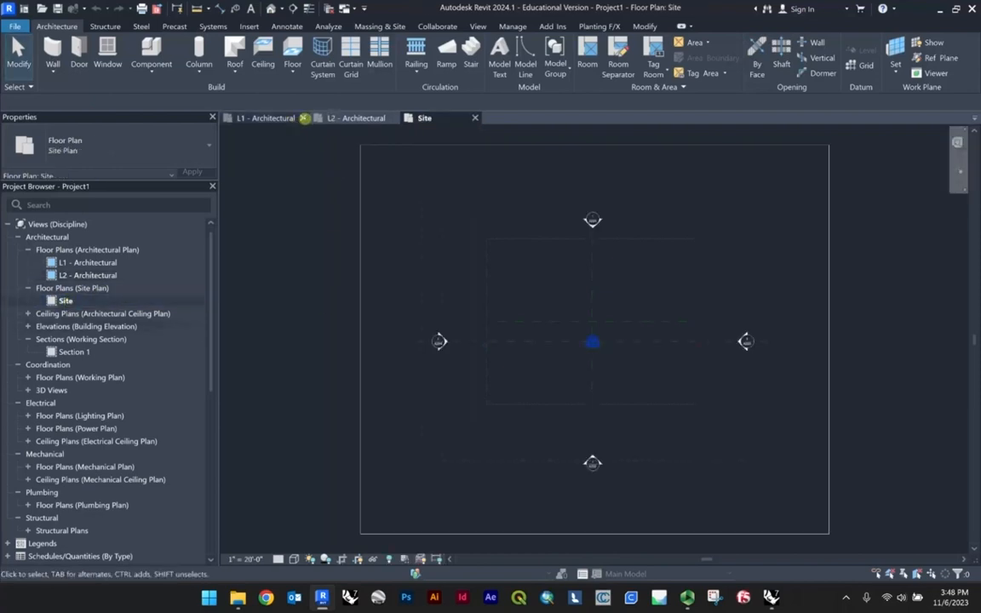
pyautogui.click(304, 118)
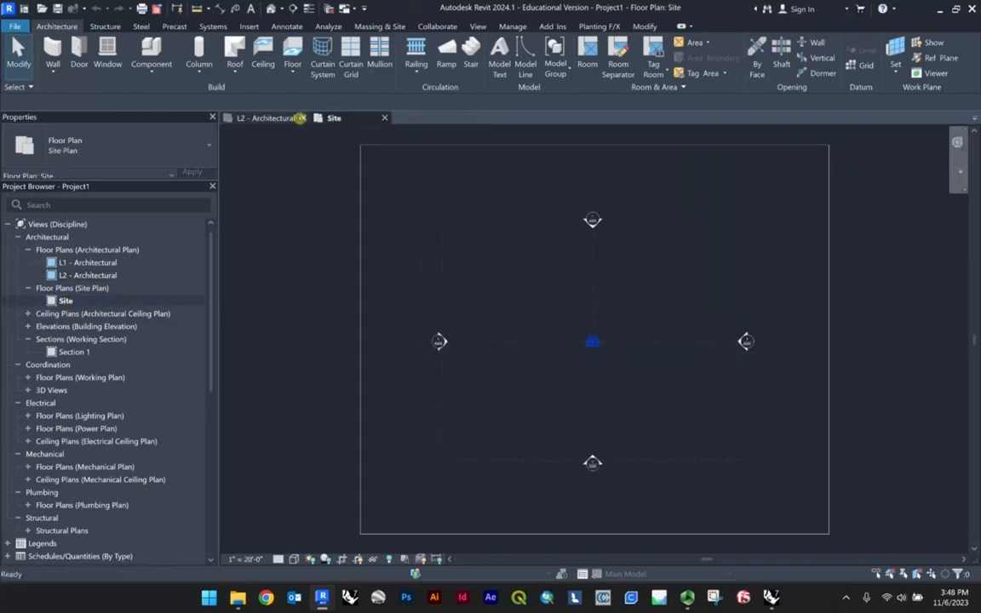
pyautogui.click(300, 118)
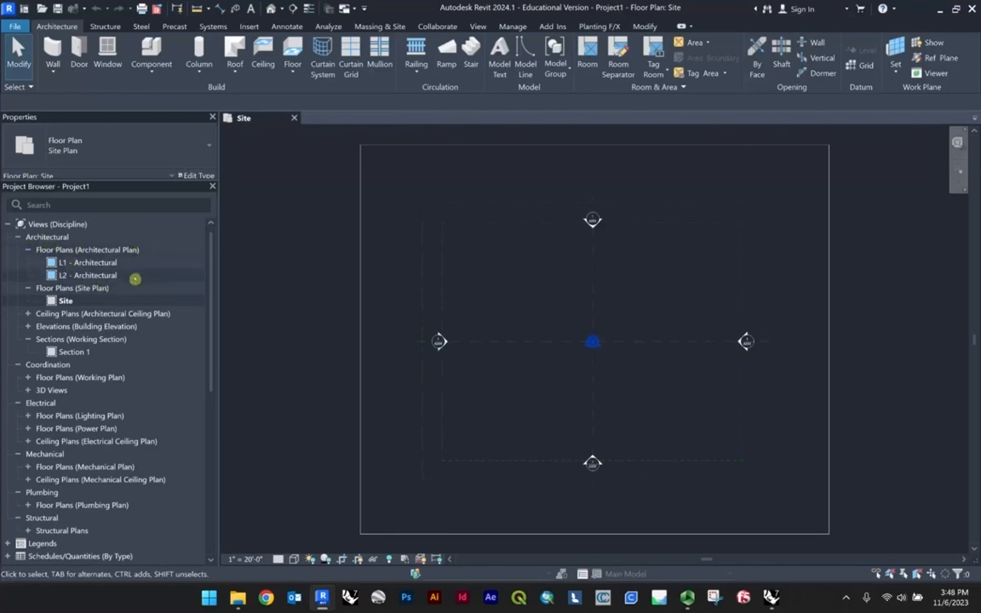
# Expand the building elevations, open the West - Architectural elevation, and return to the Site plan.
pyautogui.doubleClick(73, 326)
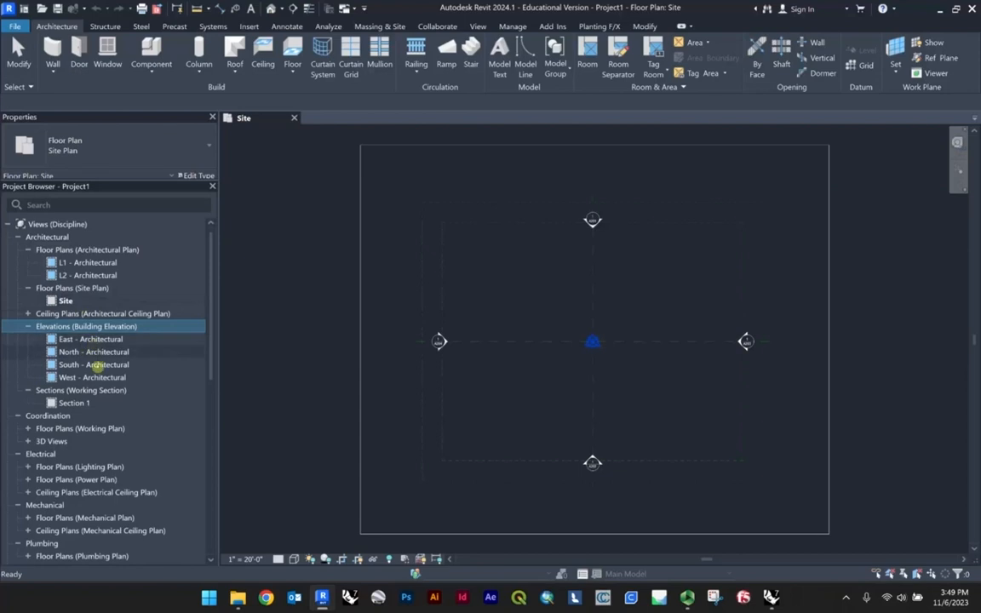
pyautogui.scroll(-2, 105, 290)
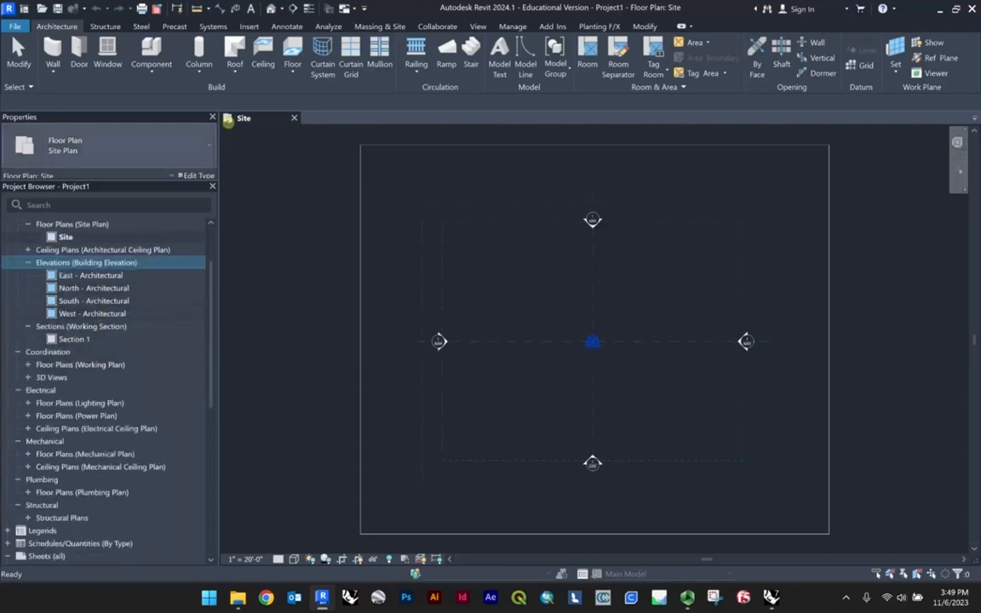
pyautogui.doubleClick(91, 313)
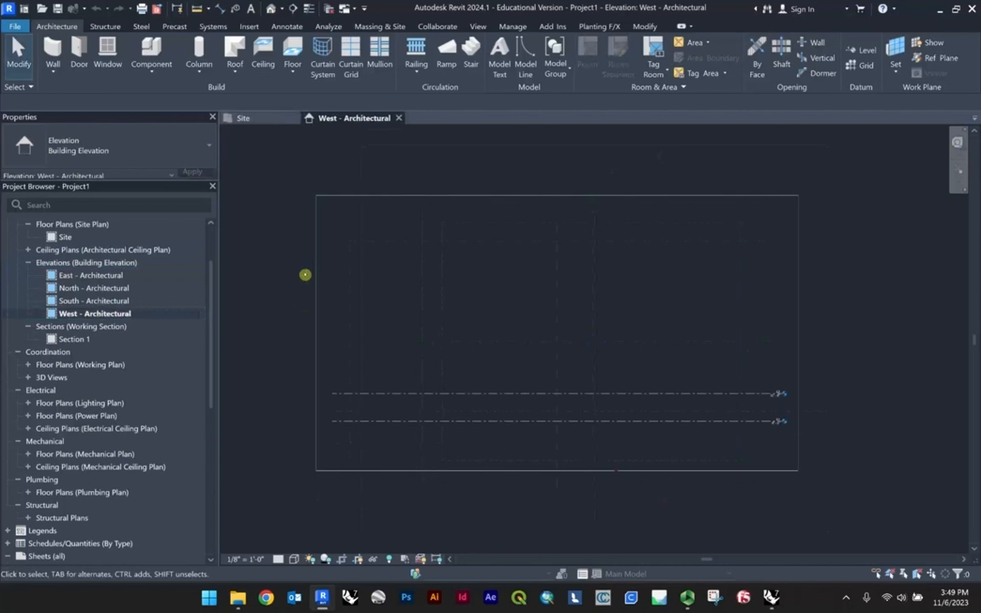
pyautogui.scroll(-2, 304, 273)
pyautogui.click(243, 117)
pyautogui.click(328, 118)
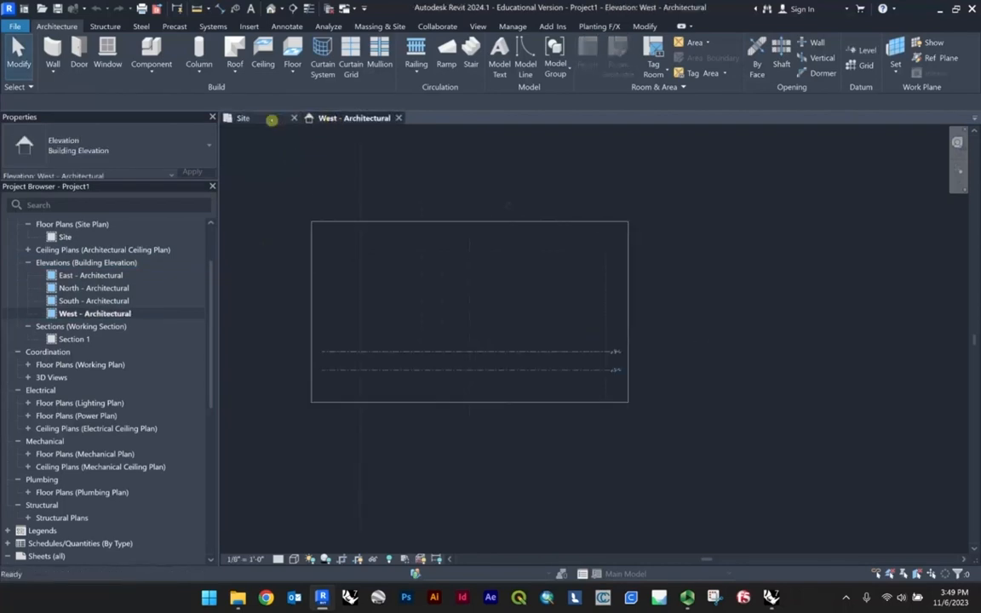
pyautogui.click(243, 117)
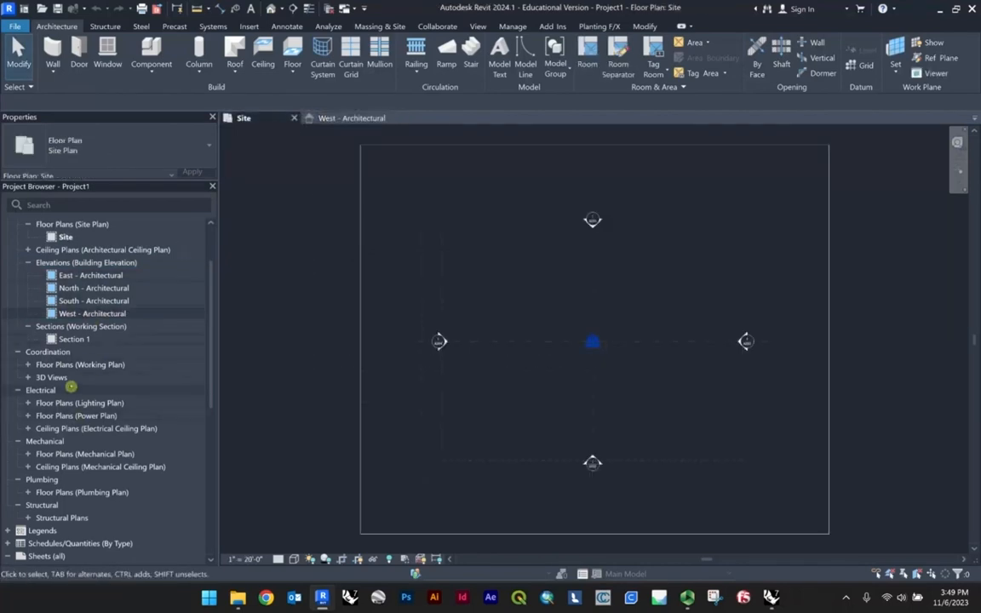
# Expand the 3D Views group, select Cover Sheet View, and look through the project's sheet list.
pyautogui.doubleClick(48, 380)
pyautogui.click(94, 389)
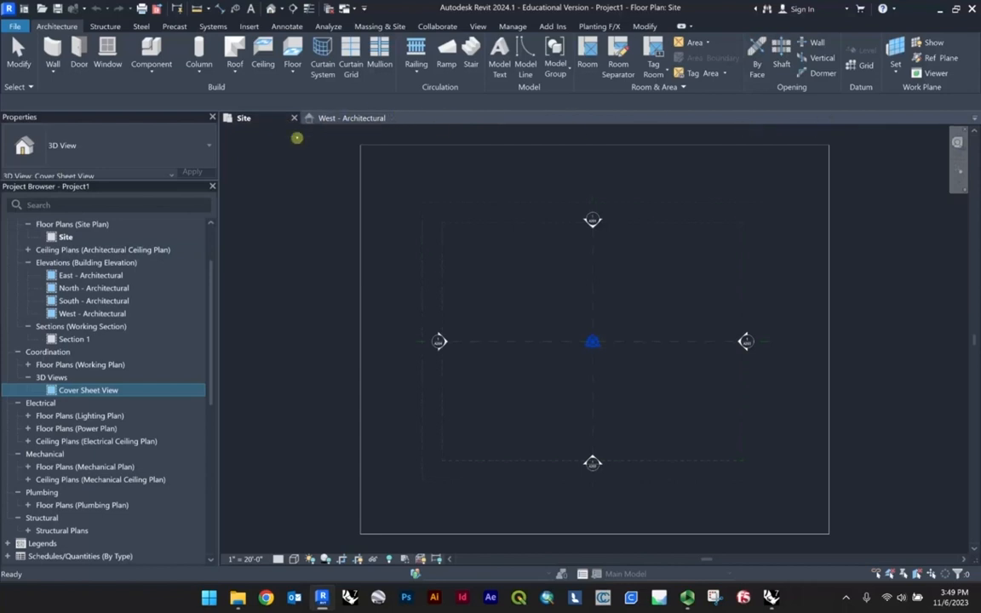
pyautogui.scroll(-8, 94, 341)
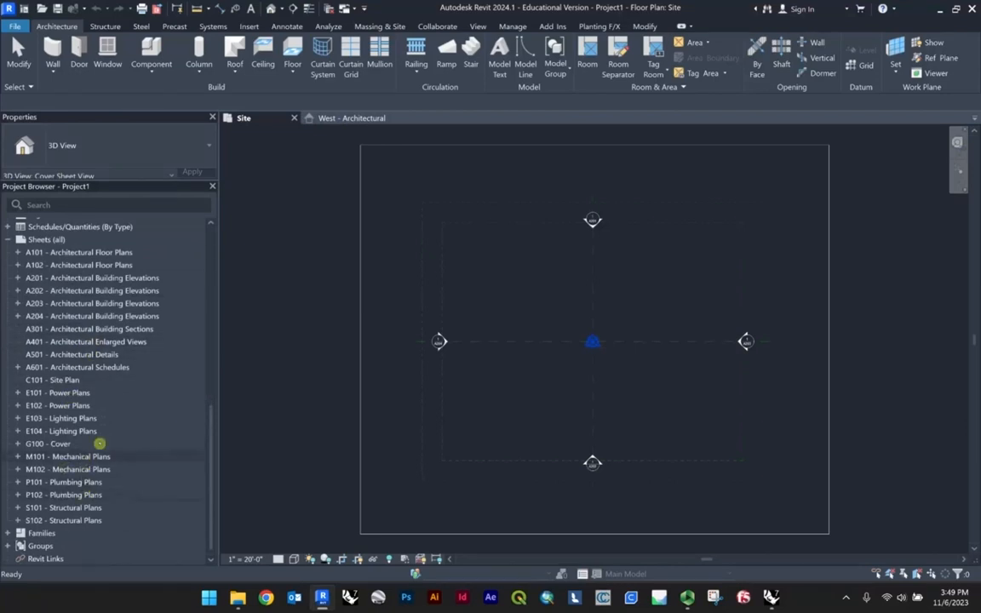
pyautogui.scroll(2, 38, 305)
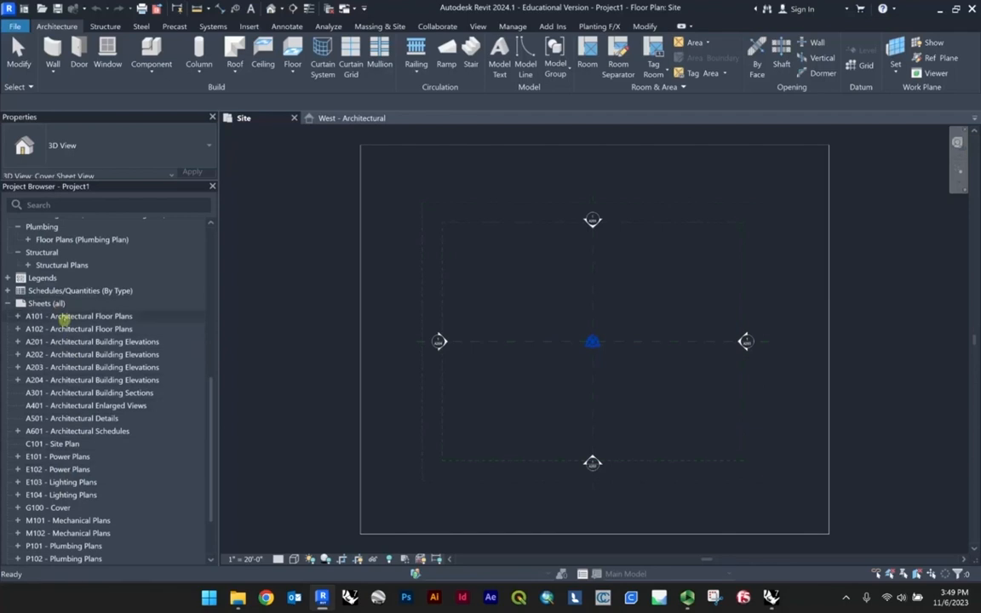
pyautogui.scroll(-2, 117, 315)
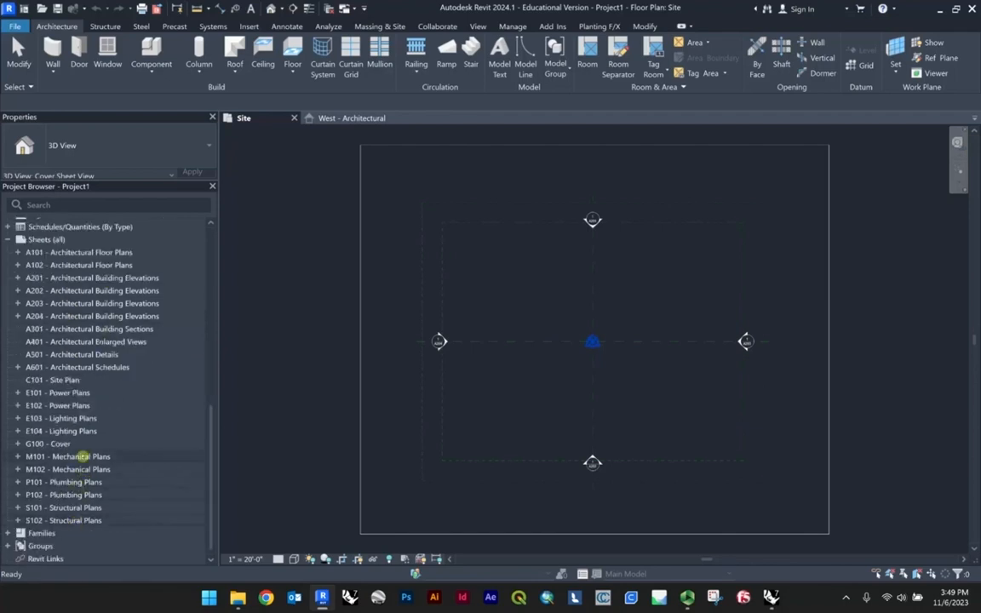
# Delete the S102 structural sheet and the mechanical, plumbing and structural sheets from M101 to S101.
pyautogui.rightClick(51, 521)
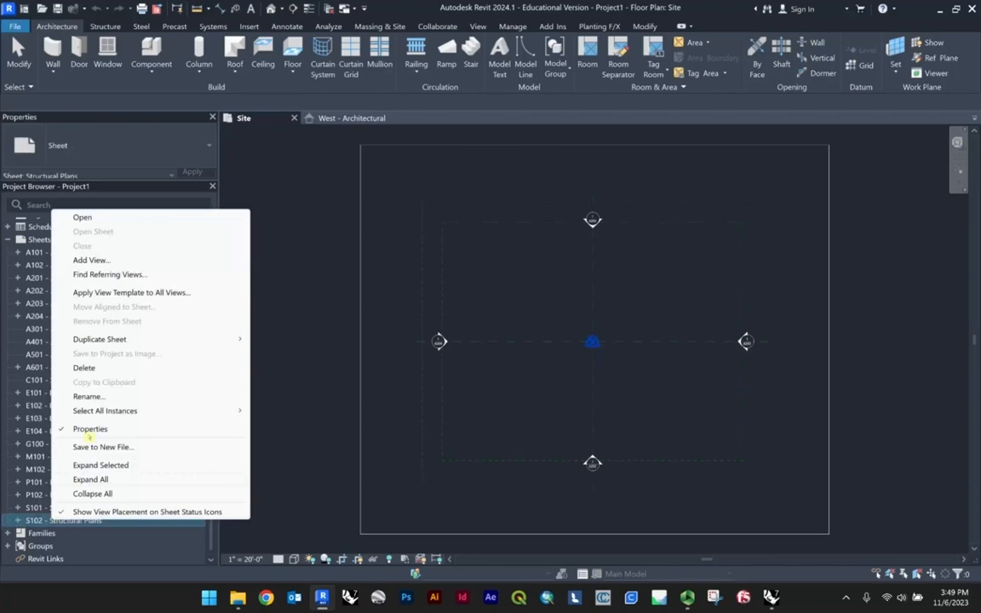
pyautogui.click(88, 368)
pyautogui.keyDown('shift'); pyautogui.click(77, 469); pyautogui.keyUp('shift')
pyautogui.rightClick(77, 470)
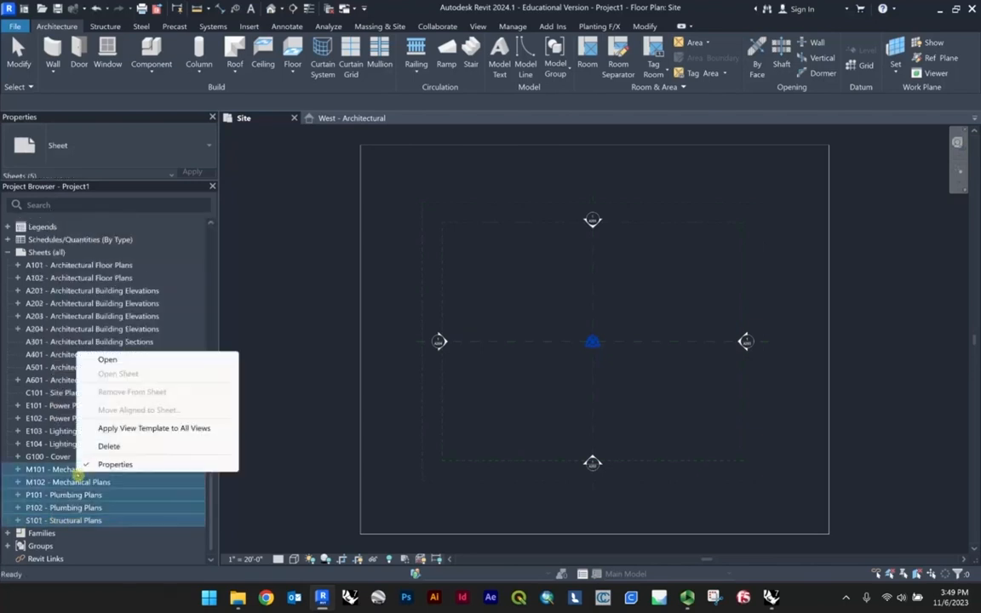
pyautogui.click(100, 445)
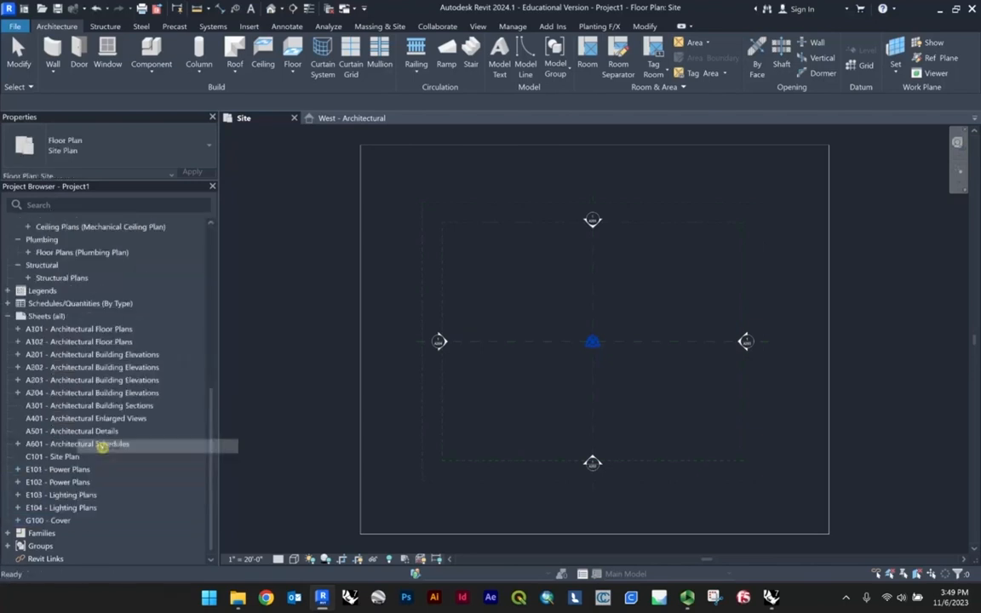
# Delete the G100 cover sheet together with the power and lighting sheets E101 to E104.
pyautogui.click(70, 520)
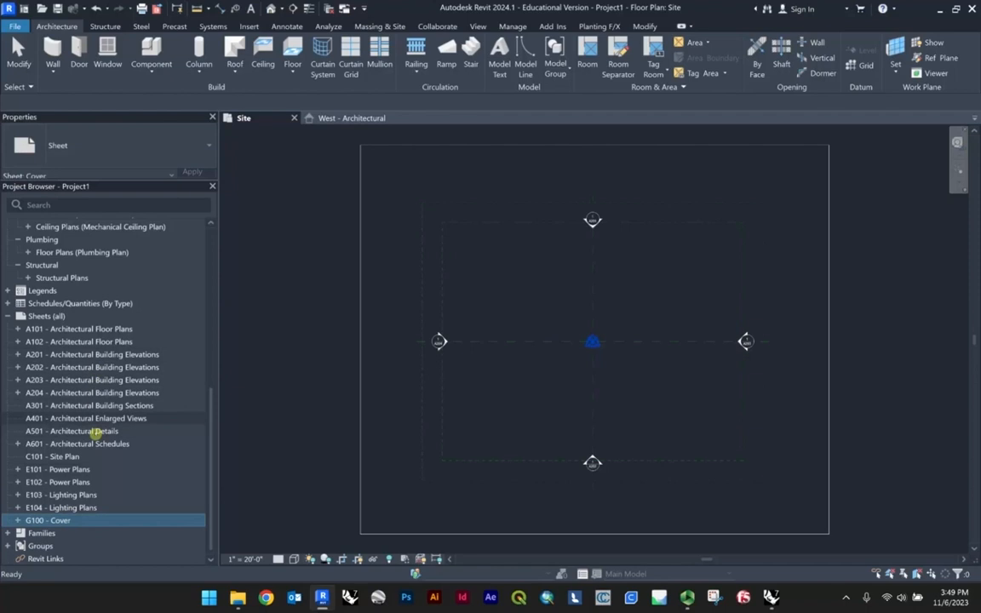
pyautogui.keyDown('shift'); pyautogui.click(77, 469); pyautogui.keyUp('shift')
pyautogui.rightClick(78, 470)
pyautogui.click(109, 446)
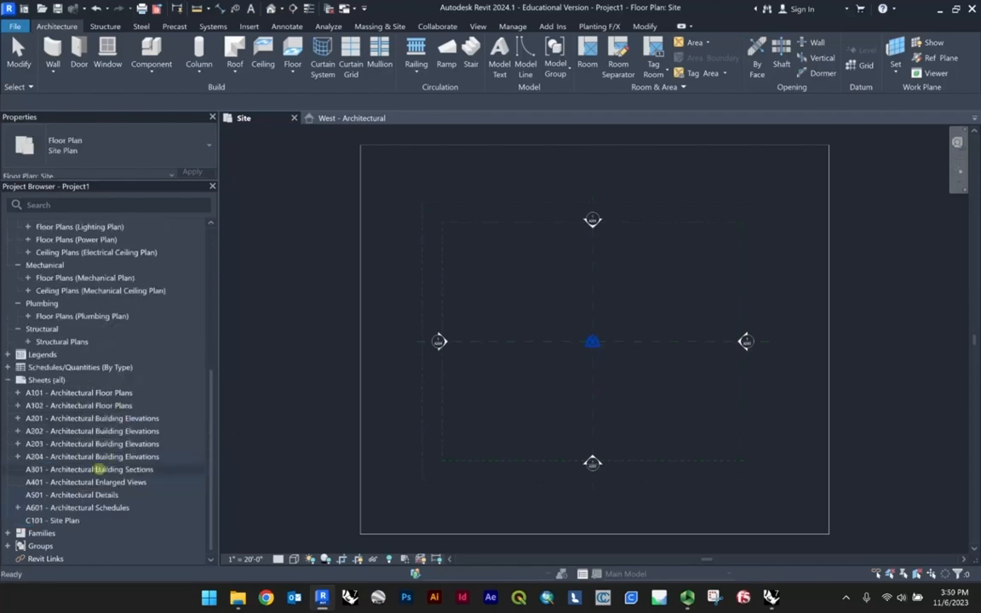
# Delete all architectural sheets from A101 to A601, sparing the C101 - Site Plan sheet.
pyautogui.click(77, 508)
pyautogui.keyDown('shift'); pyautogui.click(77, 397); pyautogui.keyUp('shift')
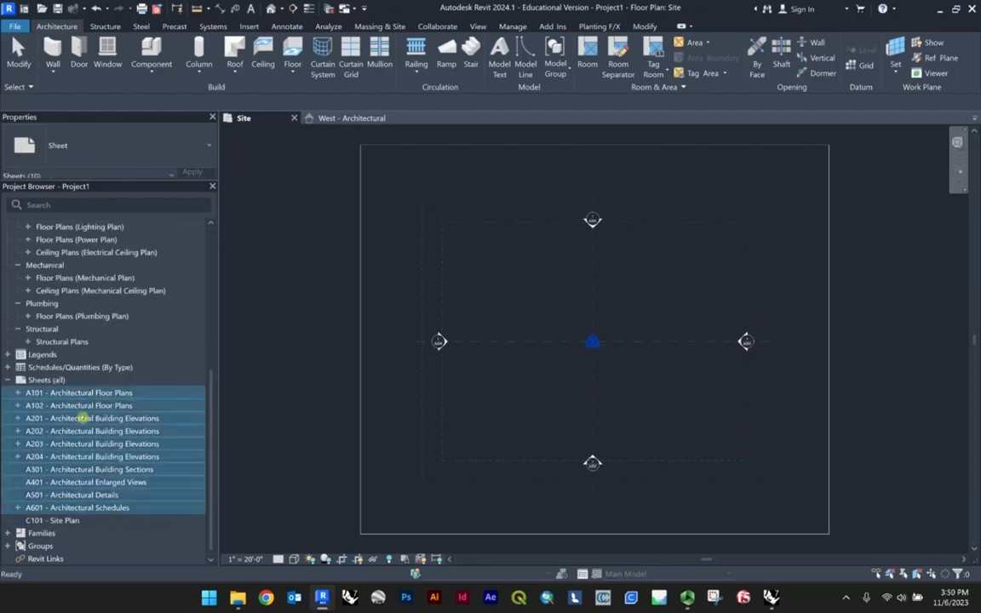
pyautogui.rightClick(79, 424)
pyautogui.click(113, 521)
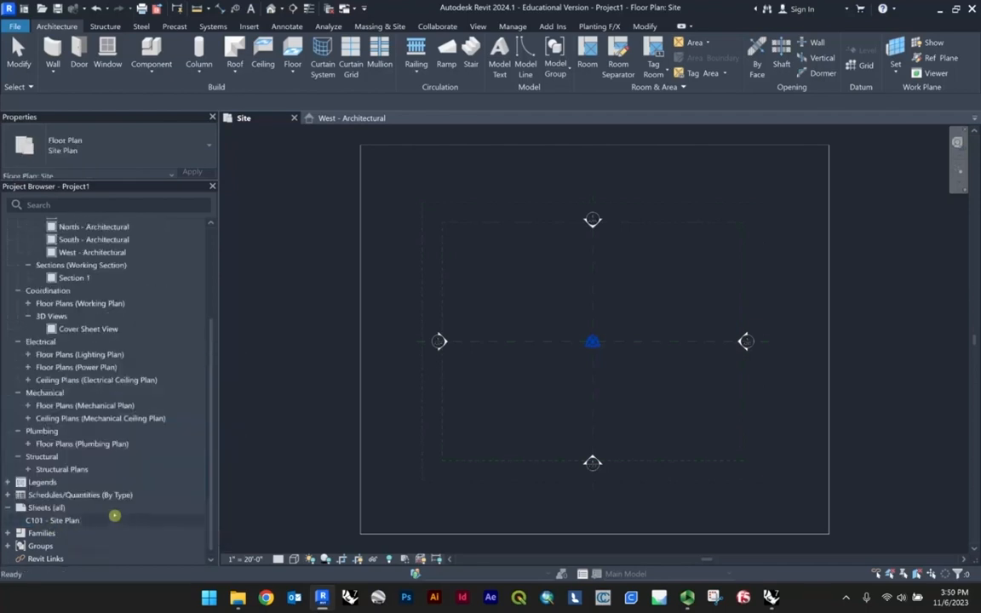
# Open the C101 - Site Plan sheet and inspect the project details in its title block.
pyautogui.click(43, 508)
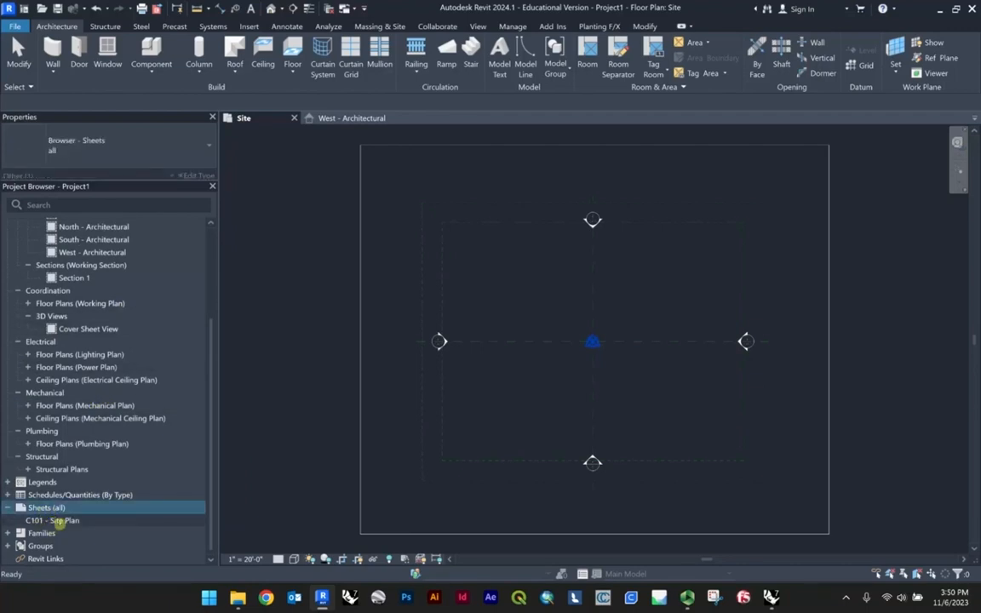
pyautogui.doubleClick(48, 520)
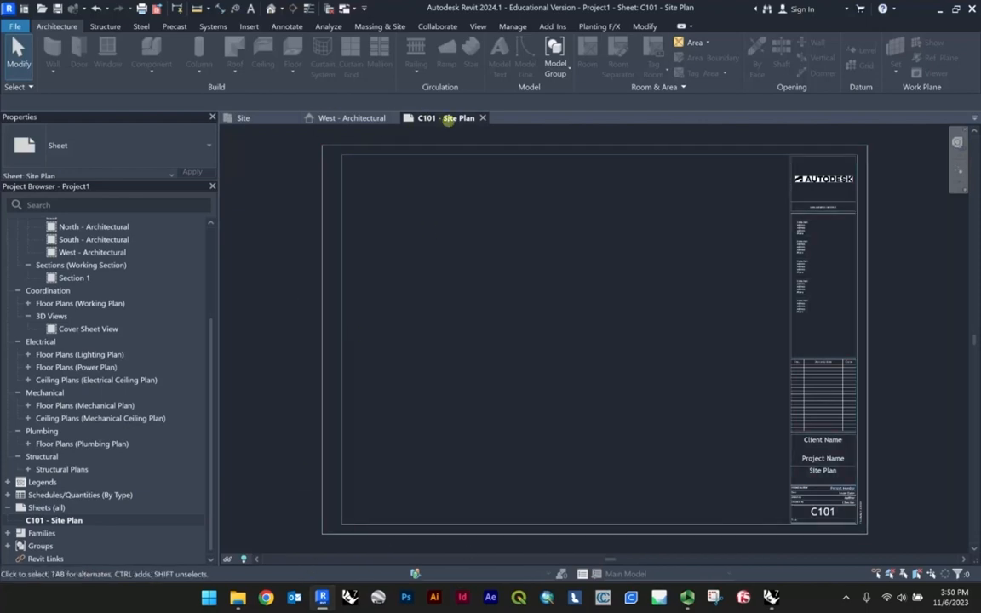
pyautogui.scroll(-3, 457, 368)
pyautogui.scroll(3, 510, 375)
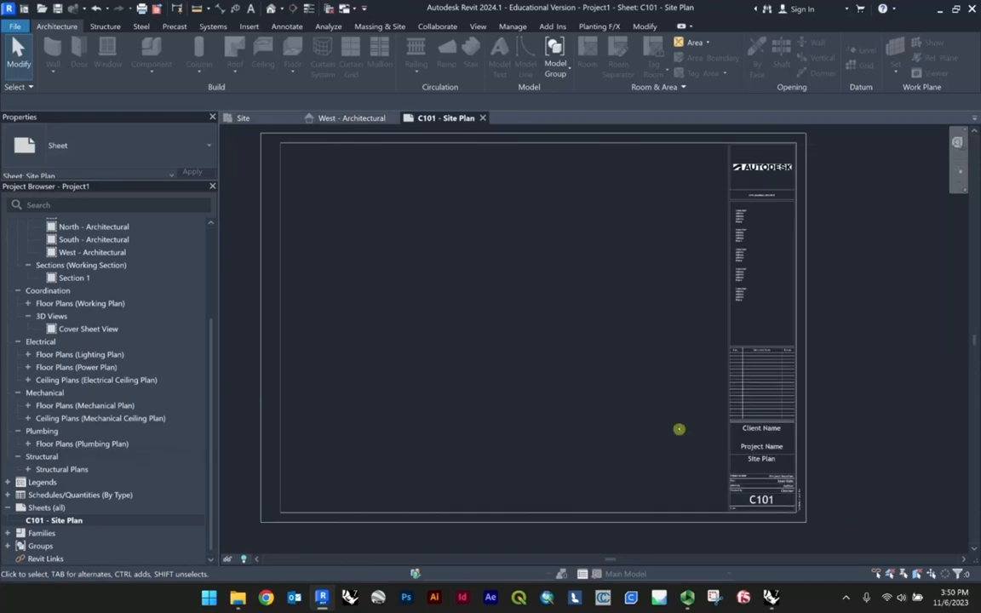
pyautogui.rightClick(855, 400)
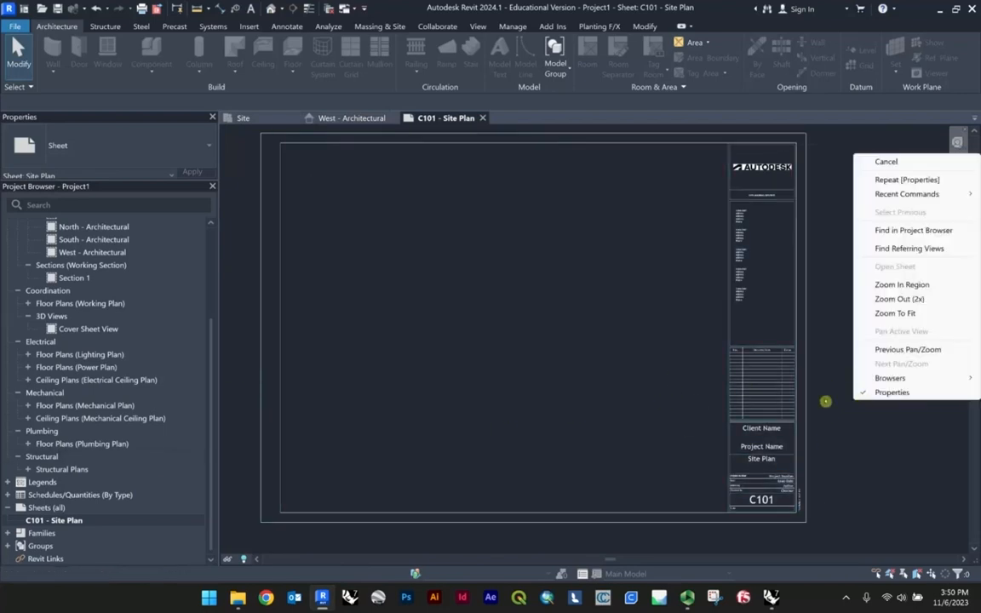
pyautogui.click(821, 470)
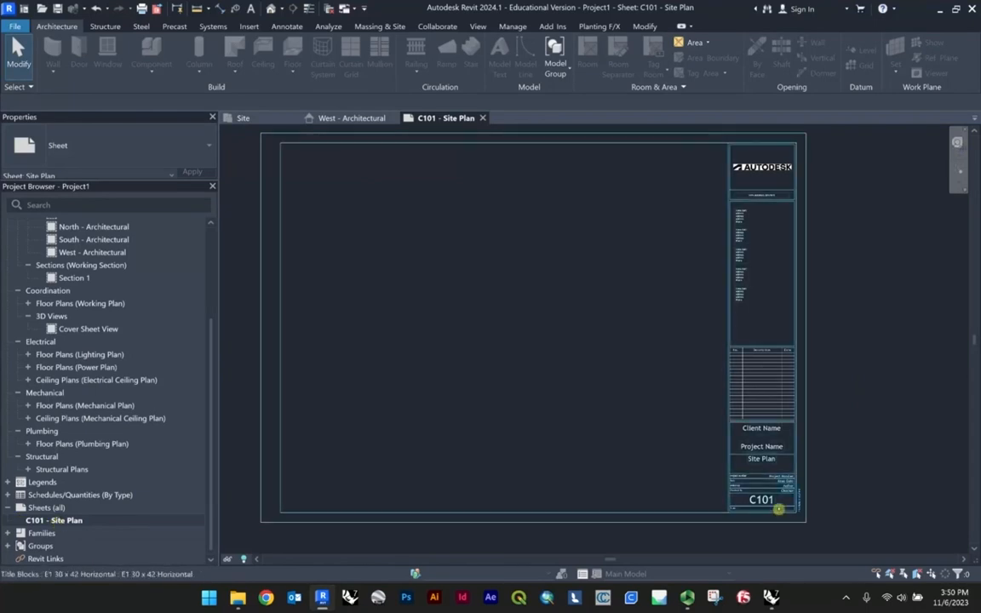
pyautogui.scroll(3, 770, 494)
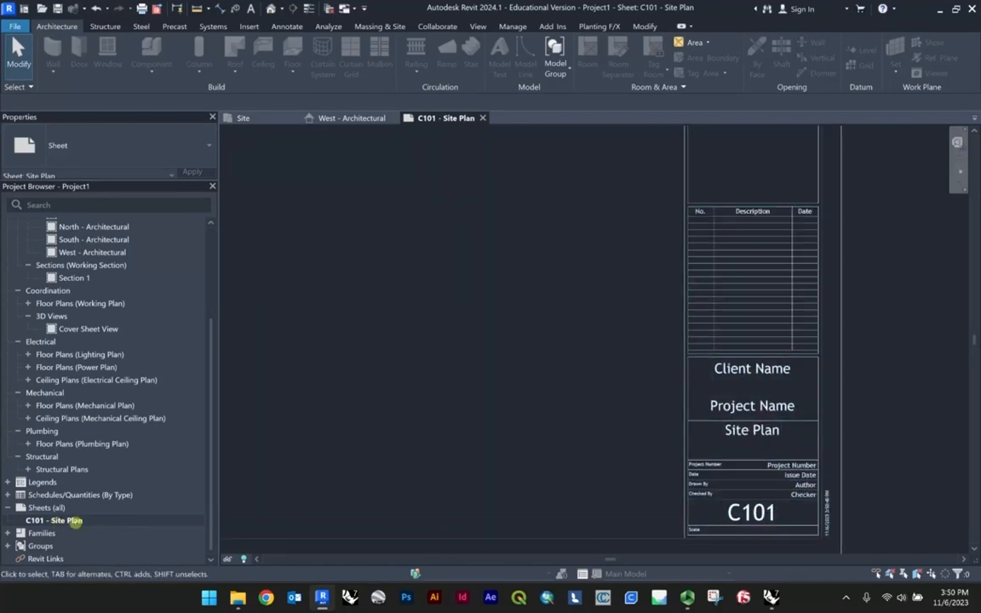
# Change the C101 sheet's number to 001 and its name to Design Sheet.
pyautogui.rightClick(62, 525)
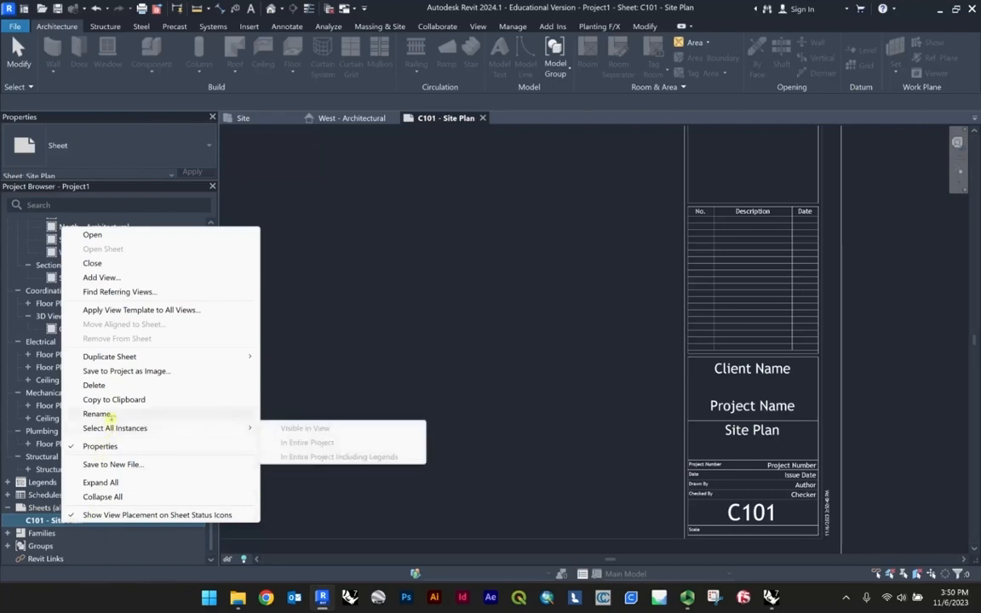
pyautogui.click(114, 415)
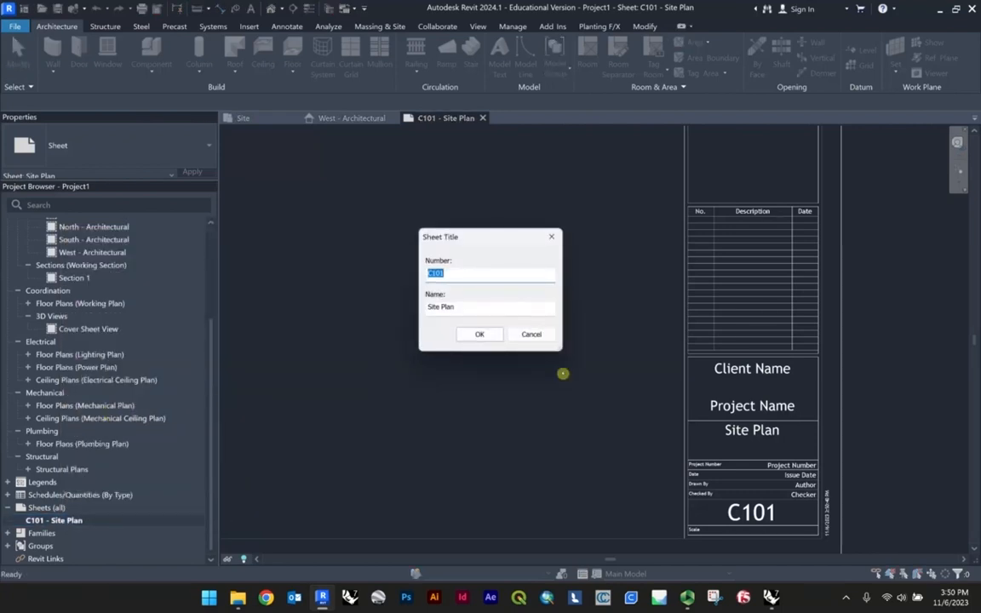
pyautogui.write('001')
pyautogui.press('Tab')
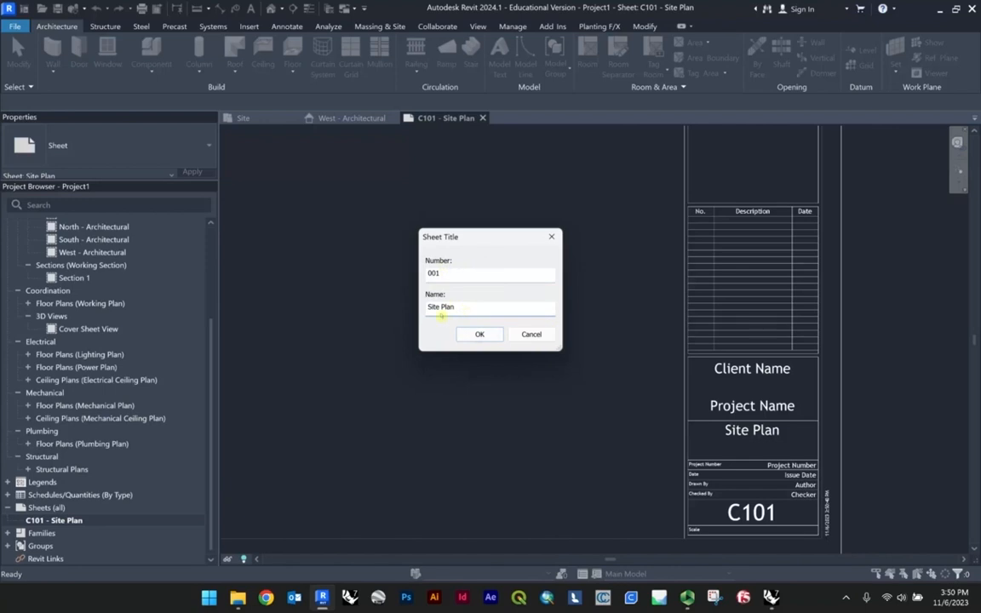
pyautogui.moveTo(457, 308); pyautogui.dragTo(423, 310)
pyautogui.write('Sheet')
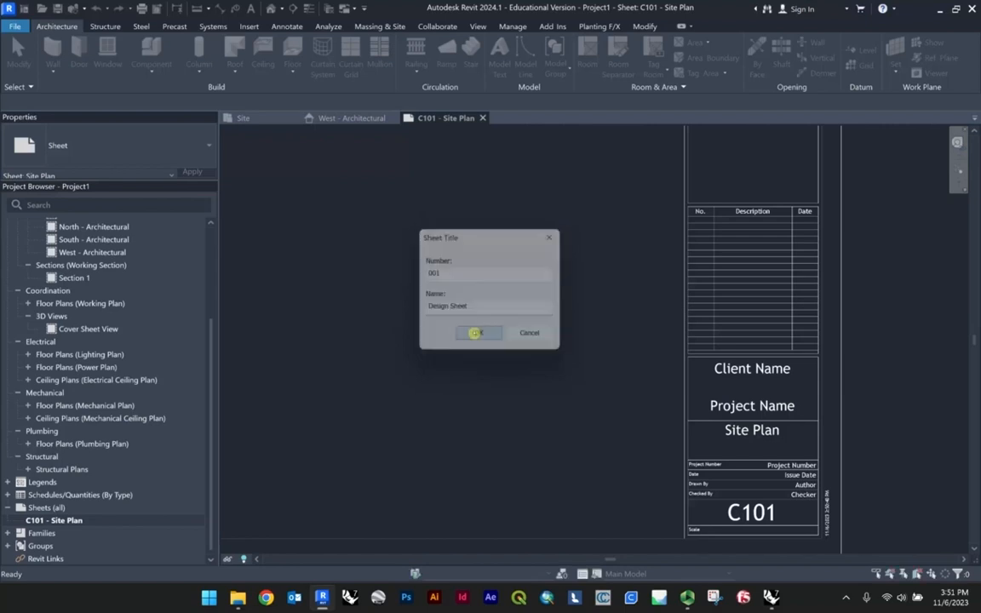
pyautogui.click(479, 333)
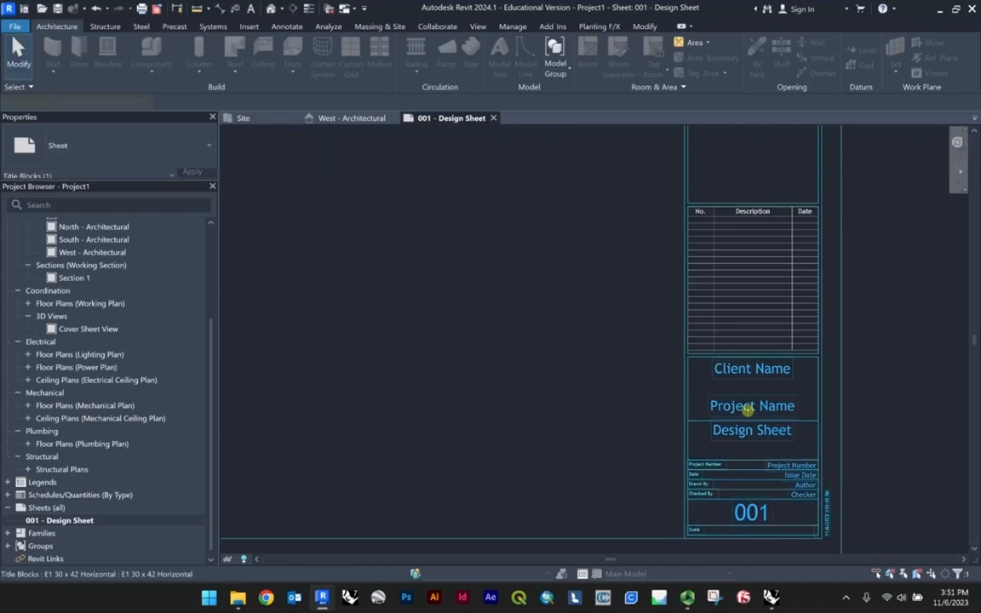
# Set the title block's project name to Gasworks Park and its client name to City of Seattle.
pyautogui.doubleClick(746, 409)
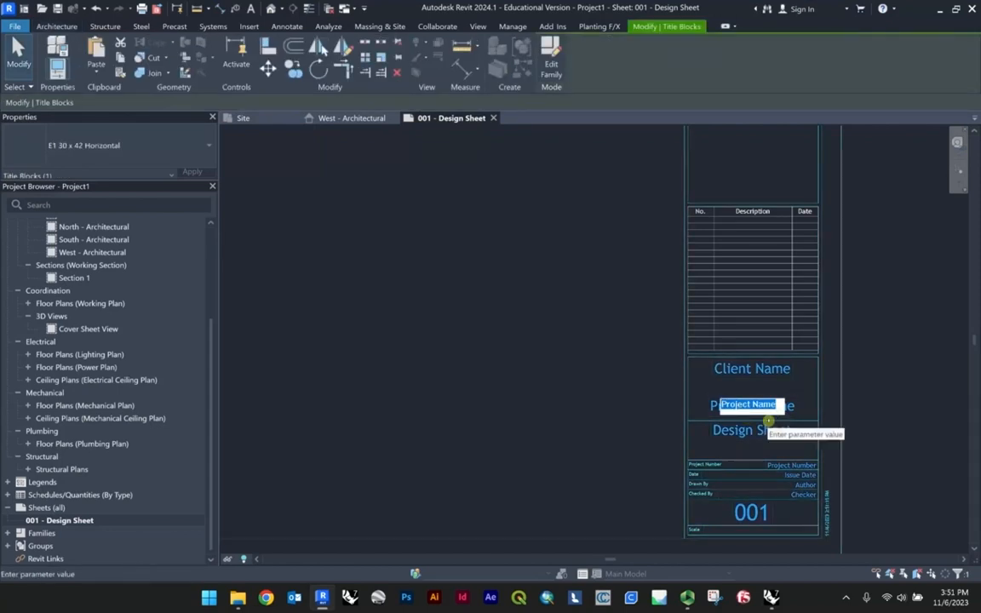
pyautogui.write('Gasworks Park')
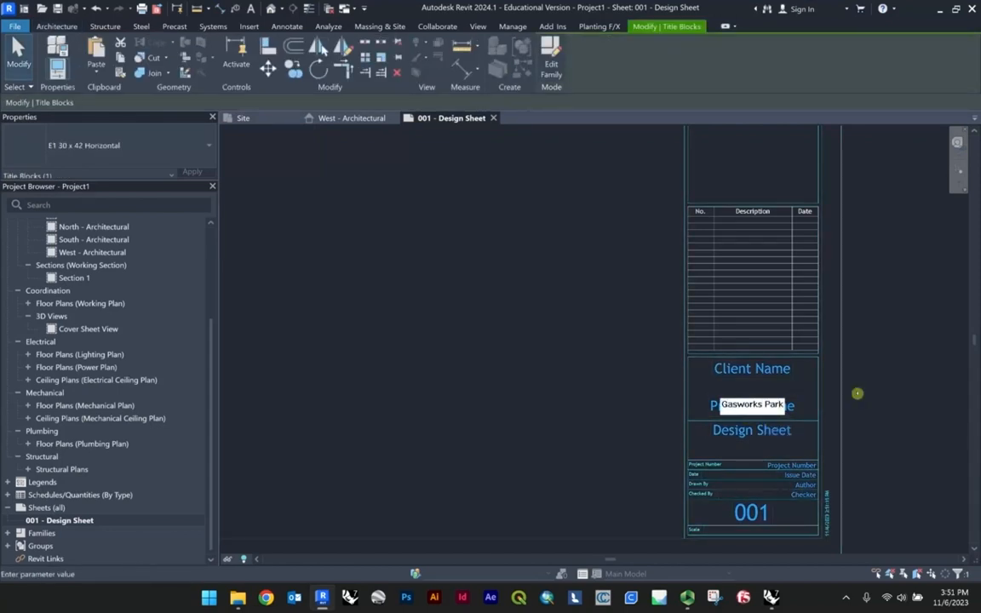
pyautogui.click(857, 393)
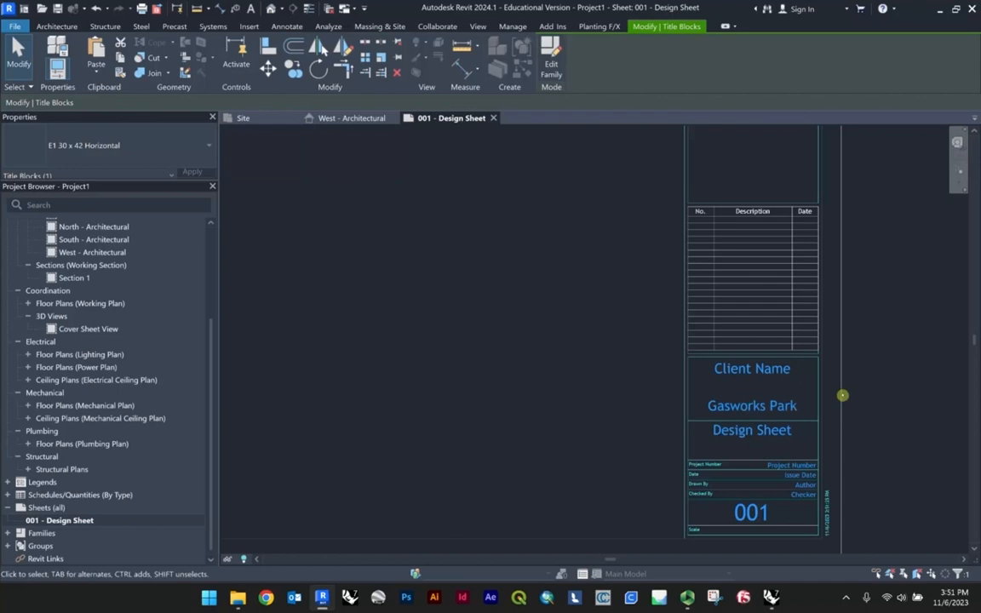
pyautogui.click(755, 368)
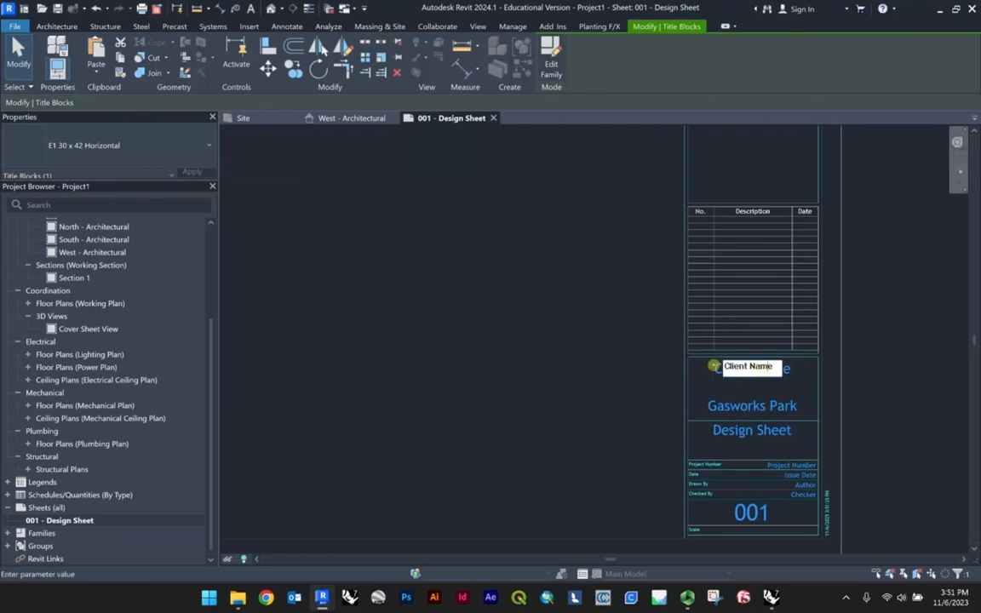
pyautogui.moveTo(771, 368); pyautogui.dragTo(649, 365)
pyautogui.write('City of Seattle')
pyautogui.click(897, 372)
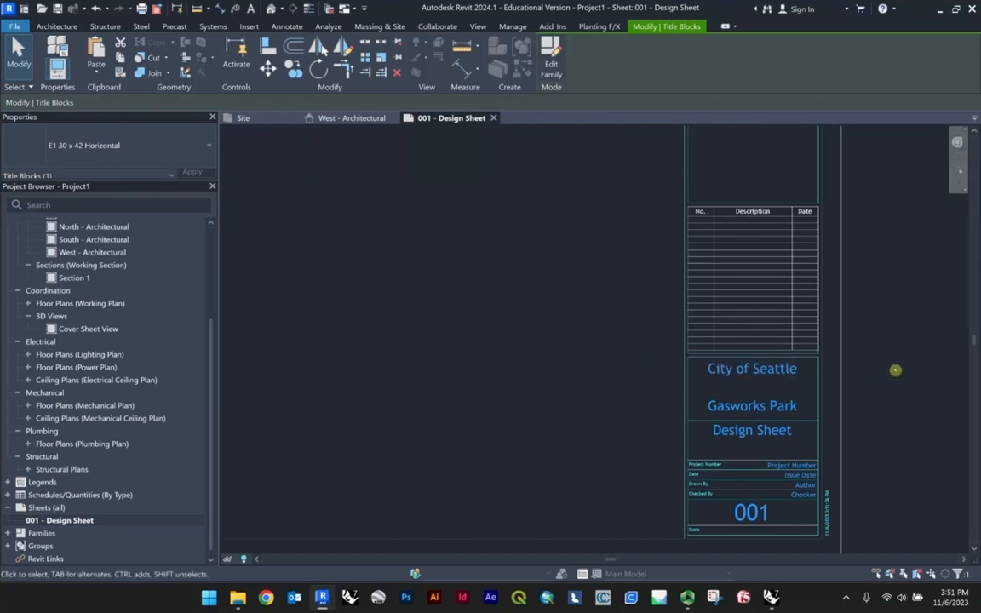
# Examine the web address and consultant blocks in the upper part of the title block.
pyautogui.scroll(-2, 679, 412)
pyautogui.moveTo(731, 276); pyautogui.dragTo(728, 373, button='middle')
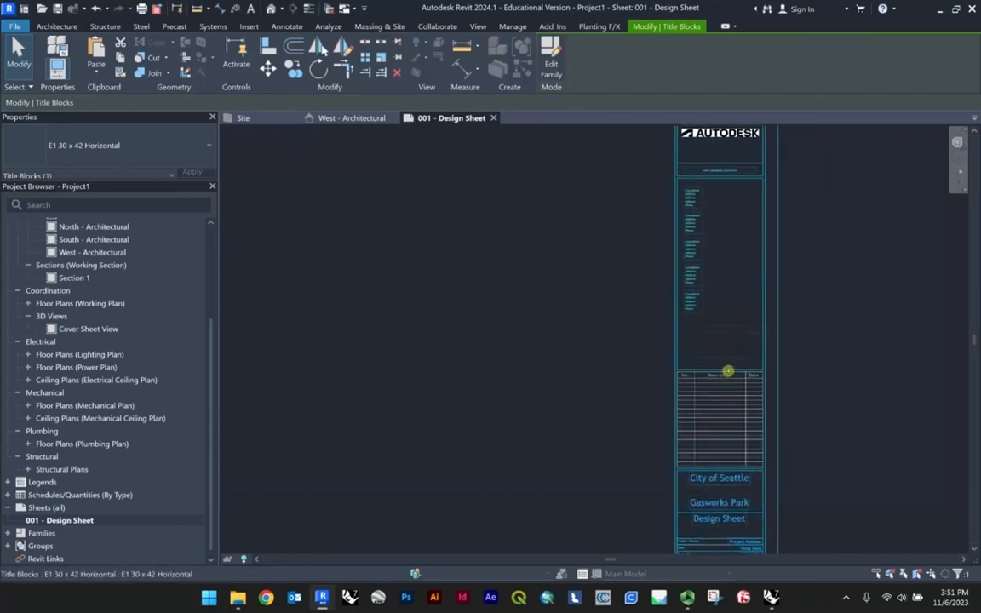
pyautogui.scroll(3, 703, 153)
pyautogui.scroll(1, 751, 197)
pyautogui.scroll(1, 747, 187)
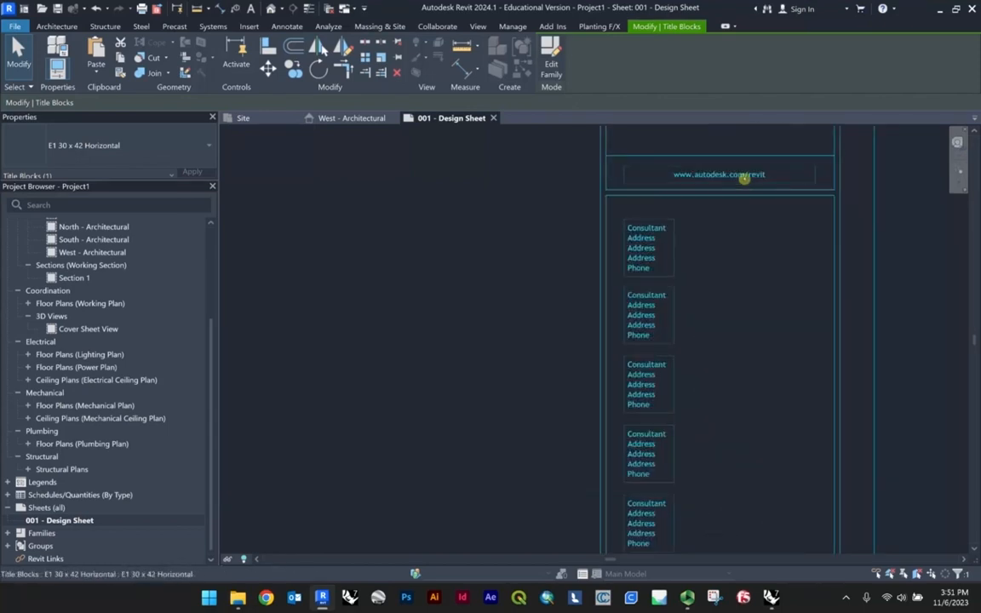
pyautogui.scroll(-1, 681, 263)
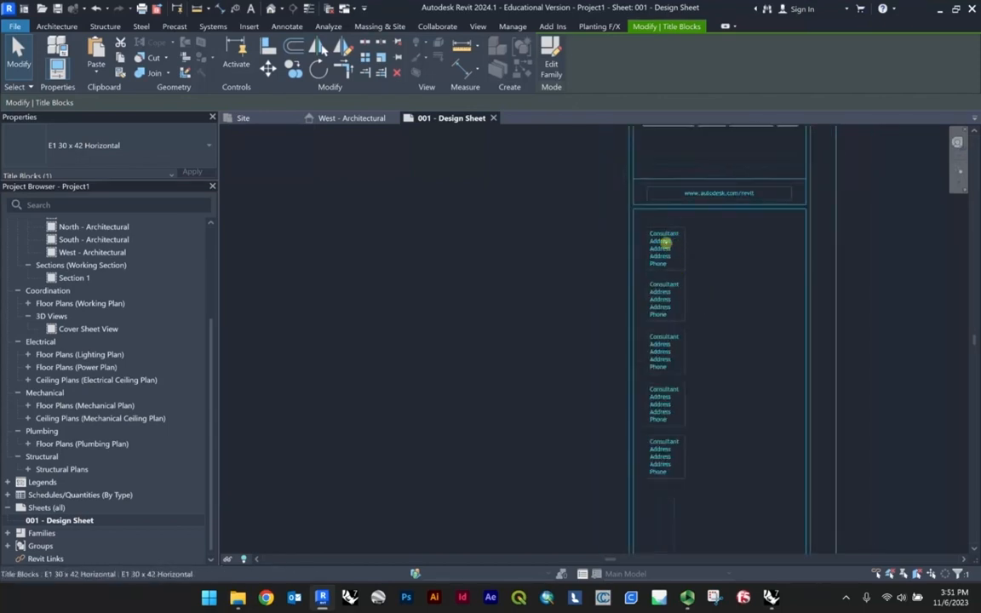
# Check the logo and consultant blocks on the title block, and return to the full design sheet with nothing selected.
pyautogui.scroll(-2, 674, 299)
pyautogui.scroll(3, 710, 202)
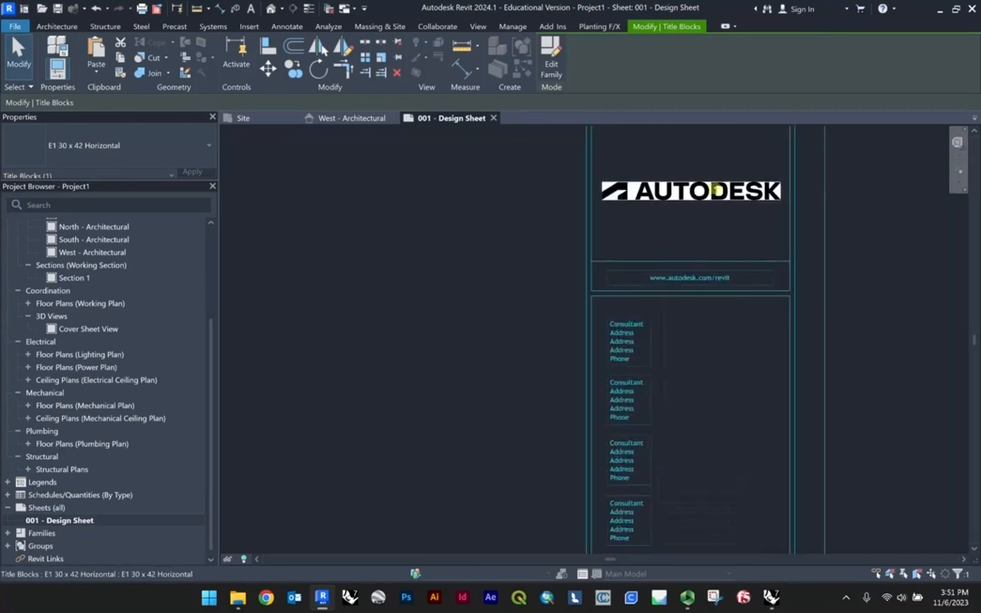
pyautogui.scroll(-3, 754, 224)
pyautogui.moveTo(611, 348); pyautogui.dragTo(651, 299, button='middle')
pyautogui.click(267, 491)
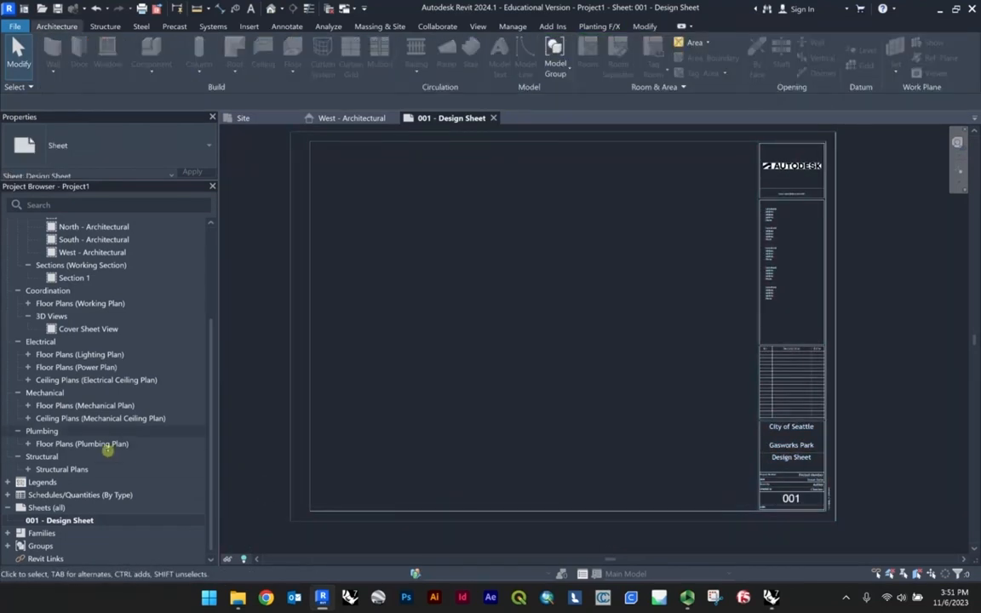
# Enlarge the Properties area above the Project Browser and look through the project's view list.
pyautogui.scroll(5, 93, 417)
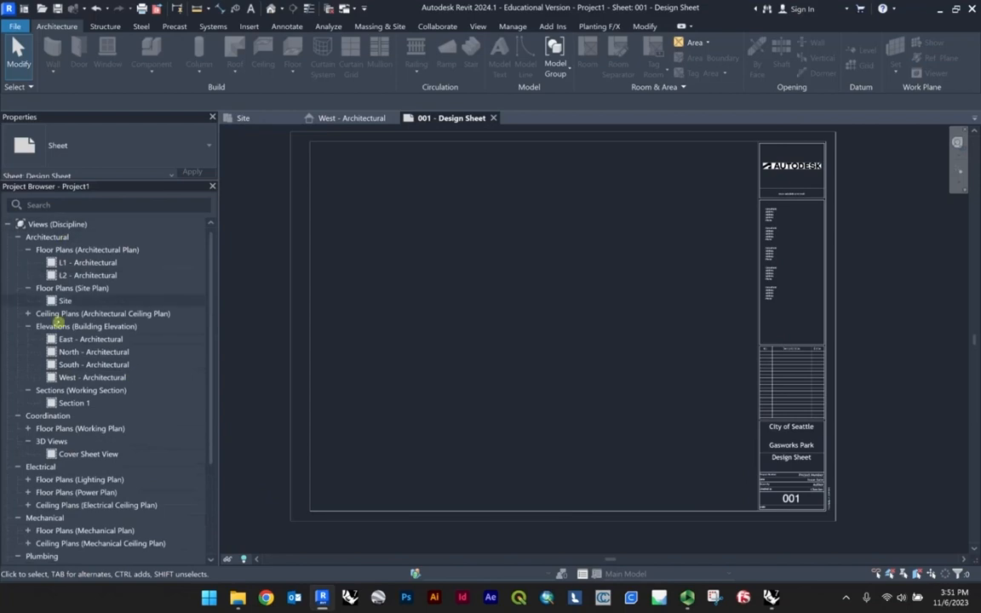
pyautogui.scroll(-5, 47, 424)
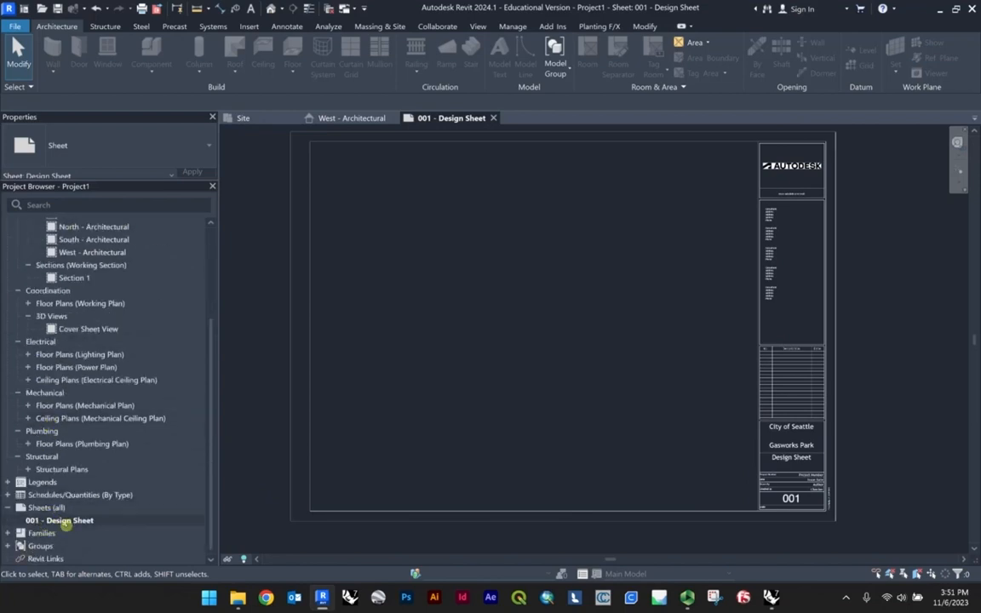
pyautogui.scroll(5, 135, 277)
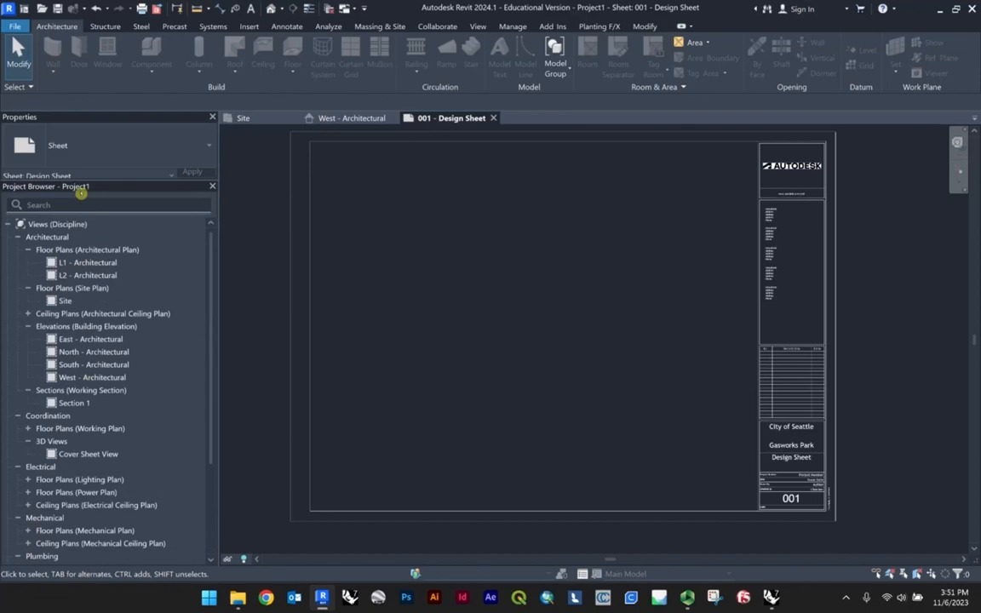
pyautogui.moveTo(76, 185); pyautogui.dragTo(88, 330)
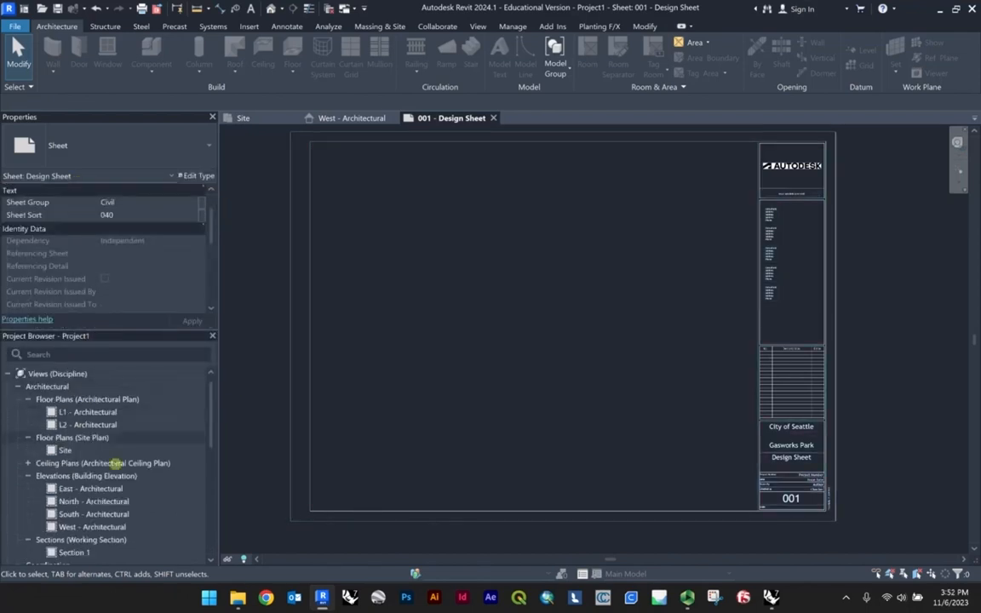
pyautogui.scroll(-8, 99, 460)
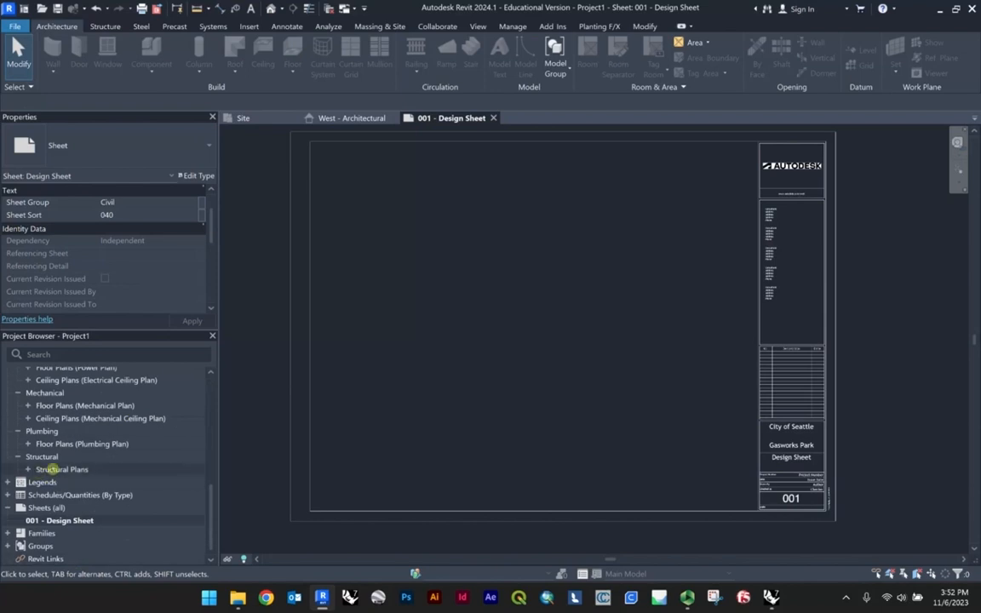
pyautogui.scroll(8, 43, 434)
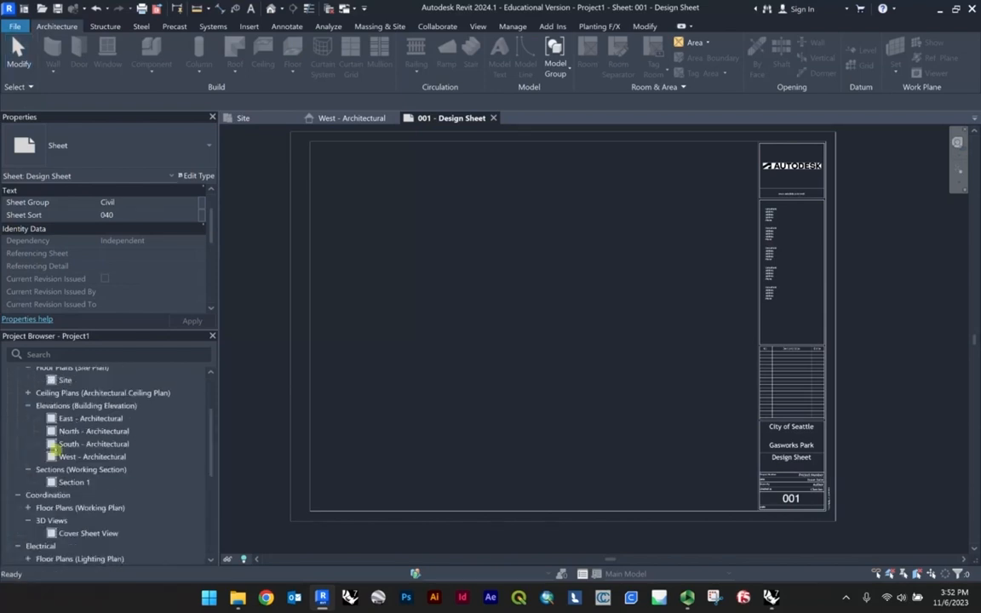
pyautogui.scroll(-8, 74, 412)
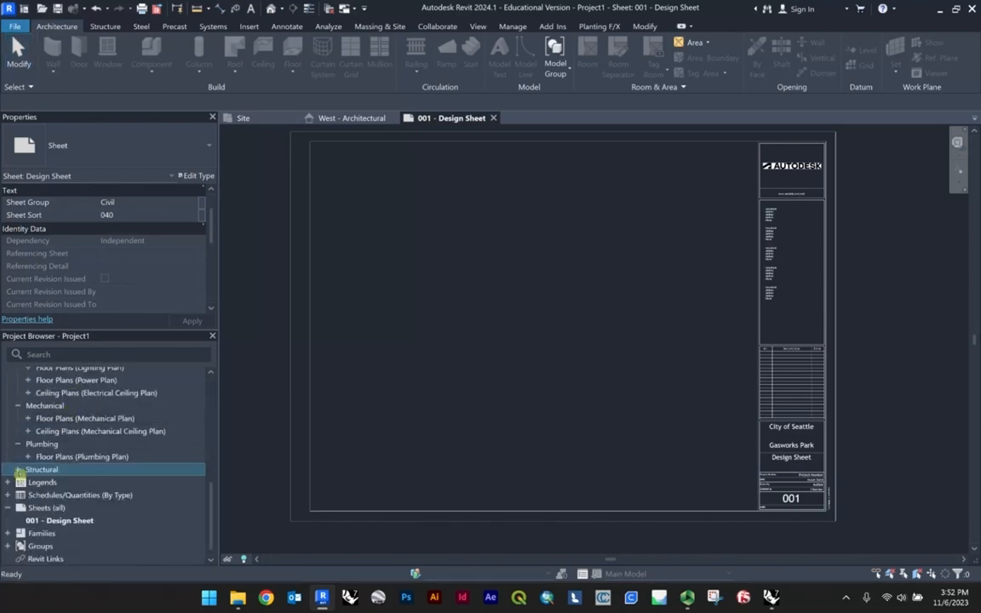
# Delete the L1 - Structural and L2 - Structural plans from the project.
pyautogui.click(17, 470)
pyautogui.click(27, 482)
pyautogui.scroll(-1, 84, 464)
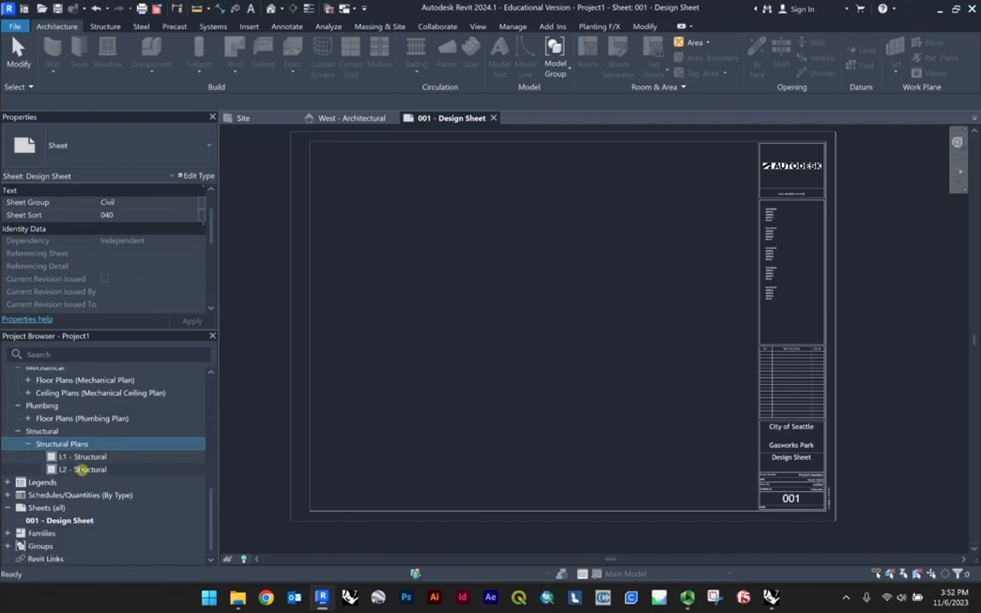
pyautogui.scroll(2, 81, 468)
pyautogui.rightClick(48, 495)
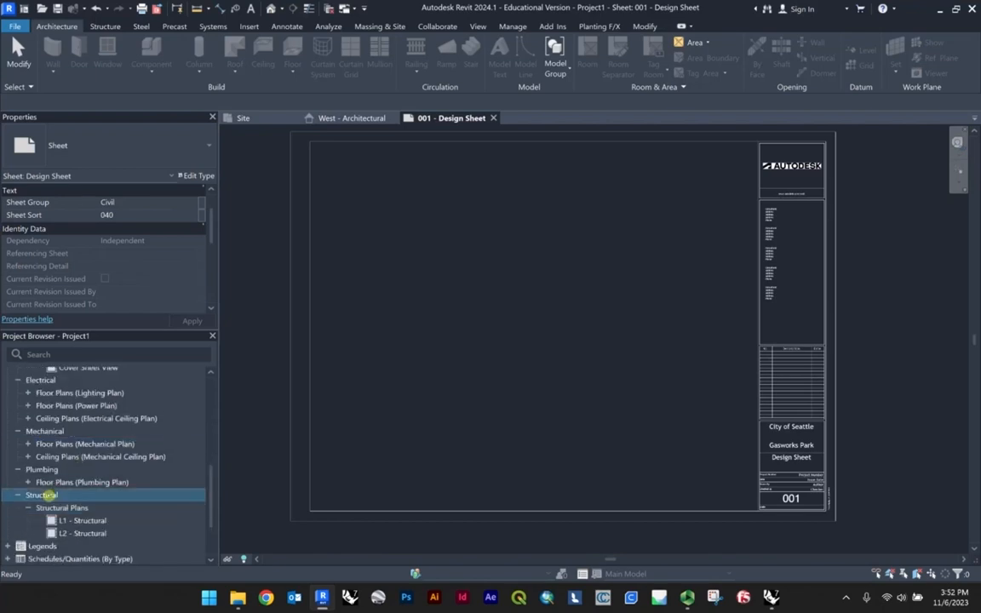
pyautogui.click(41, 495)
pyautogui.click(81, 534)
pyautogui.keyDown('ctrl'); pyautogui.click(83, 520); pyautogui.keyUp('ctrl')
pyautogui.rightClick(81, 521)
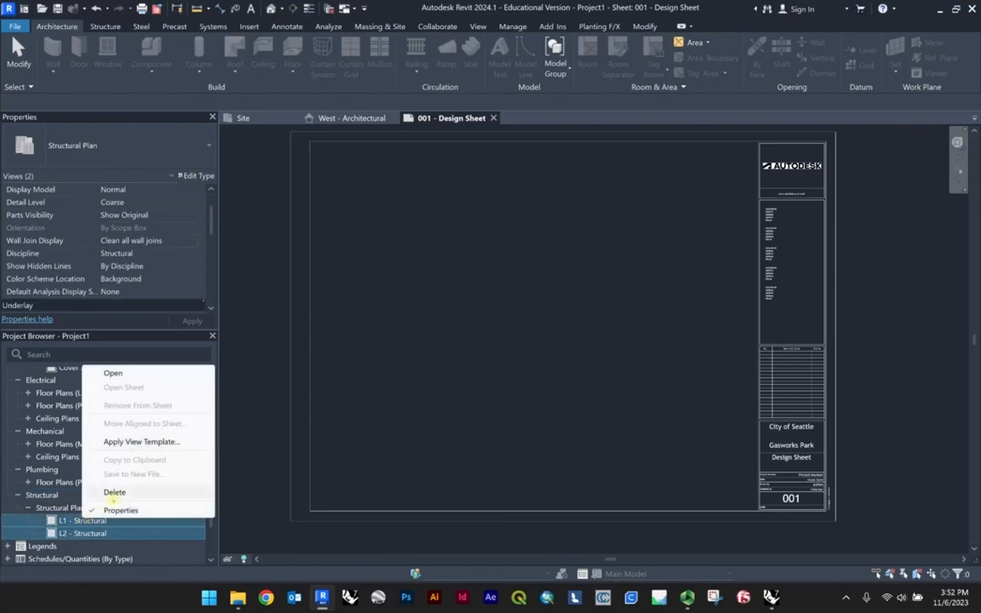
pyautogui.click(105, 491)
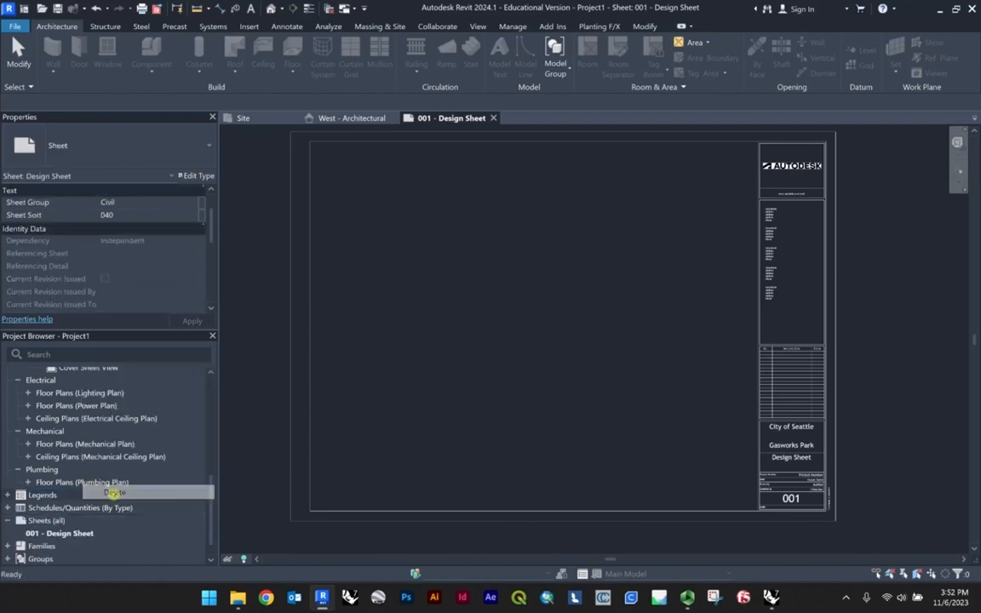
# Delete the L1 - Plumbing and L2 - Plumbing floor plans.
pyautogui.click(29, 482)
pyautogui.click(81, 508)
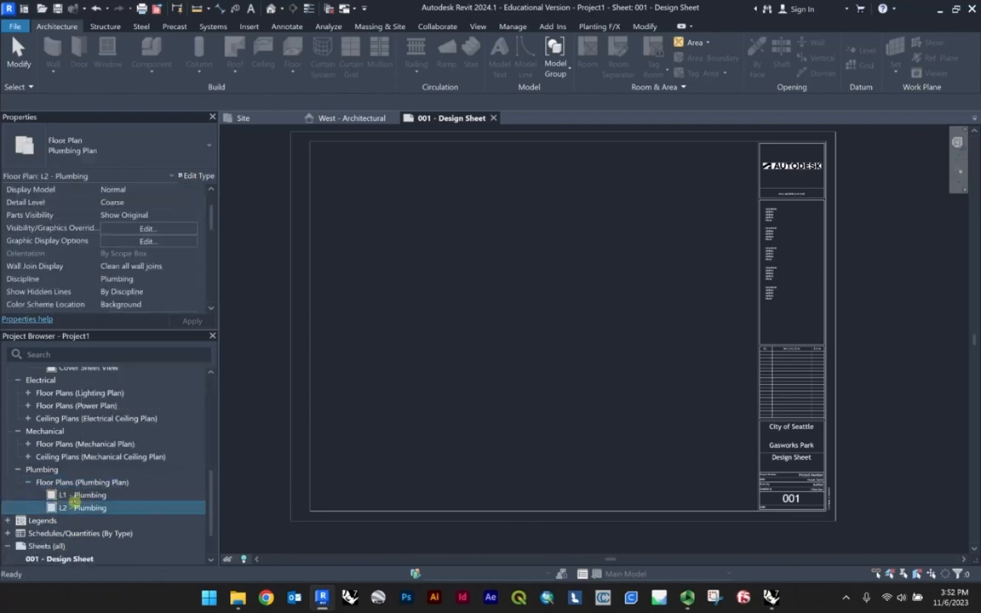
pyautogui.keyDown('ctrl'); pyautogui.click(66, 495); pyautogui.keyUp('ctrl')
pyautogui.rightClick(74, 501)
pyautogui.click(102, 471)
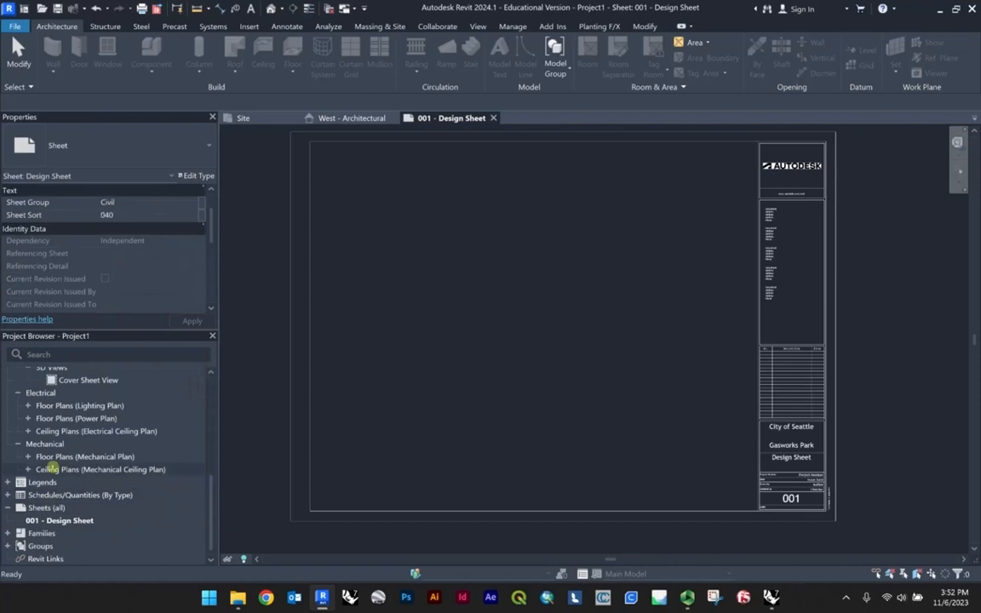
# Delete the L1 - Mechanical and L2 - Mechanical ceiling plans.
pyautogui.click(29, 470)
pyautogui.scroll(-1, 92, 435)
pyautogui.click(94, 468)
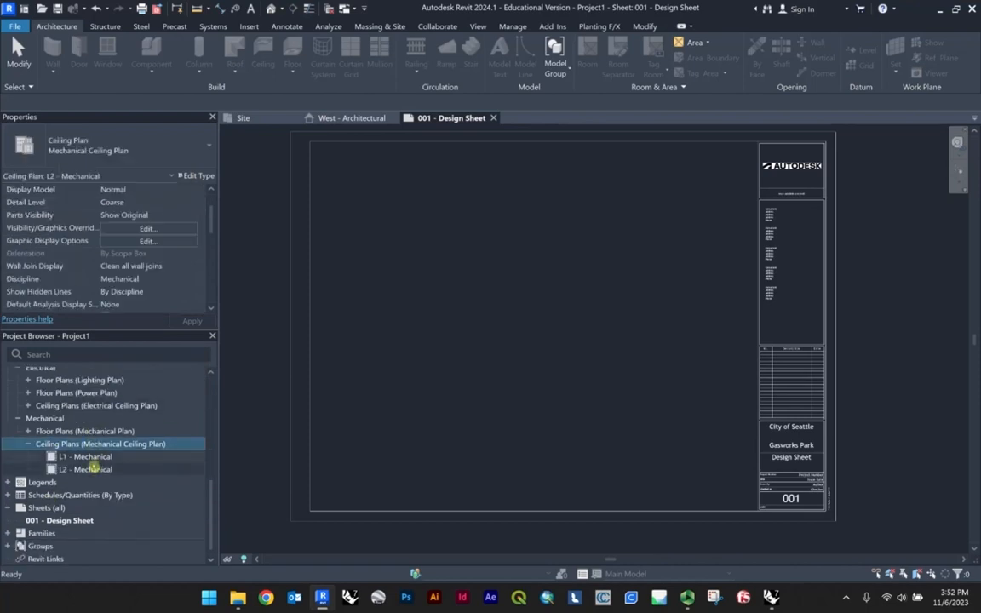
pyautogui.keyDown('ctrl'); pyautogui.click(92, 461); pyautogui.keyUp('ctrl')
pyautogui.rightClick(89, 461)
pyautogui.click(115, 432)
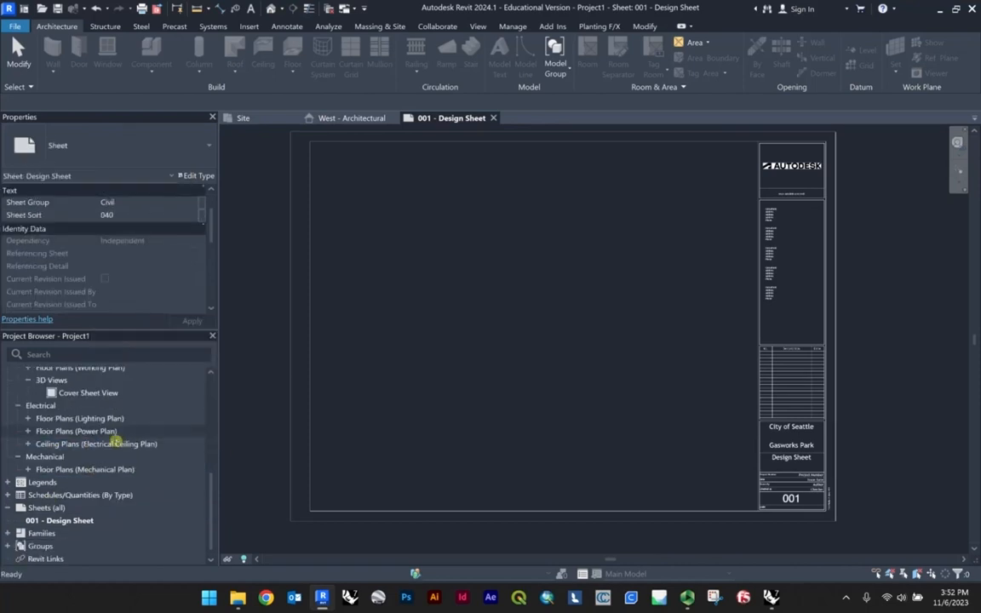
# Delete the L1 - Mechanical and L2 - Mechanical floor plans.
pyautogui.click(85, 469)
pyautogui.rightClick(85, 469)
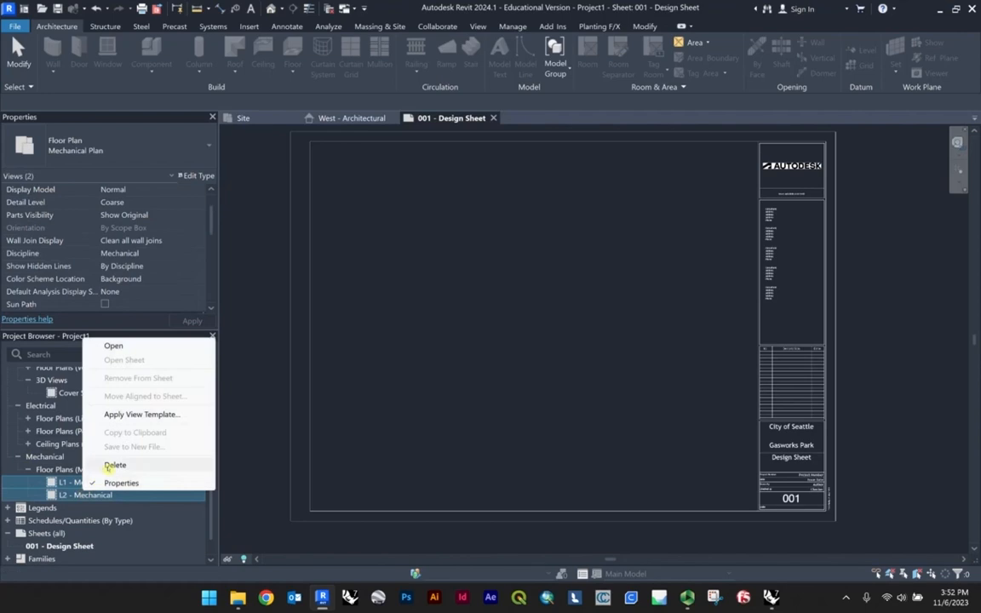
pyautogui.click(114, 467)
# Delete the L1 - Lighting and L2 - Lighting views from the electrical ceiling plans.
pyautogui.click(28, 469)
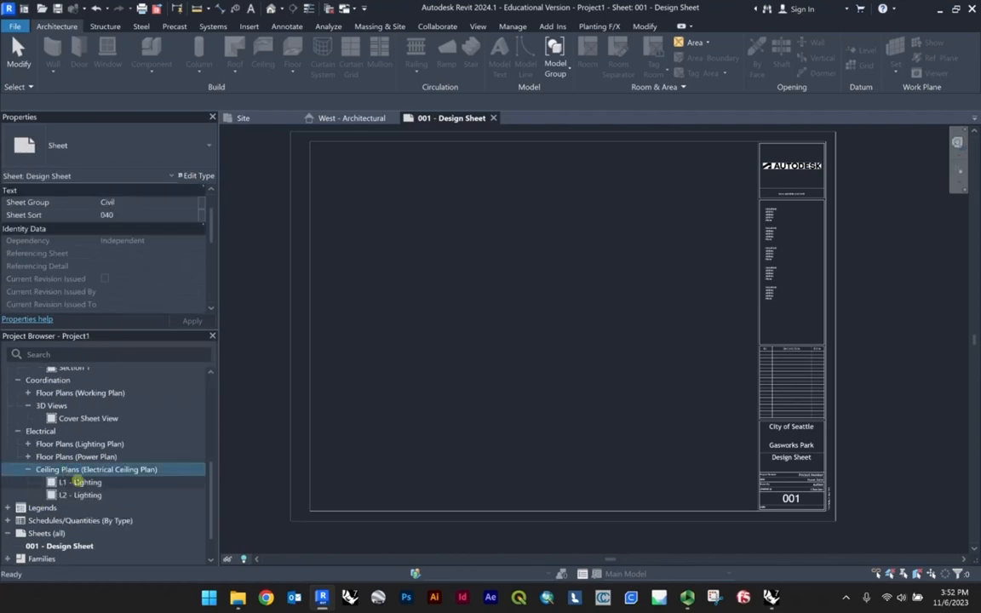
pyautogui.click(64, 482)
pyautogui.keyDown('ctrl'); pyautogui.click(66, 495); pyautogui.keyUp('ctrl')
pyautogui.rightClick(79, 484)
pyautogui.click(110, 458)
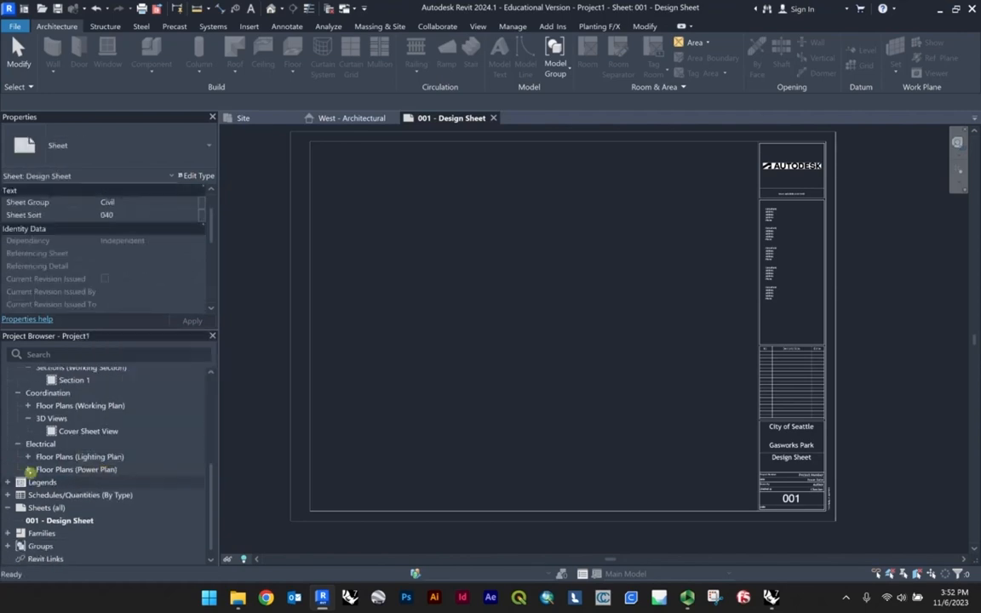
# Delete the L1 - Power and L2 - Power floor plans.
pyautogui.click(28, 469)
pyautogui.click(72, 495)
pyautogui.keyDown('ctrl'); pyautogui.click(75, 482); pyautogui.keyUp('ctrl')
pyautogui.rightClick(77, 484)
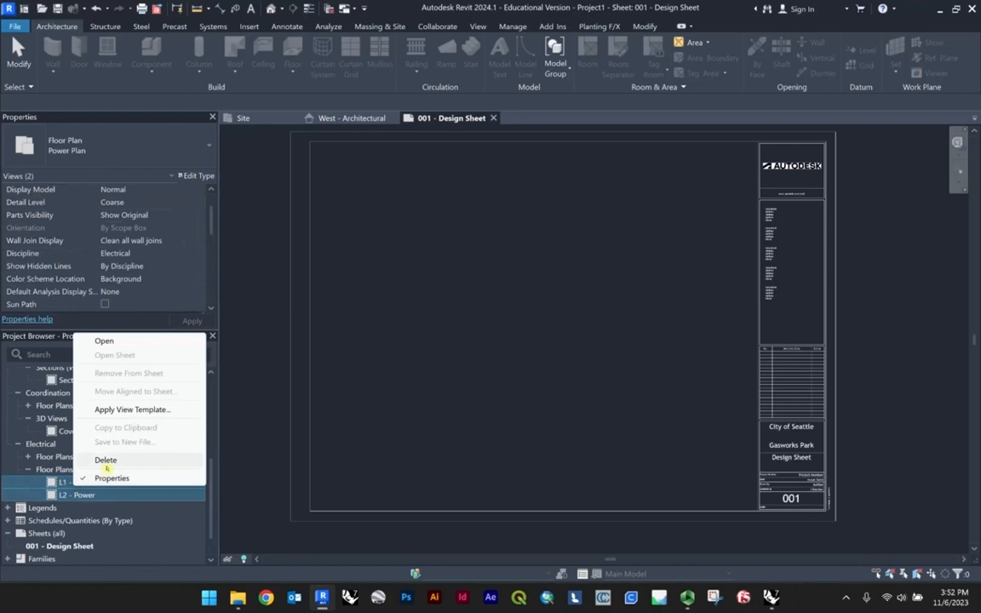
pyautogui.click(100, 458)
# Delete the L1 - Lighting and L2 - Lighting views from the electrical floor plans.
pyautogui.click(28, 469)
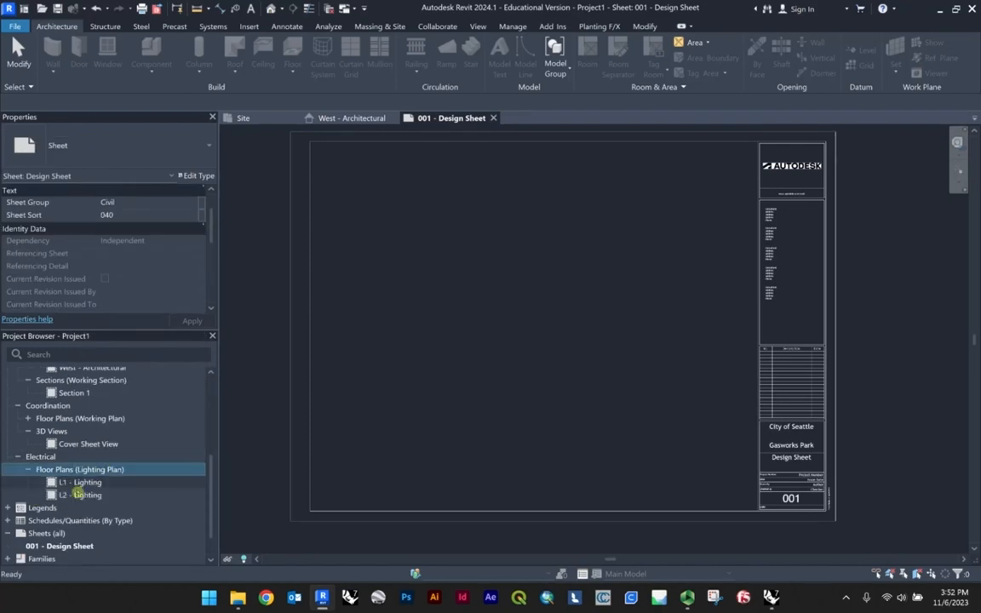
pyautogui.click(72, 494)
pyautogui.keyDown('ctrl'); pyautogui.click(74, 482); pyautogui.keyUp('ctrl')
pyautogui.rightClick(77, 484)
pyautogui.click(100, 470)
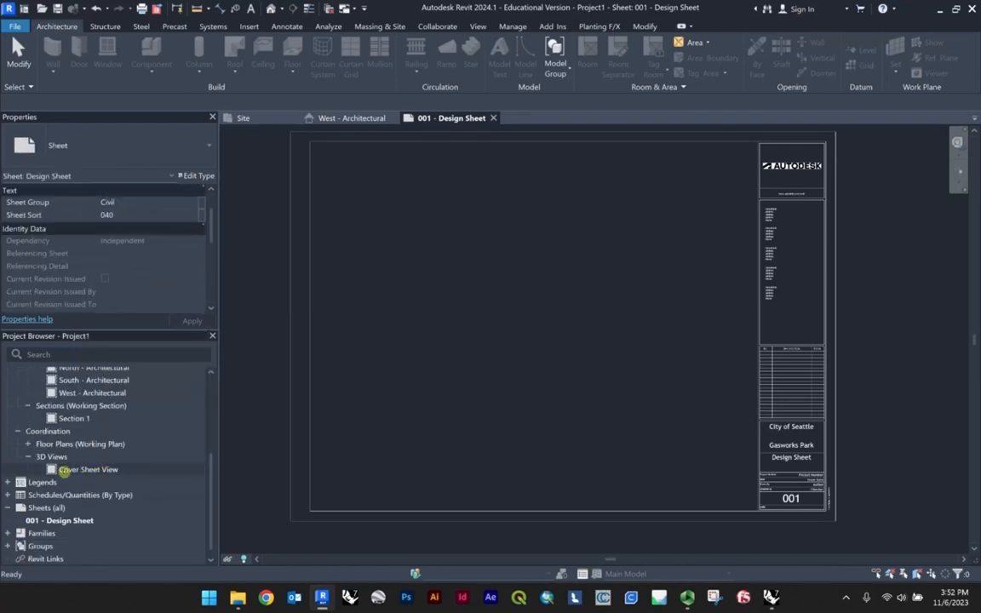
# Delete the Cover Sheet View from the 3D views and expand the working floor plans under Coordination.
pyautogui.click(63, 469)
pyautogui.rightClick(67, 469)
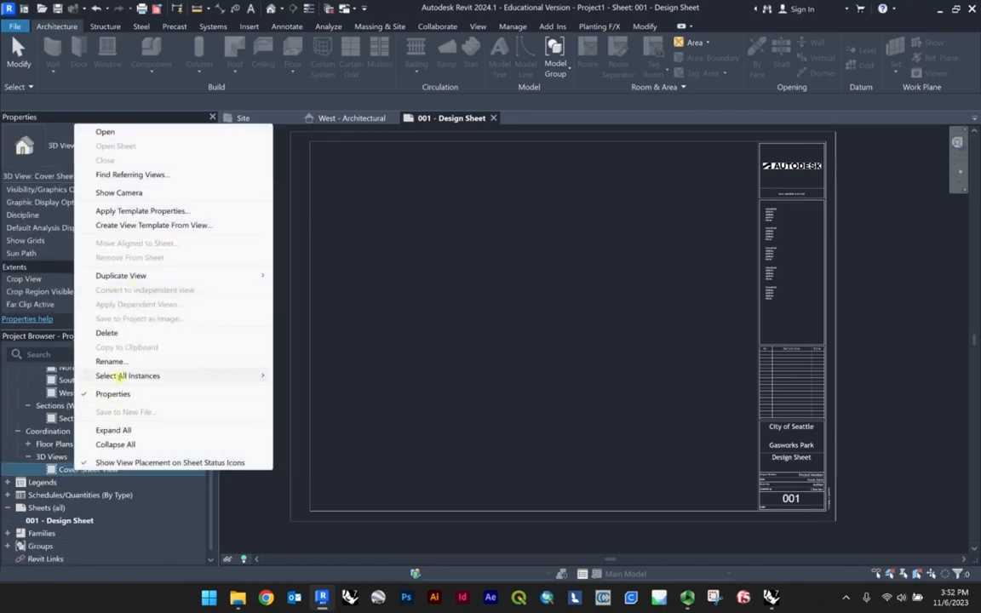
pyautogui.click(115, 334)
pyautogui.doubleClick(90, 471)
# Review the remaining architectural and coordination views, and switch to the Site plan view.
pyautogui.scroll(3, 107, 471)
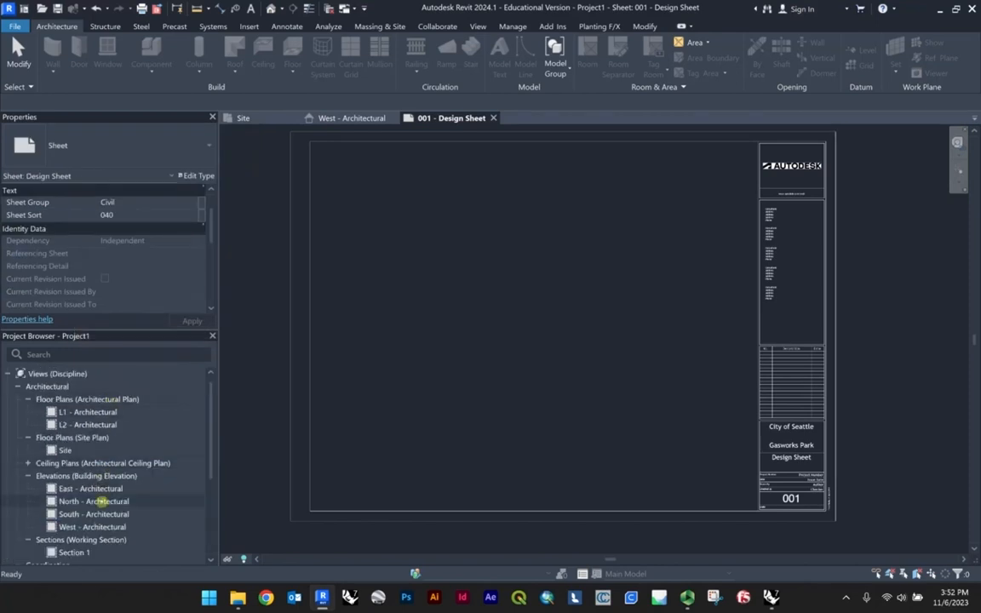
pyautogui.scroll(-2, 102, 494)
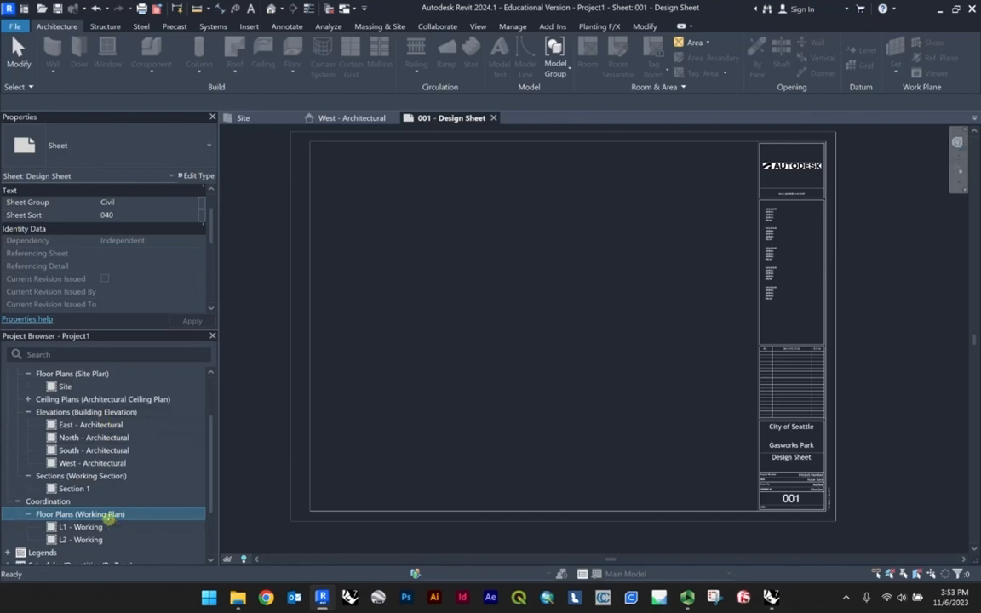
pyautogui.scroll(3, 114, 477)
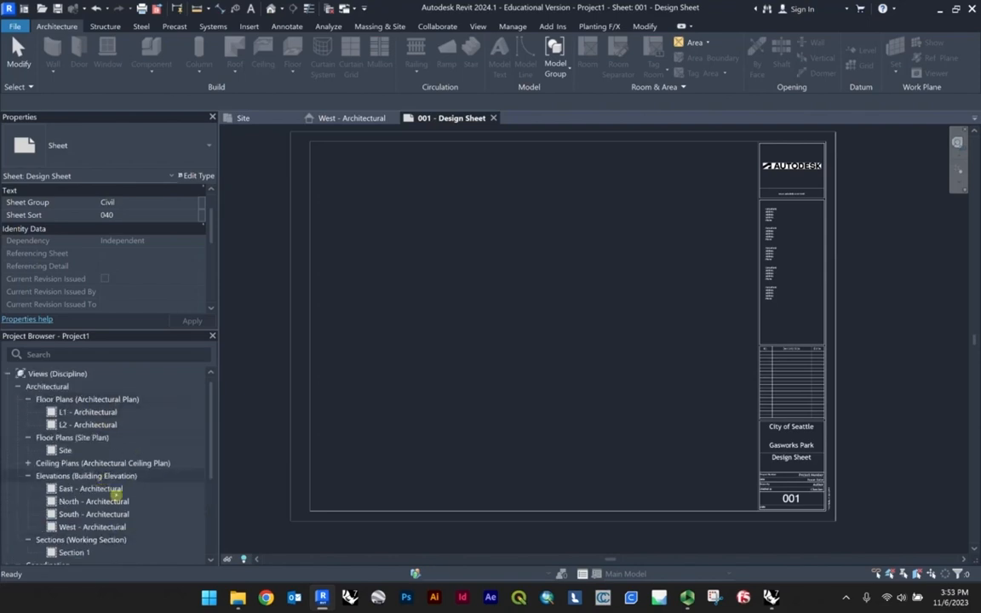
pyautogui.scroll(-5, 117, 477)
pyautogui.scroll(-1, 114, 450)
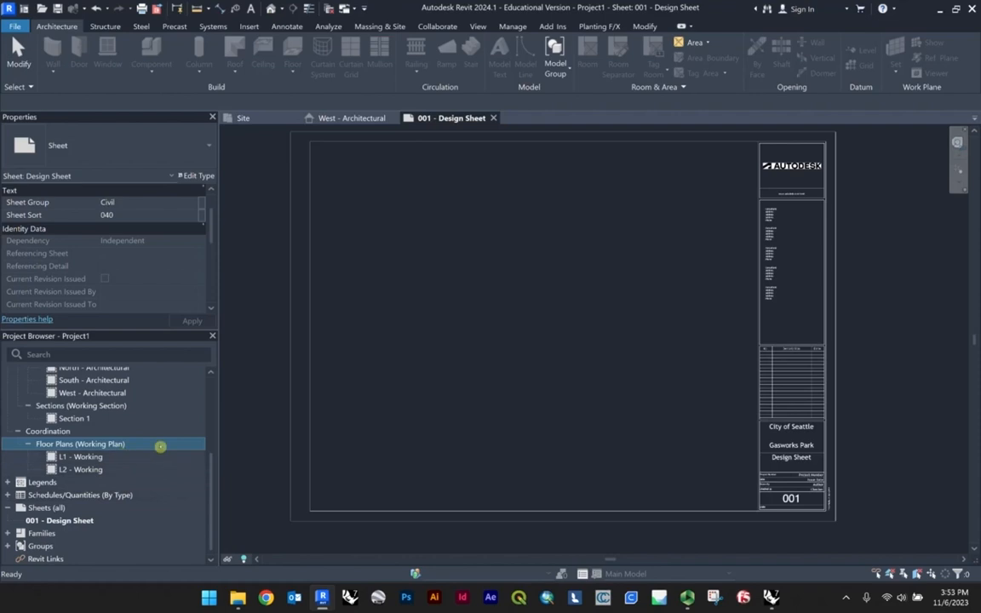
pyautogui.click(243, 119)
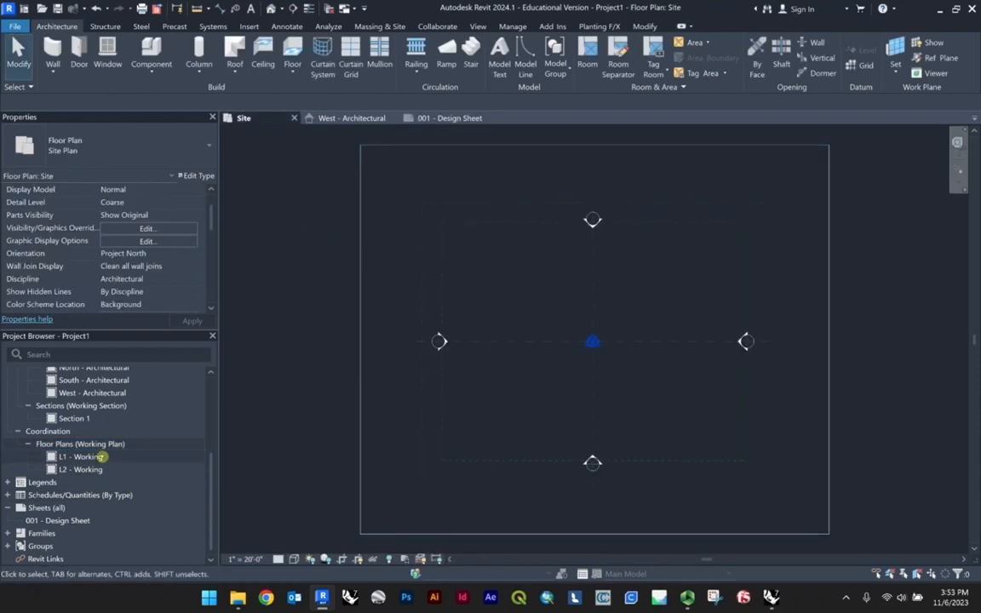
pyautogui.scroll(5, 101, 457)
pyautogui.scroll(-5, 77, 505)
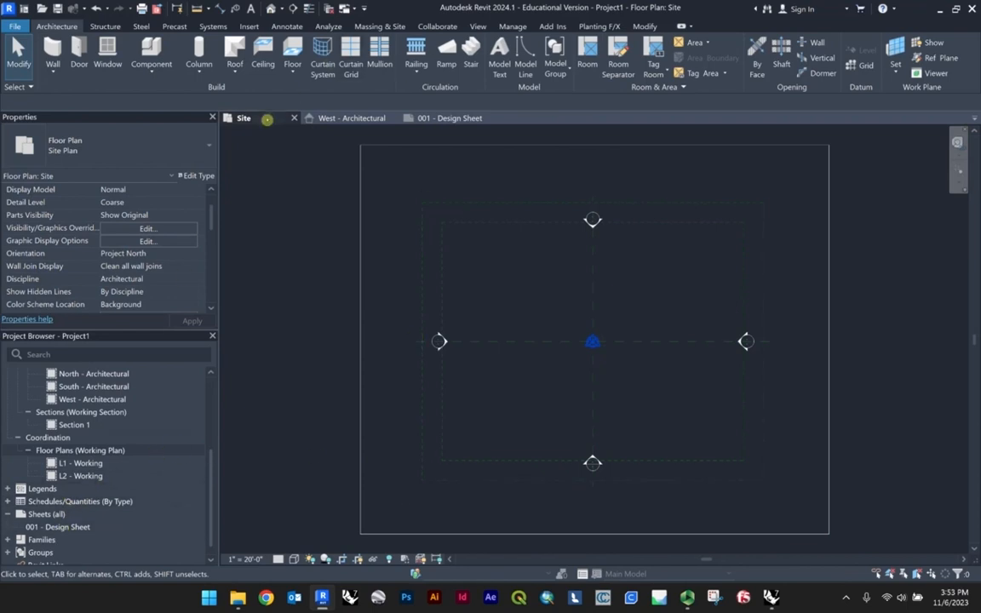
pyautogui.scroll(3, 120, 503)
pyautogui.scroll(-3, 128, 485)
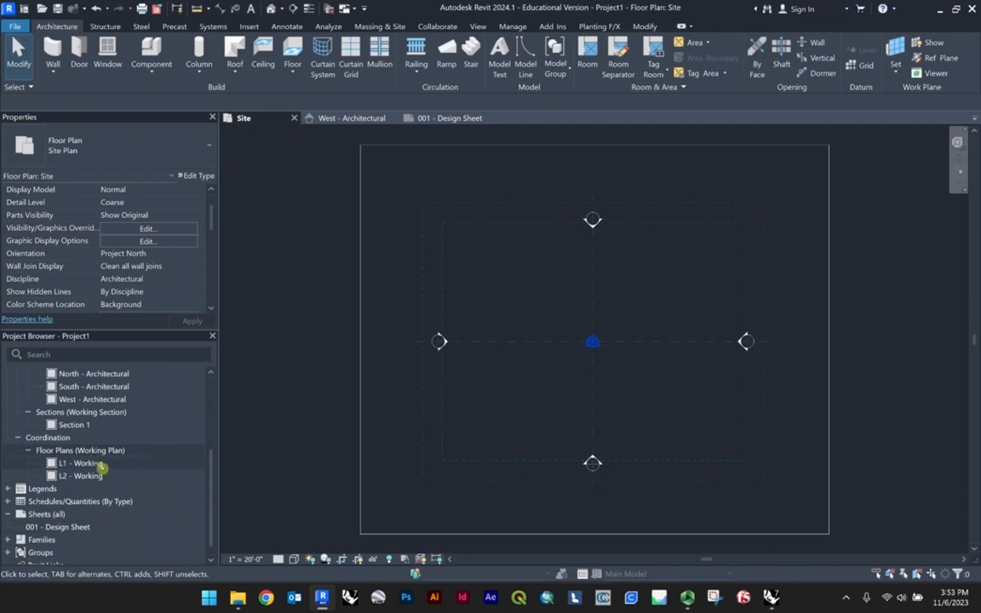
# Check the properties of the L1 - Working and Site plans, and close the West - Architectural elevation view.
pyautogui.click(101, 462)
pyautogui.scroll(3, 80, 437)
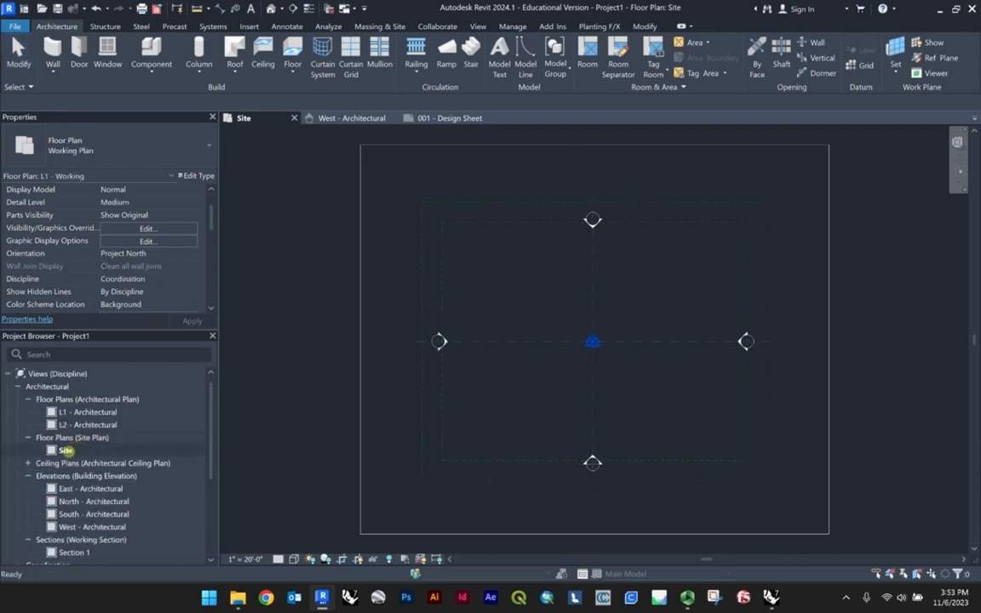
pyautogui.click(78, 449)
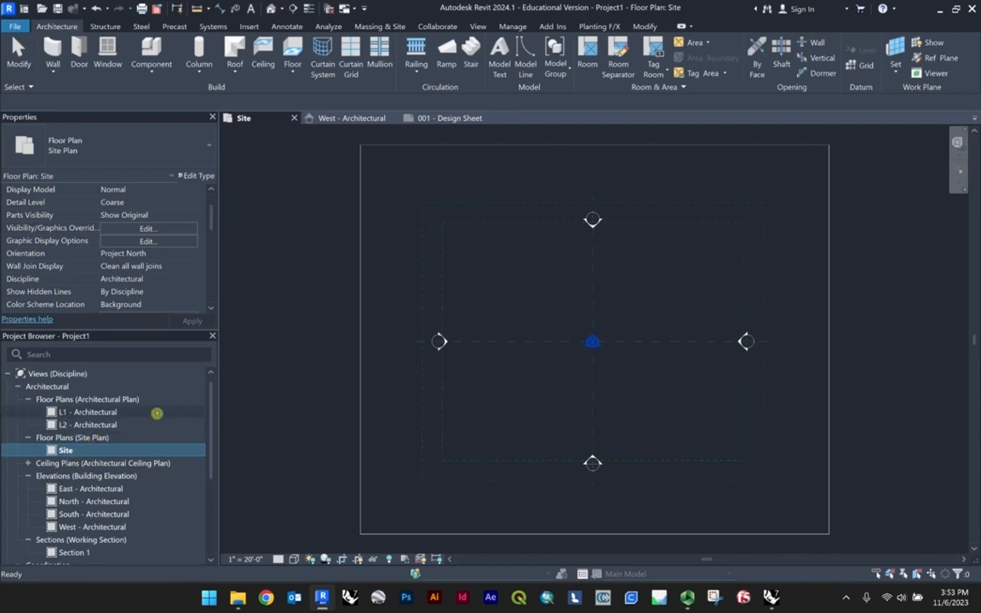
pyautogui.scroll(-3, 145, 409)
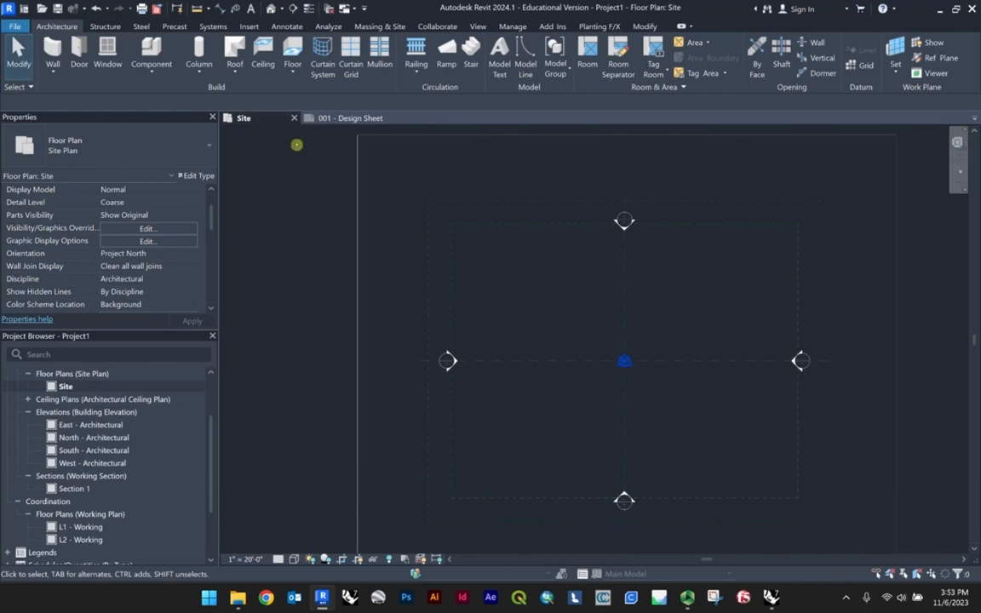
pyautogui.scroll(-1, 307, 242)
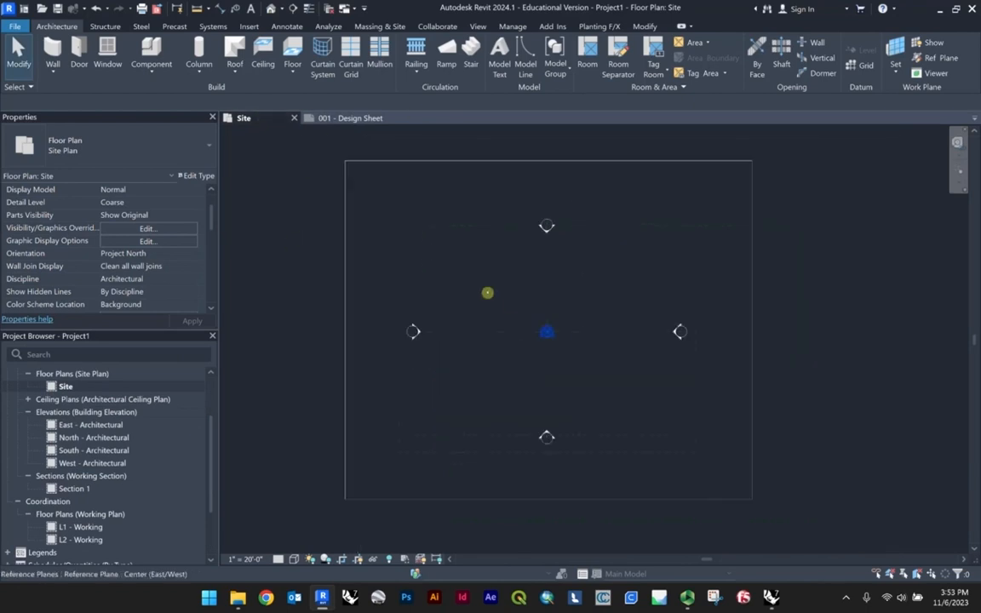
# Open the default 3D view and expand the 3D Views category under Coordination in the project browser.
pyautogui.click(347, 280)
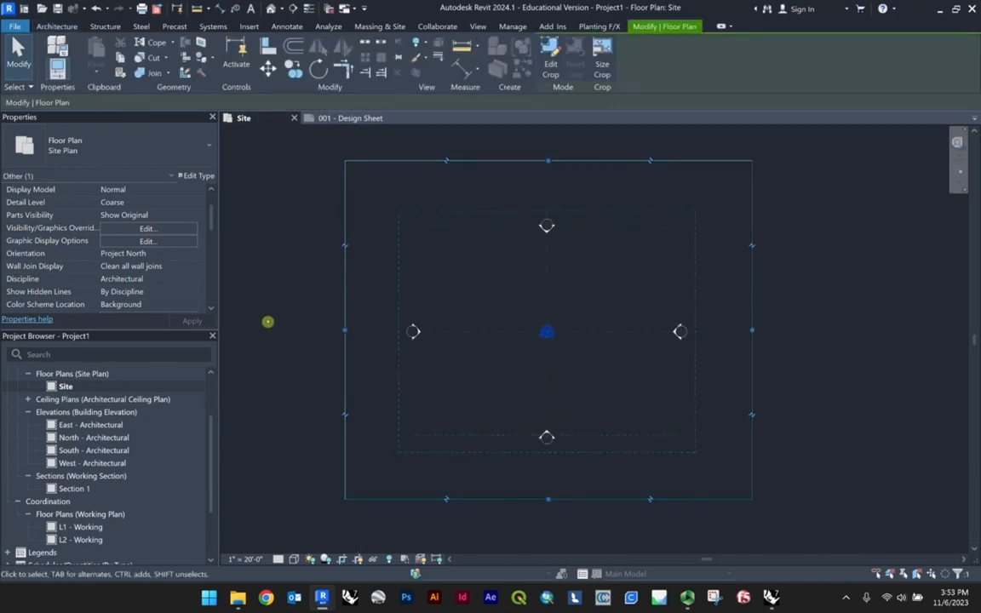
pyautogui.click(298, 269)
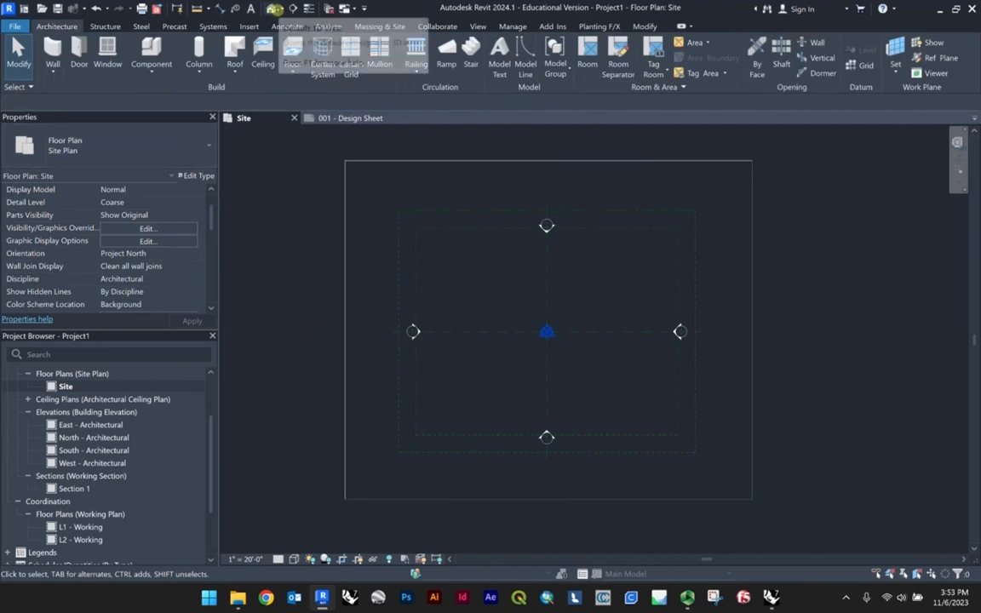
pyautogui.click(275, 9)
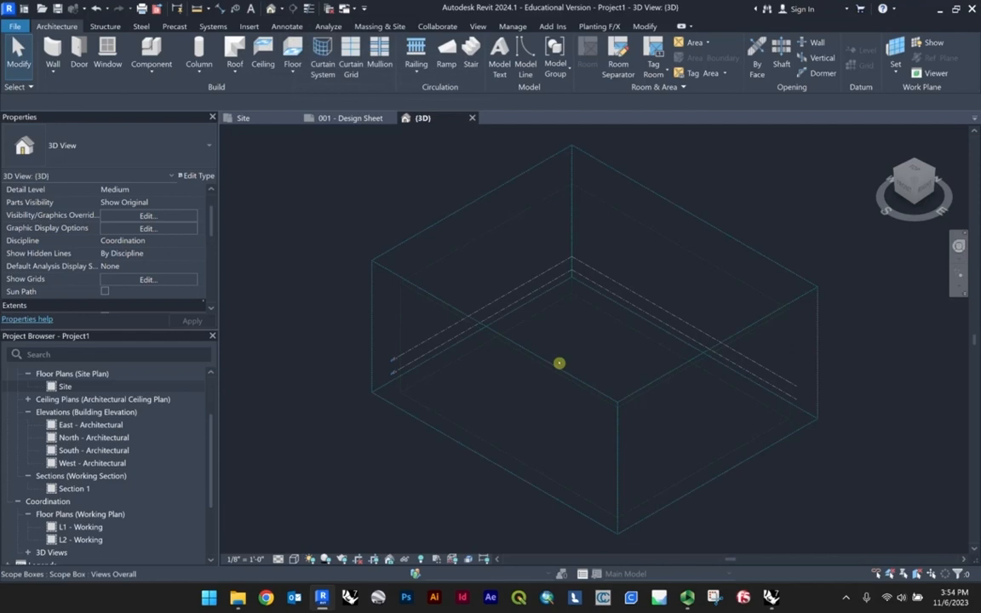
pyautogui.scroll(-3, 135, 436)
pyautogui.doubleClick(44, 470)
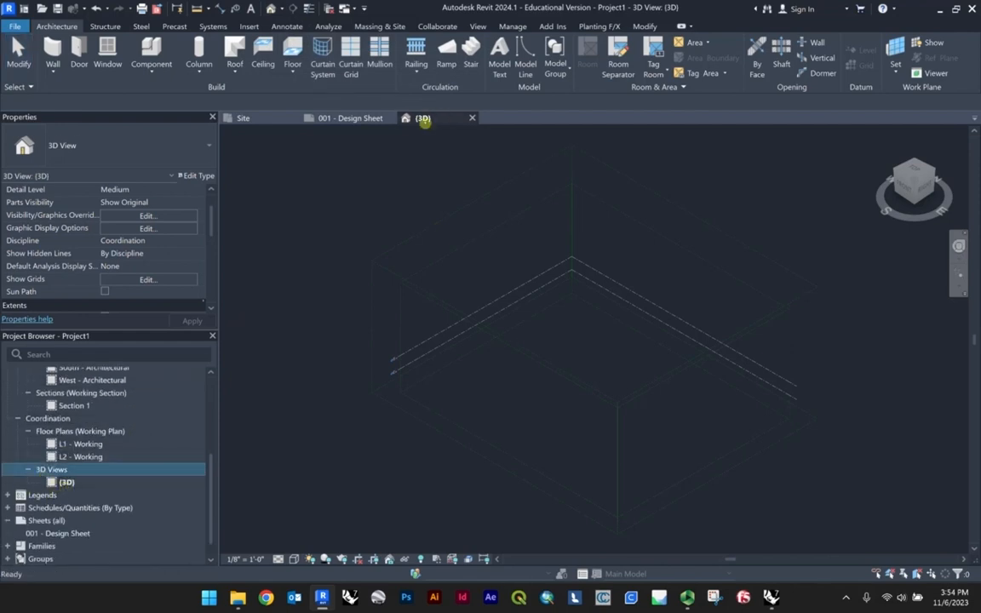
# Examine the level lines and scope boxes in the 3D view.
pyautogui.scroll(-2, 392, 309)
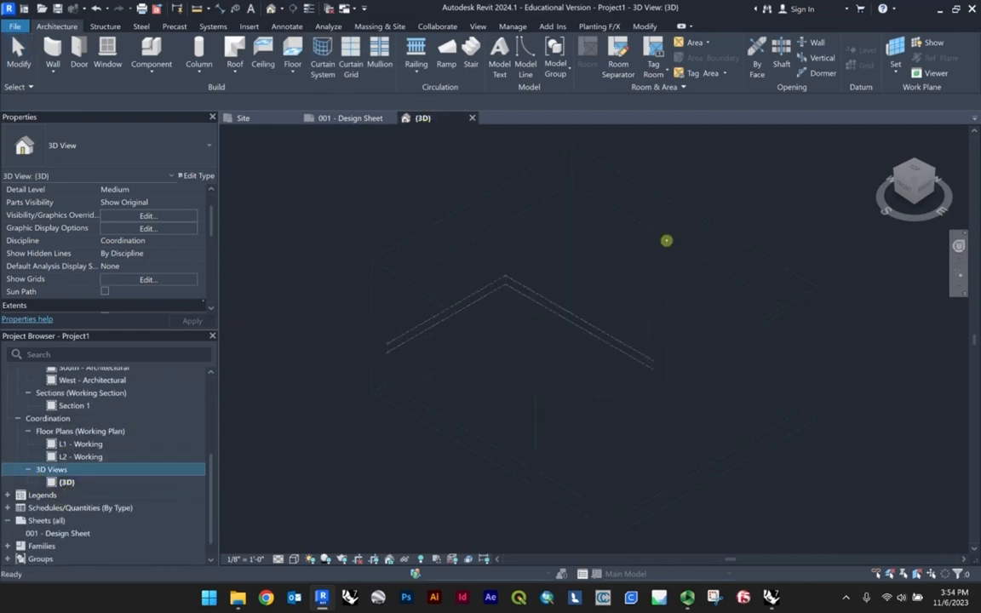
pyautogui.scroll(-2, 699, 257)
pyautogui.scroll(-2, 632, 234)
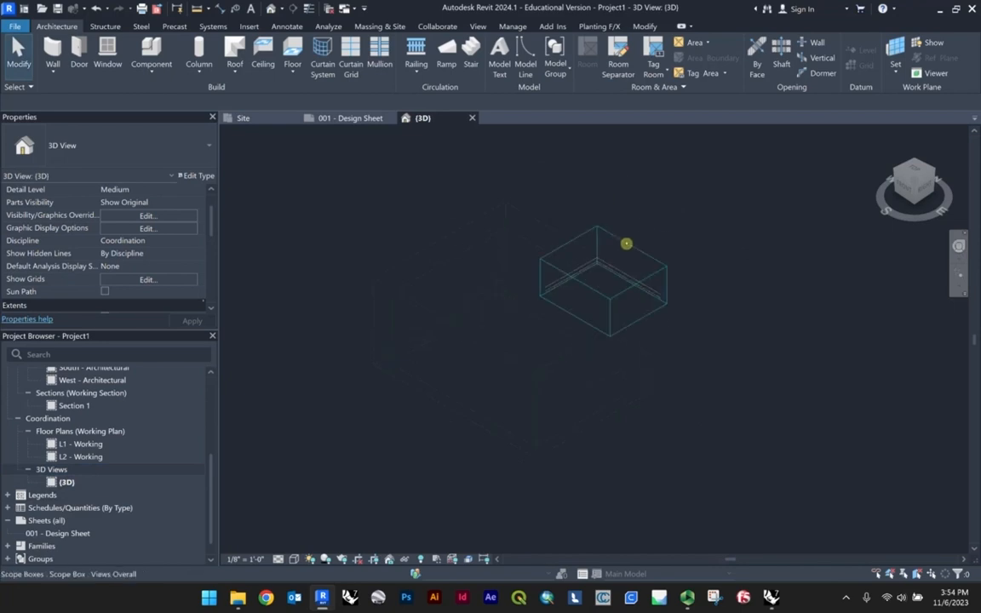
pyautogui.scroll(3, 589, 218)
pyautogui.moveTo(690, 232); pyautogui.dragTo(600, 204, button='middle')
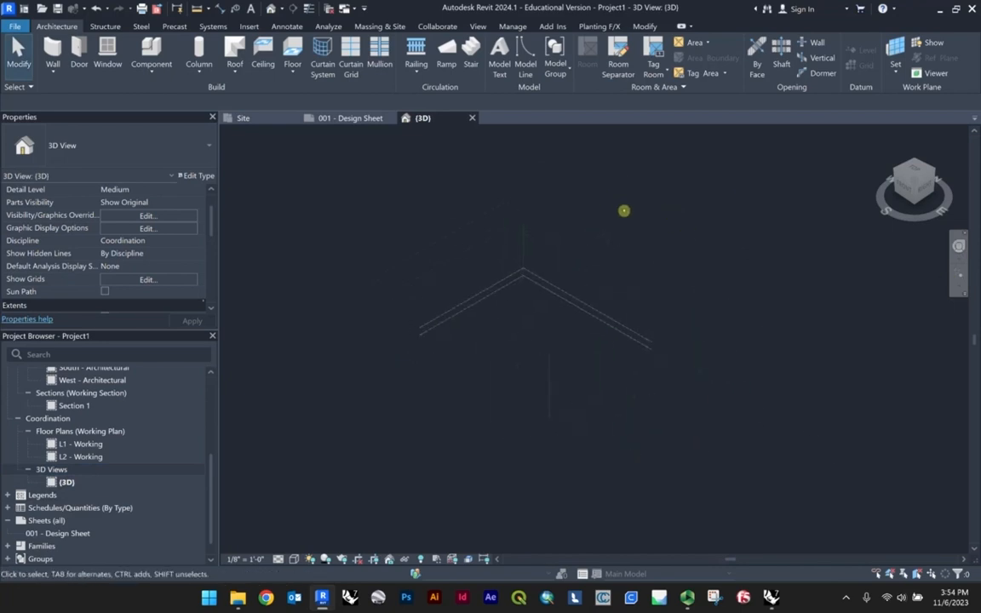
pyautogui.scroll(2, 581, 258)
pyautogui.scroll(-1, 669, 243)
pyautogui.scroll(4, 402, 106)
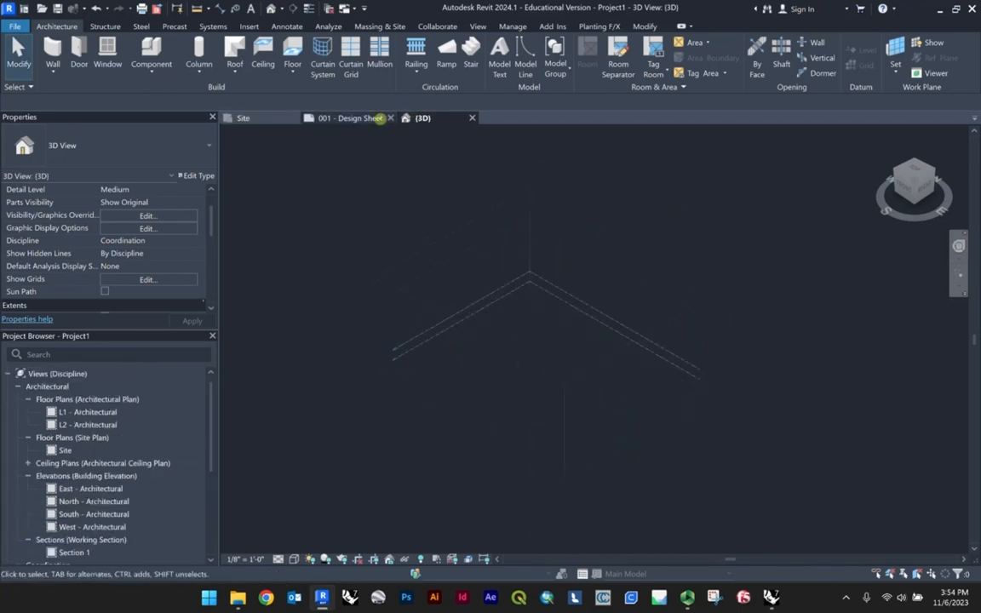
# Open the West - Architectural elevation and order the open views as Site, {3D}, West - Architectural and 001 - Design Sheet.
pyautogui.moveTo(417, 118); pyautogui.dragTo(337, 119)
pyautogui.scroll(1, 304, 166)
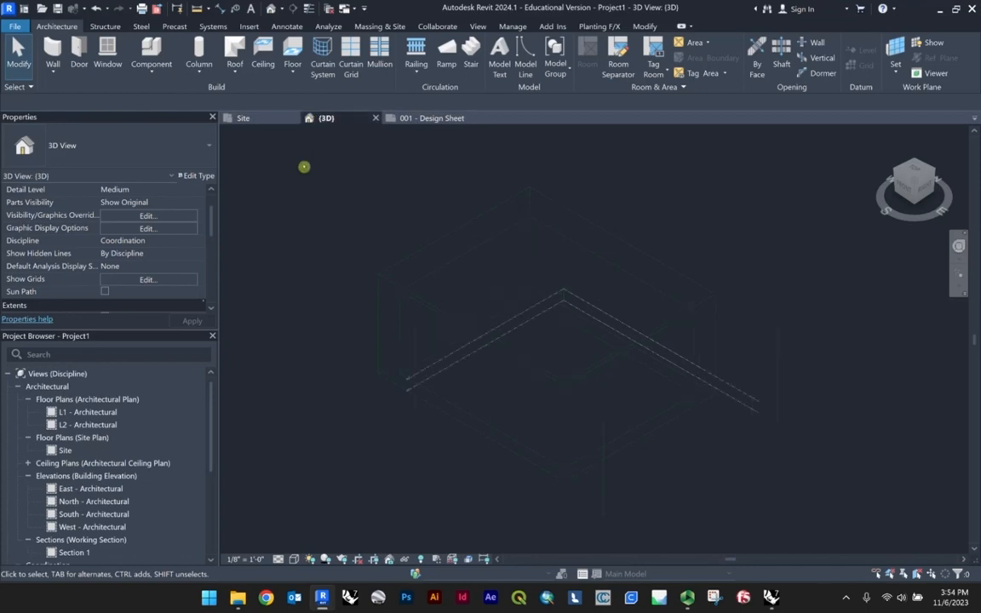
pyautogui.scroll(-2, 141, 453)
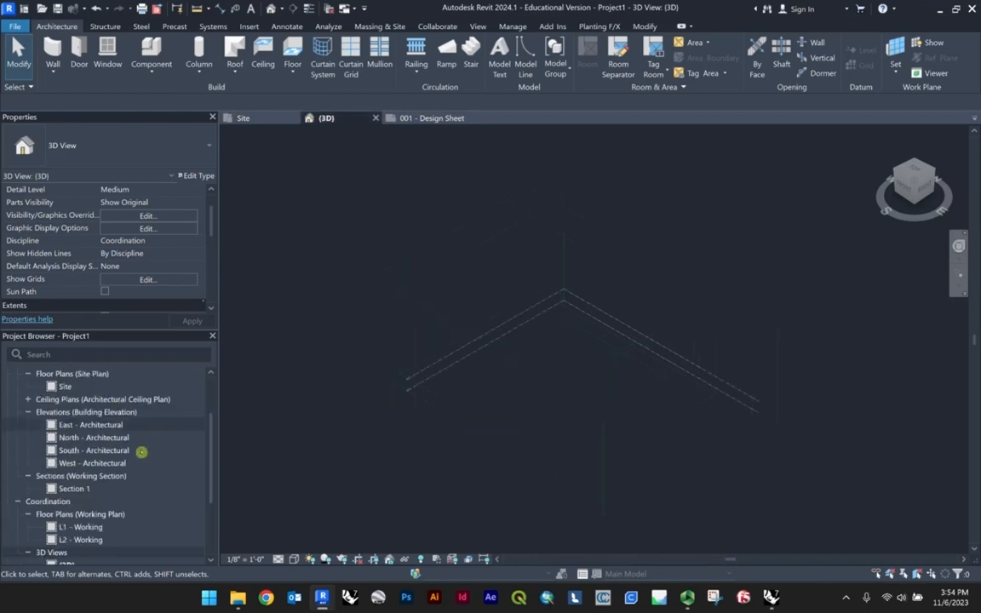
pyautogui.doubleClick(100, 464)
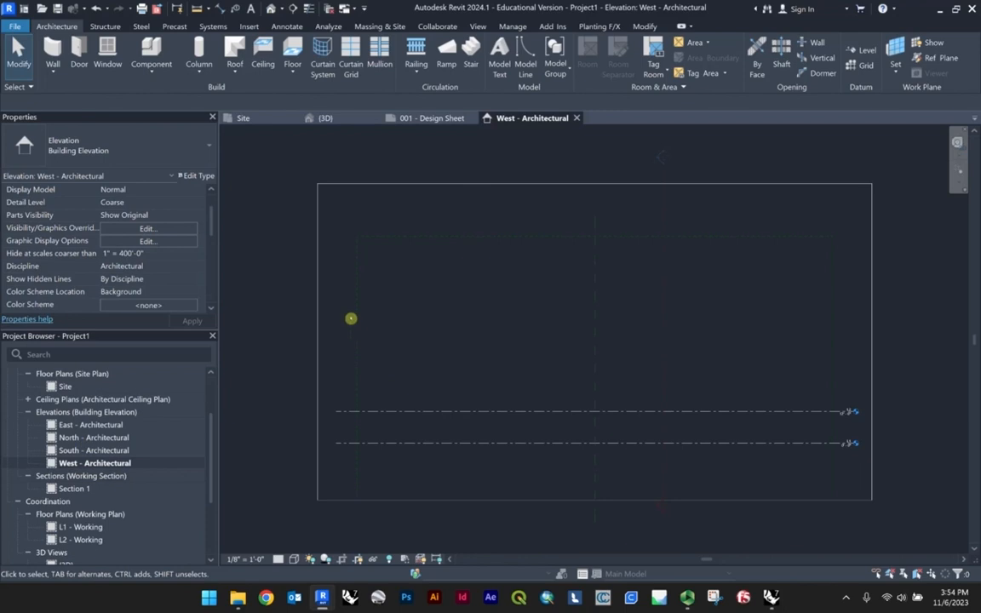
pyautogui.scroll(-1, 350, 318)
pyautogui.click(436, 118)
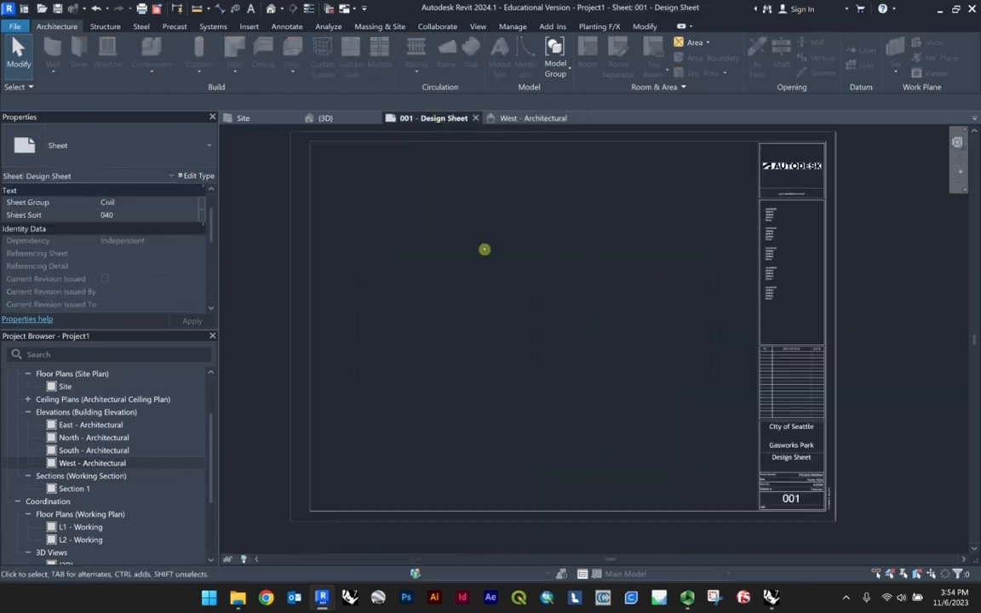
pyautogui.moveTo(434, 118); pyautogui.dragTo(536, 118)
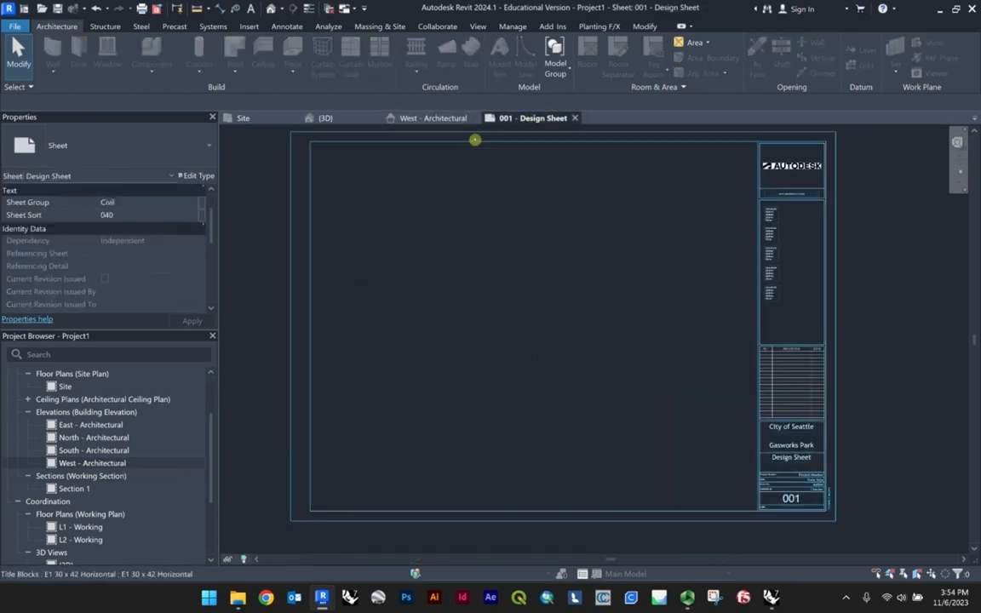
# Review the open Site, 3D and West - Architectural views, finishing on the Site plan.
pyautogui.click(244, 119)
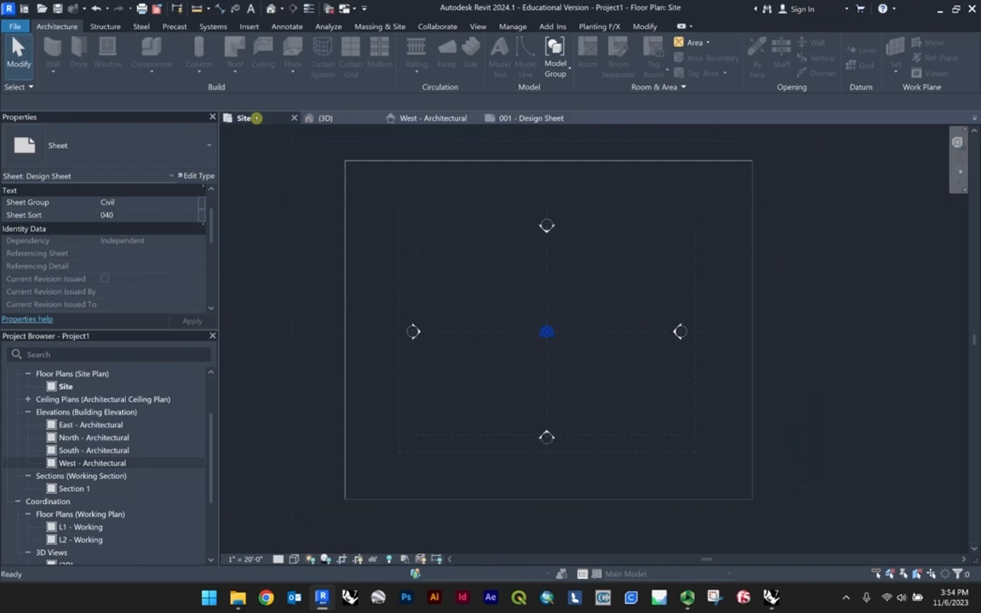
pyautogui.click(350, 120)
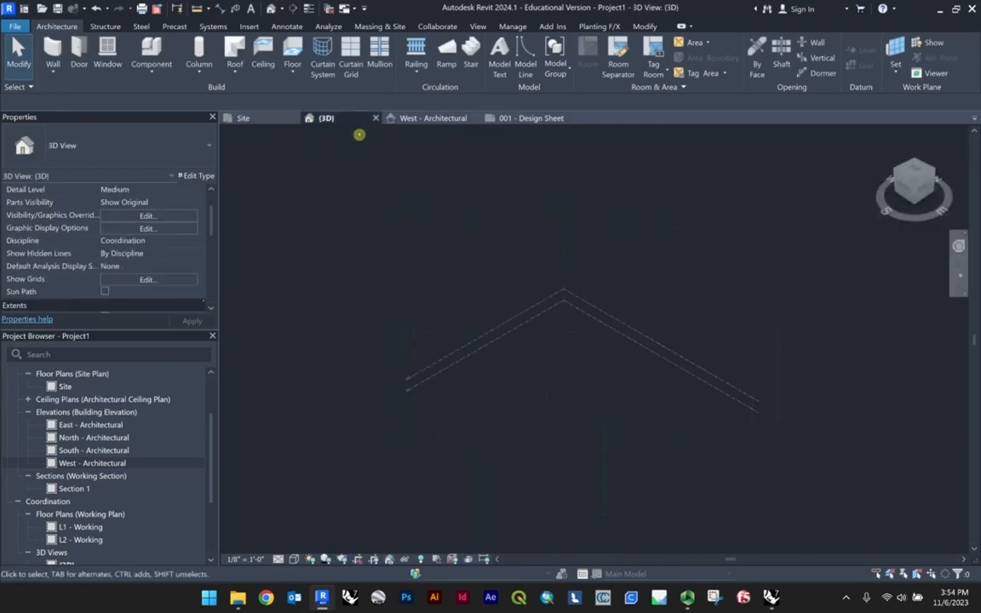
pyautogui.click(441, 124)
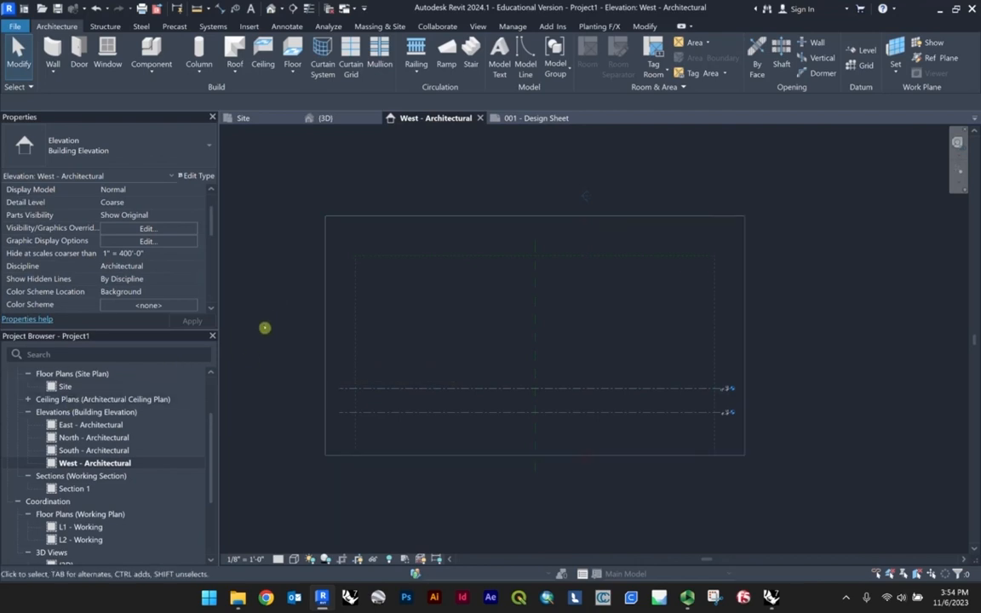
pyautogui.click(274, 121)
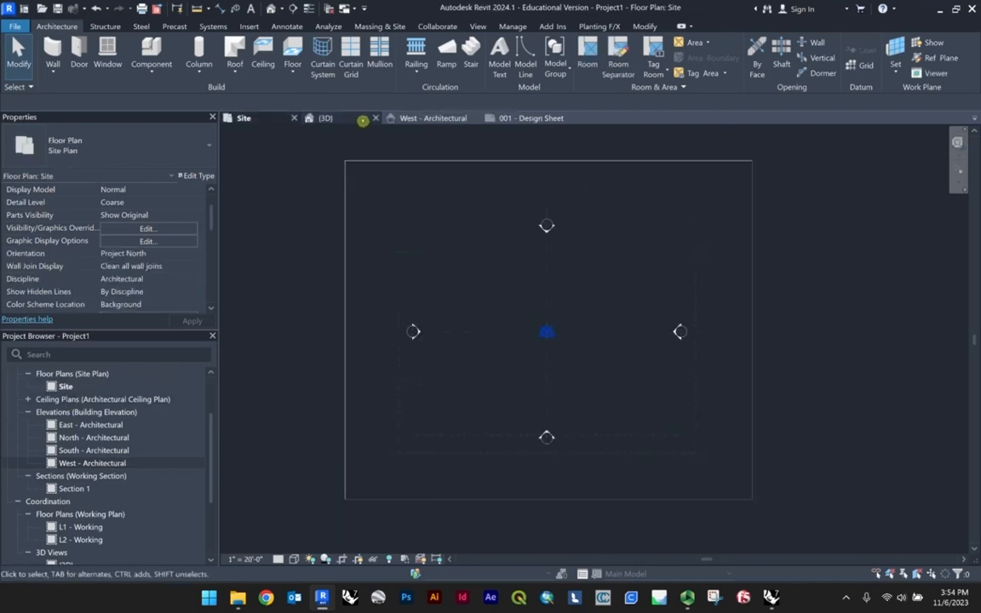
pyautogui.click(322, 119)
pyautogui.click(258, 119)
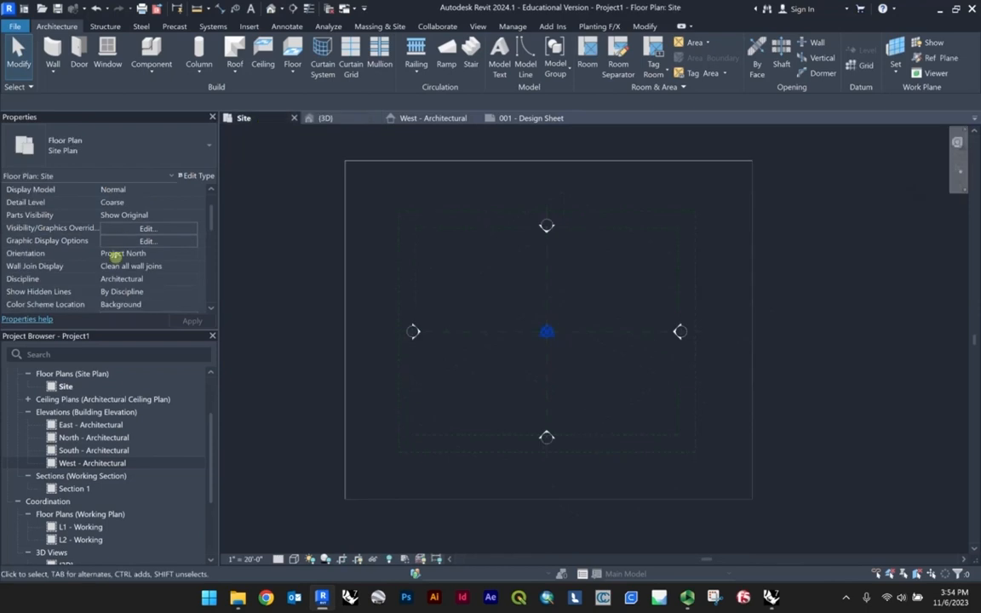
pyautogui.scroll(3, 98, 375)
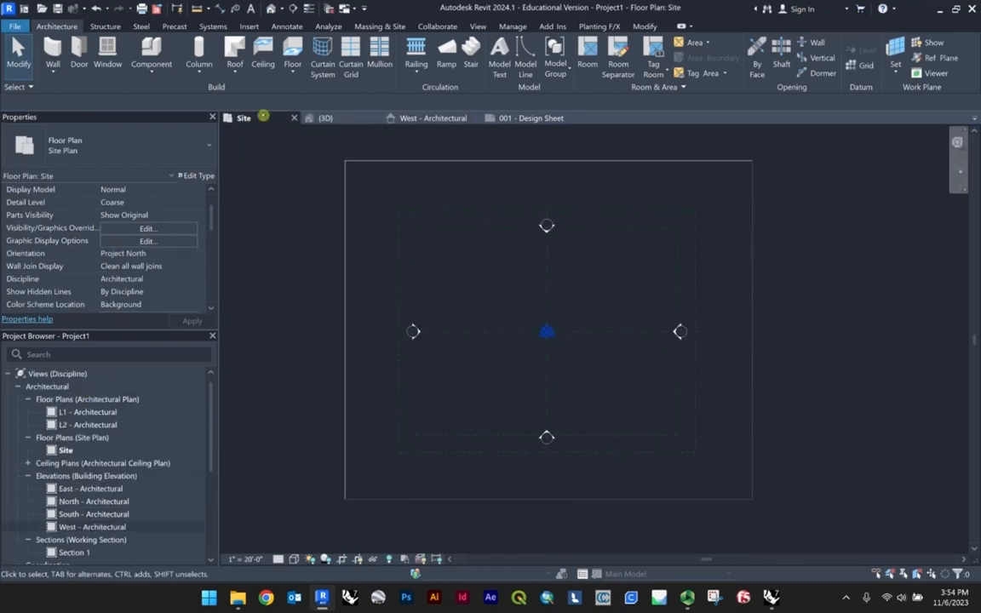
# Turn off Crop View and Crop Region Visible for the Site plan.
pyautogui.scroll(-2, 368, 311)
pyautogui.click(438, 202)
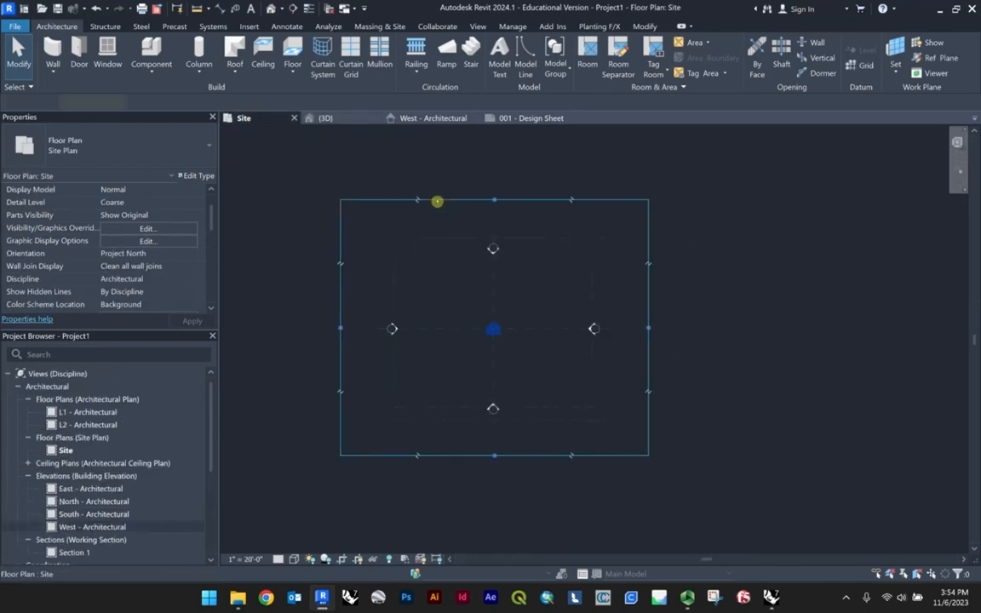
pyautogui.click(736, 380)
pyautogui.click(648, 278)
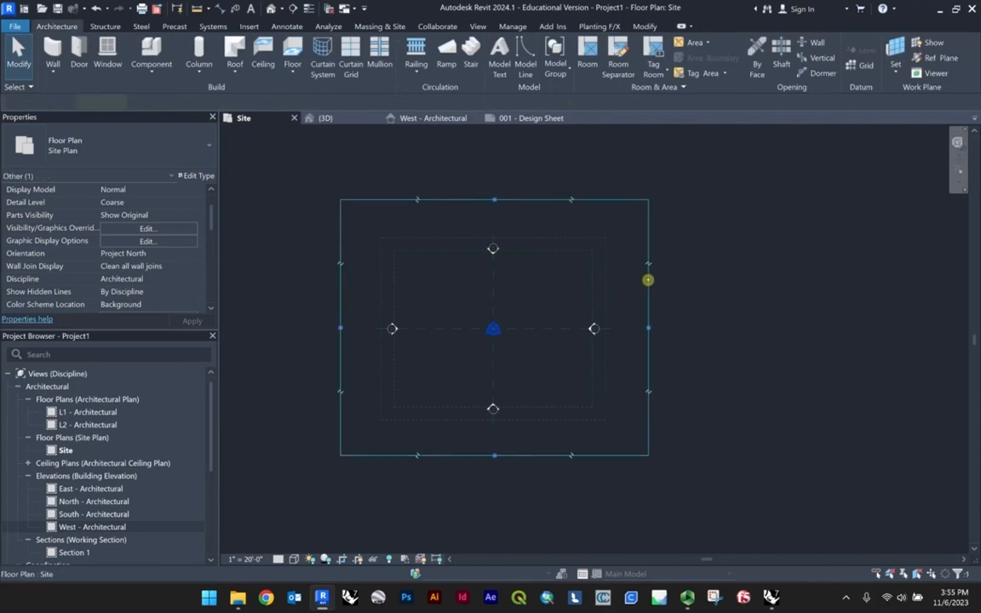
pyautogui.scroll(-5, 141, 273)
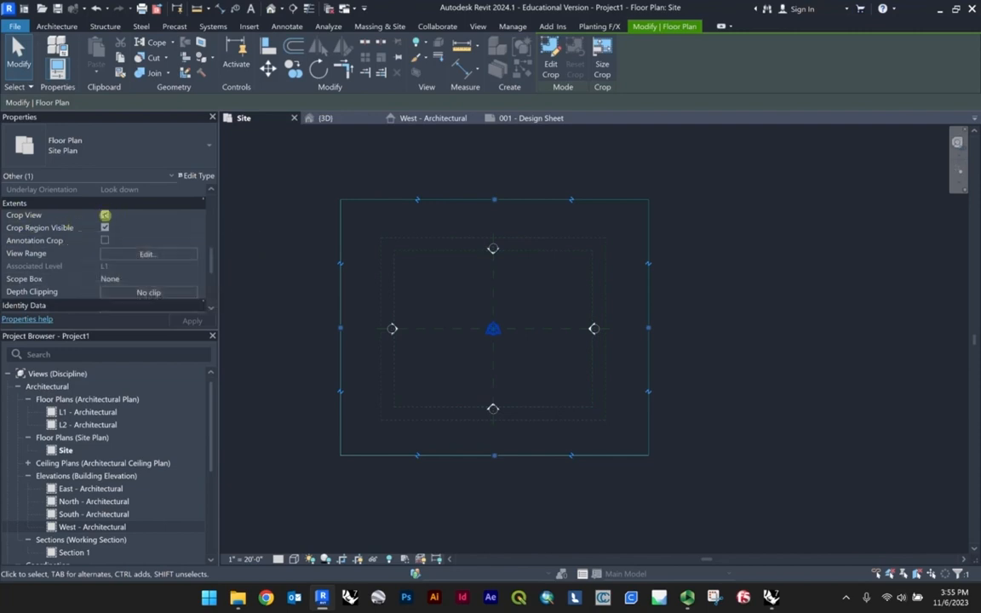
pyautogui.click(105, 216)
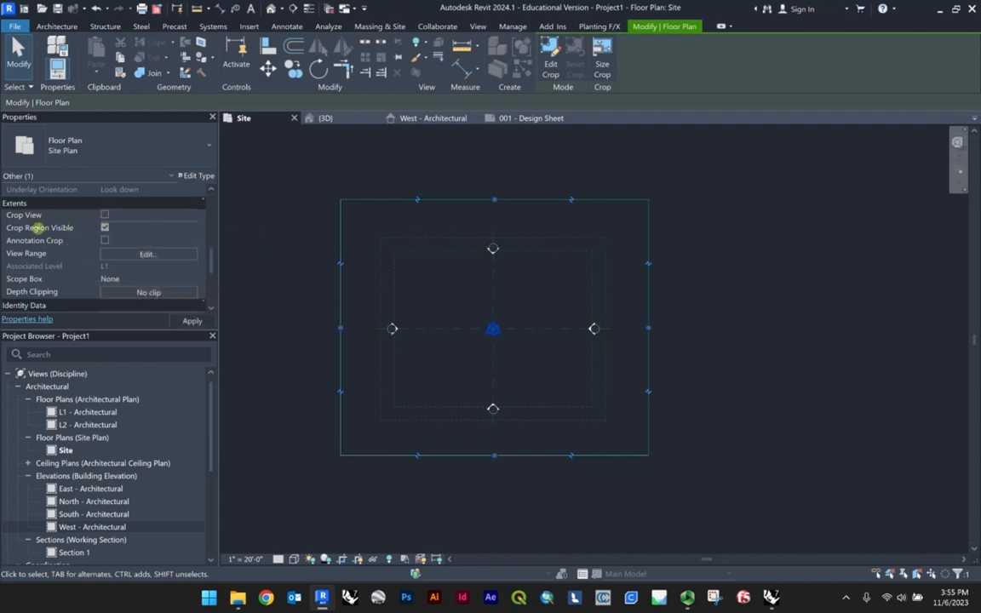
pyautogui.click(104, 228)
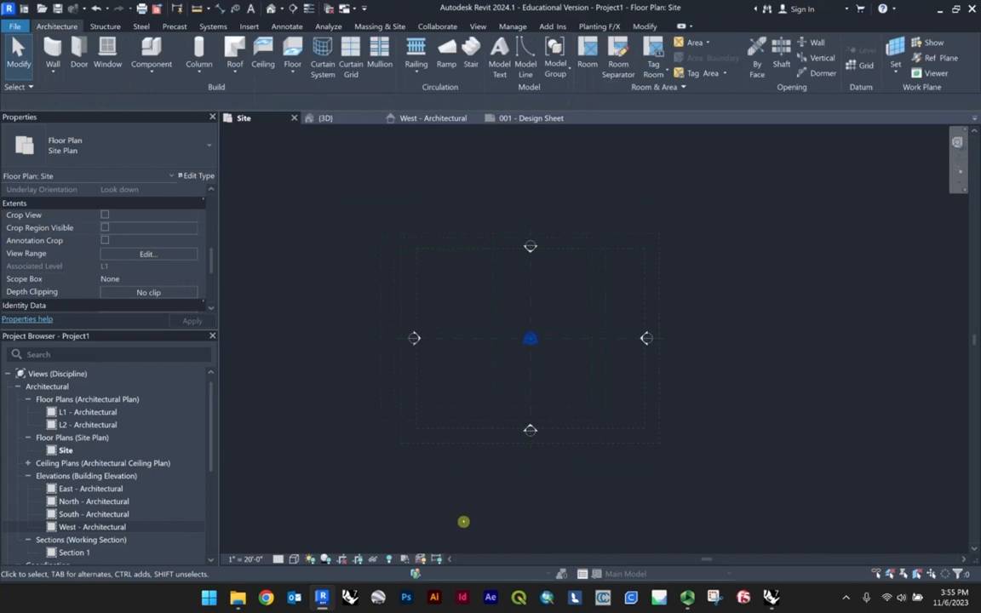
pyautogui.scroll(-5, 605, 375)
pyautogui.scroll(5, 524, 309)
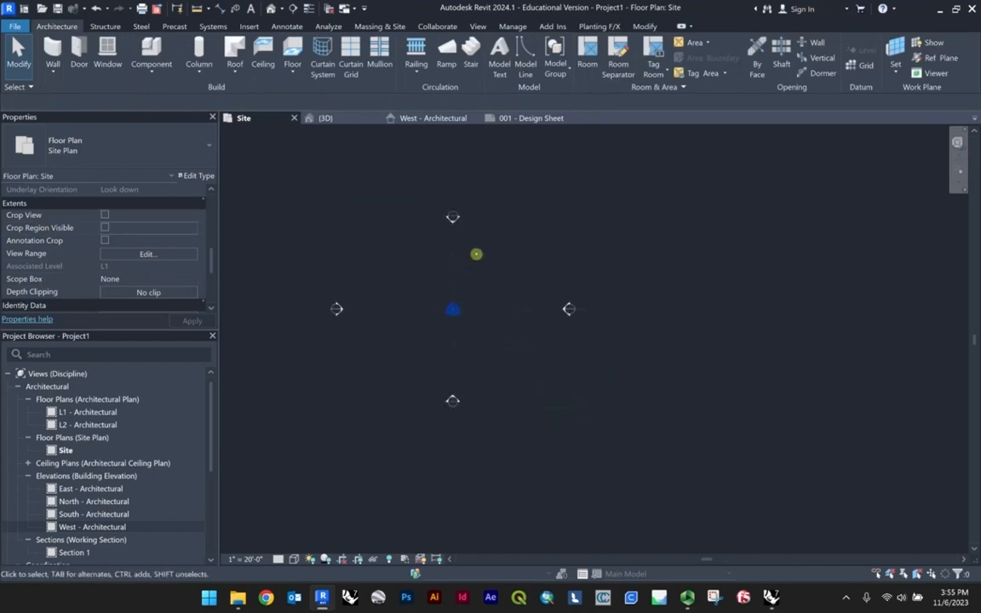
pyautogui.scroll(2, 503, 256)
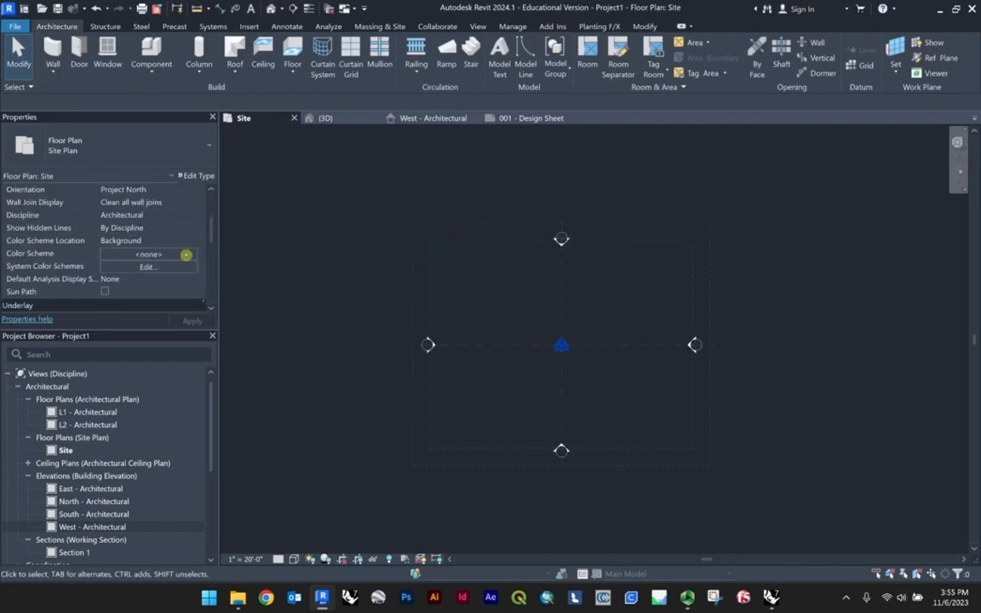
# Turn Crop View and Crop Region Visible back on for the Site plan, and extend the crop region's west edge outward.
pyautogui.scroll(-3, 161, 243)
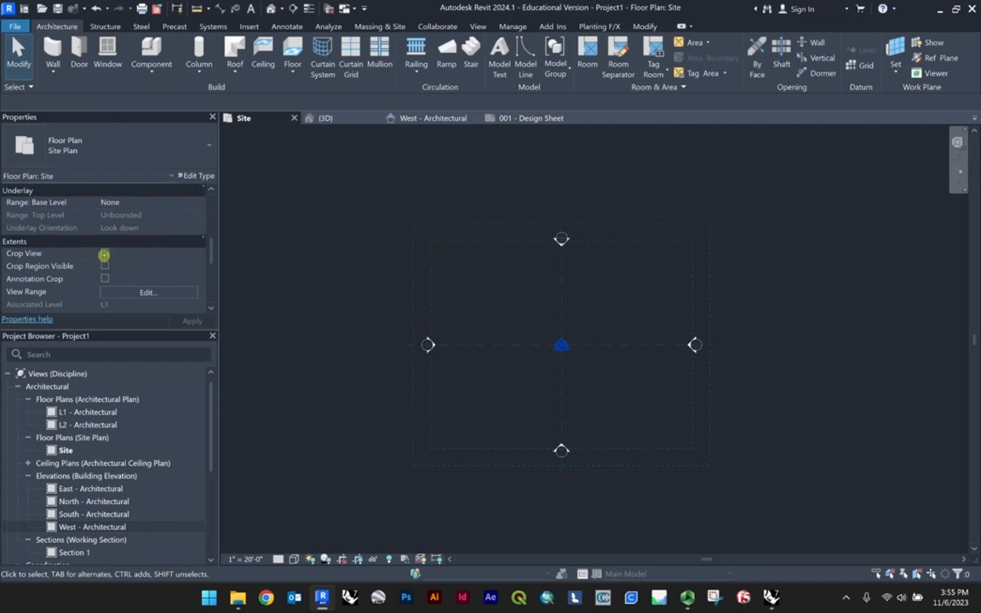
pyautogui.click(104, 254)
pyautogui.click(104, 266)
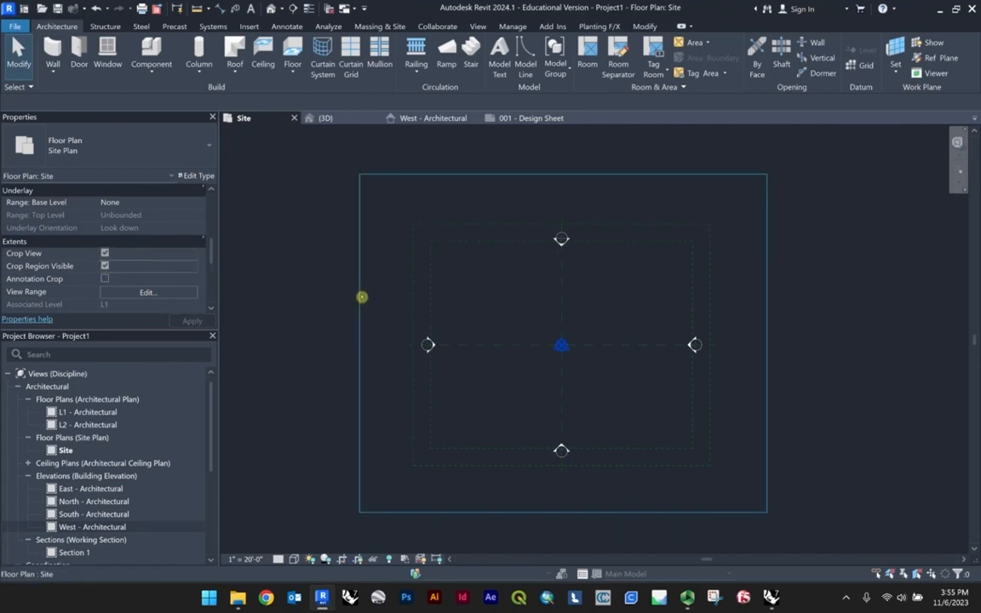
pyautogui.click(360, 295)
pyautogui.scroll(-3, 361, 296)
pyautogui.moveTo(323, 330); pyautogui.dragTo(301, 329)
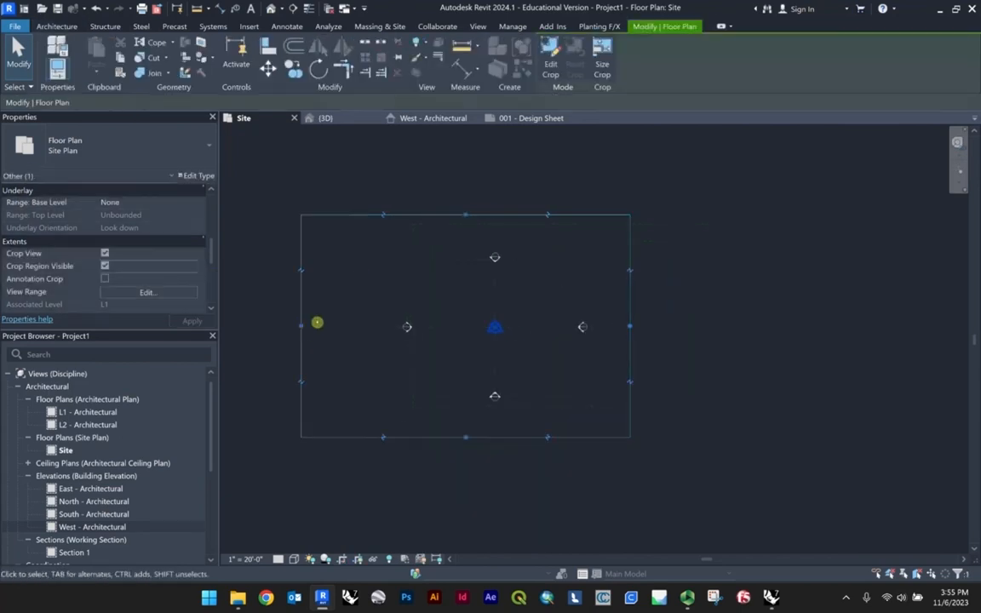
pyautogui.click(249, 304)
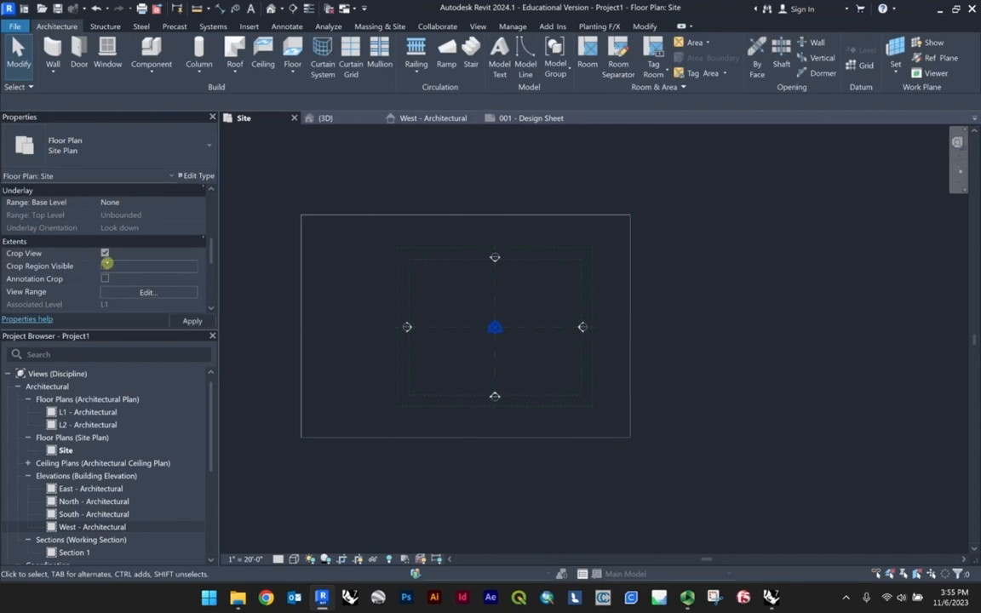
# Disable cropping of the Site plan again and hide its resized crop region.
pyautogui.click(105, 254)
pyautogui.click(106, 266)
pyautogui.scroll(-2, 506, 329)
pyautogui.scroll(3, 455, 317)
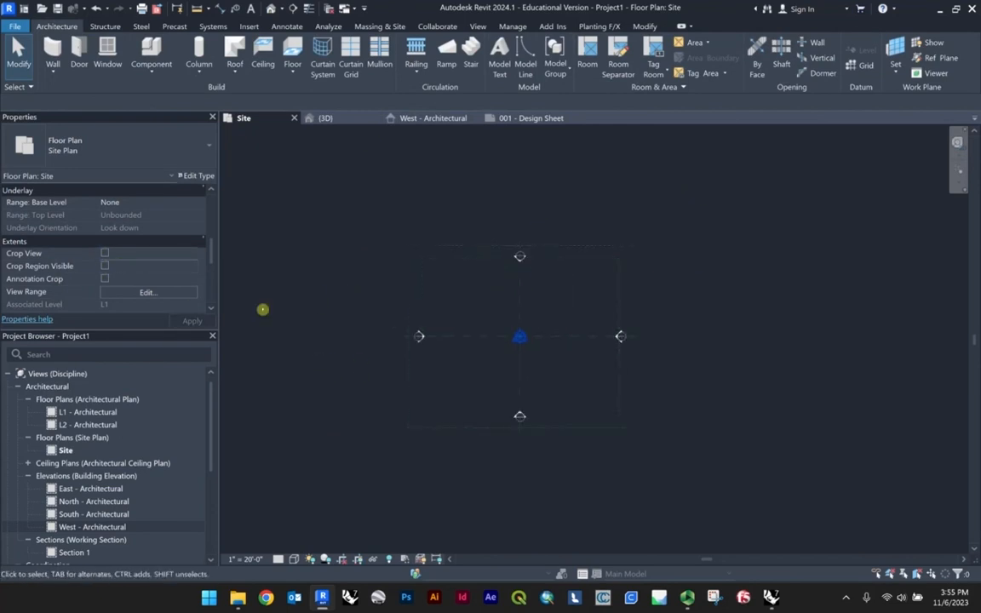
pyautogui.moveTo(450, 356); pyautogui.dragTo(499, 340, button='middle')
pyautogui.scroll(2, 562, 333)
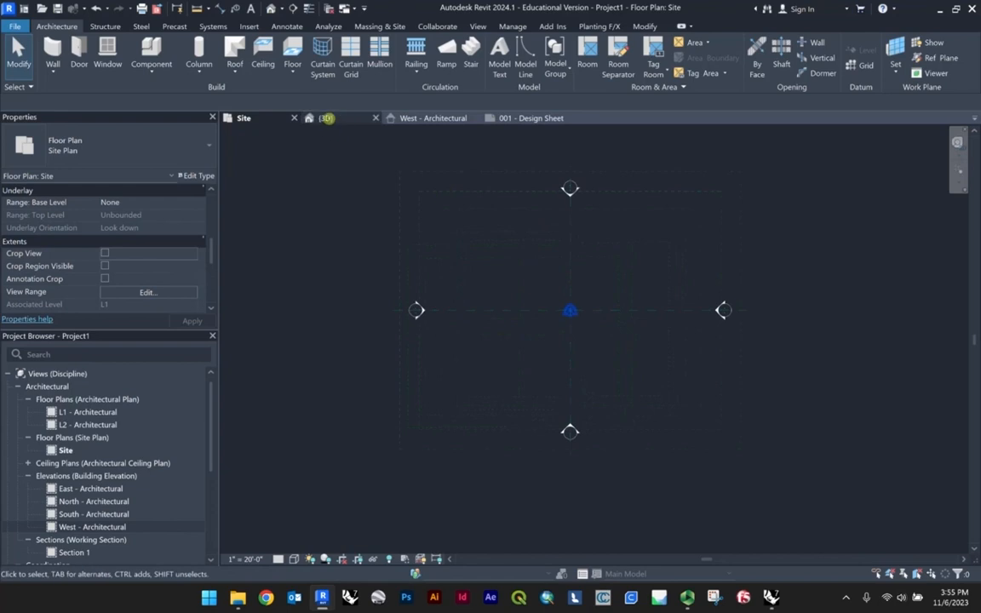
# Import LARCH441_Linework.dwg from the A4 folder into the 3D view, using Auto - Origin to Internal Origin positioning.
pyautogui.click(328, 119)
pyautogui.scroll(-3, 528, 309)
pyautogui.scroll(3, 555, 332)
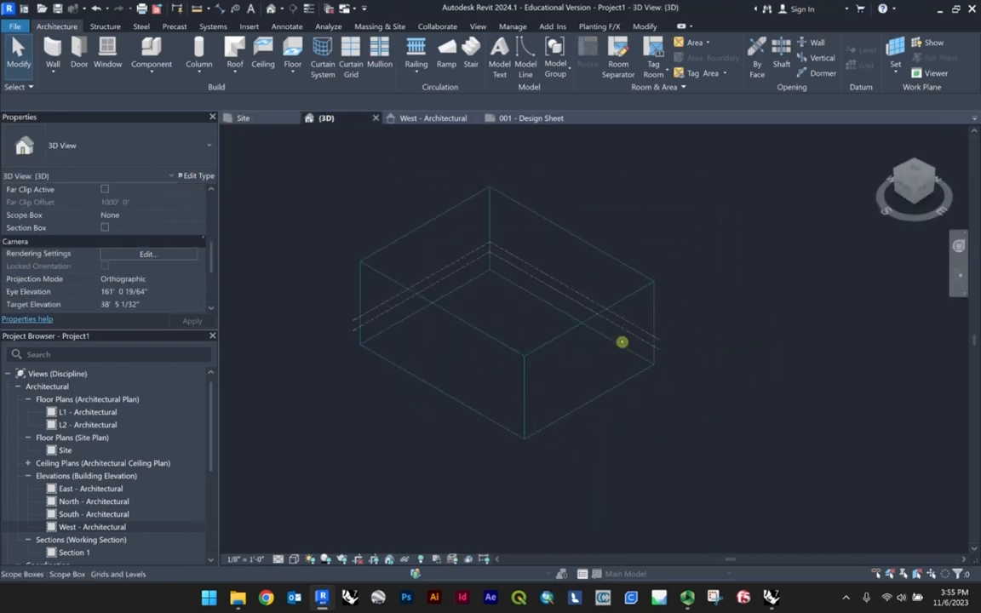
pyautogui.keyDown('shift'); pyautogui.moveTo(621, 341); pyautogui.dragTo(669, 189, button='middle'); pyautogui.keyUp('shift')
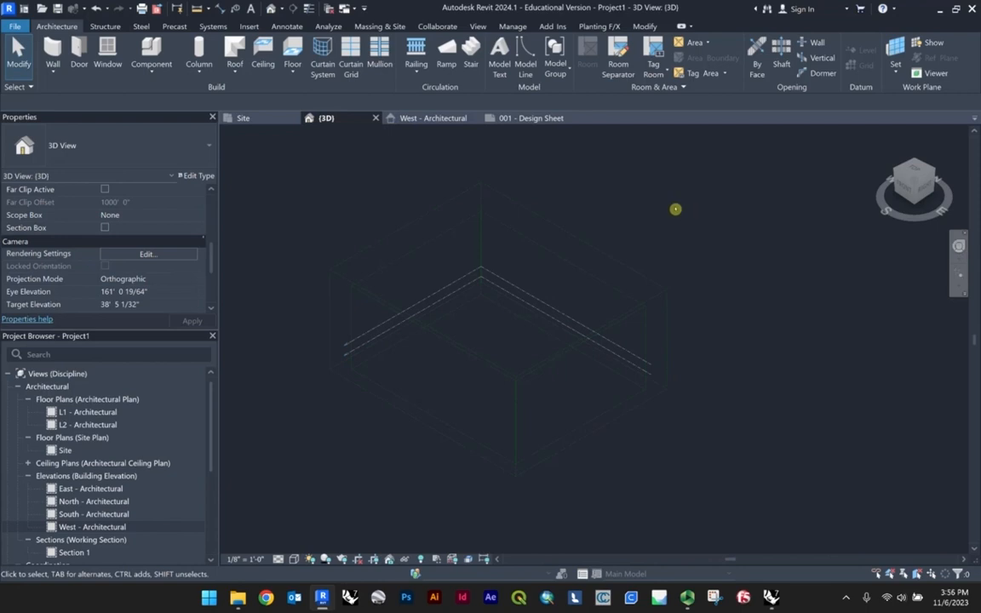
pyautogui.click(250, 26)
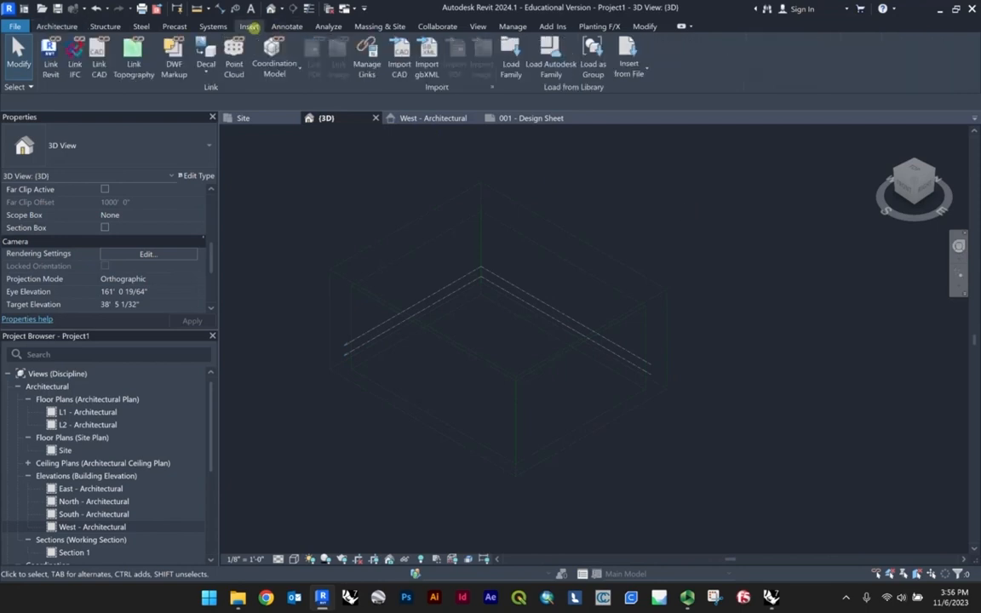
pyautogui.click(402, 68)
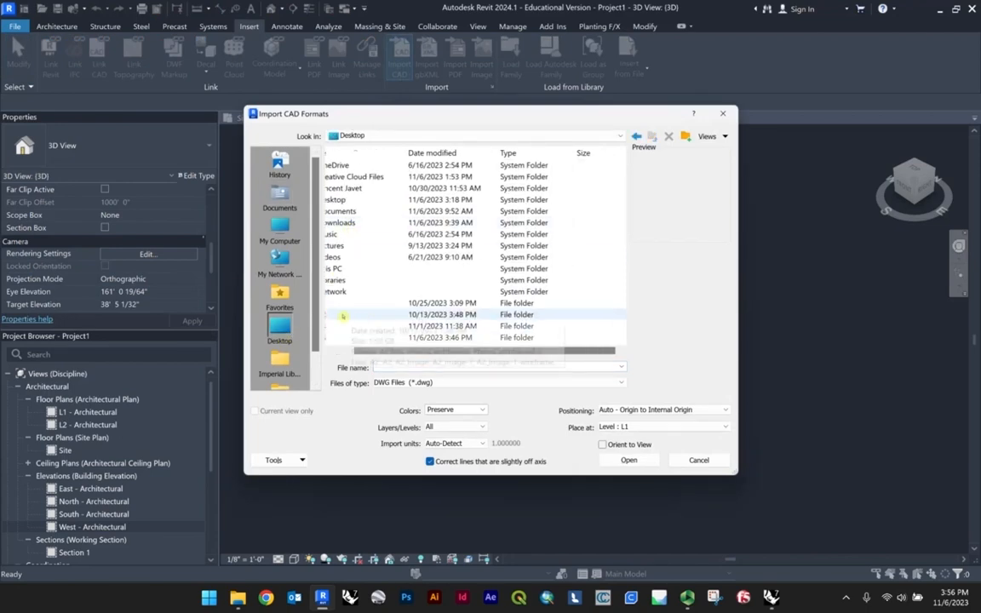
pyautogui.doubleClick(318, 304)
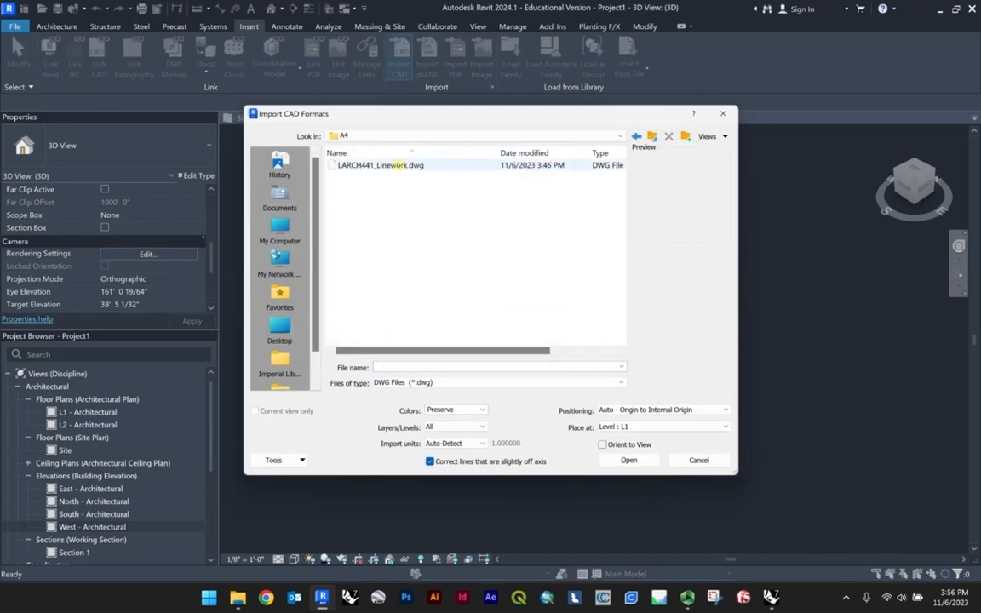
pyautogui.click(398, 165)
pyautogui.click(624, 460)
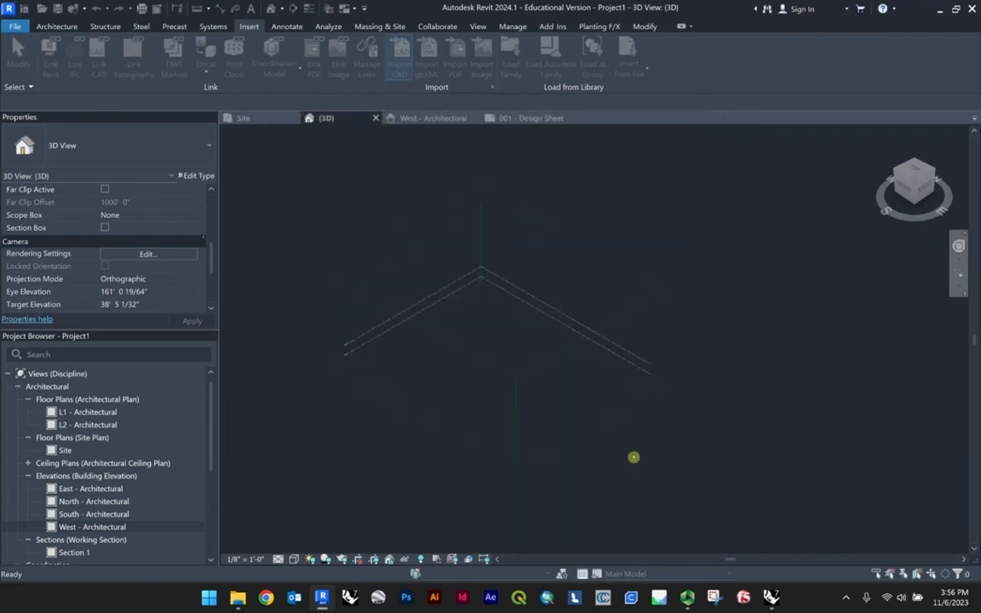
# Inspect the full extent of the imported site linework in the 3D view and in the Site plan.
pyautogui.scroll(-3, 554, 359)
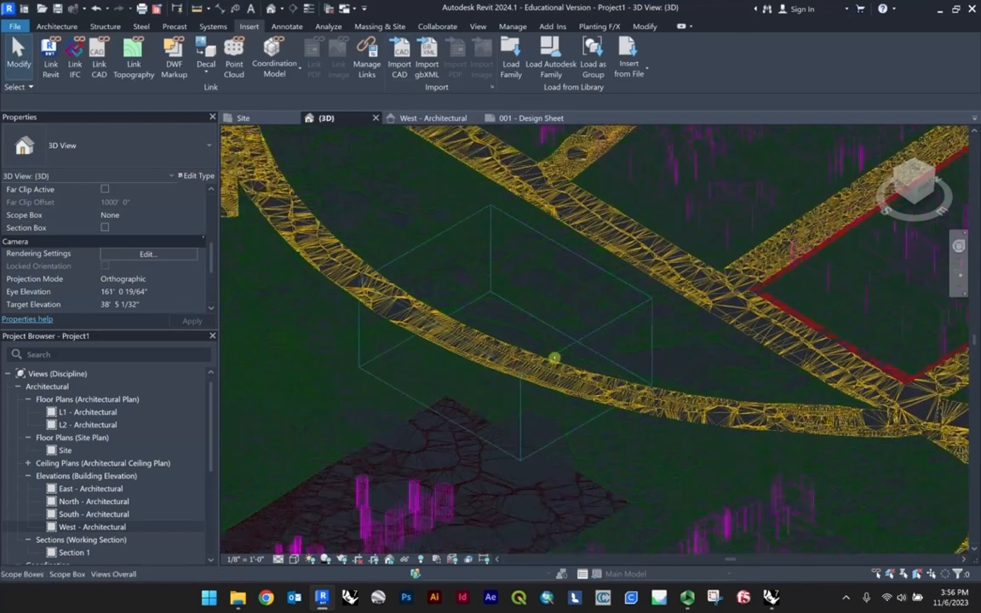
pyautogui.scroll(-4, 552, 359)
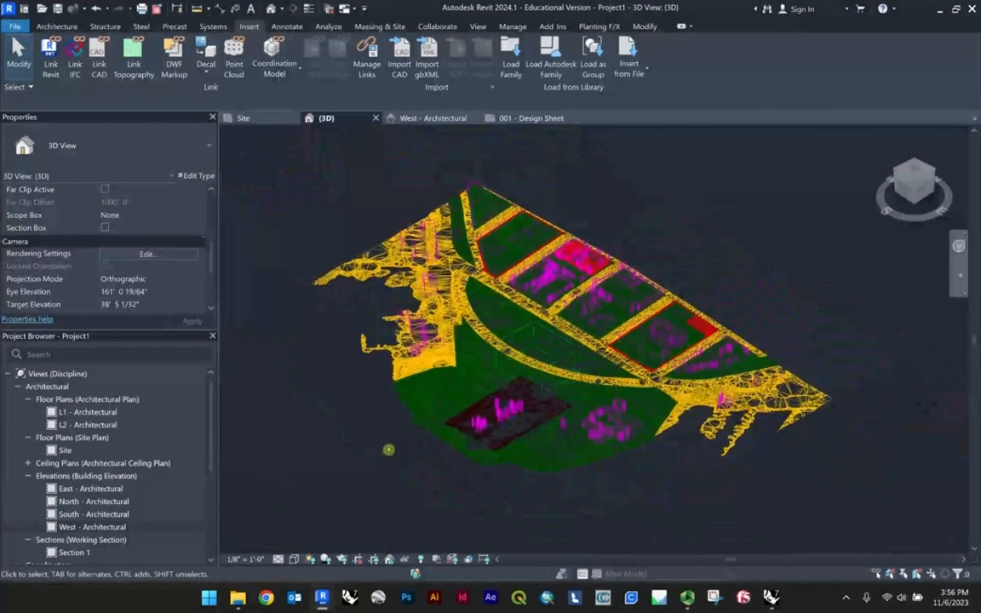
pyautogui.scroll(2, 487, 409)
pyautogui.moveTo(633, 337); pyautogui.dragTo(610, 350, button='middle')
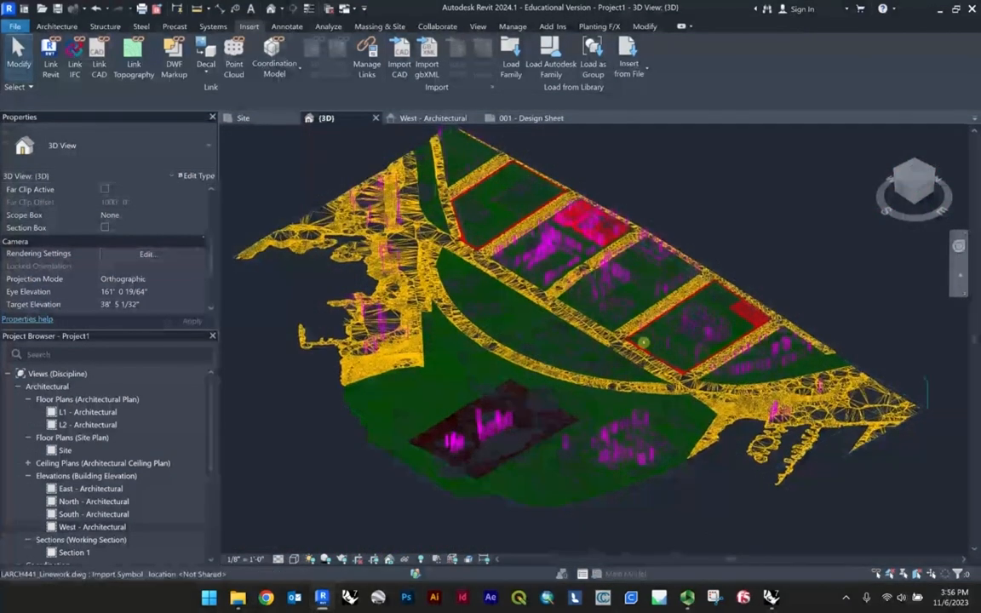
pyautogui.scroll(-2, 647, 333)
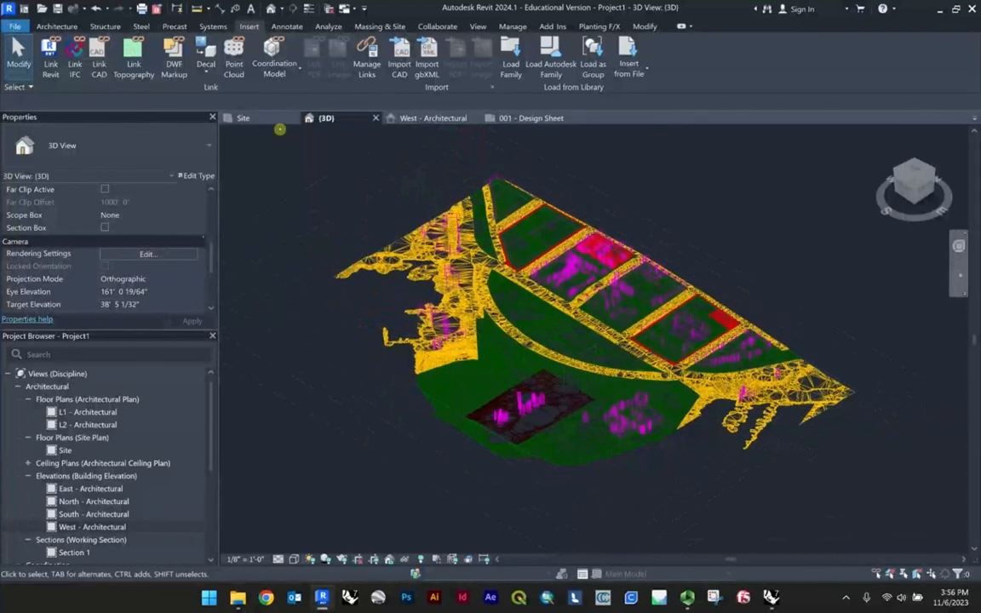
pyautogui.click(243, 117)
pyautogui.scroll(-5, 585, 339)
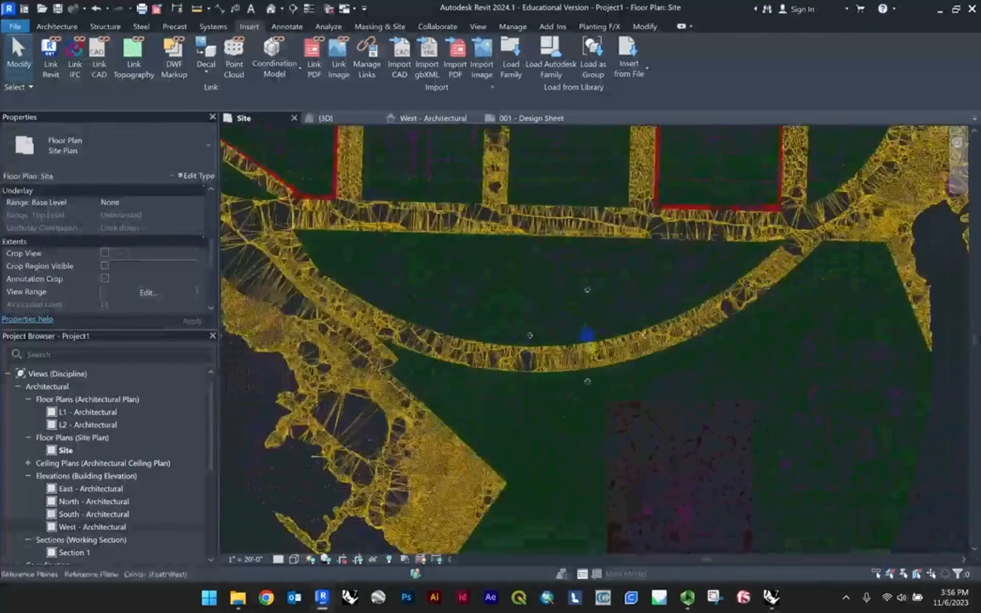
pyautogui.scroll(3, 586, 339)
pyautogui.scroll(-1, 586, 339)
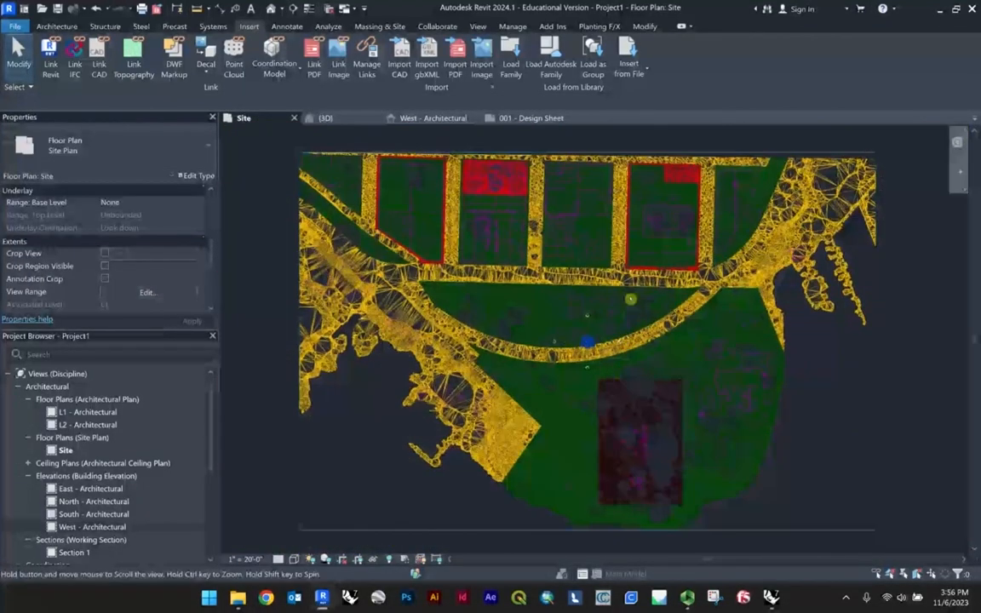
pyautogui.moveTo(632, 300); pyautogui.dragTo(627, 316, button='middle')
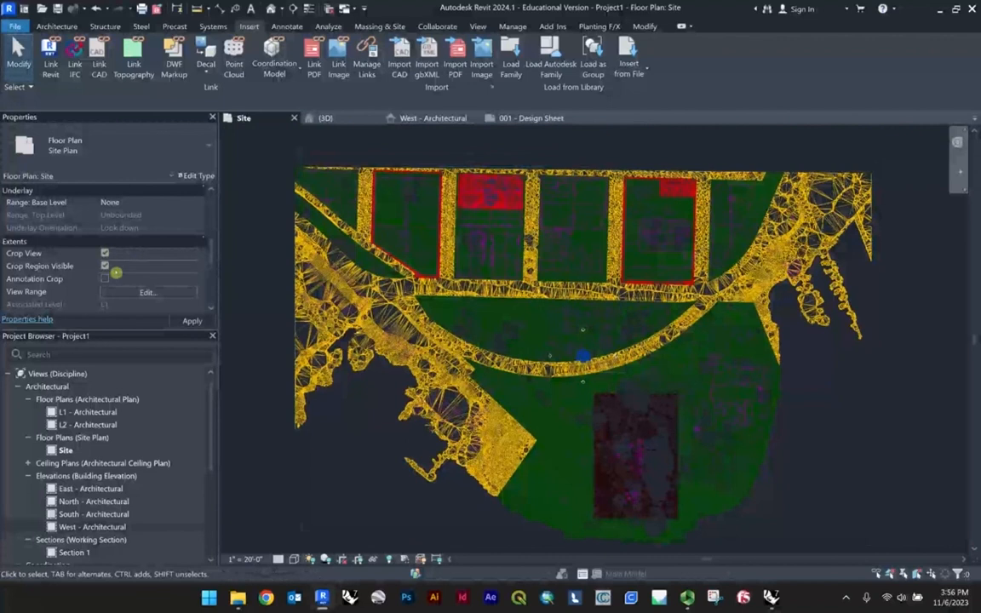
# Turn on Crop View and Crop Region Visible for the Site plan, and extend the crop region's east and south edges over the imported linework.
pyautogui.scroll(4, 625, 382)
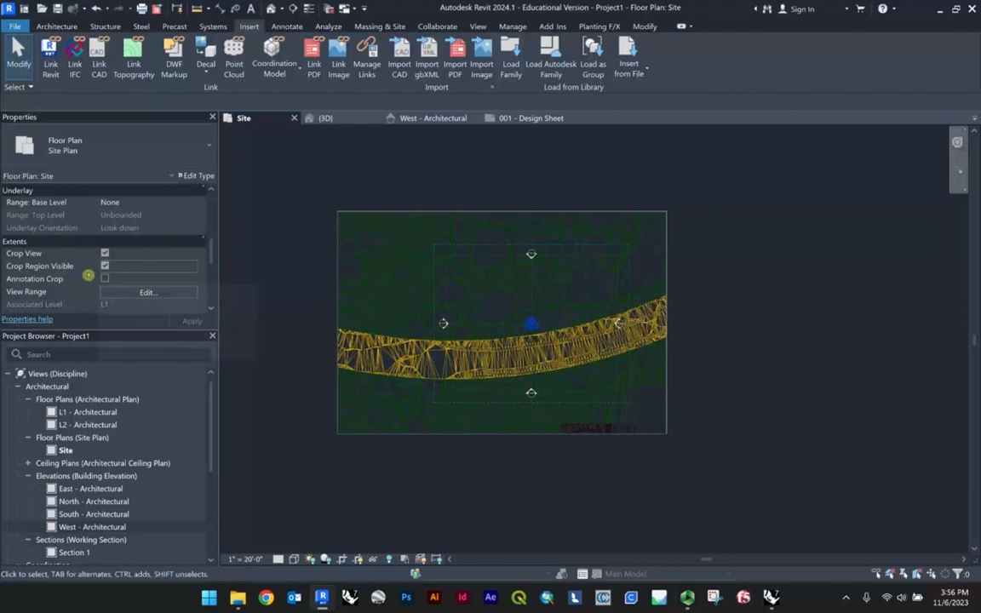
pyautogui.scroll(3, 447, 294)
pyautogui.scroll(-3, 537, 302)
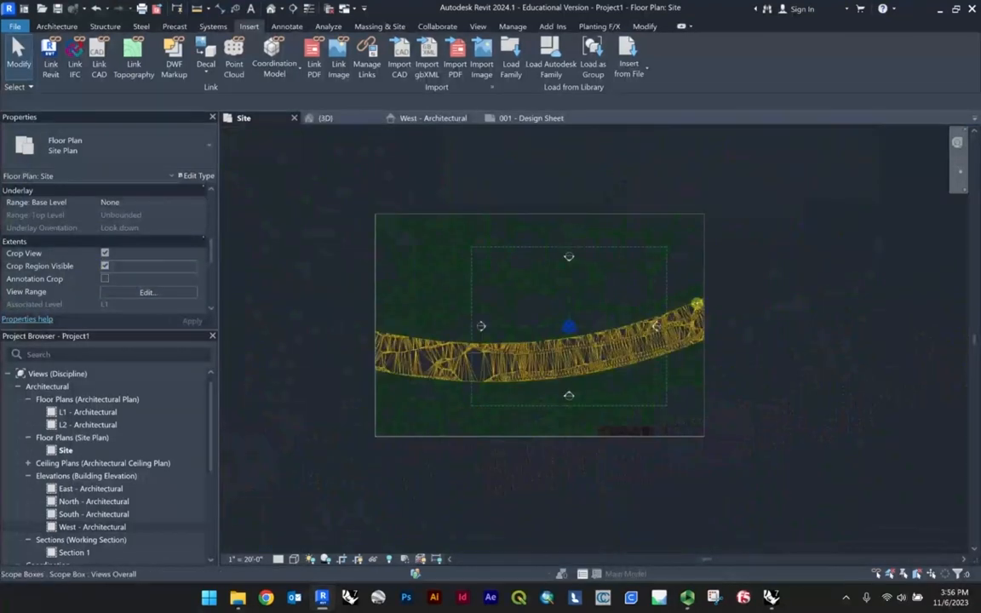
pyautogui.moveTo(822, 256); pyautogui.dragTo(783, 251, button='middle')
pyautogui.click(665, 283)
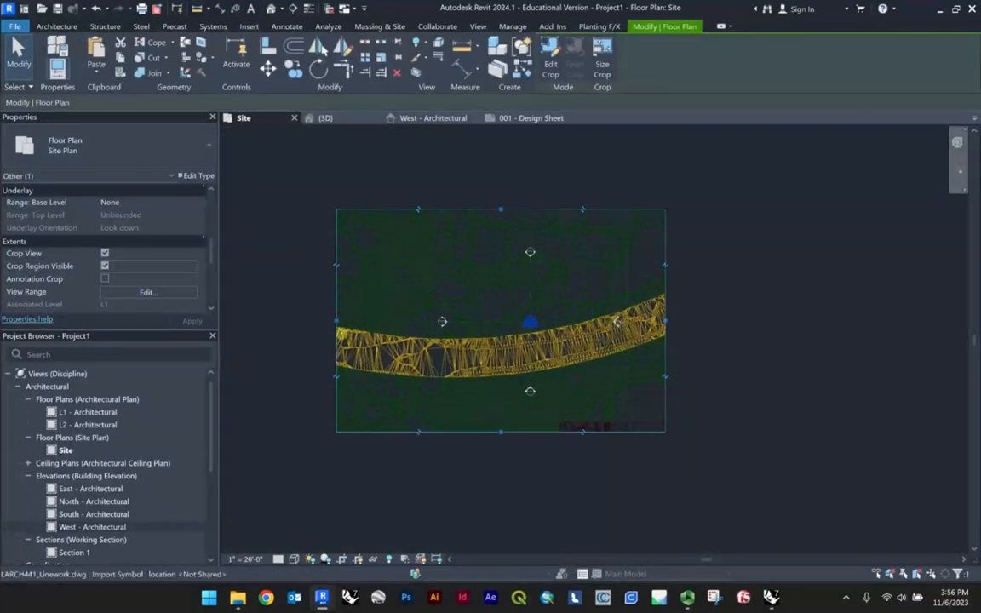
pyautogui.scroll(-2, 244, 308)
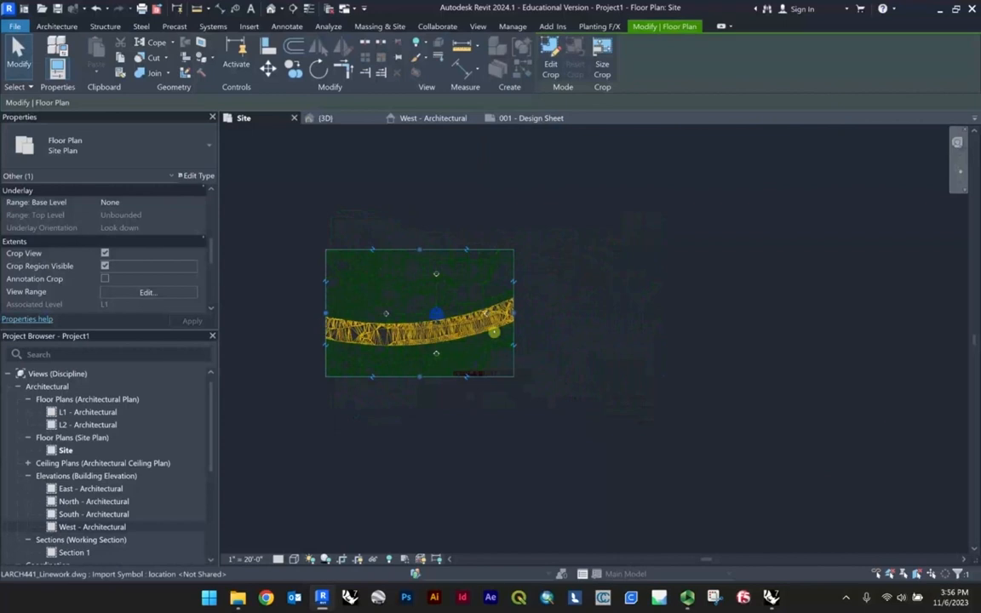
pyautogui.moveTo(521, 314); pyautogui.dragTo(810, 313)
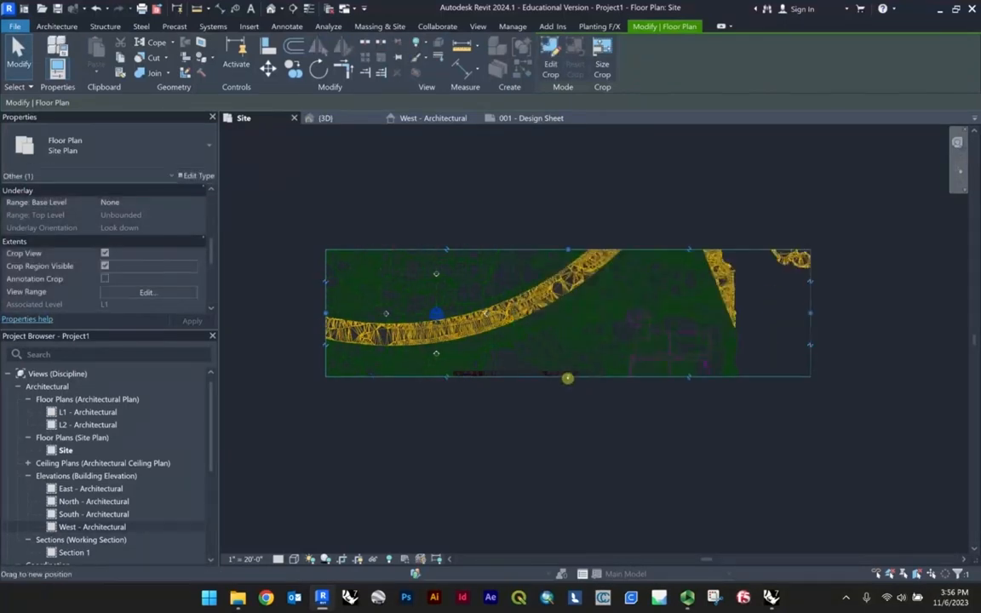
pyautogui.moveTo(568, 375); pyautogui.dragTo(605, 483)
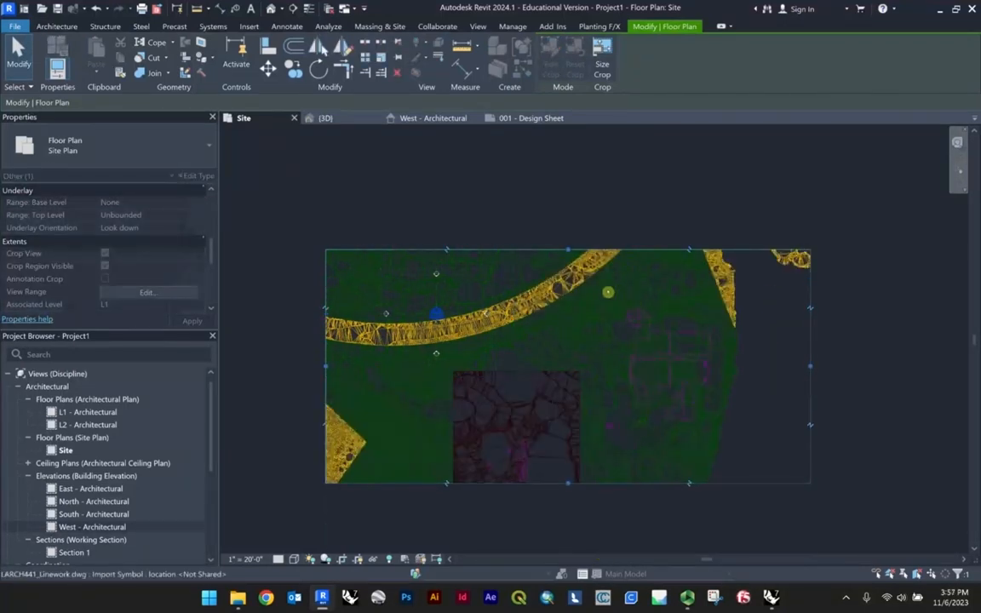
# Extend the crop region's south edge beyond the imported site, and turn off Crop View and Crop Region Visible for the Site plan.
pyautogui.scroll(-6, 610, 289)
pyautogui.scroll(1, 597, 398)
pyautogui.moveTo(594, 374); pyautogui.dragTo(614, 486)
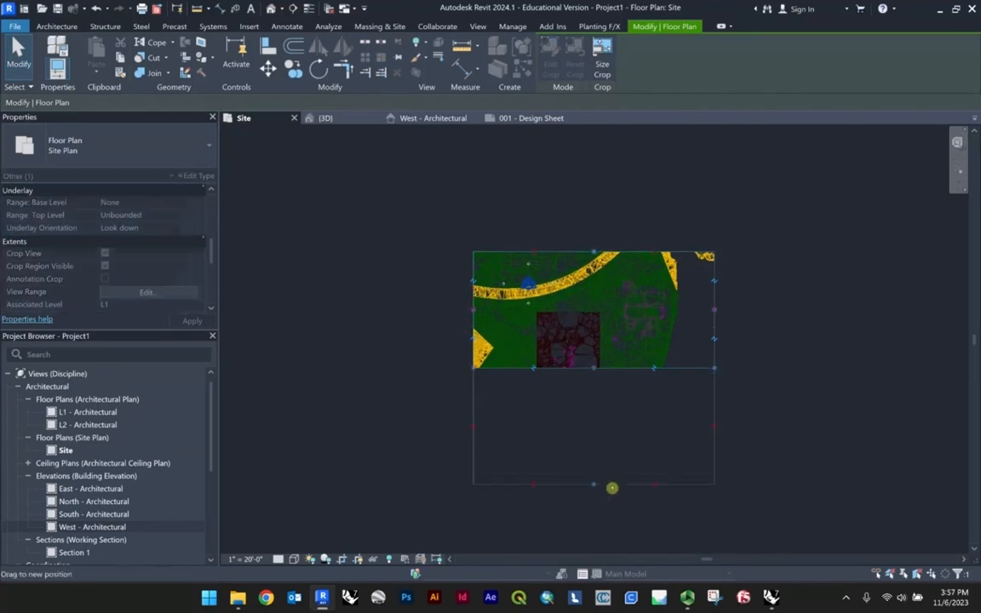
pyautogui.click(764, 390)
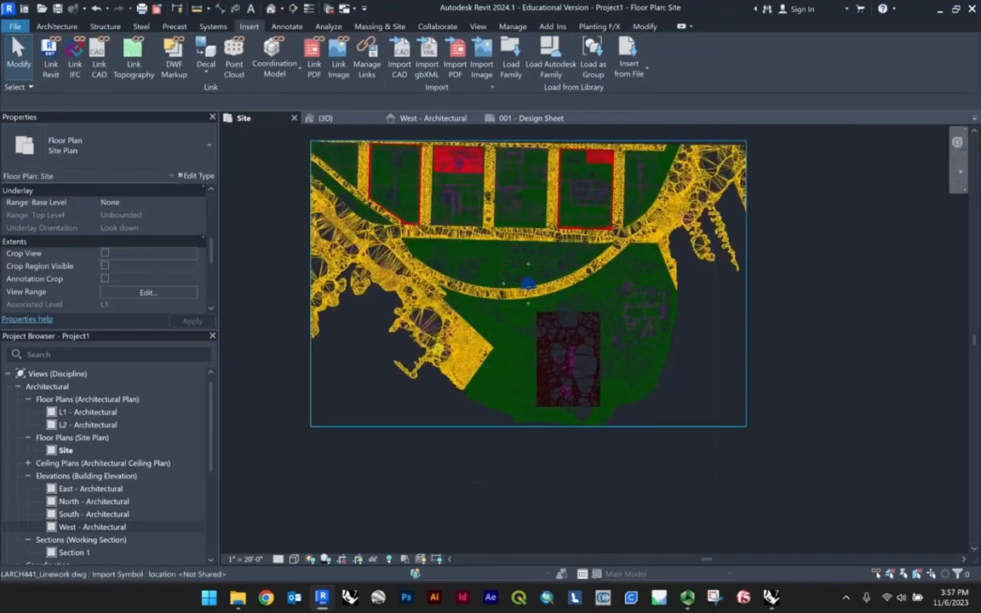
# Set the Site plan's visual style to Shaded.
pyautogui.scroll(-3, 652, 391)
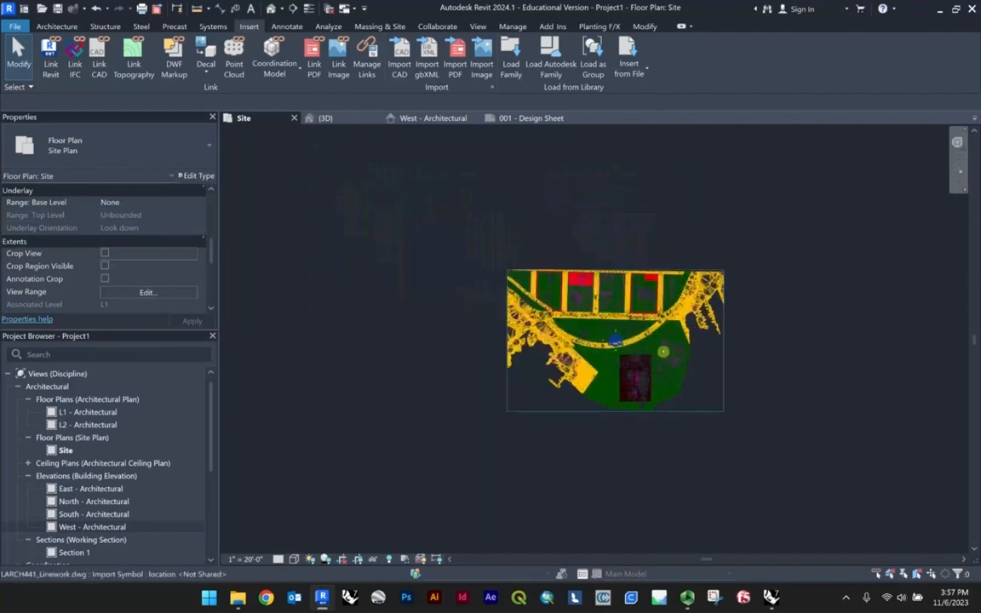
pyautogui.scroll(1, 652, 412)
pyautogui.scroll(3, 674, 376)
pyautogui.scroll(-1, 661, 368)
pyautogui.moveTo(831, 317); pyautogui.dragTo(796, 310, button='middle')
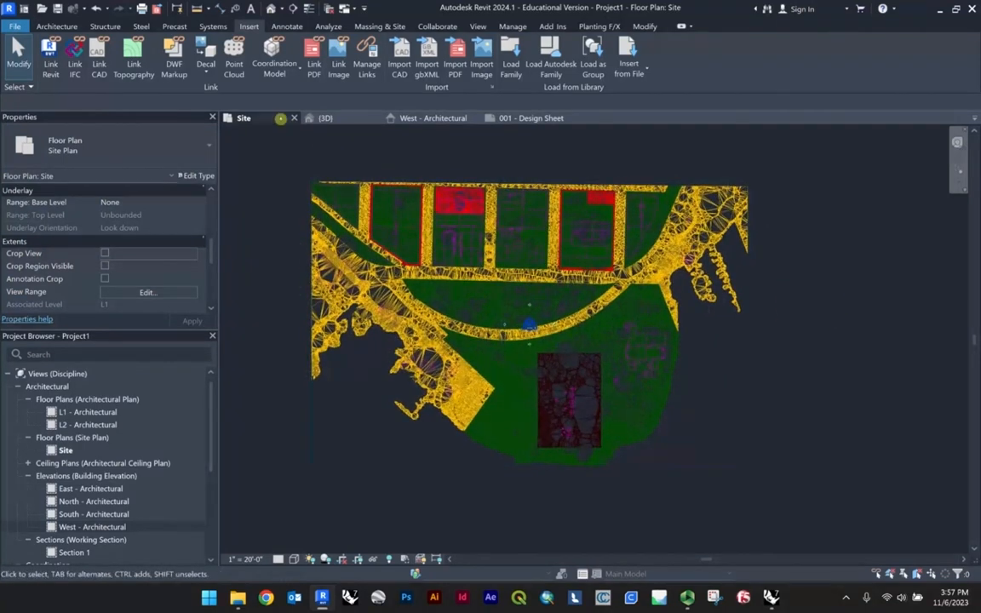
pyautogui.click(300, 530)
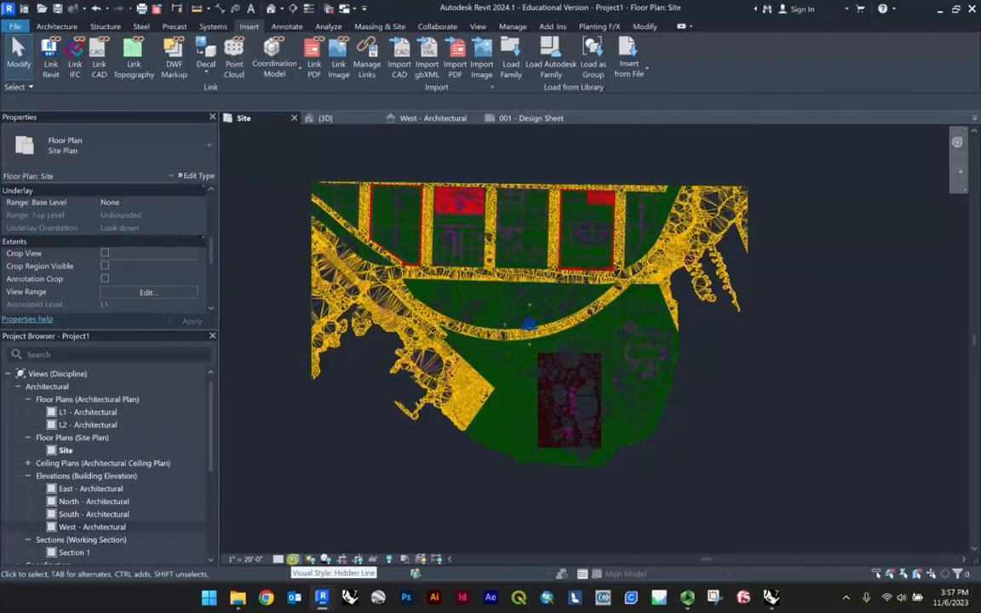
pyautogui.click(293, 559)
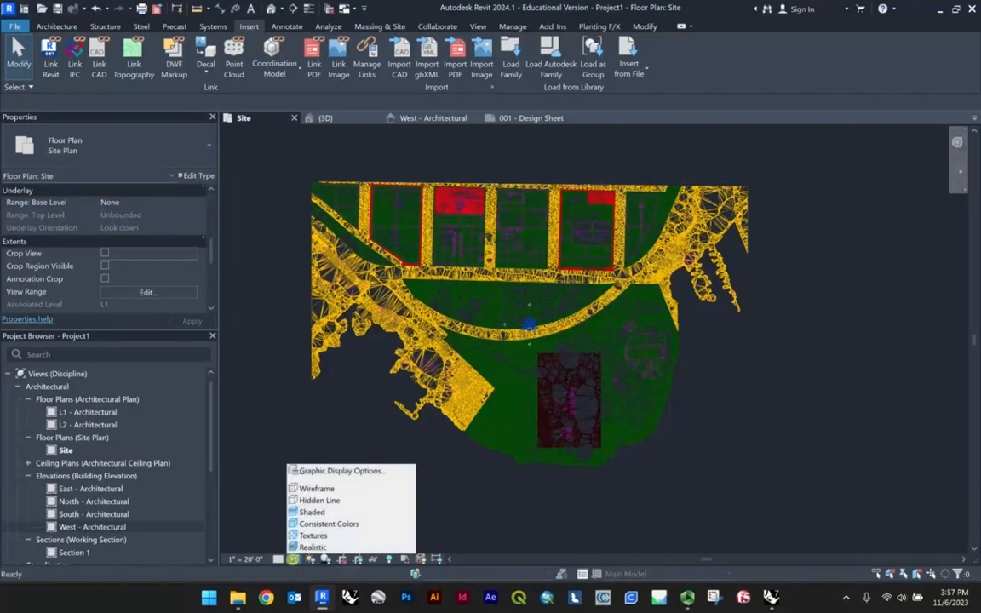
pyautogui.click(308, 515)
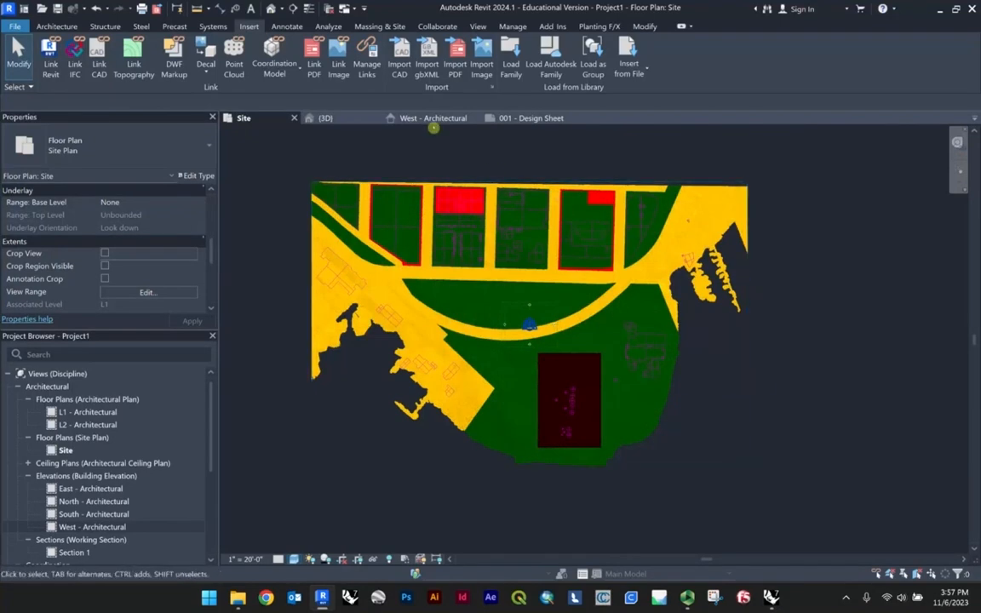
# Compare the display of the imported linework in the Site plan and the 3D view, and check it as a single object in 3D.
pyautogui.click(336, 118)
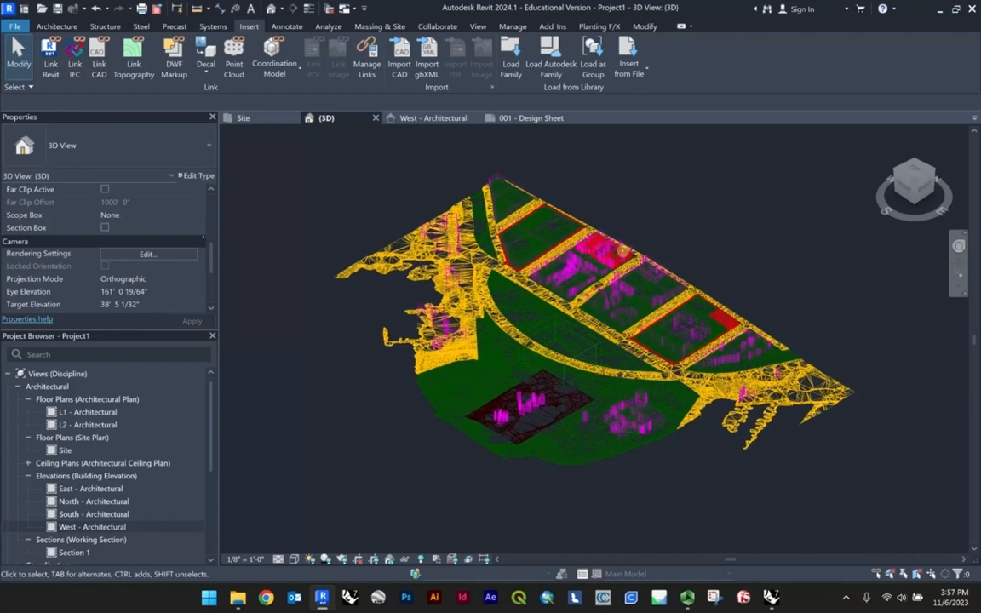
pyautogui.click(293, 117)
pyautogui.click(349, 119)
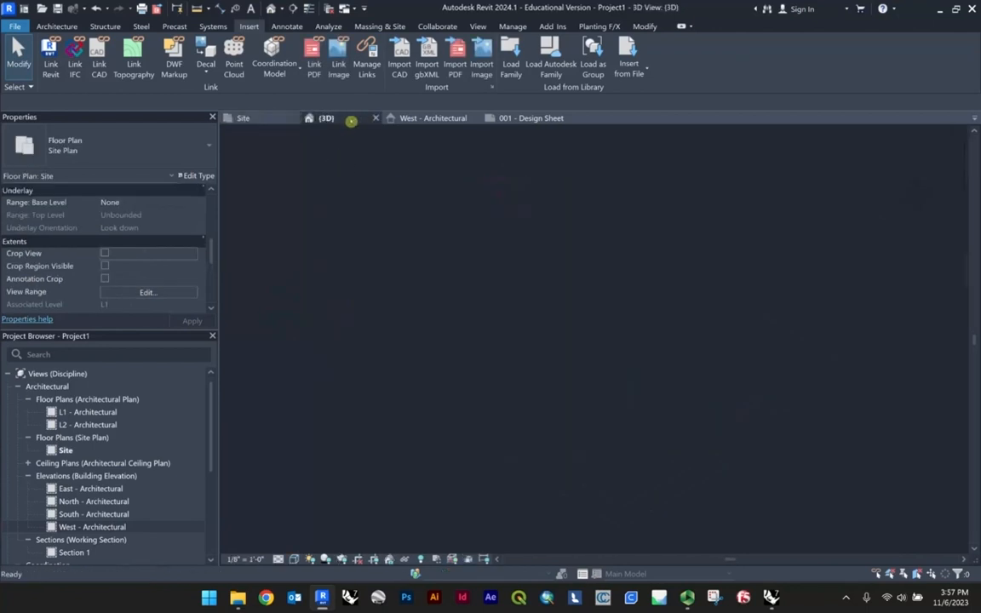
pyautogui.click(281, 118)
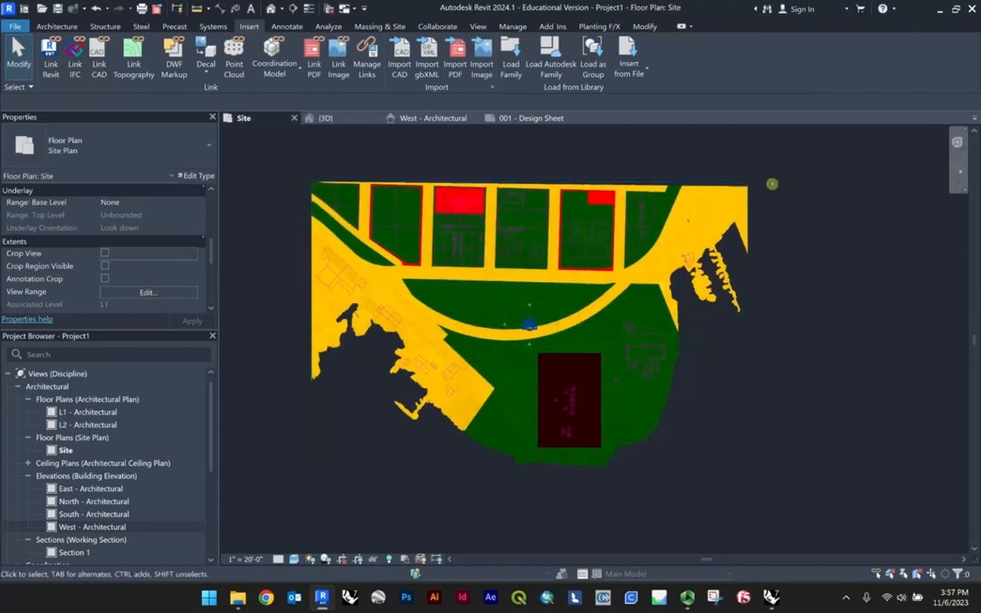
pyautogui.click(350, 117)
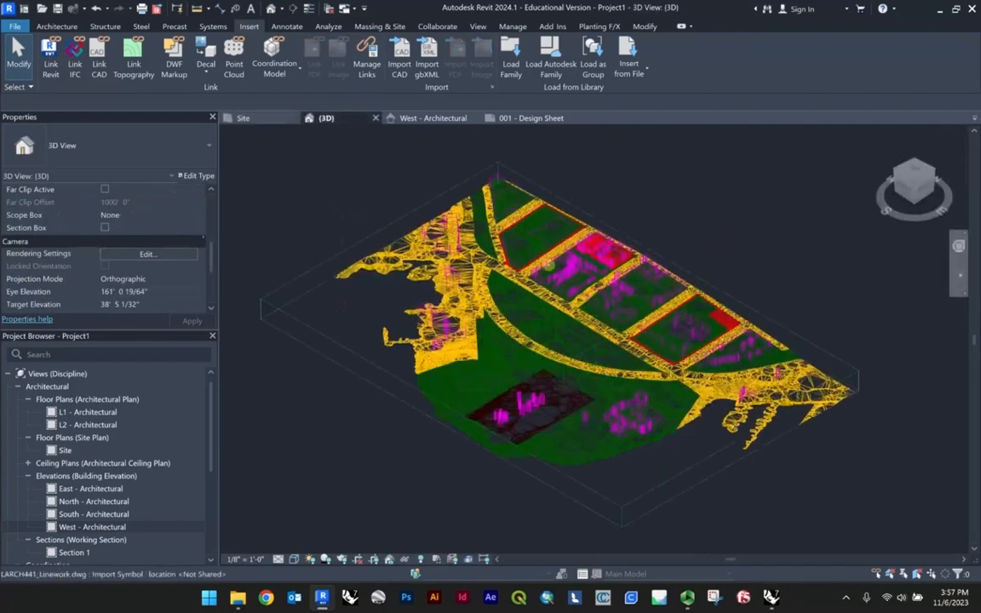
pyautogui.click(465, 278)
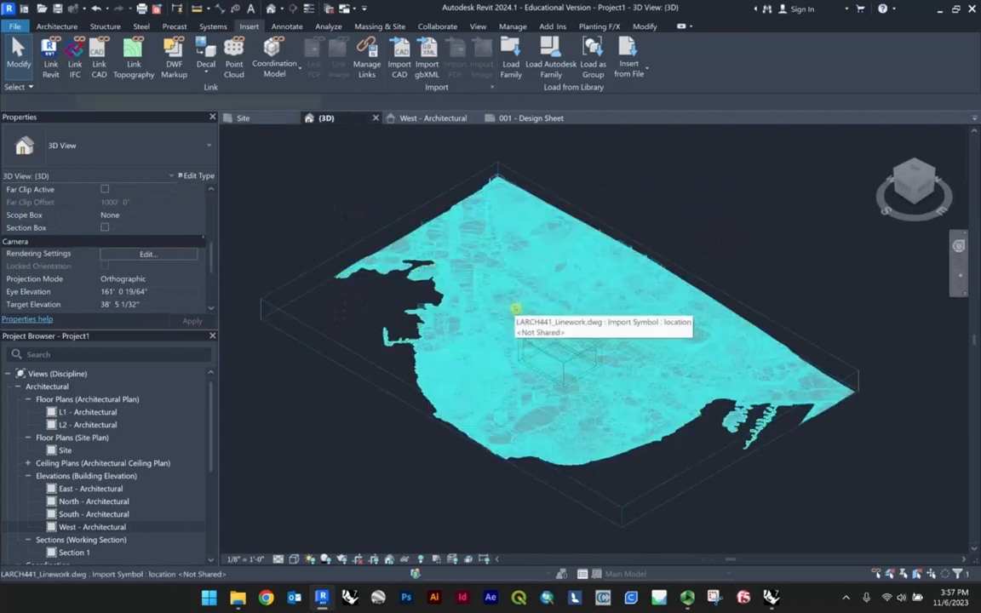
pyautogui.click(796, 181)
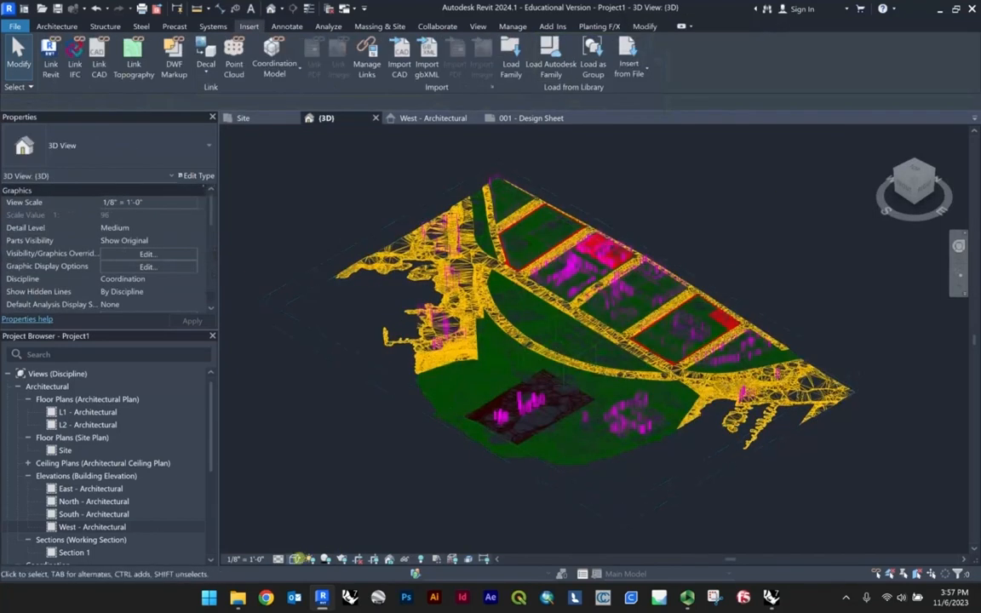
# Set the 3D view's visual style to Shaded.
pyautogui.click(294, 559)
pyautogui.click(311, 511)
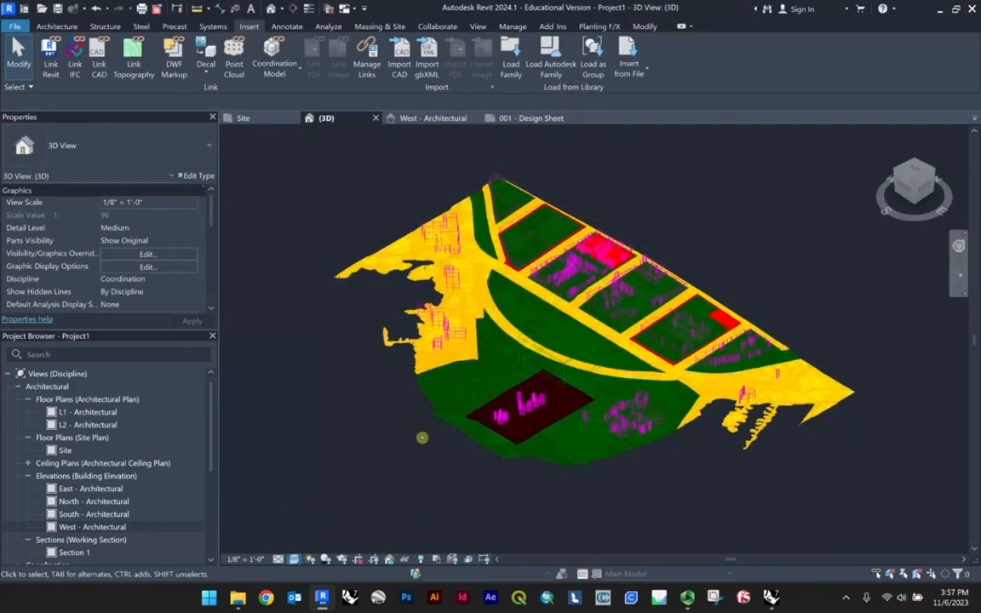
pyautogui.scroll(2, 594, 311)
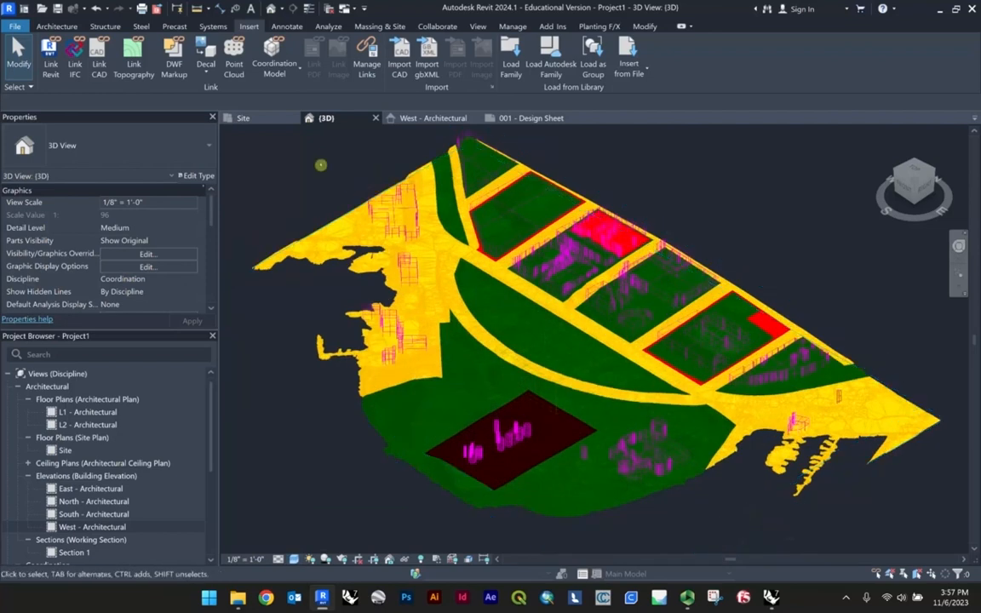
# Temporarily hide the categories of the levels and other small elements in the middle of the site in the 3D view.
pyautogui.moveTo(306, 144); pyautogui.dragTo(767, 509)
pyautogui.scroll(2, 599, 361)
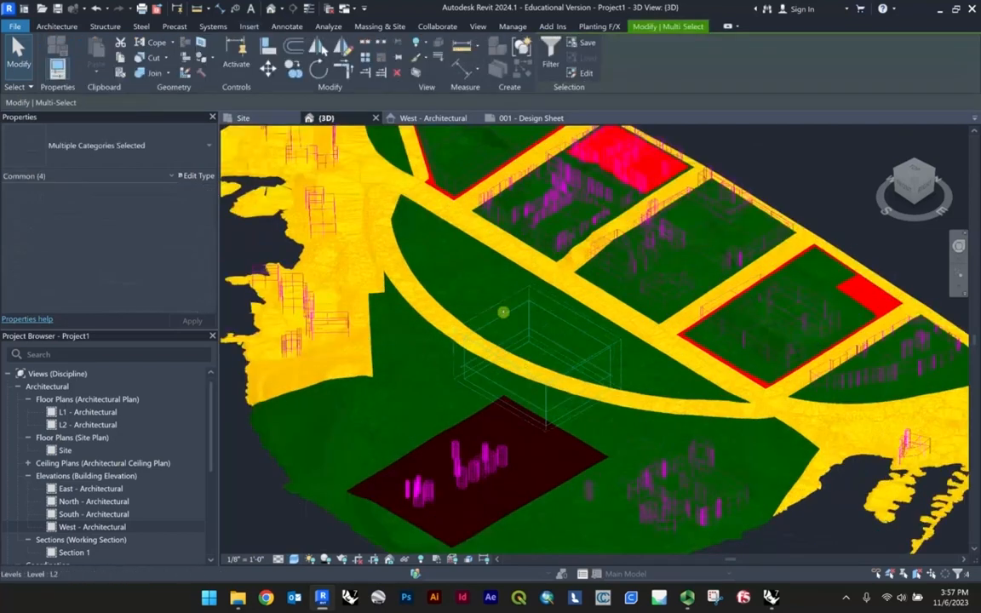
pyautogui.scroll(-3, 599, 360)
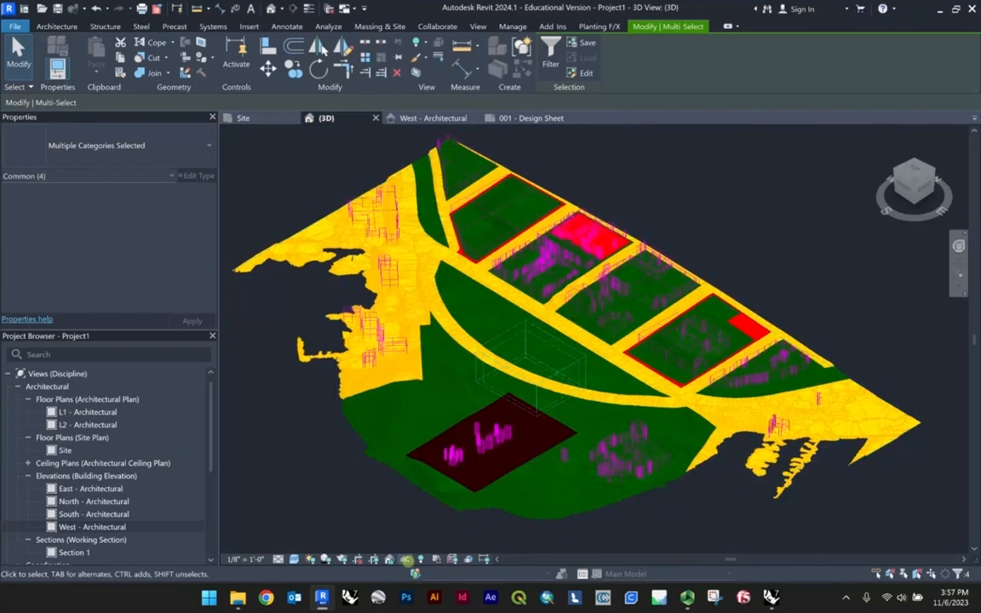
pyautogui.click(406, 560)
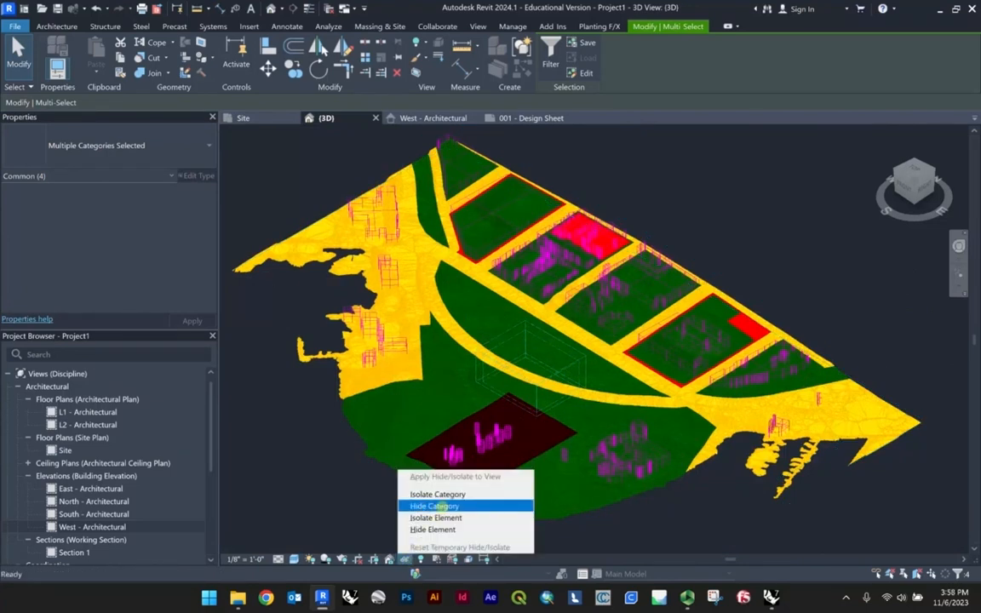
pyautogui.click(435, 506)
pyautogui.scroll(-3, 321, 162)
pyautogui.scroll(4, 302, 151)
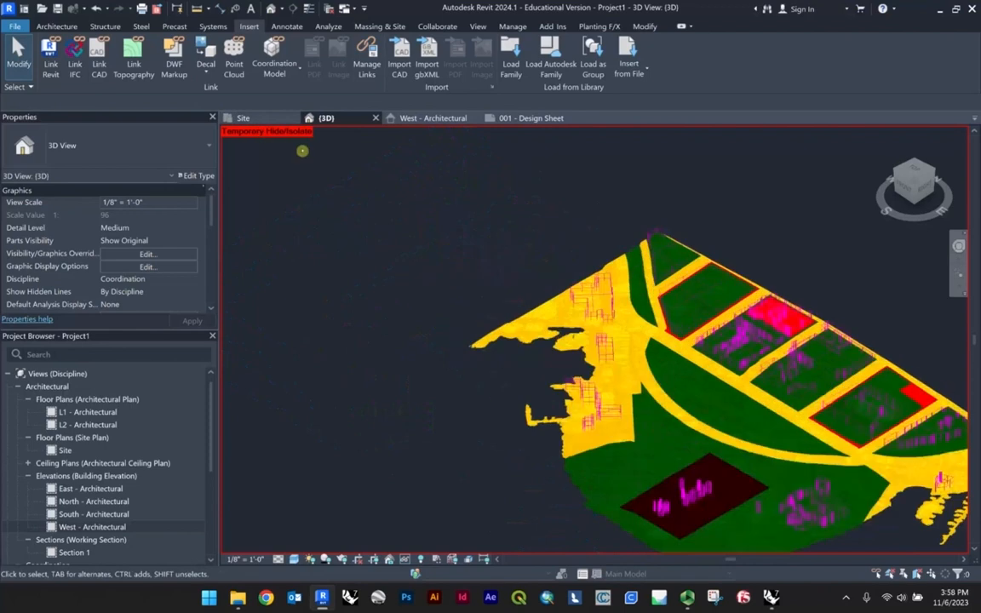
pyautogui.scroll(-2, 336, 219)
pyautogui.scroll(3, 765, 379)
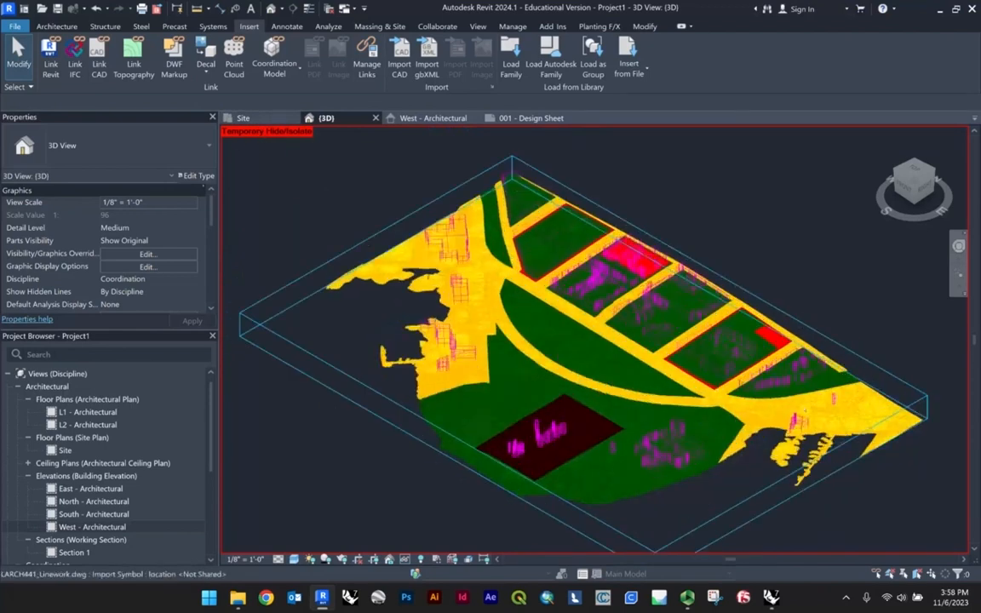
pyautogui.moveTo(682, 376)
pyautogui.mouseDown(button='middle')
pyautogui.moveTo(687, 335)
pyautogui.moveTo(678, 358)
pyautogui.mouseUp(button='middle')
pyautogui.scroll(-1, 678, 356)
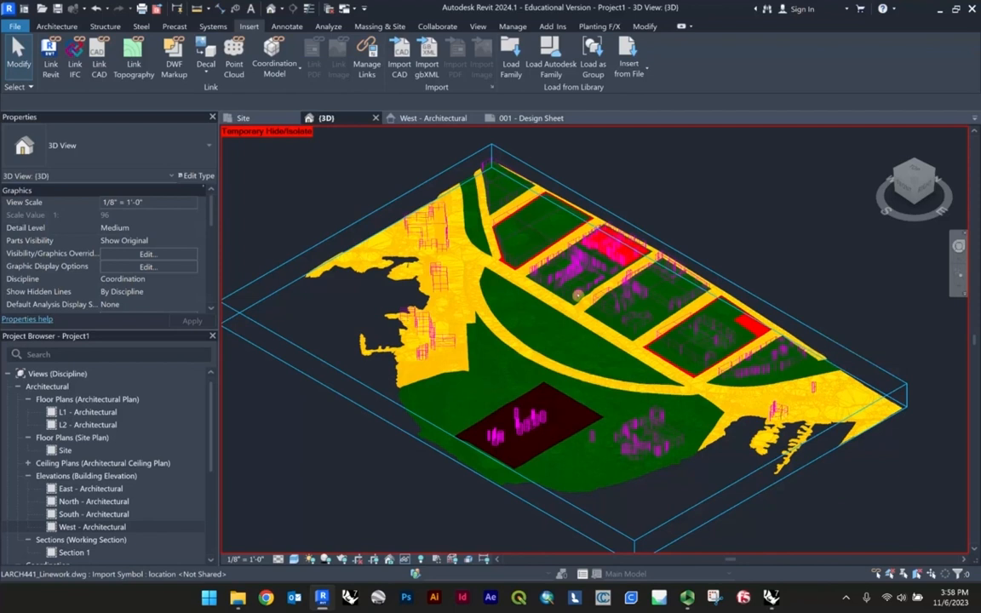
pyautogui.scroll(-1, 596, 247)
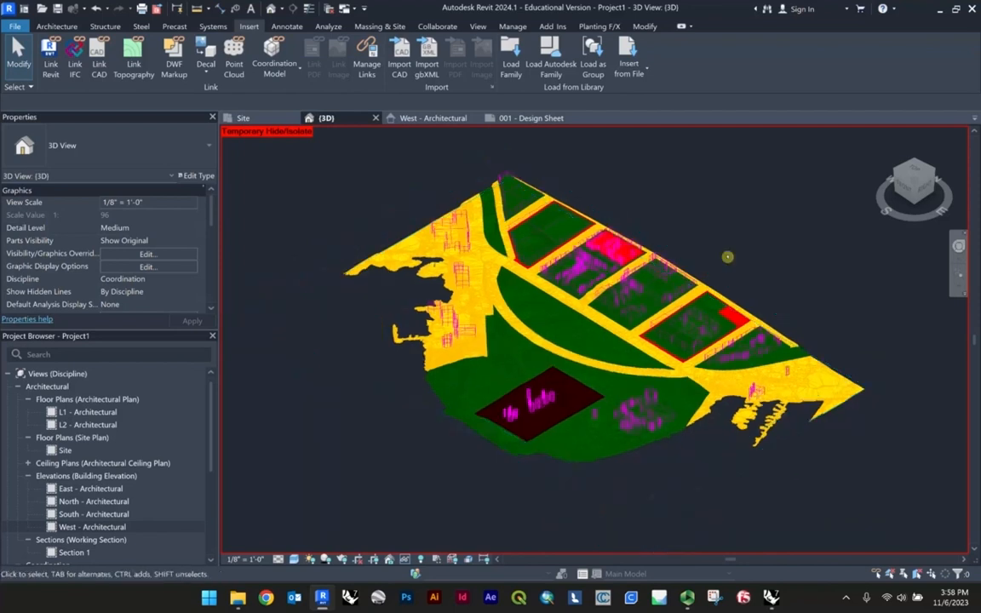
# Start creating a Grassland - 16" toposolid from CAD on level L1, using the imported LARCH441_Linework.dwg as the source.
pyautogui.click(585, 332)
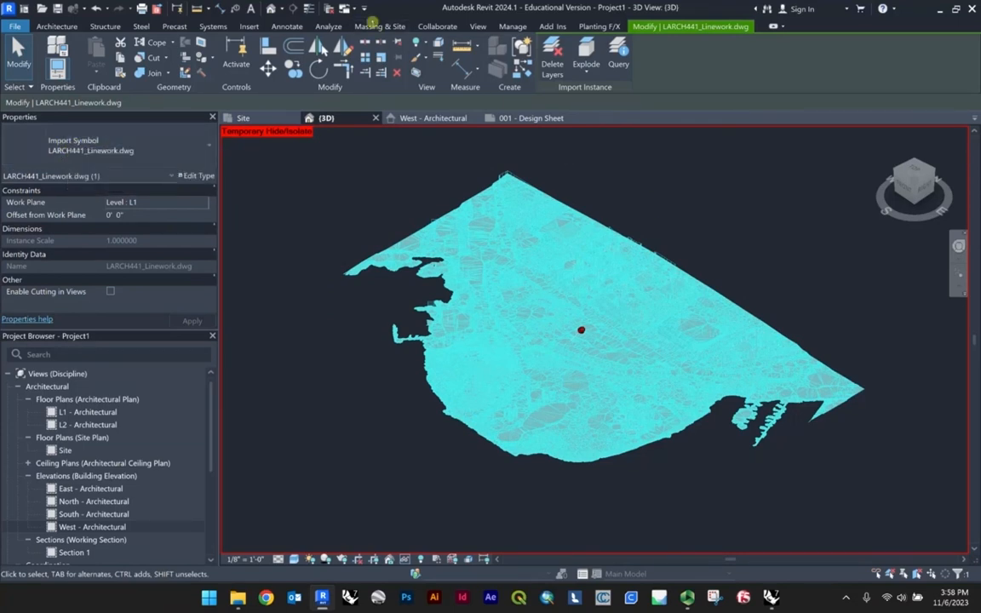
pyautogui.click(375, 28)
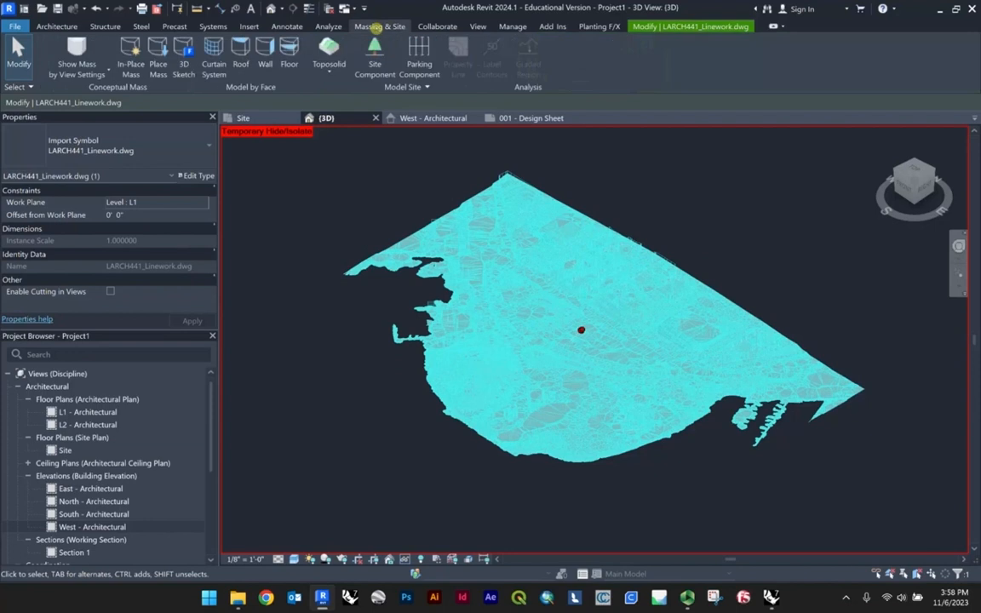
pyautogui.click(338, 73)
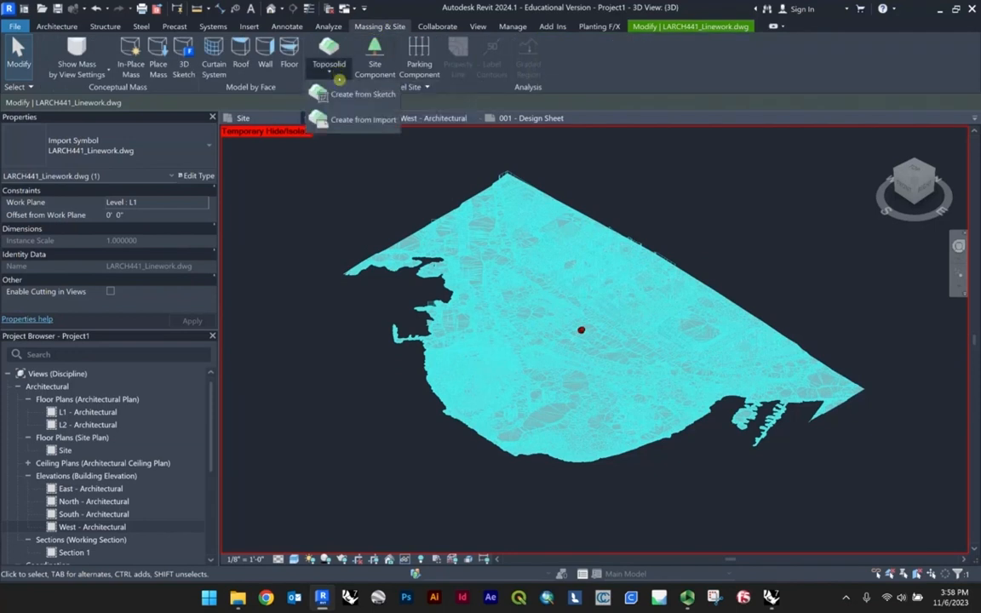
pyautogui.click(352, 121)
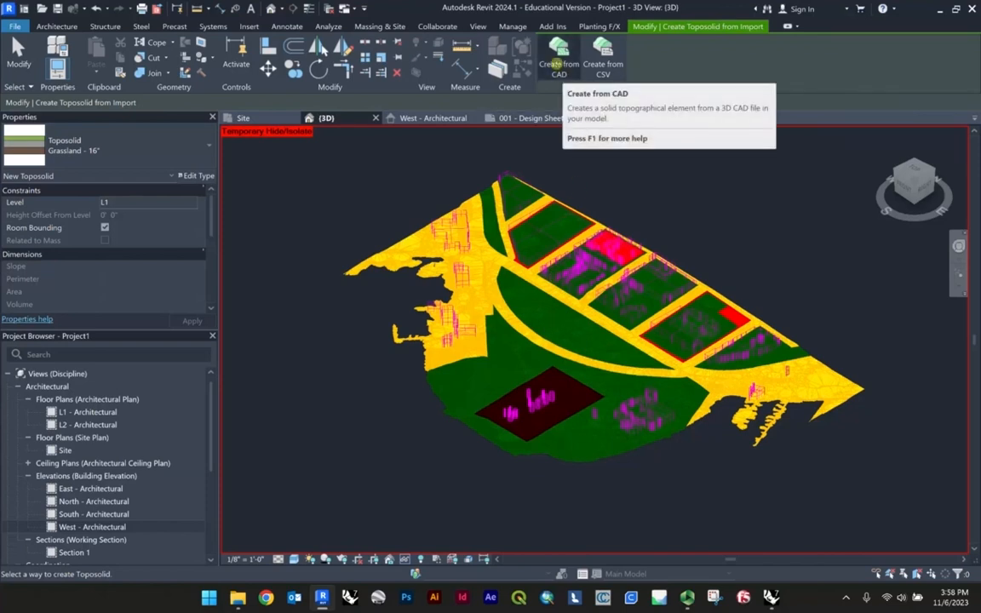
pyautogui.click(556, 71)
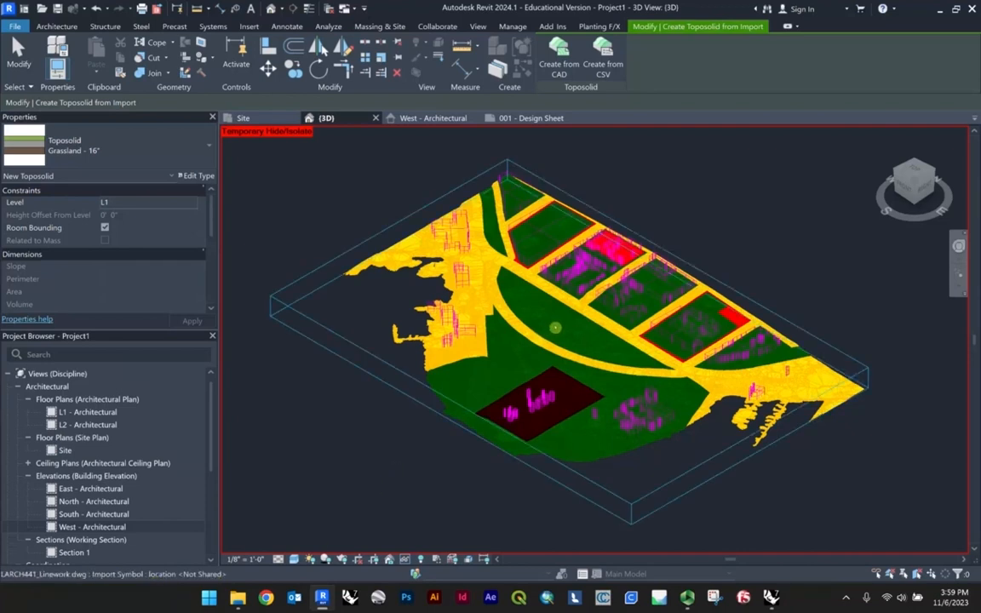
pyautogui.click(541, 328)
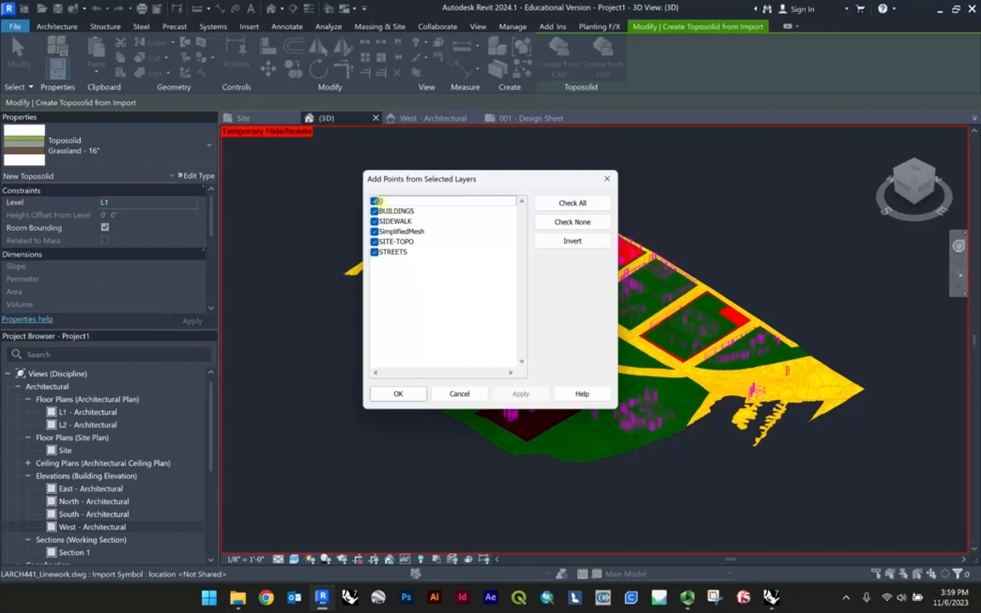
# Exclude layers 0 and BUILDINGS from the point layers, generate the toposolid, and dismiss the warning.
pyautogui.click(374, 201)
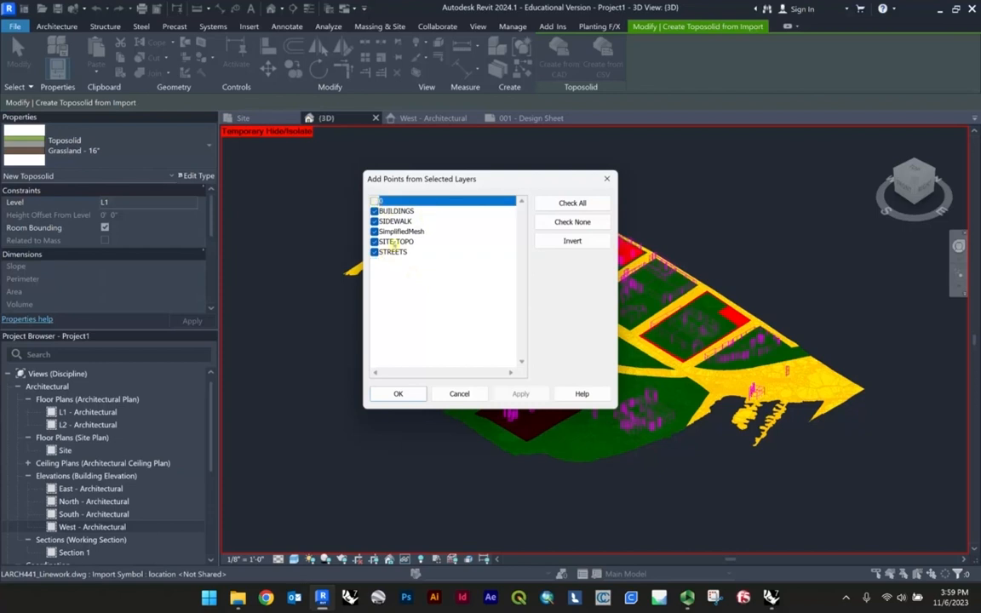
pyautogui.moveTo(452, 180); pyautogui.dragTo(678, 204)
pyautogui.click(601, 235)
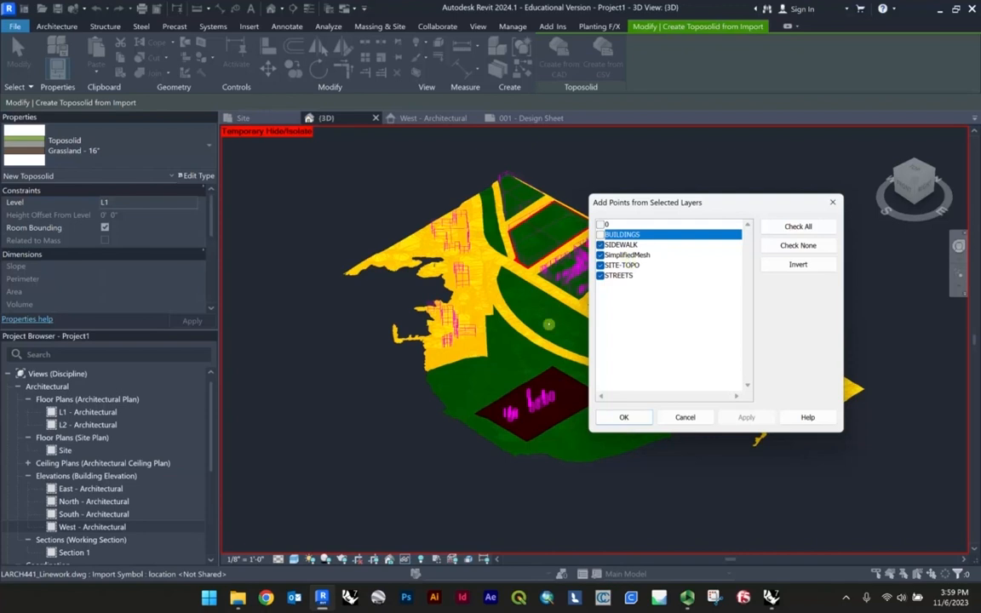
pyautogui.click(624, 417)
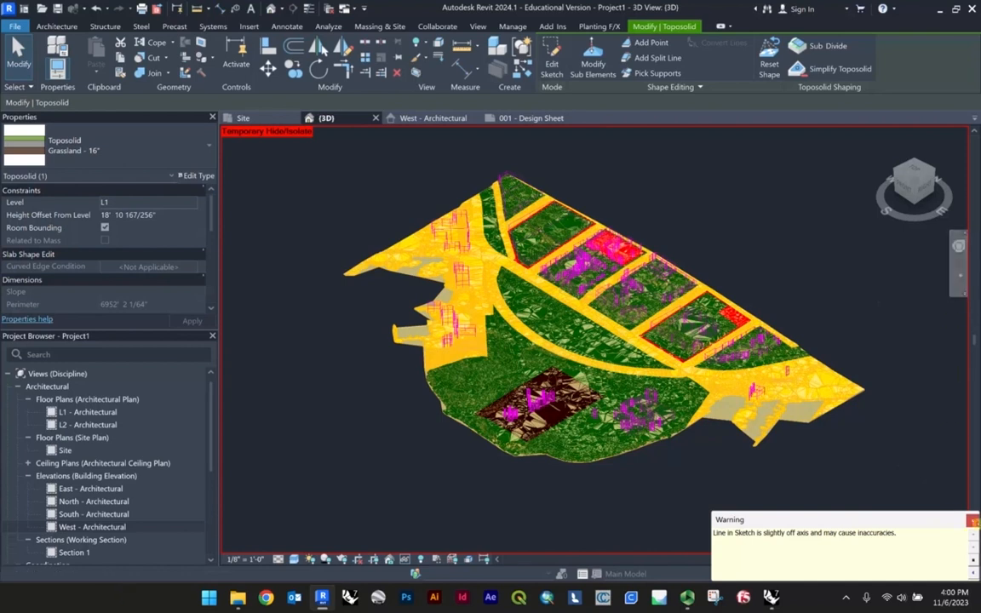
pyautogui.click(975, 522)
pyautogui.click(874, 297)
# Try to temporarily hide the new toposolid in the 3D view.
pyautogui.scroll(1, 638, 436)
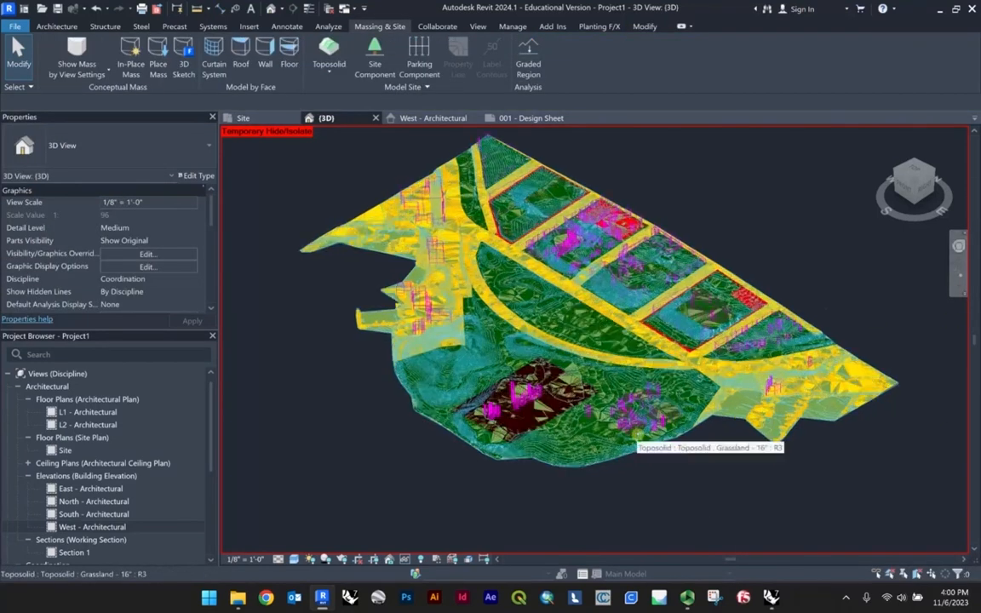
pyautogui.scroll(2, 639, 435)
pyautogui.click(639, 435)
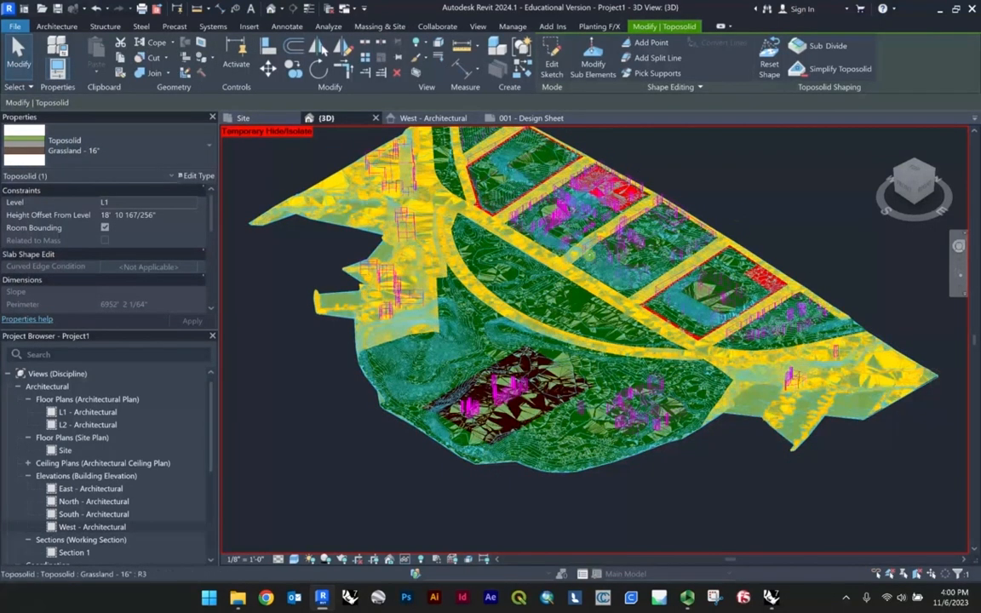
pyautogui.scroll(-1, 746, 248)
pyautogui.keyDown('shift'); pyautogui.moveTo(746, 249); pyautogui.dragTo(712, 219, button='middle'); pyautogui.keyUp('shift')
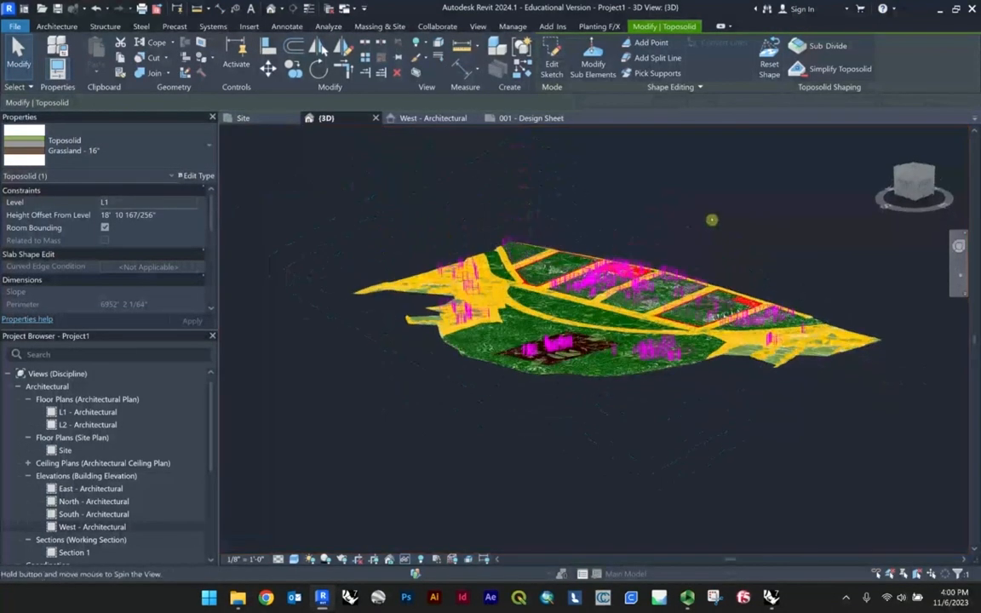
pyautogui.press('h')
pyautogui.press('h')
# Examine from several angles how the toposolid and the imported linework overlap, selecting the import to tell them apart.
pyautogui.scroll(4, 660, 289)
pyautogui.click(622, 209)
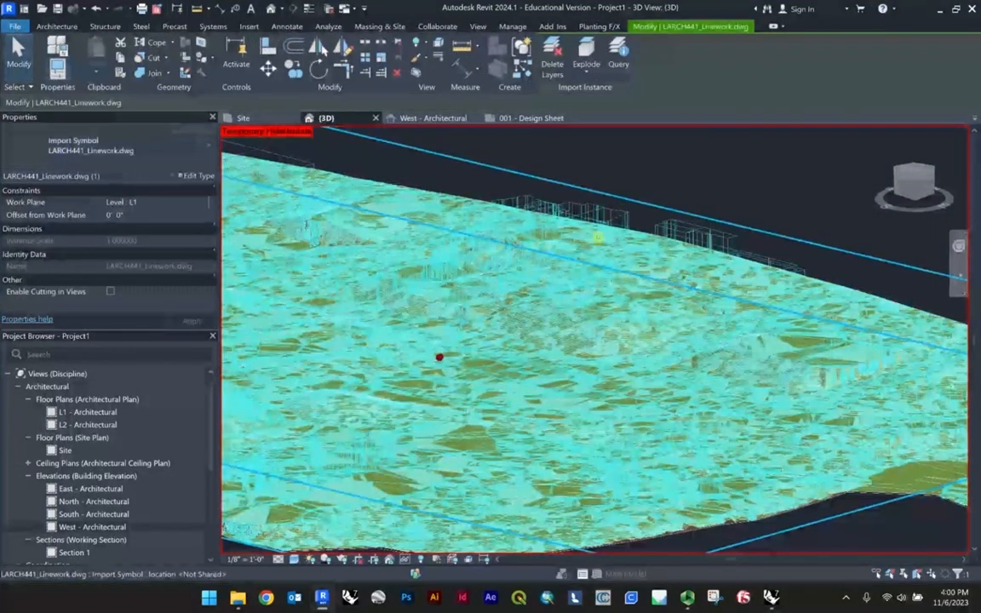
pyautogui.scroll(-2, 635, 293)
pyautogui.keyDown('shift'); pyautogui.moveTo(712, 327); pyautogui.dragTo(538, 365, button='middle'); pyautogui.keyUp('shift')
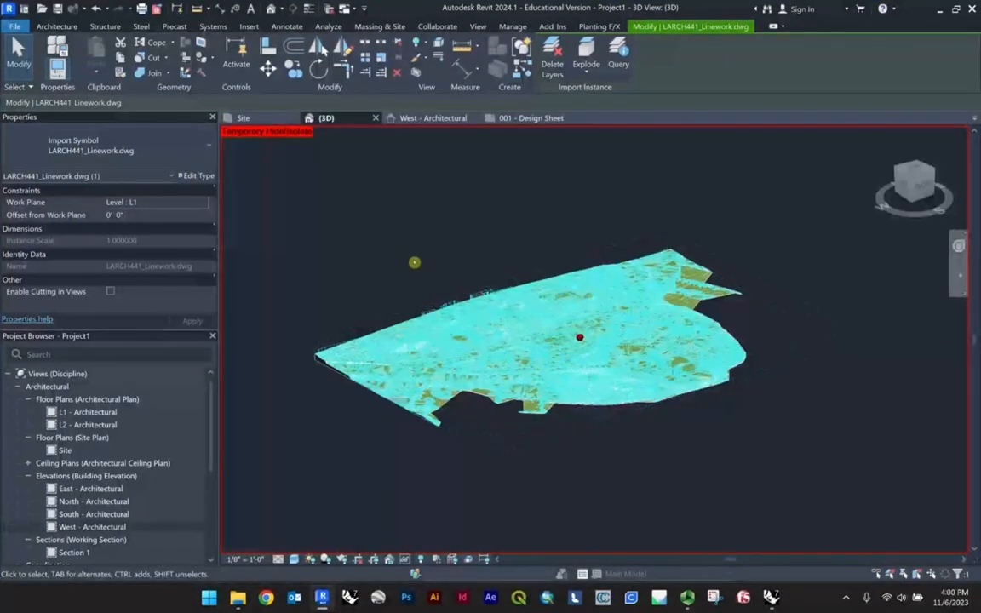
pyautogui.keyDown('shift'); pyautogui.moveTo(416, 264); pyautogui.dragTo(626, 325, button='middle'); pyautogui.keyUp('shift')
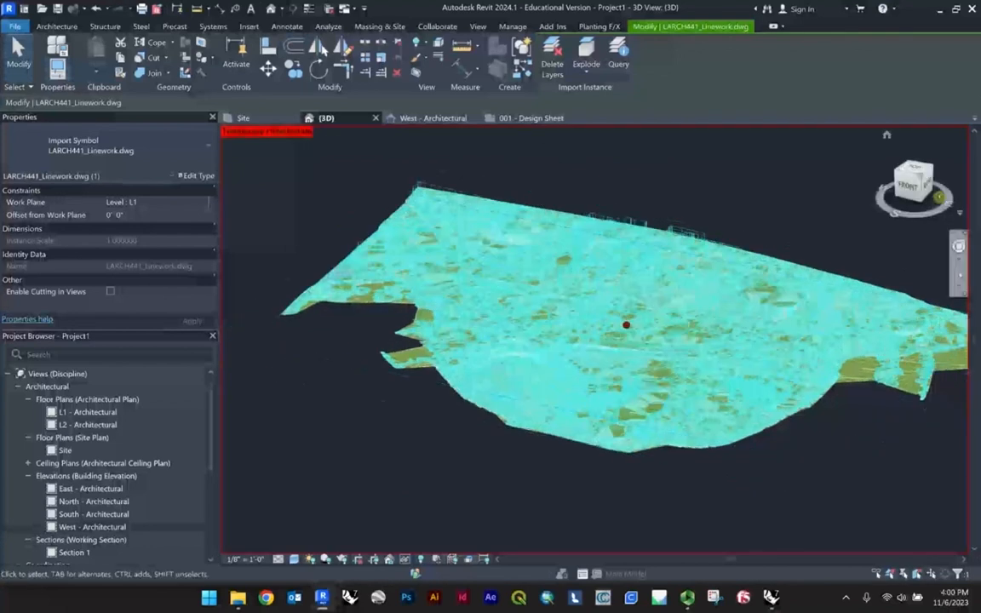
pyautogui.moveTo(910, 174)
pyautogui.mouseDown()
pyautogui.moveTo(901, 190)
pyautogui.moveTo(924, 173)
pyautogui.moveTo(923, 160)
pyautogui.moveTo(925, 185)
pyautogui.mouseUp()
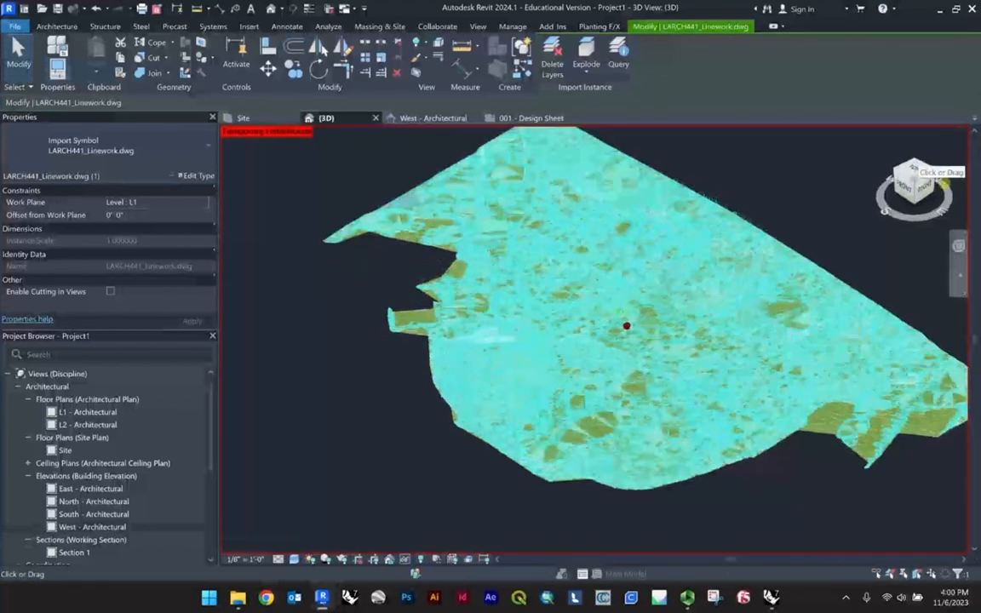
pyautogui.moveTo(823, 330); pyautogui.dragTo(729, 333, button='middle')
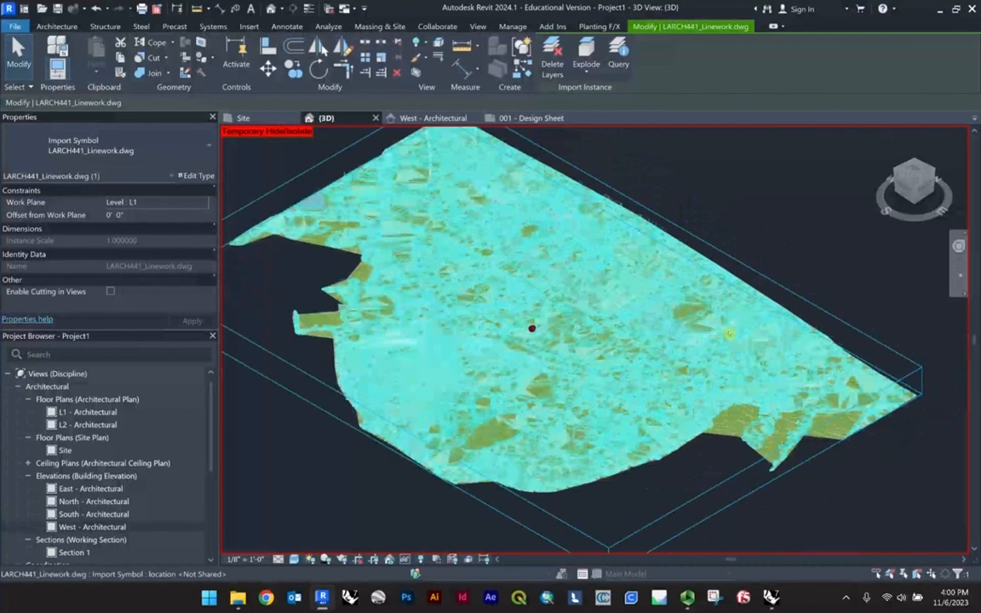
pyautogui.scroll(-1, 729, 333)
pyautogui.moveTo(915, 167)
pyautogui.mouseDown()
pyautogui.moveTo(944, 165)
pyautogui.moveTo(914, 171)
pyautogui.mouseUp()
pyautogui.click(778, 256)
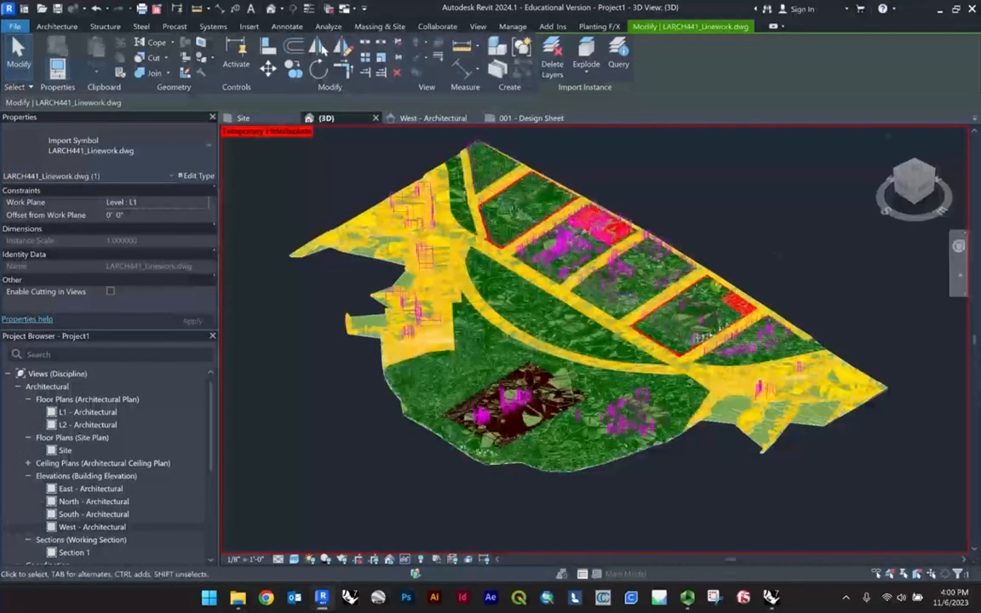
pyautogui.keyDown('shift'); pyautogui.moveTo(754, 250); pyautogui.dragTo(771, 216, button='middle'); pyautogui.keyUp('shift')
pyautogui.click(670, 234)
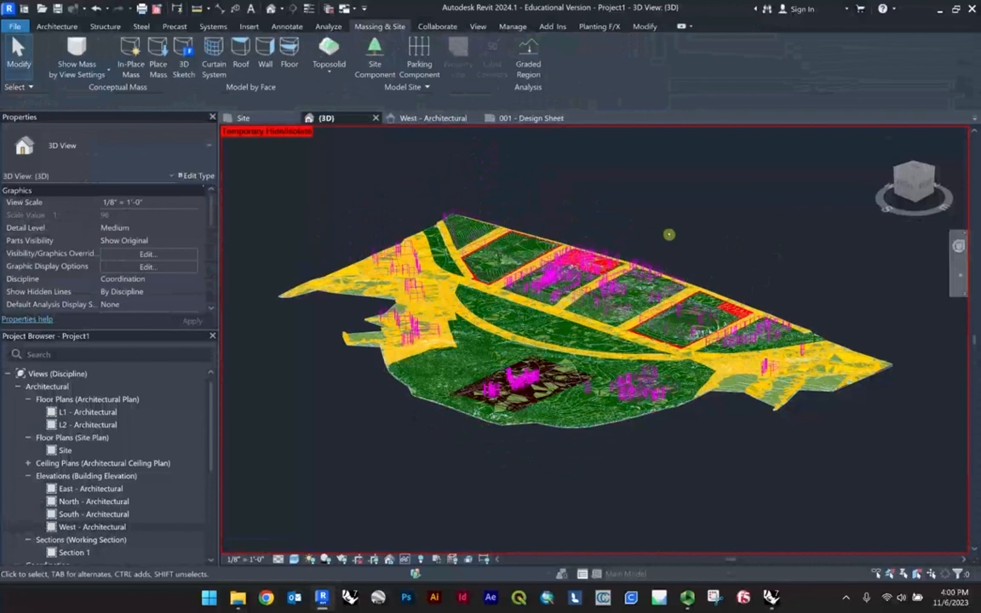
pyautogui.keyDown('shift'); pyautogui.moveTo(634, 277); pyautogui.dragTo(775, 272, button='middle'); pyautogui.keyUp('shift')
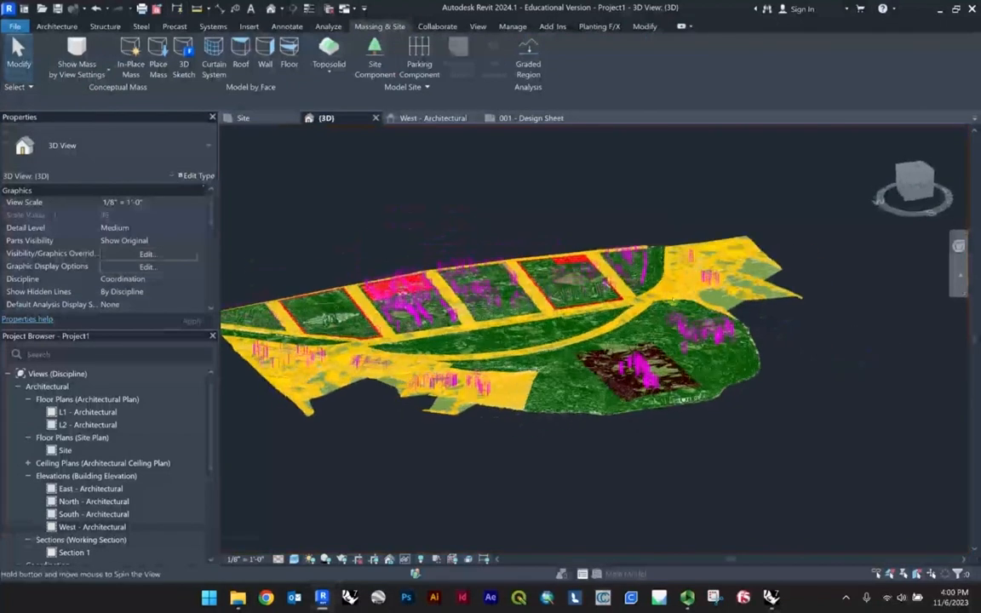
pyautogui.keyDown('shift'); pyautogui.moveTo(792, 328); pyautogui.dragTo(713, 430, button='middle'); pyautogui.keyUp('shift')
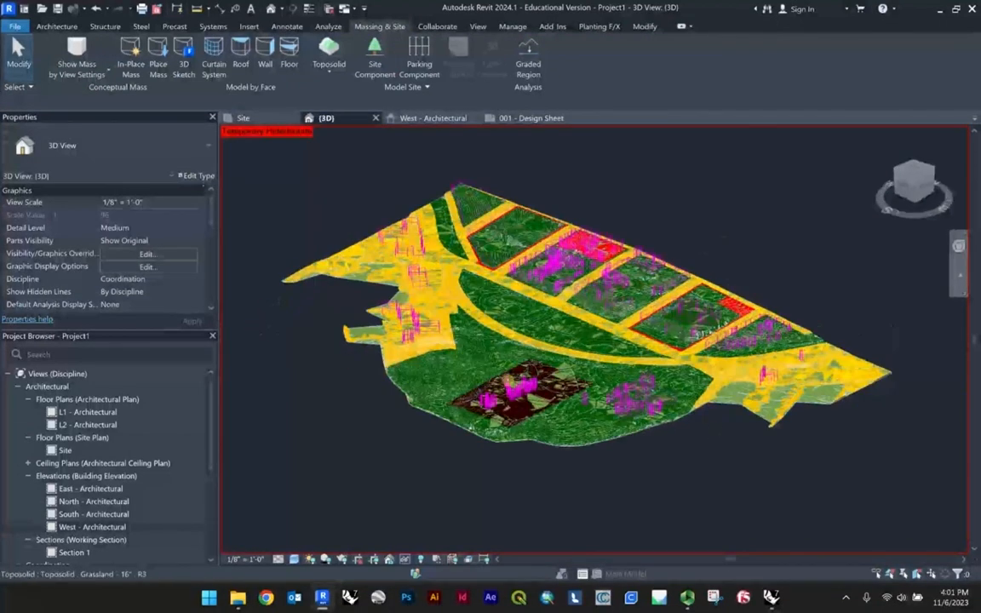
pyautogui.scroll(2, 634, 392)
pyautogui.scroll(-1, 664, 281)
pyautogui.click(667, 268)
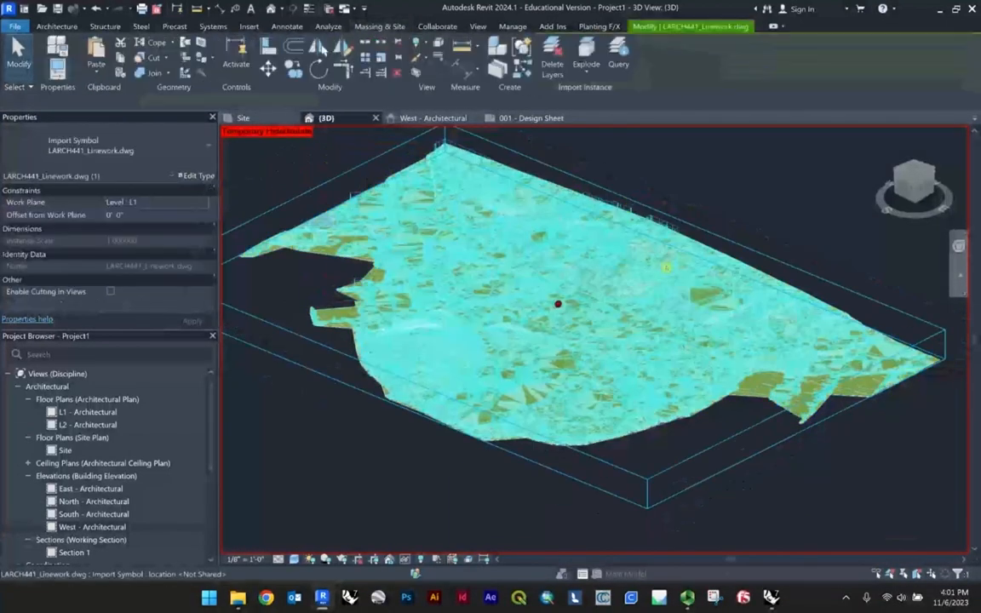
pyautogui.click(734, 192)
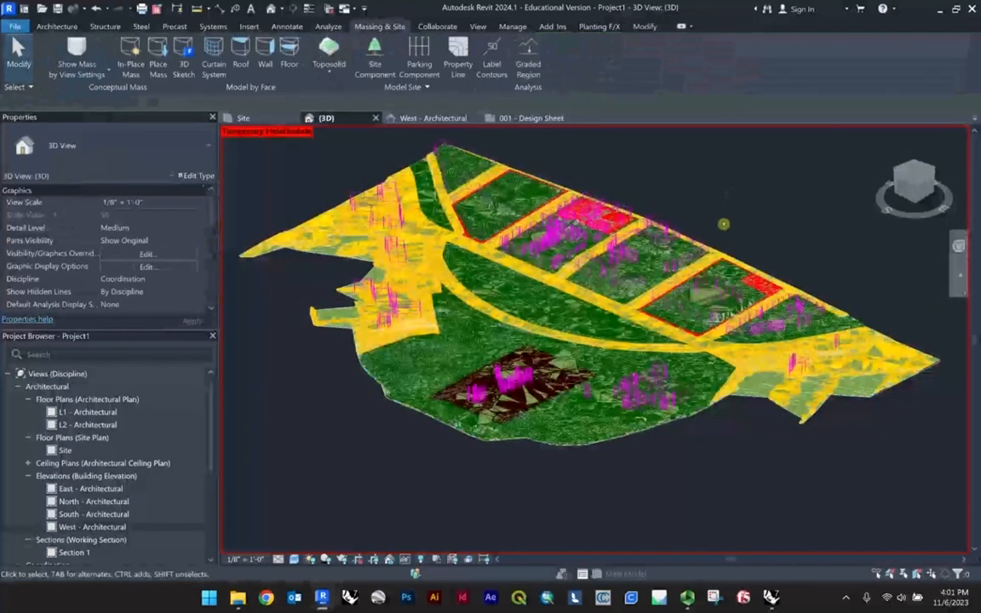
pyautogui.click(584, 187)
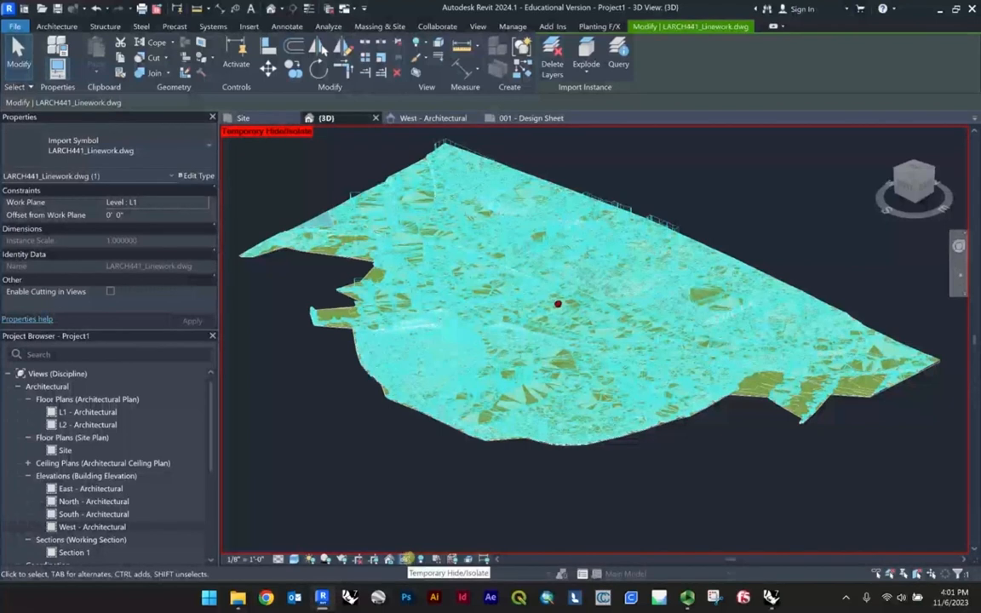
pyautogui.click(401, 459)
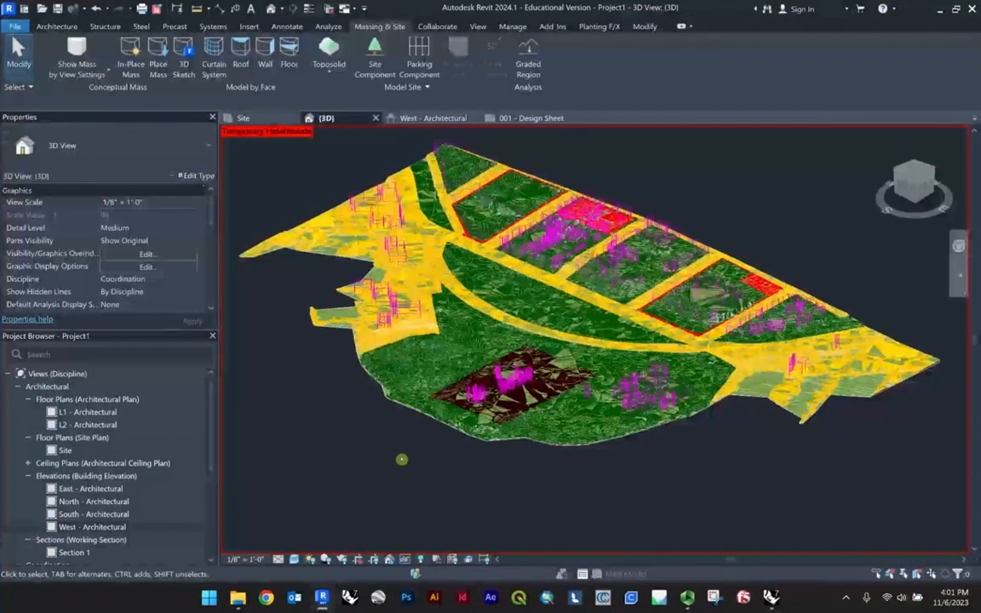
# Hide the LARCH441_Linework.dwg import in the 3D view and inspect the toposolid's surface and edge on its own.
pyautogui.press('v')
pyautogui.press('v')
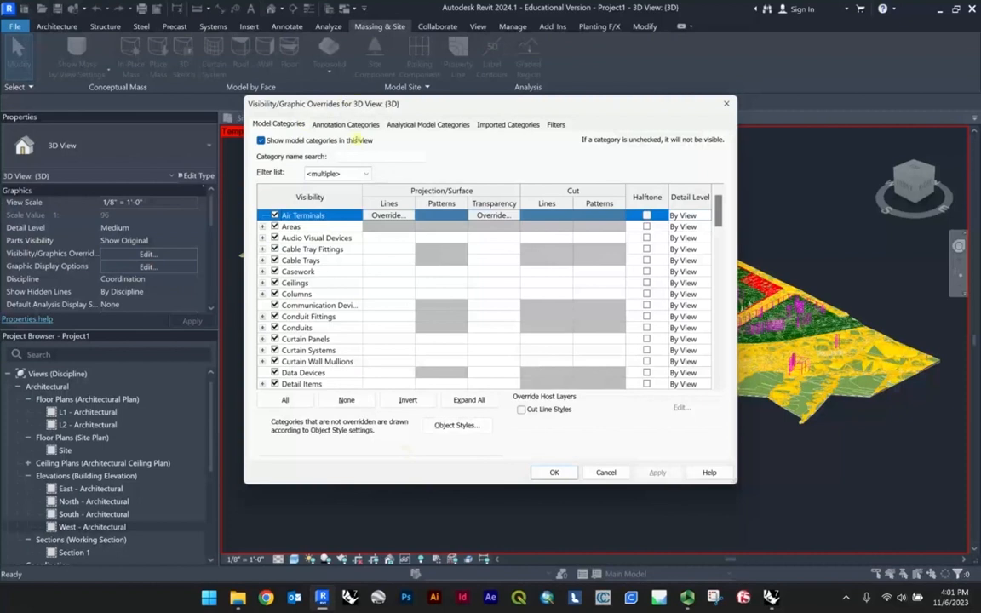
pyautogui.click(509, 124)
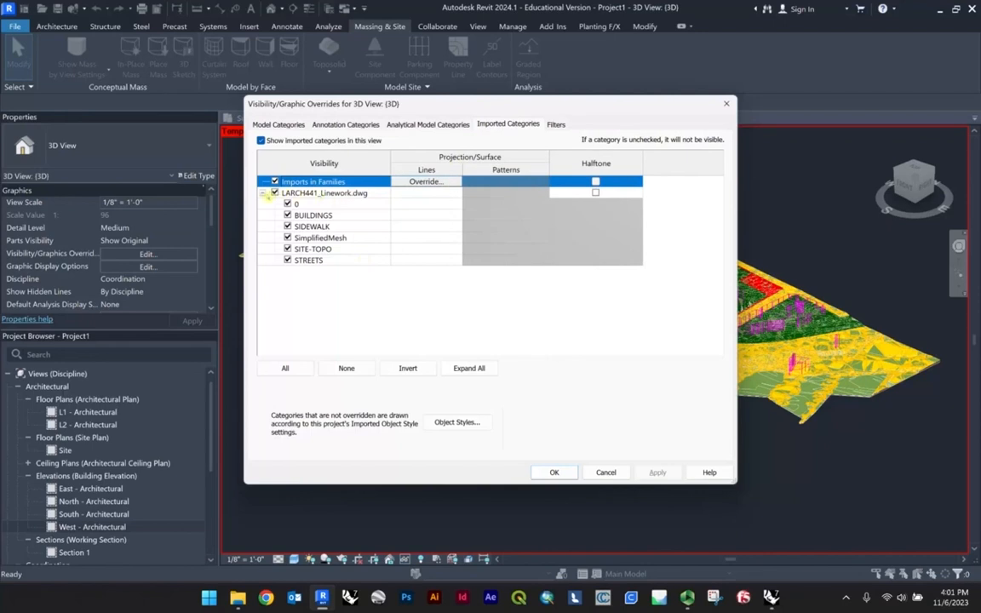
pyautogui.click(264, 193)
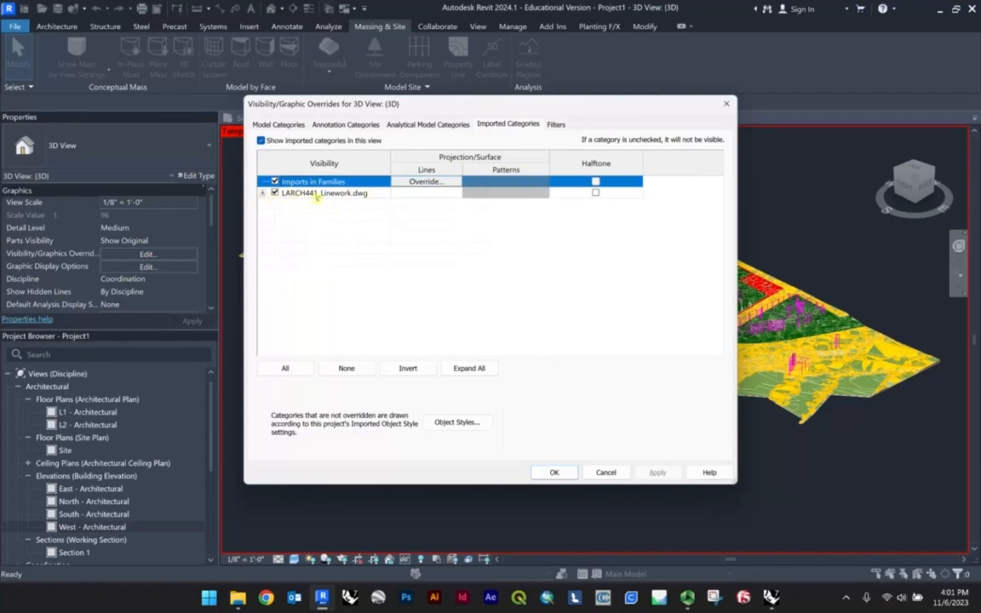
pyautogui.click(274, 193)
pyautogui.click(562, 473)
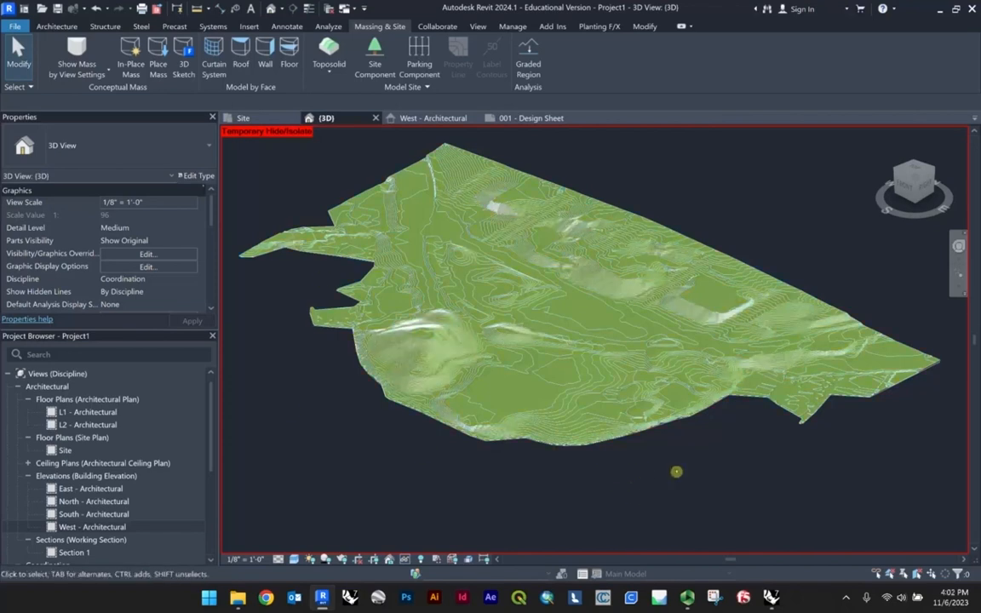
pyautogui.click(656, 247)
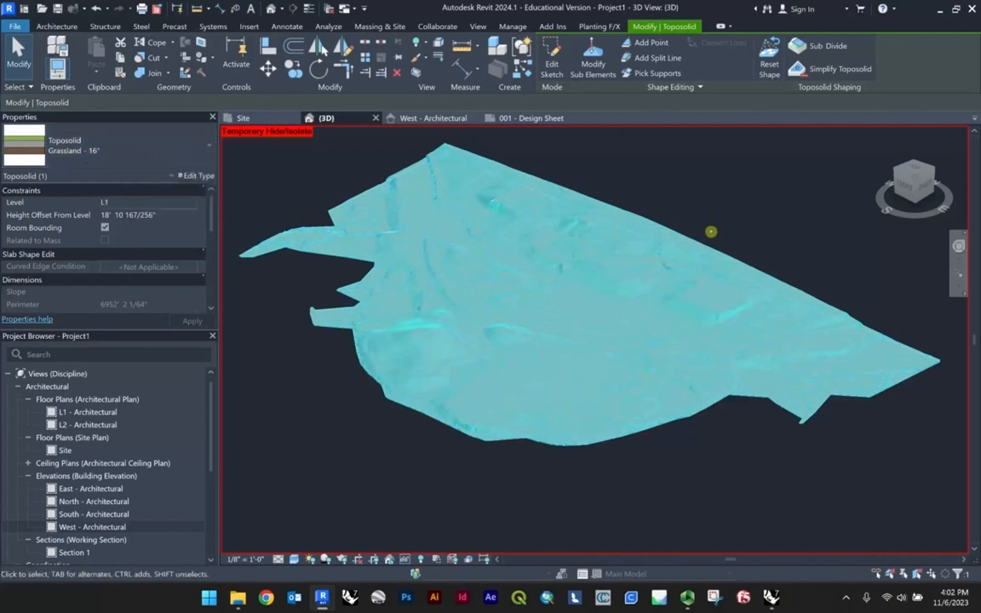
pyautogui.click(705, 188)
pyautogui.scroll(5, 703, 418)
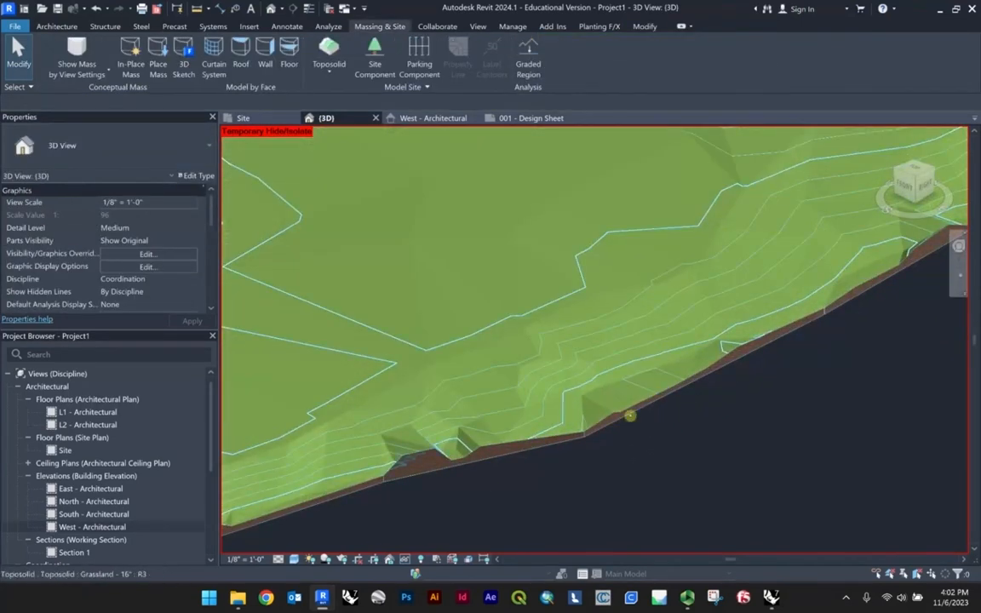
pyautogui.scroll(-6, 698, 475)
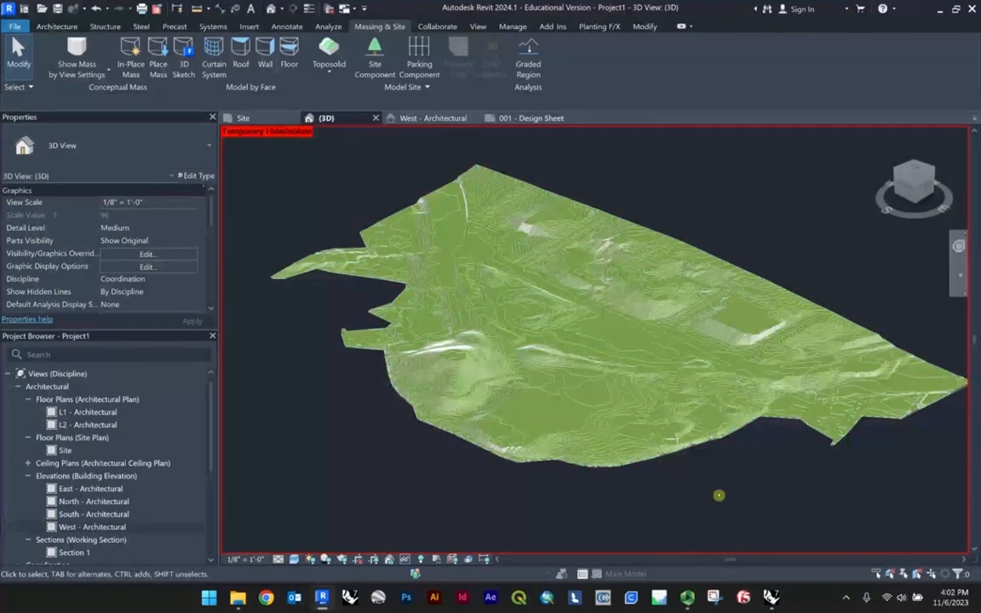
# Turn the visibility of the LARCH441_Linework.dwg import back on in the 3D view.
pyautogui.press('v')
pyautogui.press('v')
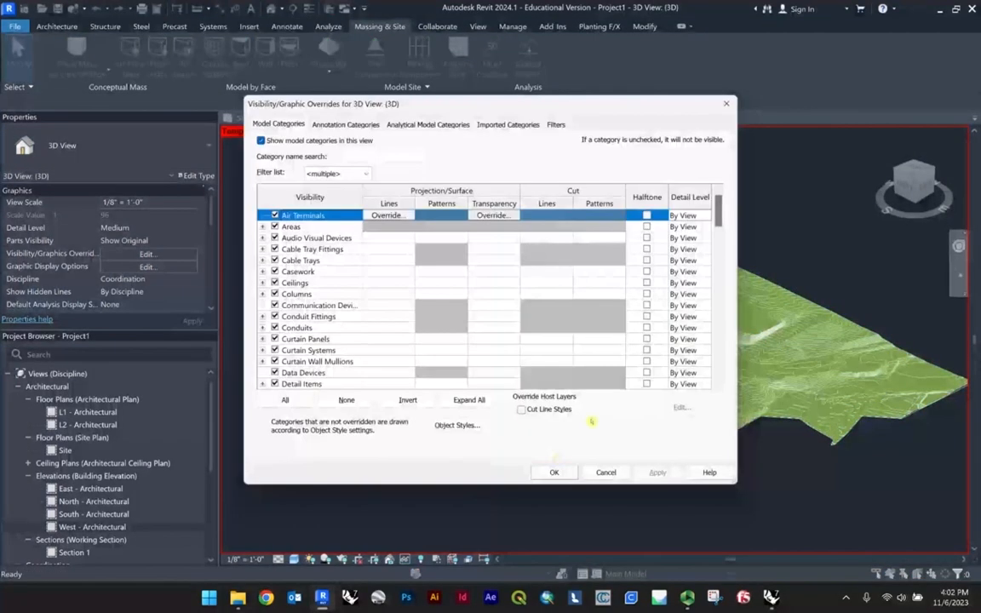
pyautogui.click(504, 125)
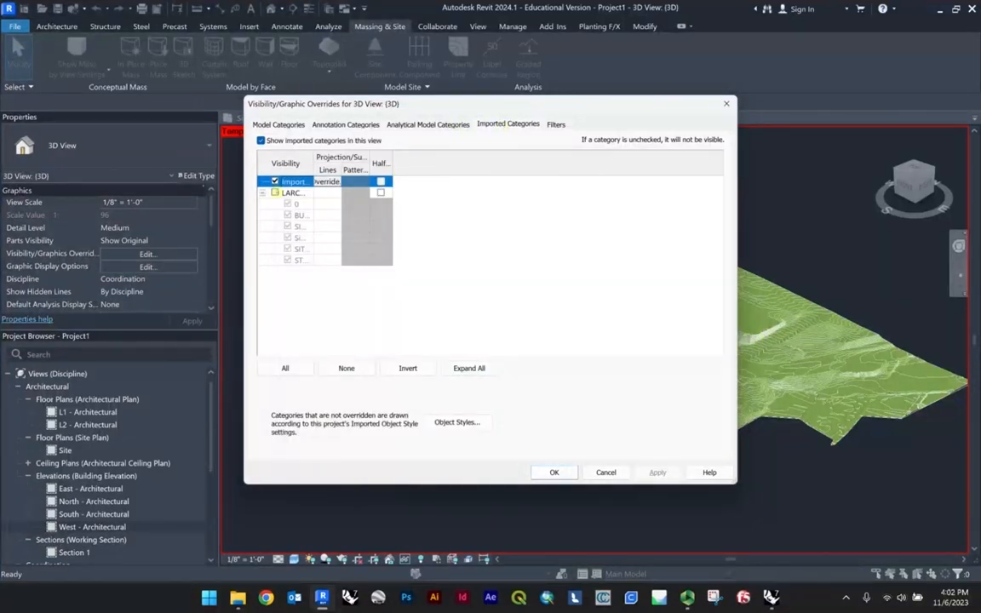
pyautogui.click(276, 193)
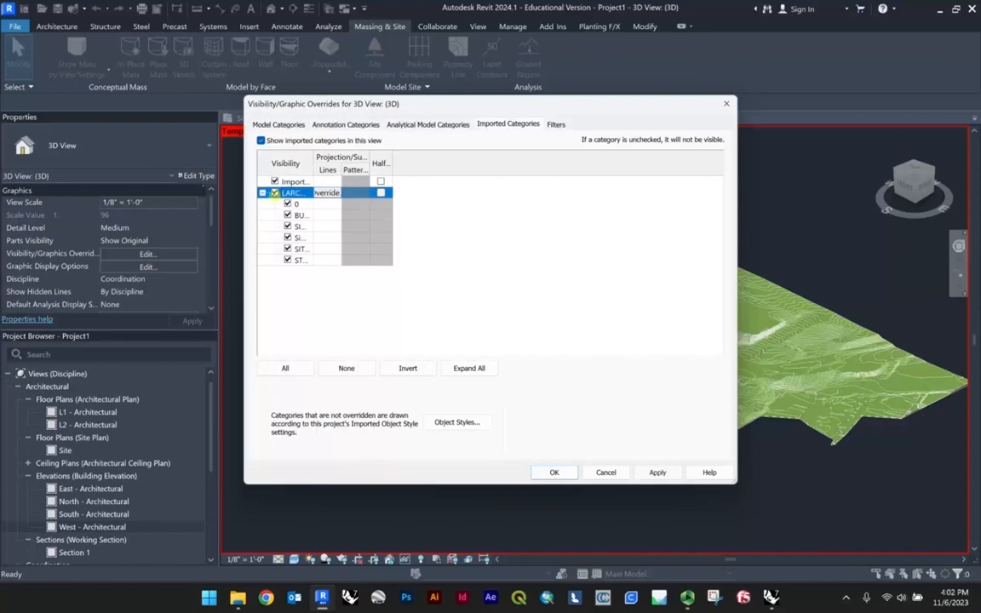
pyautogui.click(555, 472)
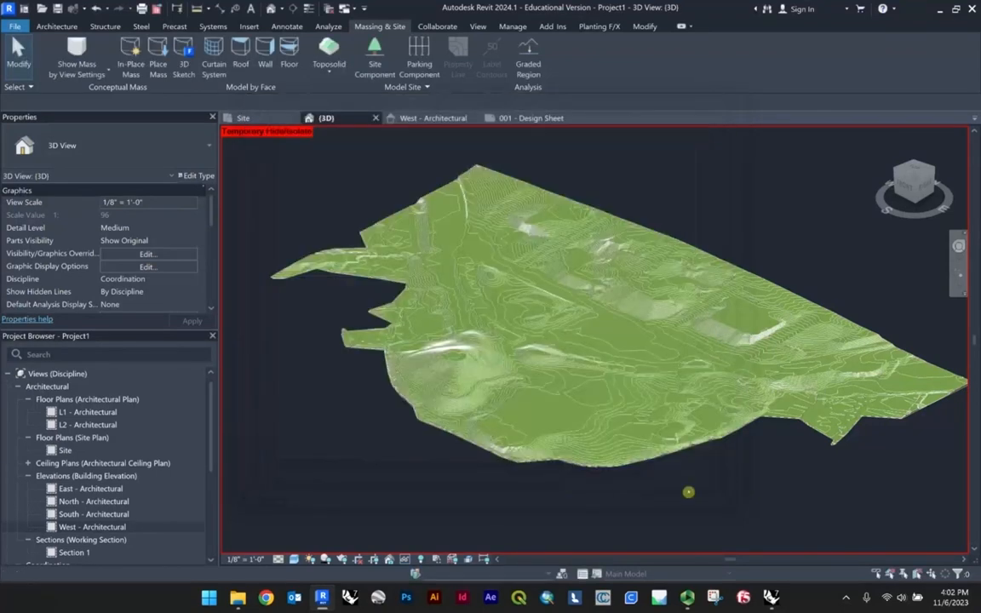
# Examine from several angles how the imported streets and building areas lie over the toposolid, selecting the toposolid for comparison.
pyautogui.scroll(3, 749, 239)
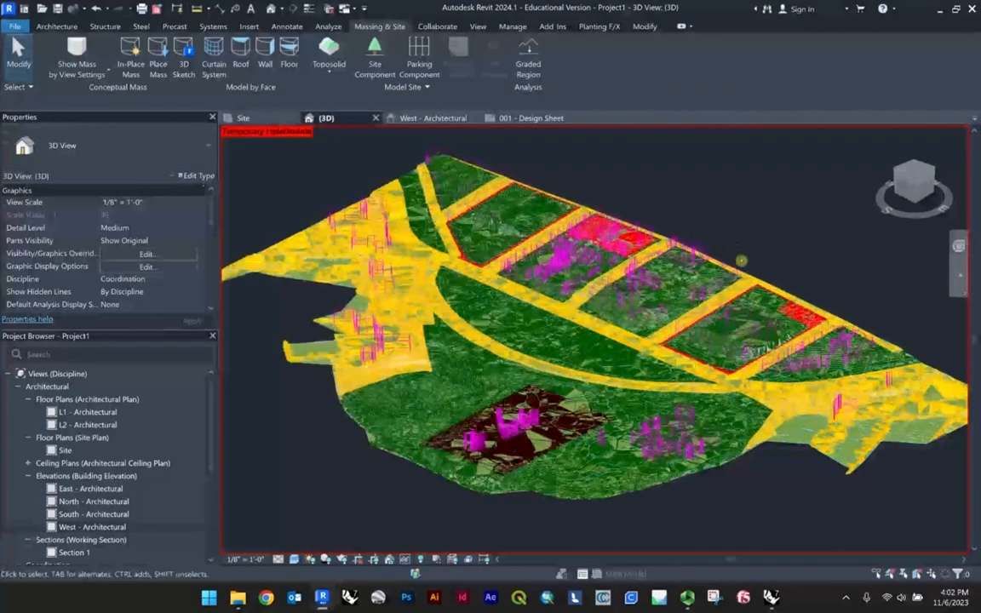
pyautogui.scroll(-2, 809, 162)
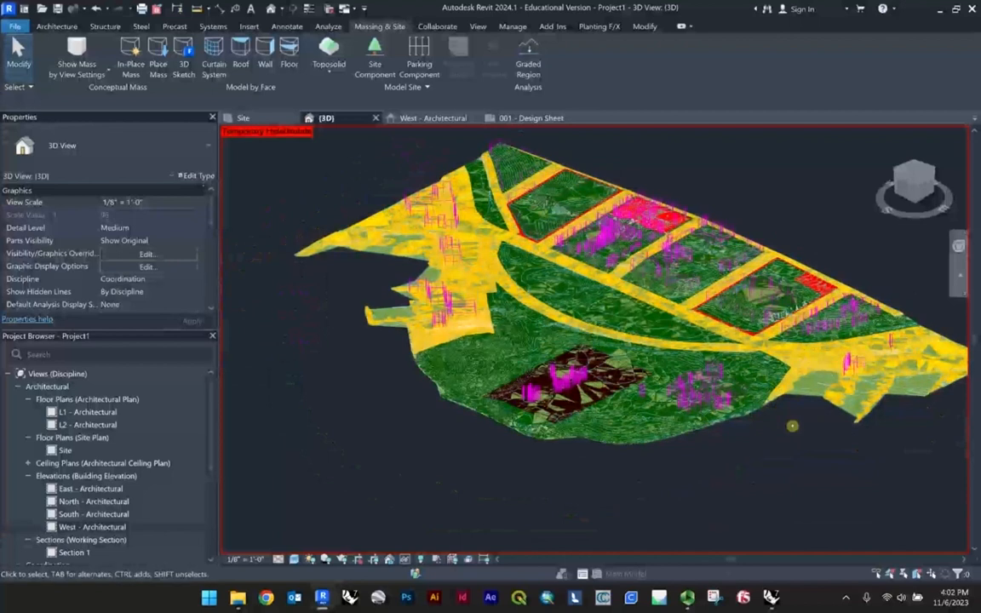
pyautogui.scroll(3, 572, 423)
pyautogui.scroll(2, 572, 423)
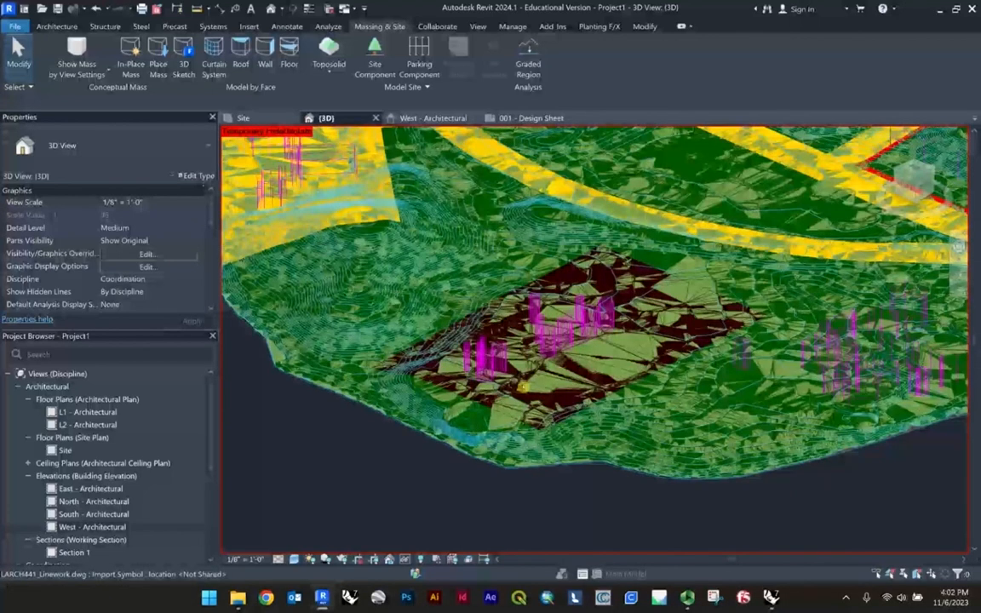
pyautogui.keyDown('shift'); pyautogui.moveTo(523, 387); pyautogui.dragTo(603, 314, button='middle'); pyautogui.keyUp('shift')
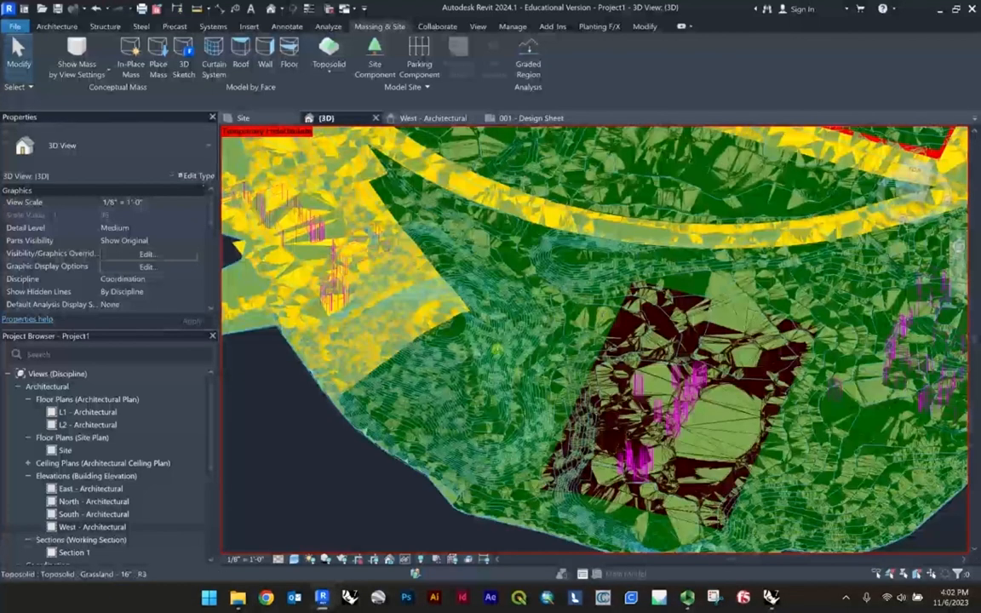
pyautogui.scroll(-2, 496, 350)
pyautogui.keyDown('shift'); pyautogui.moveTo(496, 349); pyautogui.dragTo(861, 364, button='middle'); pyautogui.keyUp('shift')
pyautogui.click(774, 368)
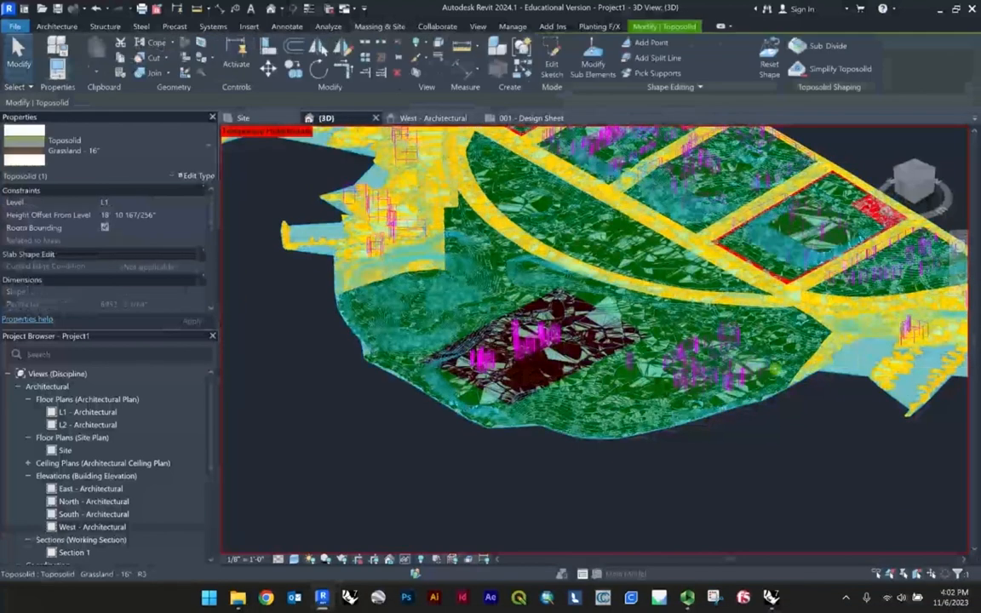
pyautogui.keyDown('shift'); pyautogui.moveTo(376, 396); pyautogui.dragTo(277, 346, button='middle'); pyautogui.keyUp('shift')
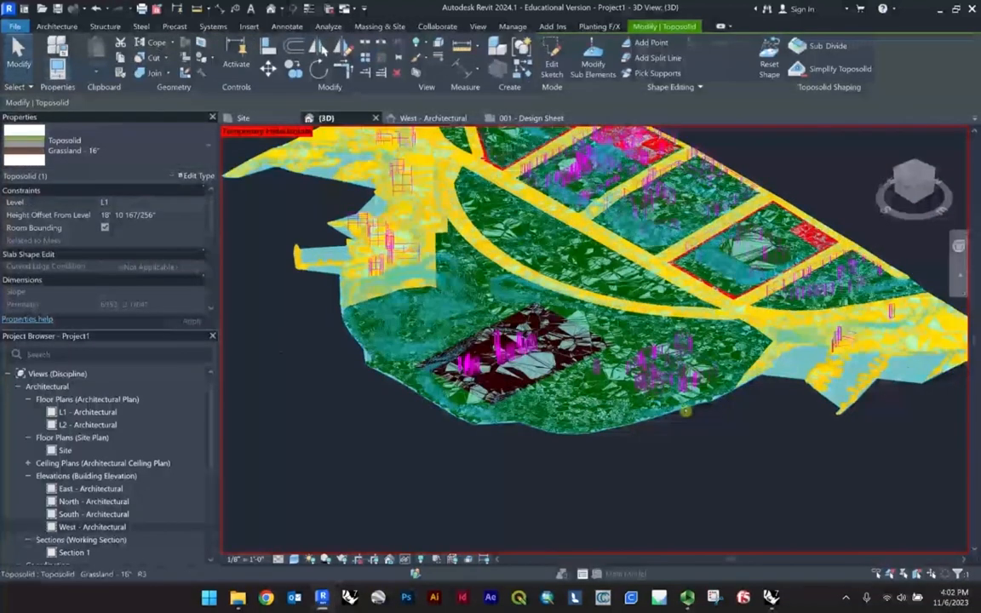
pyautogui.scroll(-1, 617, 371)
pyautogui.moveTo(572, 282); pyautogui.dragTo(569, 315, button='middle')
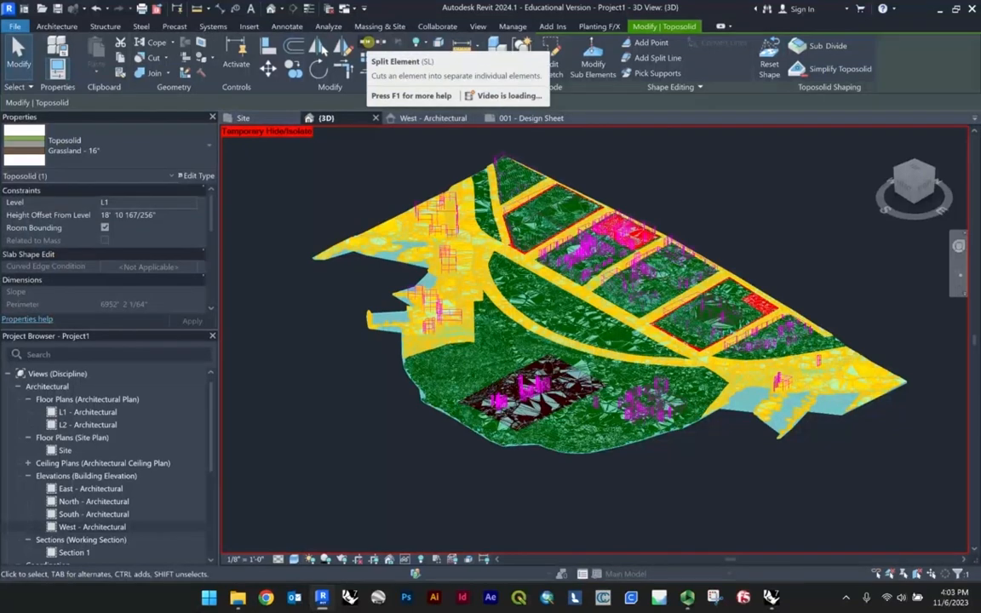
# Start a Split Element sketch on the Grassland - 16" toposolid and orient the view to the top with north up.
pyautogui.click(323, 49)
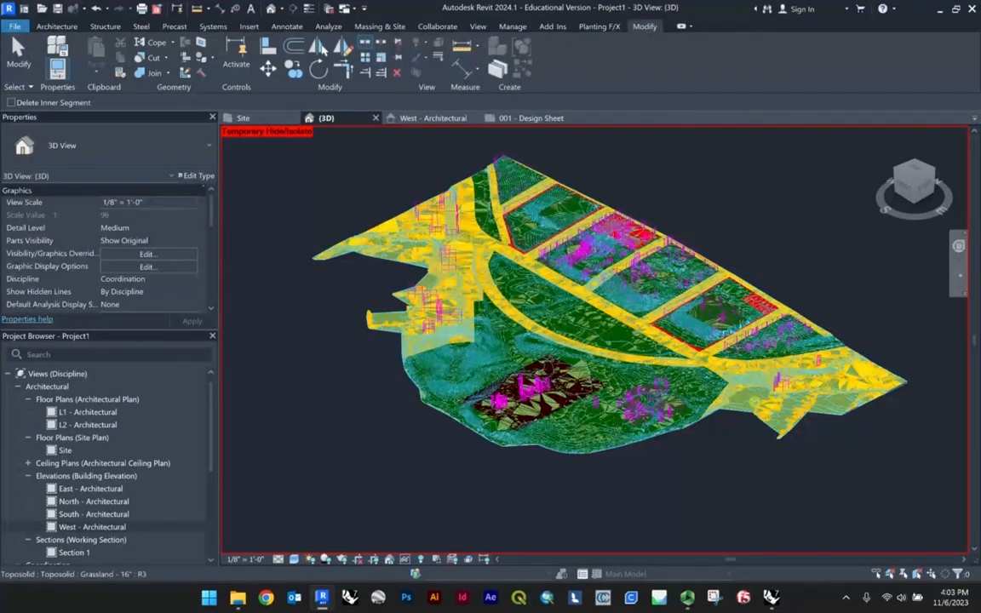
pyautogui.click(753, 403)
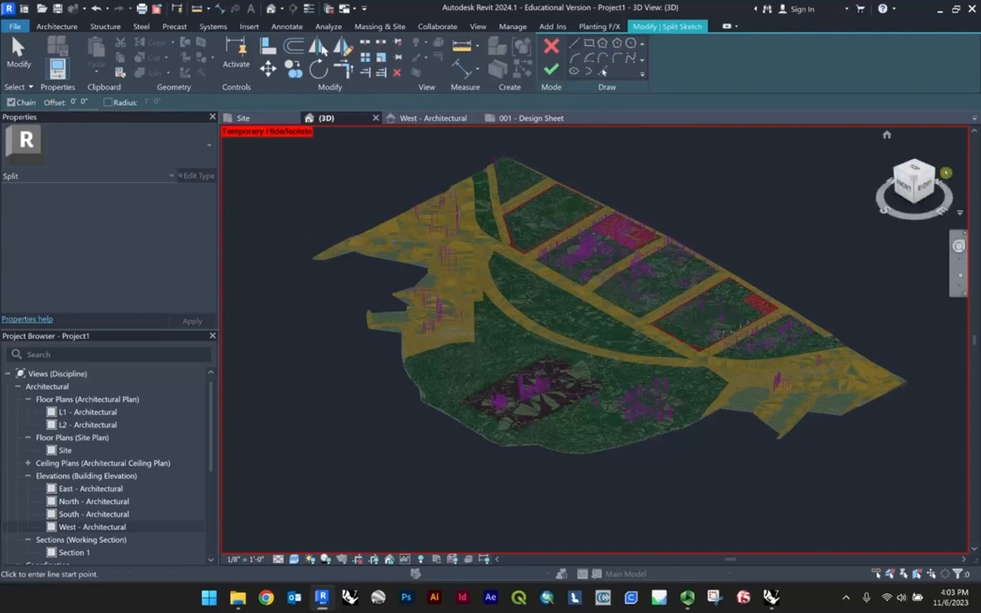
pyautogui.click(911, 170)
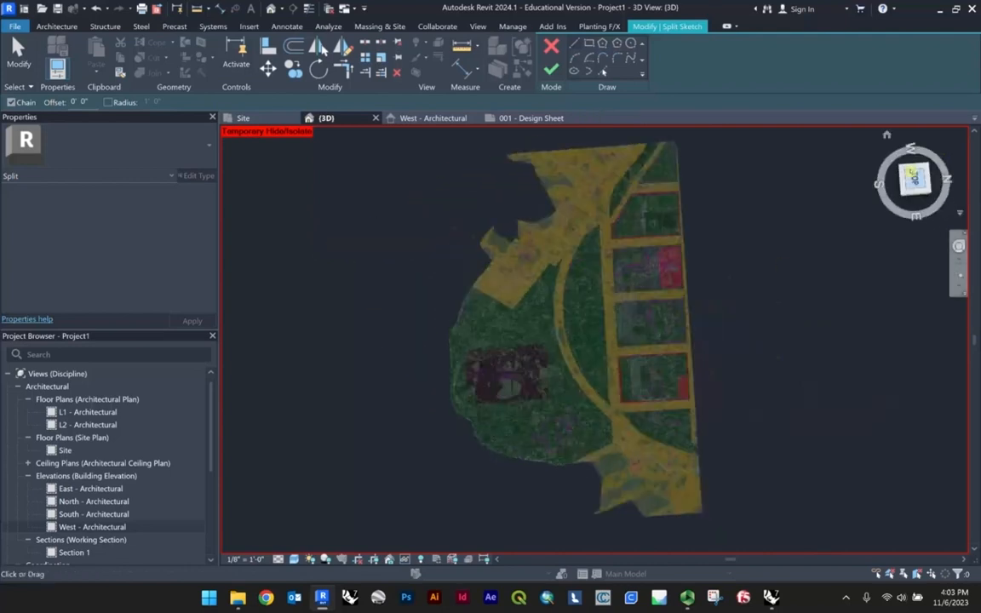
pyautogui.click(948, 134)
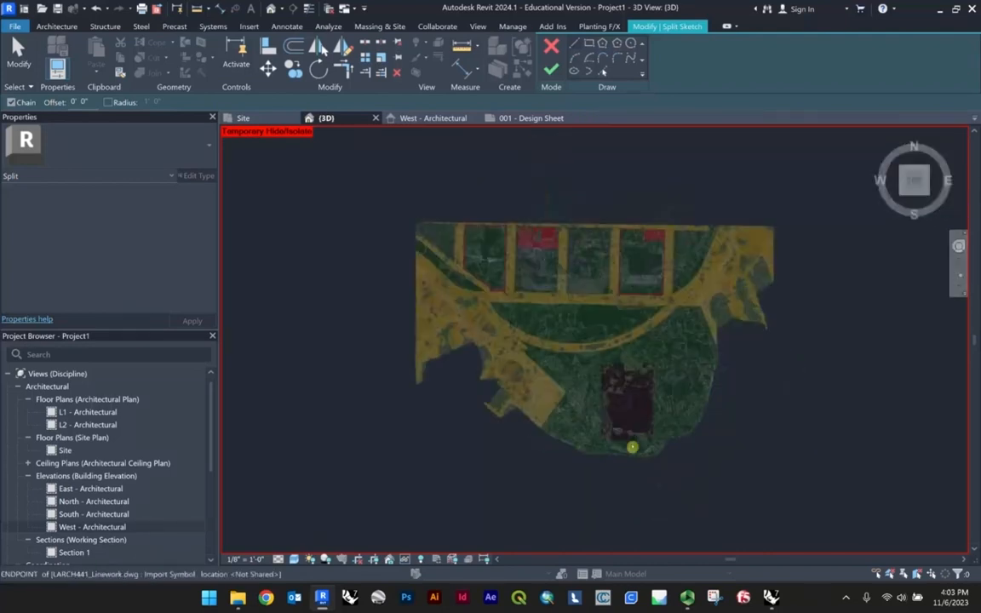
pyautogui.scroll(6, 669, 452)
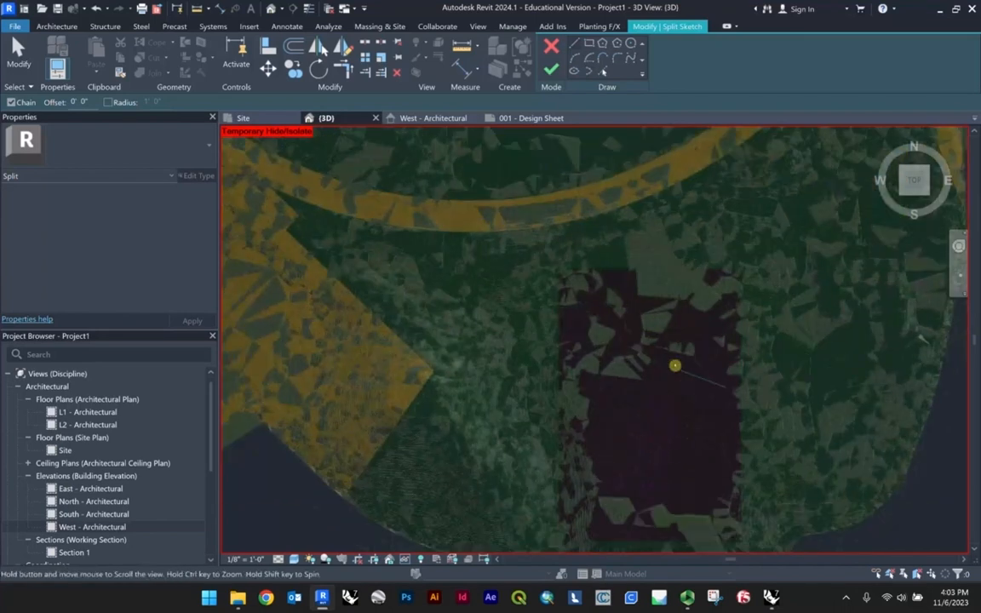
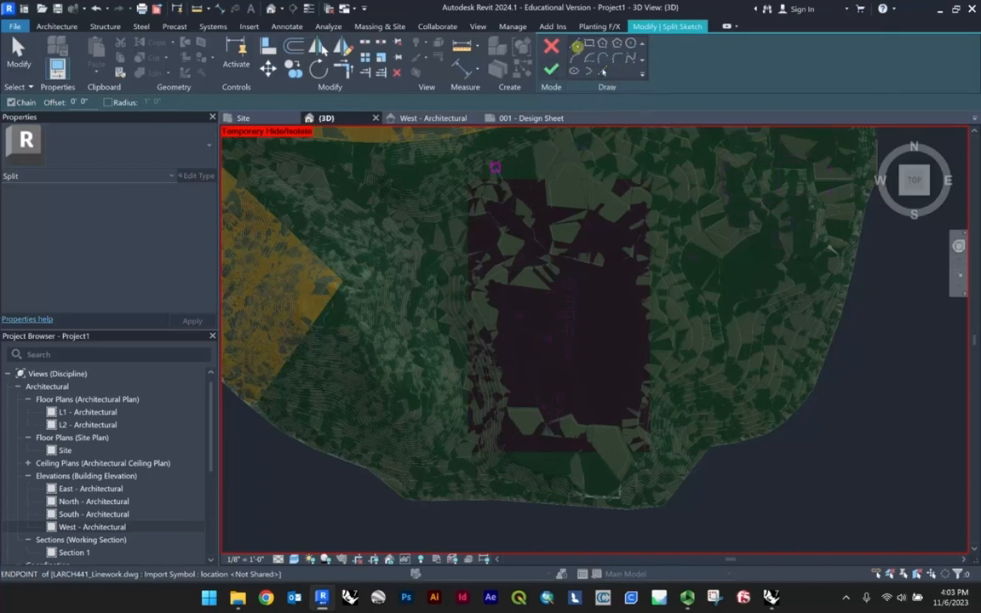
# Sketch a straight split line about 296 feet long along the north edge of the dark rectangular area, from its northwest to northeast corner.
pyautogui.press('Escape')
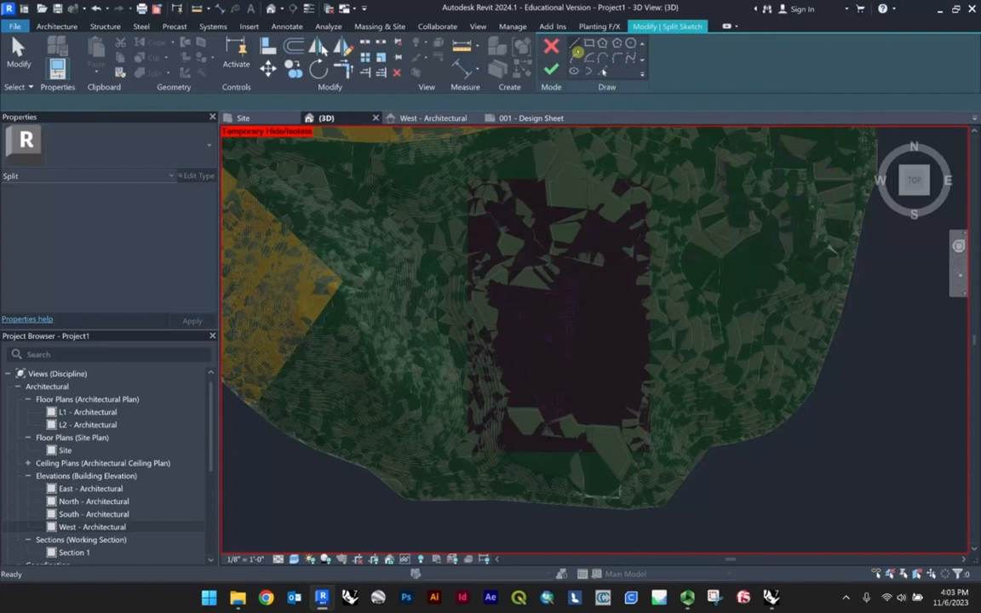
pyautogui.click(577, 47)
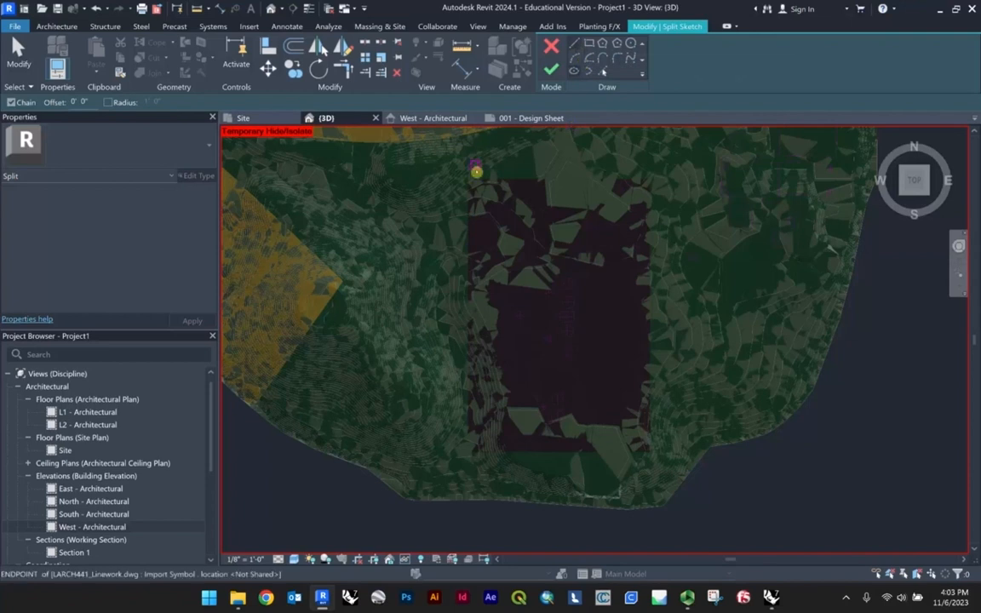
pyautogui.scroll(3, 476, 172)
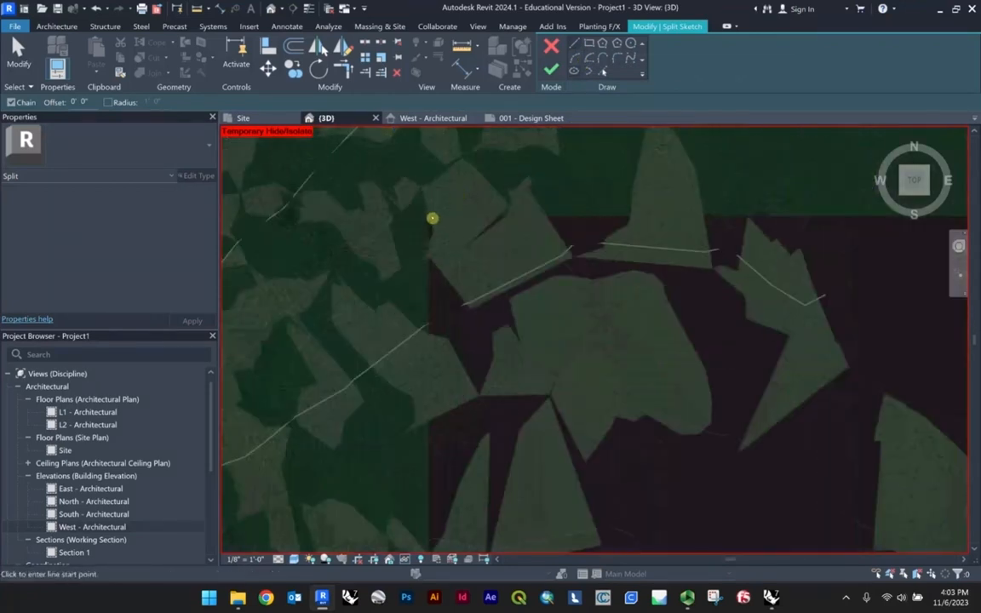
pyautogui.scroll(1, 431, 218)
pyautogui.click(427, 219)
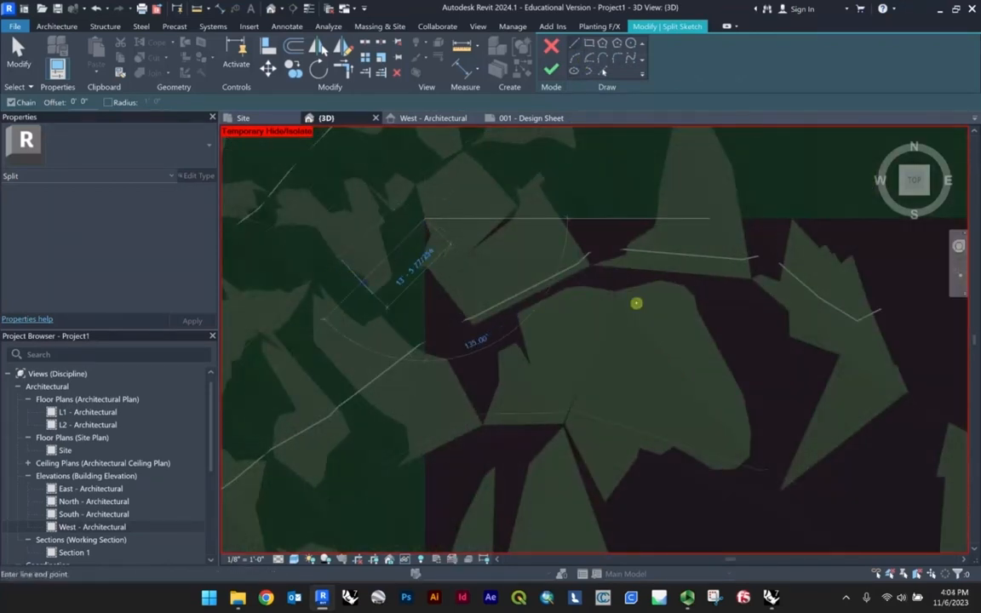
pyautogui.scroll(-2, 599, 312)
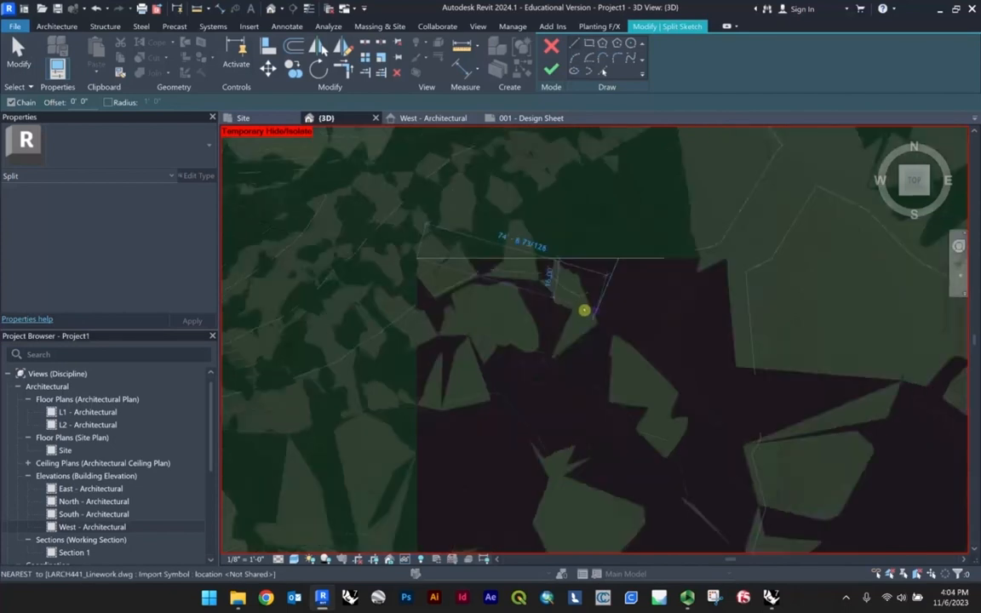
pyautogui.scroll(-2, 584, 310)
pyautogui.scroll(-2, 554, 289)
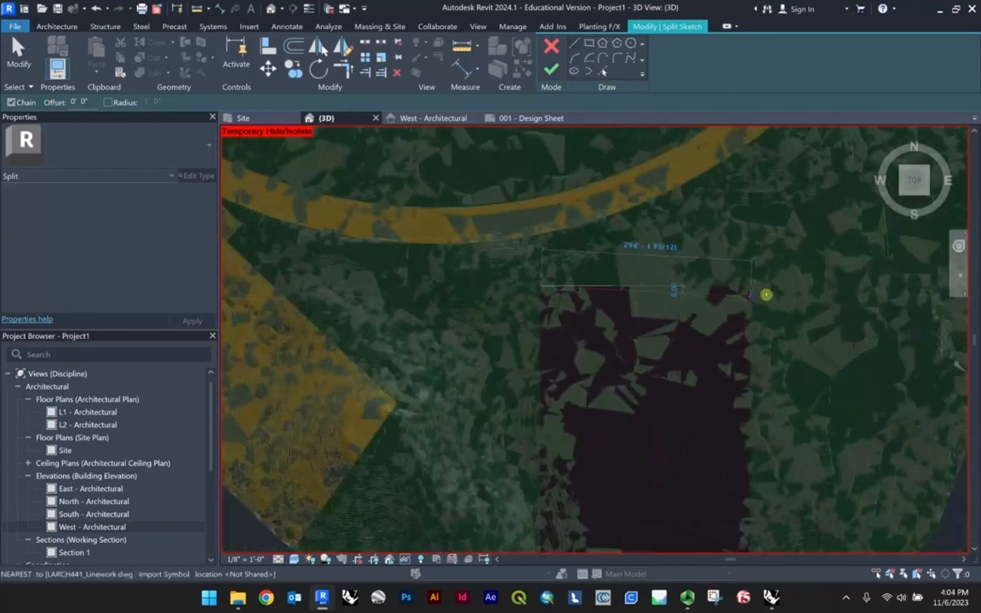
pyautogui.scroll(6, 765, 294)
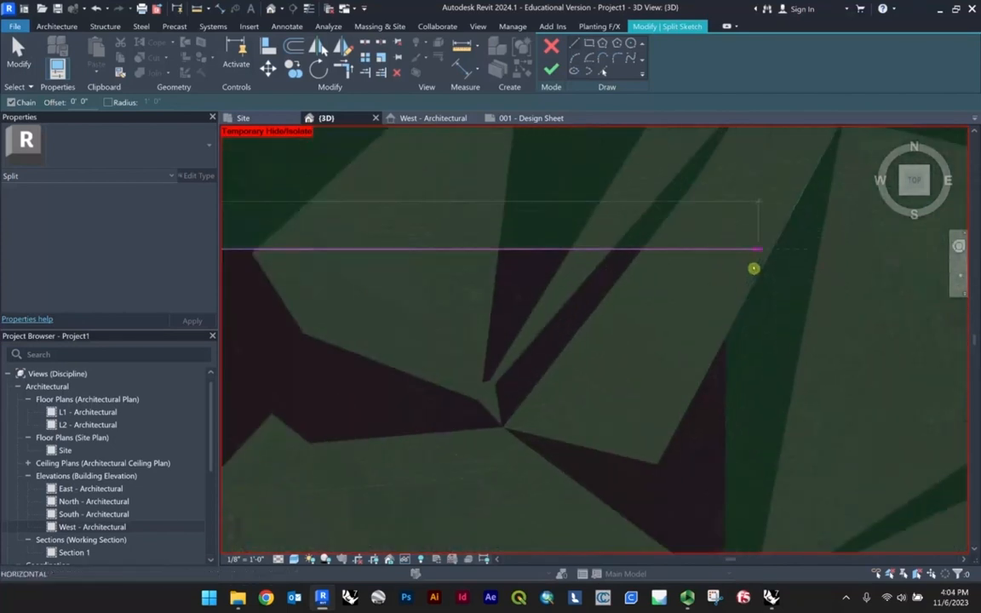
pyautogui.scroll(1, 722, 255)
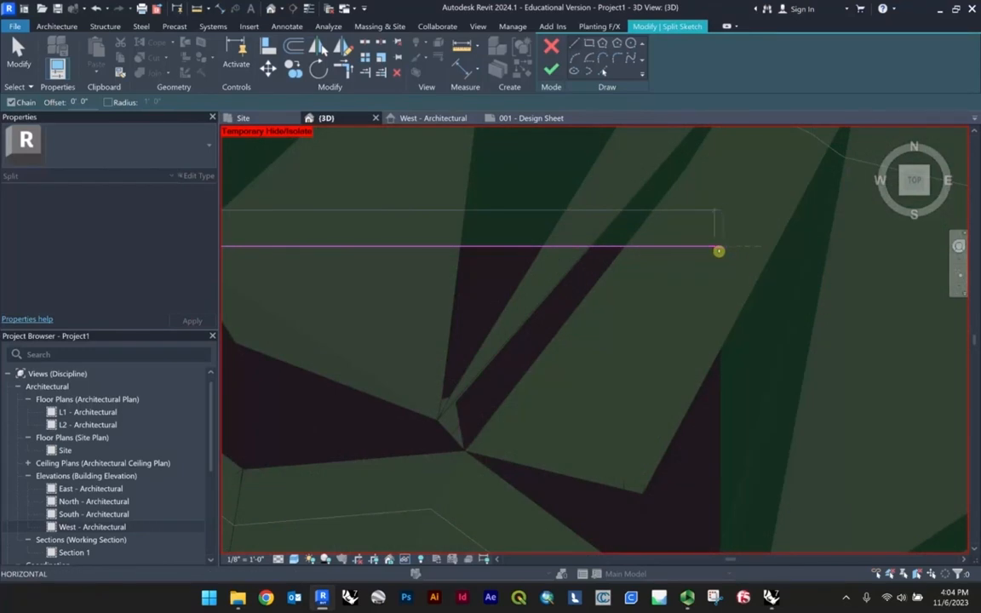
# Continue the split sketch with a straight line down the east edge of the dark rectangular area to its southeast corner.
pyautogui.scroll(-2, 636, 205)
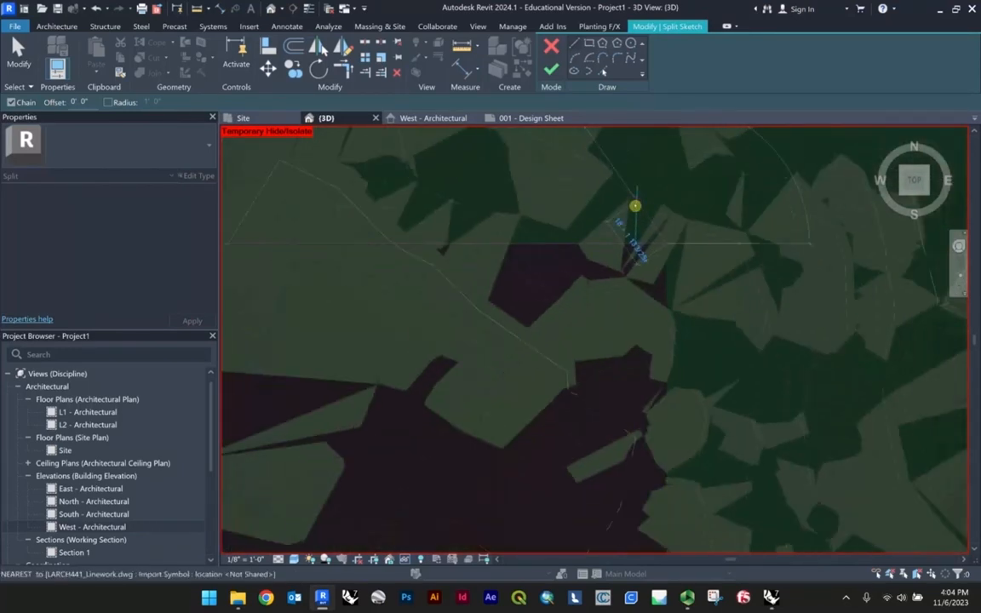
pyautogui.scroll(-5, 682, 279)
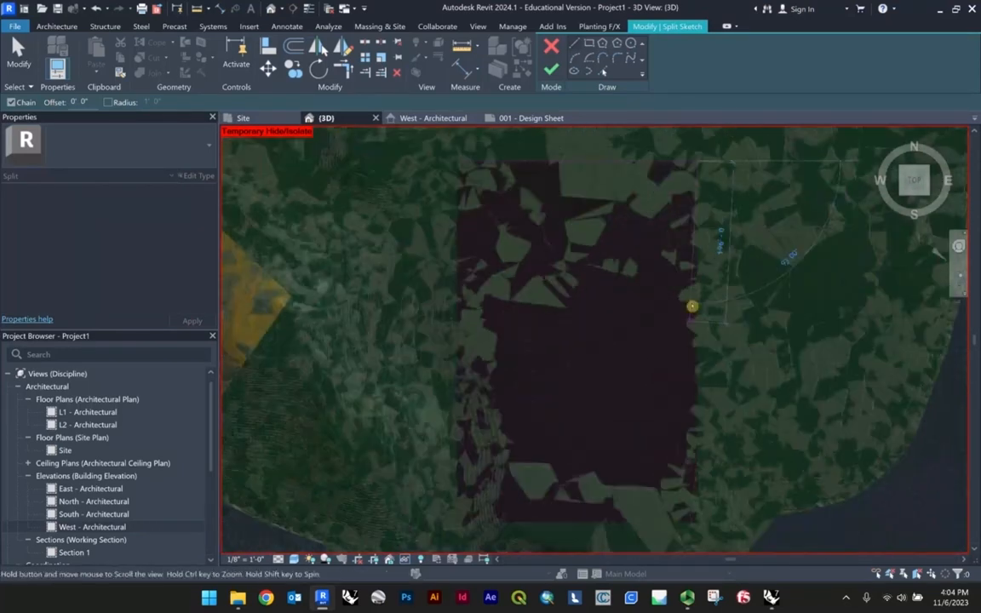
pyautogui.scroll(6, 694, 281)
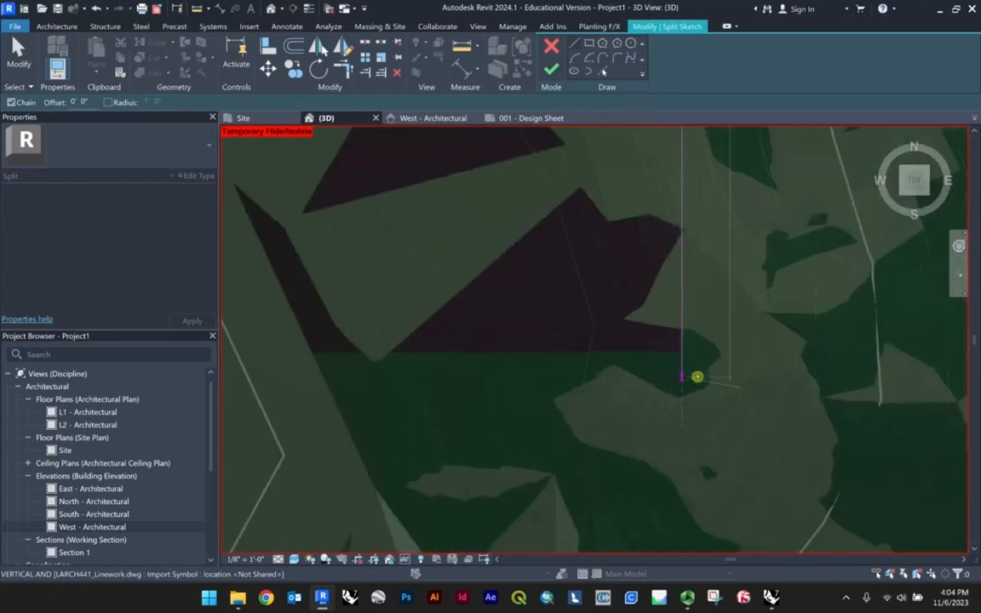
pyautogui.click(680, 346)
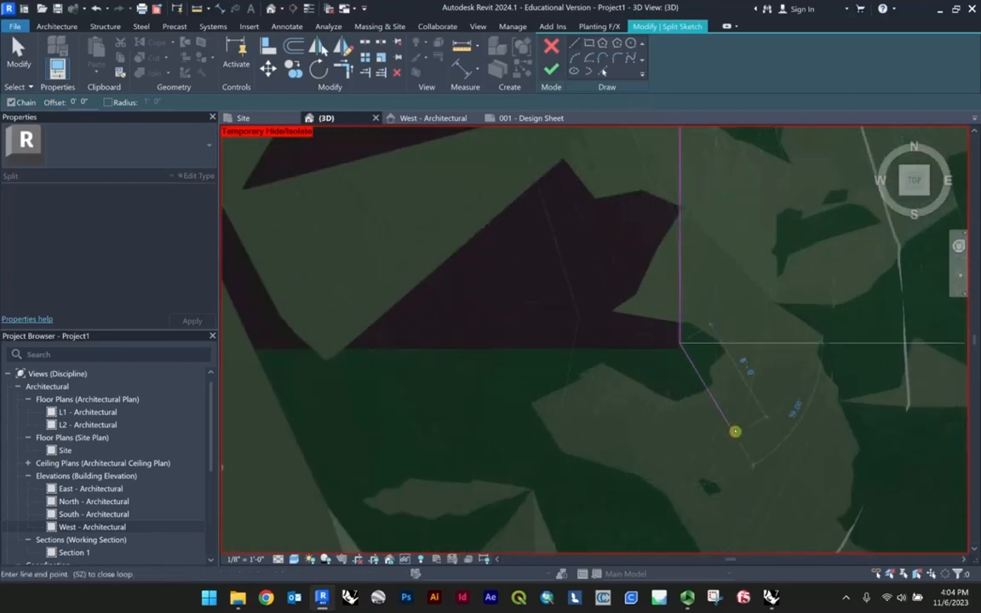
pyautogui.click(733, 429)
# Sketch a horizontal split line along the south edge of the rectangular area, from its southeast to southwest corner.
pyautogui.scroll(-4, 807, 442)
pyautogui.moveTo(385, 407); pyautogui.dragTo(887, 378, button='middle')
pyautogui.moveTo(310, 385); pyautogui.dragTo(721, 426, button='middle')
pyautogui.scroll(2, 615, 416)
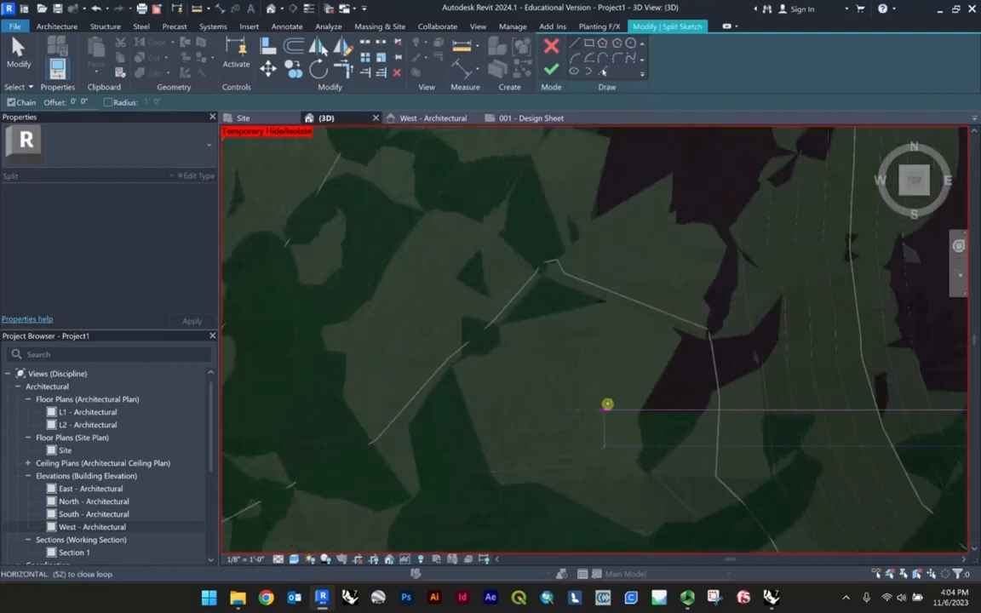
pyautogui.click(607, 407)
# Close the split outline with a line up the west edge, joining the start point at the northwest corner.
pyautogui.scroll(-4, 639, 362)
pyautogui.moveTo(656, 279); pyautogui.dragTo(609, 611, button='middle')
pyautogui.scroll(-4, 598, 260)
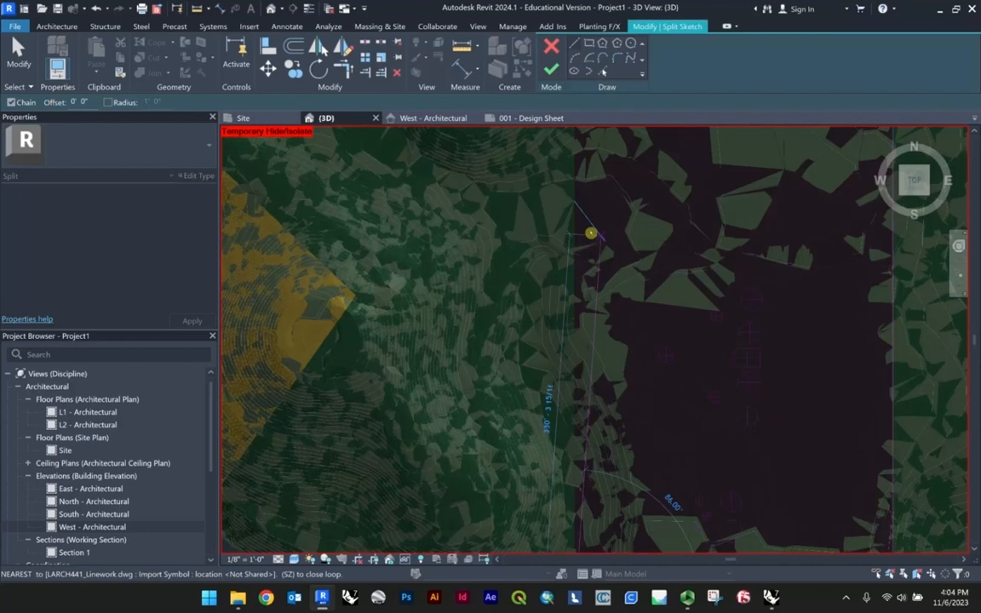
pyautogui.moveTo(587, 256)
pyautogui.mouseDown(button='middle')
pyautogui.moveTo(583, 330)
pyautogui.moveTo(557, 368)
pyautogui.mouseUp(button='middle')
pyautogui.scroll(4, 552, 322)
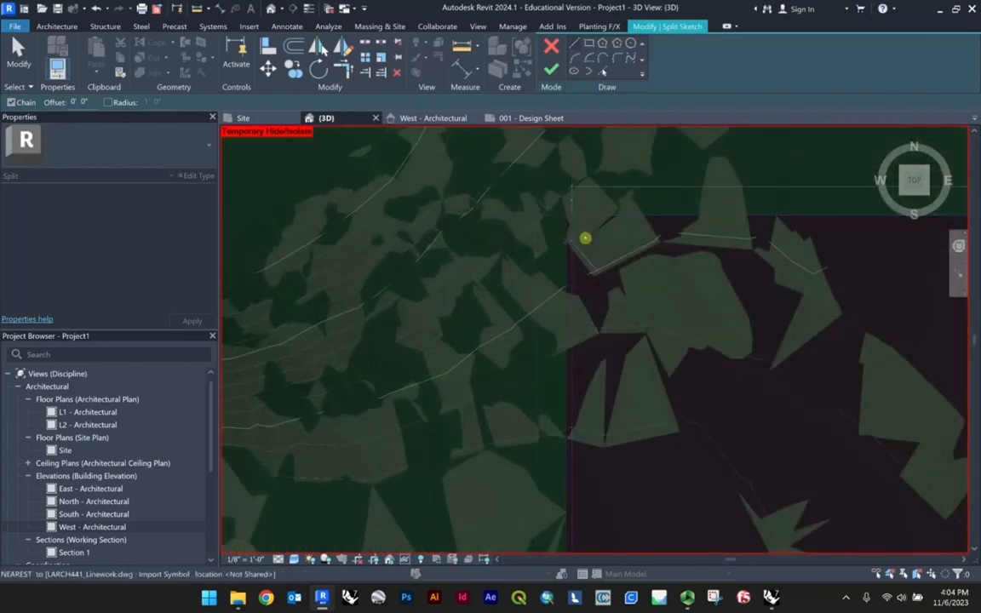
pyautogui.scroll(3, 584, 237)
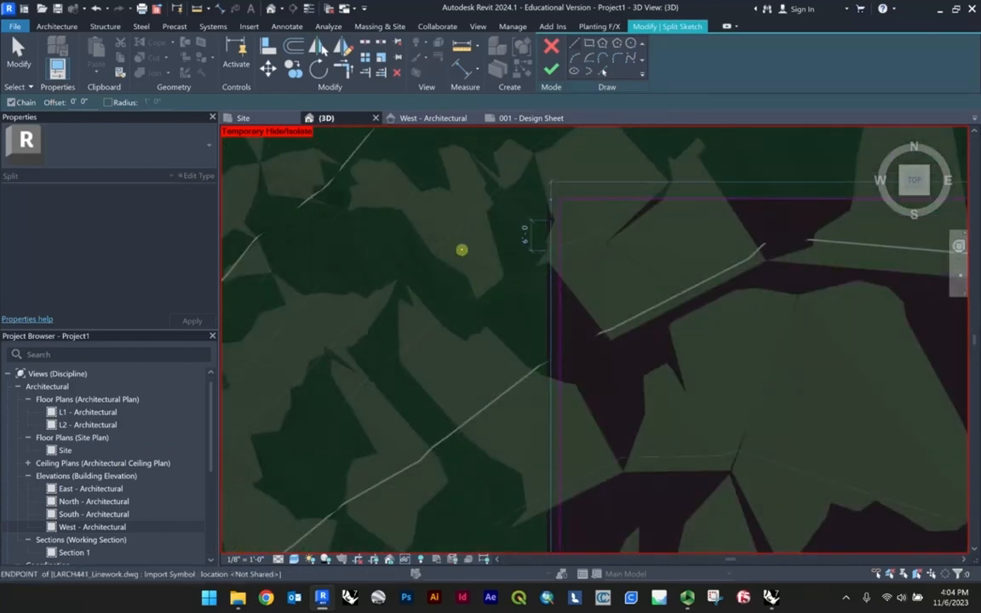
pyautogui.scroll(-4, 425, 275)
pyautogui.moveTo(561, 372); pyautogui.dragTo(586, 267, button='middle')
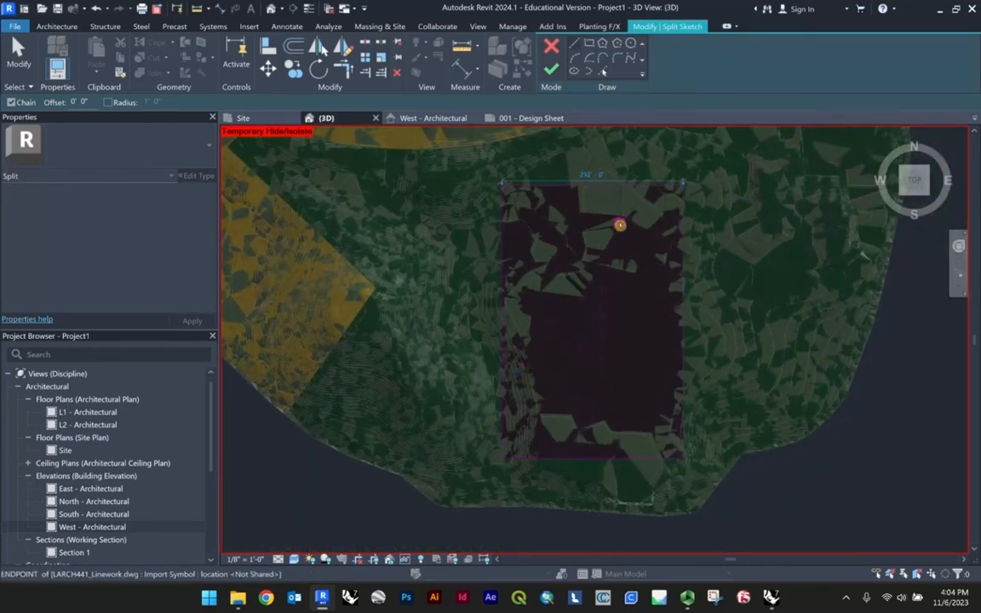
# Check the closed rectangular outline, finish the split sketch and dismiss the warning.
pyautogui.scroll(2, 620, 224)
pyautogui.scroll(-1, 643, 330)
pyautogui.moveTo(643, 330); pyautogui.dragTo(644, 294, button='middle')
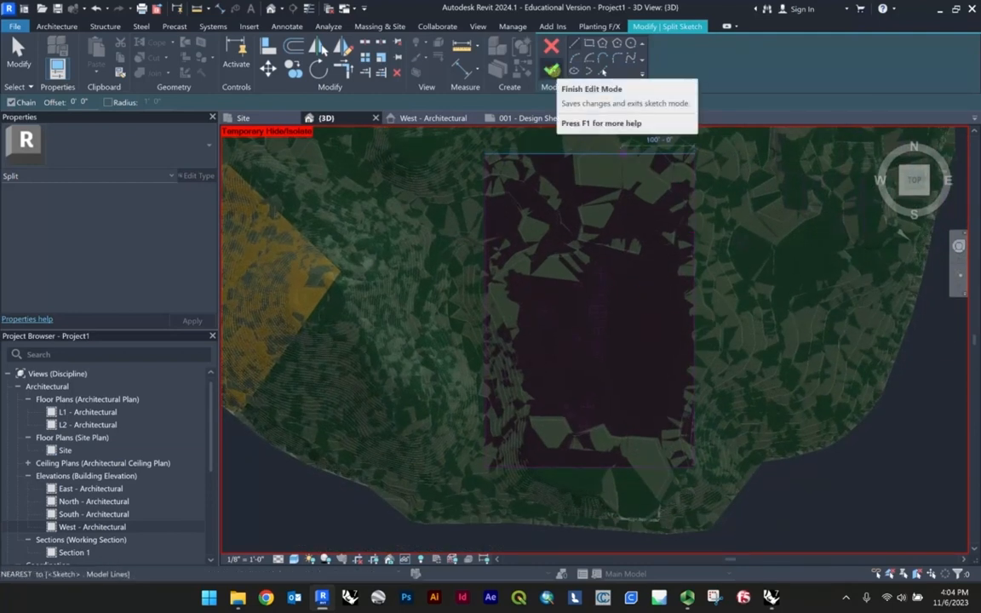
pyautogui.click(552, 71)
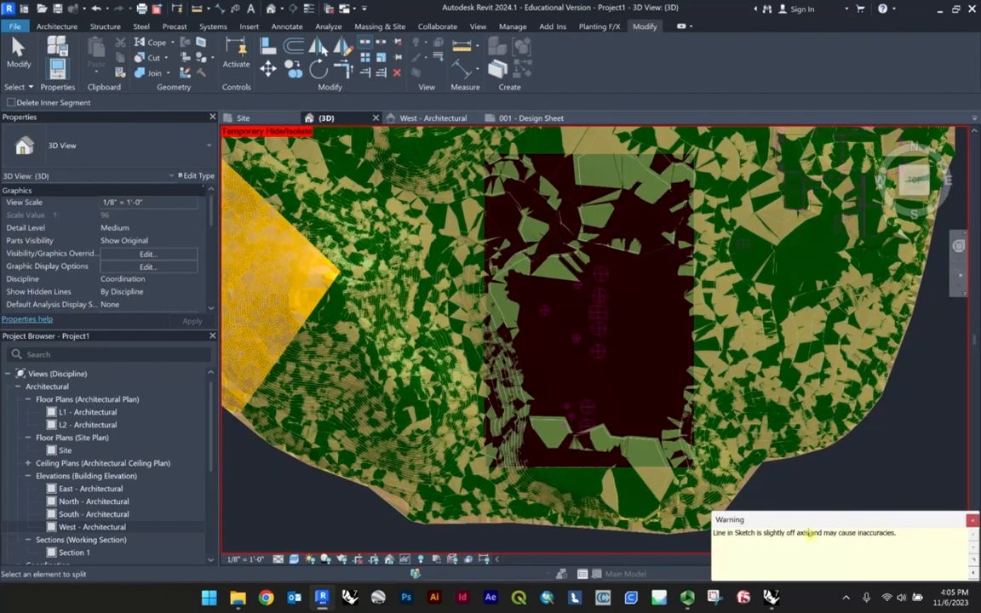
pyautogui.click(973, 520)
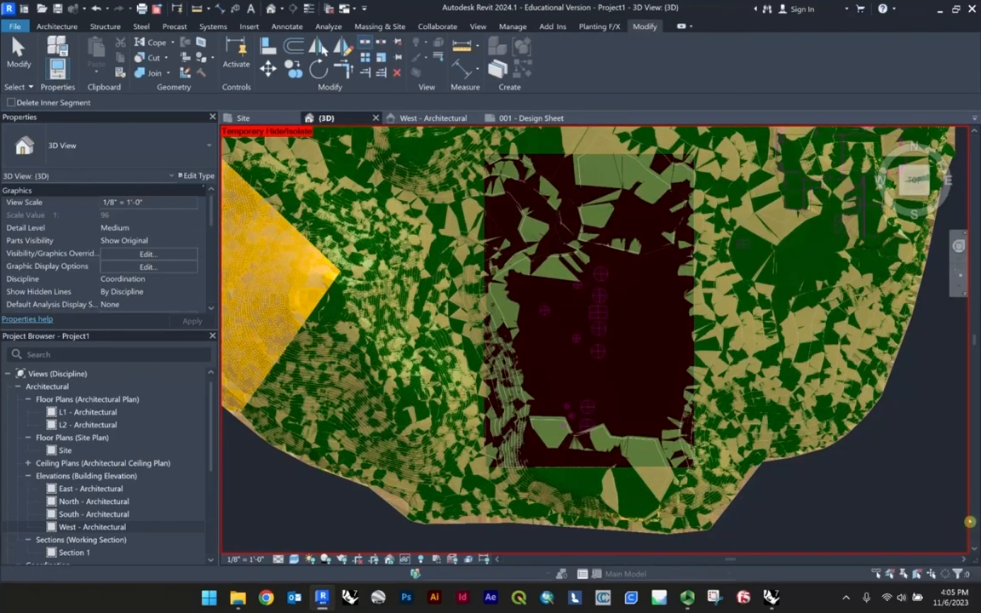
# Leave the split command and turn off the visibility of the LARCH441_Linework.dwg import in the 3D view.
pyautogui.keyDown('shift'); pyautogui.moveTo(724, 349); pyautogui.dragTo(573, 163, button='middle'); pyautogui.keyUp('shift')
pyautogui.moveTo(525, 298); pyautogui.dragTo(722, 394, button='middle')
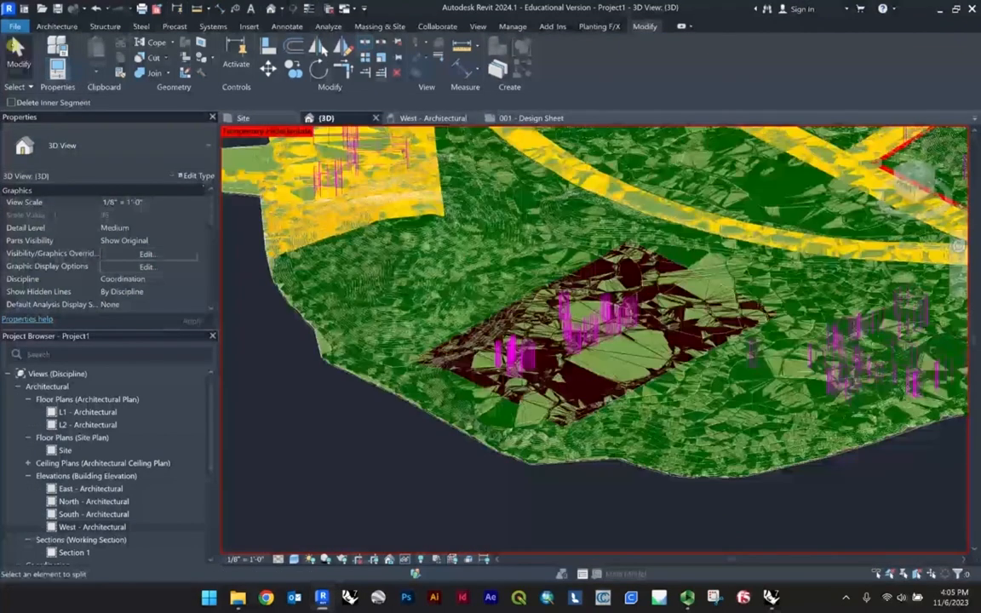
pyautogui.scroll(-1, 616, 344)
pyautogui.scroll(-1, 554, 308)
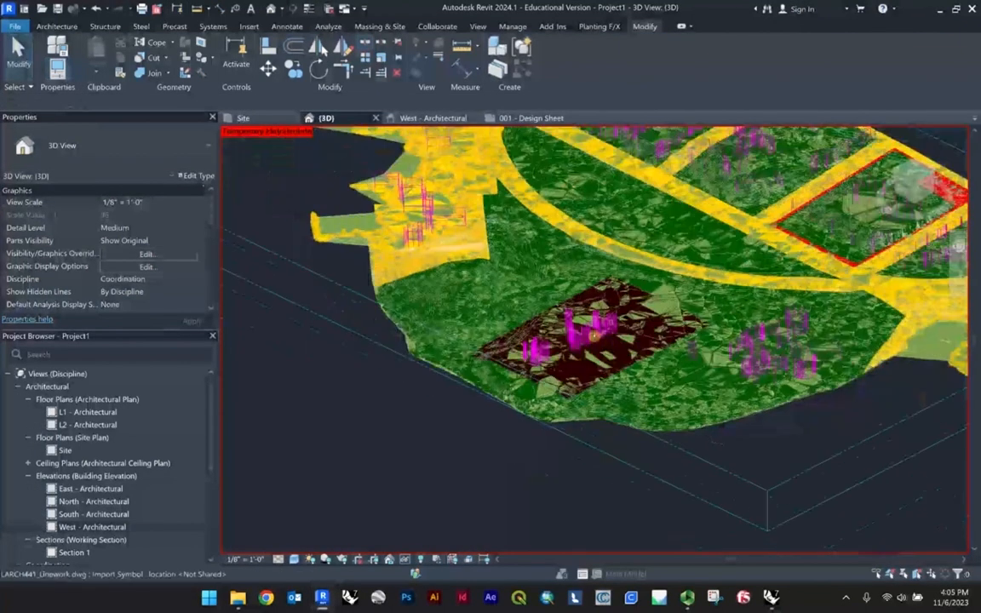
pyautogui.scroll(-2, 635, 304)
pyautogui.moveTo(634, 304)
pyautogui.keyDown('shift'); pyautogui.mouseDown(button='middle')
pyautogui.moveTo(645, 249)
pyautogui.moveTo(657, 247)
pyautogui.mouseUp(button='middle'); pyautogui.keyUp('shift')
pyautogui.press('v')
pyautogui.press('v')
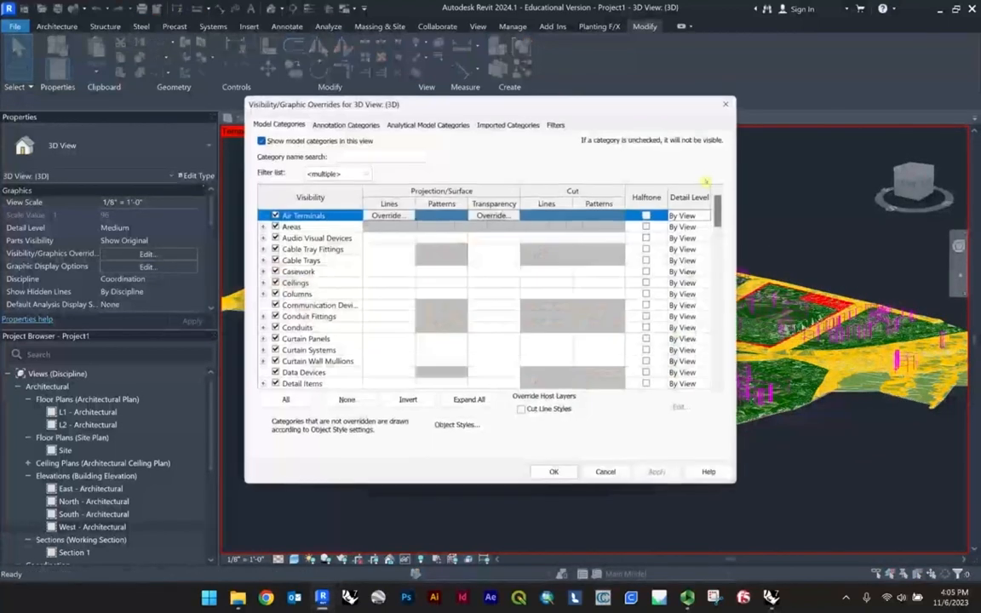
pyautogui.click(498, 124)
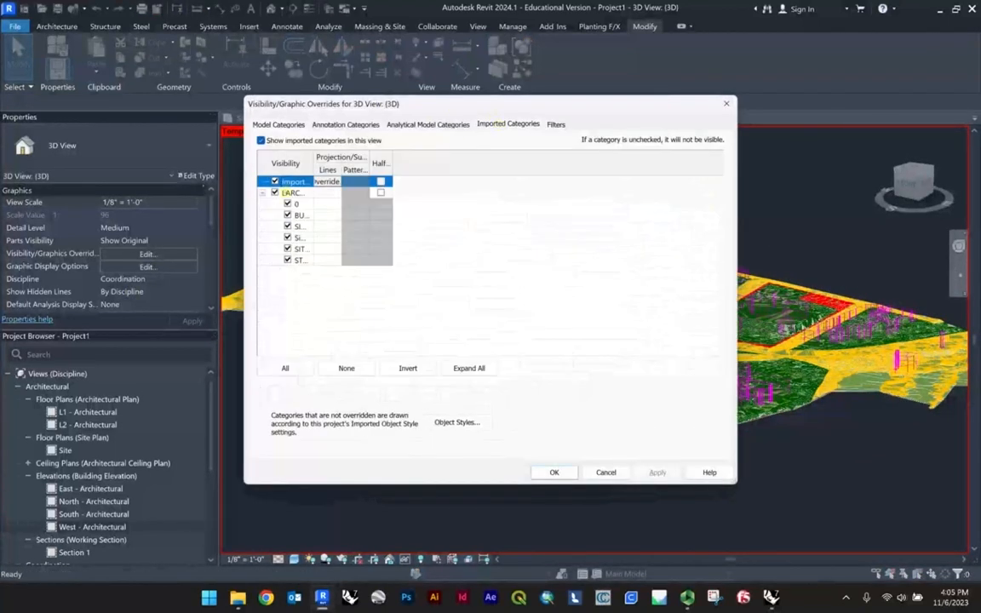
pyautogui.click(275, 192)
pyautogui.click(553, 472)
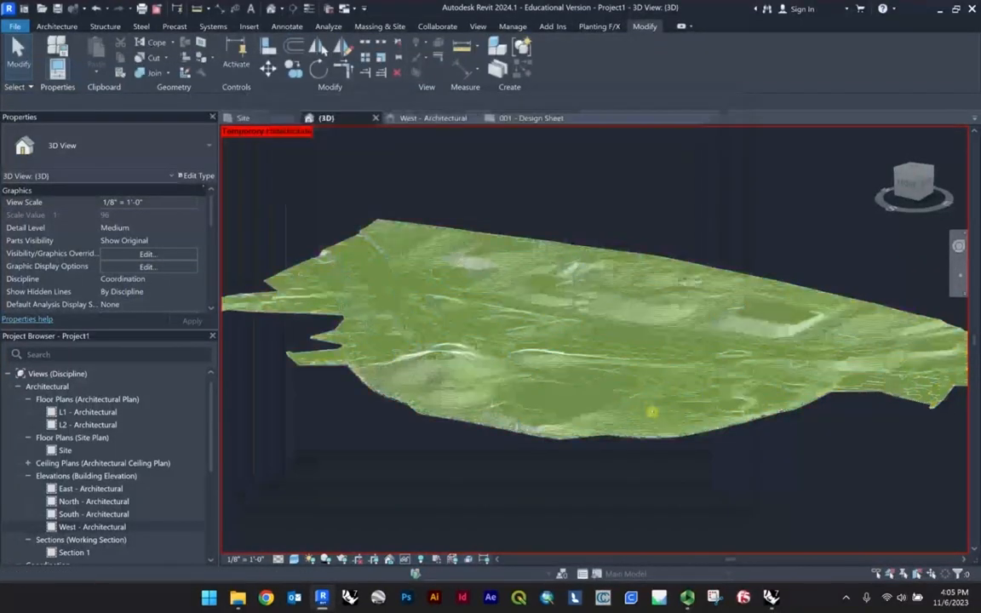
# Select the rectangular toposolid piece and examine how it is separated from the surrounding terrain.
pyautogui.keyDown('shift'); pyautogui.moveTo(706, 363); pyautogui.dragTo(689, 390, button='middle'); pyautogui.keyUp('shift')
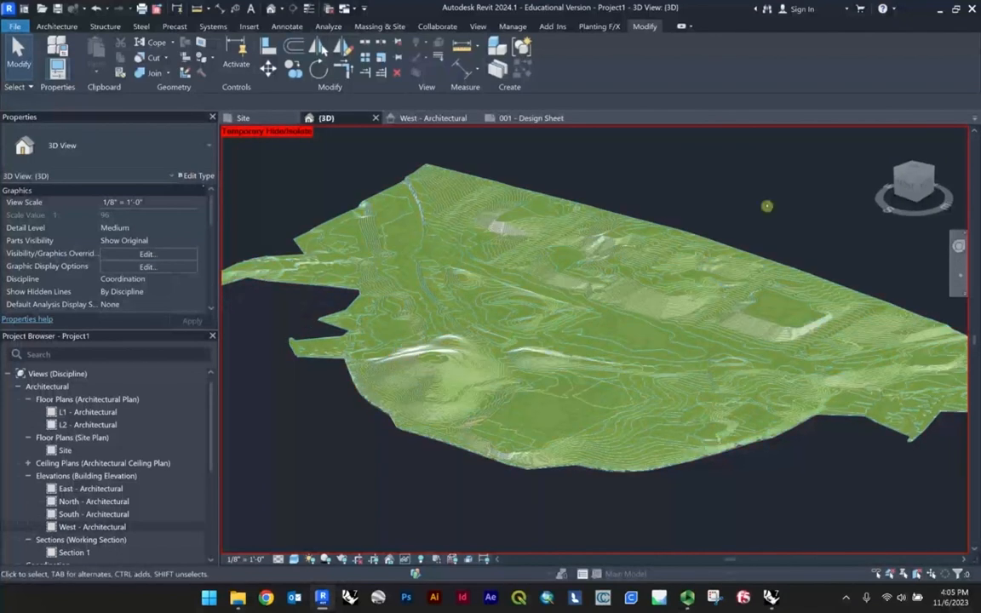
pyautogui.scroll(4, 543, 421)
pyautogui.scroll(3, 467, 409)
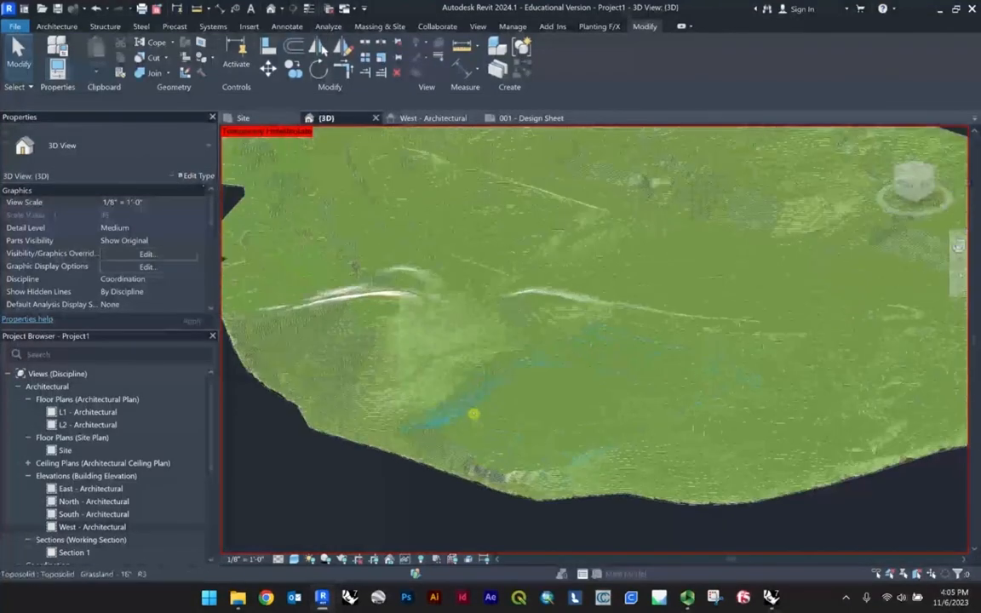
pyautogui.click(467, 410)
pyautogui.scroll(-3, 404, 425)
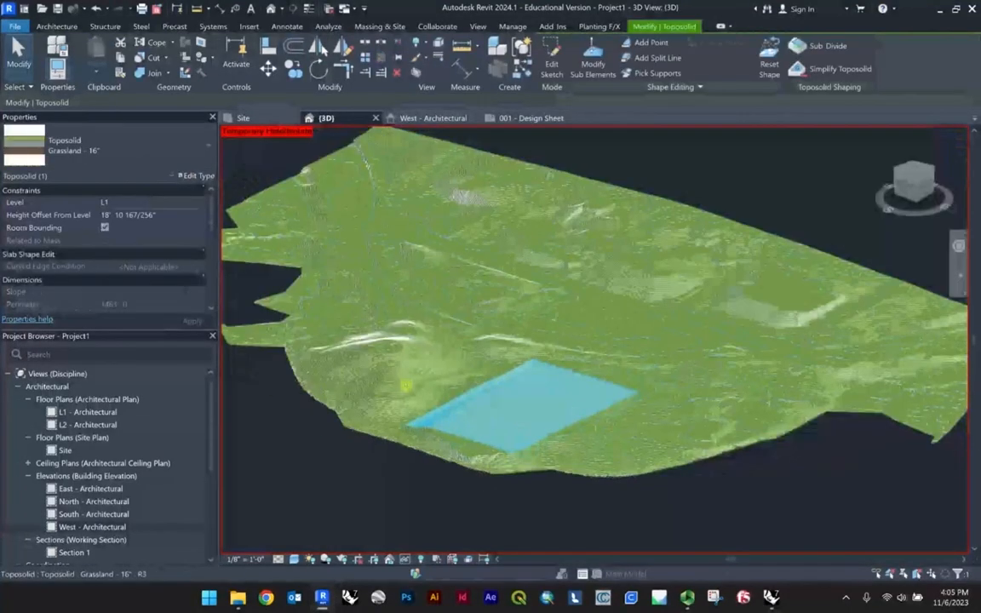
pyautogui.moveTo(443, 478); pyautogui.dragTo(489, 477, button='middle')
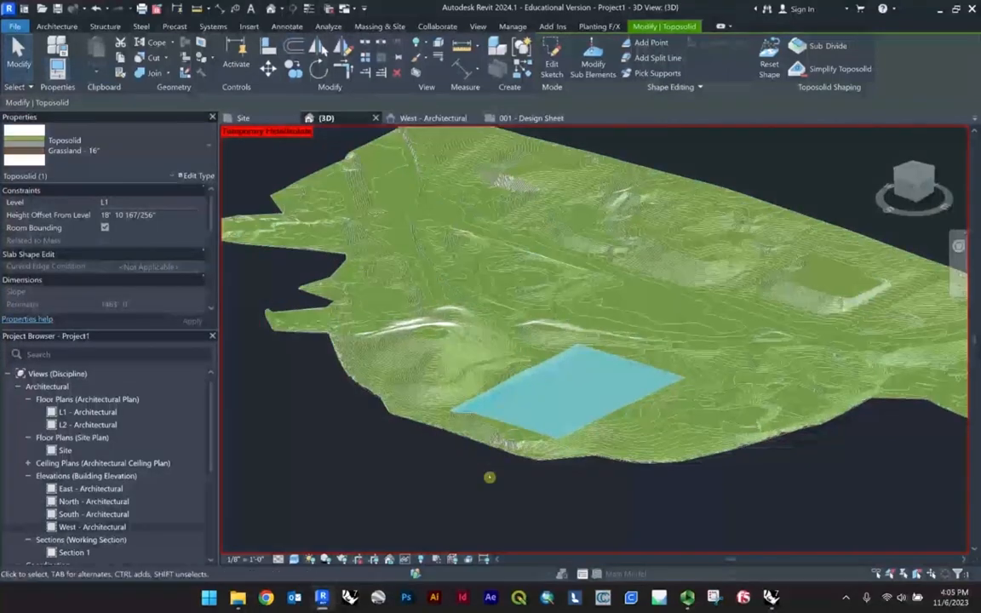
pyautogui.scroll(1, 568, 490)
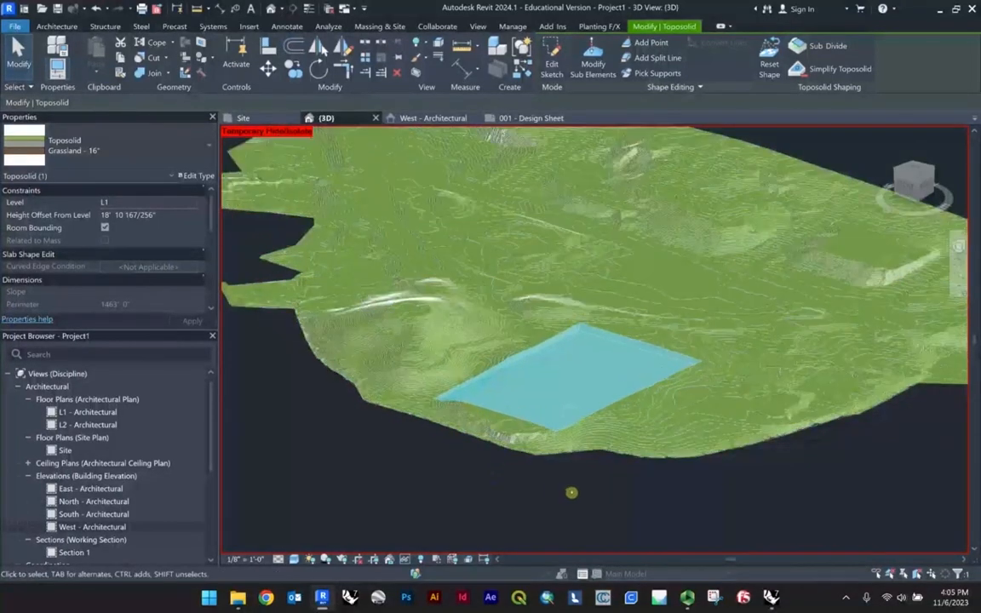
# Check the toposolid type assigned to the terrain surrounding the rectangular pad.
pyautogui.click(571, 493)
pyautogui.click(460, 323)
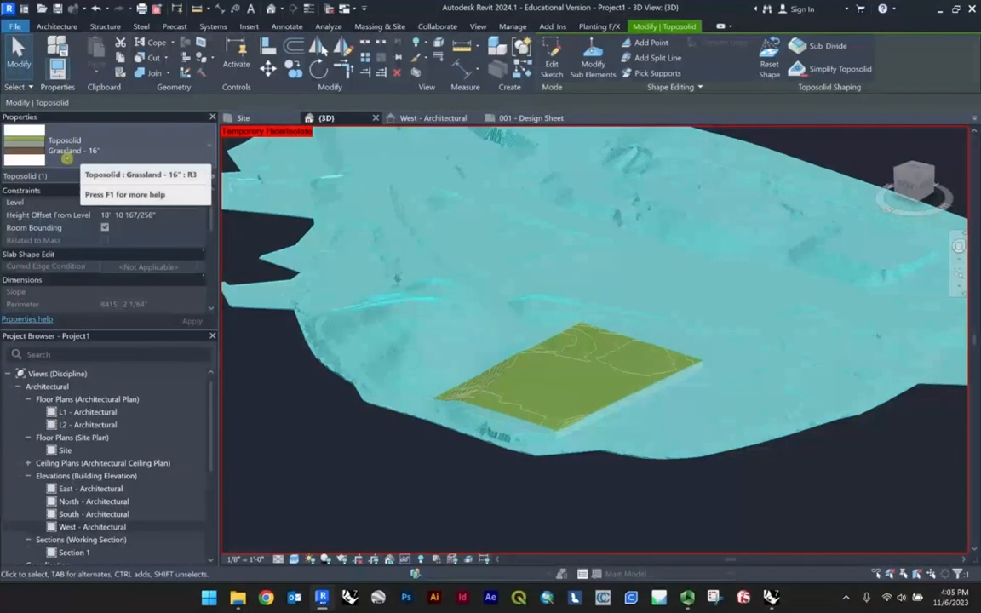
pyautogui.scroll(2, 506, 464)
pyautogui.click(551, 479)
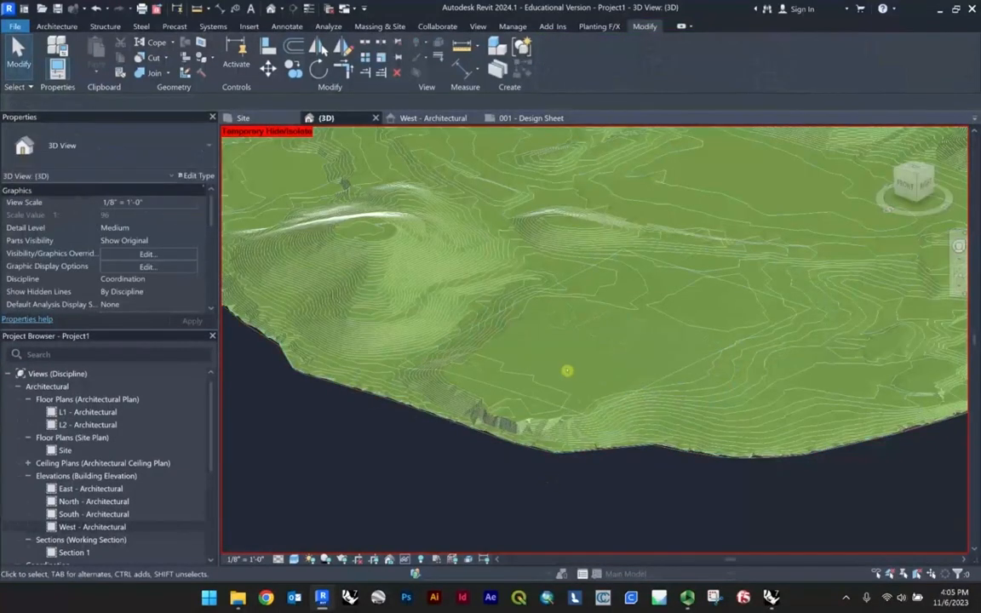
# Change the rectangular toposolid's type to Path - 8" Concrete.
pyautogui.click(552, 386)
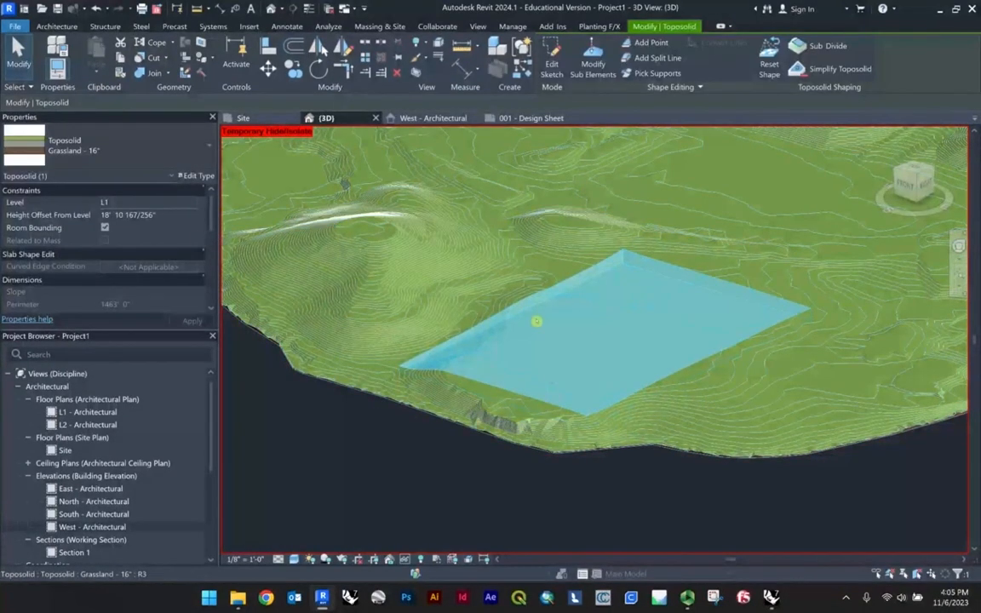
pyautogui.click(168, 136)
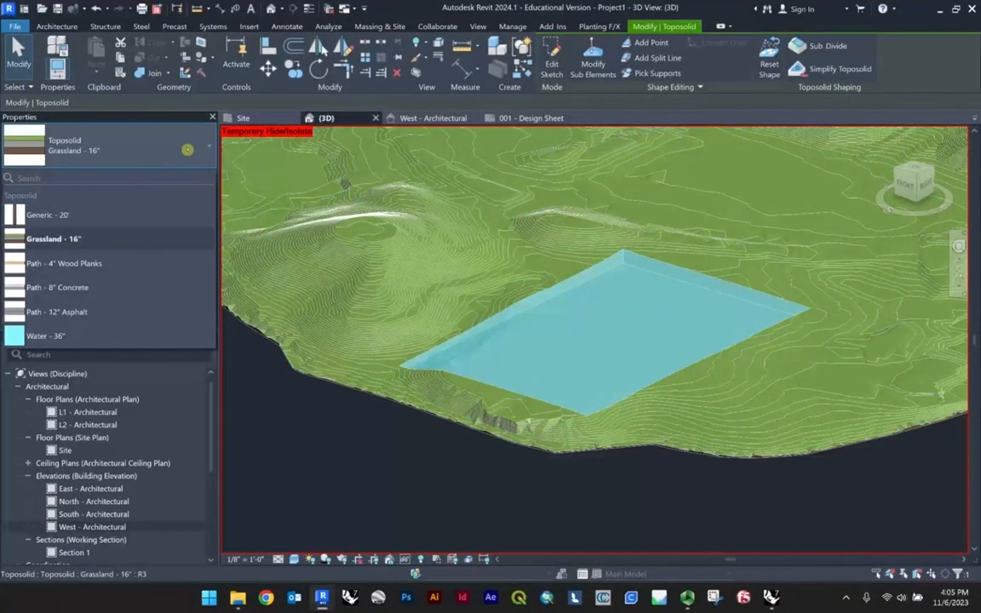
pyautogui.click(92, 288)
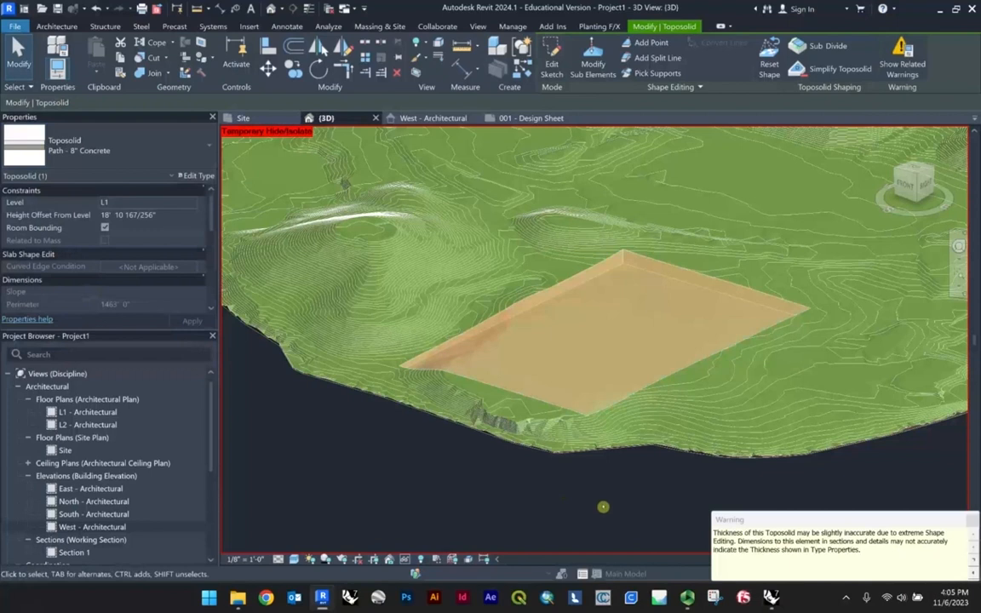
pyautogui.click(602, 508)
pyautogui.keyDown('shift'); pyautogui.moveTo(575, 355); pyautogui.dragTo(602, 399, button='middle'); pyautogui.keyUp('shift')
pyautogui.moveTo(293, 258); pyautogui.dragTo(809, 515)
pyautogui.click(387, 487)
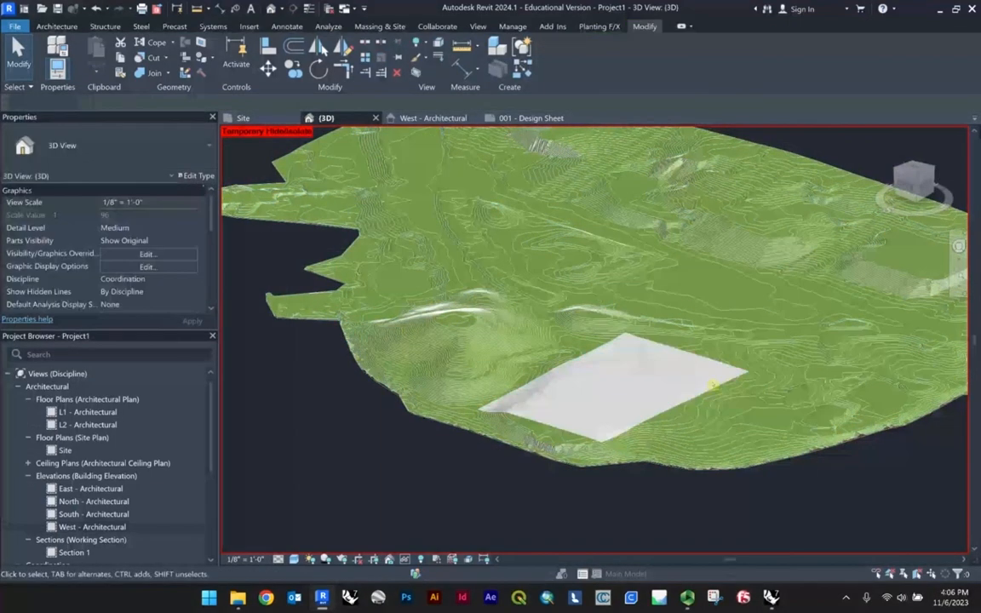
# Change the rectangular toposolid's type to Path - 4" Wood Planks.
pyautogui.scroll(3, 694, 367)
pyautogui.click(694, 347)
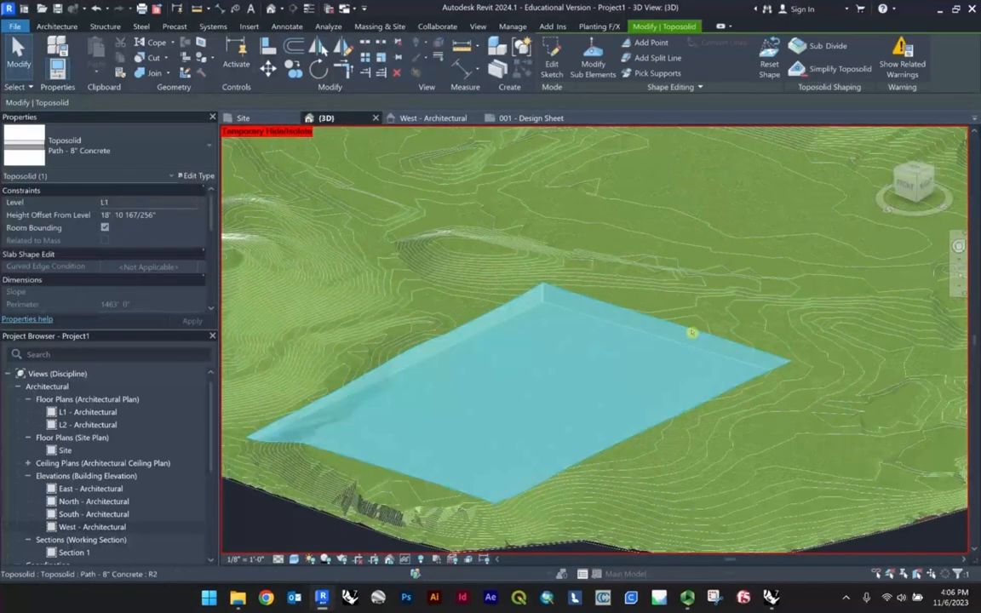
pyautogui.scroll(-3, 660, 374)
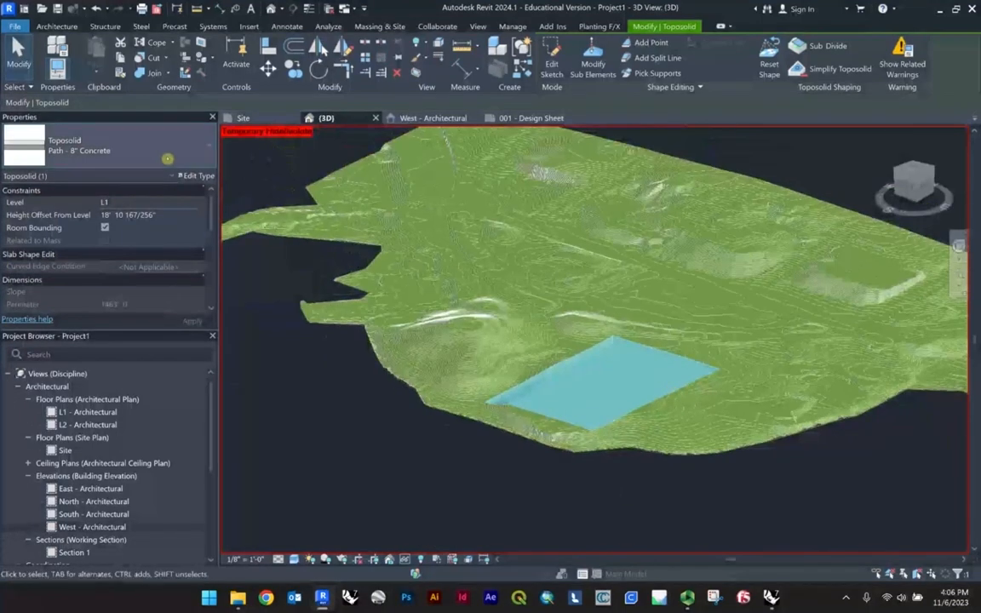
pyautogui.click(111, 146)
pyautogui.click(80, 261)
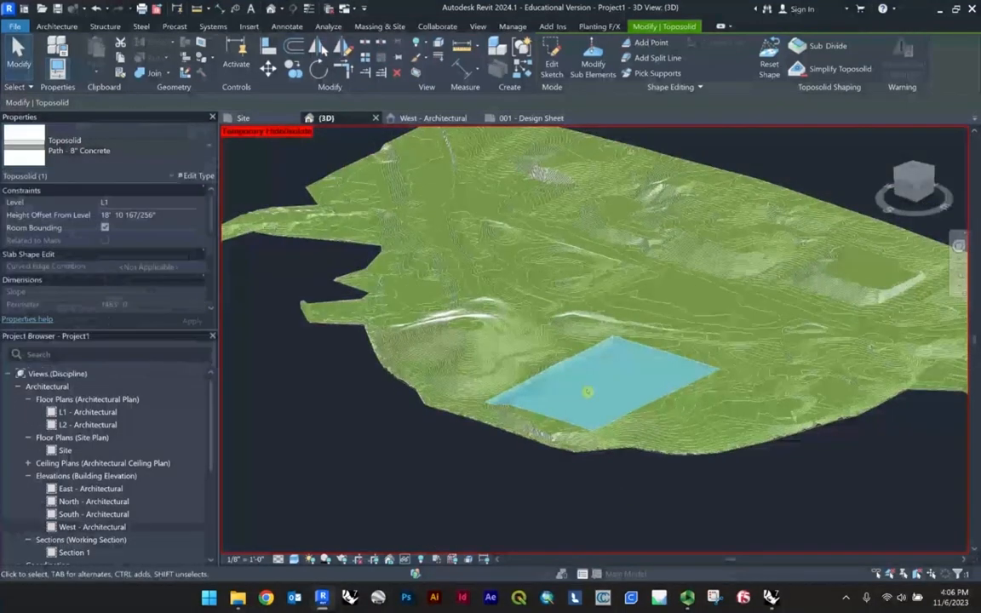
pyautogui.scroll(1, 612, 410)
pyautogui.click(462, 495)
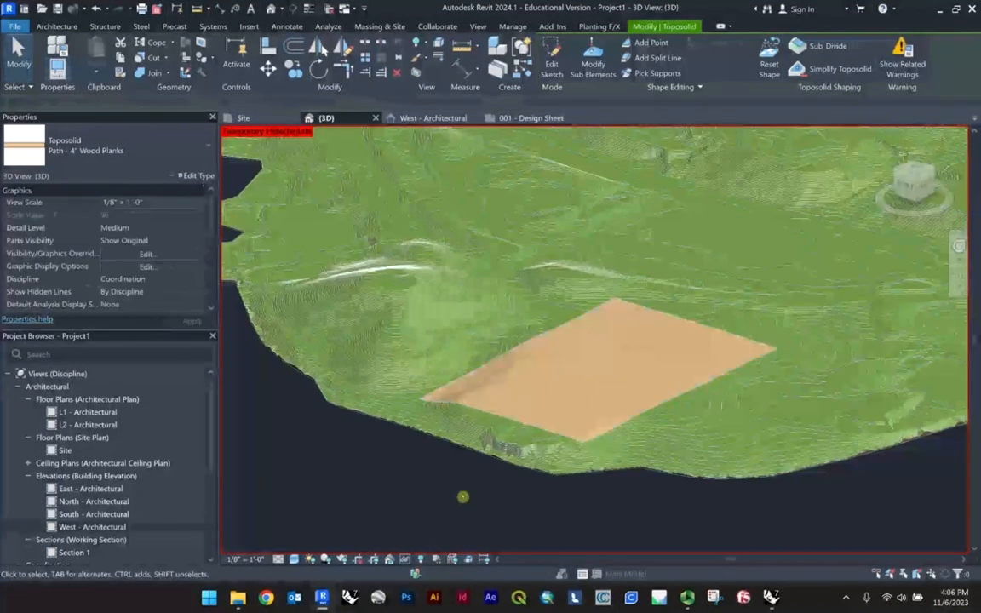
pyautogui.scroll(3, 612, 389)
pyautogui.scroll(-5, 612, 389)
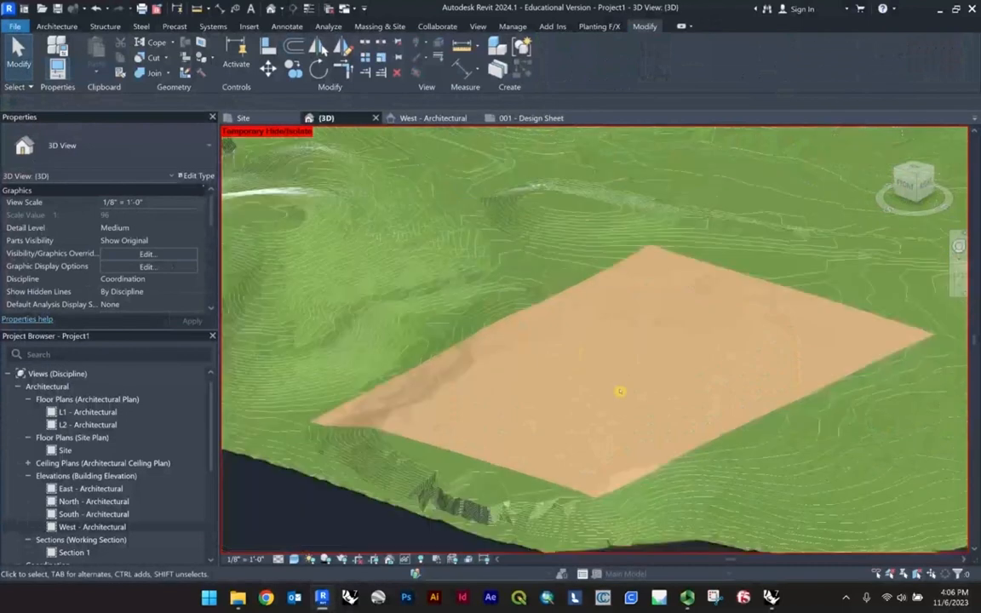
pyautogui.keyDown('shift'); pyautogui.moveTo(612, 389); pyautogui.dragTo(478, 441, button='middle'); pyautogui.keyUp('shift')
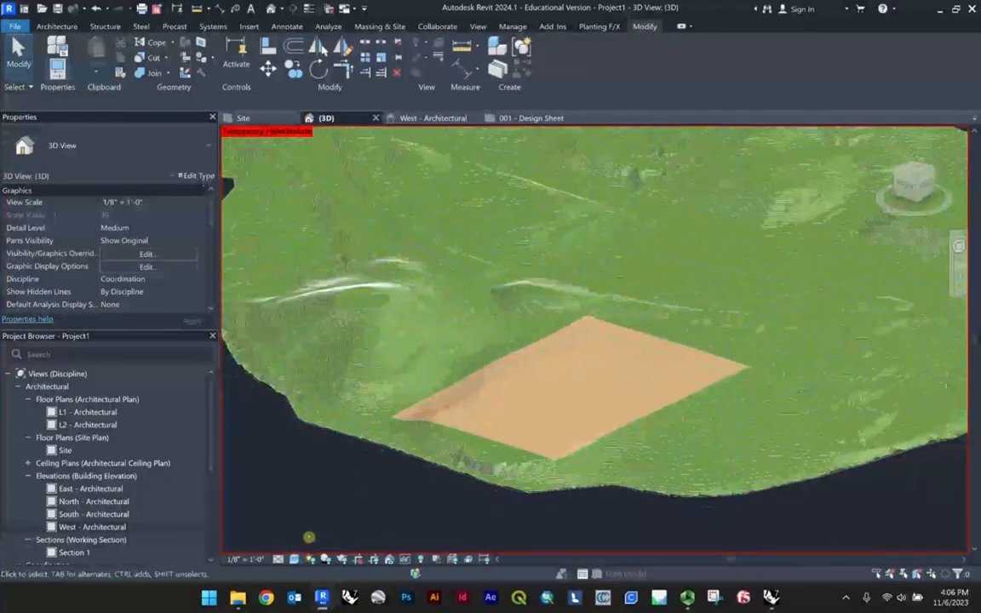
# Set the 3D view's visual style to Realistic and examine the wood plank texture on the rectangular toposolid up close.
pyautogui.click(294, 559)
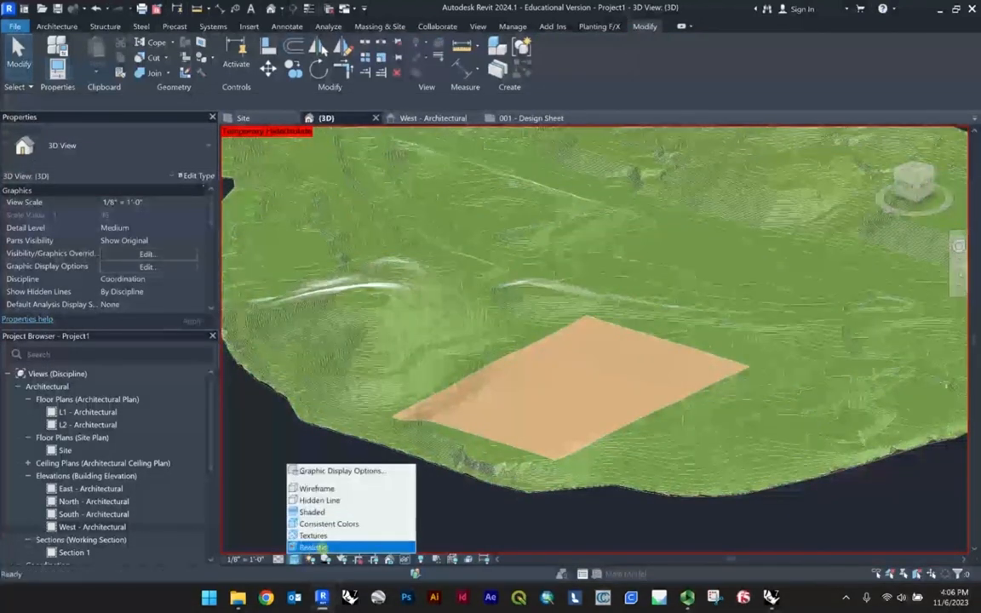
pyautogui.click(314, 547)
pyautogui.scroll(6, 524, 425)
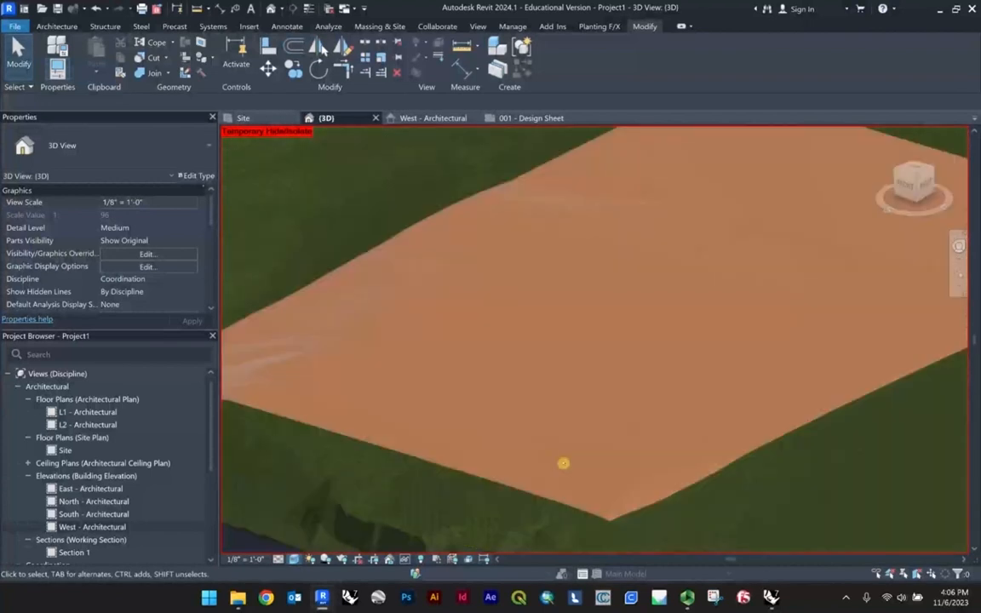
pyautogui.scroll(5, 549, 463)
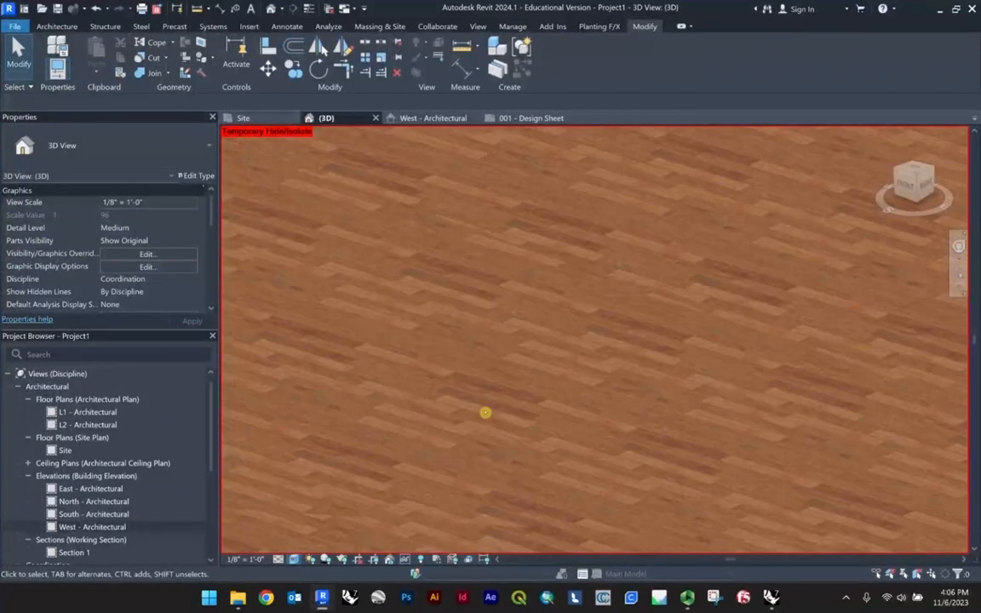
pyautogui.scroll(-5, 593, 387)
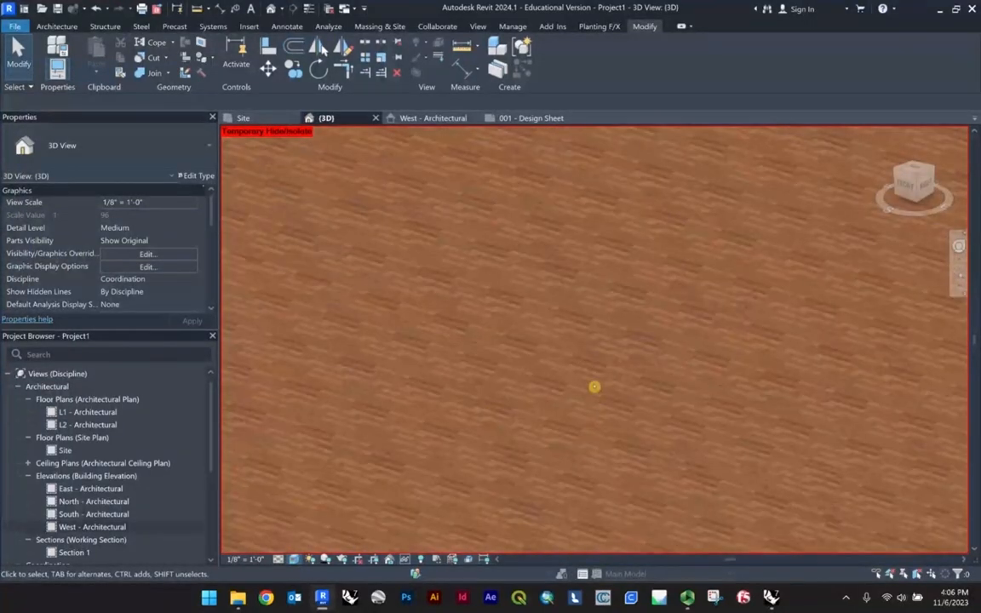
pyautogui.scroll(-6, 615, 381)
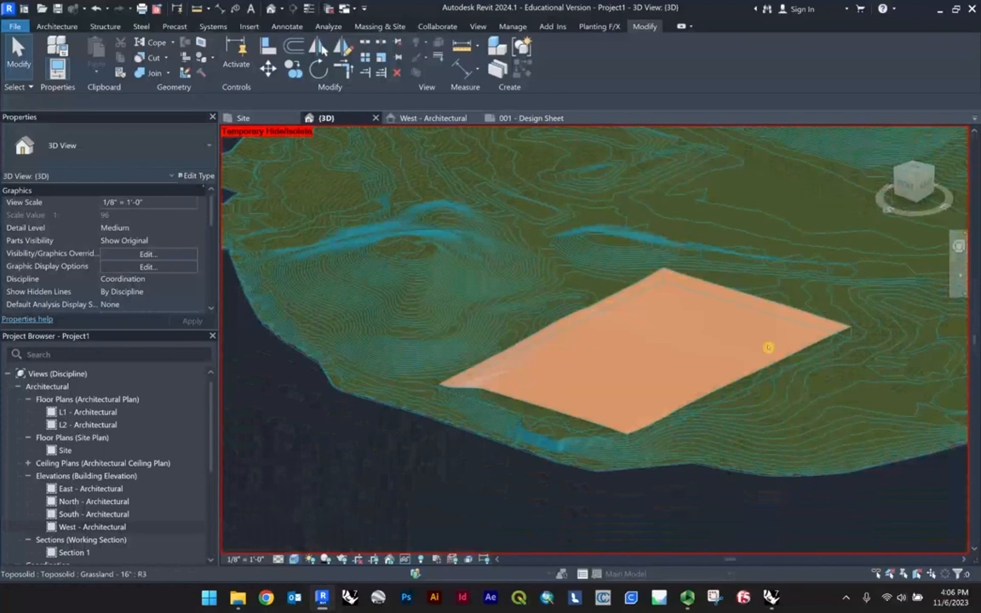
pyautogui.moveTo(768, 347); pyautogui.dragTo(713, 376, button='middle')
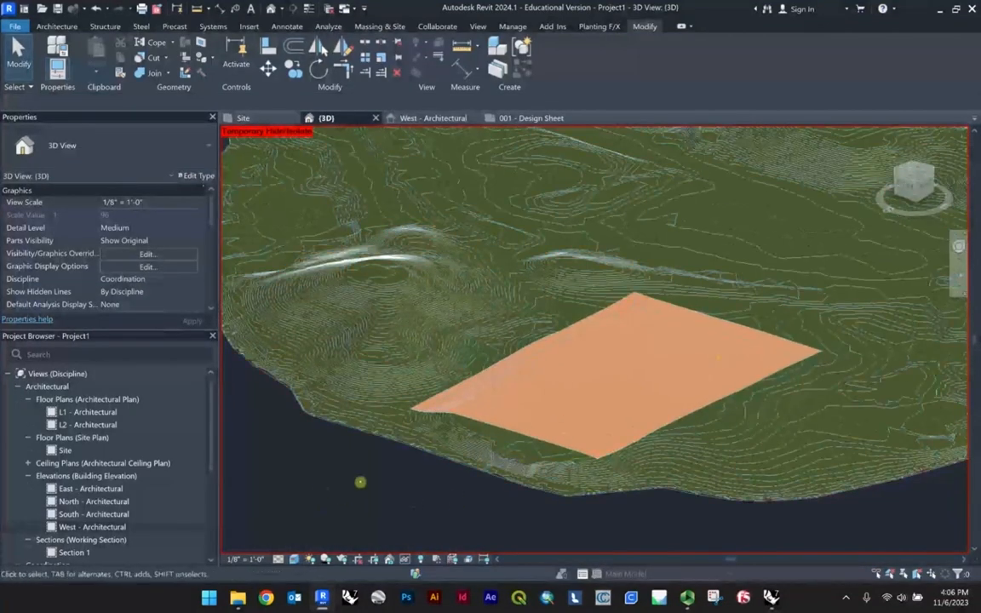
# Set the 3D view's visual style back to Shaded.
pyautogui.click(294, 558)
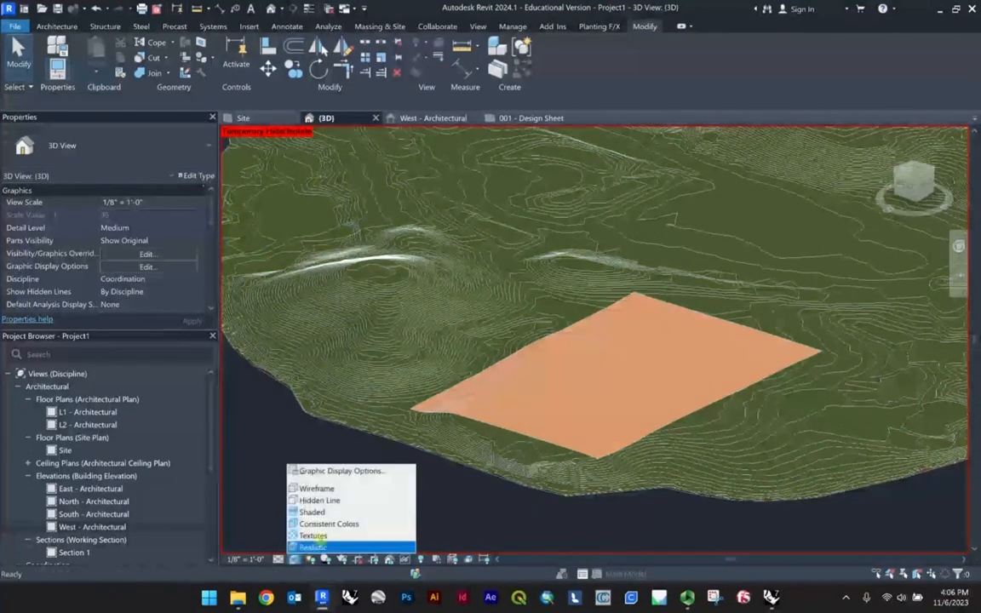
pyautogui.click(312, 512)
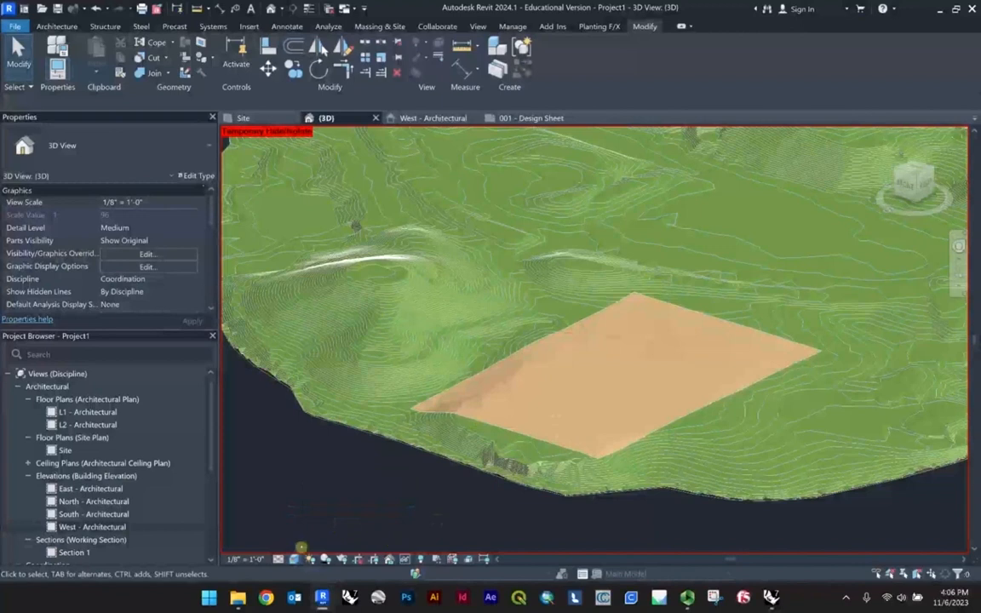
pyautogui.moveTo(383, 519)
pyautogui.keyDown('shift'); pyautogui.mouseDown(button='middle')
pyautogui.moveTo(648, 440)
pyautogui.moveTo(591, 411)
pyautogui.moveTo(626, 475)
pyautogui.moveTo(620, 433)
pyautogui.moveTo(717, 419)
pyautogui.mouseUp(button='middle'); pyautogui.keyUp('shift')
pyautogui.scroll(3, 717, 419)
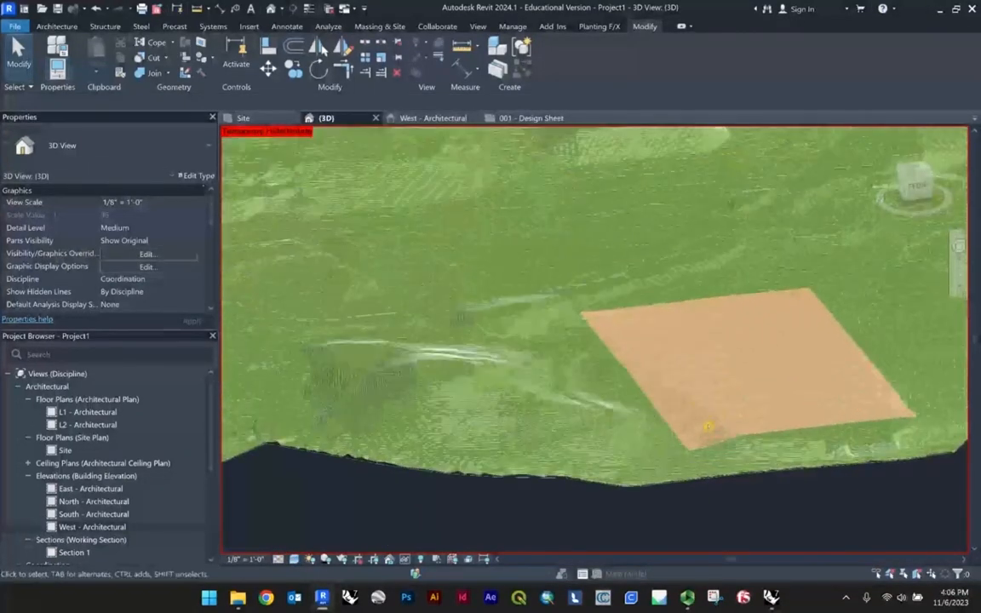
# Change the rectangular toposolid's type back to Grassland - 16" and clear the selection.
pyautogui.click(680, 438)
pyautogui.scroll(-1, 511, 357)
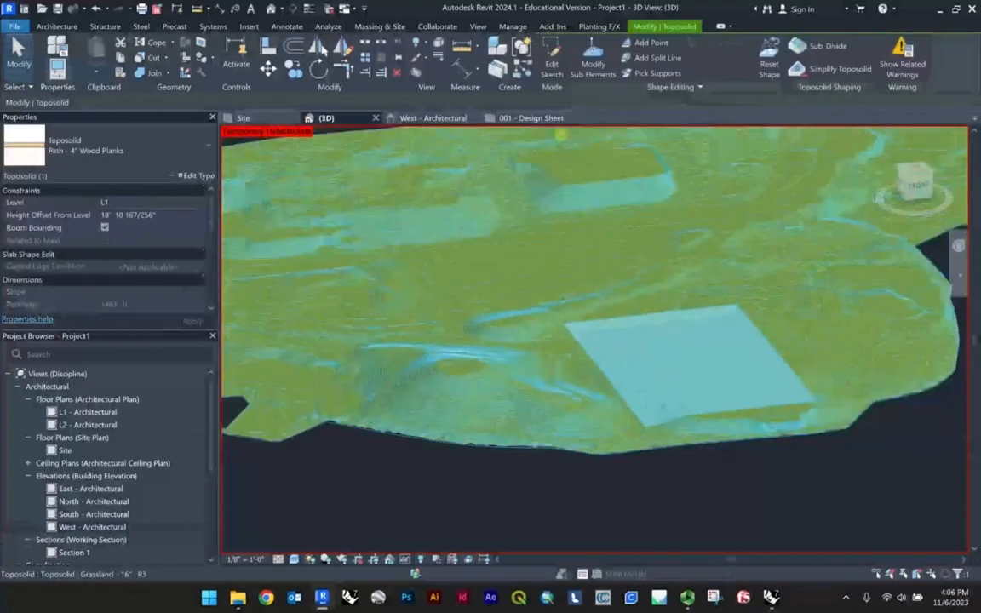
pyautogui.keyDown('shift'); pyautogui.moveTo(789, 400); pyautogui.dragTo(656, 419, button='middle'); pyautogui.keyUp('shift')
pyautogui.click(160, 147)
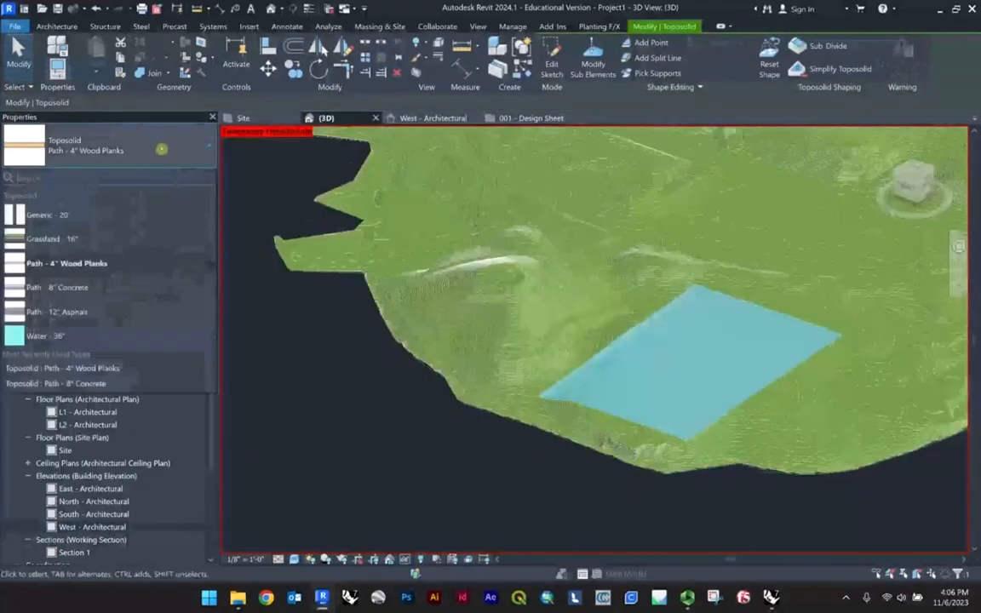
pyautogui.click(79, 238)
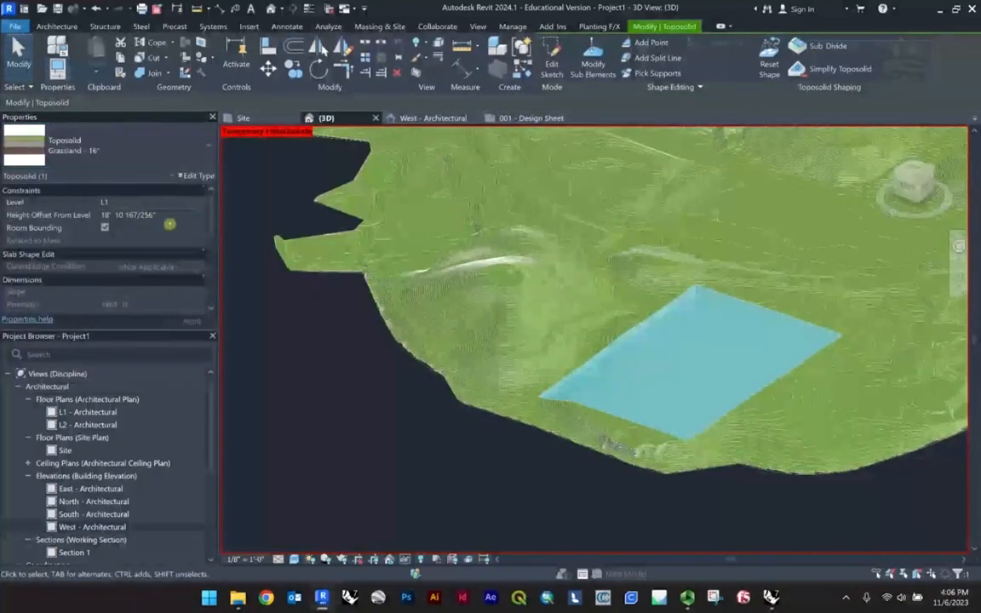
pyautogui.press('Escape')
pyautogui.keyDown('shift'); pyautogui.moveTo(689, 389); pyautogui.dragTo(630, 345, button='middle'); pyautogui.keyUp('shift')
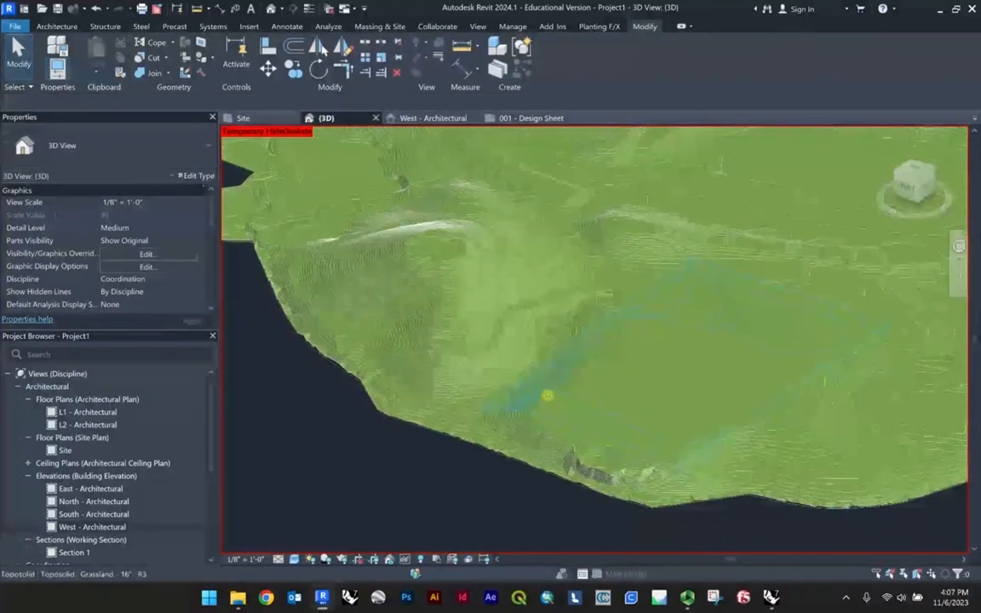
# Start a Sub Divide boundary sketch on the rectangular toposolid.
pyautogui.click(551, 404)
pyautogui.keyDown('shift'); pyautogui.moveTo(757, 292); pyautogui.dragTo(619, 256, button='middle'); pyautogui.keyUp('shift')
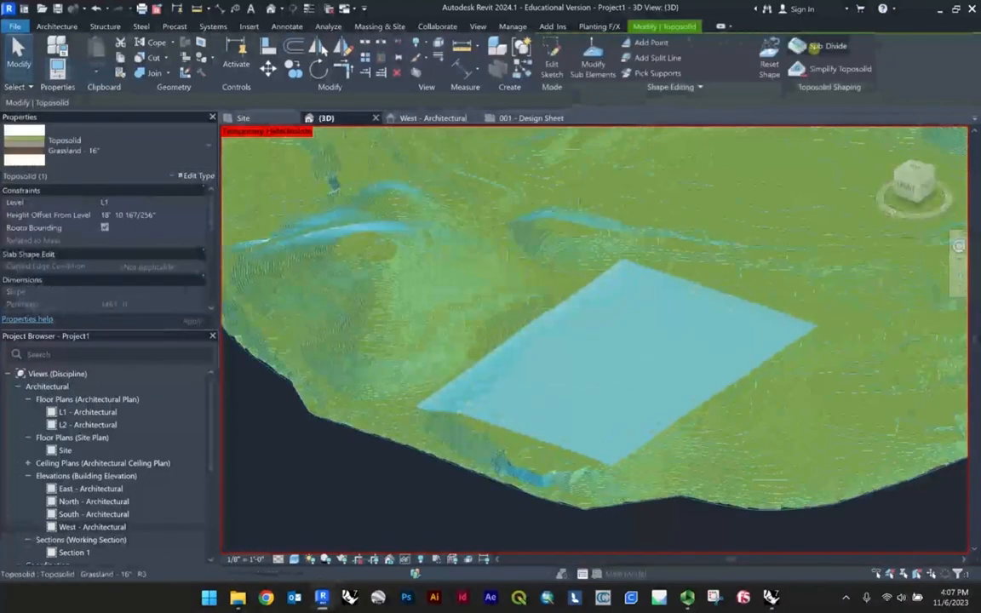
pyautogui.keyDown('shift'); pyautogui.moveTo(683, 333); pyautogui.dragTo(732, 339, button='middle'); pyautogui.keyUp('shift')
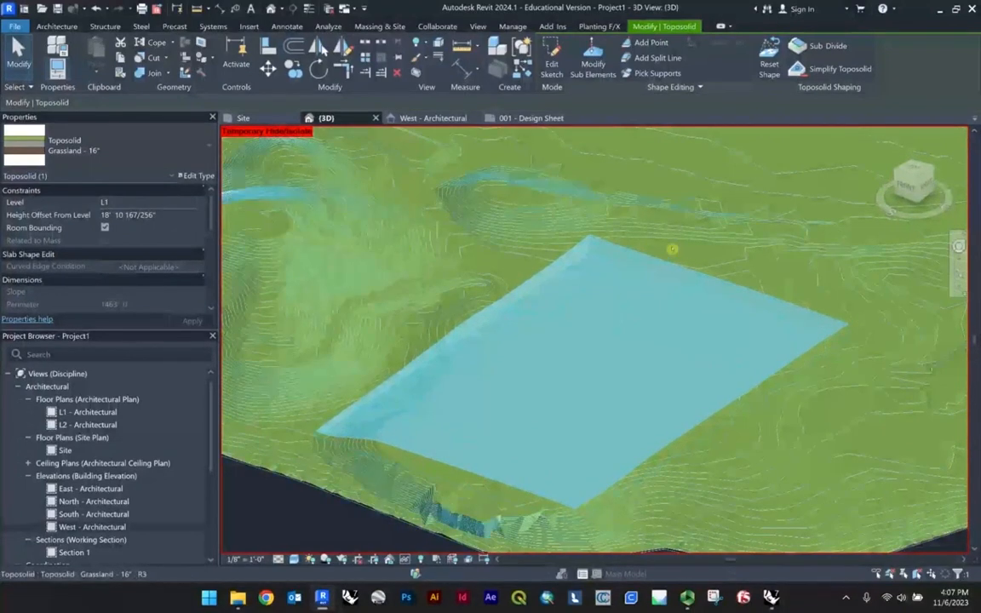
pyautogui.click(820, 46)
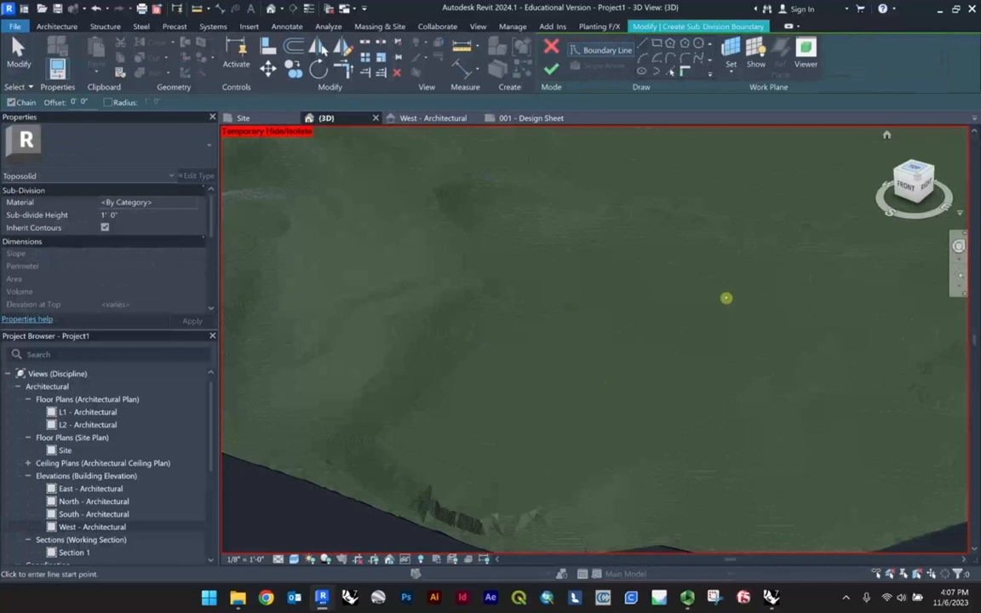
pyautogui.scroll(3, 516, 381)
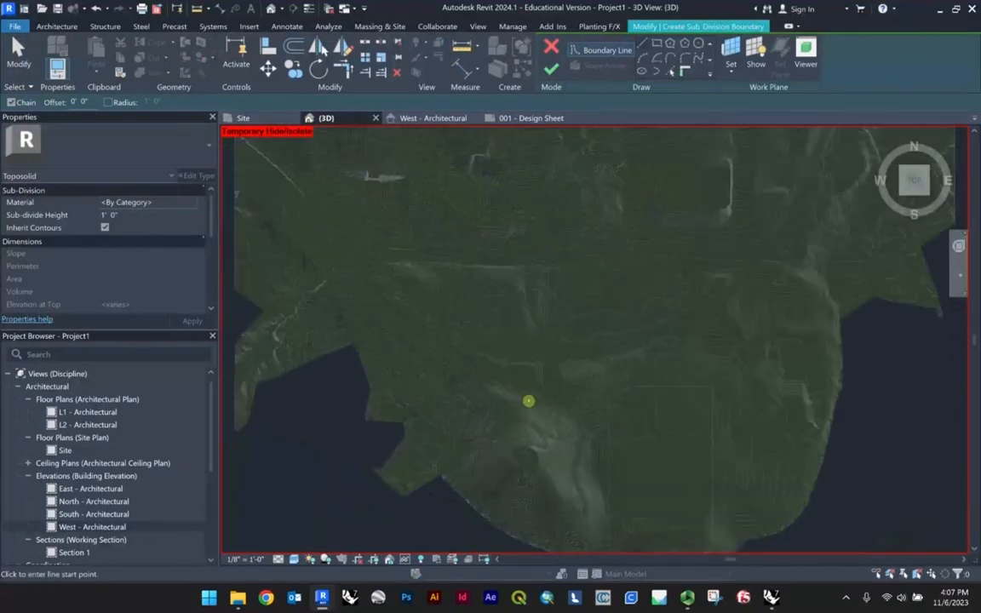
pyautogui.scroll(1, 732, 467)
pyautogui.moveTo(720, 450); pyautogui.dragTo(626, 330, button='middle')
pyautogui.scroll(1, 626, 330)
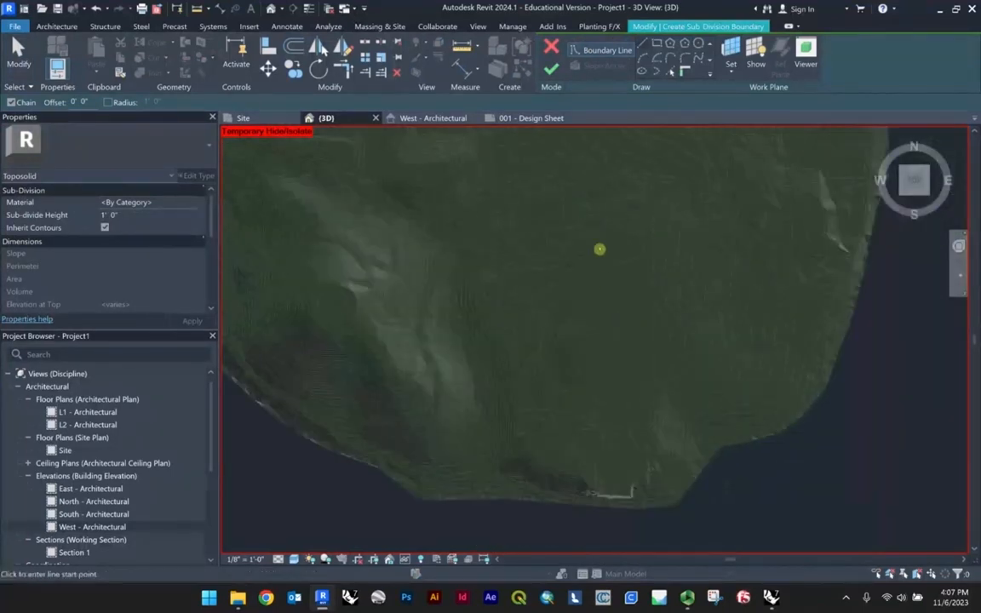
pyautogui.scroll(3, 595, 179)
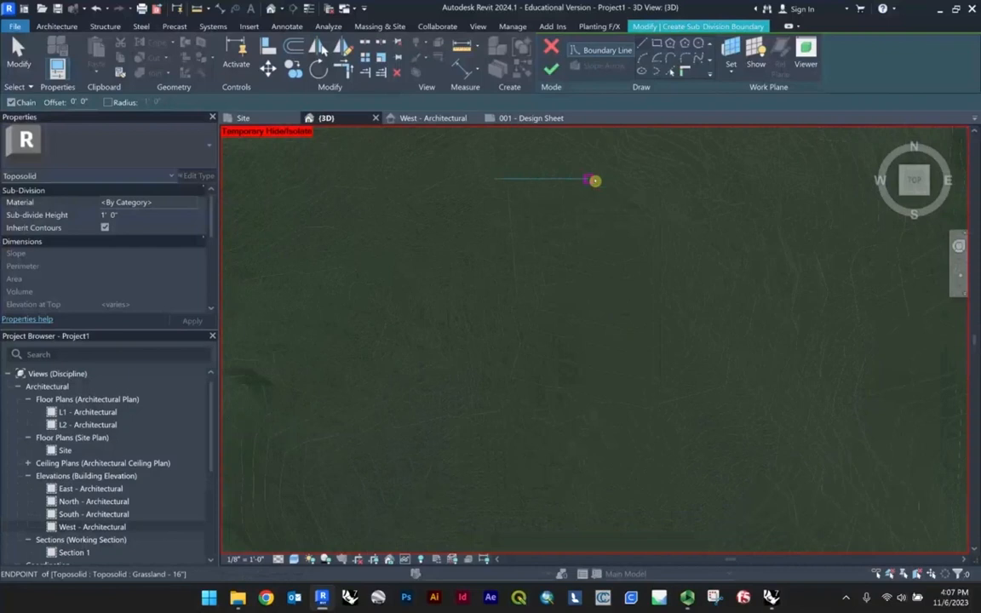
# Draw a zigzag boundary line from the rectangle's upper edge downward, ending in a diagonal segment about 140 feet long.
pyautogui.click(593, 180)
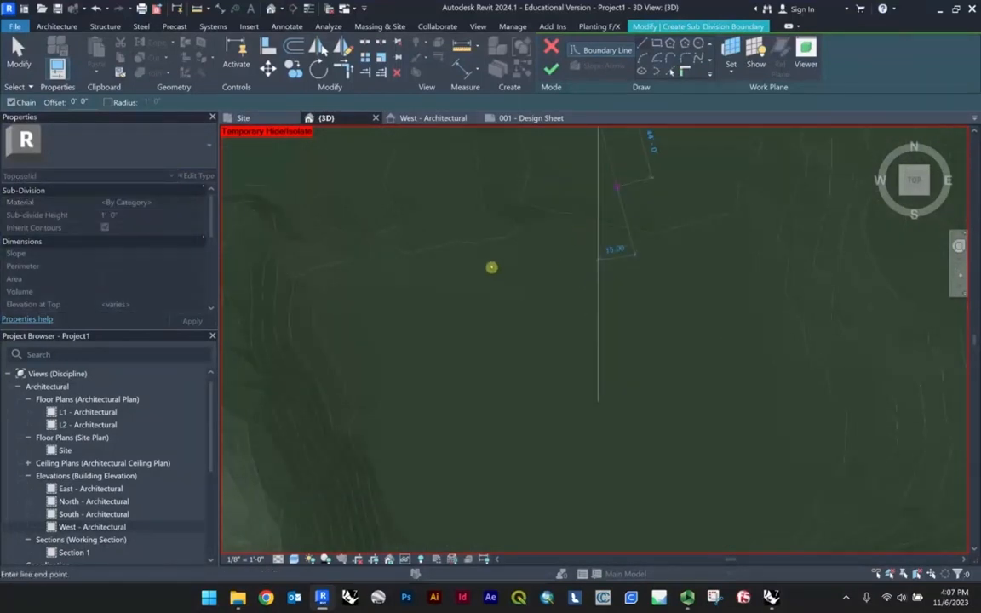
pyautogui.click(490, 263)
pyautogui.moveTo(499, 379); pyautogui.dragTo(482, 222, button='middle')
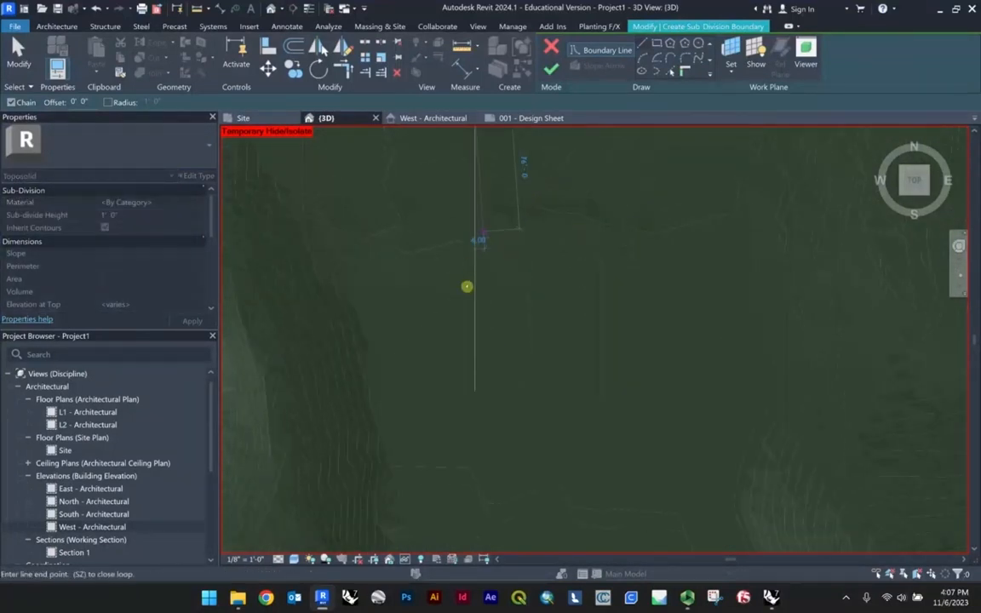
pyautogui.scroll(-3, 466, 286)
pyautogui.scroll(-1, 543, 366)
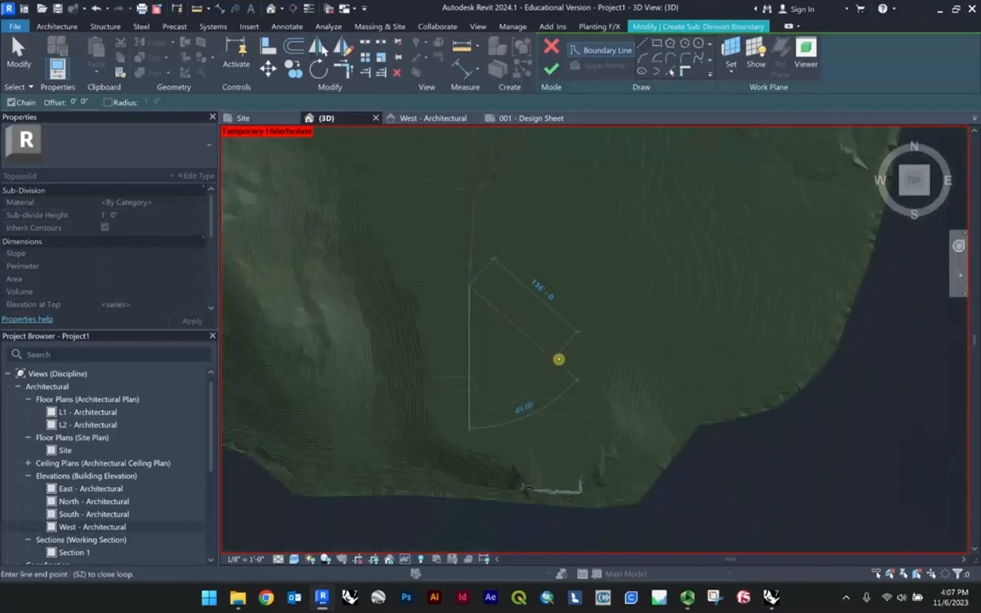
pyautogui.scroll(1, 563, 354)
pyautogui.click(562, 355)
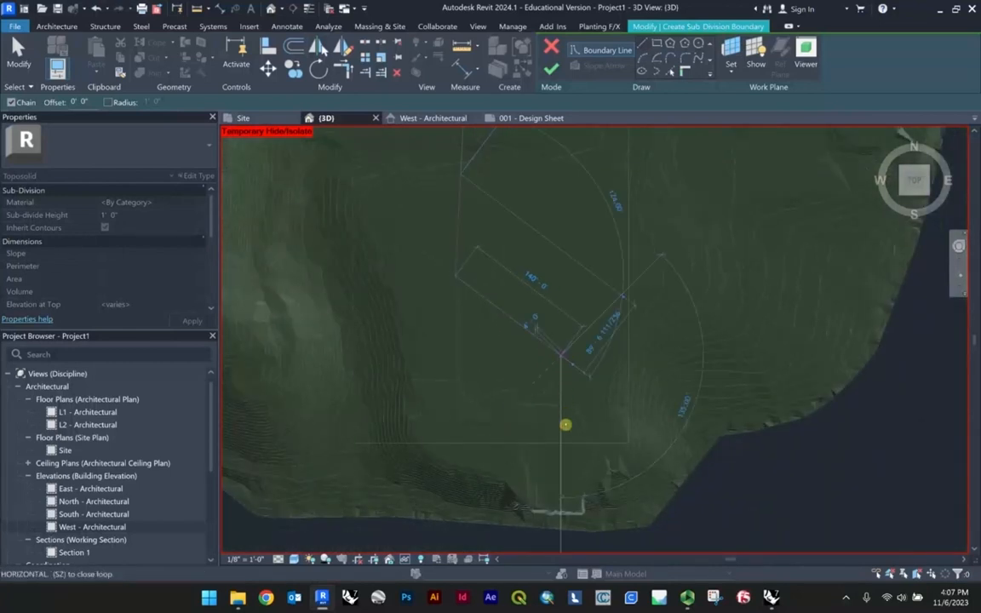
# Finish the zigzag line with a vertical segment about 96 feet long down to the rectangle's lower edge.
pyautogui.scroll(3, 565, 424)
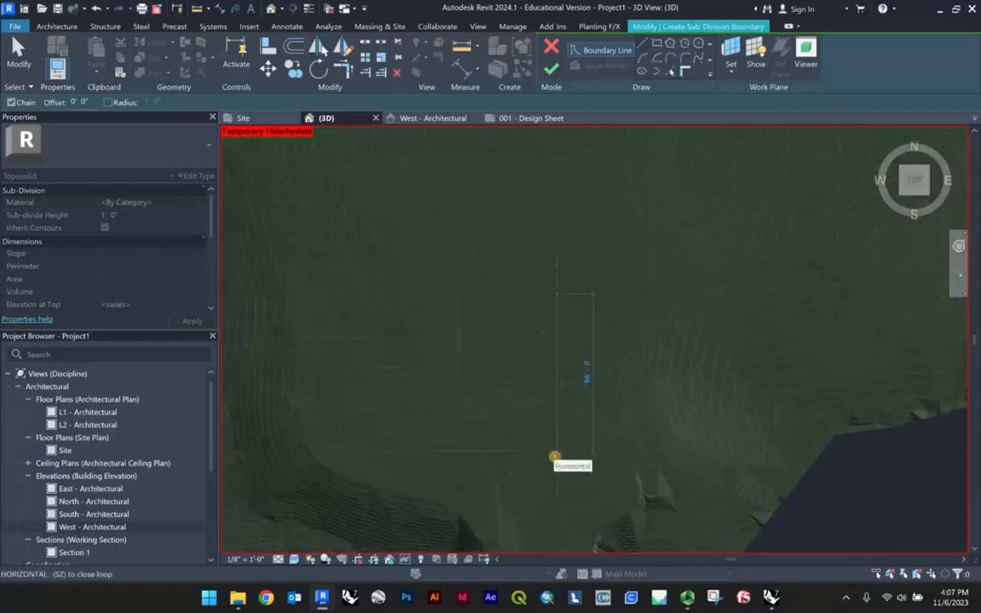
pyautogui.click(554, 458)
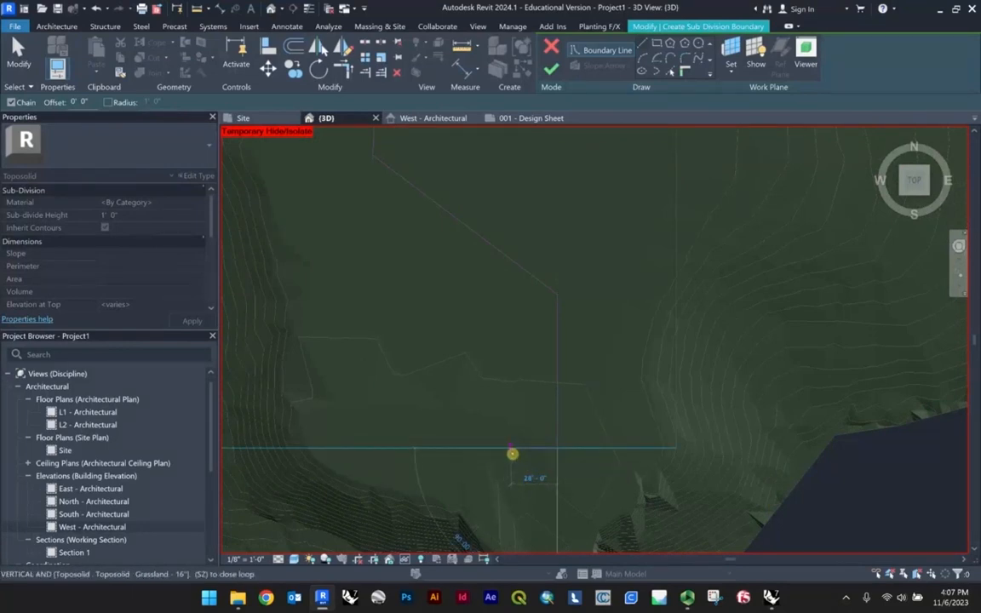
pyautogui.scroll(-4, 512, 454)
pyautogui.press('Escape')
pyautogui.press('Escape')
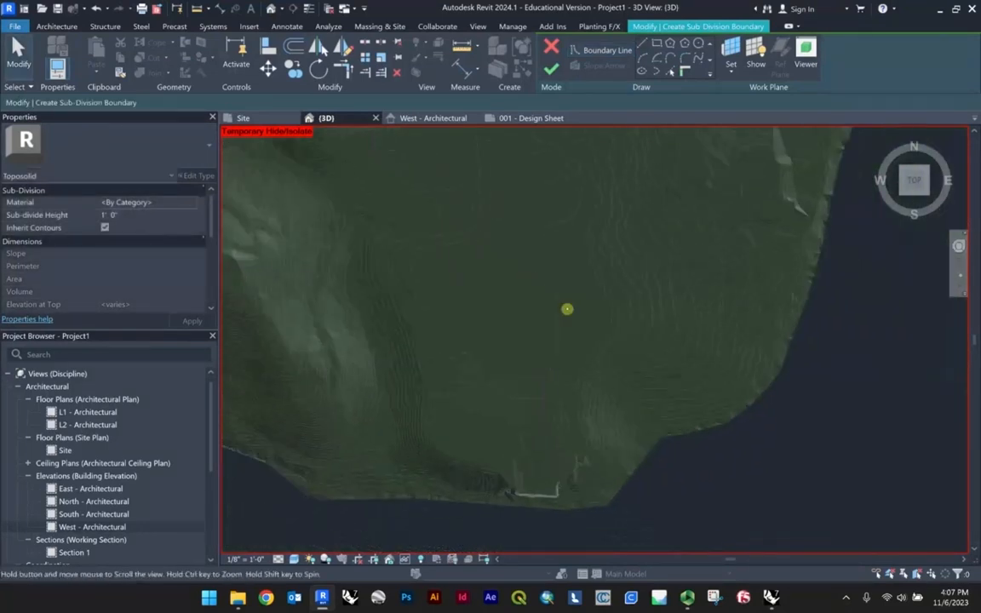
# Offset every segment of the zigzag line by 3' to both sides, keeping the originals as the centre line.
pyautogui.moveTo(567, 308); pyautogui.dragTo(529, 321, button='middle')
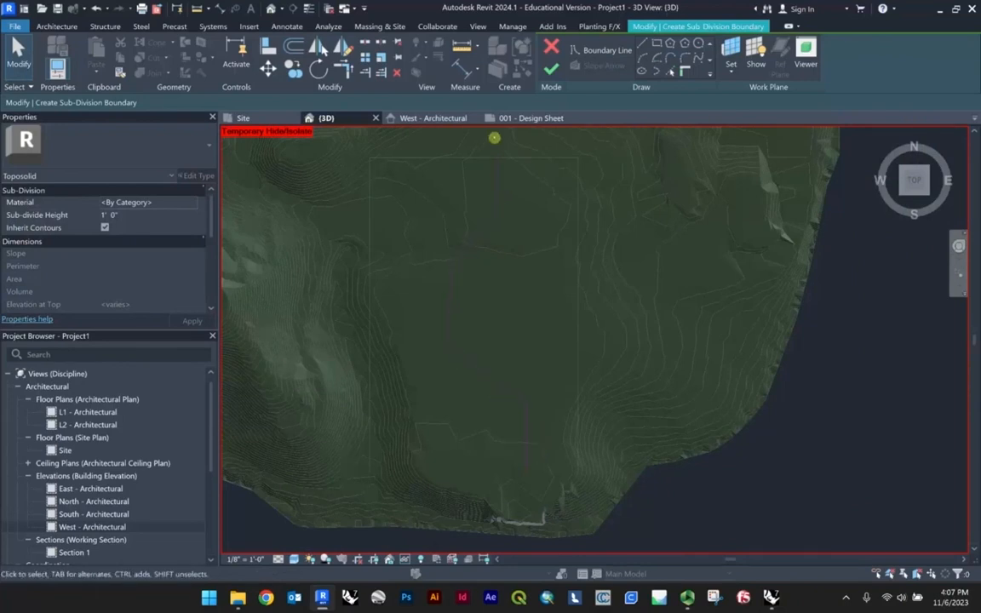
pyautogui.scroll(3, 481, 182)
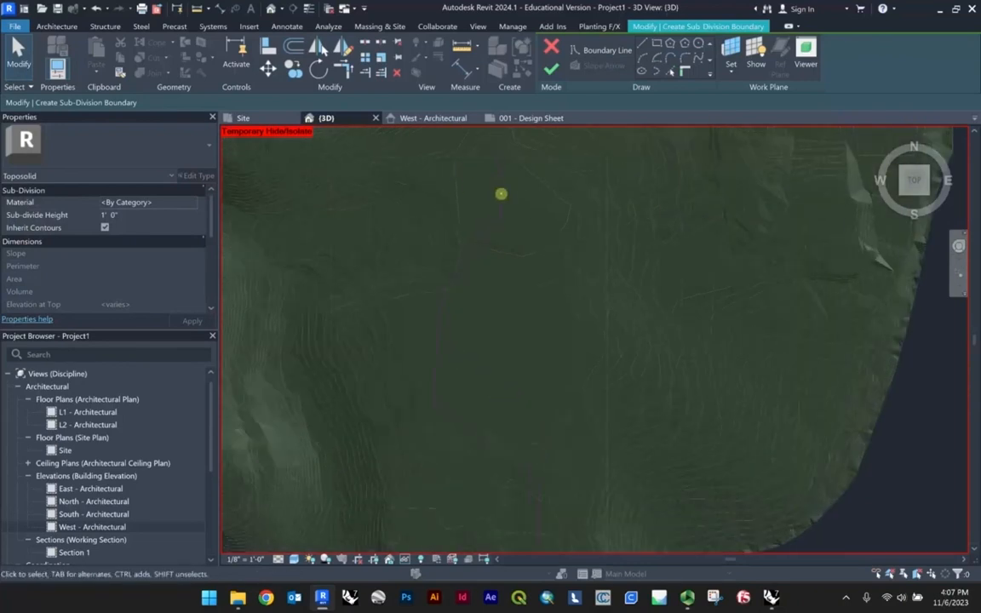
pyautogui.scroll(2, 470, 173)
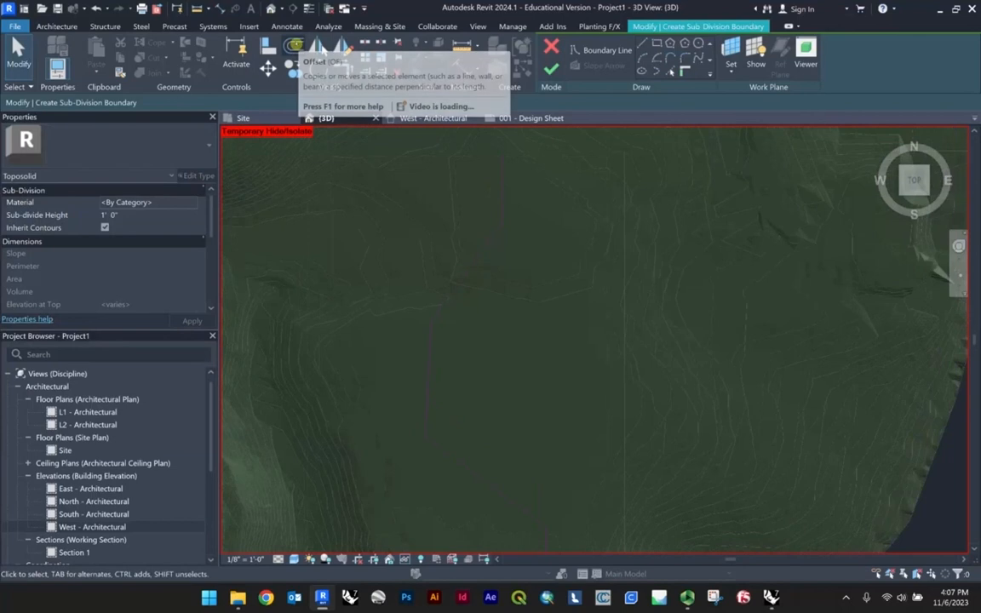
pyautogui.click(294, 47)
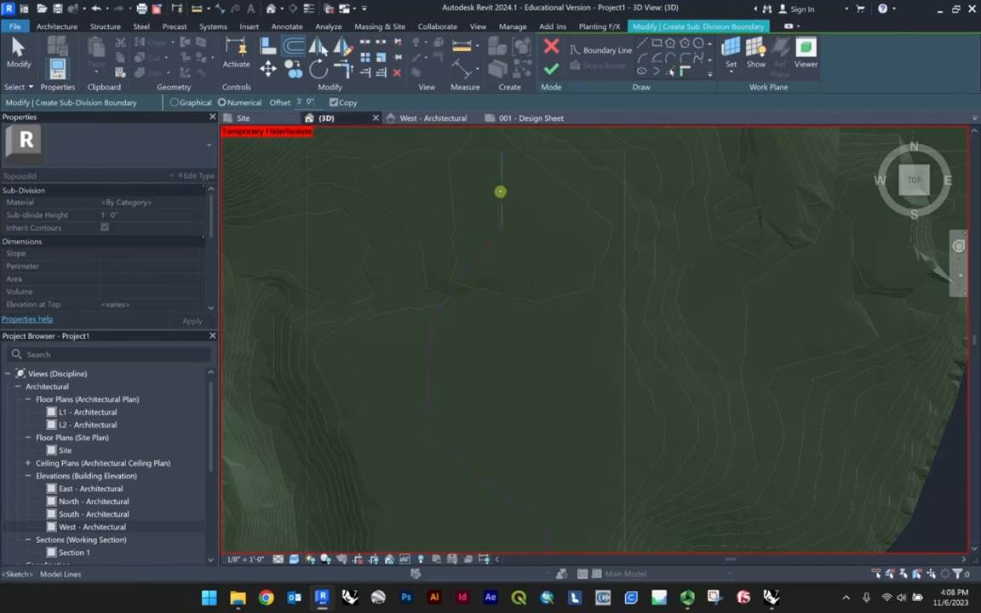
pyautogui.scroll(-2, 502, 192)
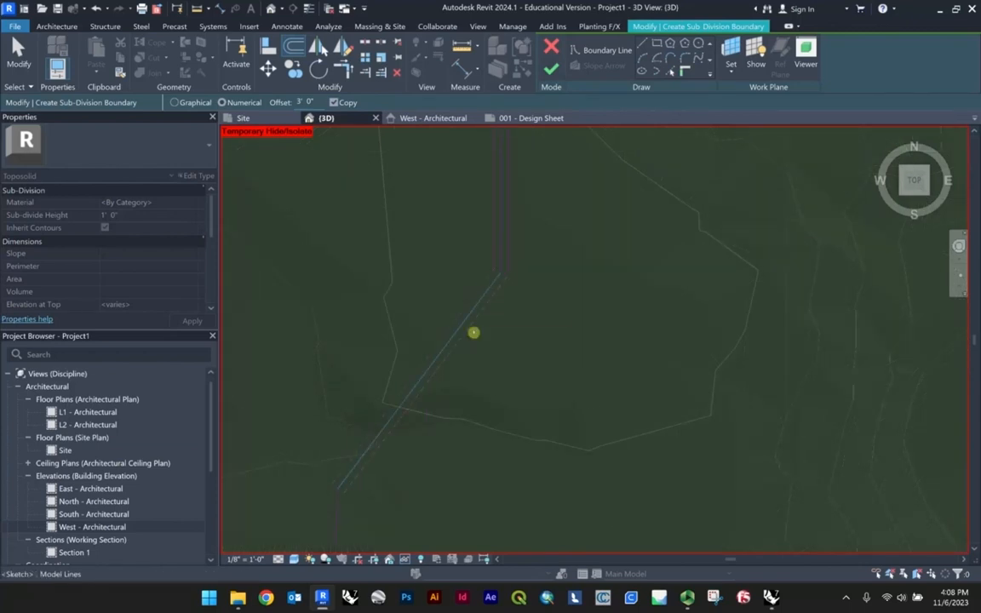
pyautogui.moveTo(422, 387)
pyautogui.mouseDown(button='middle')
pyautogui.moveTo(515, 237)
pyautogui.moveTo(496, 264)
pyautogui.mouseUp(button='middle')
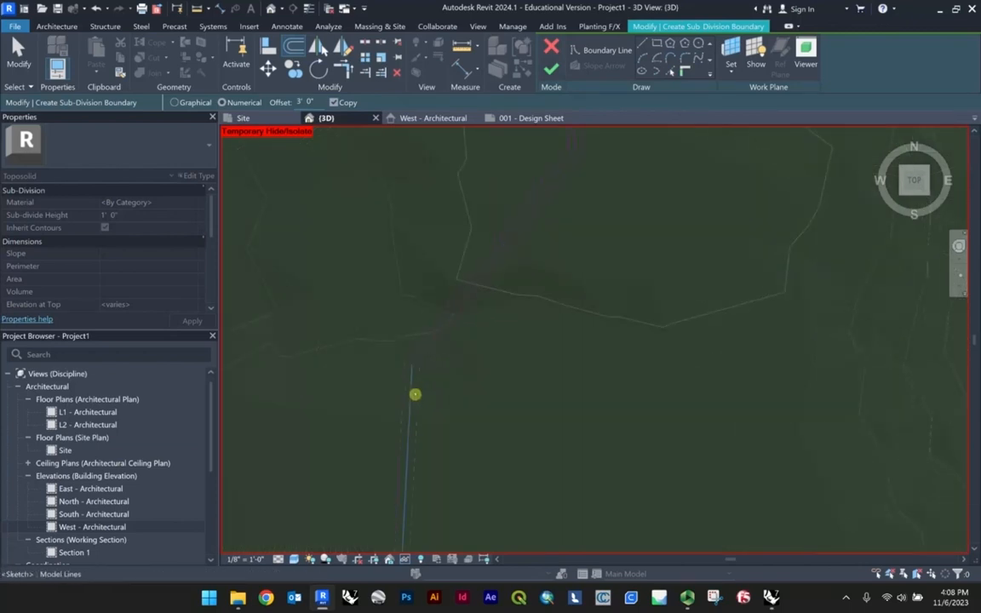
pyautogui.scroll(-3, 449, 343)
pyautogui.moveTo(455, 494); pyautogui.dragTo(436, 341, button='middle')
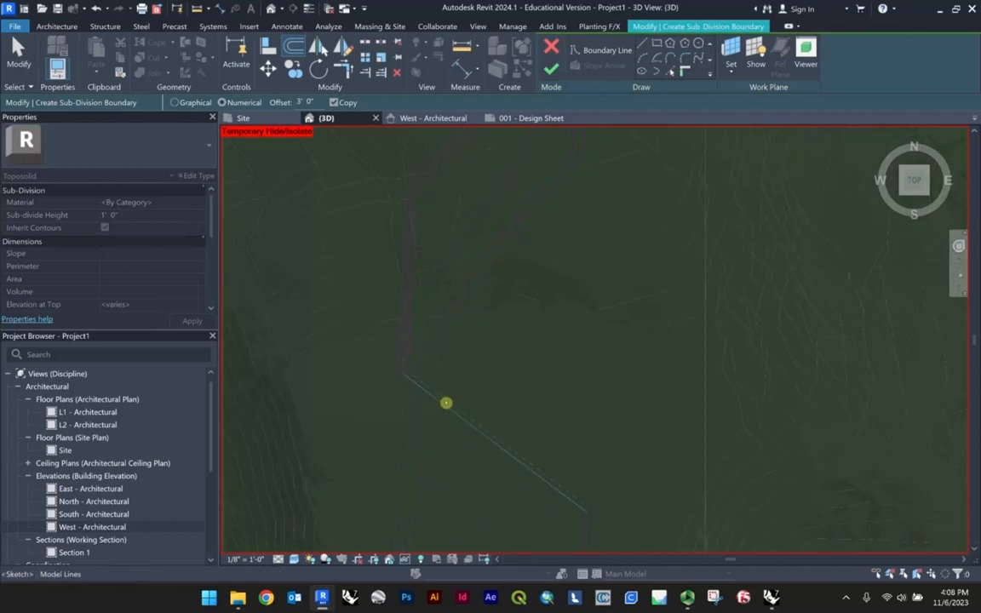
pyautogui.moveTo(467, 453); pyautogui.dragTo(498, 299, button='middle')
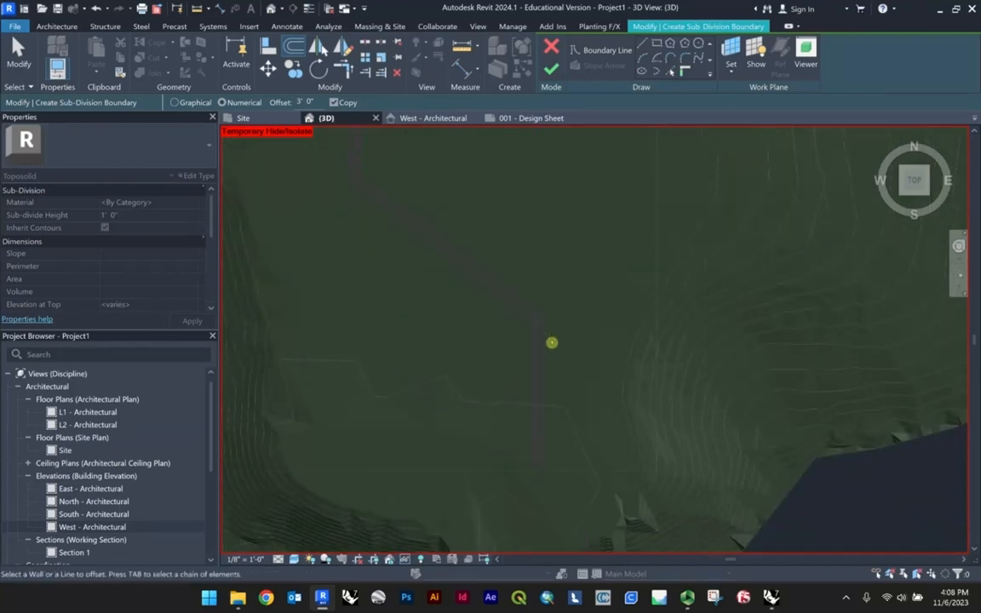
pyautogui.scroll(6, 542, 328)
pyautogui.click(545, 322)
pyautogui.press('Escape')
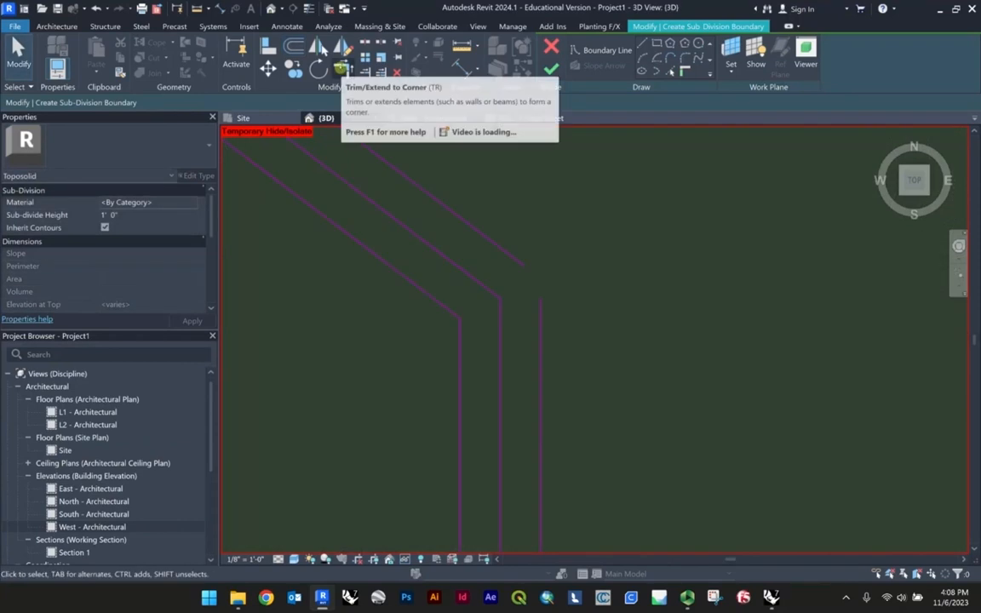
# Join the offset lines into clean corners at the path's two lower bends with Trim/Extend to Corner.
pyautogui.click(342, 68)
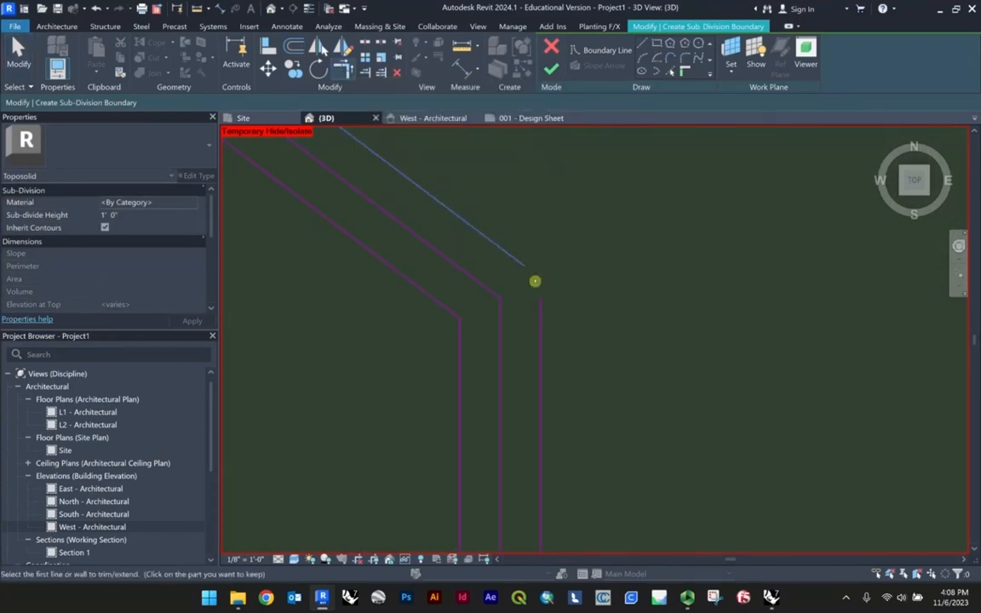
pyautogui.scroll(-2, 580, 262)
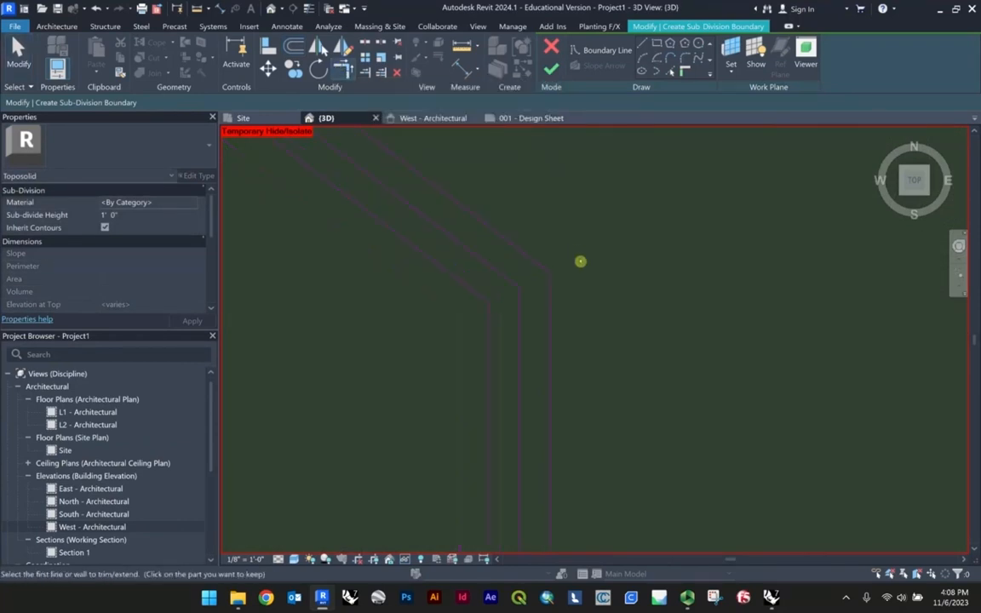
pyautogui.scroll(-2, 580, 313)
pyautogui.moveTo(580, 313); pyautogui.dragTo(591, 377, button='middle')
pyautogui.scroll(2, 589, 375)
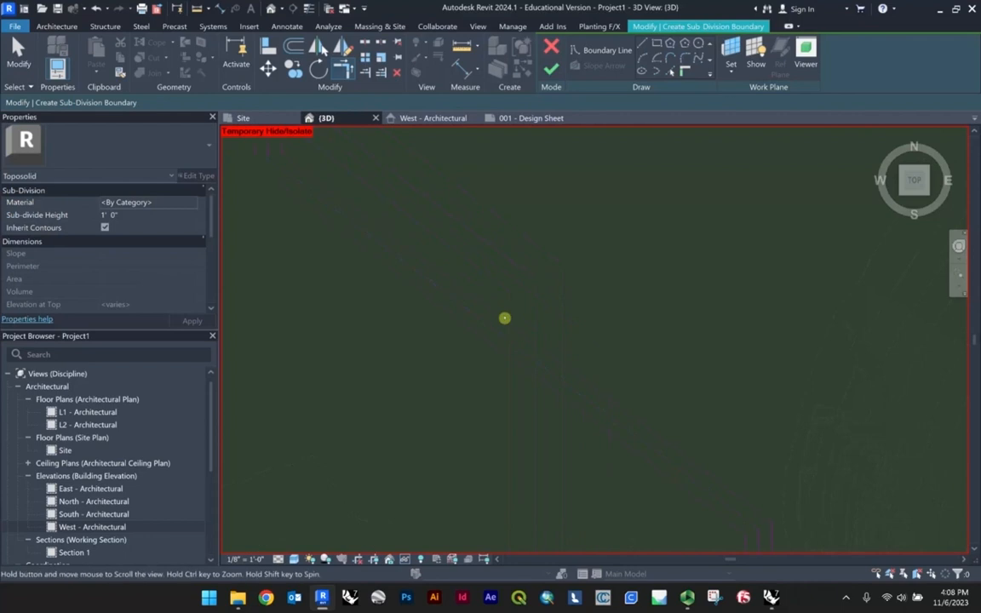
pyautogui.moveTo(503, 317); pyautogui.dragTo(626, 440, button='middle')
pyautogui.click(325, 256)
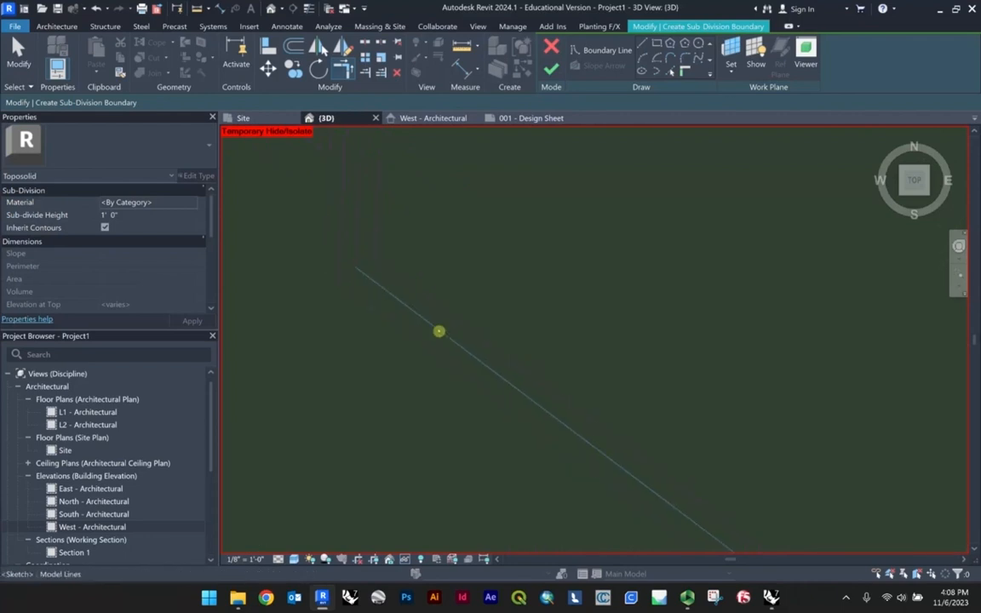
pyautogui.moveTo(470, 333); pyautogui.dragTo(522, 498, button='middle')
pyautogui.scroll(2, 416, 447)
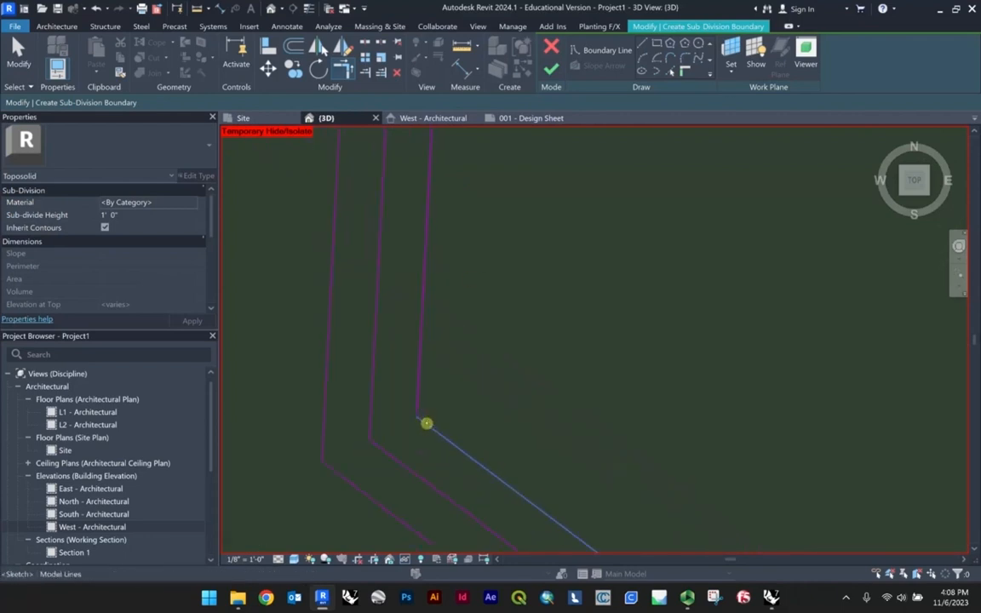
pyautogui.scroll(5, 427, 423)
pyautogui.scroll(-7, 431, 406)
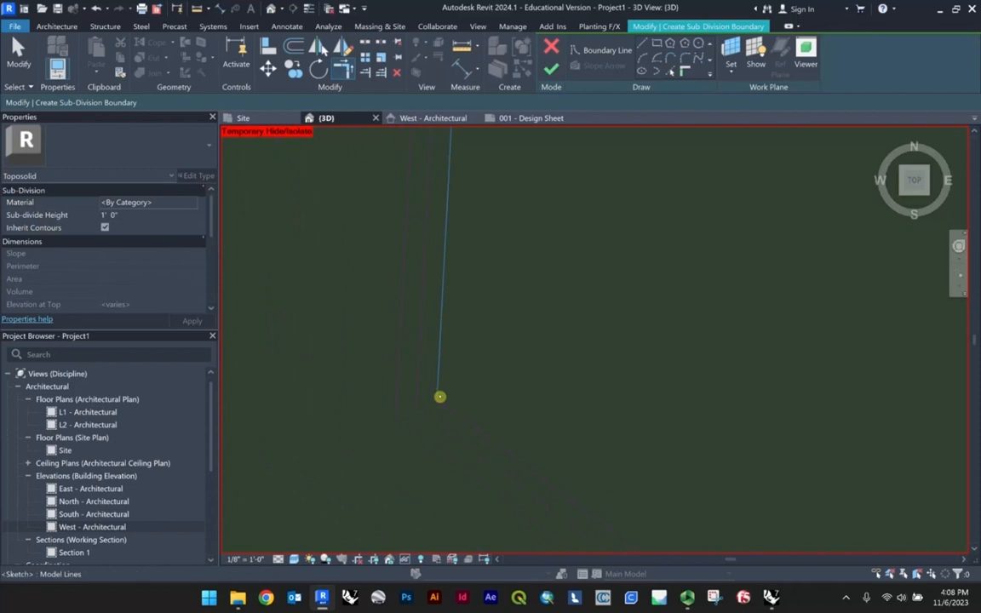
# Try to trim the overlapping offset lines on the inner side of the third bend from the lower edge into a corner.
pyautogui.scroll(-3, 440, 397)
pyautogui.moveTo(519, 261); pyautogui.dragTo(477, 436, button='middle')
pyautogui.scroll(-1, 477, 436)
pyautogui.scroll(5, 421, 314)
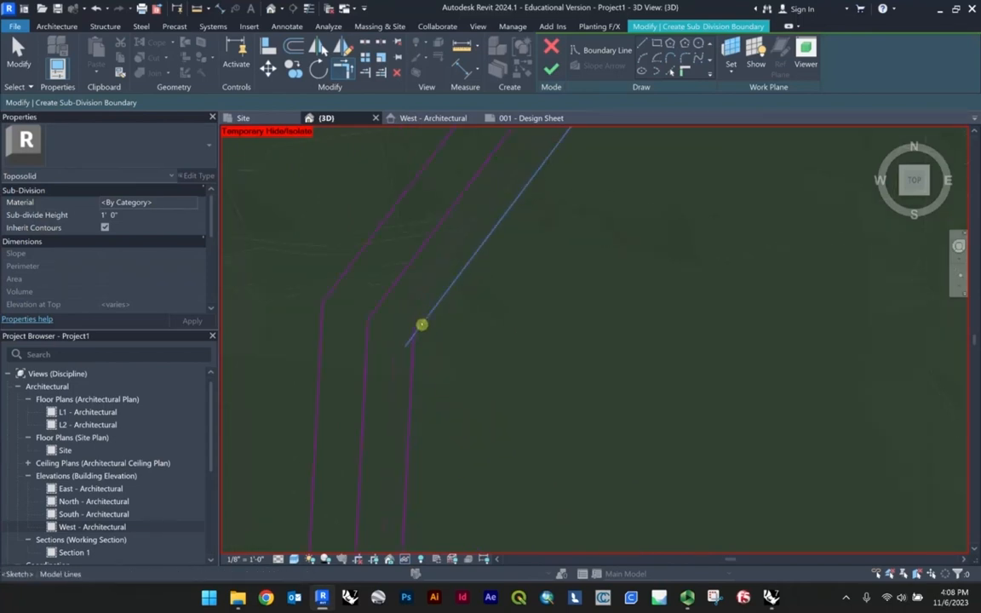
pyautogui.scroll(1, 422, 324)
pyautogui.click(412, 328)
pyautogui.click(405, 346)
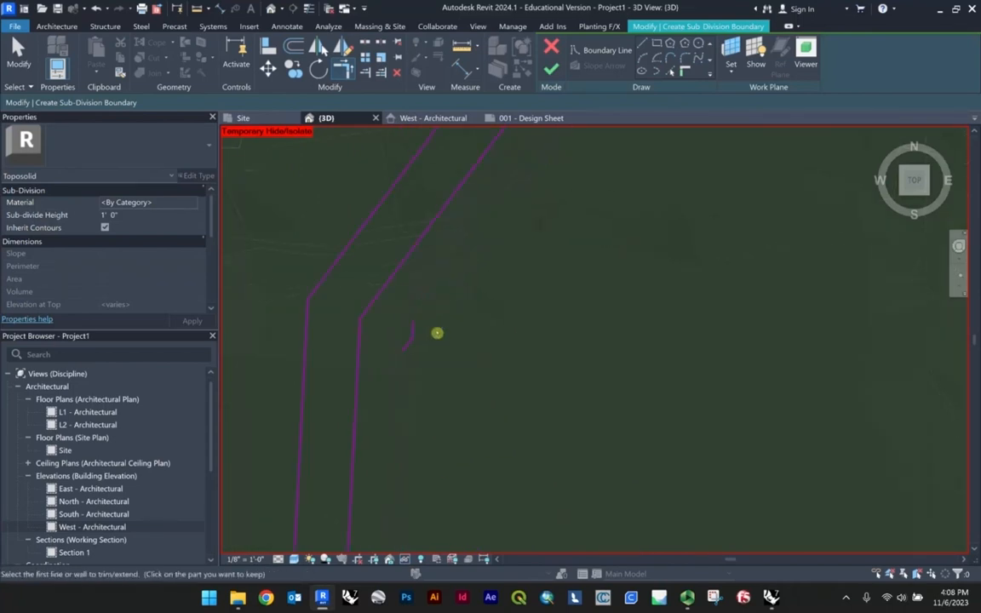
pyautogui.press('Escape')
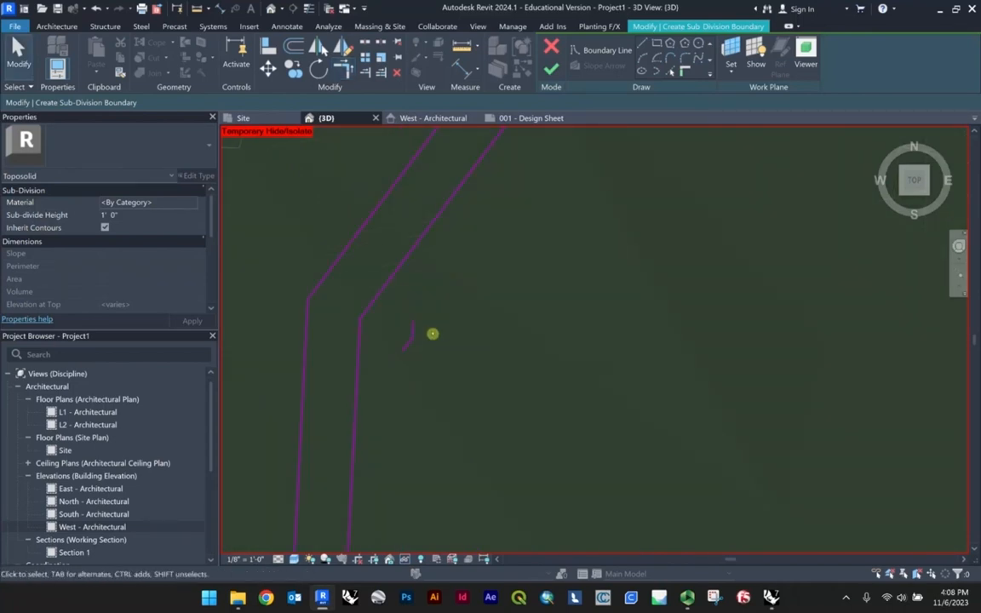
# Shorten the overlapping offset lines at the third bend by moving their endpoints to the point where they cross.
pyautogui.click(415, 329)
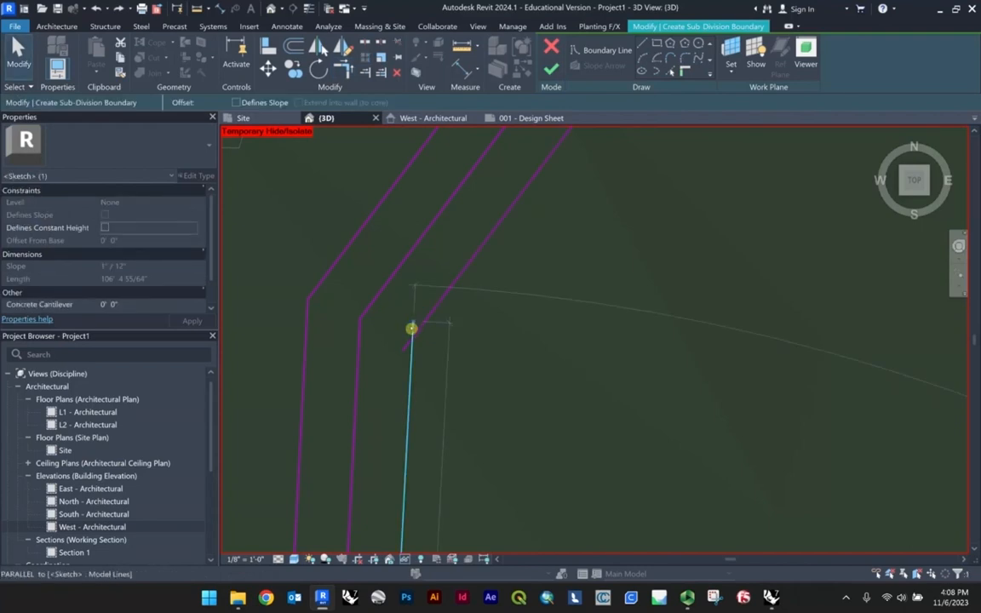
pyautogui.moveTo(412, 329); pyautogui.dragTo(413, 341)
pyautogui.click(427, 320)
pyautogui.scroll(-5, 407, 358)
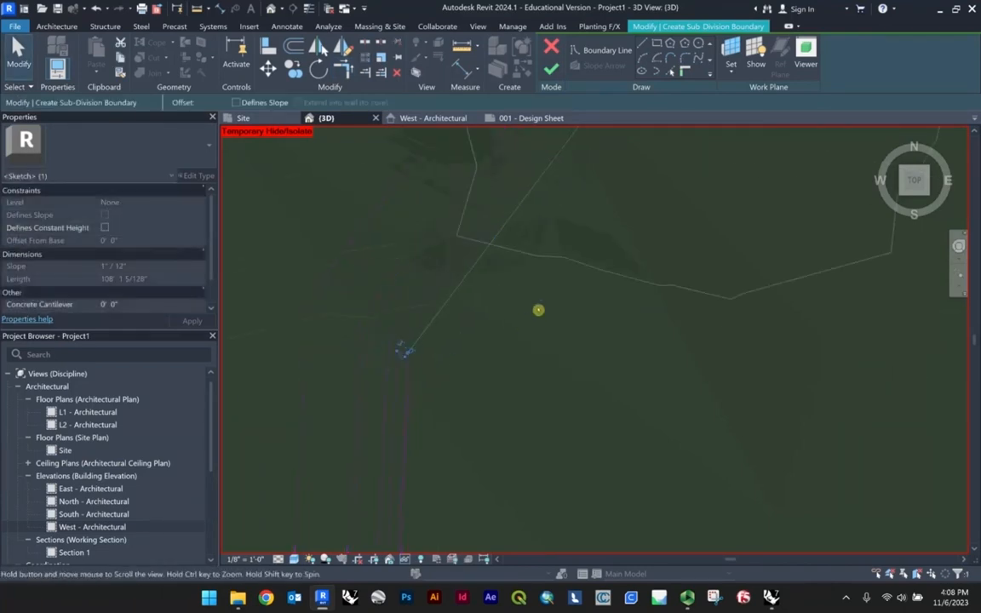
# Shorten the crossing offset lines at the uppermost bend so that their endpoints meet in a clean corner.
pyautogui.scroll(10, 538, 310)
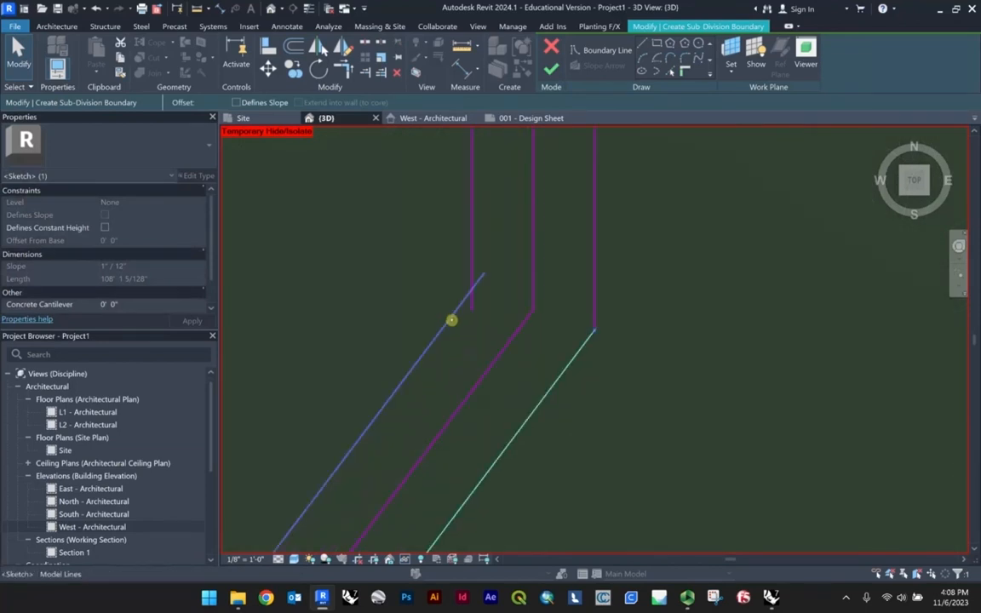
pyautogui.click(452, 321)
pyautogui.moveTo(486, 274); pyautogui.dragTo(474, 292)
pyautogui.click(473, 257)
pyautogui.click(502, 308)
pyautogui.scroll(-10, 511, 306)
pyautogui.scroll(3, 530, 312)
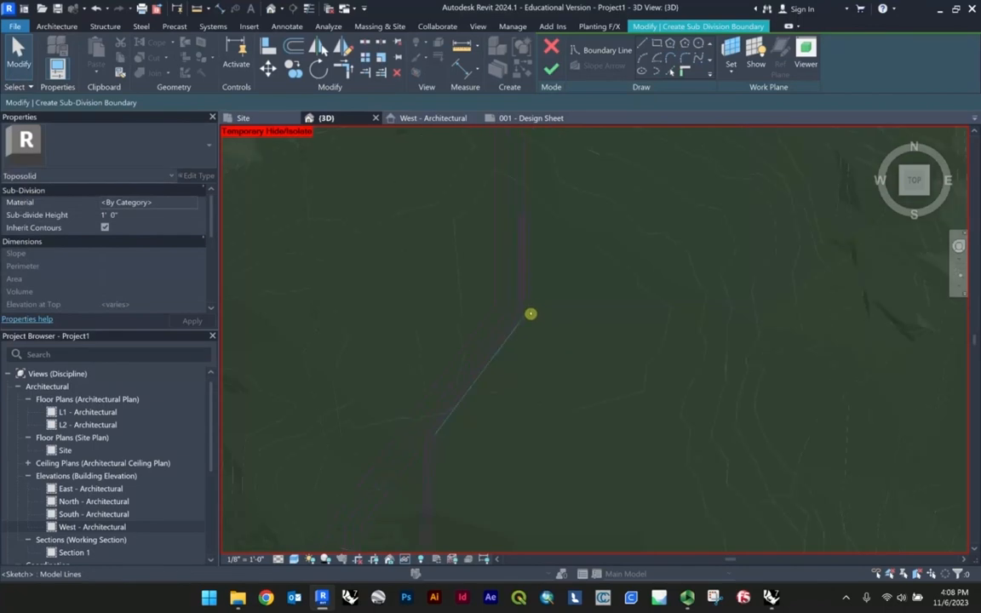
# Delete the path's uppermost vertical centre segment and the diagonal centre segment adjoining it.
pyautogui.scroll(-4, 494, 375)
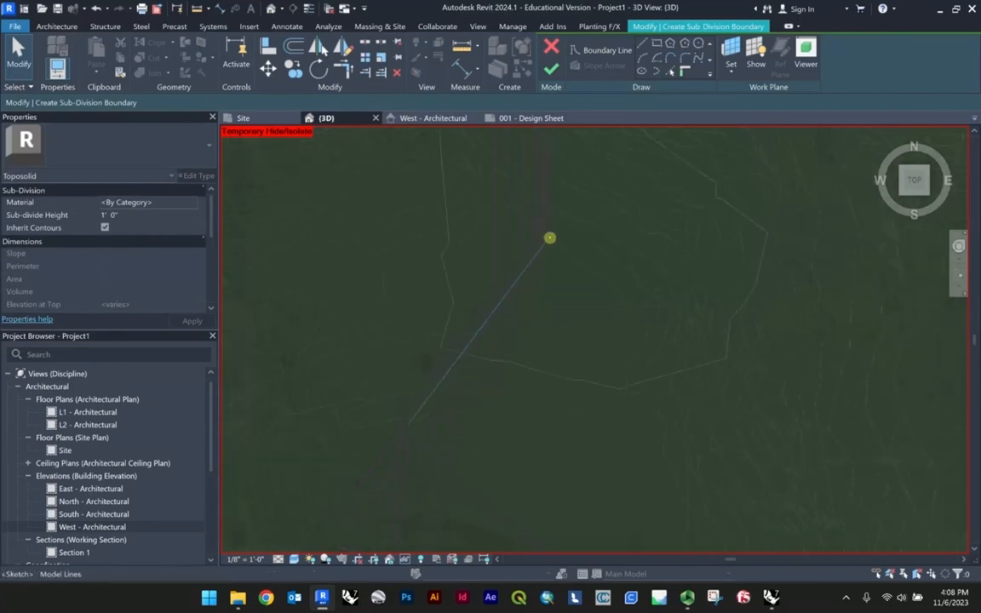
pyautogui.click(543, 227)
pyautogui.click(531, 265)
pyautogui.scroll(-2, 535, 266)
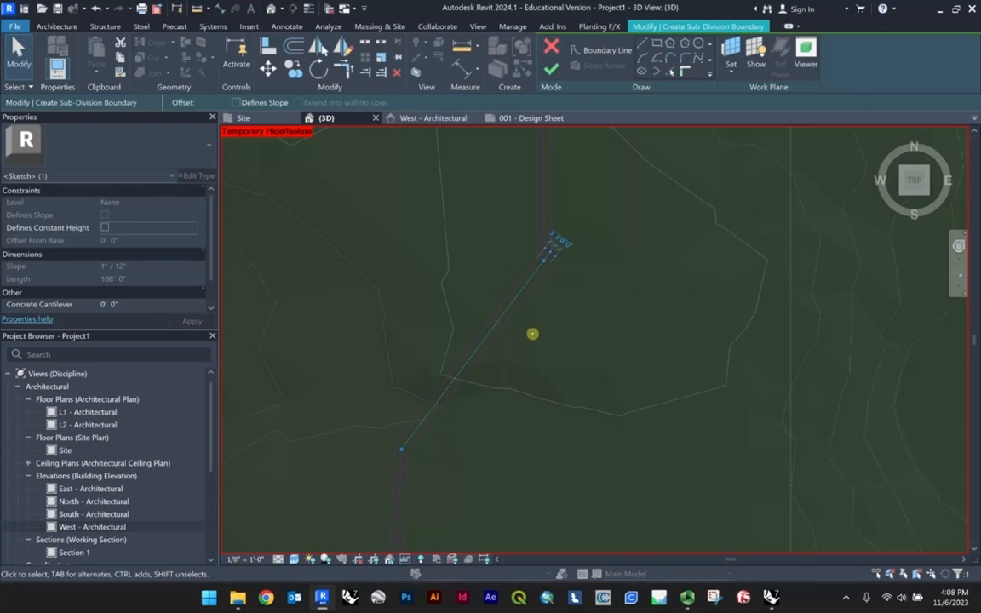
pyautogui.press('Delete')
pyautogui.click(543, 237)
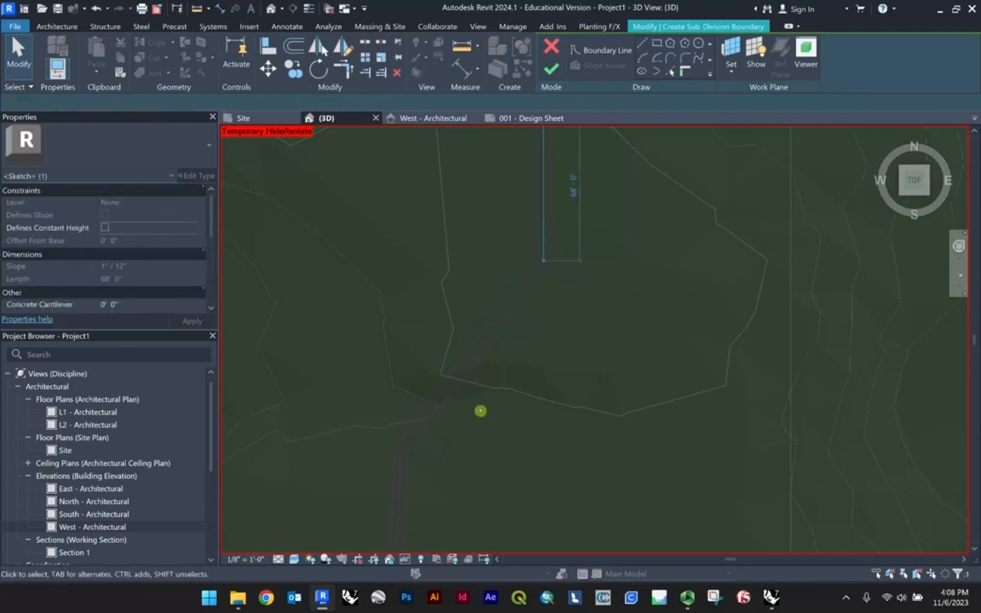
pyautogui.press('Delete')
# Delete the remaining centre-line segments along the lower part of the path, leaving only the offset lines.
pyautogui.scroll(-1, 474, 400)
pyautogui.moveTo(468, 386); pyautogui.dragTo(472, 295, button='middle')
pyautogui.click(411, 335)
pyautogui.press('Delete')
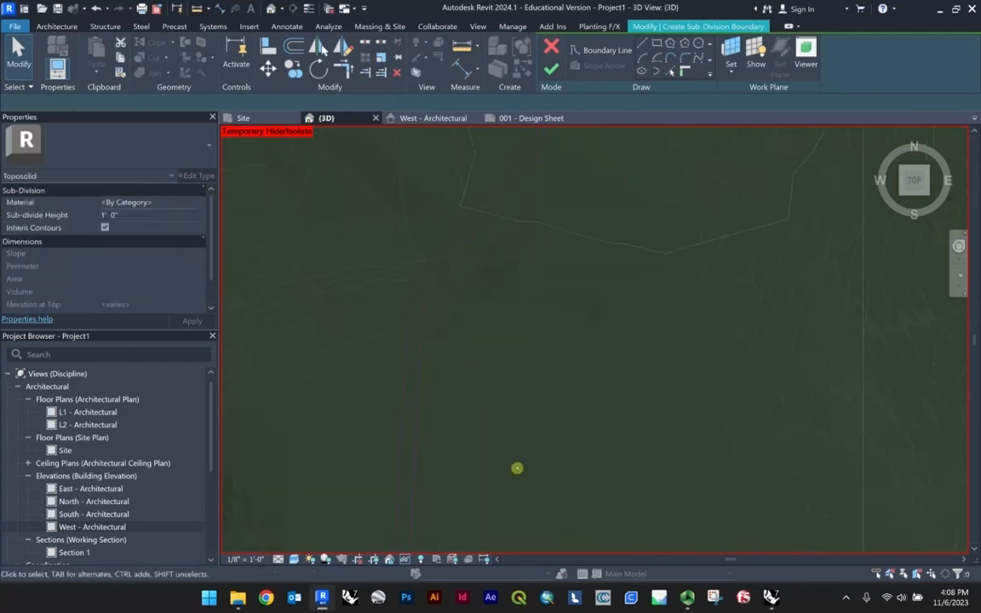
pyautogui.click(438, 369)
pyautogui.press('Delete')
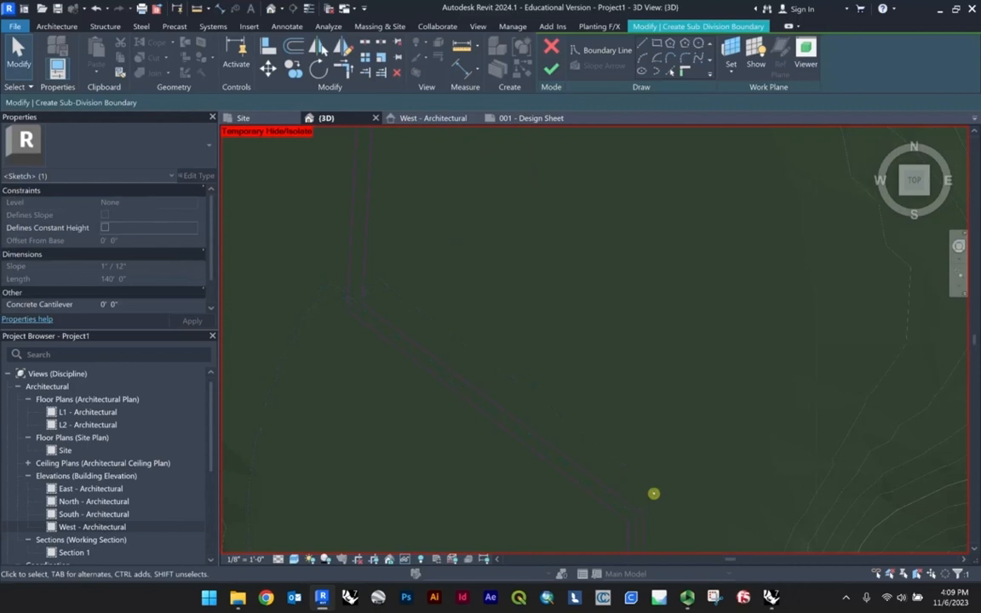
pyautogui.moveTo(652, 495); pyautogui.dragTo(563, 321, button='middle')
pyautogui.click(556, 342)
pyautogui.press('Delete')
pyautogui.scroll(-5, 591, 314)
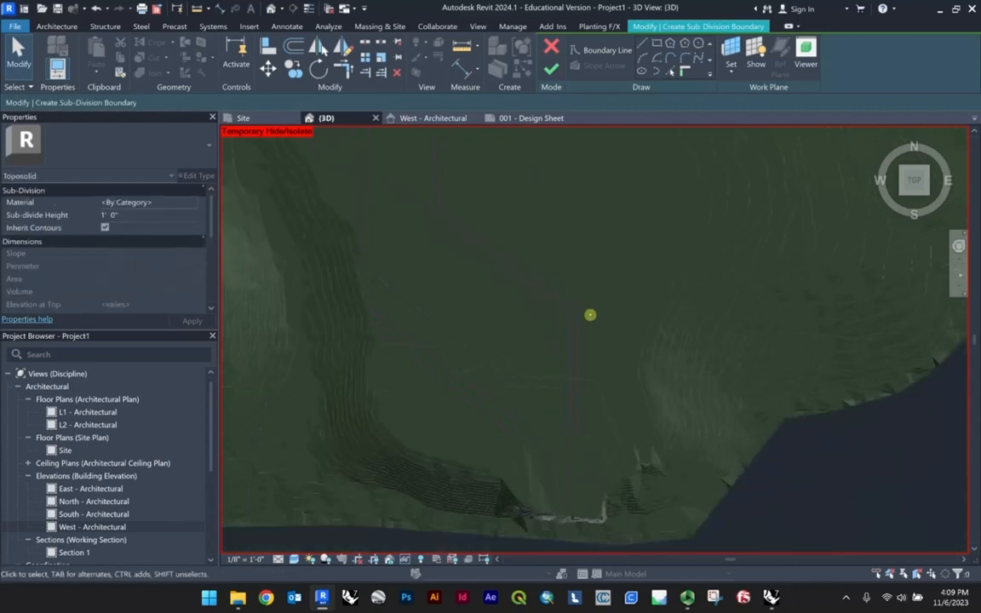
# Round both boundary lines at the path's lowest bend using Fillet Arc with a fixed 6' radius.
pyautogui.scroll(4, 593, 311)
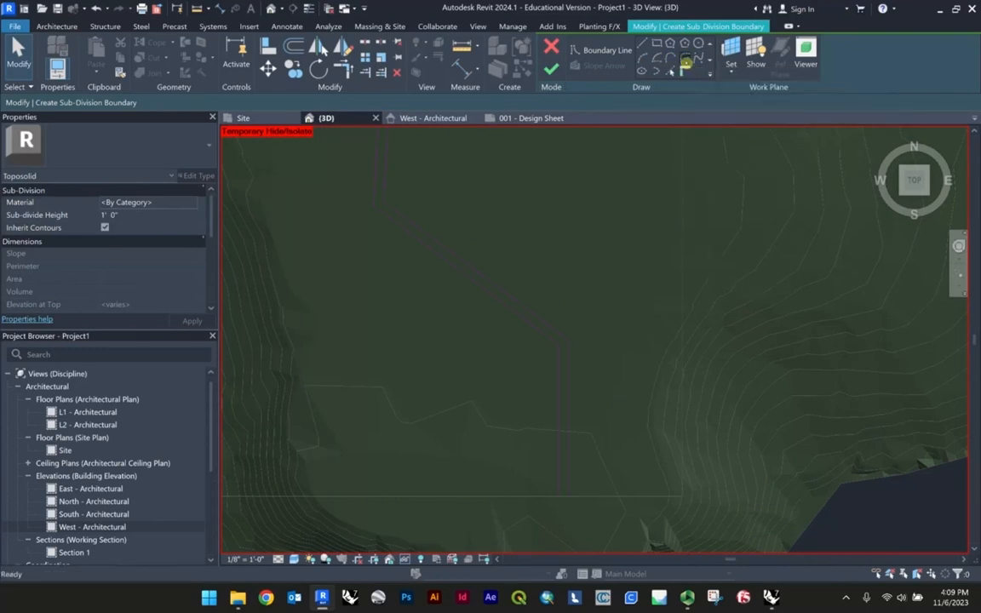
pyautogui.click(685, 64)
pyautogui.scroll(3, 592, 346)
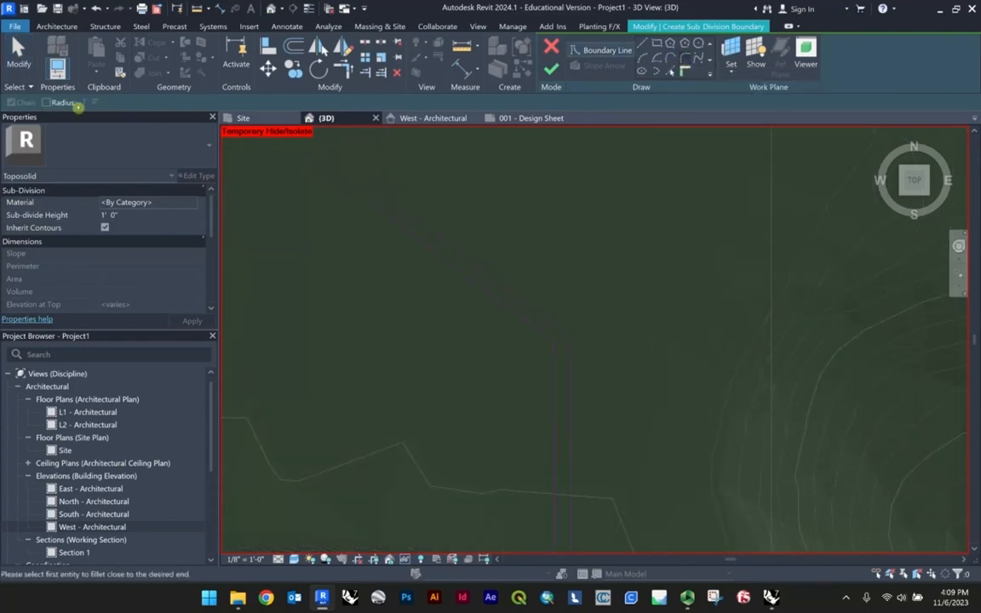
pyautogui.click(46, 102)
pyautogui.click(538, 335)
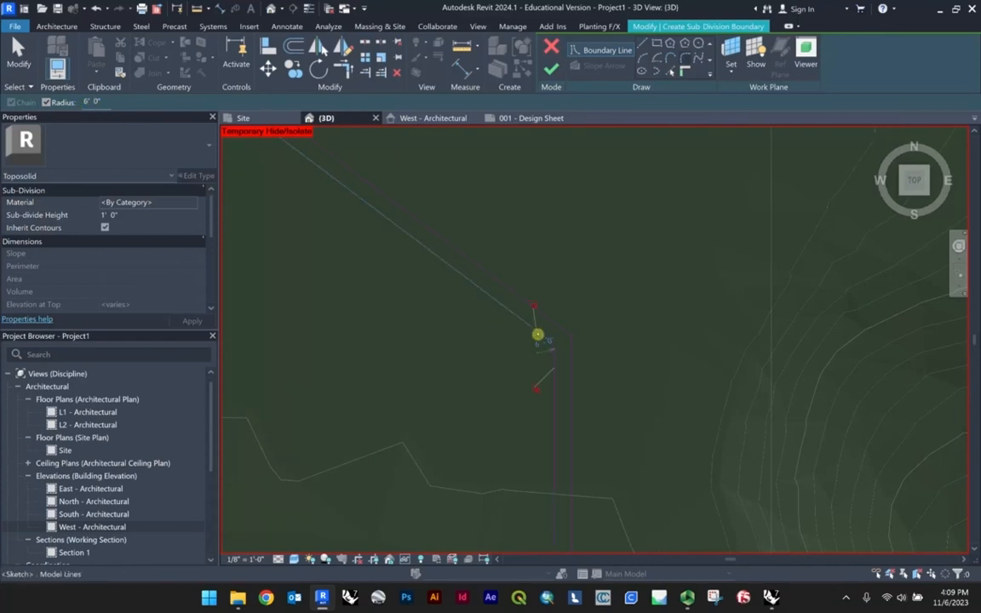
pyautogui.scroll(3, 551, 359)
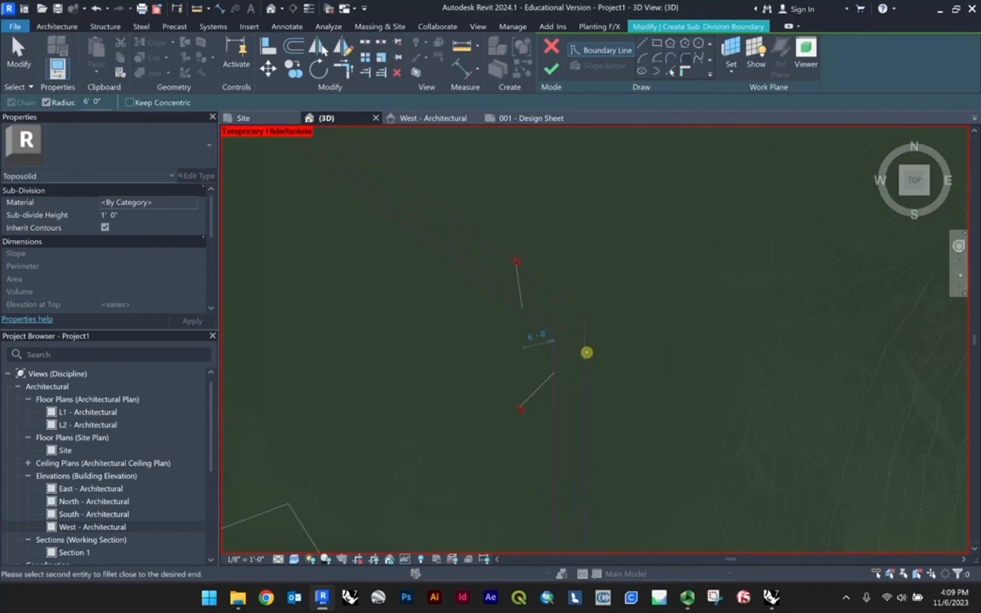
pyautogui.scroll(-4, 587, 335)
pyautogui.scroll(4, 431, 263)
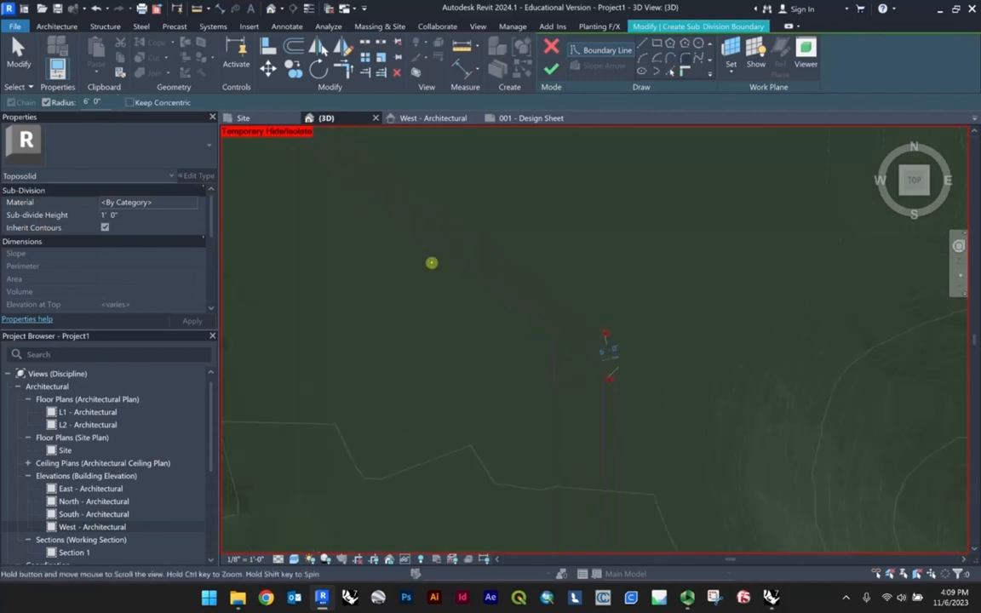
# Fillet both boundary lines at each of the path's remaining three bends with a 6' radius.
pyautogui.scroll(-5, 459, 234)
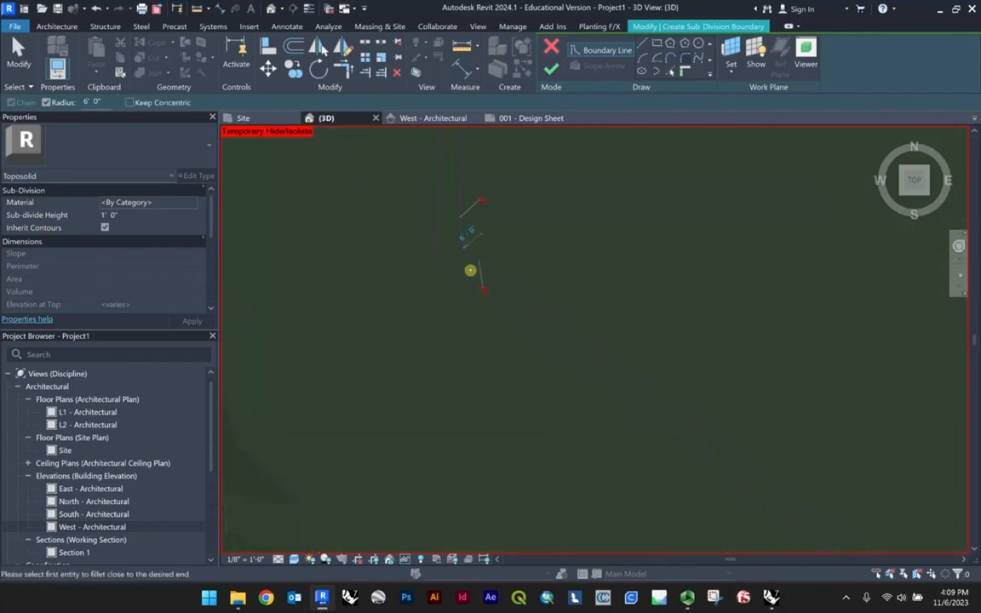
pyautogui.scroll(-5, 453, 274)
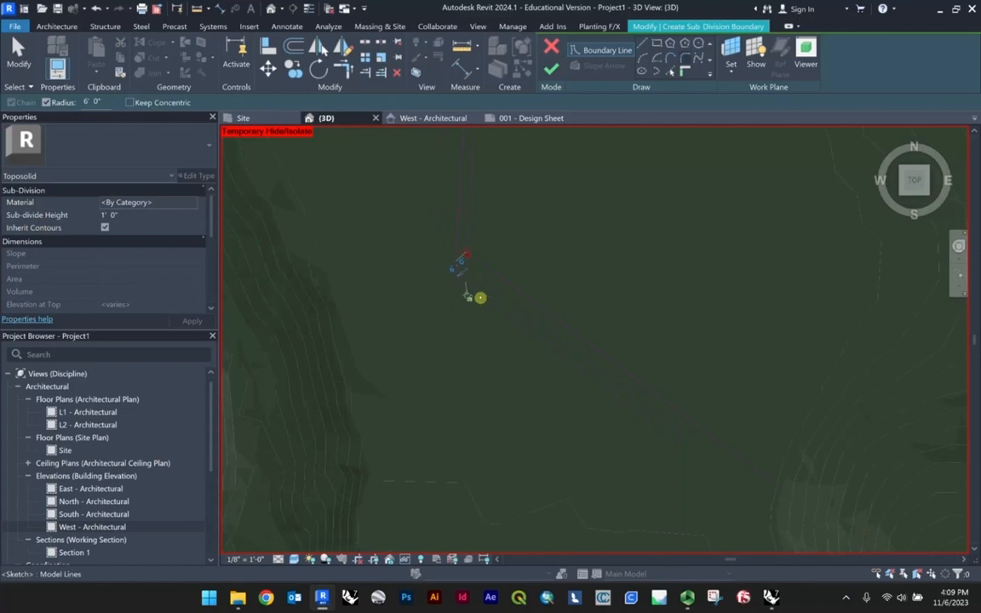
pyautogui.moveTo(547, 166); pyautogui.dragTo(552, 307, button='middle')
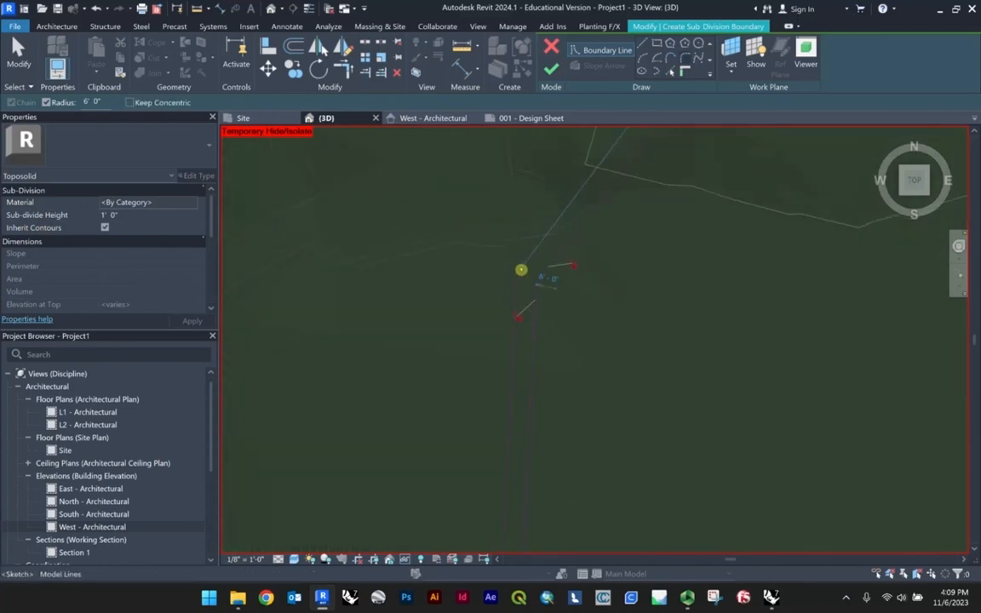
pyautogui.scroll(-3, 557, 318)
pyautogui.moveTo(615, 282); pyautogui.dragTo(529, 457, button='middle')
pyautogui.scroll(3, 593, 276)
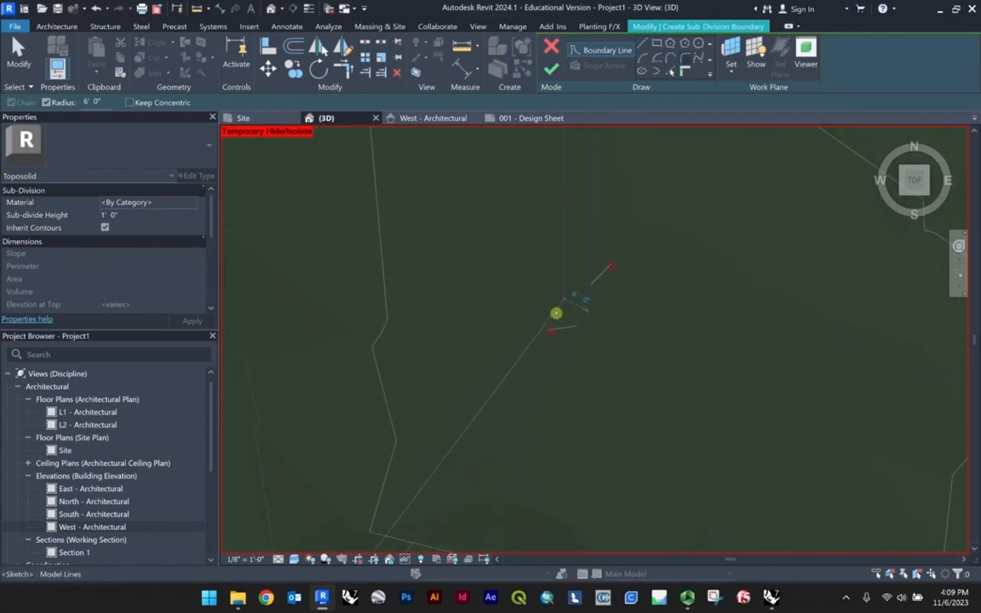
pyautogui.scroll(-5, 563, 287)
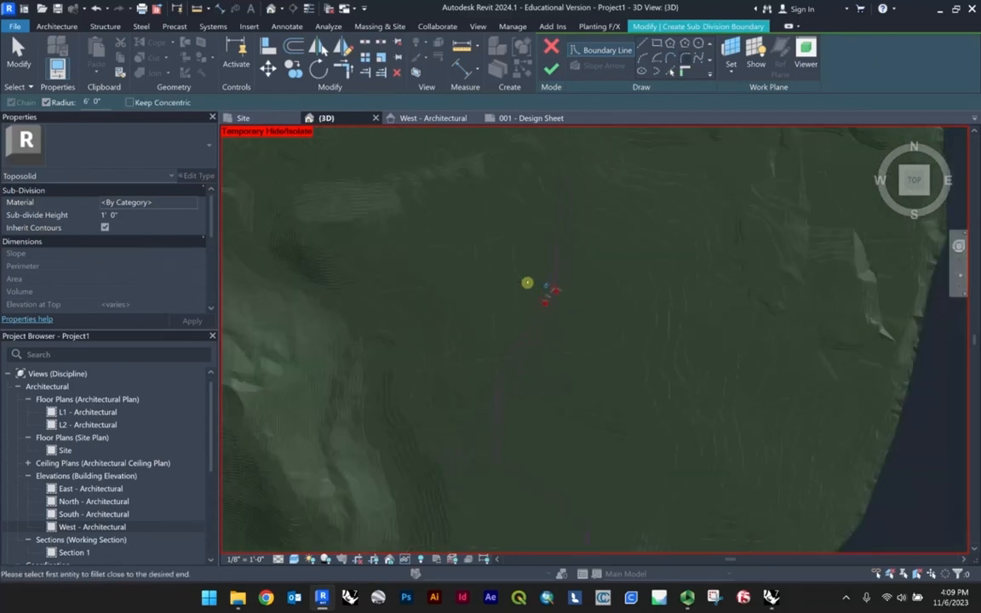
pyautogui.press('Escape')
# Close the path's lower end with a straight 6' line joining the endpoints of the two boundary lines.
pyautogui.scroll(-5, 552, 243)
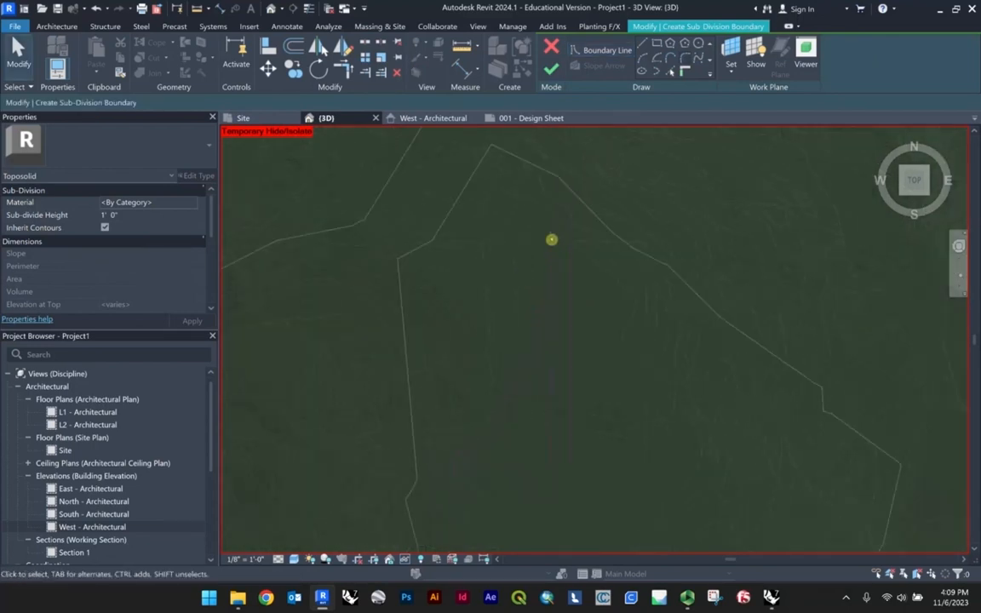
pyautogui.scroll(-1, 549, 235)
pyautogui.moveTo(588, 395); pyautogui.dragTo(569, 376, button='middle')
pyautogui.scroll(1, 553, 372)
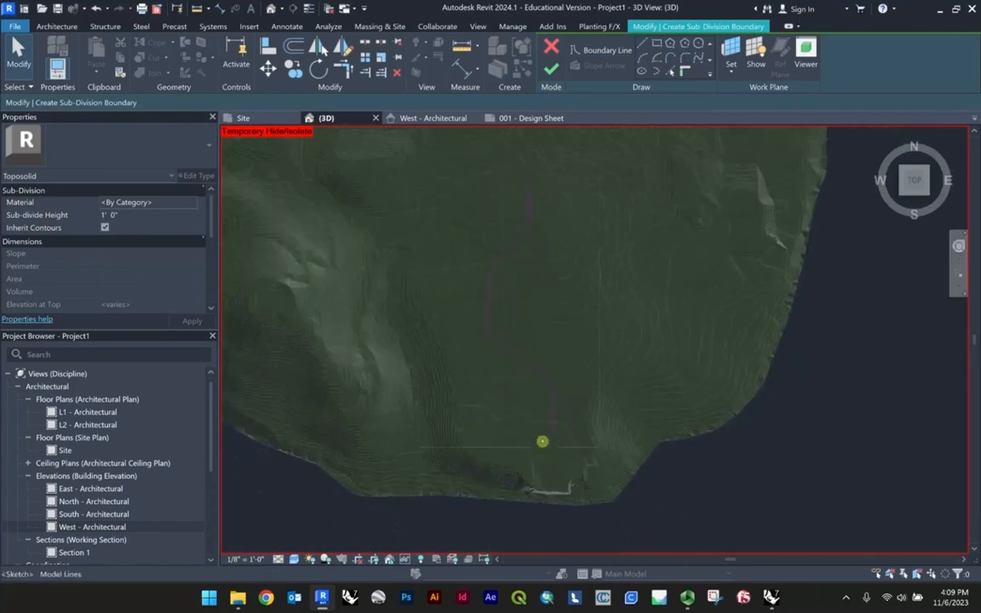
pyautogui.scroll(5, 542, 441)
pyautogui.scroll(-1, 556, 440)
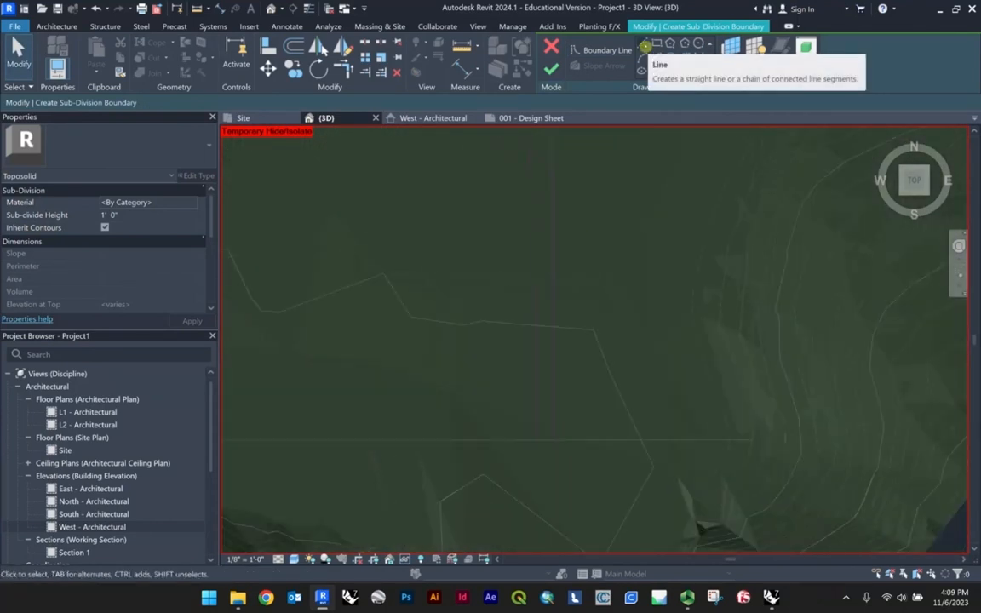
pyautogui.click(644, 46)
pyautogui.scroll(2, 534, 442)
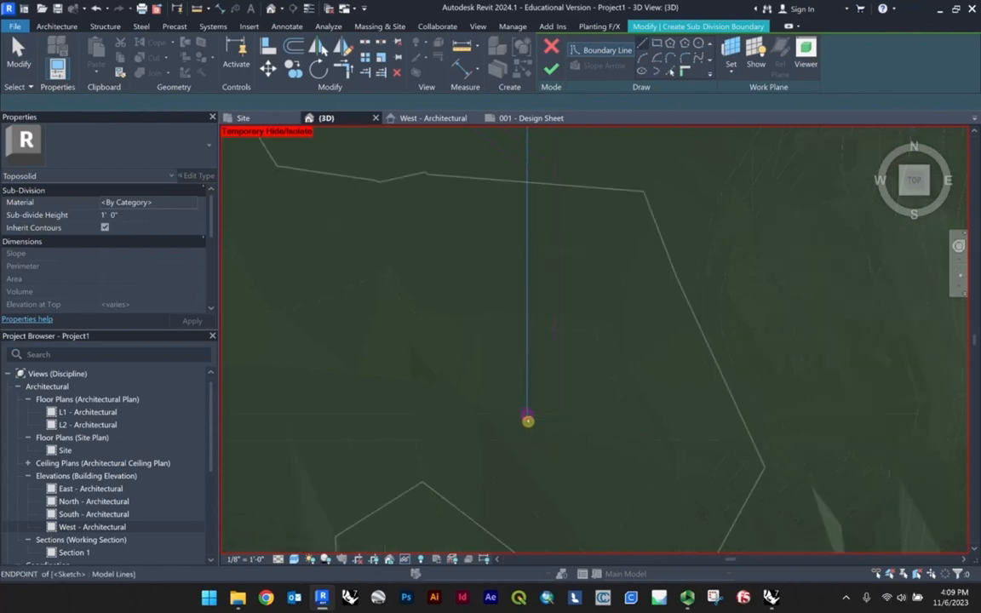
pyautogui.click(527, 417)
pyautogui.press('Escape')
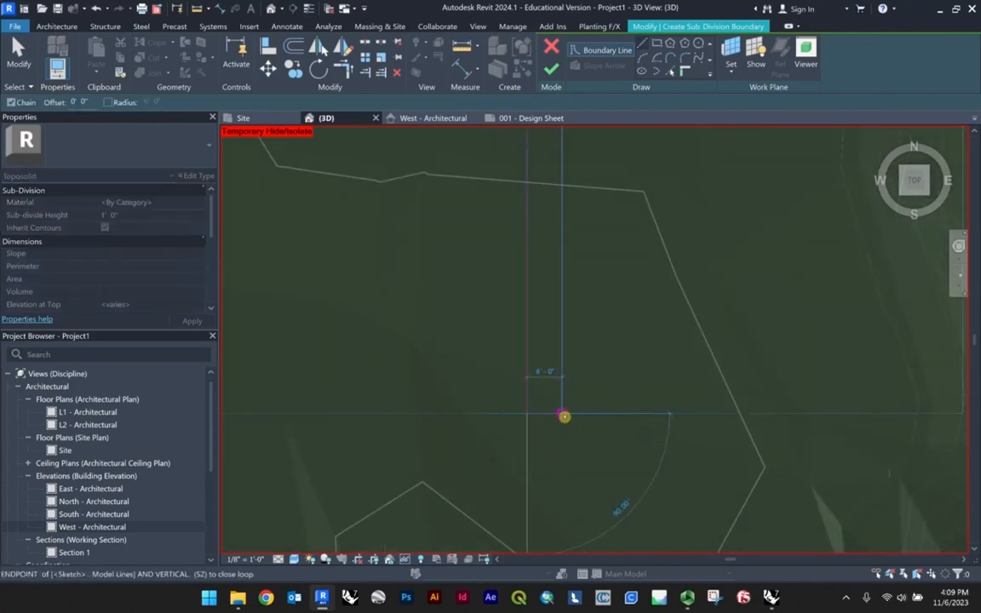
pyautogui.scroll(-3, 614, 472)
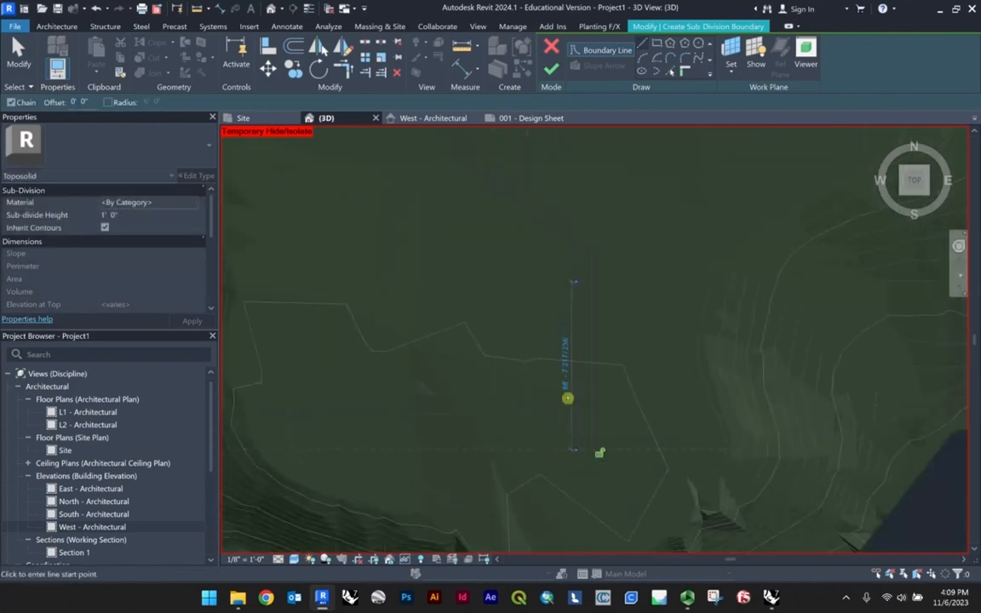
# Close the path's upper end with a straight line between the boundary endpoints and finish the sub-division sketch.
pyautogui.scroll(-4, 644, 443)
pyautogui.scroll(8, 595, 263)
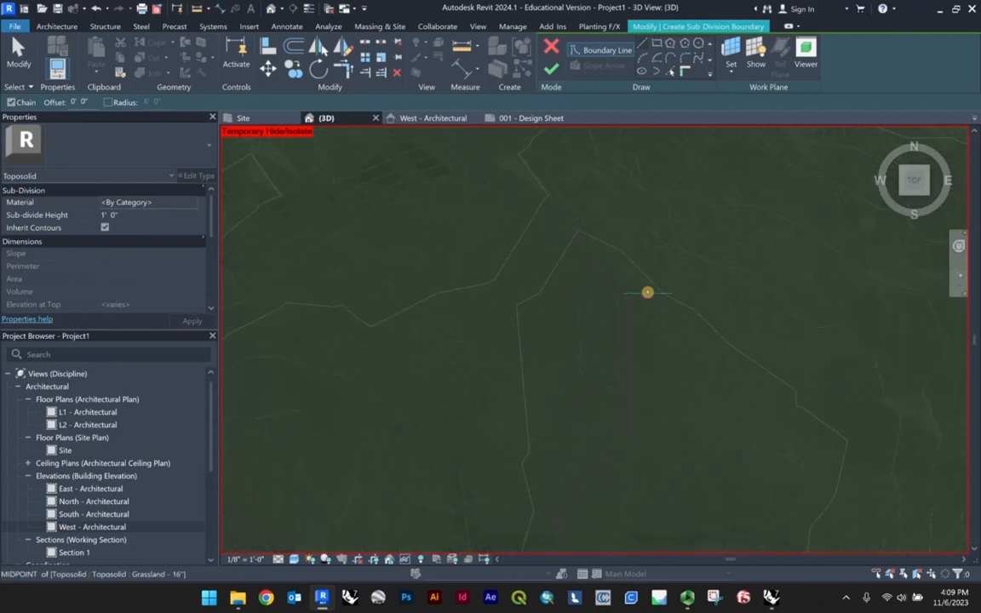
pyautogui.scroll(2, 617, 300)
pyautogui.click(609, 311)
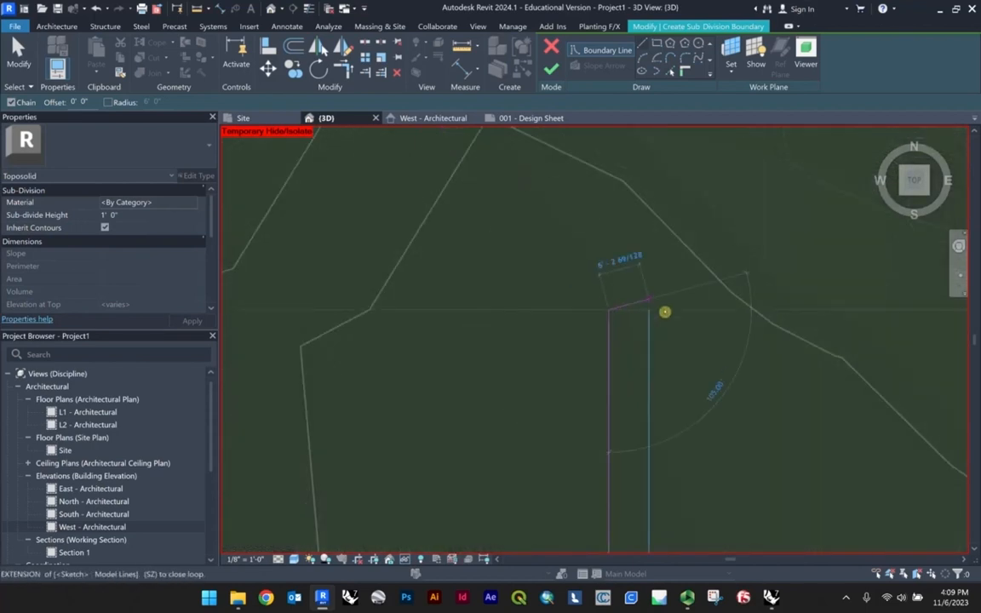
pyautogui.press('Escape')
pyautogui.press('Escape')
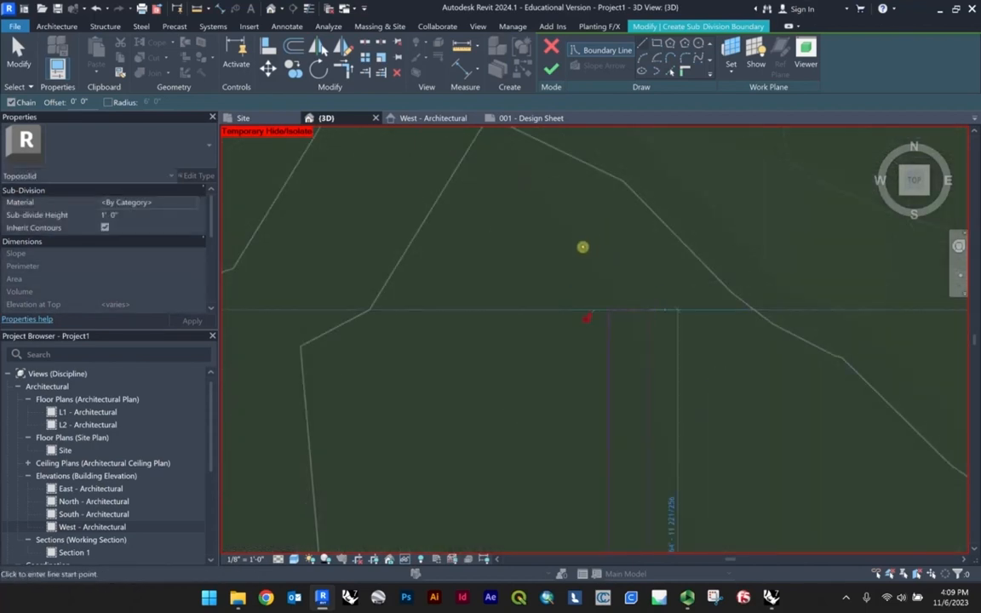
pyautogui.scroll(-5, 581, 258)
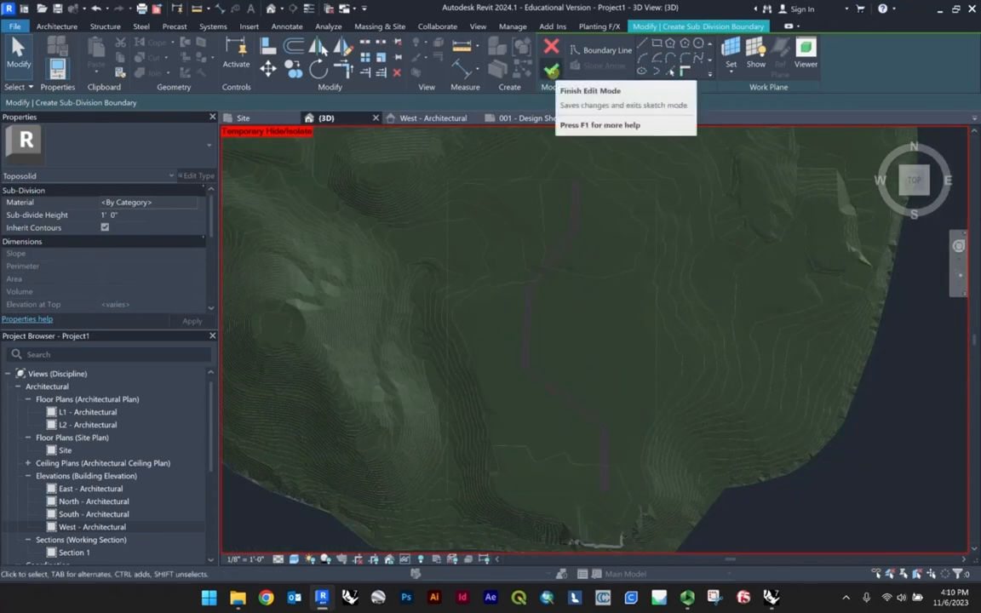
pyautogui.click(551, 72)
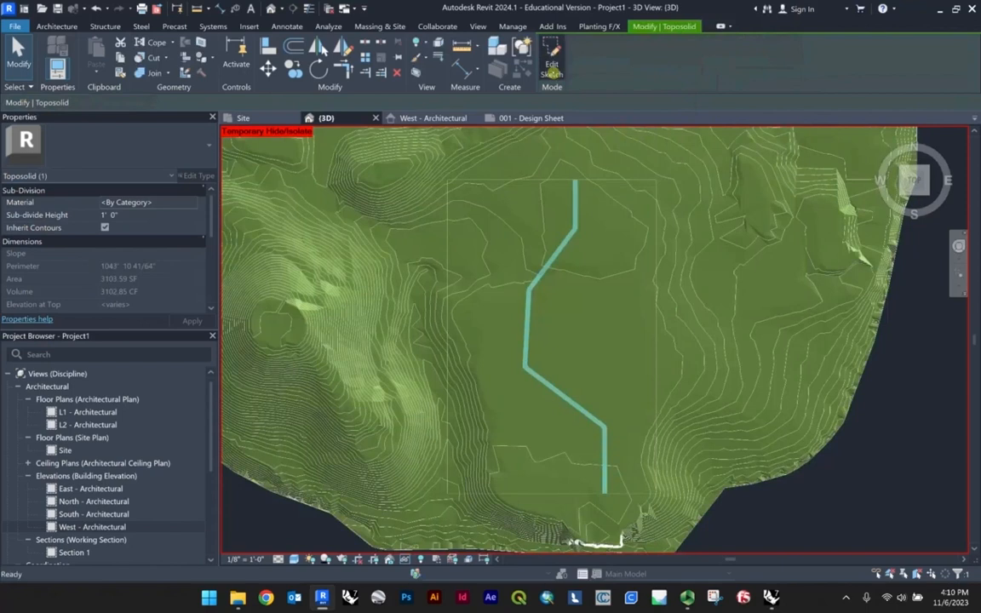
# Examine the new path sub-division on the terrain from several angles in 3D.
pyautogui.moveTo(645, 403)
pyautogui.keyDown('shift'); pyautogui.mouseDown(button='middle')
pyautogui.moveTo(609, 333)
pyautogui.moveTo(584, 234)
pyautogui.moveTo(567, 231)
pyautogui.mouseUp(button='middle'); pyautogui.keyUp('shift')
pyautogui.scroll(5, 555, 411)
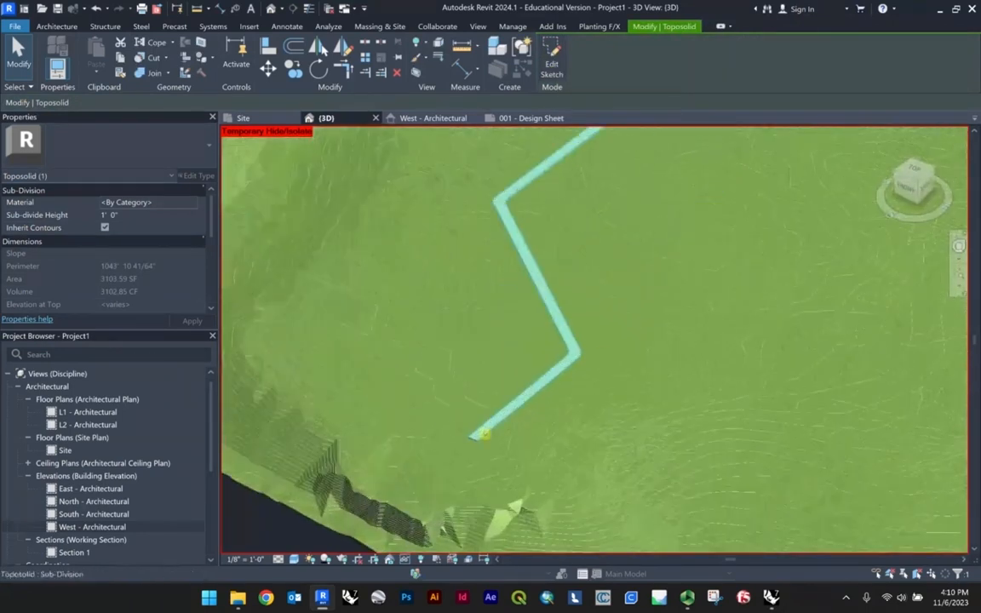
pyautogui.moveTo(688, 368); pyautogui.dragTo(619, 334, button='middle')
pyautogui.scroll(-3, 631, 429)
pyautogui.scroll(2, 629, 325)
pyautogui.scroll(2, 489, 366)
pyautogui.keyDown('shift'); pyautogui.moveTo(480, 367); pyautogui.dragTo(523, 377, button='middle'); pyautogui.keyUp('shift')
pyautogui.scroll(-3, 543, 385)
pyautogui.scroll(-2, 546, 388)
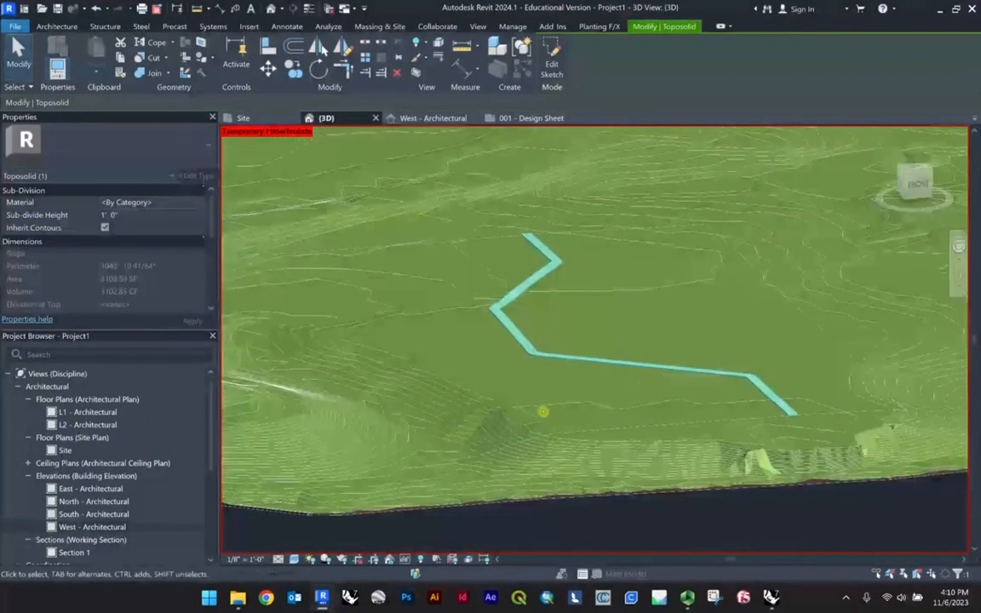
# Select the rectangular toposolid and the surrounding terrain in turn to examine their extents relative to the path sub-division.
pyautogui.click(430, 378)
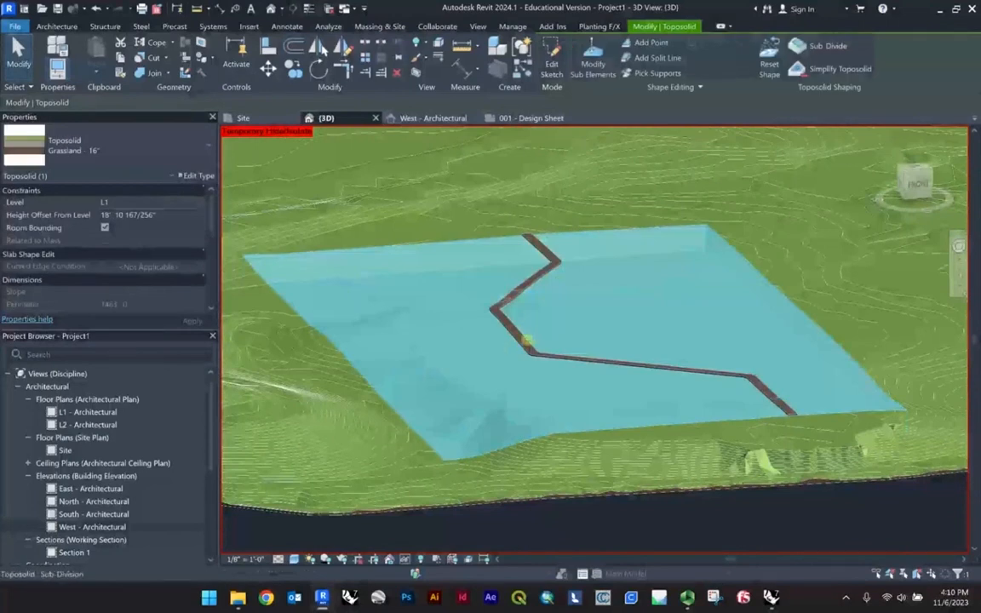
pyautogui.keyDown('shift'); pyautogui.moveTo(528, 316); pyautogui.dragTo(652, 346, button='middle'); pyautogui.keyUp('shift')
pyautogui.scroll(-2, 646, 389)
pyautogui.click(771, 519)
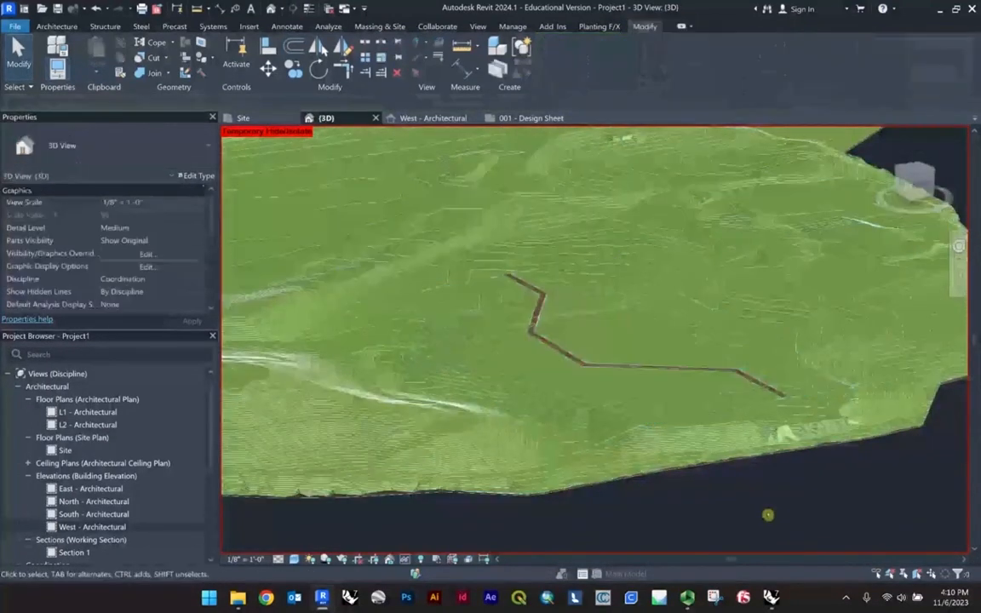
pyautogui.scroll(1, 587, 414)
pyautogui.click(576, 415)
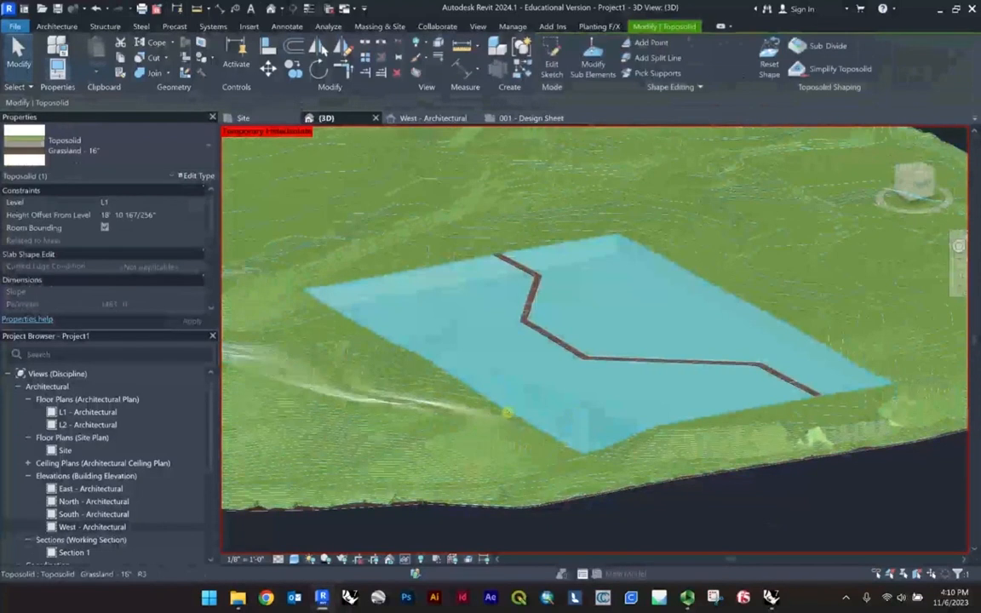
pyautogui.scroll(3, 523, 409)
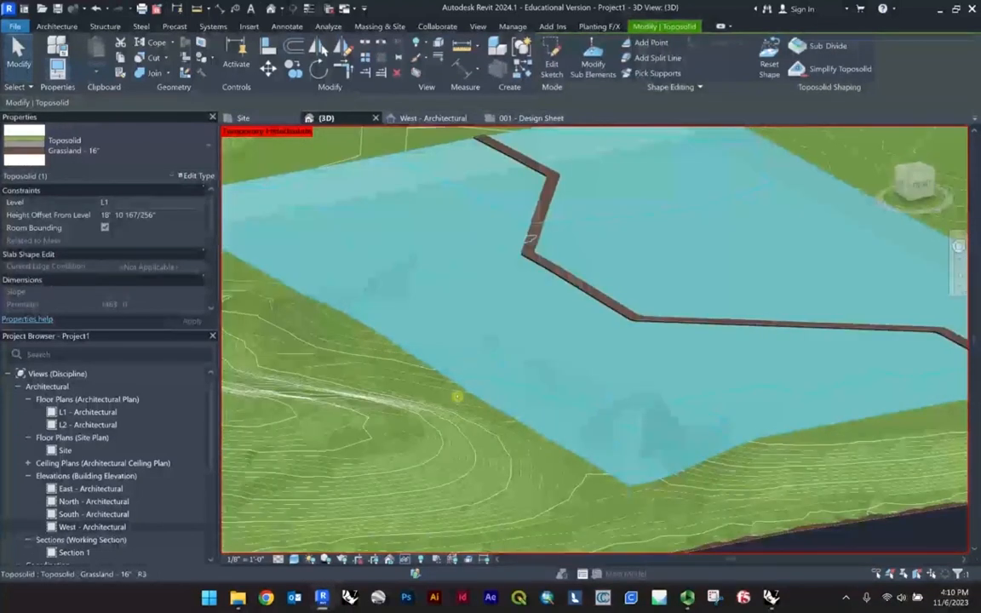
pyautogui.click(388, 349)
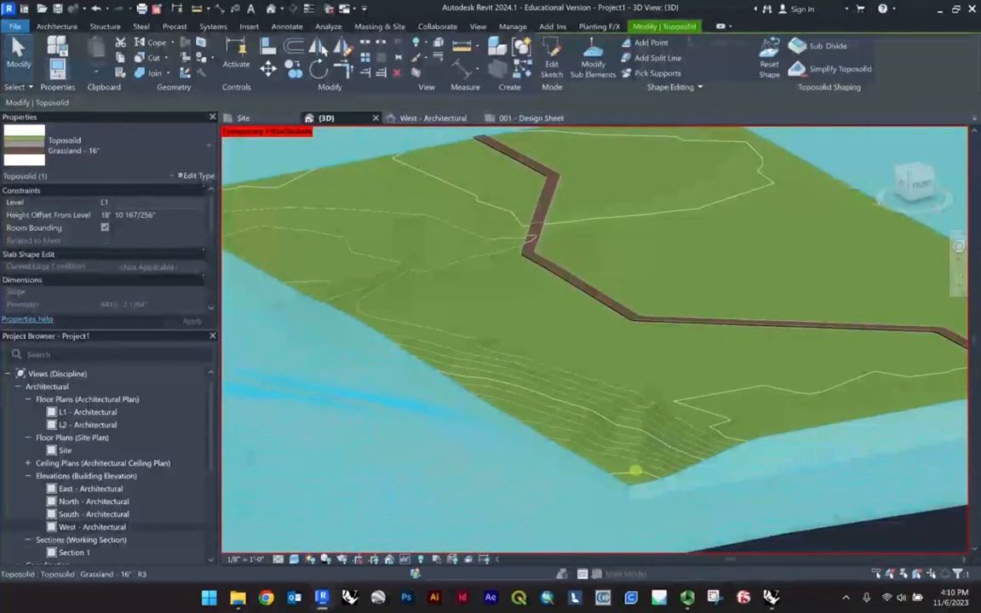
pyautogui.scroll(-2, 640, 474)
pyautogui.click(806, 524)
pyautogui.scroll(1, 585, 391)
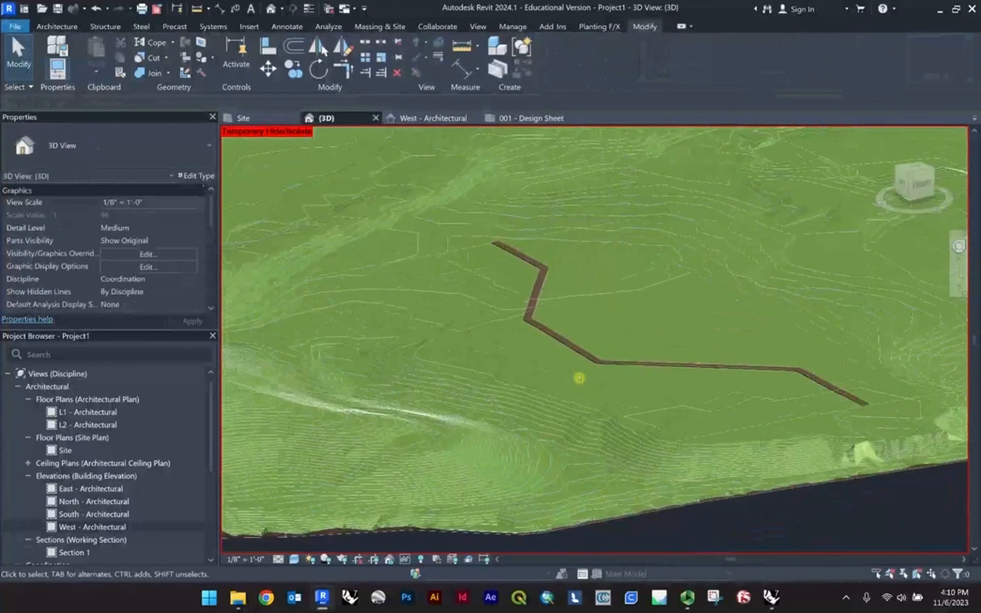
pyautogui.keyDown('shift'); pyautogui.moveTo(580, 379); pyautogui.dragTo(571, 399, button='middle'); pyautogui.keyUp('shift')
pyautogui.scroll(-2, 572, 399)
pyautogui.click(596, 439)
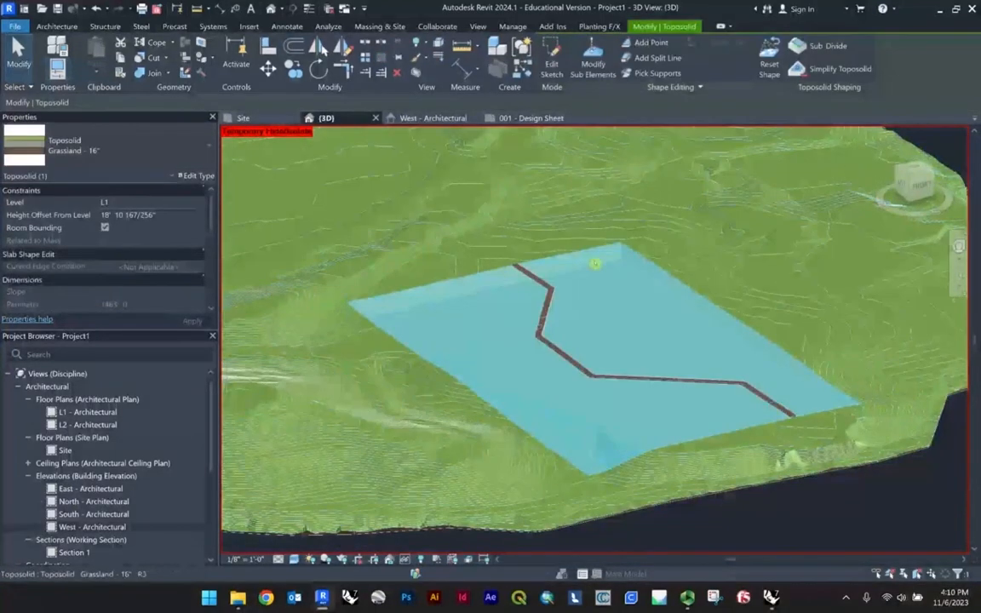
pyautogui.click(855, 531)
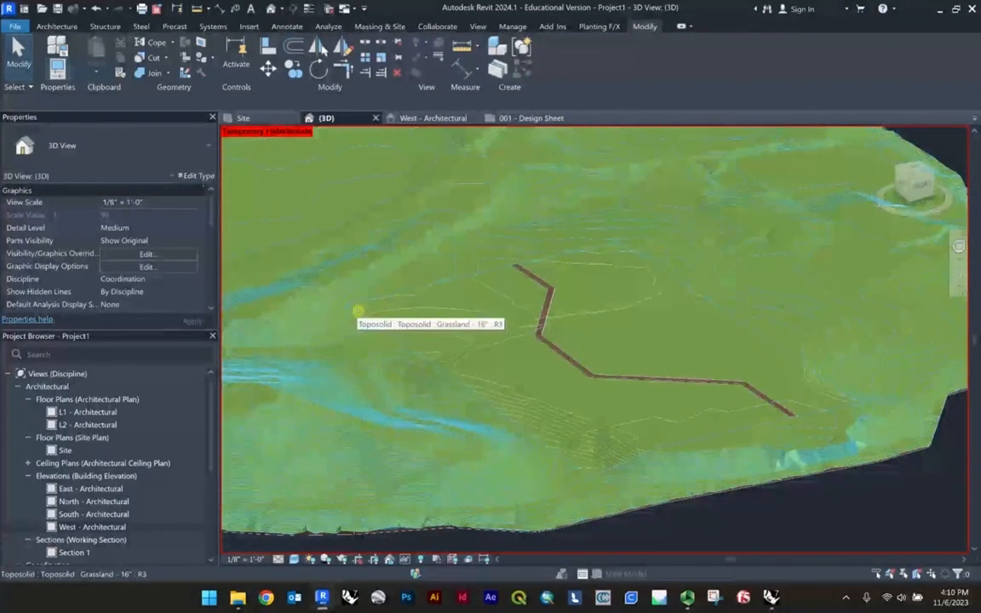
# Select the path sub-division and examine its thickness and rounded bends up close.
pyautogui.scroll(-2, 477, 349)
pyautogui.scroll(4, 614, 374)
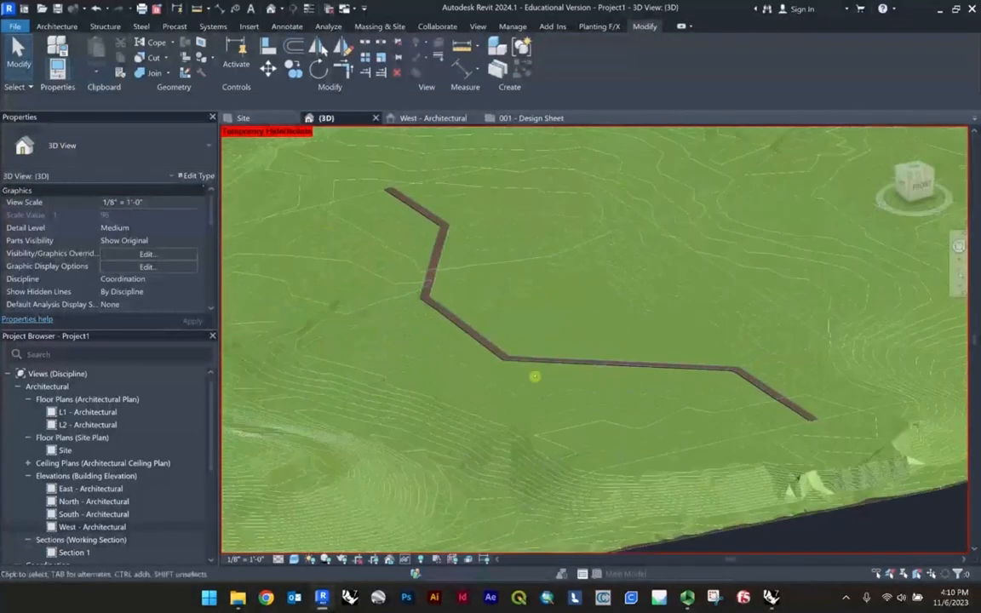
pyautogui.click(521, 358)
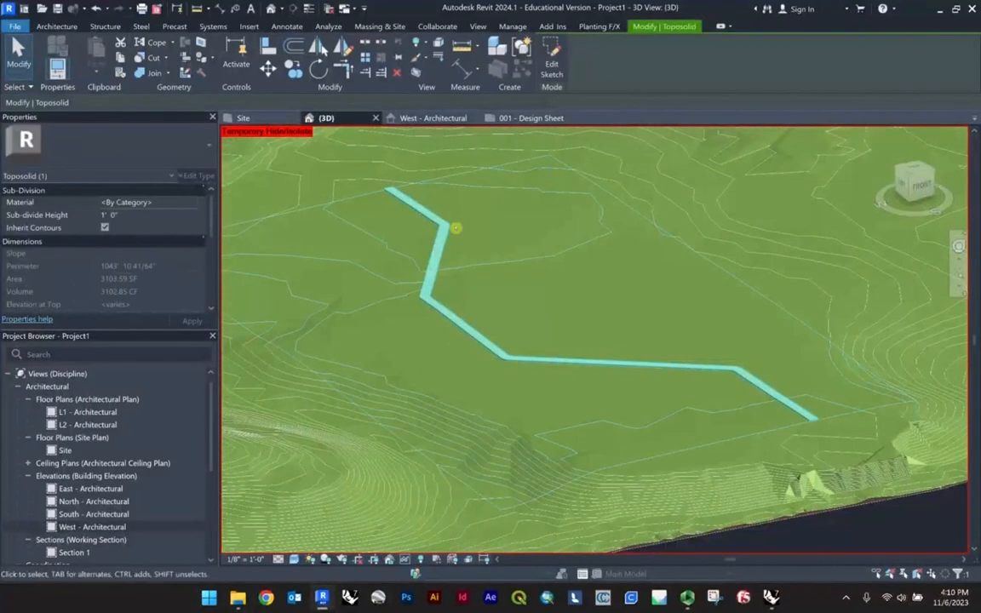
pyautogui.scroll(2, 605, 357)
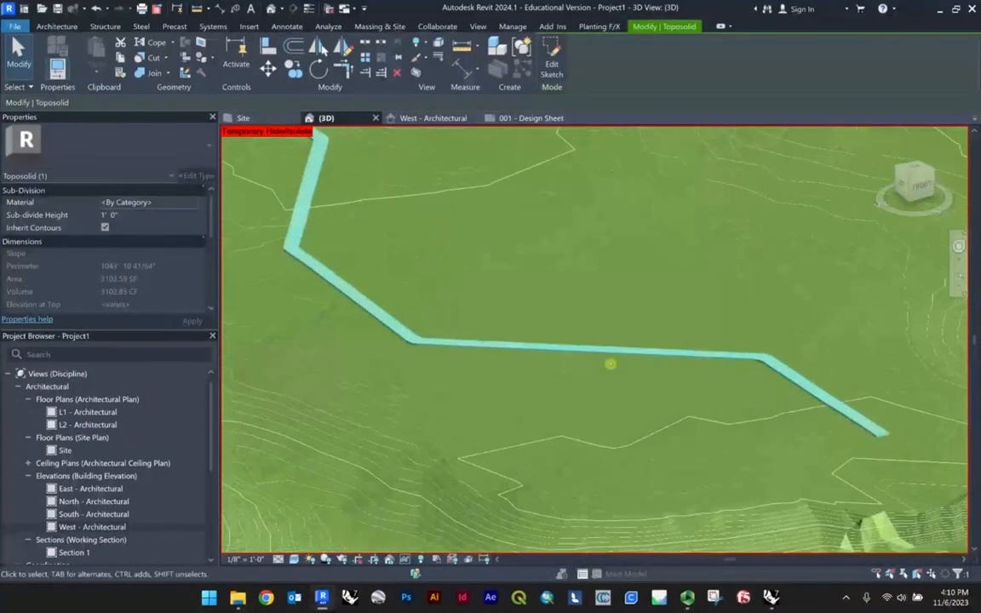
pyautogui.scroll(3, 511, 322)
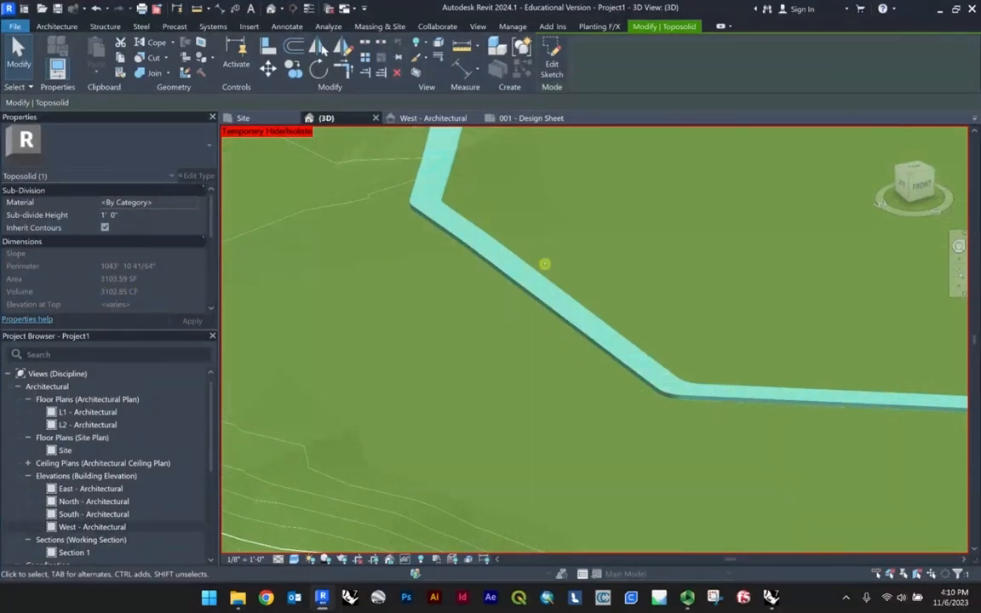
# Assign the material Concrete, Cast-in-Place gray to the path sub-division.
pyautogui.scroll(-2, 545, 264)
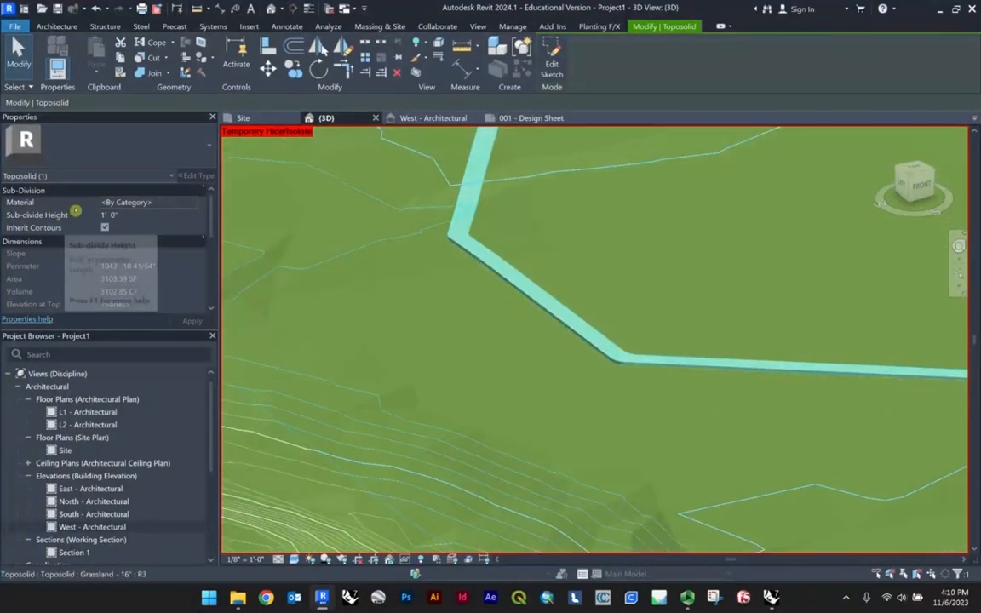
pyautogui.click(140, 202)
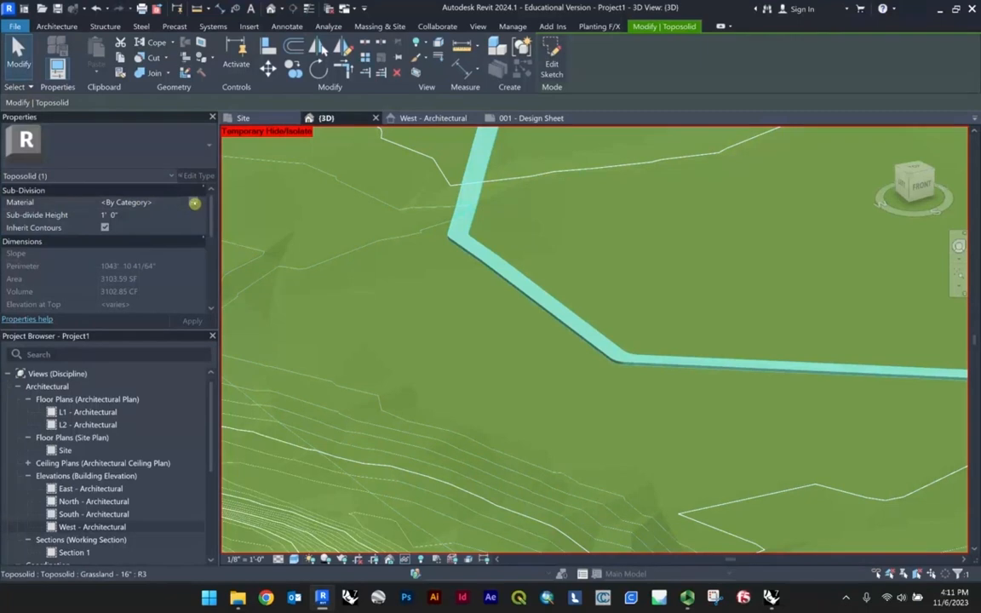
pyautogui.click(194, 205)
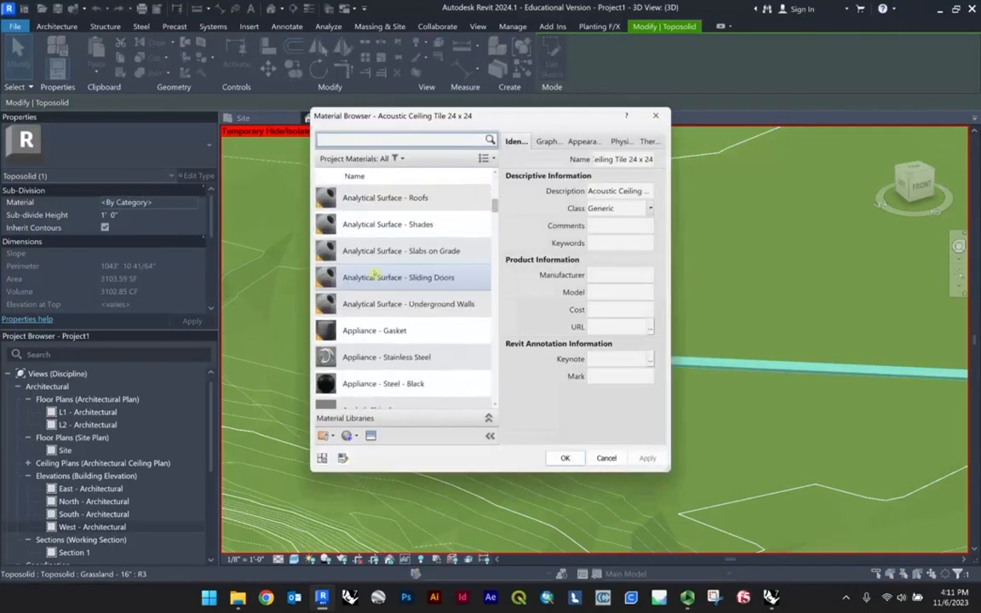
pyautogui.scroll(-3, 377, 279)
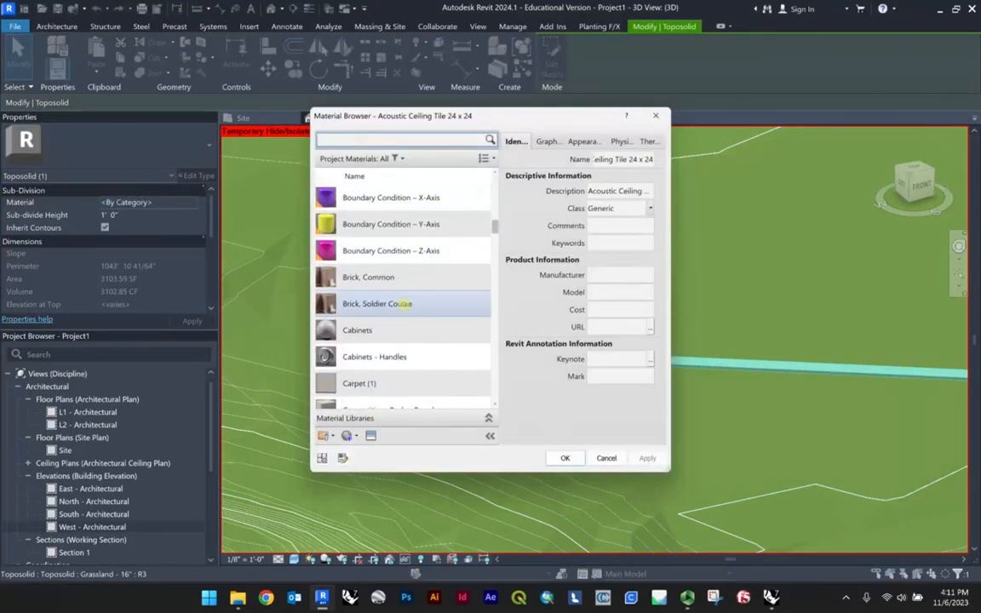
pyautogui.scroll(-3, 366, 294)
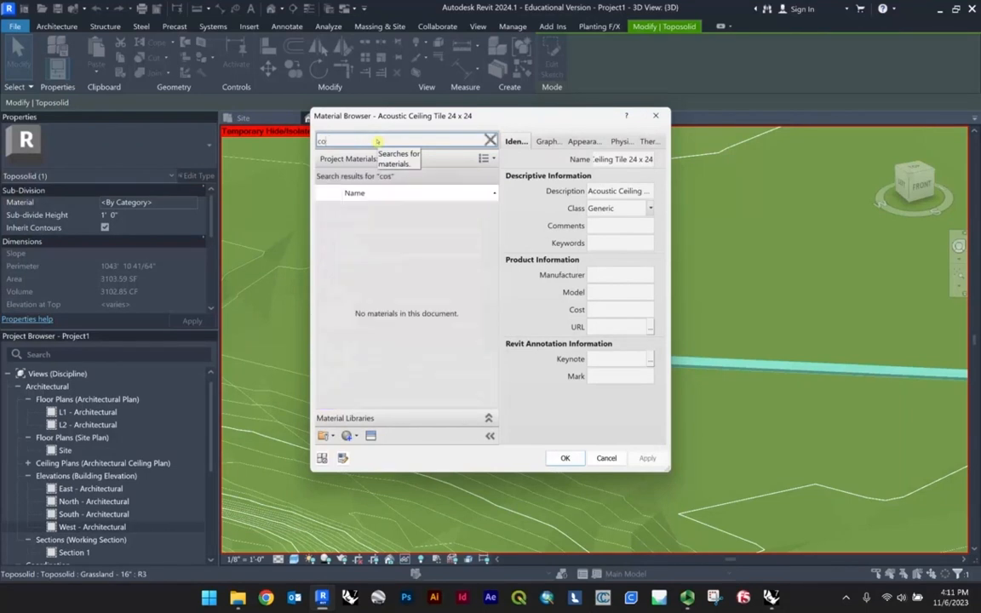
pyautogui.hotkey('ctrl', 'a')
pyautogui.press('BackSpace')
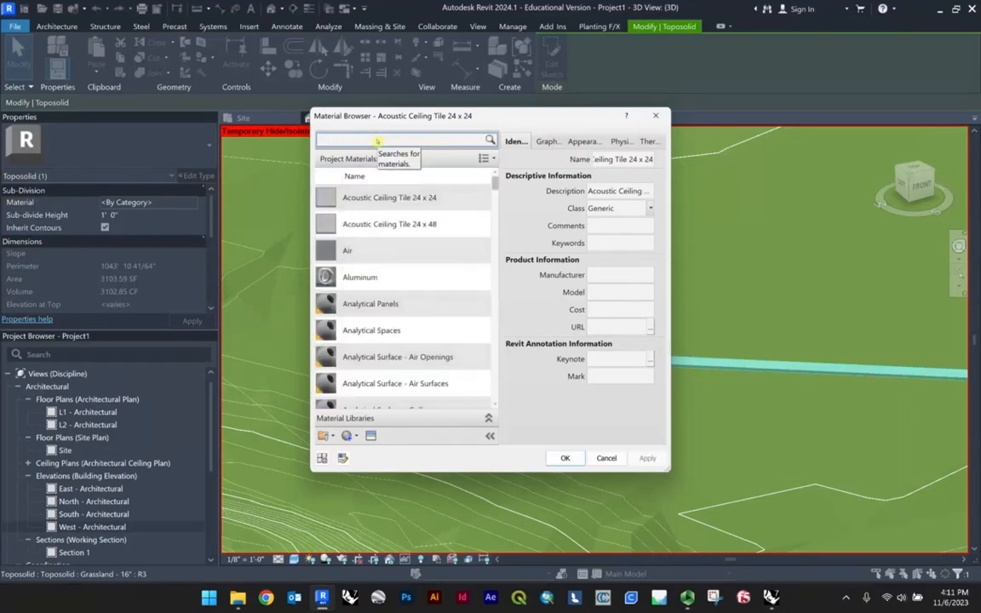
pyautogui.write('concrete')
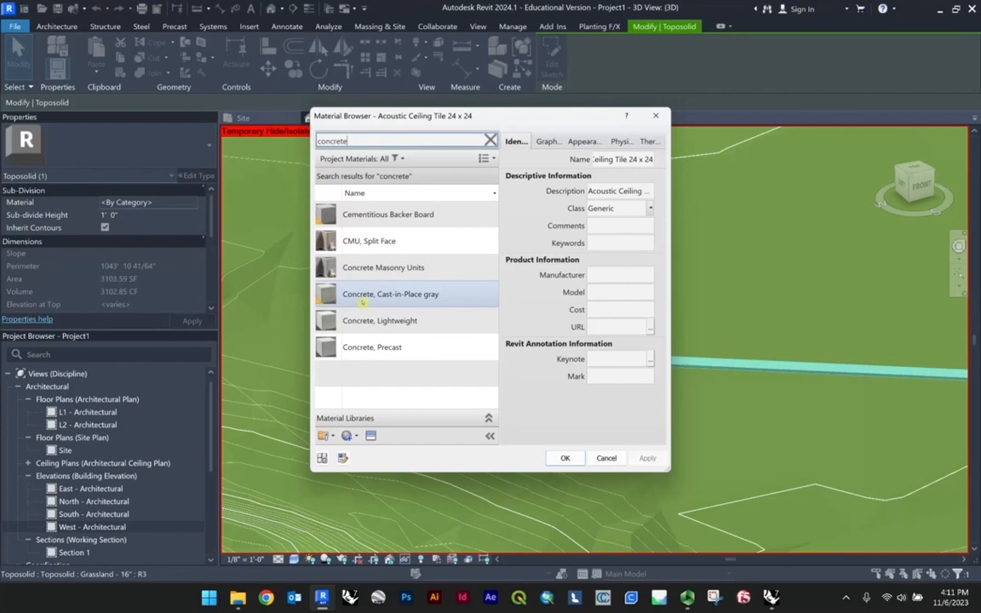
pyautogui.click(412, 294)
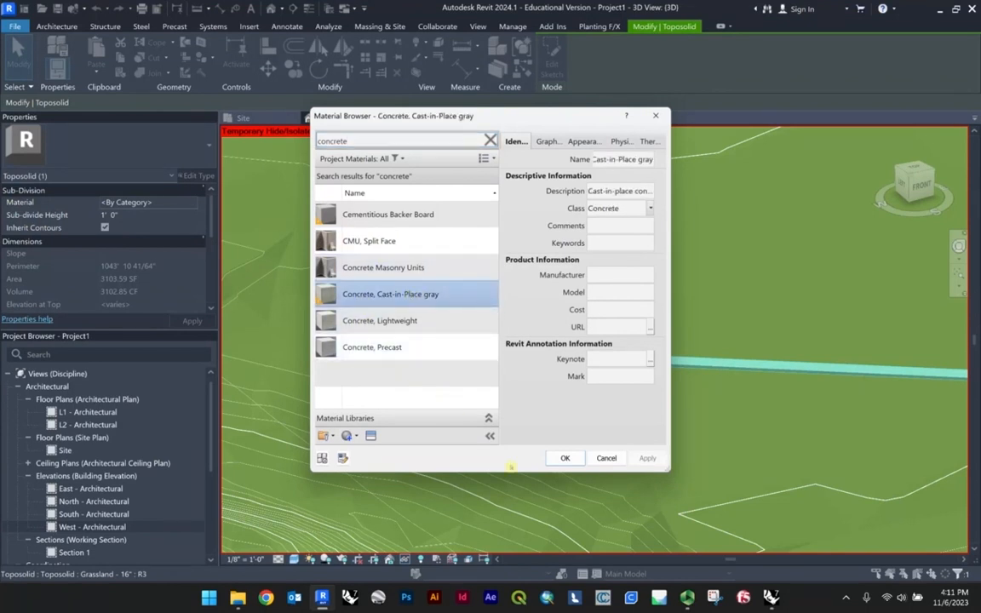
pyautogui.click(577, 459)
pyautogui.click(507, 338)
# Set the path's sub-divide height to 0' 1".
pyautogui.scroll(-4, 507, 338)
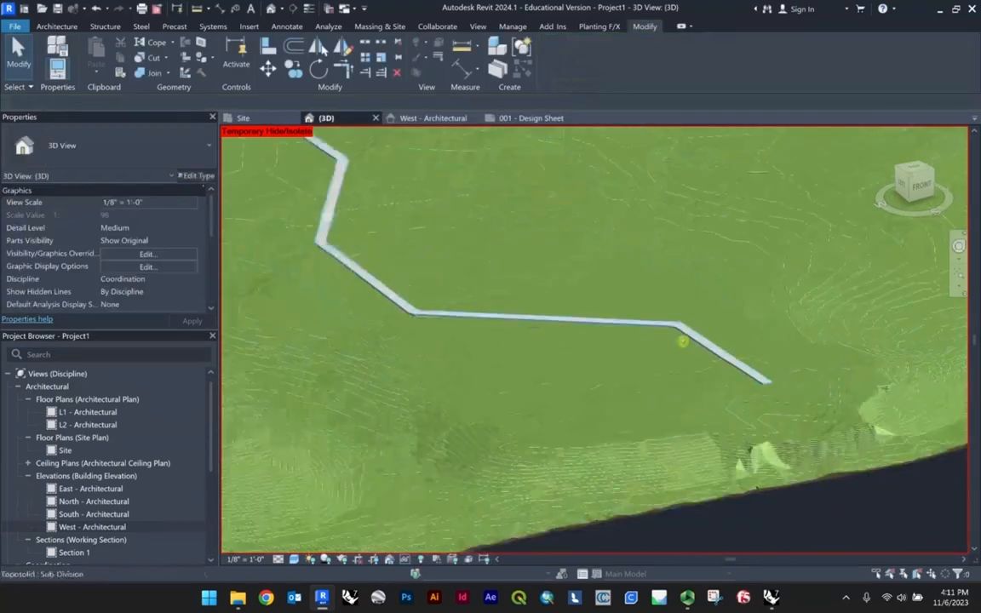
pyautogui.scroll(4, 686, 341)
pyautogui.scroll(-5, 726, 325)
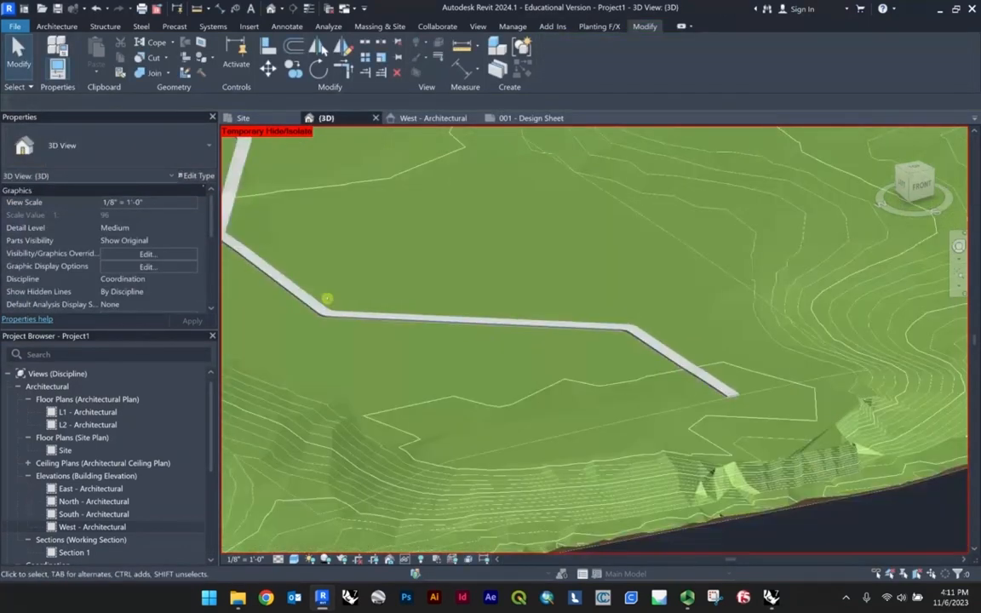
pyautogui.scroll(4, 371, 296)
pyautogui.click(399, 315)
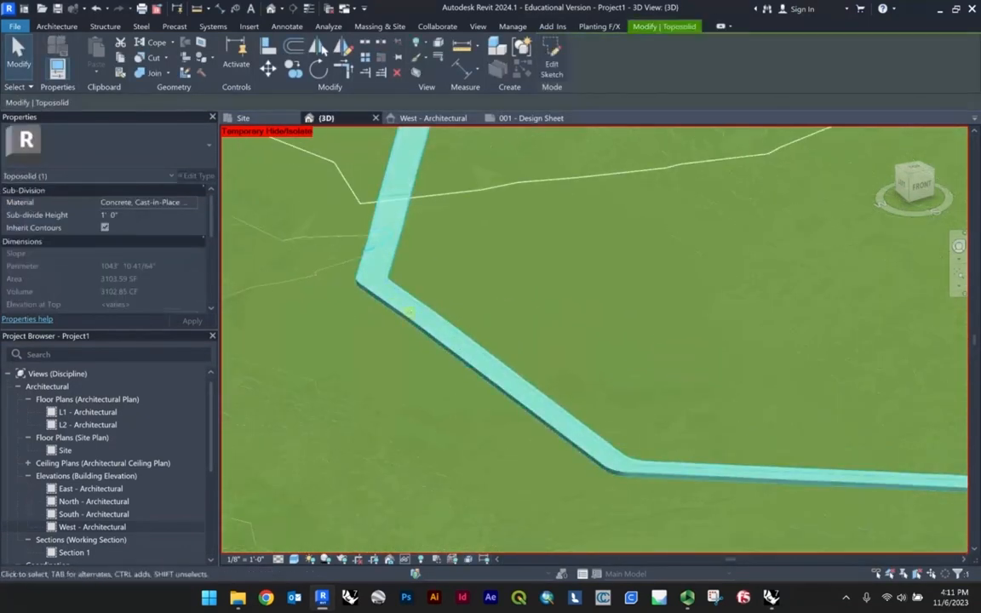
pyautogui.scroll(2, 406, 324)
pyautogui.scroll(2, 406, 323)
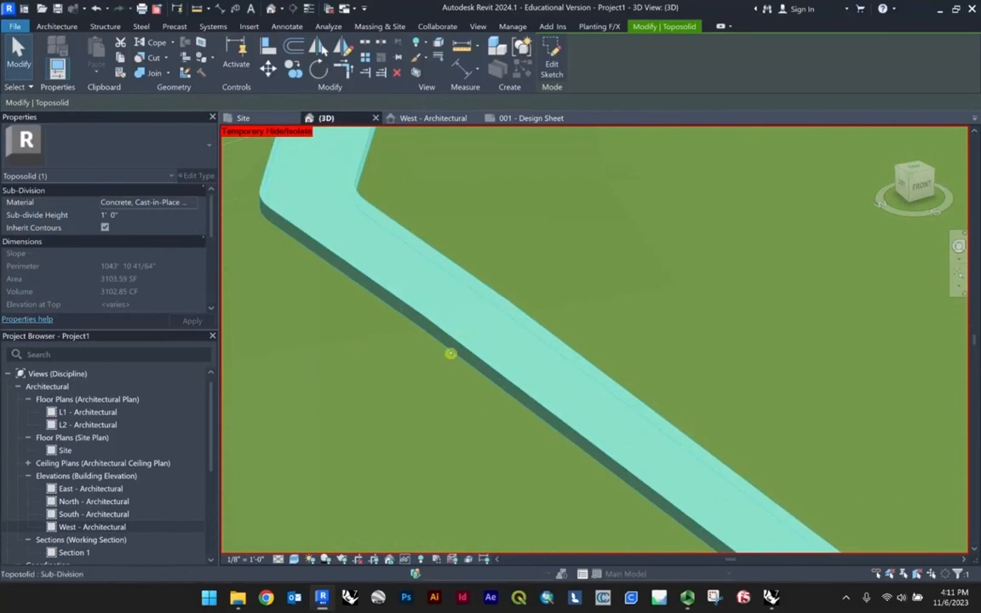
pyautogui.scroll(-5, 247, 256)
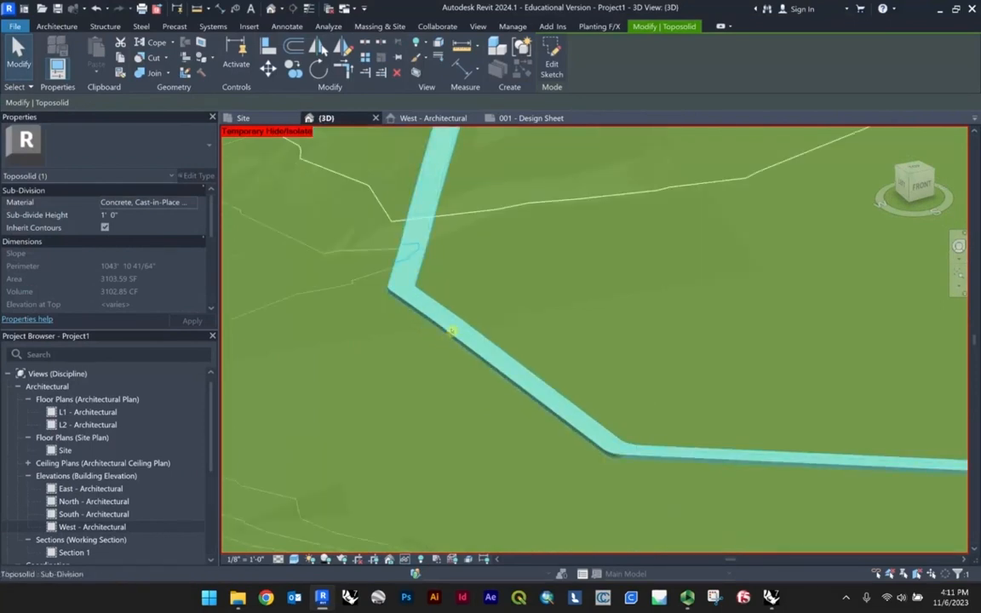
pyautogui.moveTo(527, 320); pyautogui.dragTo(530, 344, button='middle')
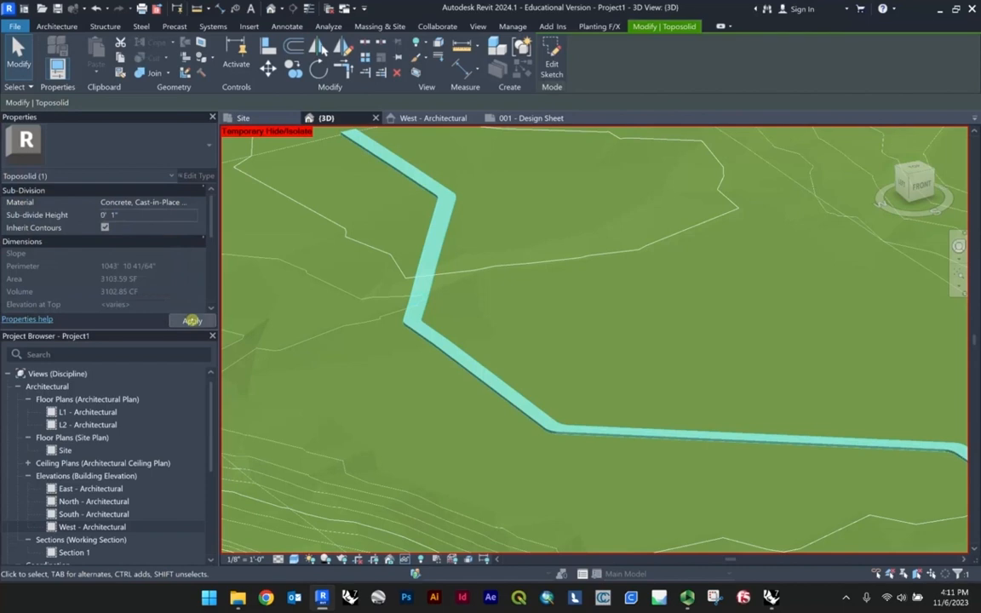
pyautogui.click(191, 321)
# Examine the path's edge thickness up close and its whole course across the terrain.
pyautogui.scroll(8, 464, 400)
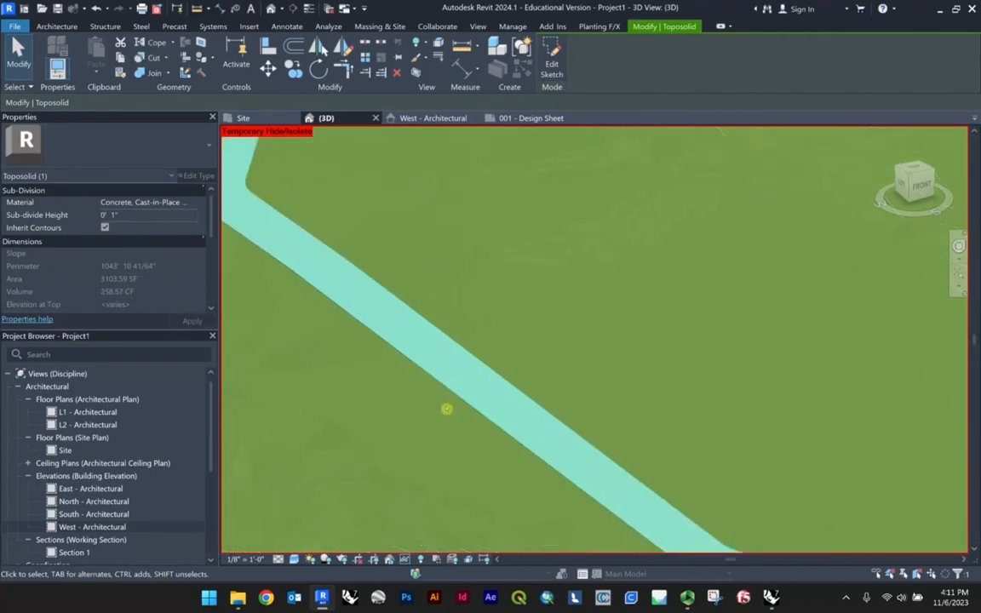
pyautogui.scroll(2, 466, 396)
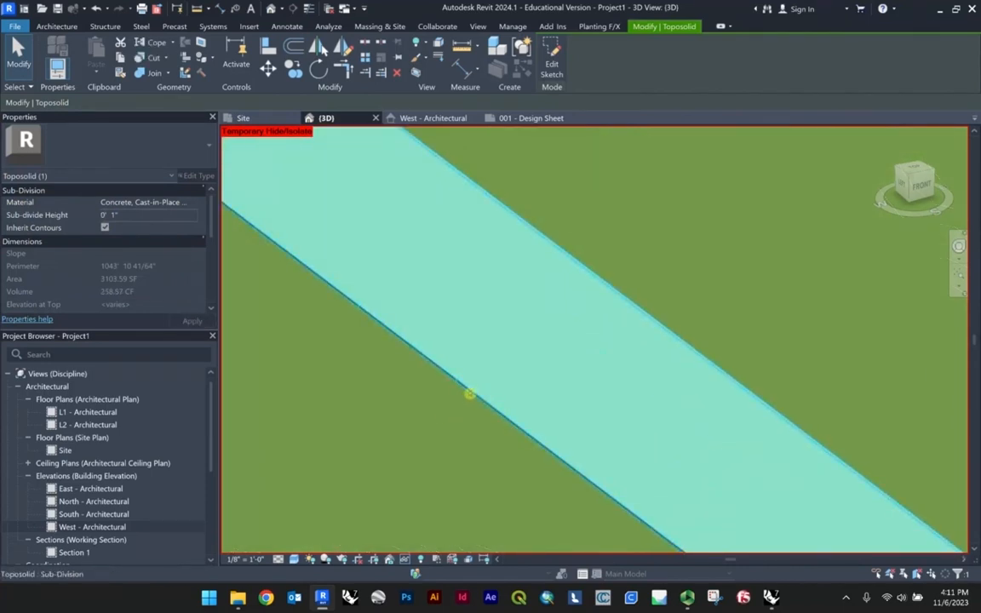
pyautogui.scroll(-5, 552, 315)
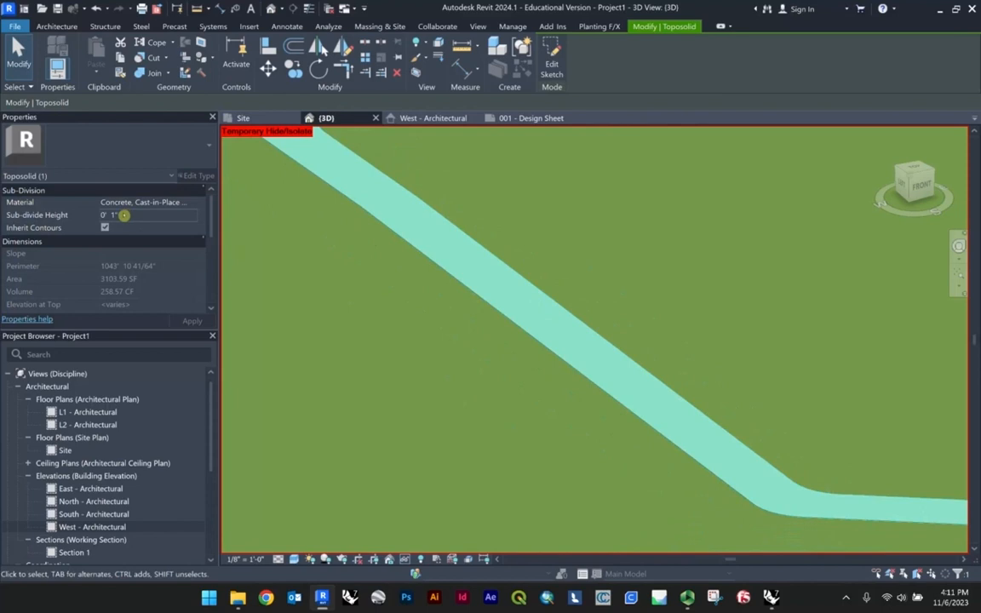
pyautogui.scroll(-6, 530, 329)
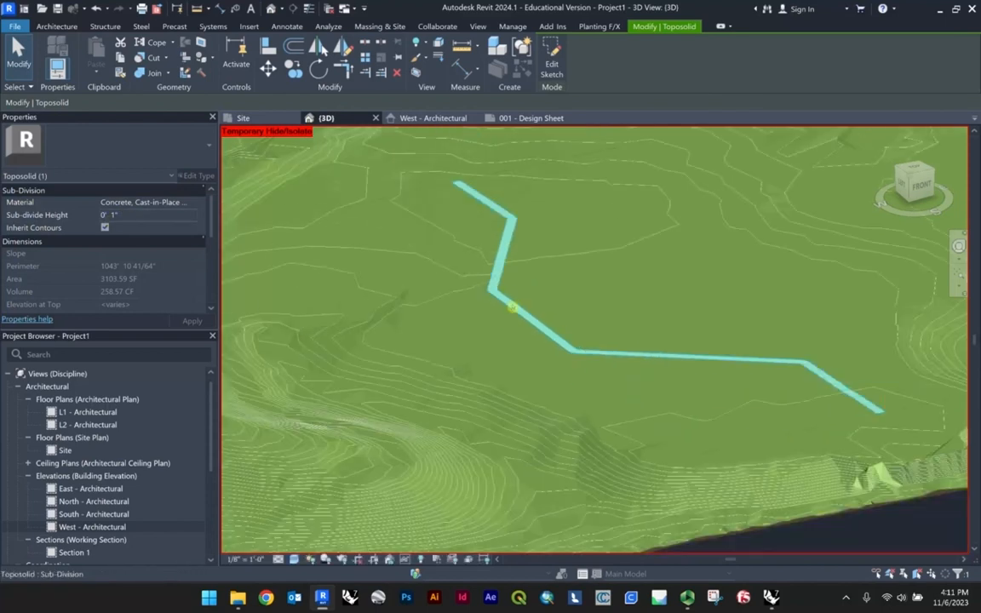
pyautogui.scroll(2, 628, 334)
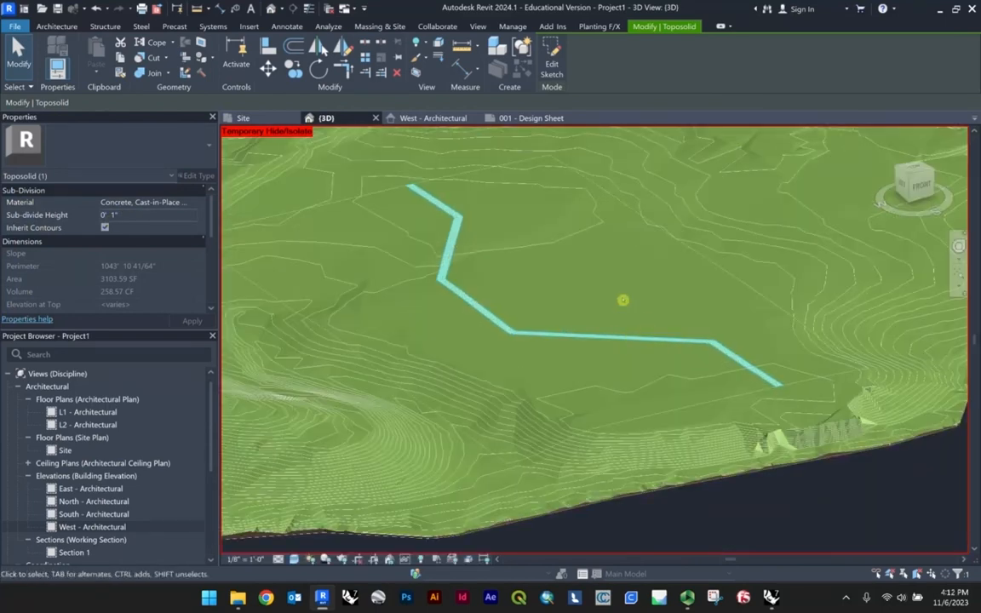
pyautogui.scroll(2, 607, 308)
pyautogui.scroll(1, 449, 234)
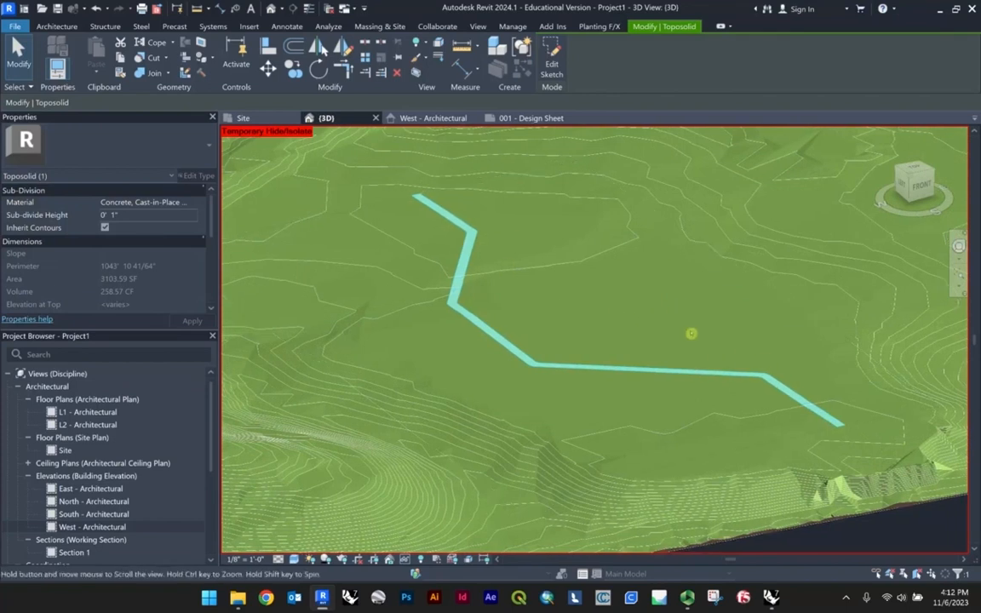
pyautogui.moveTo(691, 335); pyautogui.dragTo(662, 320, button='middle')
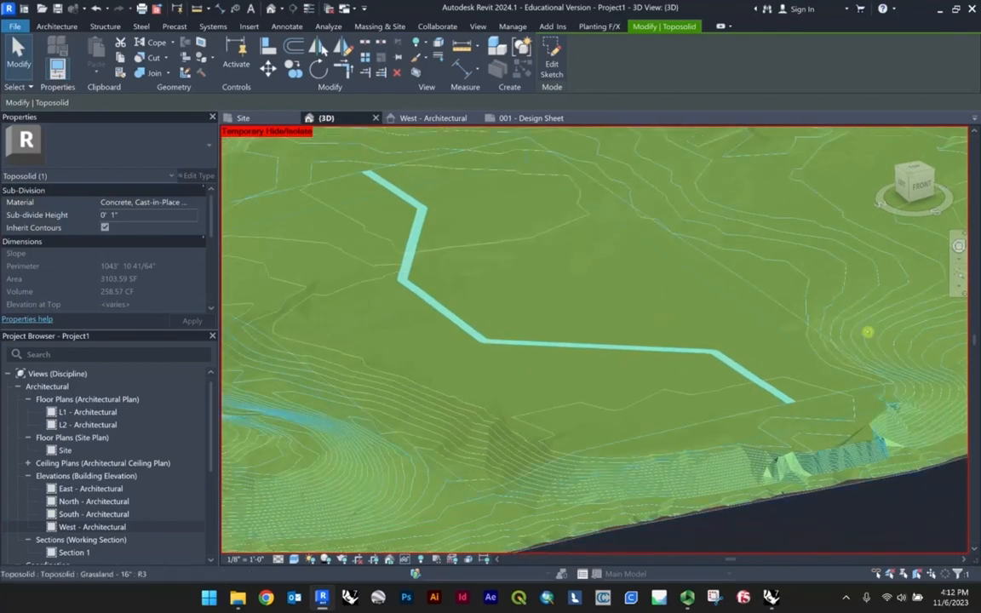
# Deselect the path and examine how its lower end and last bend sit on the terrain.
pyautogui.press('Escape')
pyautogui.scroll(1, 757, 397)
pyautogui.scroll(3, 757, 397)
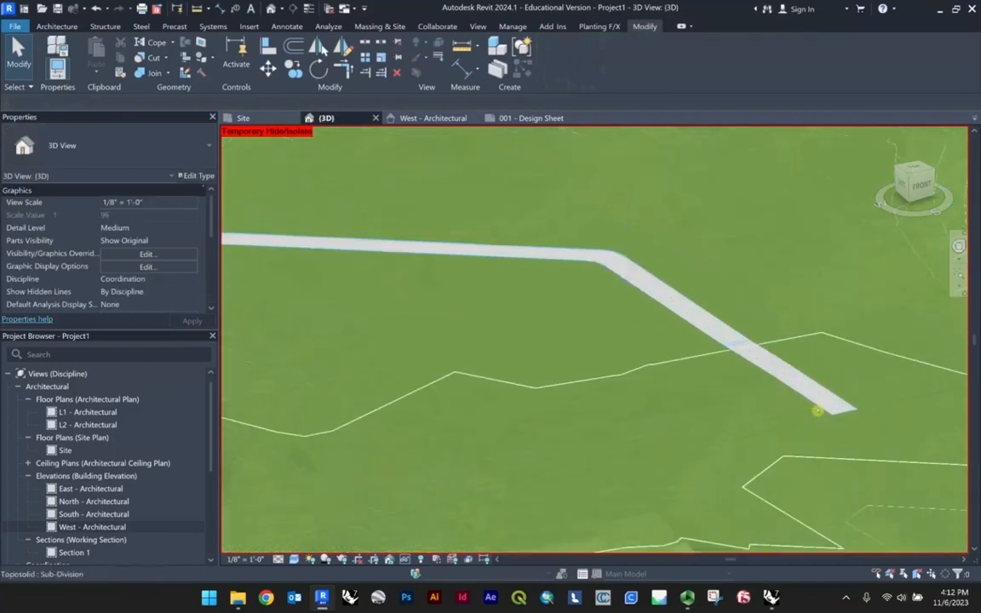
pyautogui.scroll(5, 676, 315)
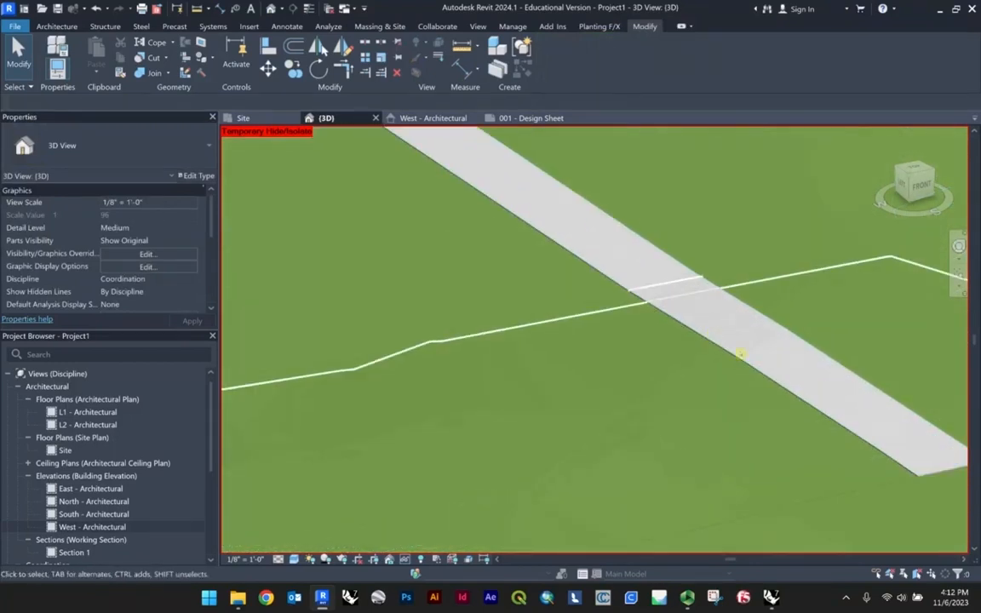
pyautogui.scroll(-3, 688, 318)
pyautogui.scroll(-3, 867, 436)
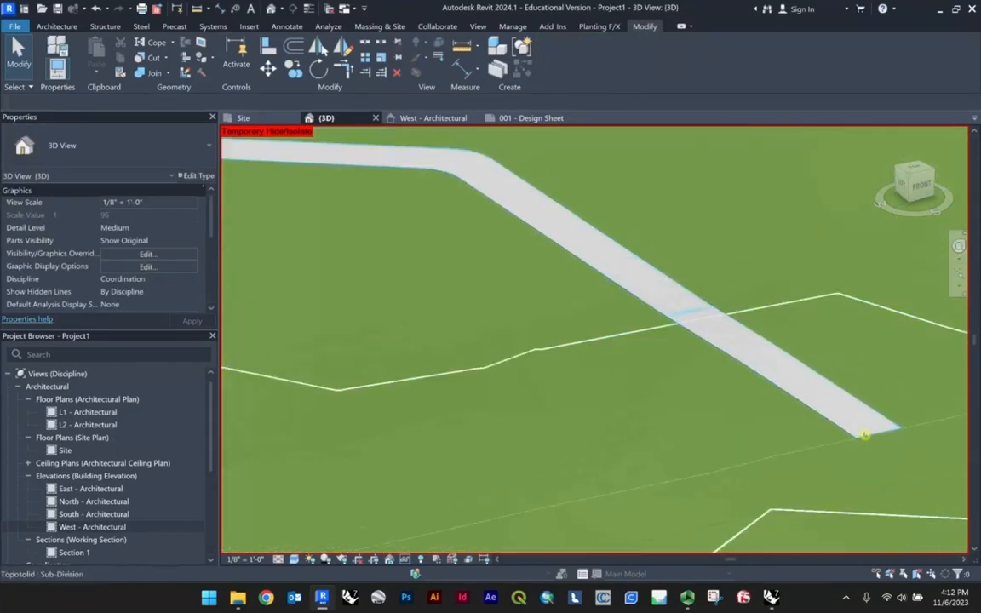
pyautogui.scroll(5, 861, 434)
pyautogui.scroll(-1, 702, 344)
pyautogui.scroll(3, 723, 365)
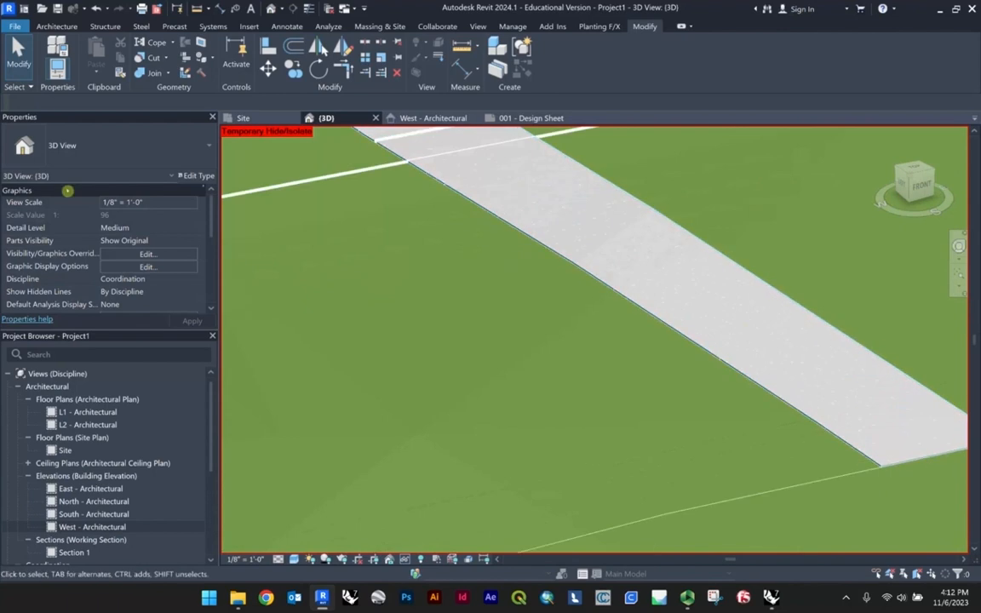
# Set the path's sub-divide height to 1' 0" and view its lower end in 3D.
pyautogui.click(488, 209)
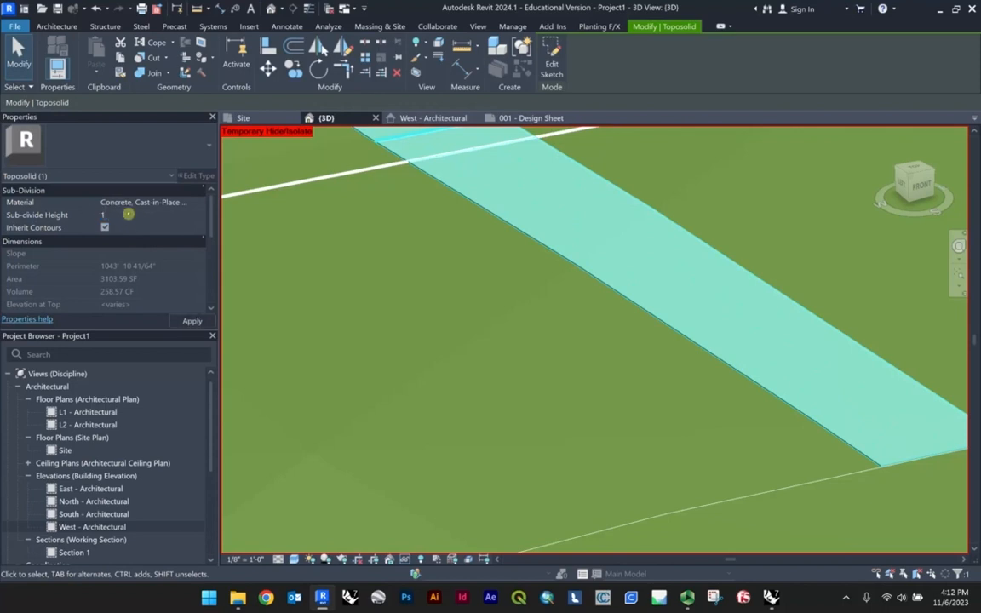
pyautogui.click(188, 322)
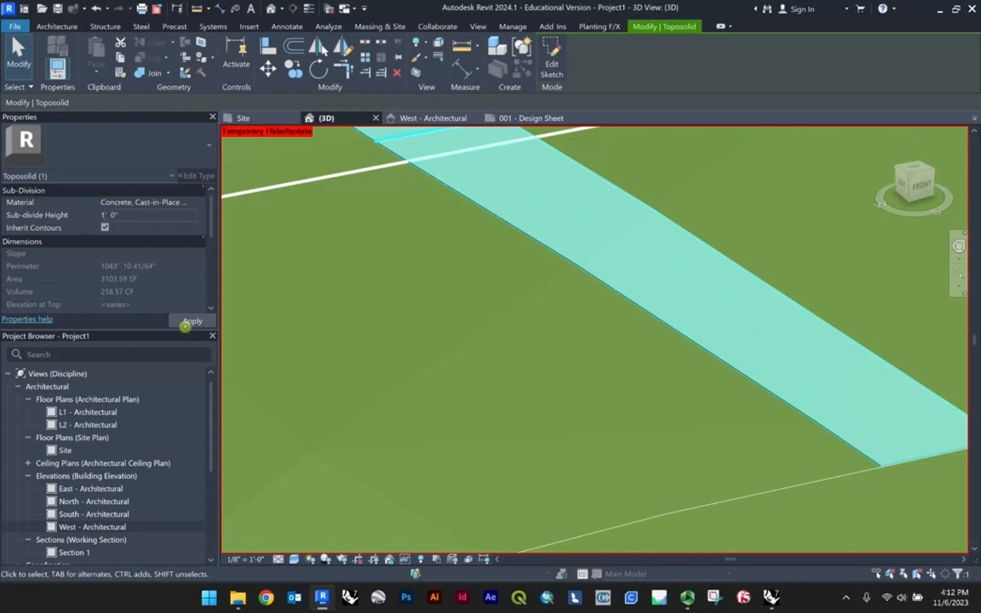
pyautogui.keyDown('shift'); pyautogui.moveTo(521, 346); pyautogui.dragTo(765, 415, button='middle'); pyautogui.keyUp('shift')
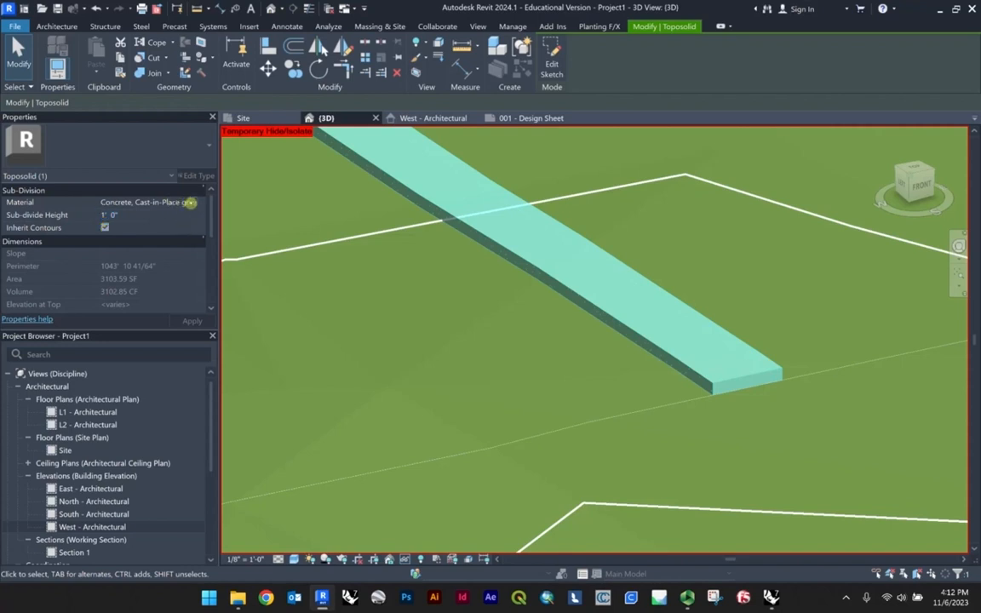
pyautogui.click(190, 202)
pyautogui.scroll(5, 358, 220)
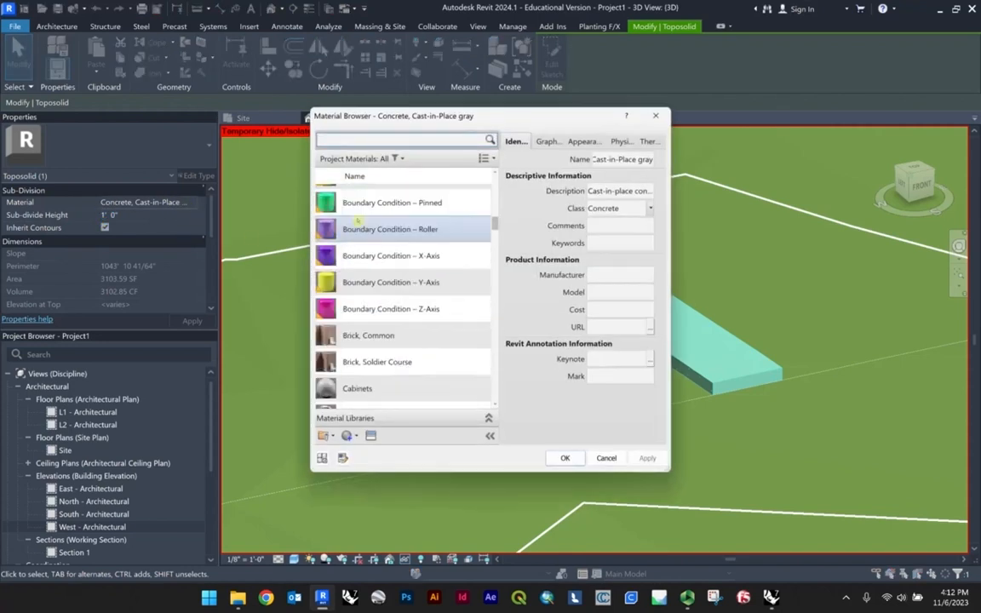
pyautogui.click(606, 459)
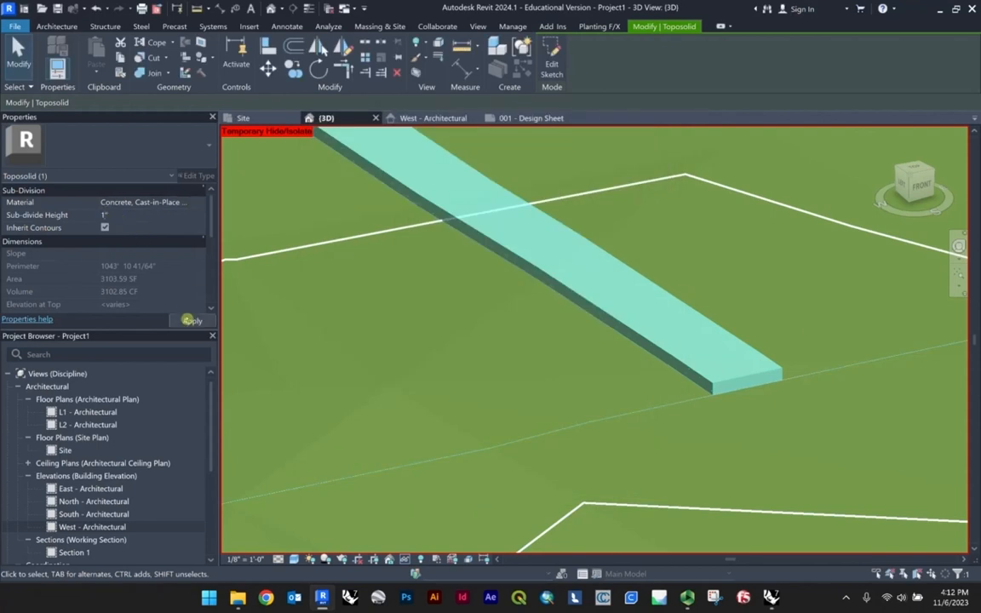
# Set the path's sub-divide height back to 0' 1".
pyautogui.click(189, 321)
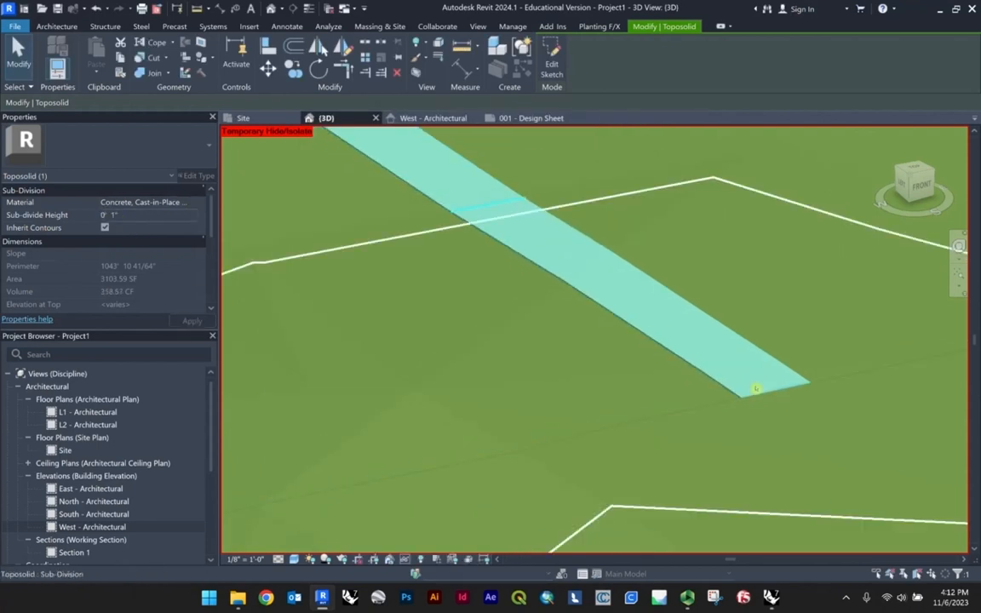
pyautogui.scroll(-5, 745, 398)
# Start modifying the rectangular toposolid's sub-elements and select a shape point on the slope below the path.
pyautogui.click(563, 422)
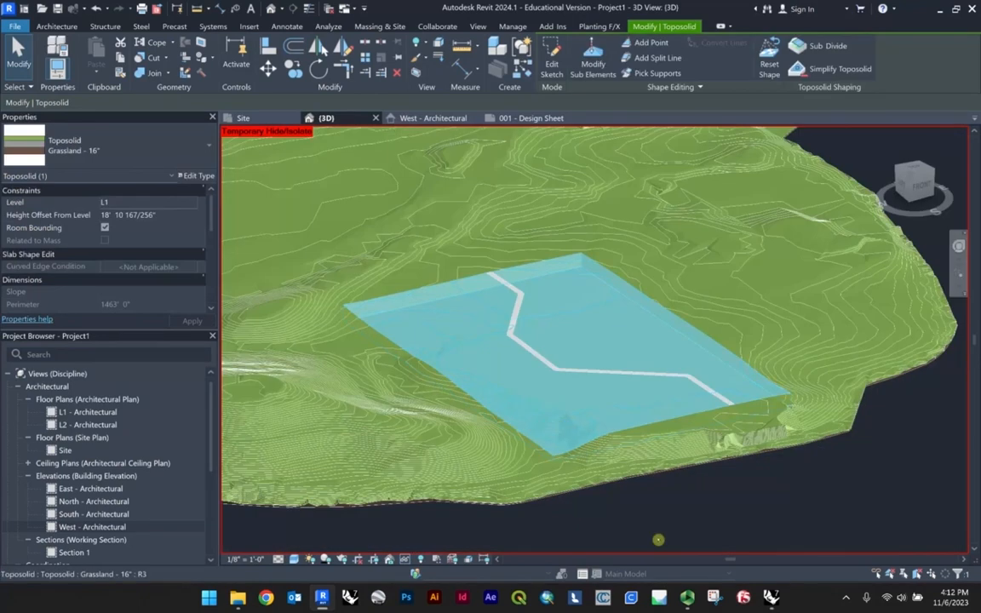
pyautogui.press('Escape')
pyautogui.click(561, 417)
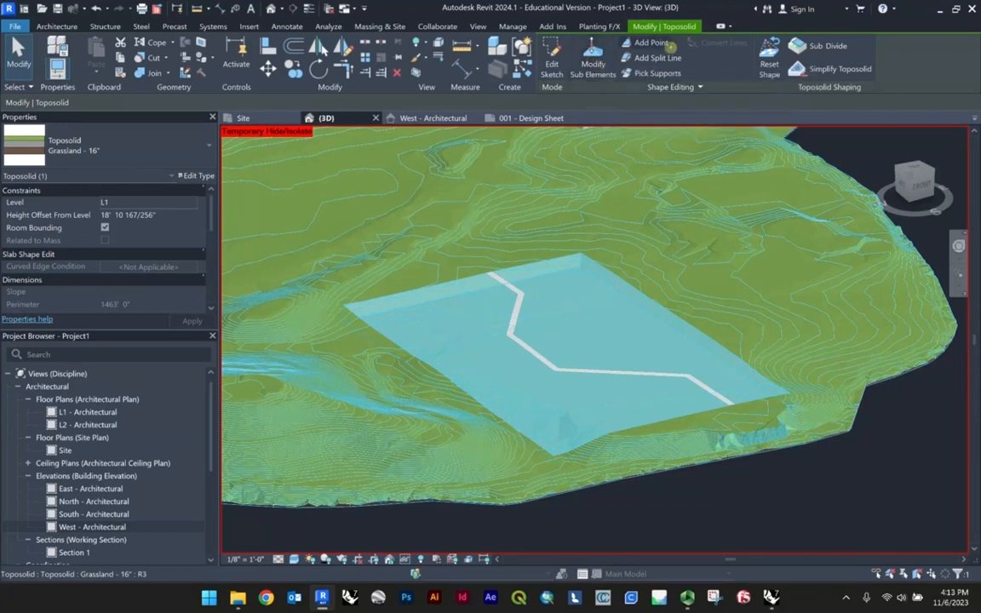
pyautogui.click(594, 64)
pyautogui.scroll(5, 528, 362)
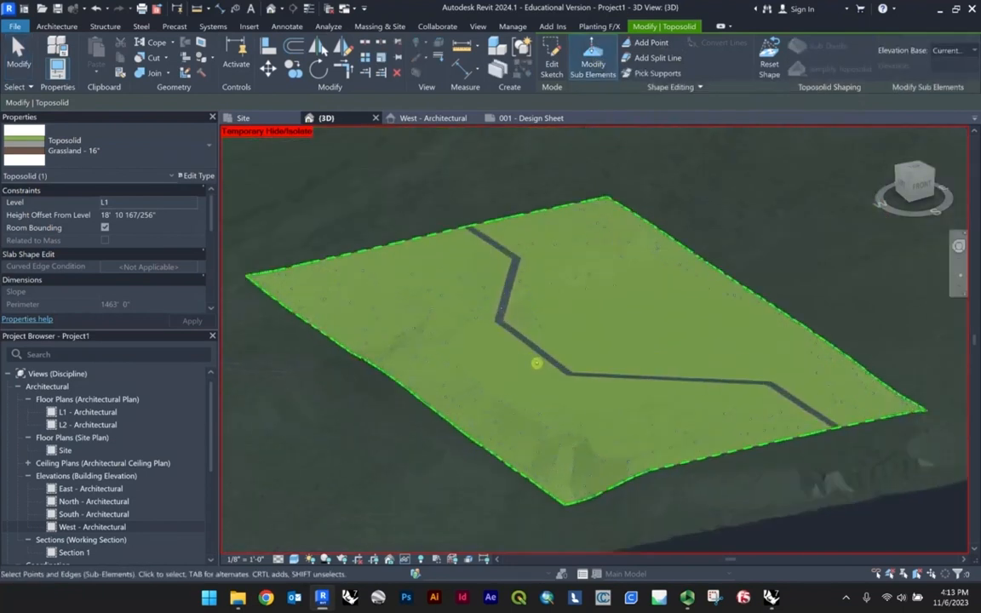
pyautogui.scroll(-5, 540, 303)
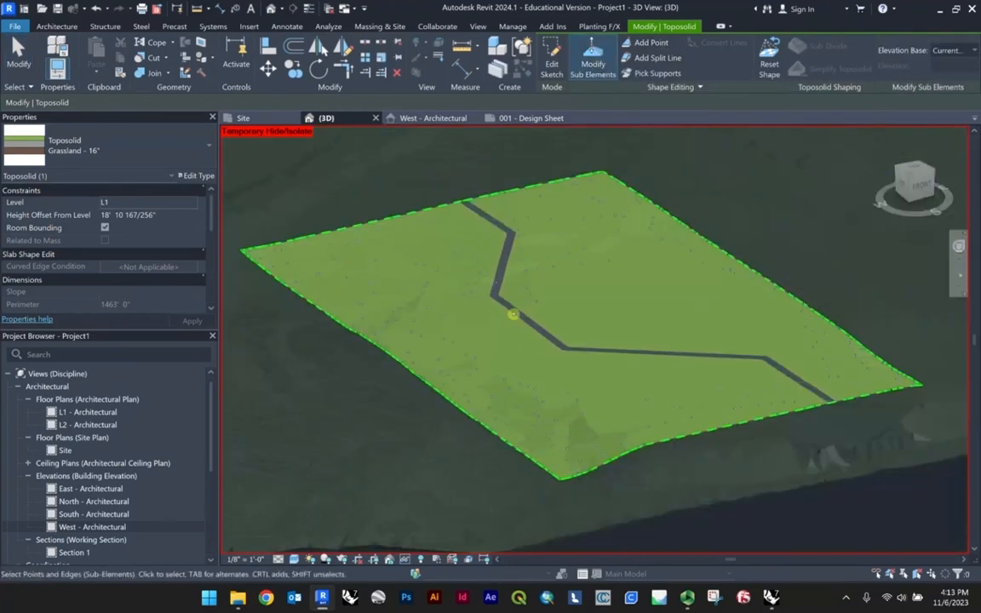
pyautogui.scroll(3, 578, 373)
pyautogui.click(565, 385)
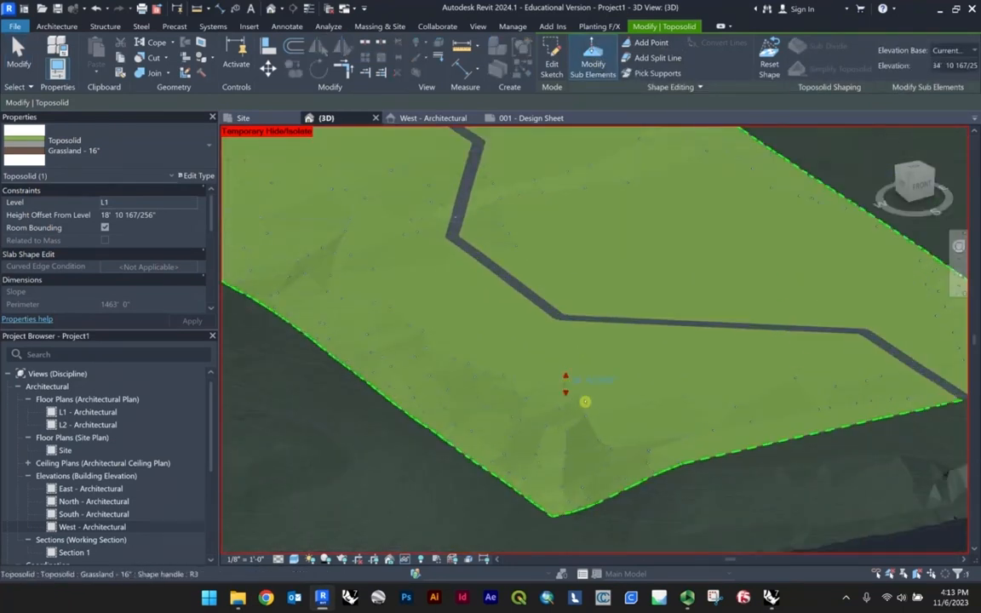
# Raise the shape point just uphill of the path's middle stretch to an elevation of about 52' 10".
pyautogui.scroll(-4, 565, 387)
pyautogui.scroll(4, 545, 319)
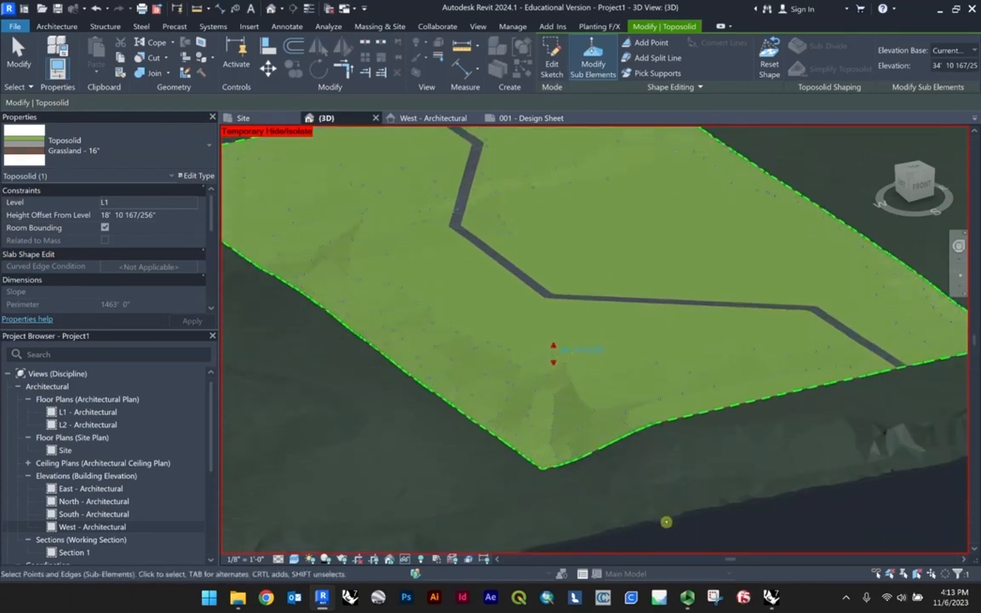
pyautogui.scroll(-3, 545, 349)
pyautogui.scroll(3, 529, 273)
pyautogui.click(528, 272)
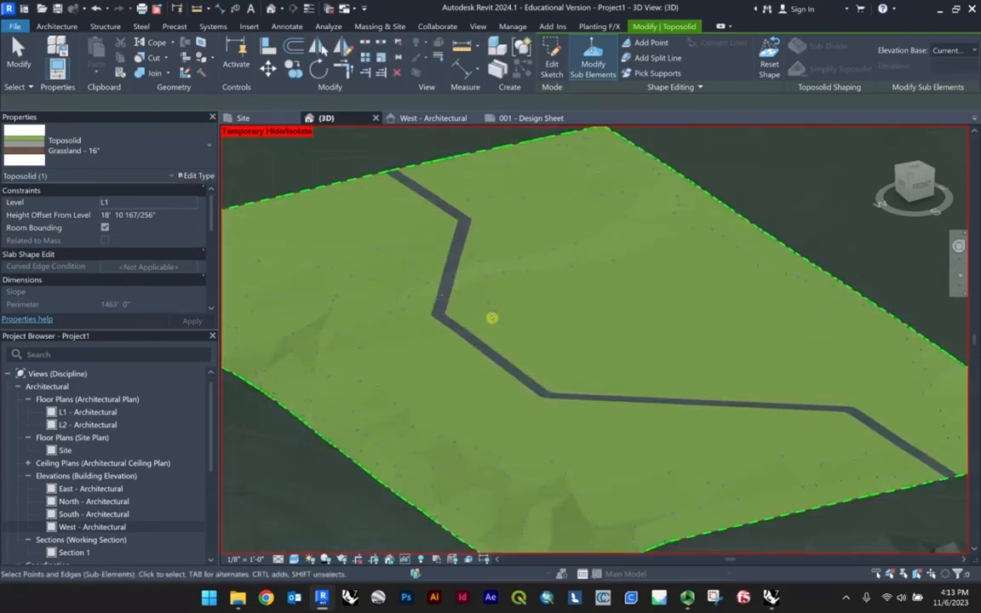
pyautogui.click(500, 321)
pyautogui.scroll(3, 502, 322)
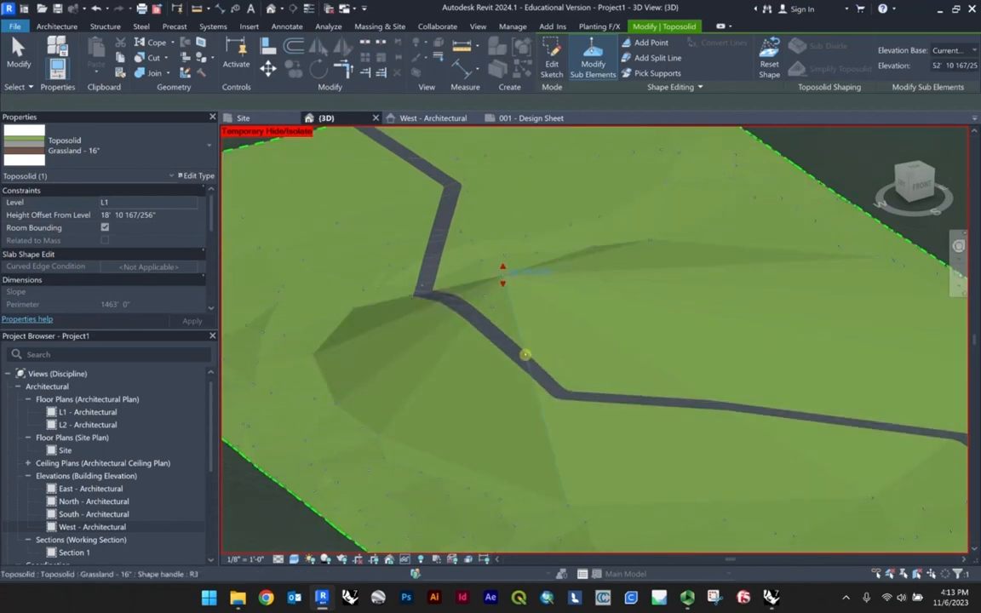
pyautogui.scroll(-1, 523, 352)
pyautogui.keyDown('shift'); pyautogui.moveTo(514, 356); pyautogui.dragTo(633, 326, button='middle'); pyautogui.keyUp('shift')
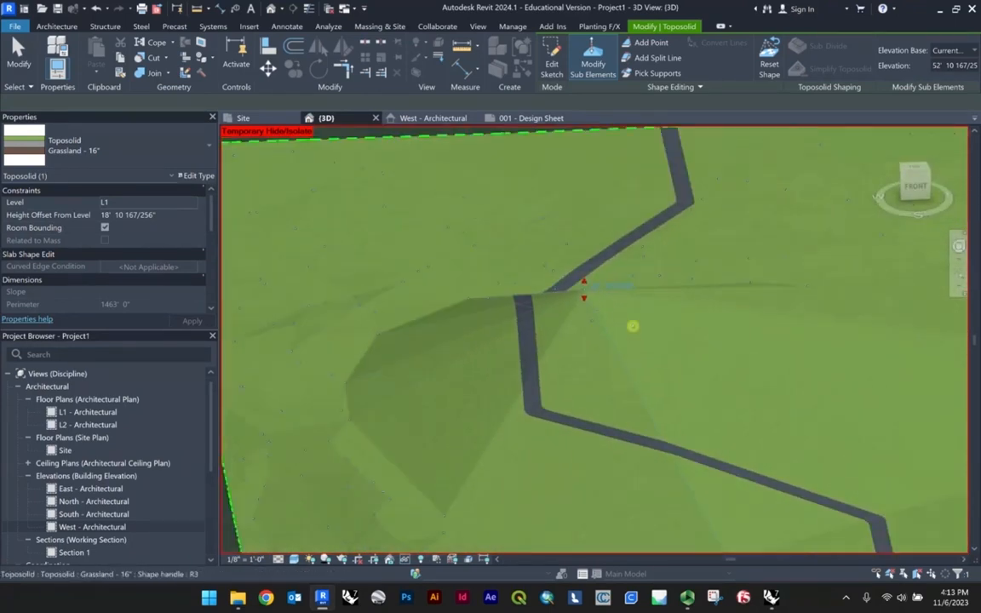
# Add a new shape point on the terrain between the raised point and the path.
pyautogui.click(649, 43)
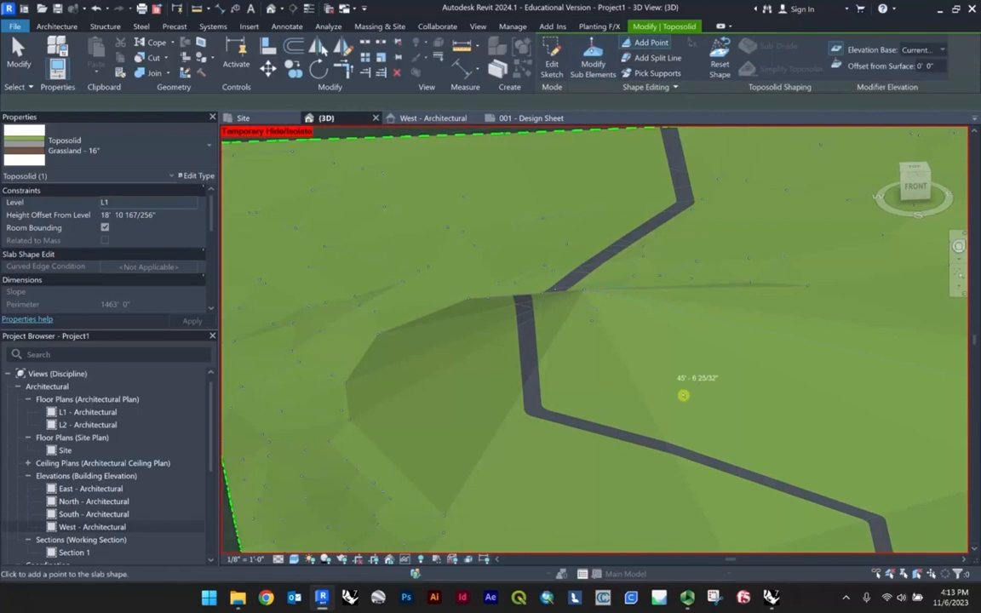
pyautogui.click(640, 398)
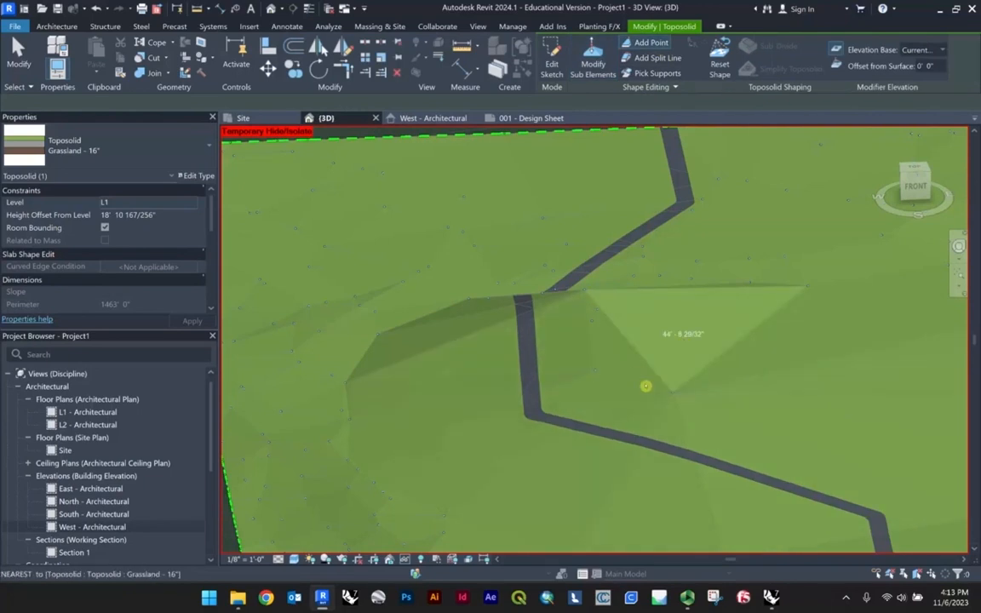
pyautogui.keyDown('shift'); pyautogui.moveTo(609, 390); pyautogui.dragTo(713, 391, button='middle'); pyautogui.keyUp('shift')
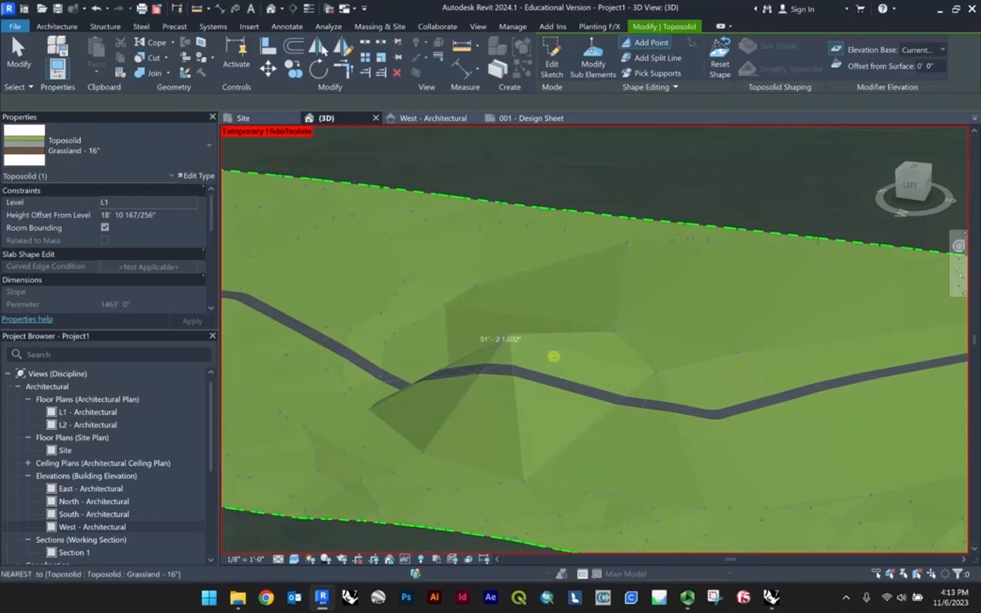
pyautogui.scroll(2, 725, 426)
pyautogui.moveTo(725, 422); pyautogui.dragTo(607, 336, button='middle')
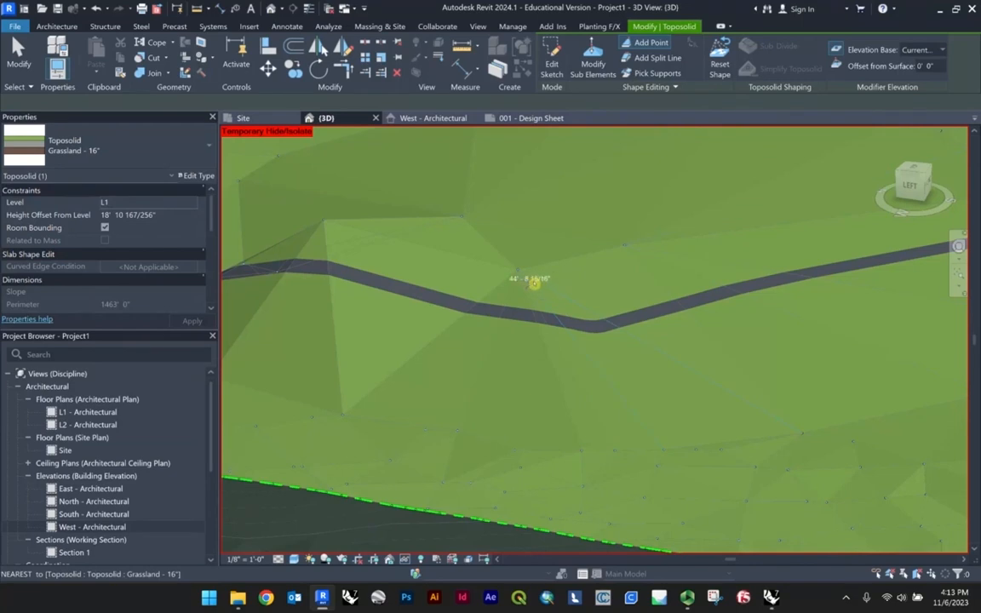
pyautogui.press('Escape')
# Move the added point up and down freehand, and set its elevation to 33' 0".
pyautogui.click(517, 270)
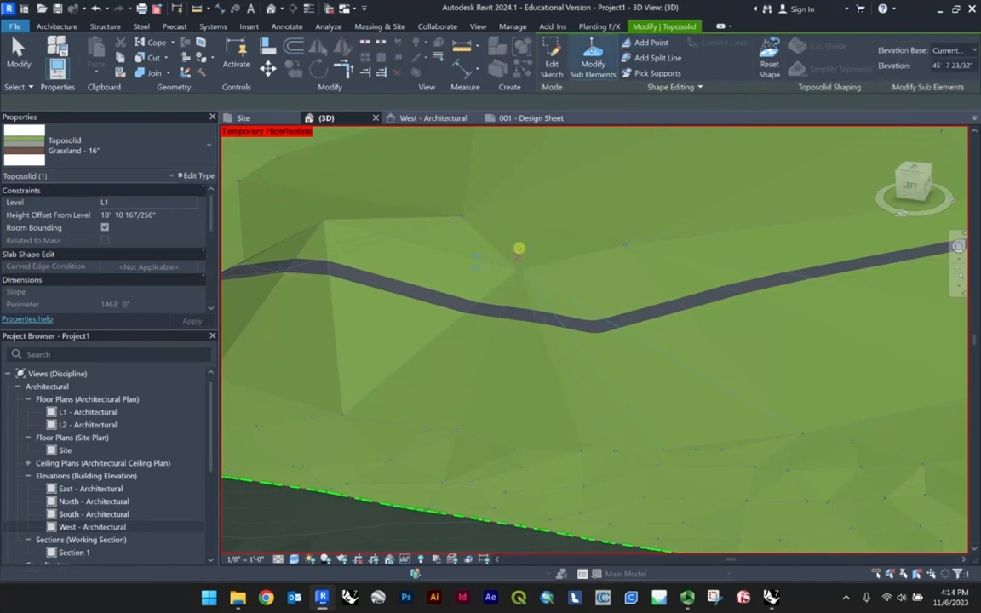
pyautogui.moveTo(518, 249); pyautogui.dragTo(596, 272)
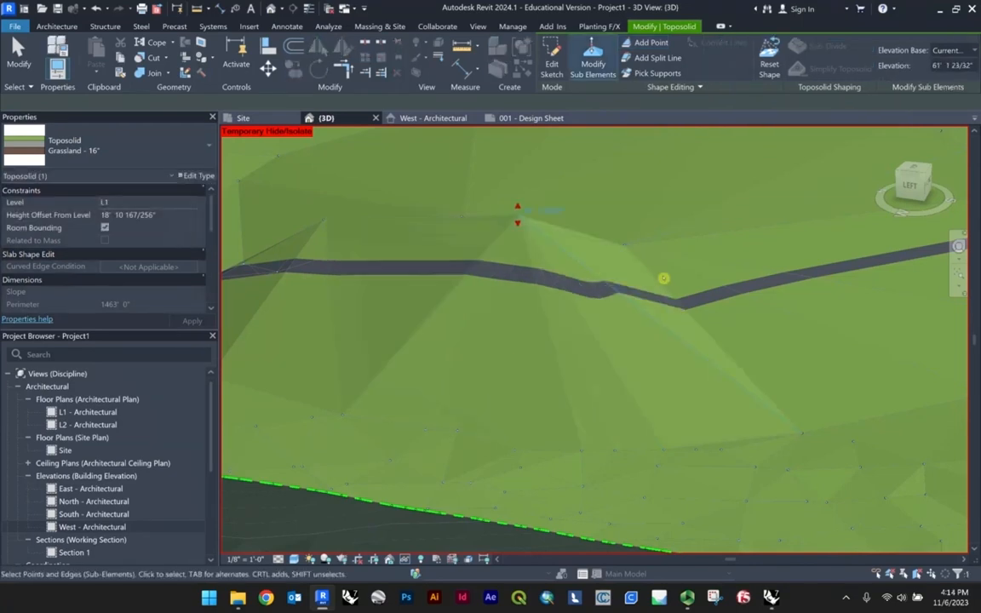
pyautogui.keyDown('shift'); pyautogui.moveTo(664, 279); pyautogui.dragTo(437, 206, button='middle'); pyautogui.keyUp('shift')
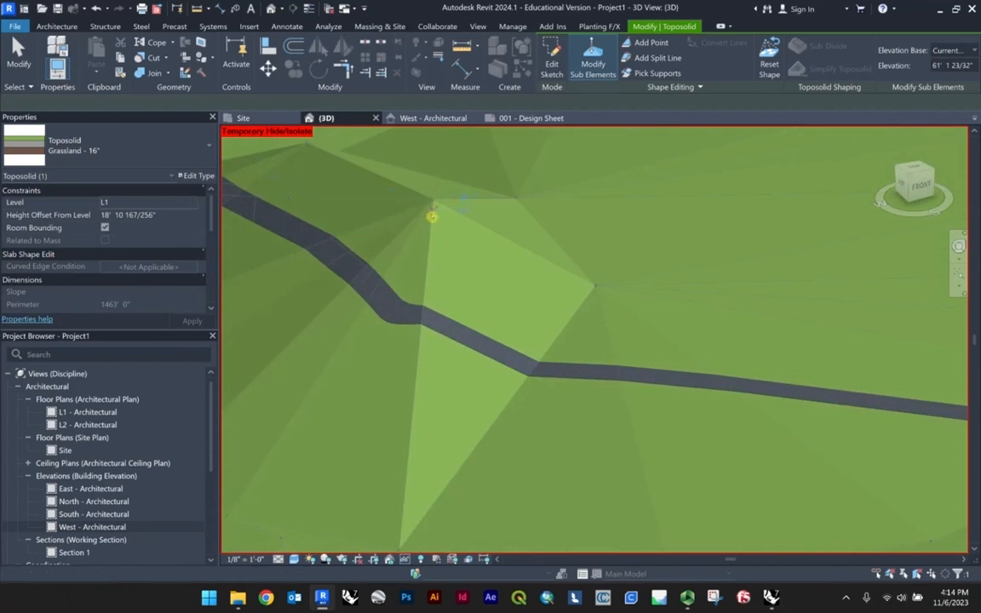
pyautogui.moveTo(442, 236)
pyautogui.mouseDown()
pyautogui.moveTo(432, 222)
pyautogui.moveTo(436, 242)
pyautogui.mouseUp()
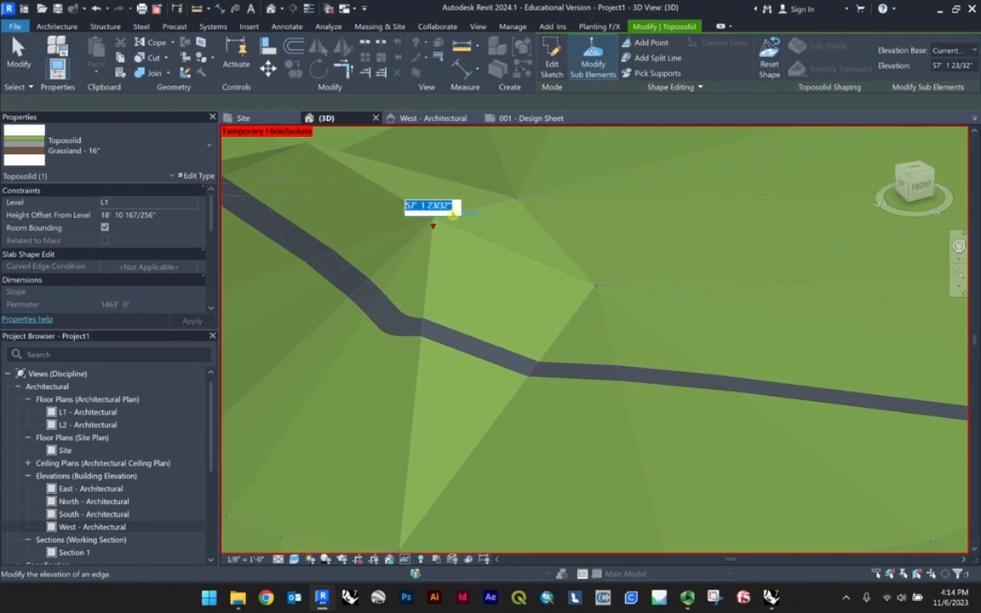
pyautogui.press('Return')
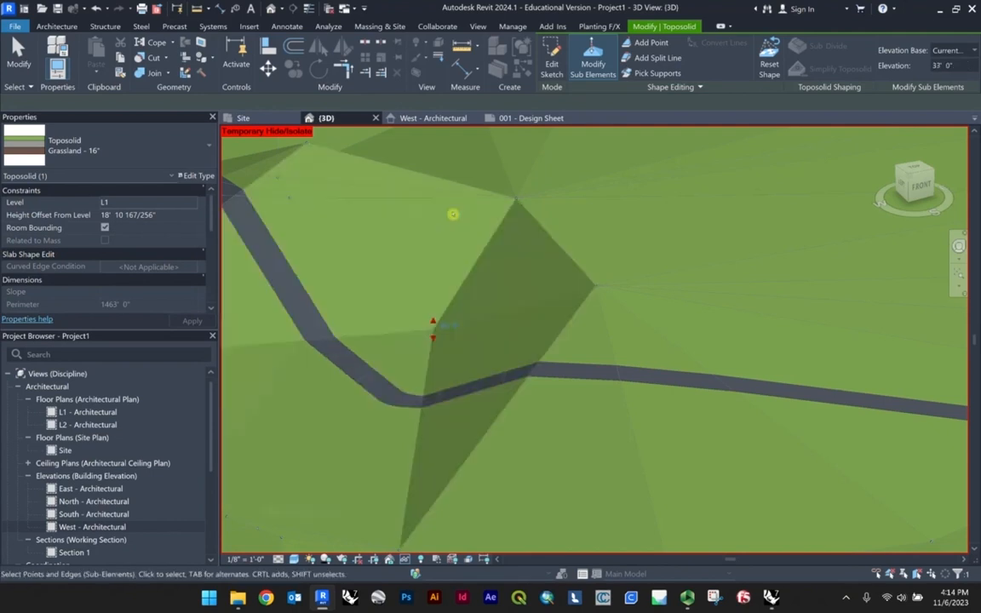
# Raise the peak point of the mound slightly and set its elevation to 44' 4 167/256".
pyautogui.keyDown('shift'); pyautogui.moveTo(460, 285); pyautogui.dragTo(515, 220, button='middle'); pyautogui.keyUp('shift')
pyautogui.scroll(2, 518, 216)
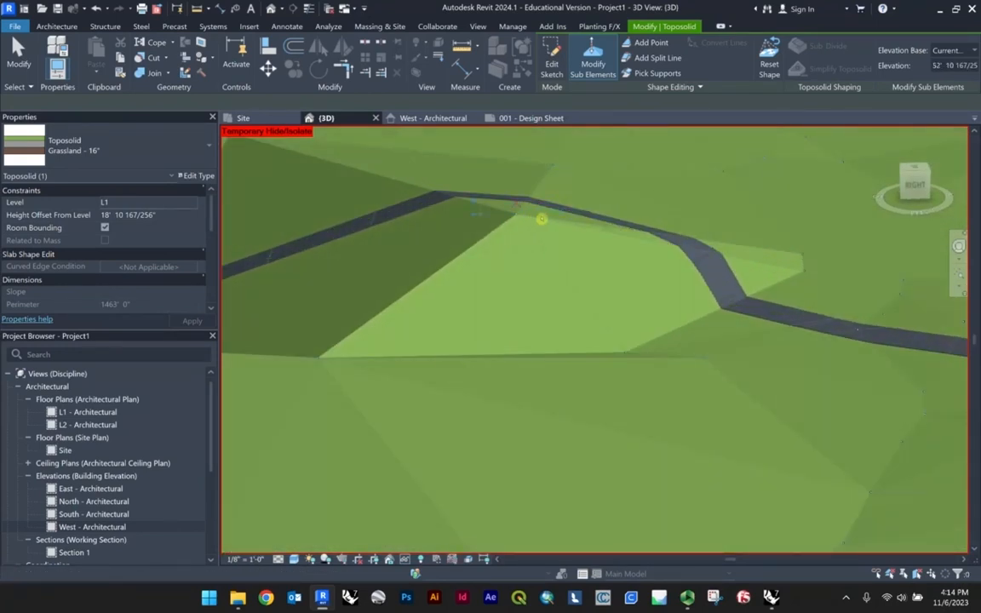
pyautogui.click(530, 205)
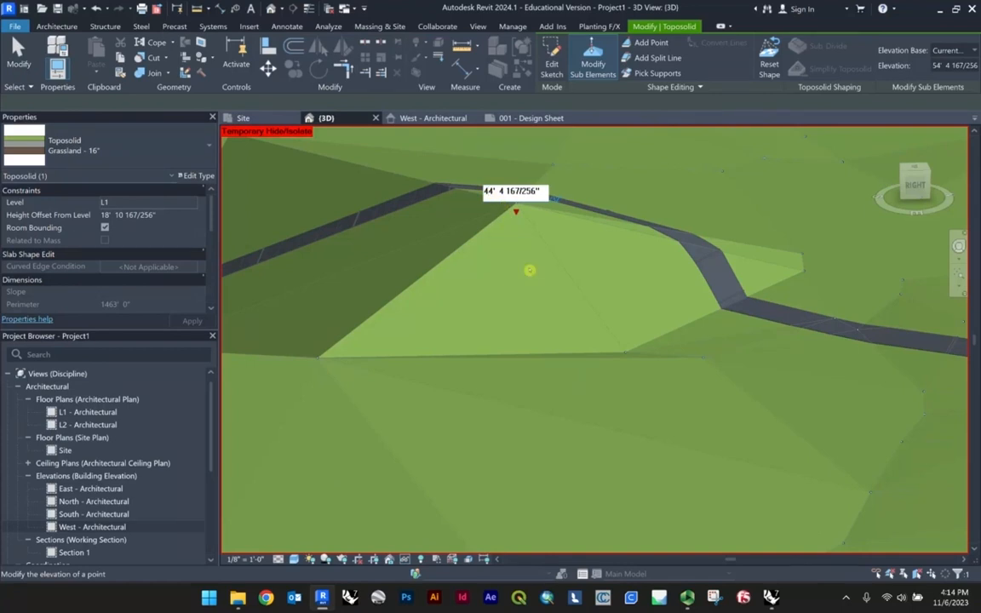
pyautogui.press('Return')
# Lower the mound's peak point to an elevation of 38' 4 167/256".
pyautogui.scroll(-2, 530, 271)
pyautogui.keyDown('shift'); pyautogui.moveTo(530, 271); pyautogui.dragTo(517, 296, button='middle'); pyautogui.keyUp('shift')
pyautogui.scroll(-3, 613, 331)
pyautogui.scroll(3, 517, 296)
pyautogui.scroll(2, 424, 412)
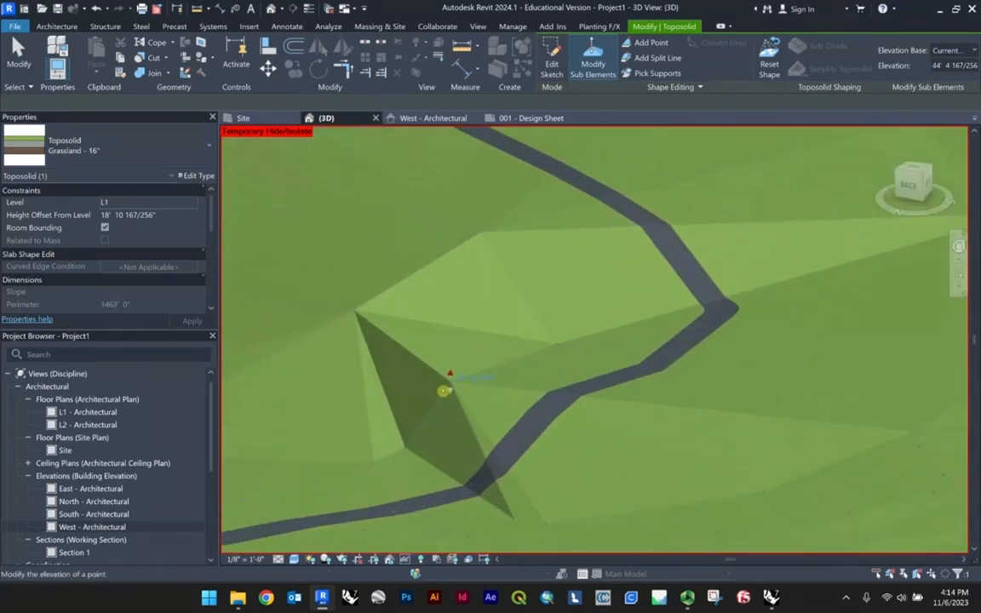
pyautogui.scroll(2, 444, 391)
pyautogui.moveTo(467, 416); pyautogui.dragTo(468, 417)
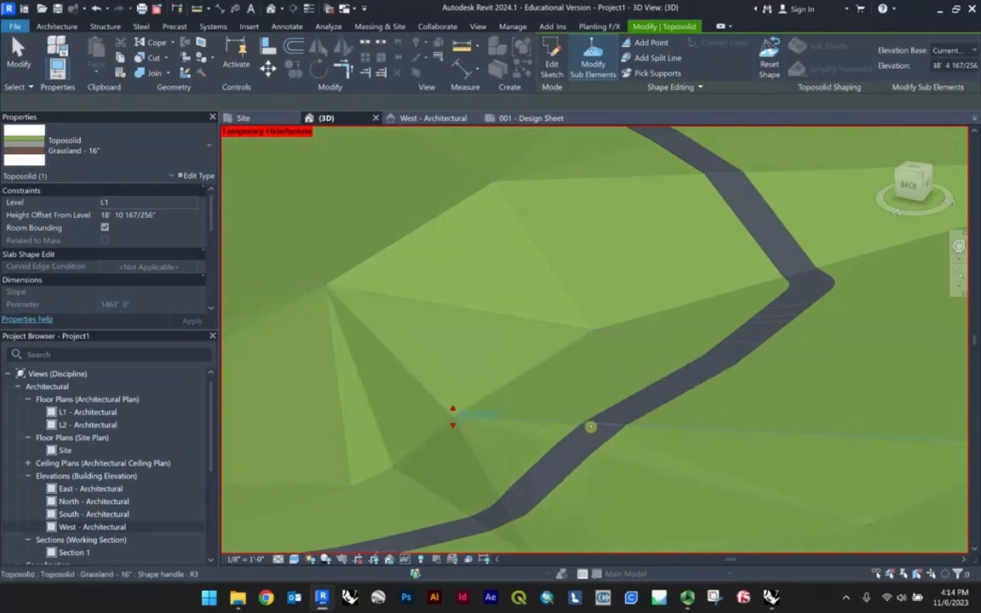
# Lower another shape point on the mound beside the path to an elevation of 41' 5 21/32".
pyautogui.scroll(-3, 631, 422)
pyautogui.keyDown('shift'); pyautogui.moveTo(631, 423); pyautogui.dragTo(632, 385, button='middle'); pyautogui.keyUp('shift')
pyautogui.scroll(3, 549, 405)
pyautogui.scroll(-3, 606, 412)
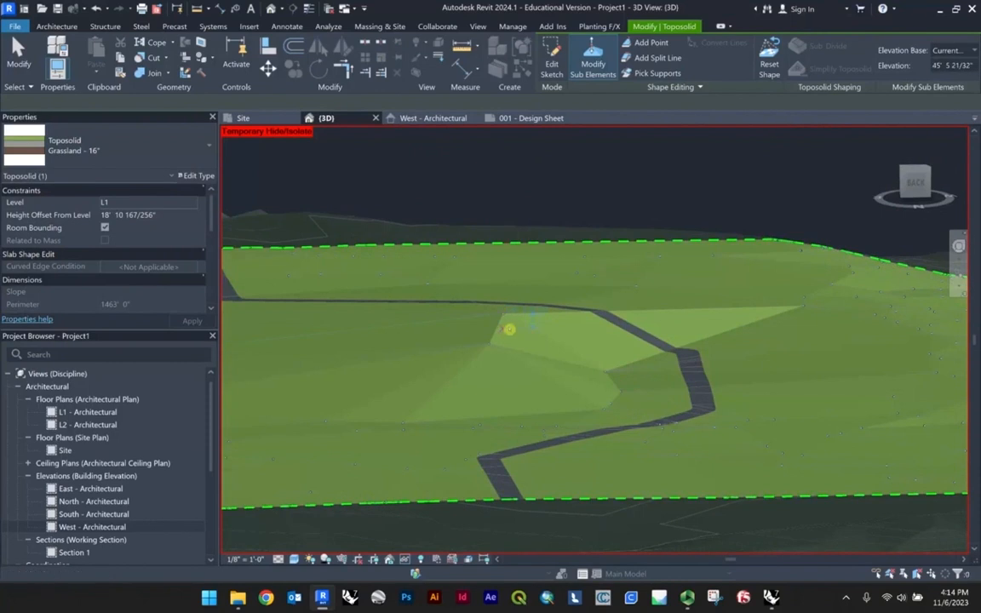
pyautogui.keyDown('shift'); pyautogui.moveTo(572, 333); pyautogui.dragTo(525, 390, button='middle'); pyautogui.keyUp('shift')
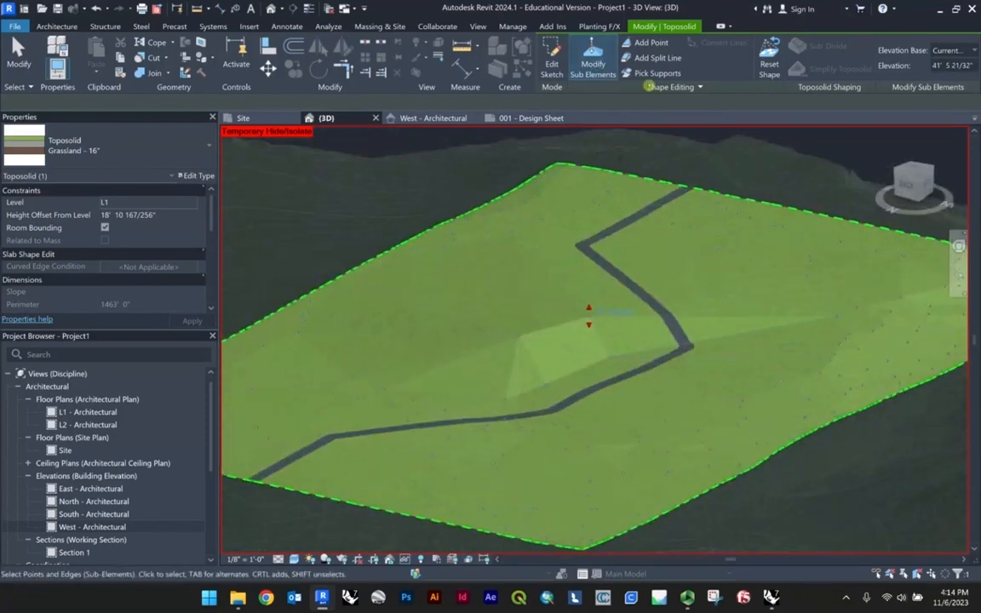
pyautogui.keyDown('shift'); pyautogui.moveTo(532, 248); pyautogui.dragTo(556, 305, button='middle'); pyautogui.keyUp('shift')
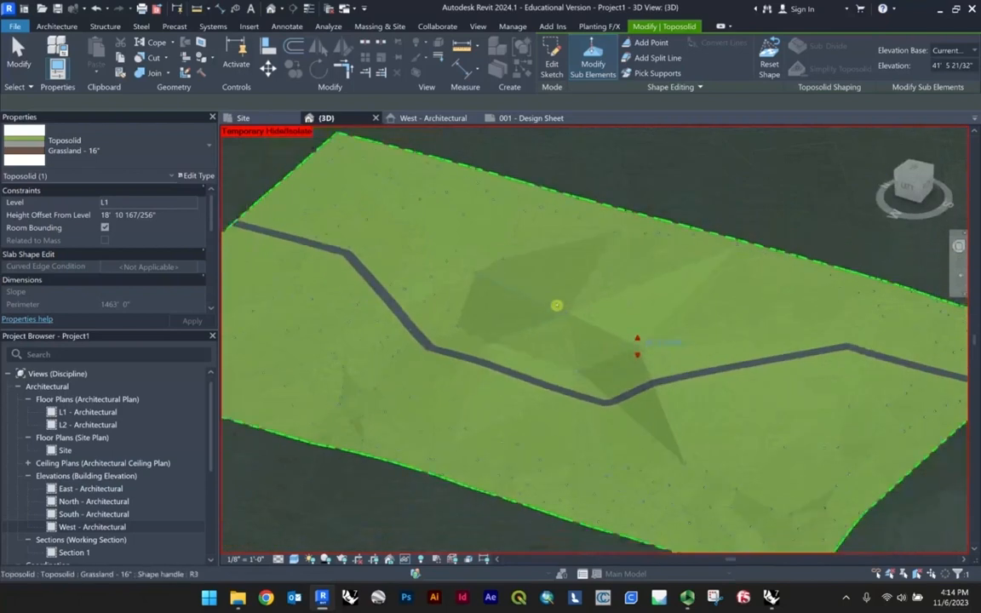
# Finish the sub-element editing and examine how the contours and the path follow the reshaped terrain.
pyautogui.scroll(-3, 556, 305)
pyautogui.press('Escape')
pyautogui.press('Escape')
pyautogui.scroll(-2, 685, 340)
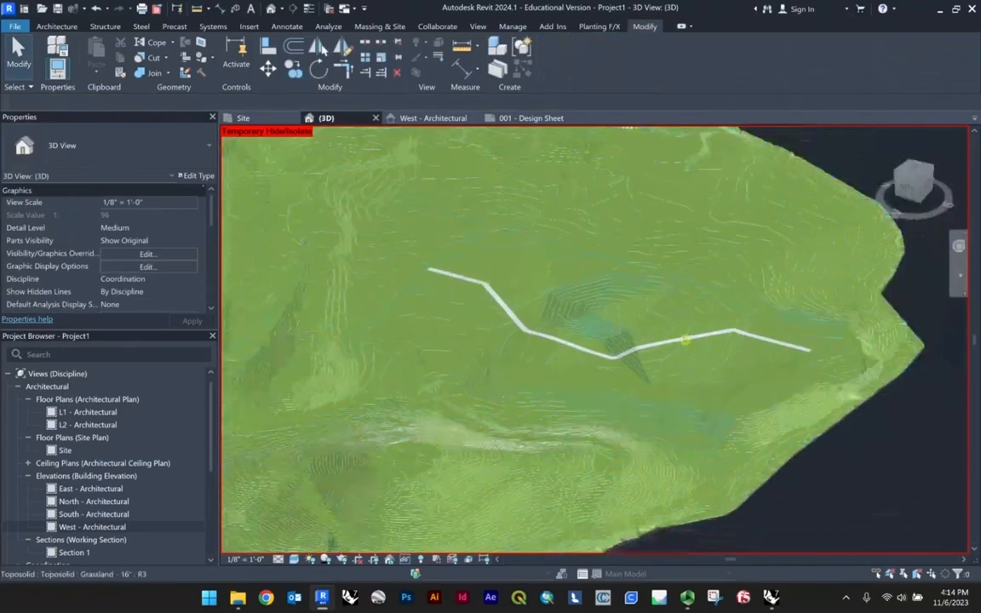
pyautogui.scroll(2, 677, 357)
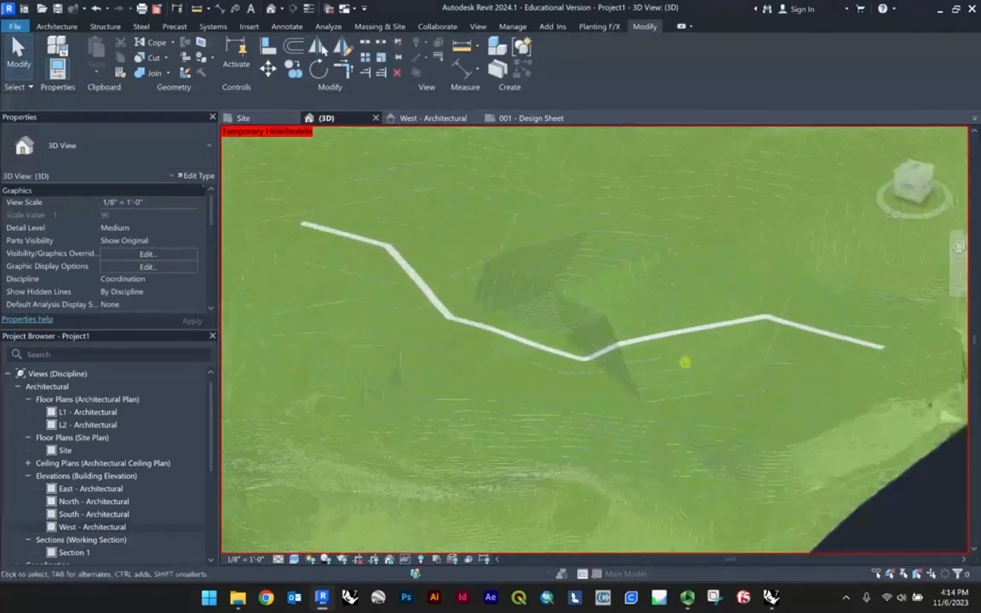
pyautogui.keyDown('shift'); pyautogui.moveTo(684, 362); pyautogui.dragTo(751, 340, button='middle'); pyautogui.keyUp('shift')
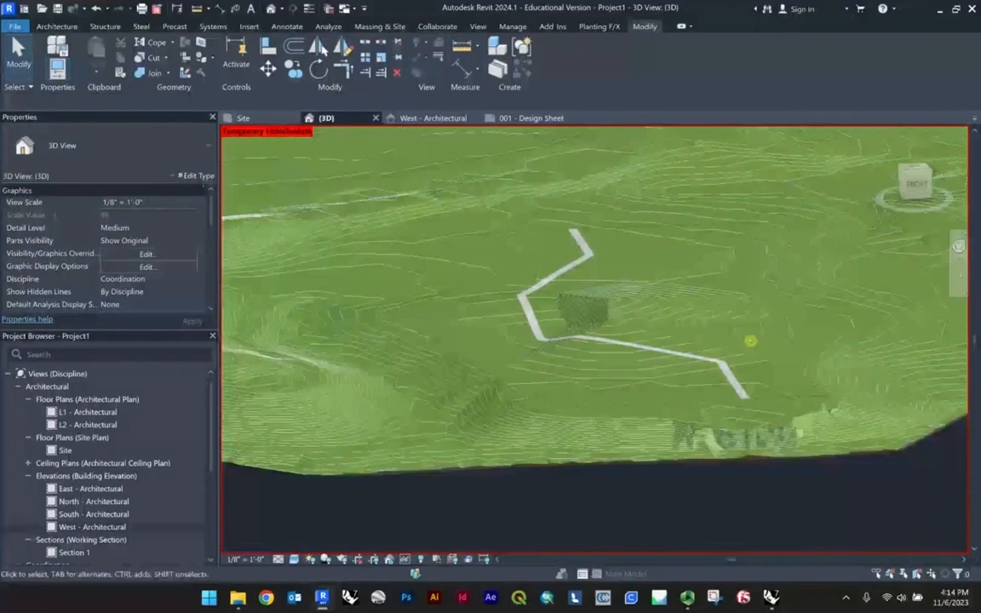
pyautogui.scroll(2, 573, 375)
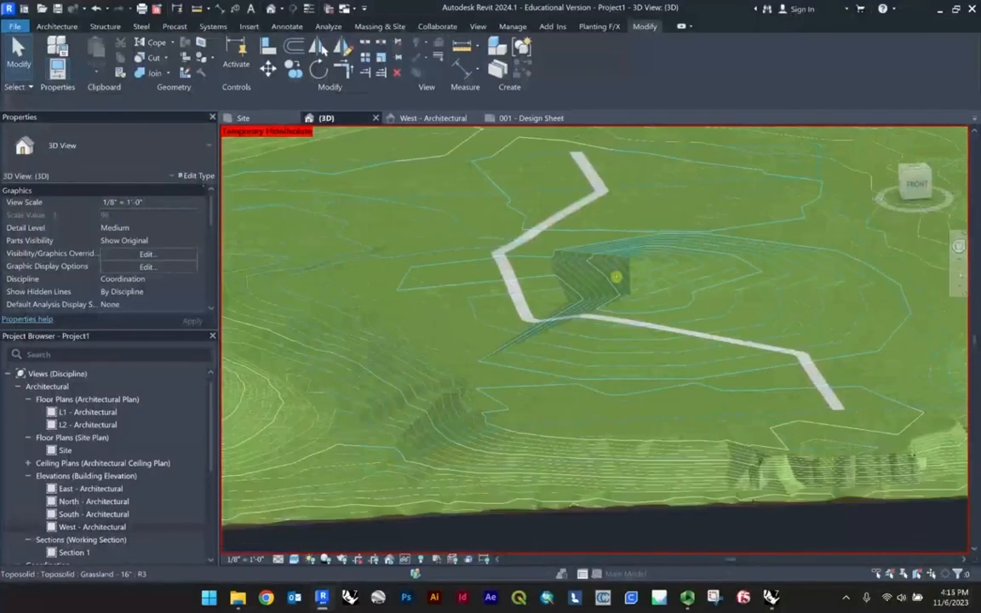
pyautogui.scroll(-1, 509, 356)
# Make the contours of the rectangular Grassland - 16" toposolid type sparser in its contour display, with secondary contours at a 5' 0" interval.
pyautogui.click(517, 360)
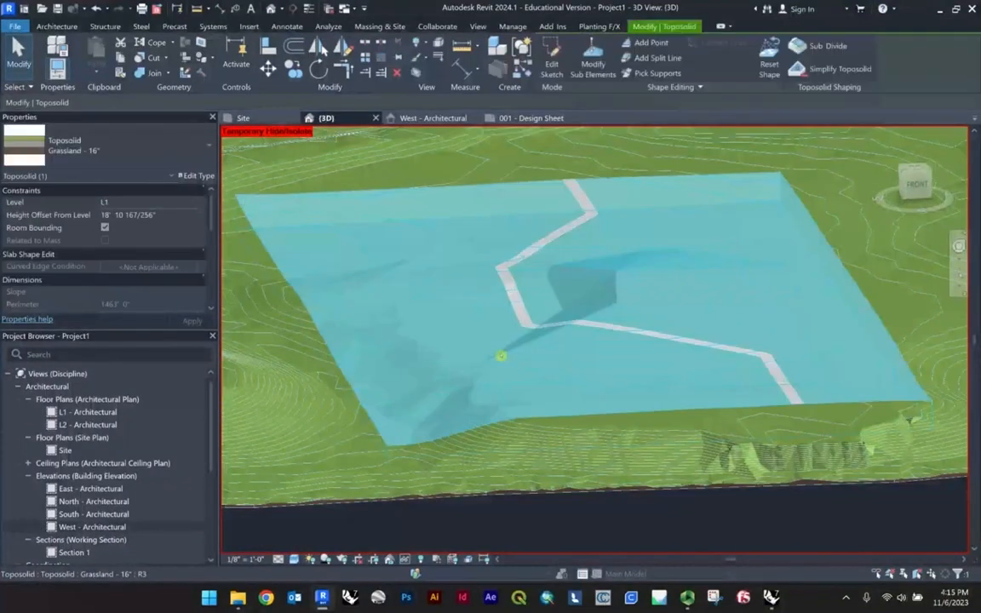
pyautogui.click(196, 175)
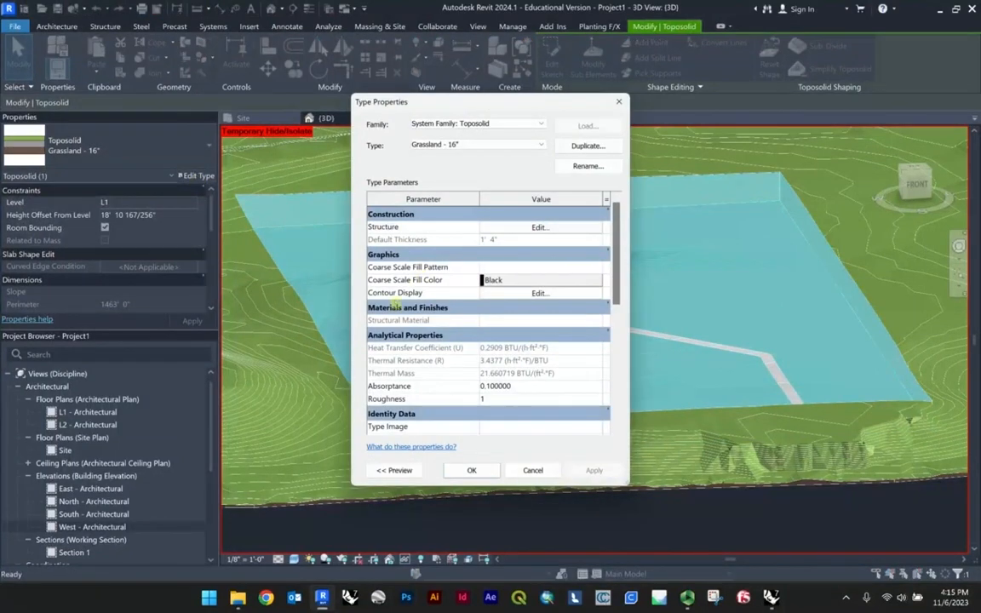
pyautogui.click(491, 295)
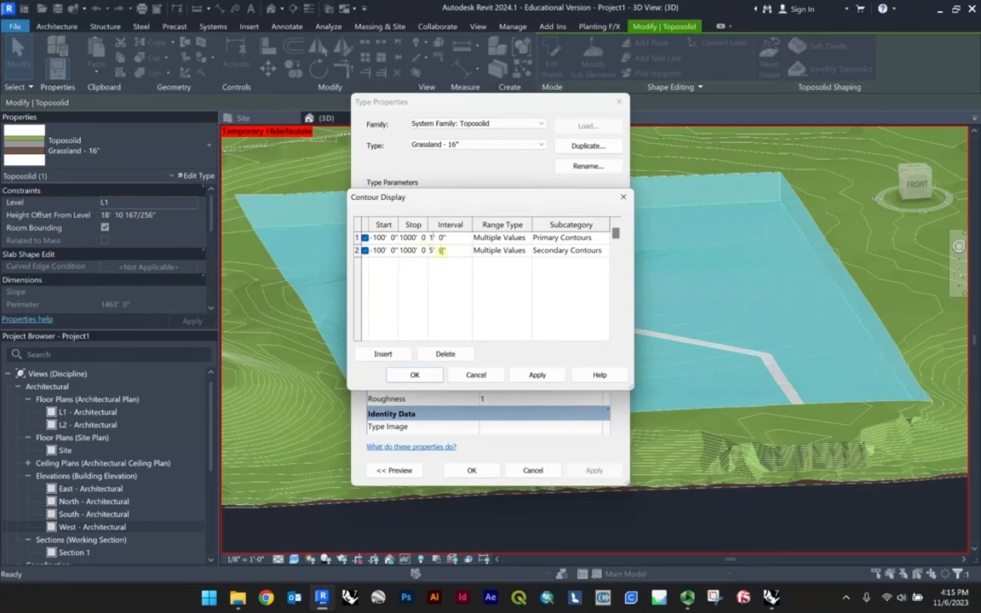
pyautogui.click(434, 374)
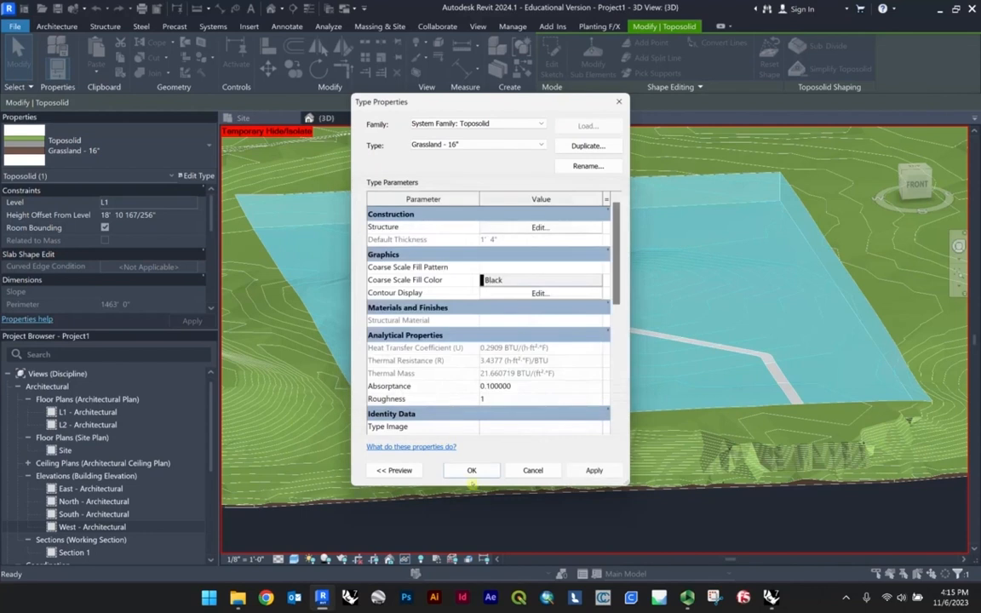
pyautogui.click(462, 470)
pyautogui.press('Escape')
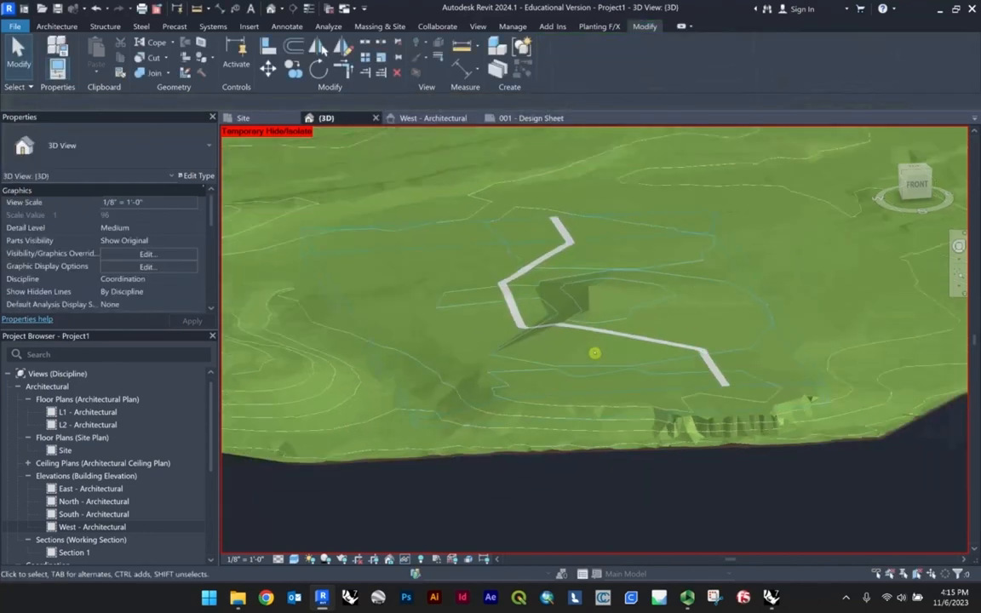
# Make the Grassland - 16" type's contour display denser, with primary contours at 5' 0" and secondary contours at 1' 0" intervals.
pyautogui.click(384, 411)
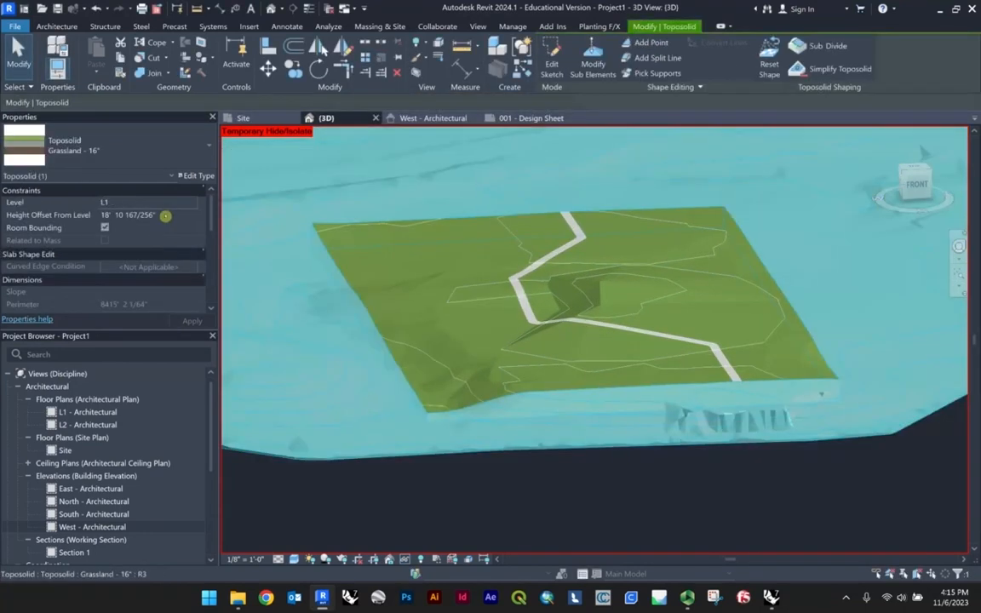
pyautogui.click(197, 175)
pyautogui.click(537, 287)
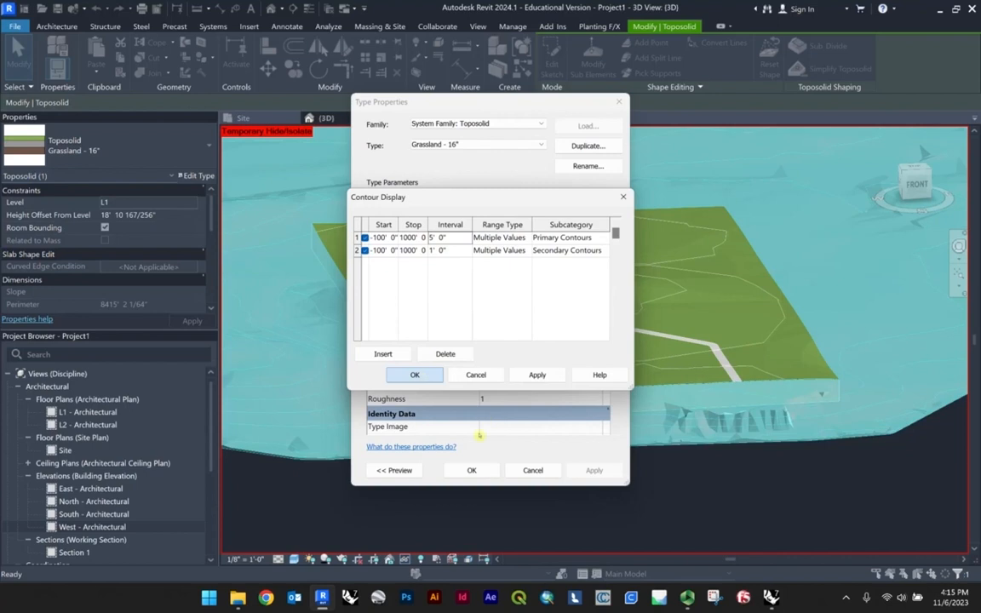
pyautogui.press('Return')
pyautogui.click(472, 471)
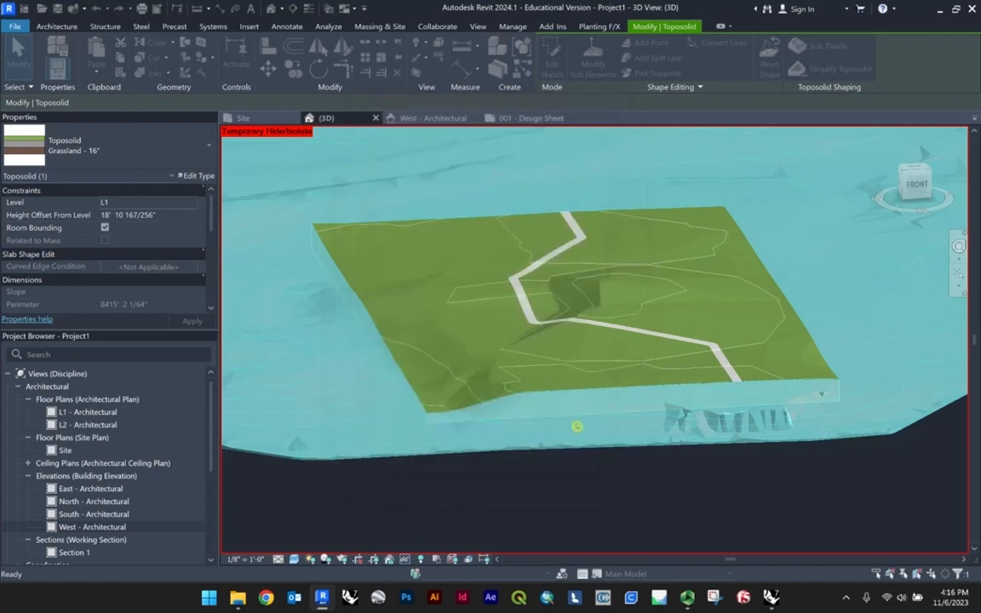
pyautogui.scroll(-2, 587, 342)
pyautogui.click(701, 476)
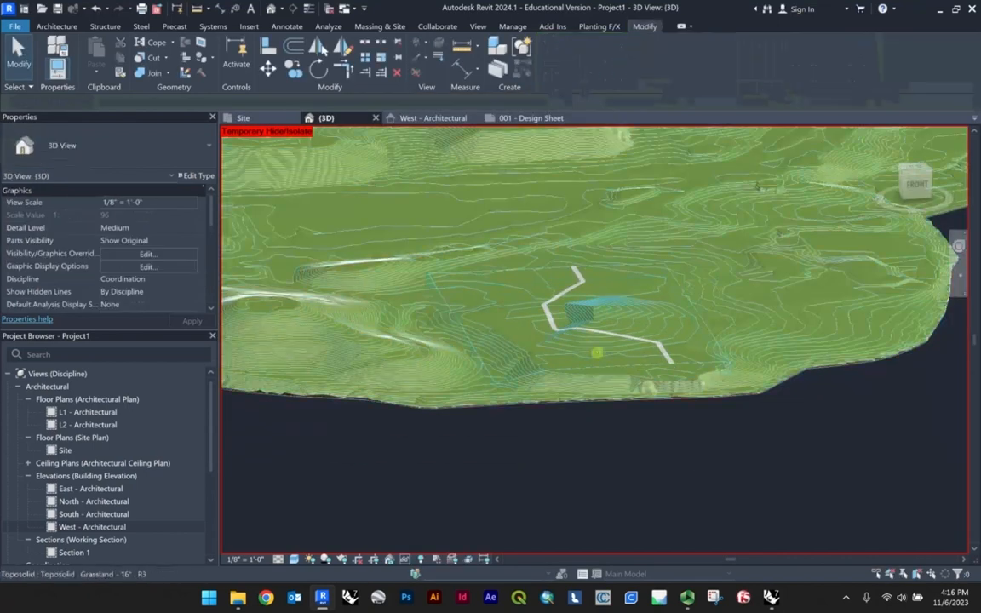
# Examine the denser contours across the surrounding terrain, the rectangular toposolid and its path from several angles.
pyautogui.keyDown('shift'); pyautogui.moveTo(598, 352); pyautogui.dragTo(620, 338, button='middle'); pyautogui.keyUp('shift')
pyautogui.scroll(2, 596, 343)
pyautogui.scroll(-3, 580, 345)
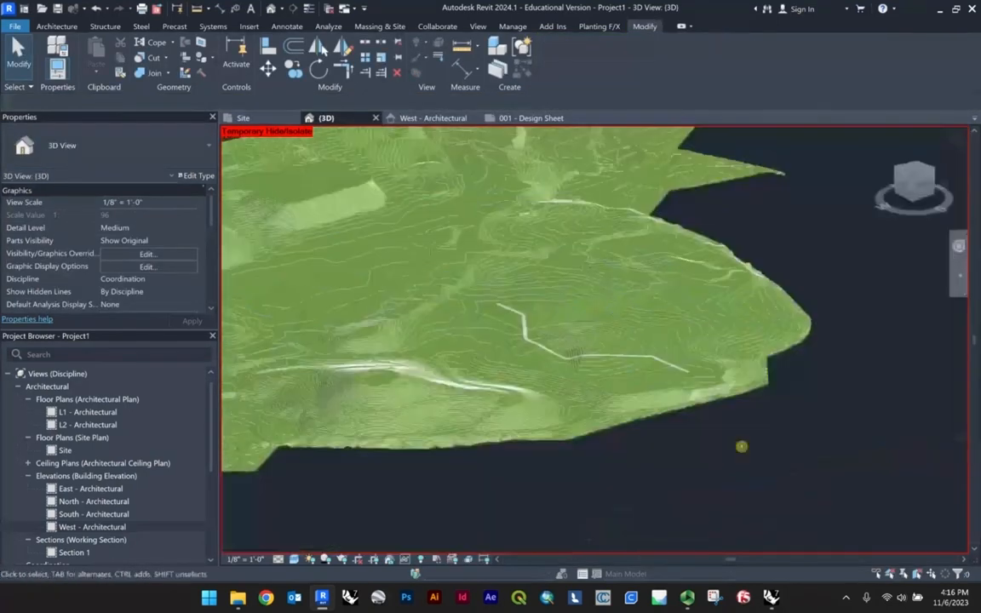
pyautogui.scroll(-2, 738, 444)
pyautogui.scroll(3, 820, 434)
pyautogui.moveTo(644, 418); pyautogui.dragTo(634, 387, button='middle')
pyautogui.scroll(3, 716, 333)
pyautogui.keyDown('shift'); pyautogui.moveTo(596, 457); pyautogui.dragTo(622, 344, button='middle'); pyautogui.keyUp('shift')
pyautogui.scroll(-3, 617, 330)
pyautogui.scroll(2, 649, 310)
pyautogui.scroll(1, 622, 344)
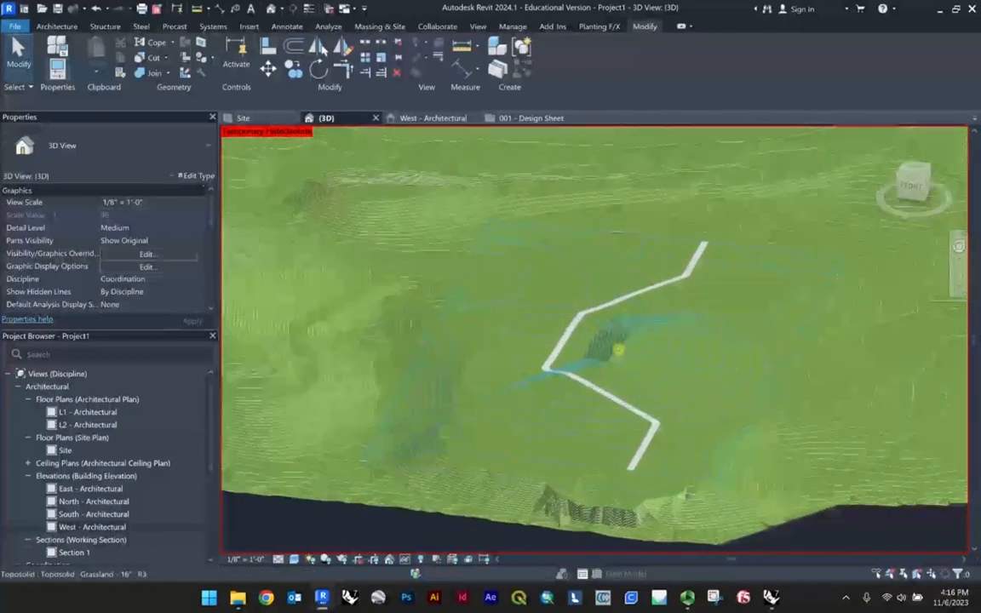
pyautogui.scroll(-3, 585, 343)
pyautogui.click(555, 382)
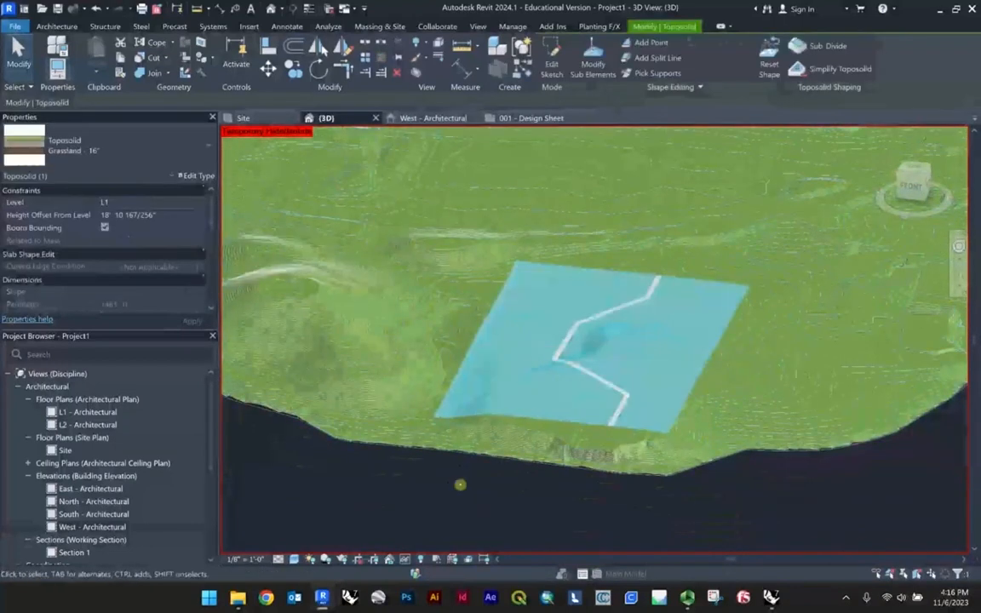
pyautogui.click(444, 488)
pyautogui.scroll(-1, 445, 488)
pyautogui.keyDown('shift'); pyautogui.moveTo(479, 428); pyautogui.dragTo(518, 414, button='middle'); pyautogui.keyUp('shift')
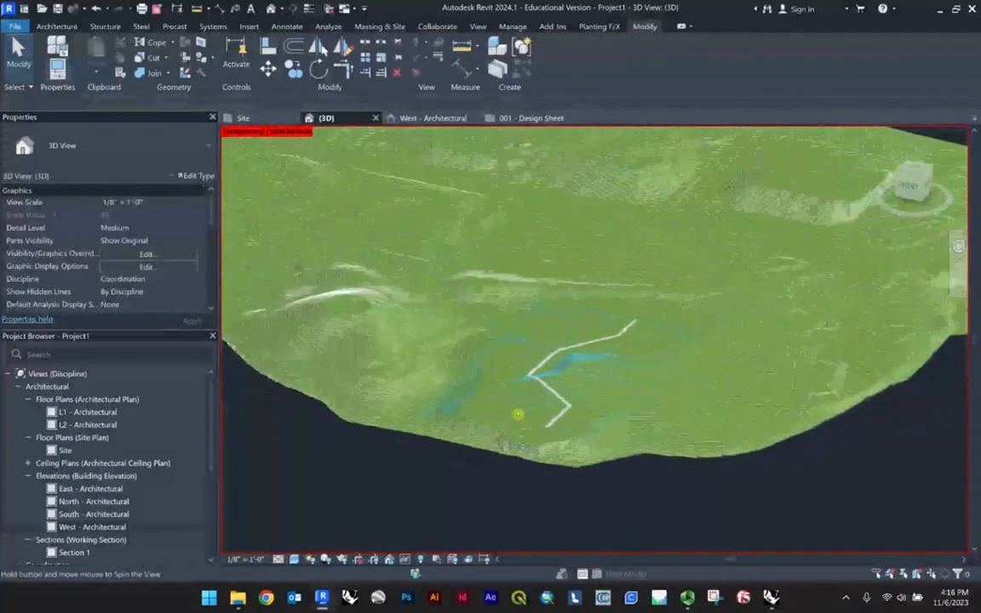
pyautogui.scroll(4, 545, 344)
pyautogui.scroll(-1, 554, 351)
# Change the large surrounding toposolid's type to Generic - 20' and inspect how it contrasts with the rectangular grassland piece.
pyautogui.click(547, 361)
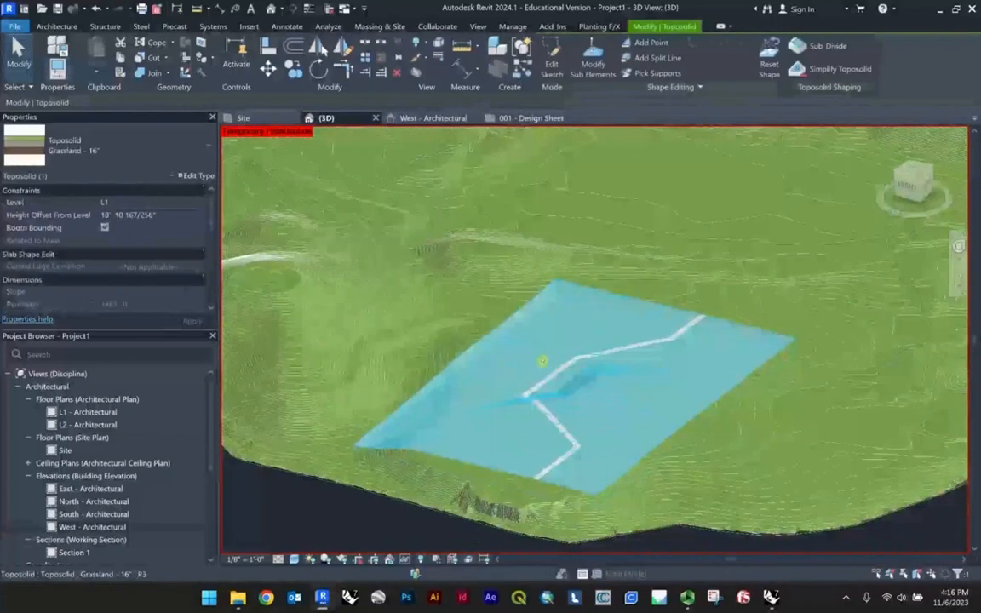
pyautogui.scroll(-2, 543, 360)
pyautogui.click(466, 338)
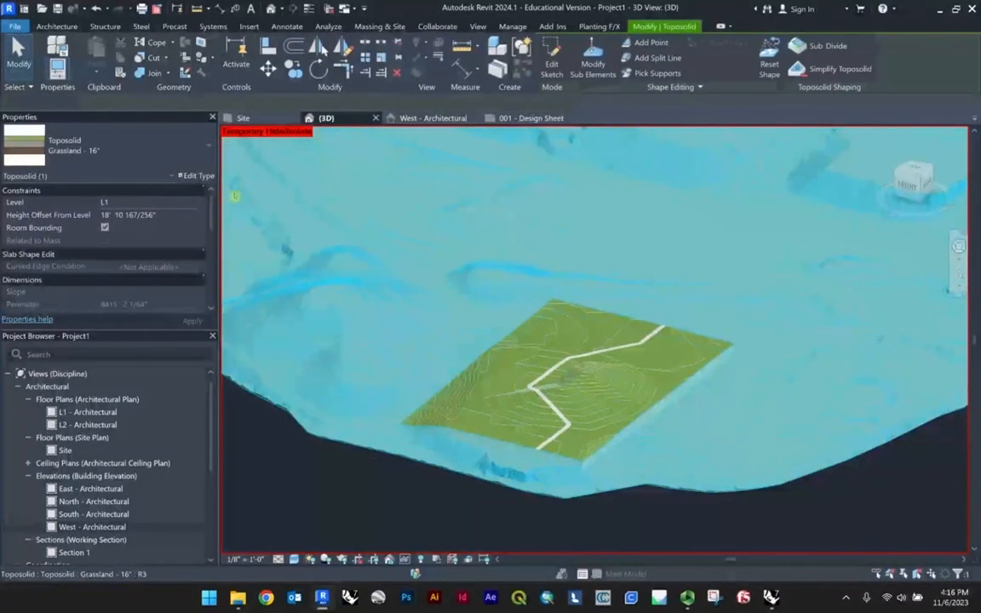
pyautogui.click(195, 160)
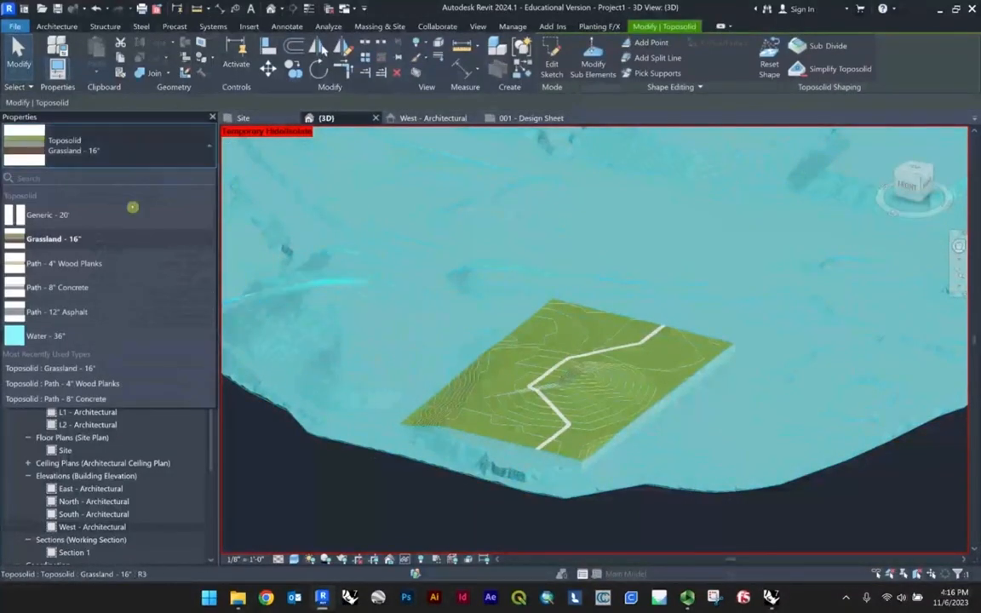
pyautogui.click(133, 239)
pyautogui.click(327, 470)
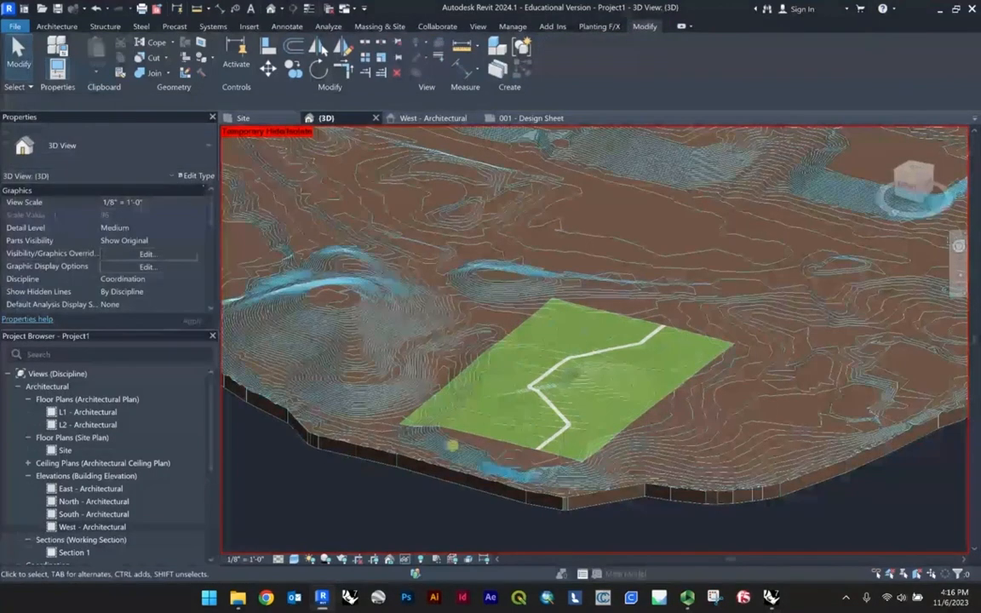
pyautogui.scroll(-5, 449, 449)
pyautogui.scroll(4, 620, 386)
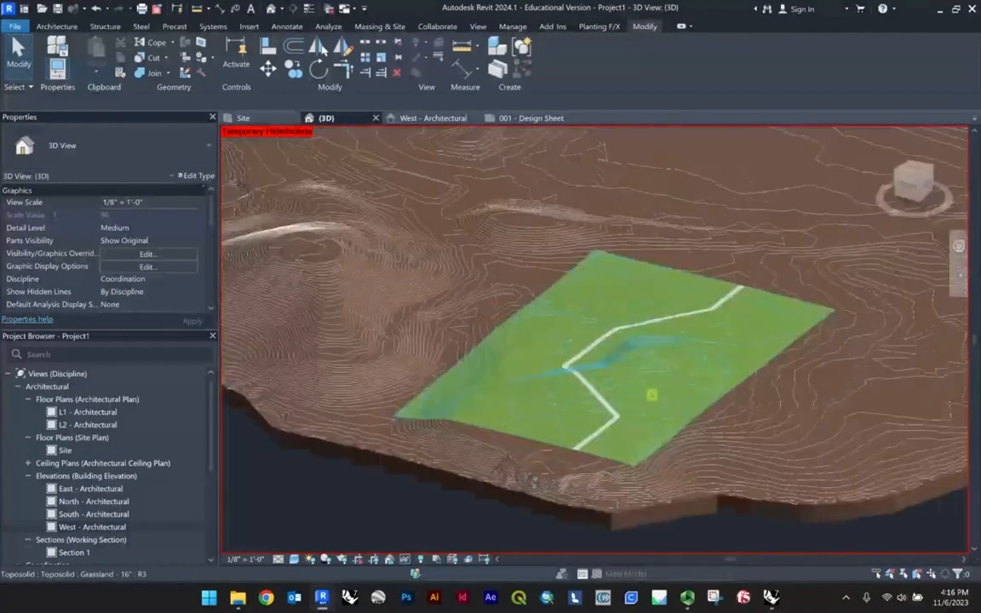
pyautogui.scroll(1, 708, 333)
pyautogui.scroll(2, 603, 410)
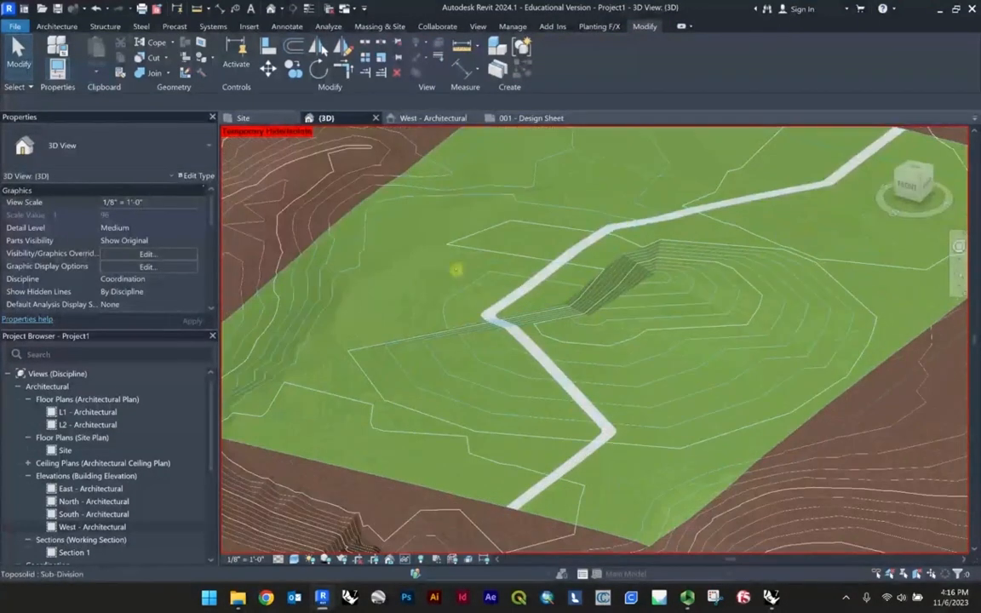
pyautogui.scroll(-3, 580, 344)
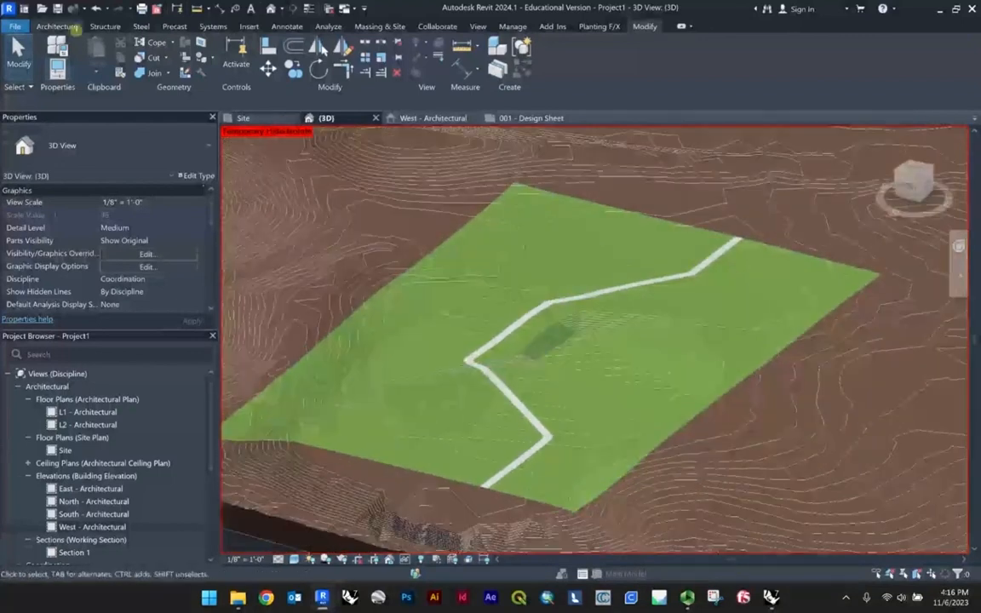
# Start an in-place model in the Generic Models category and accept its default name.
pyautogui.click(60, 26)
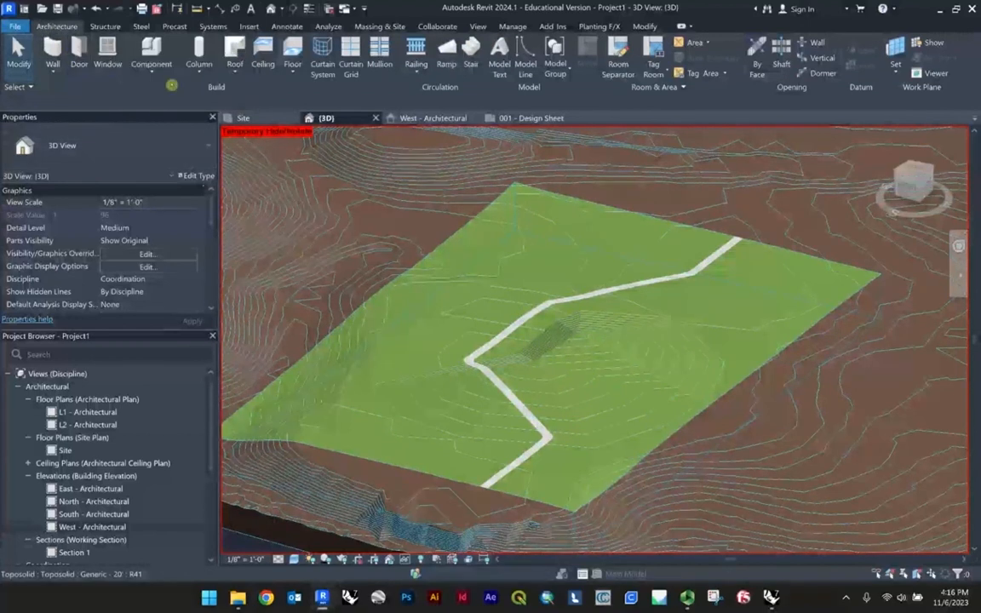
pyautogui.click(147, 68)
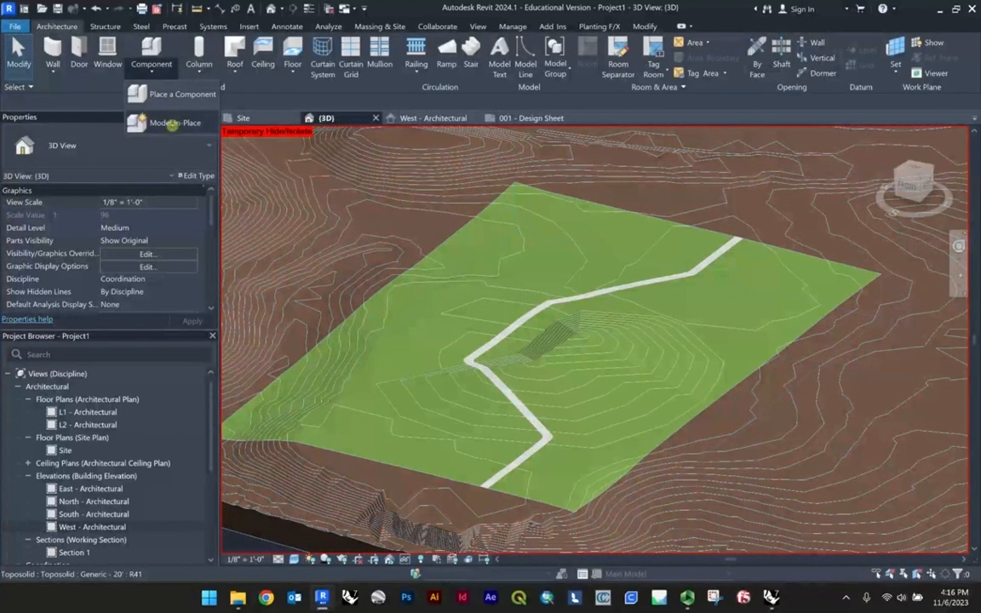
pyautogui.click(174, 123)
pyautogui.scroll(-6, 426, 256)
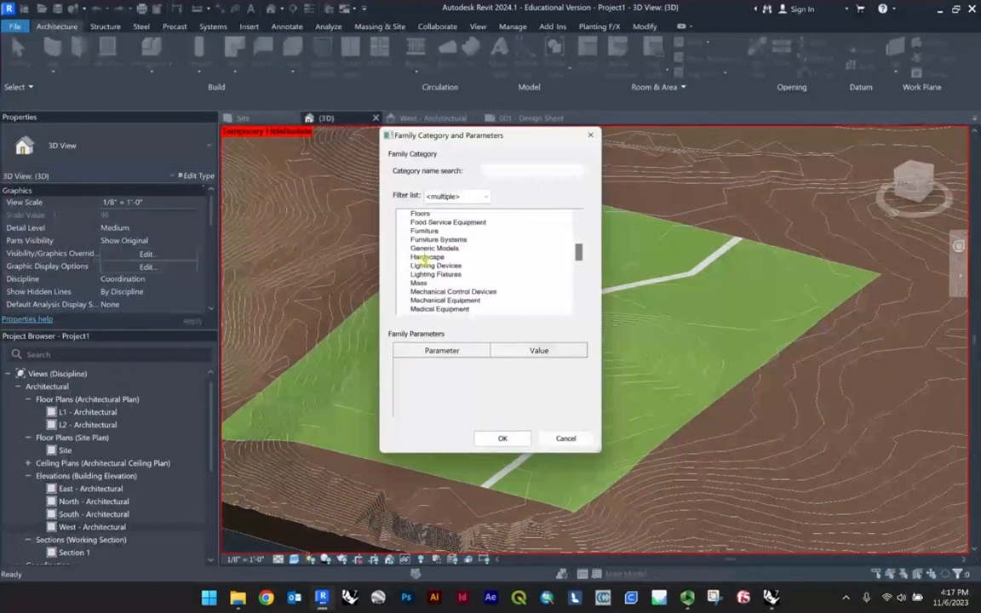
pyautogui.scroll(-1, 426, 260)
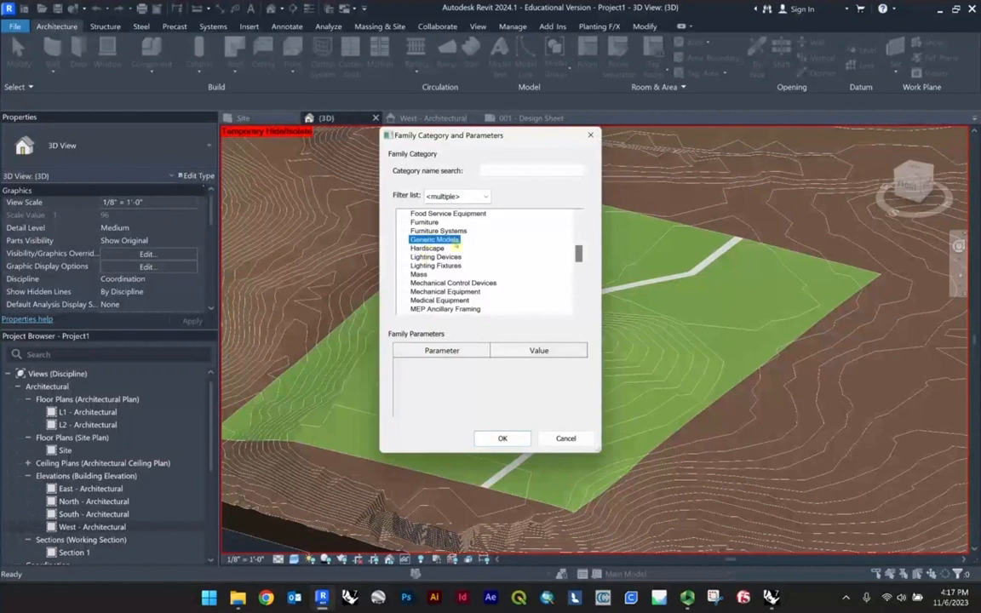
pyautogui.scroll(-7, 442, 265)
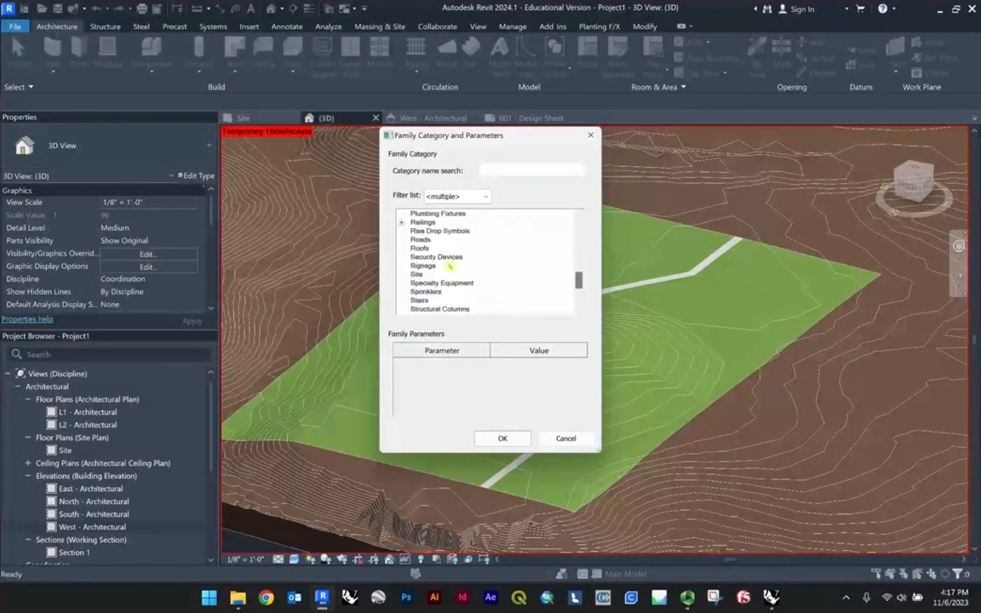
pyautogui.scroll(-5, 446, 266)
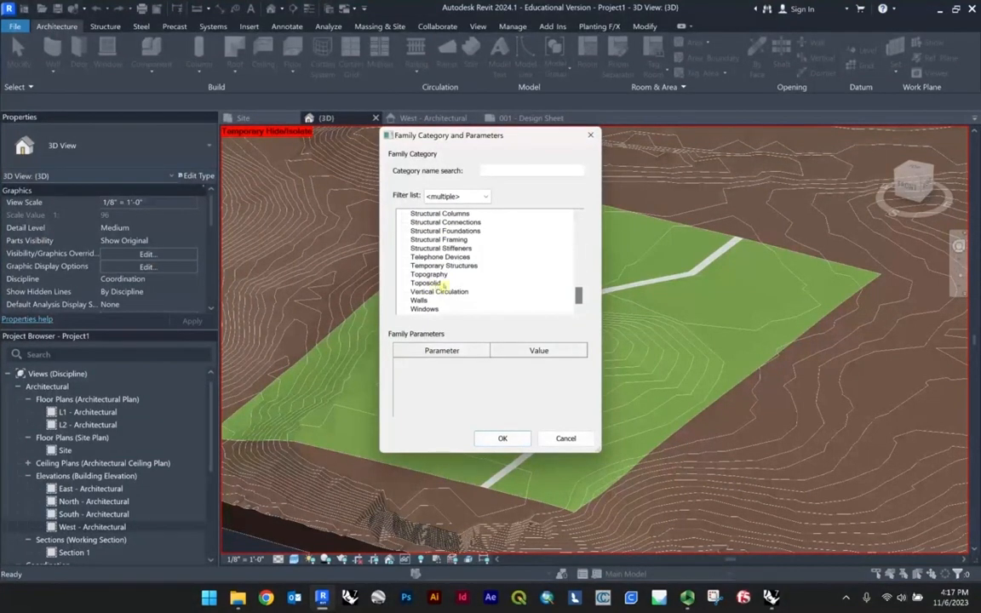
pyautogui.scroll(15, 443, 288)
pyautogui.click(434, 248)
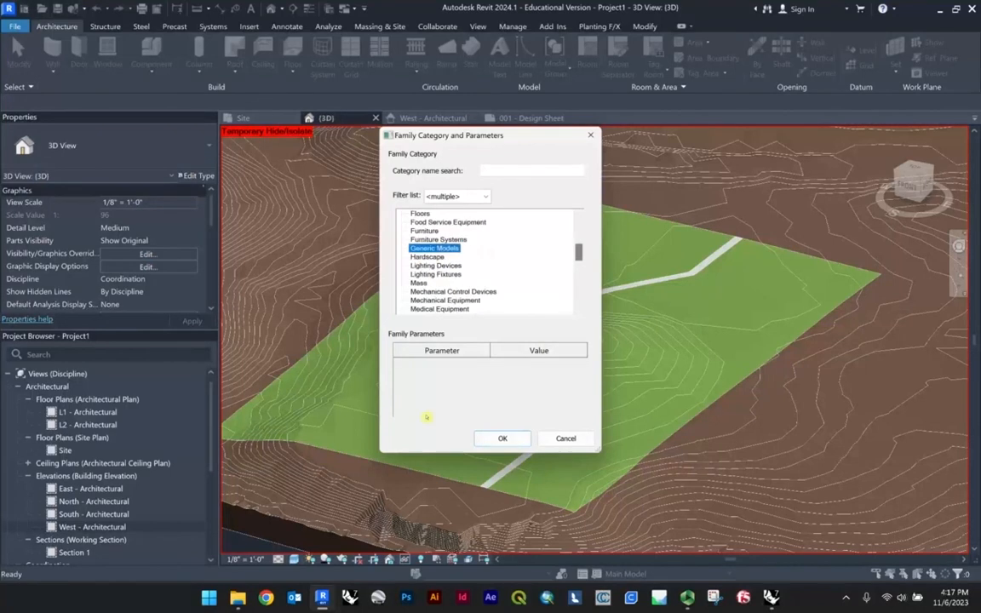
pyautogui.click(500, 440)
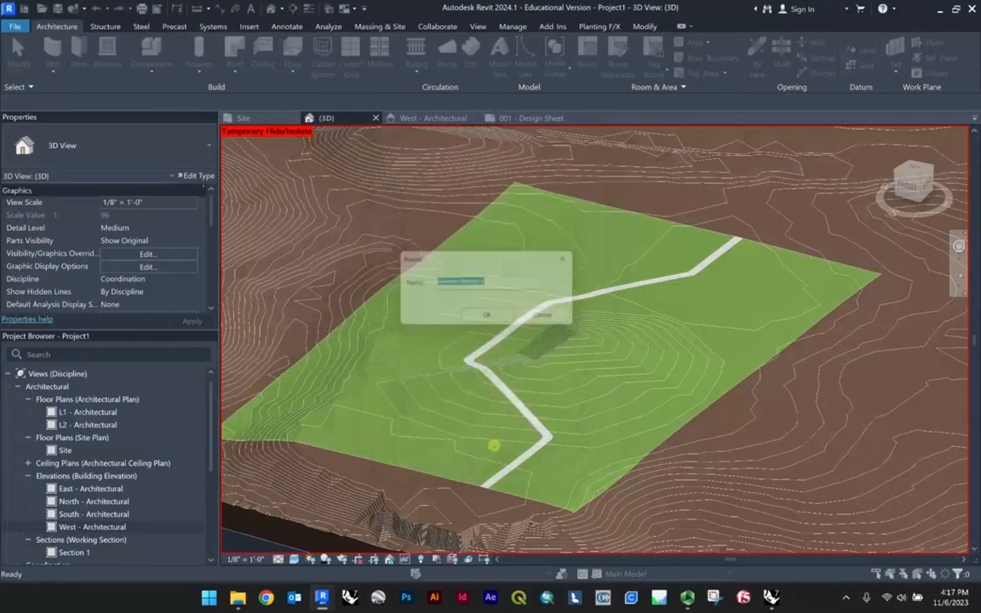
pyautogui.click(490, 320)
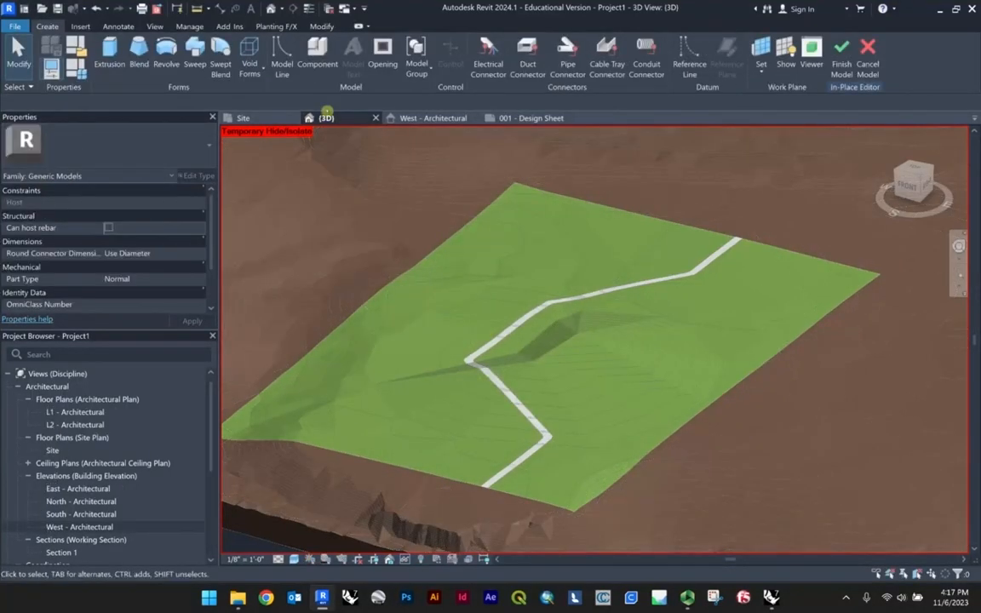
# Create a 1' 0" deep void extrusion from a four-sided profile west of the path's northern part, its first side about 120' long.
pyautogui.click(251, 68)
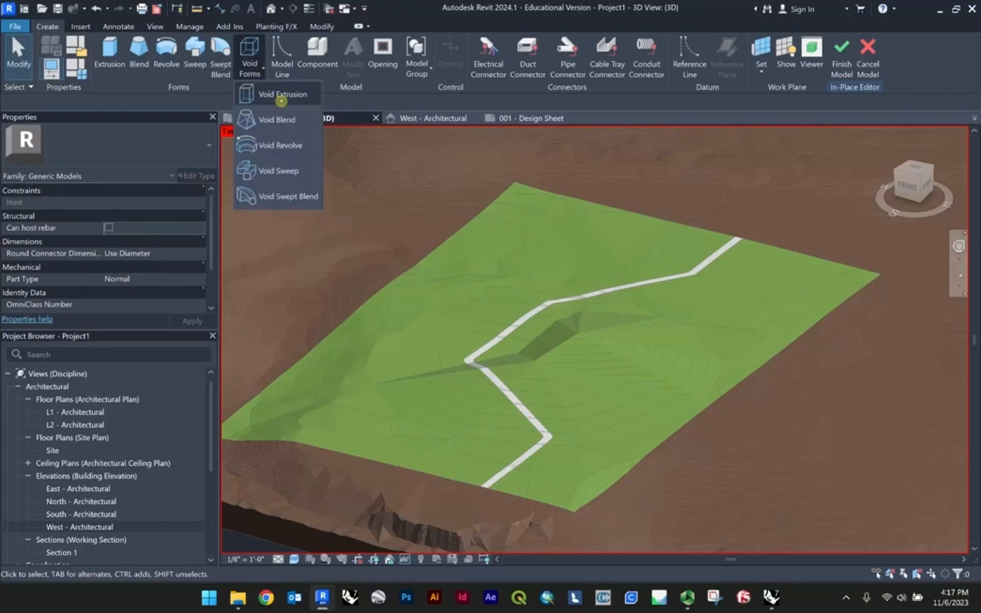
pyautogui.click(266, 94)
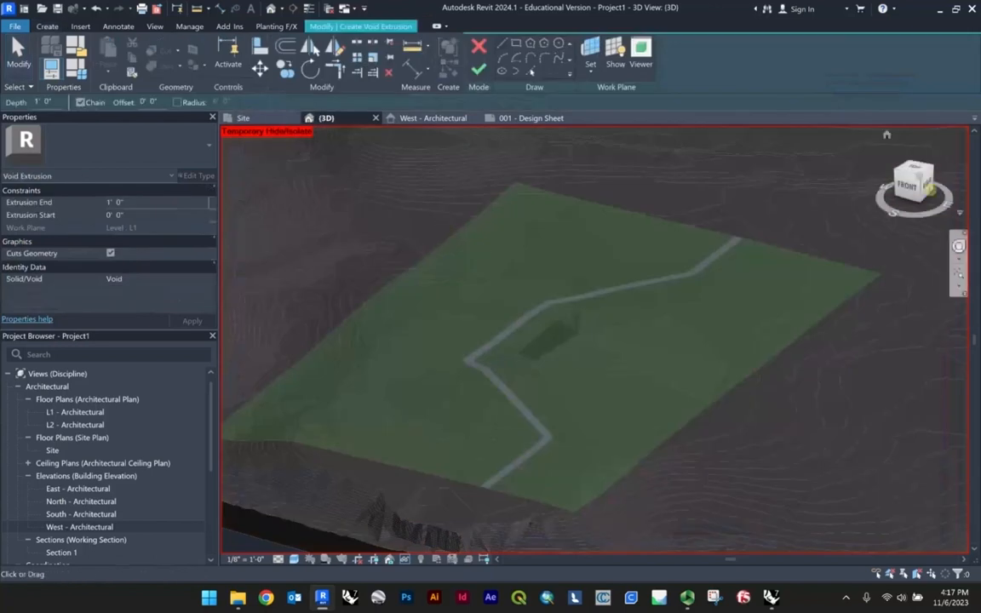
pyautogui.click(896, 216)
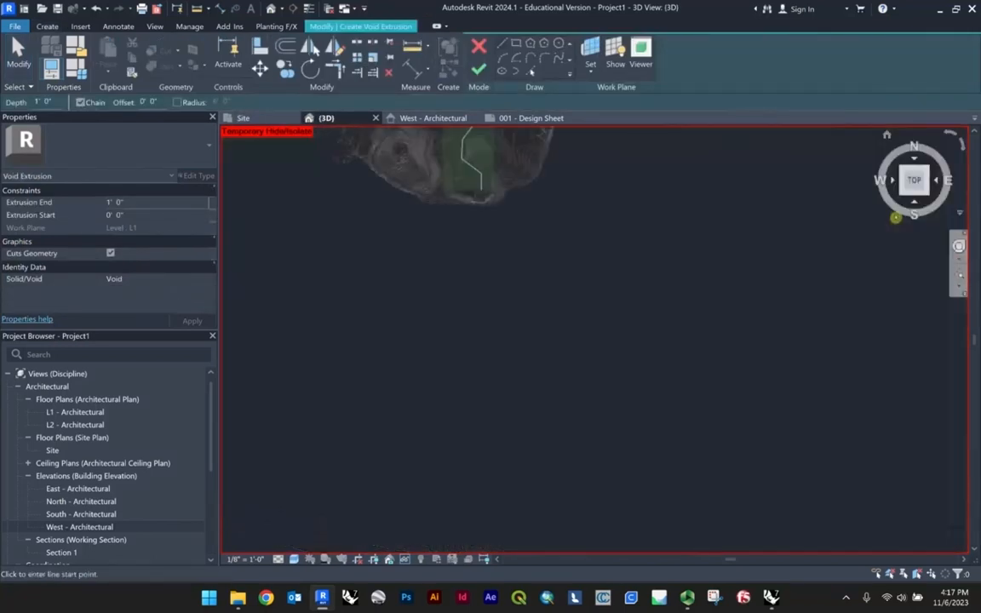
pyautogui.scroll(3, 625, 407)
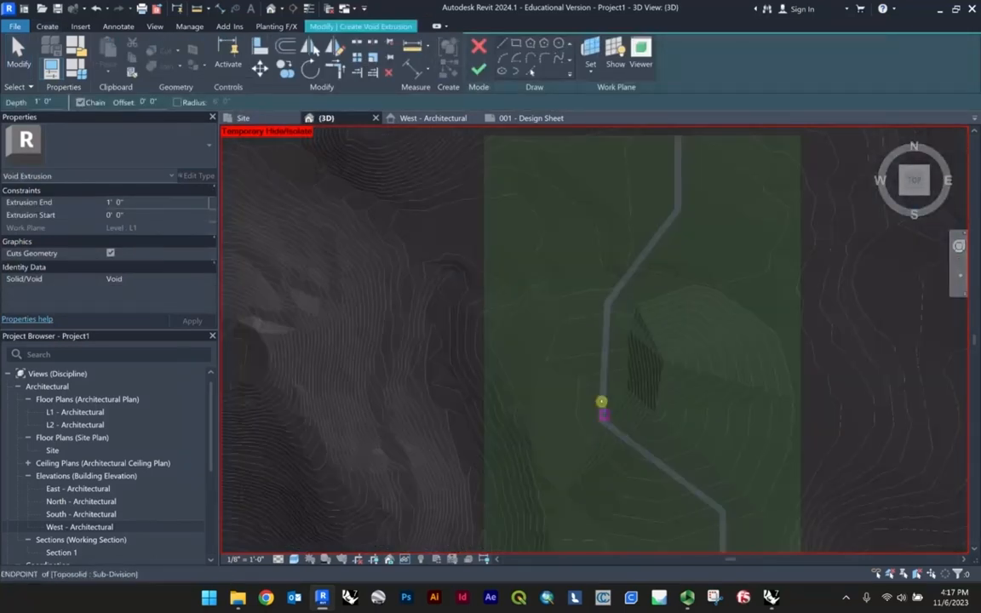
pyautogui.moveTo(689, 293); pyautogui.dragTo(641, 370, button='middle')
pyautogui.scroll(3, 543, 304)
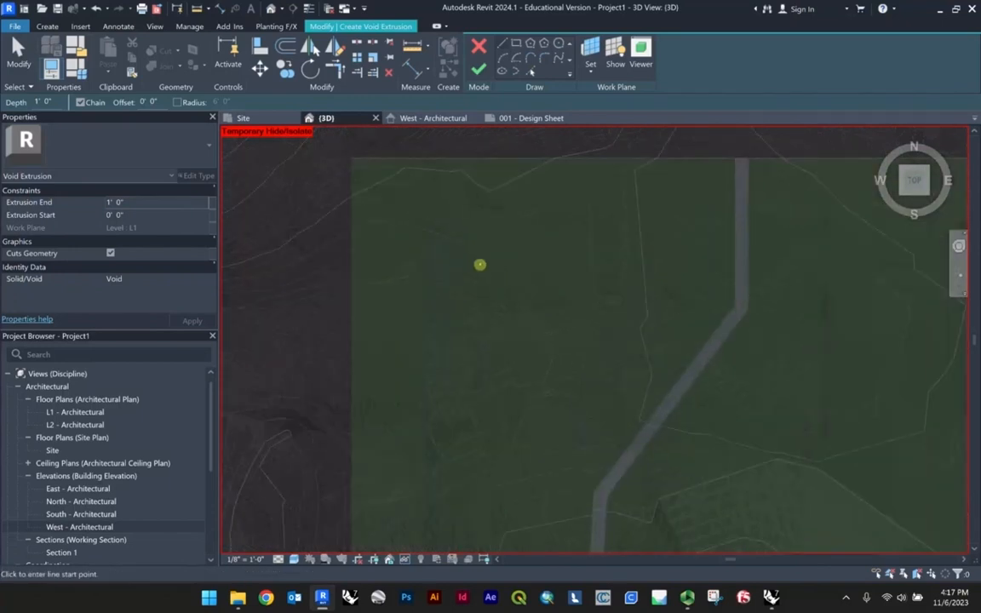
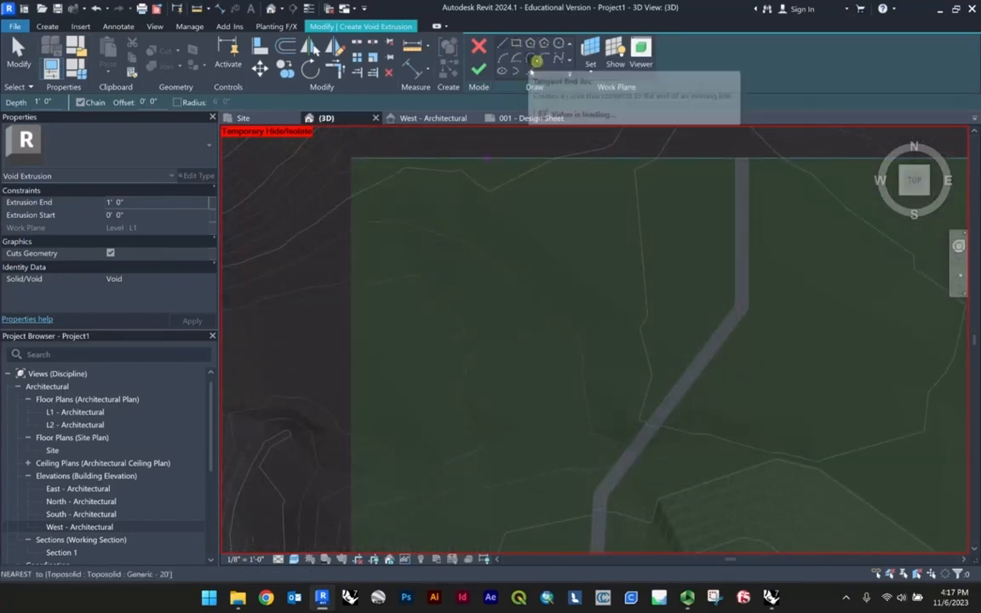
pyautogui.click(503, 68)
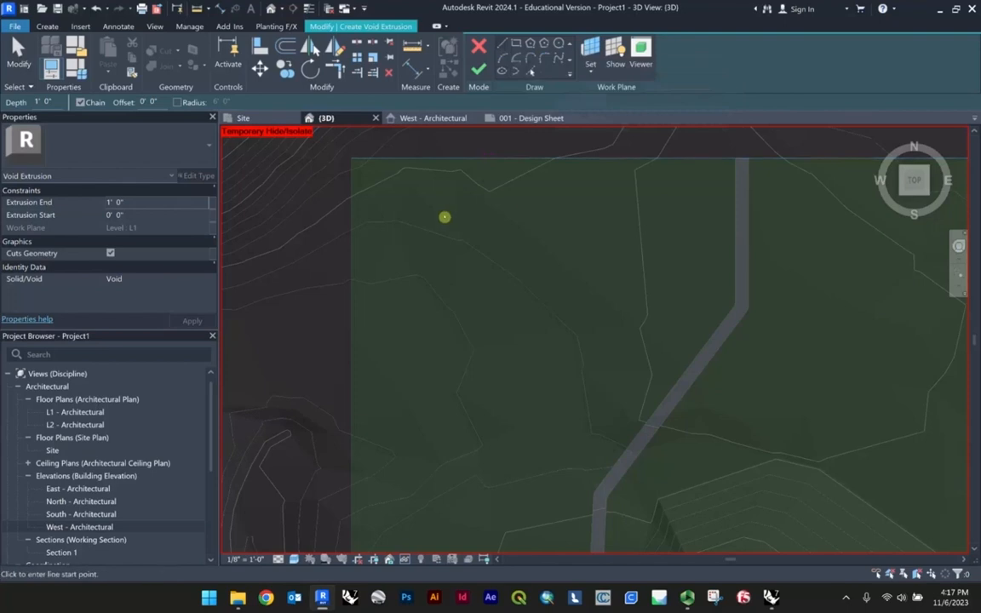
pyautogui.click(444, 215)
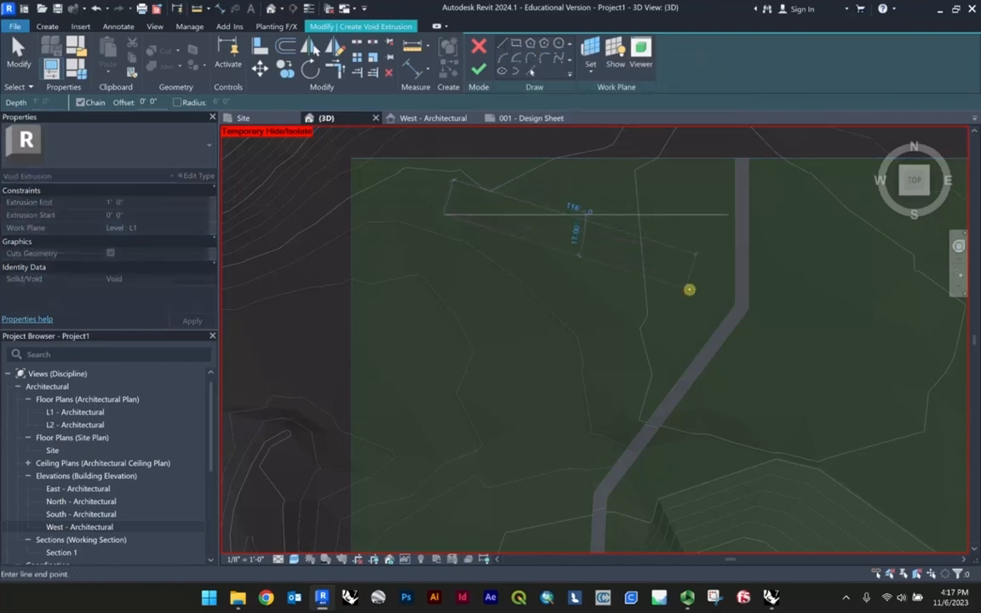
pyautogui.click(694, 288)
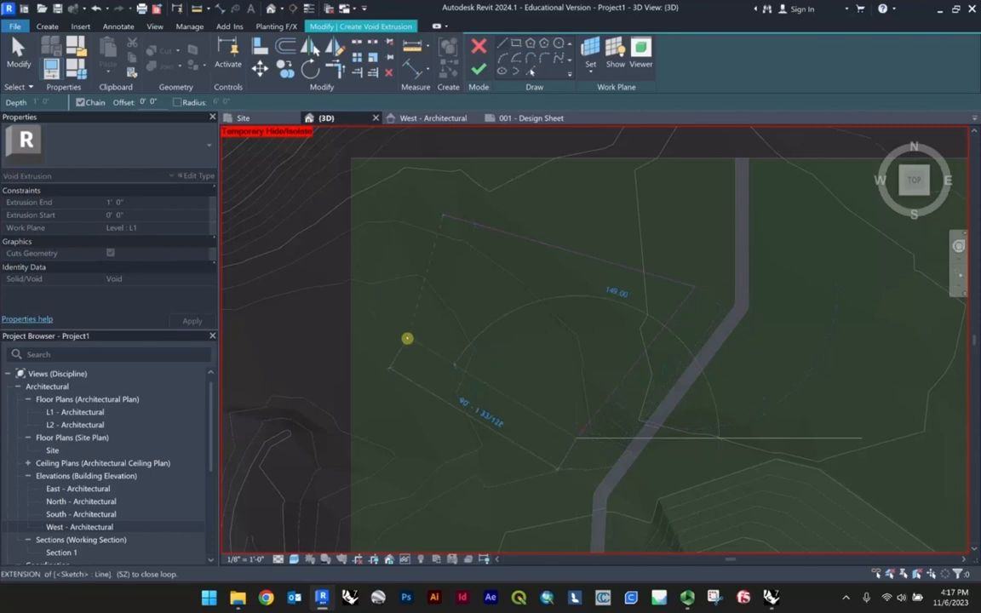
pyautogui.click(407, 338)
pyautogui.click(442, 214)
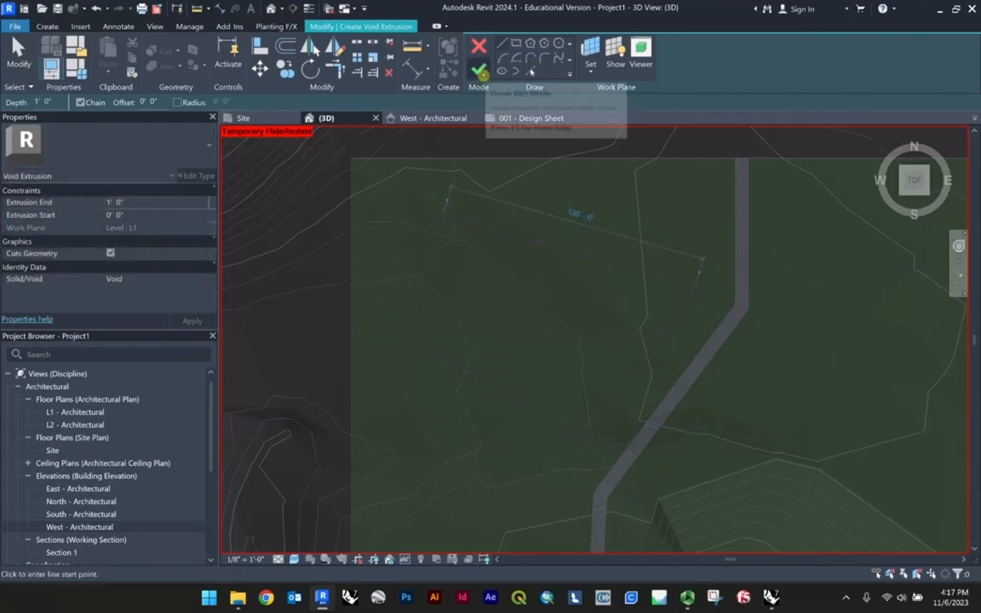
pyautogui.click(480, 73)
pyautogui.keyDown('shift'); pyautogui.moveTo(783, 438); pyautogui.dragTo(707, 158, button='middle'); pyautogui.keyUp('shift')
pyautogui.keyDown('shift'); pyautogui.moveTo(668, 413); pyautogui.dragTo(562, 326, button='middle'); pyautogui.keyUp('shift')
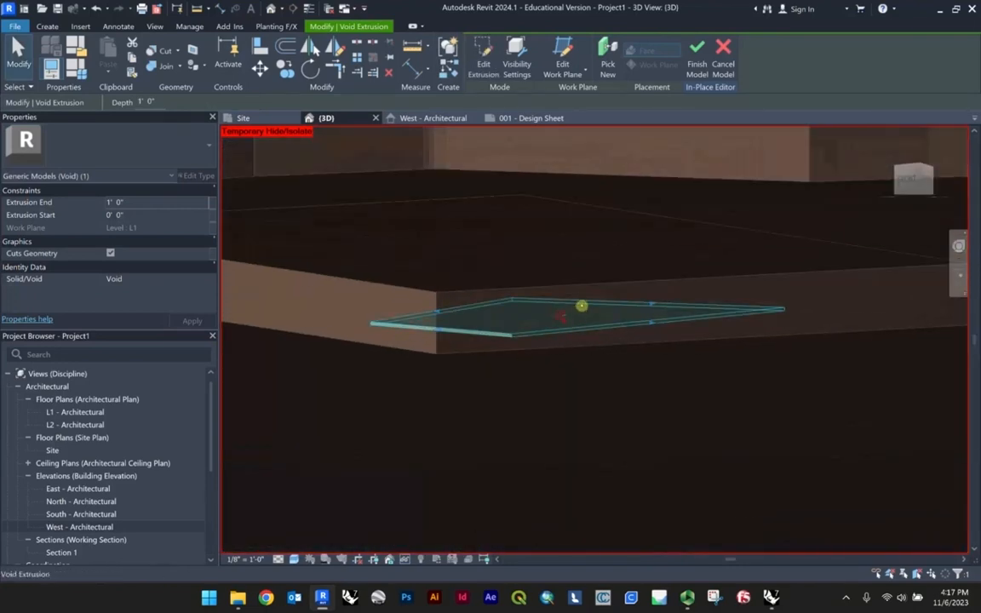
# Set the void extrusion's end to 100' 0" so it reaches through the grassland toposolid.
pyautogui.click(123, 205)
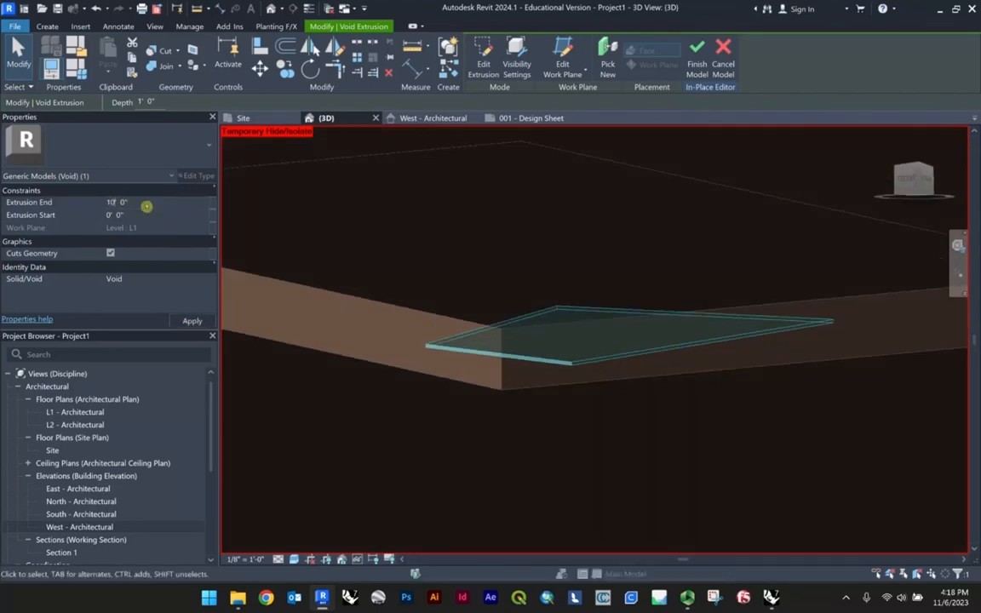
pyautogui.click(185, 318)
pyautogui.keyDown('shift'); pyautogui.moveTo(401, 303); pyautogui.dragTo(539, 372, button='middle'); pyautogui.keyUp('shift')
pyautogui.keyDown('shift'); pyautogui.moveTo(593, 310); pyautogui.dragTo(545, 432, button='middle'); pyautogui.keyUp('shift')
pyautogui.scroll(-3, 562, 351)
pyautogui.keyDown('shift'); pyautogui.moveTo(560, 344); pyautogui.dragTo(647, 316, button='middle'); pyautogui.keyUp('shift')
pyautogui.scroll(2, 647, 316)
pyautogui.keyDown('shift'); pyautogui.moveTo(717, 337); pyautogui.dragTo(604, 353, button='middle'); pyautogui.keyUp('shift')
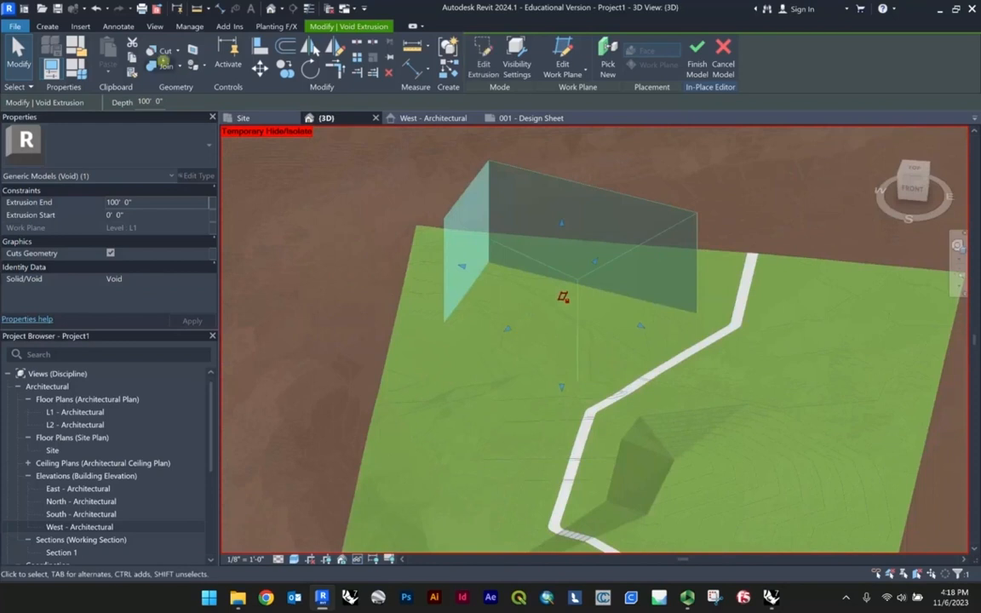
pyautogui.scroll(1, 598, 347)
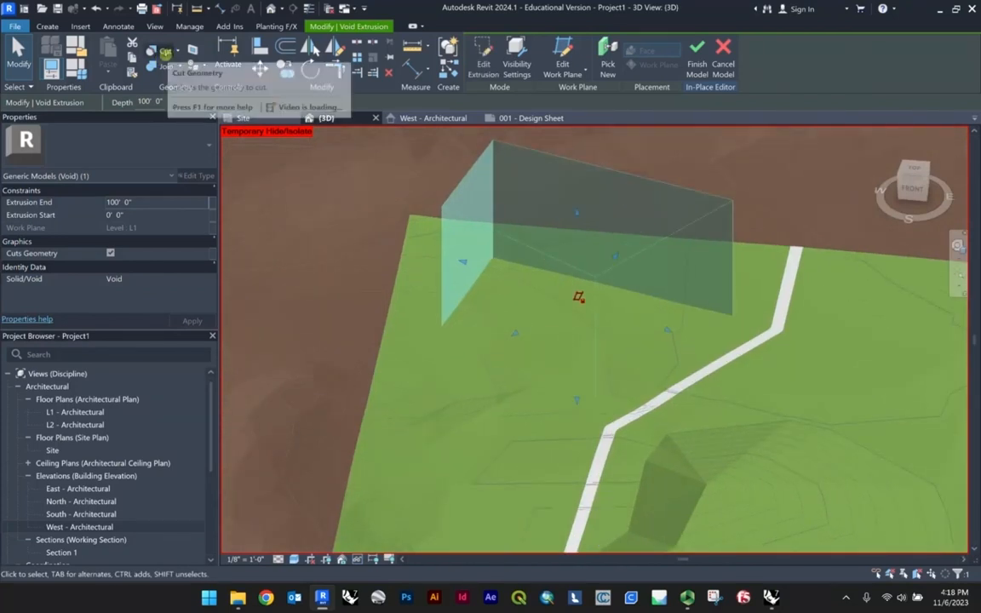
# Cut the rectangular grassland toposolid with the void extrusion and finish the in-place model.
pyautogui.click(166, 51)
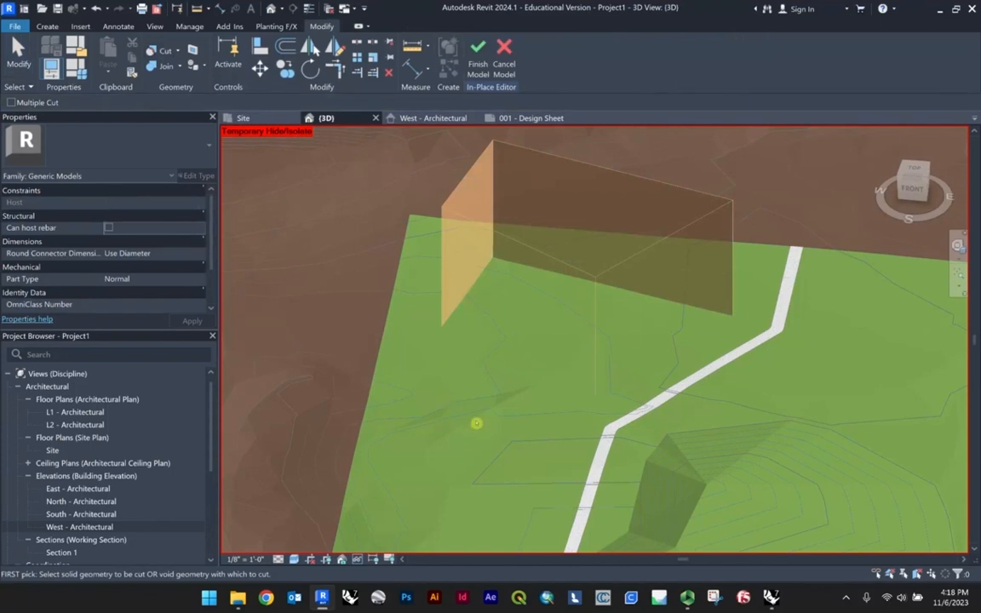
pyautogui.click(474, 416)
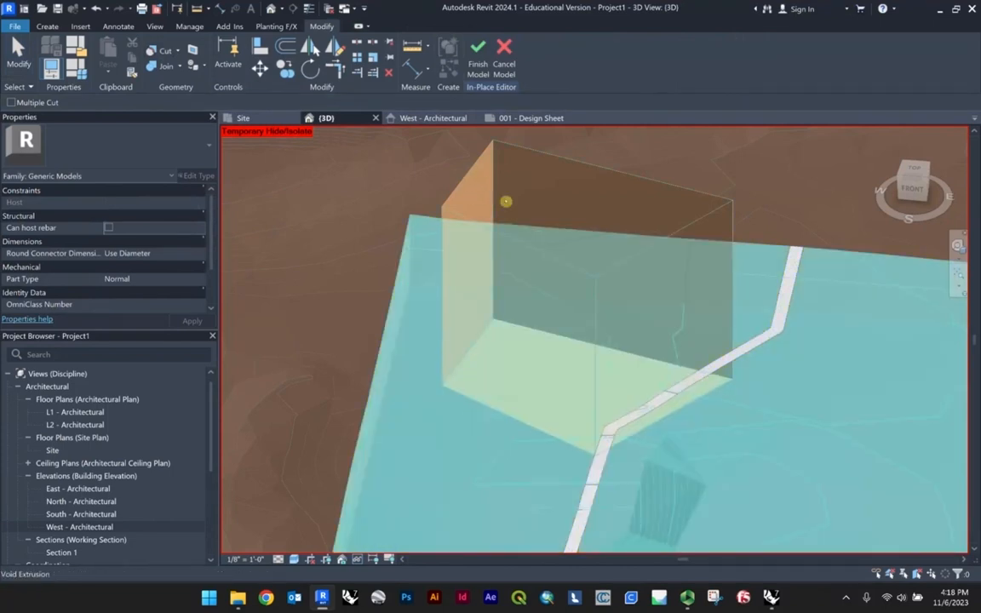
pyautogui.click(506, 201)
pyautogui.keyDown('shift'); pyautogui.moveTo(486, 330); pyautogui.dragTo(607, 405, button='middle'); pyautogui.keyUp('shift')
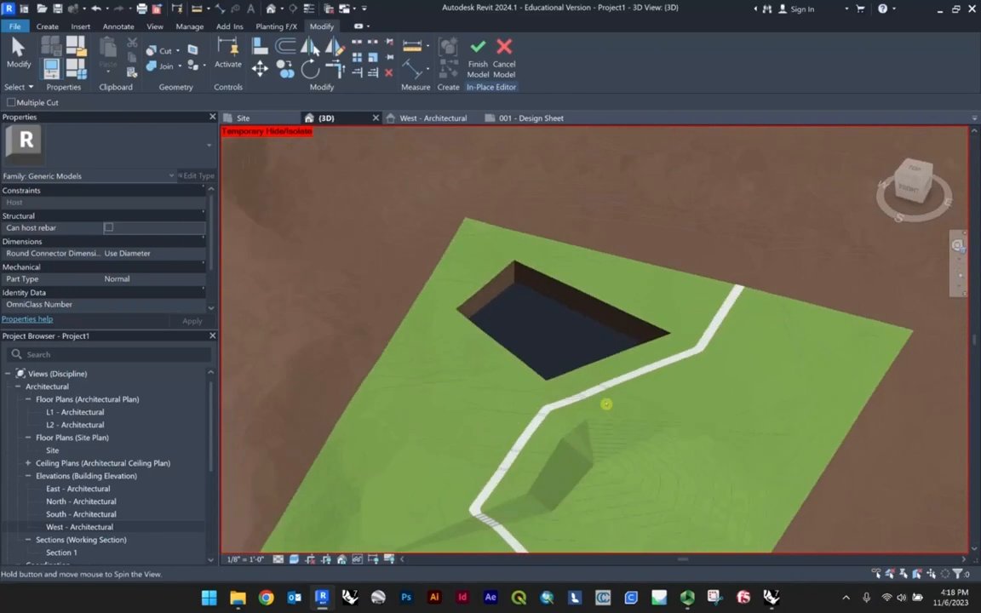
pyautogui.scroll(-3, 607, 404)
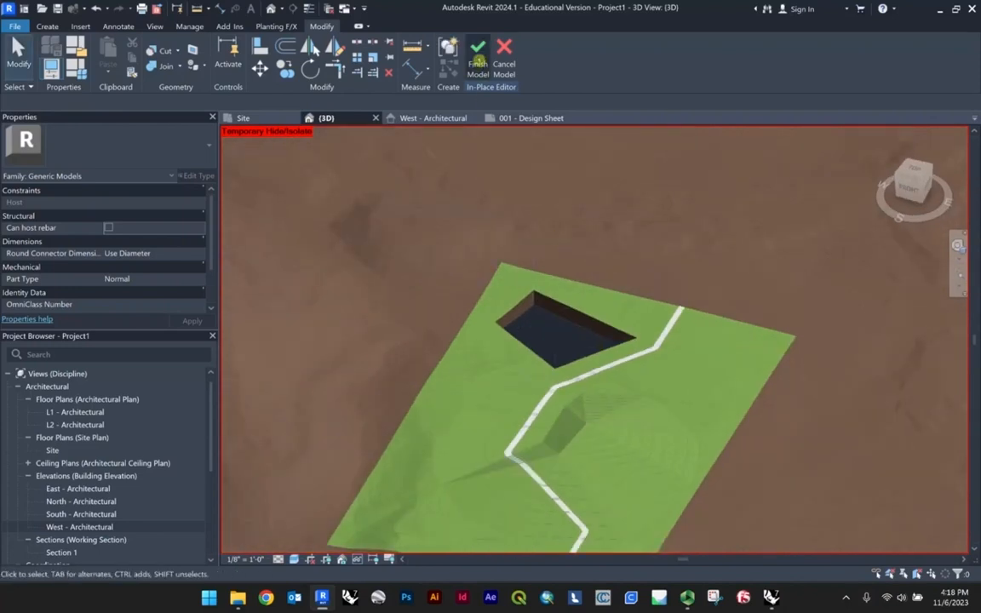
pyautogui.click(478, 57)
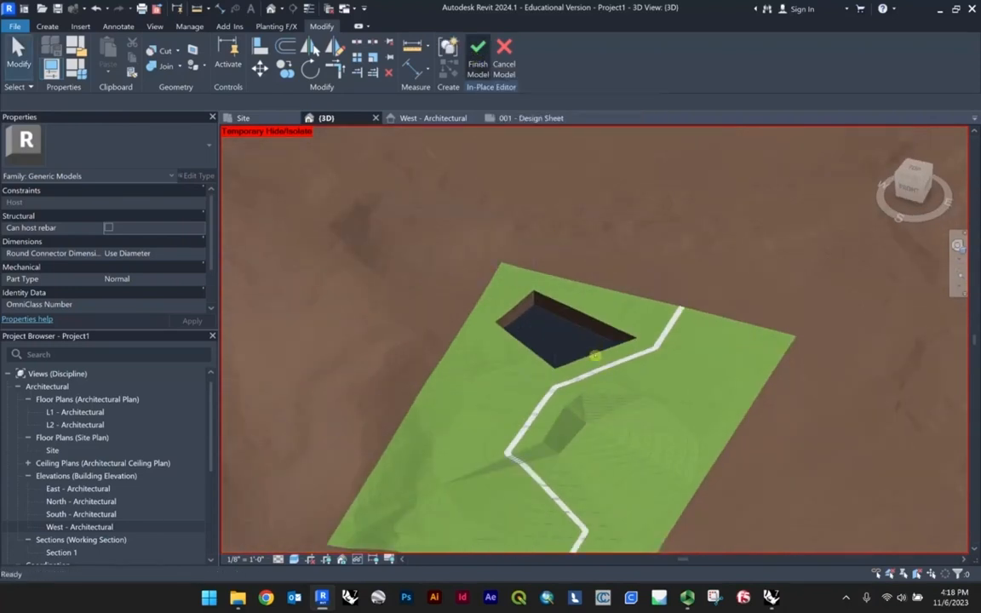
pyautogui.scroll(-5, 558, 339)
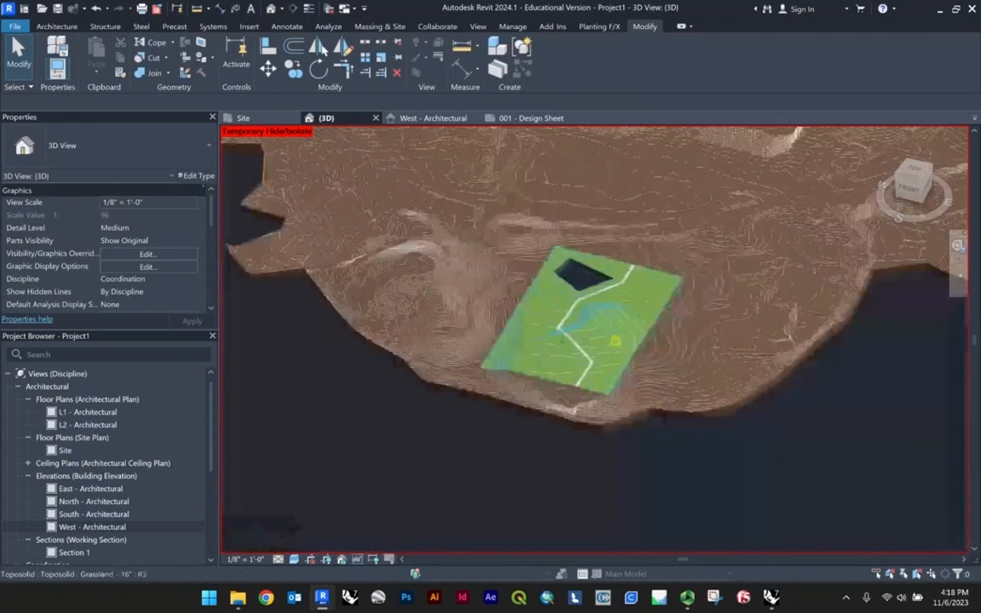
pyautogui.scroll(6, 615, 341)
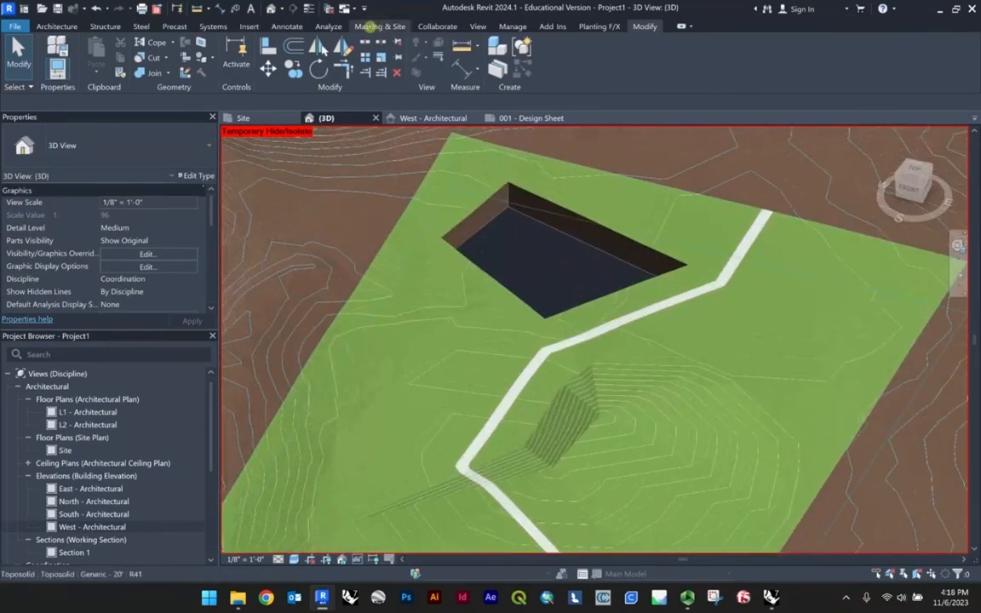
# Create a Grassland - 16" toposolid on level L1 from a four-sided boundary traced along the pit's corners in plan view.
pyautogui.click(370, 26)
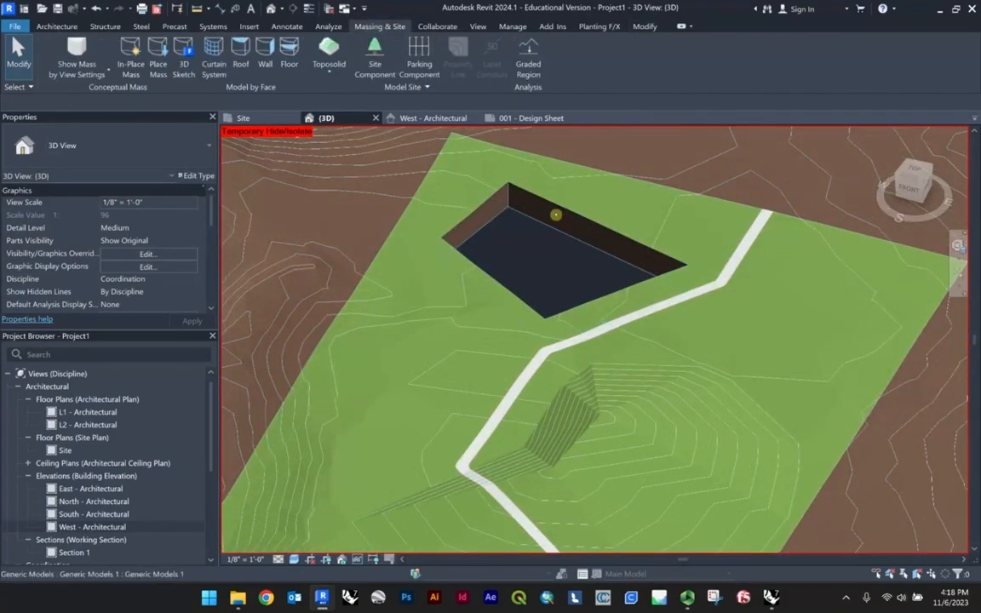
pyautogui.click(322, 70)
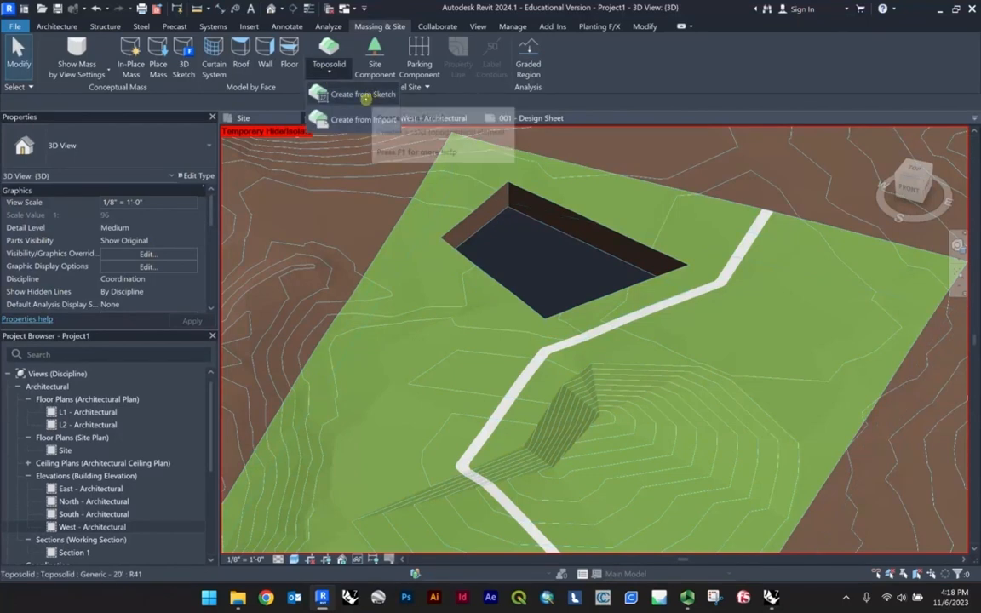
pyautogui.click(362, 96)
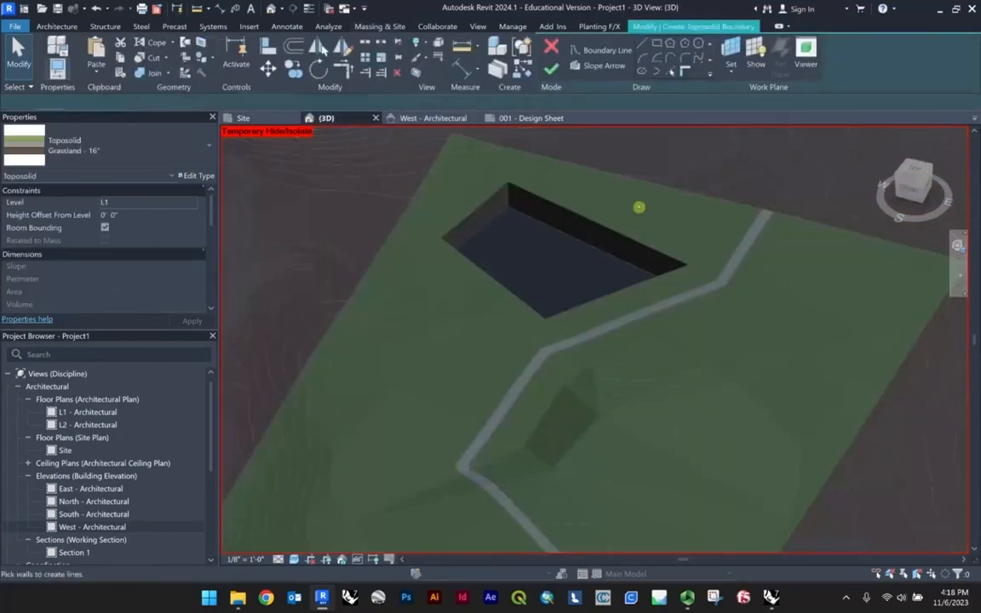
pyautogui.click(914, 171)
pyautogui.scroll(-5, 613, 272)
pyautogui.moveTo(445, 193); pyautogui.dragTo(464, 243, button='middle')
pyautogui.scroll(3, 630, 378)
pyautogui.scroll(6, 532, 361)
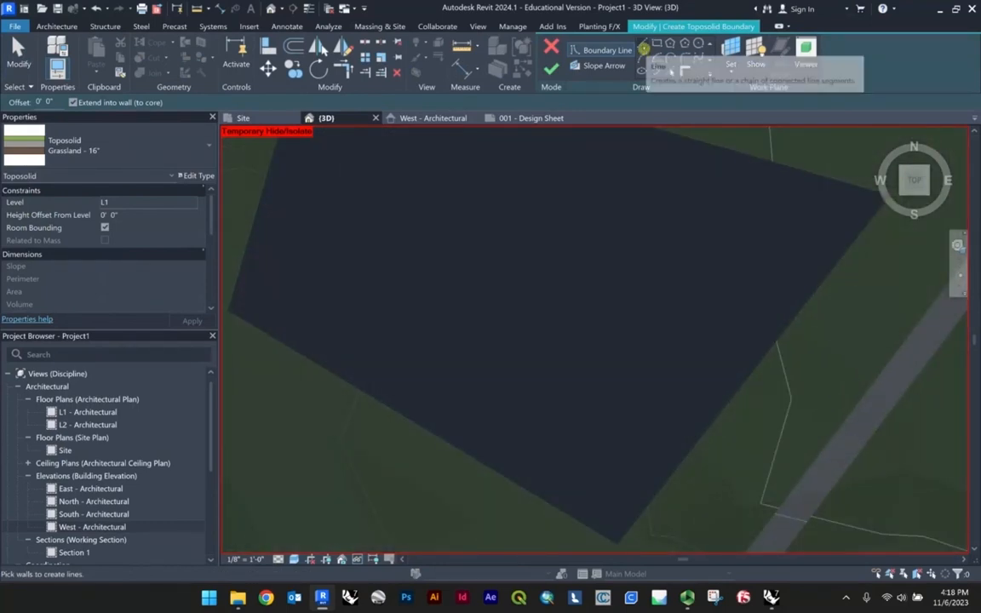
pyautogui.click(643, 48)
pyautogui.scroll(-2, 677, 413)
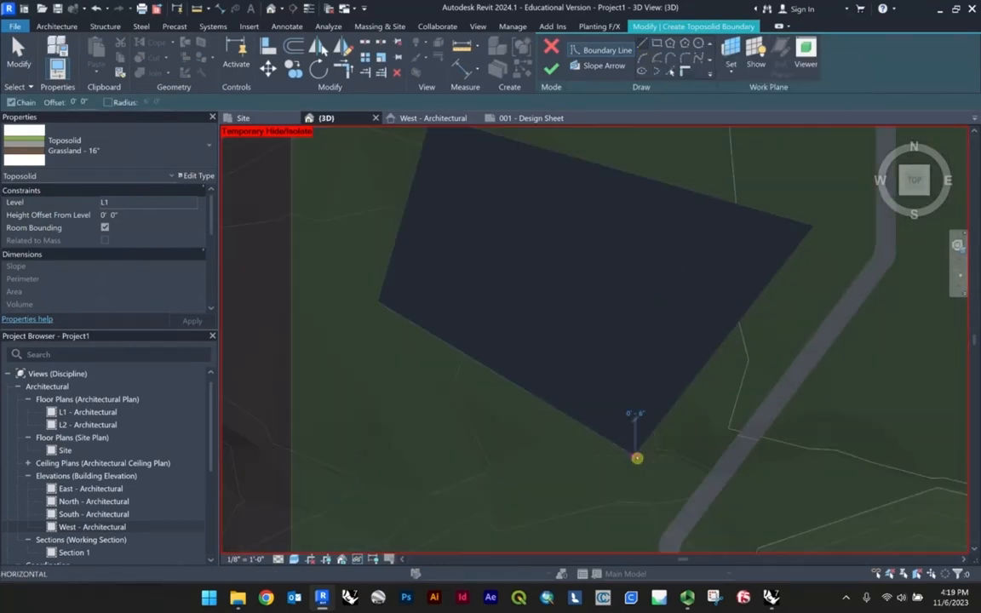
pyautogui.click(635, 455)
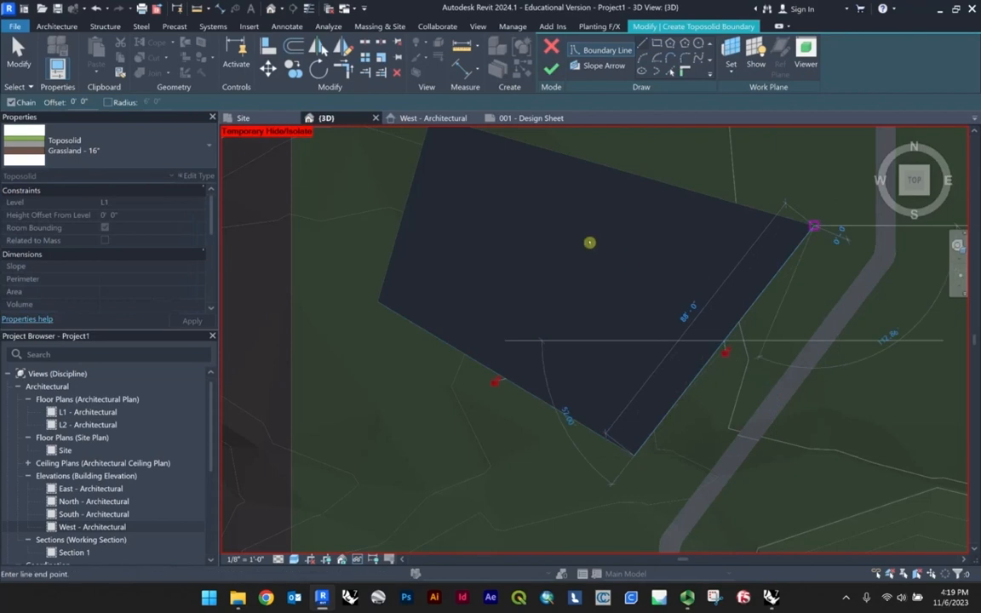
pyautogui.scroll(-1, 589, 243)
pyautogui.moveTo(587, 241); pyautogui.dragTo(613, 299, button='middle')
pyautogui.click(485, 197)
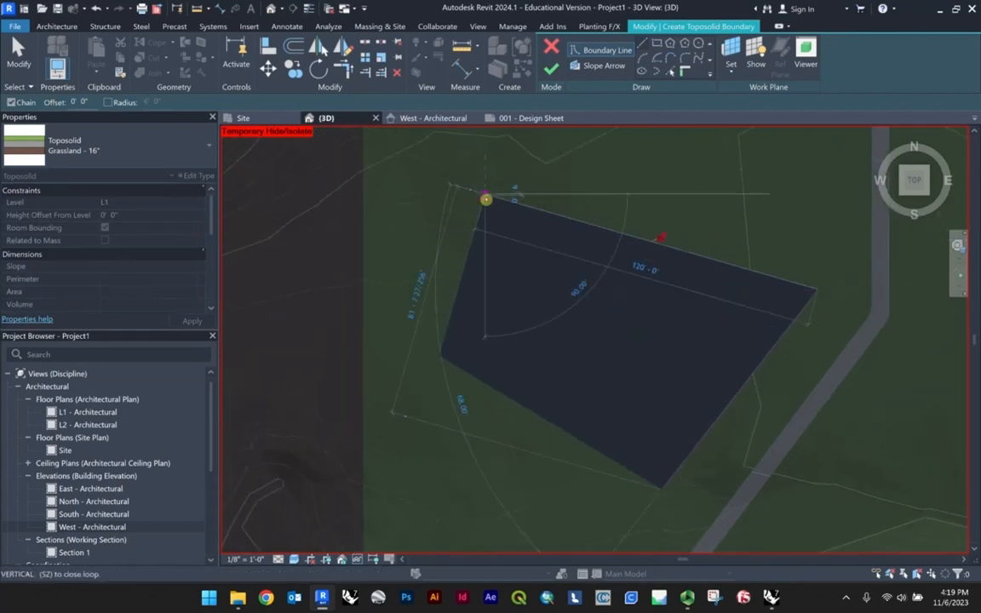
pyautogui.click(440, 355)
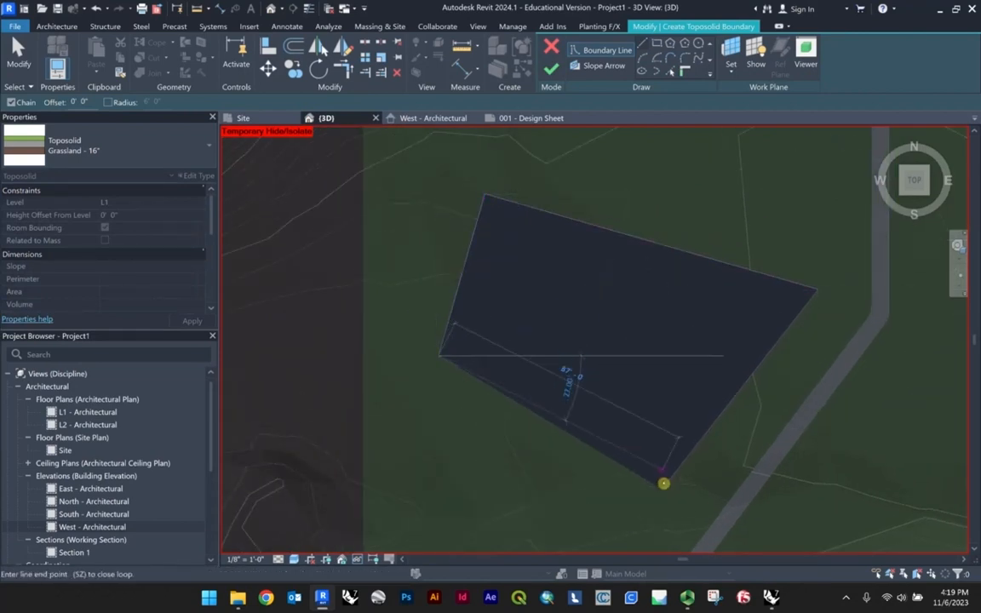
pyautogui.click(664, 483)
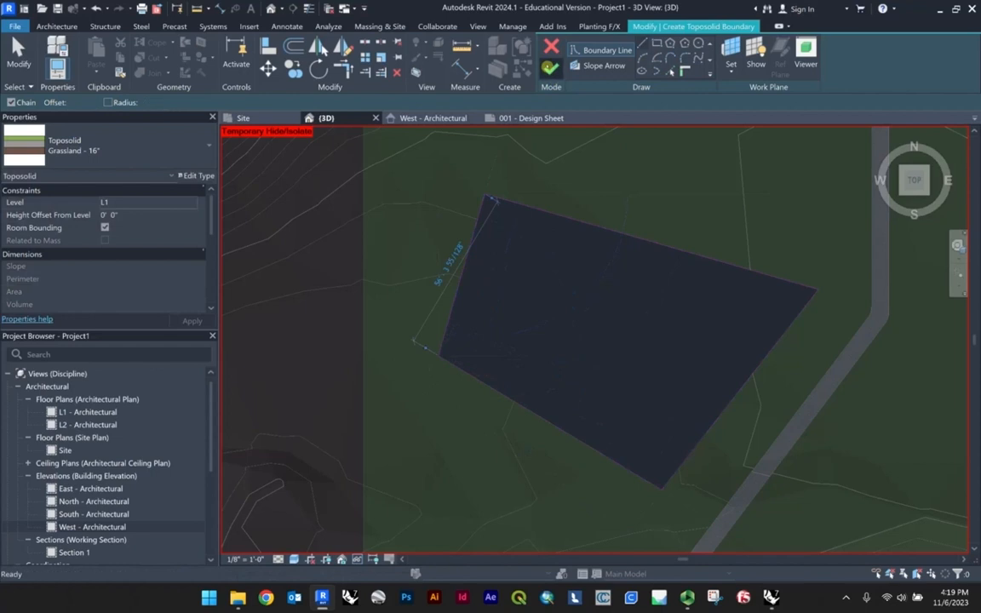
pyautogui.click(550, 67)
pyautogui.moveTo(763, 237)
pyautogui.keyDown('shift'); pyautogui.mouseDown(button='middle')
pyautogui.moveTo(692, 267)
pyautogui.moveTo(676, 164)
pyautogui.mouseUp(button='middle'); pyautogui.keyUp('shift')
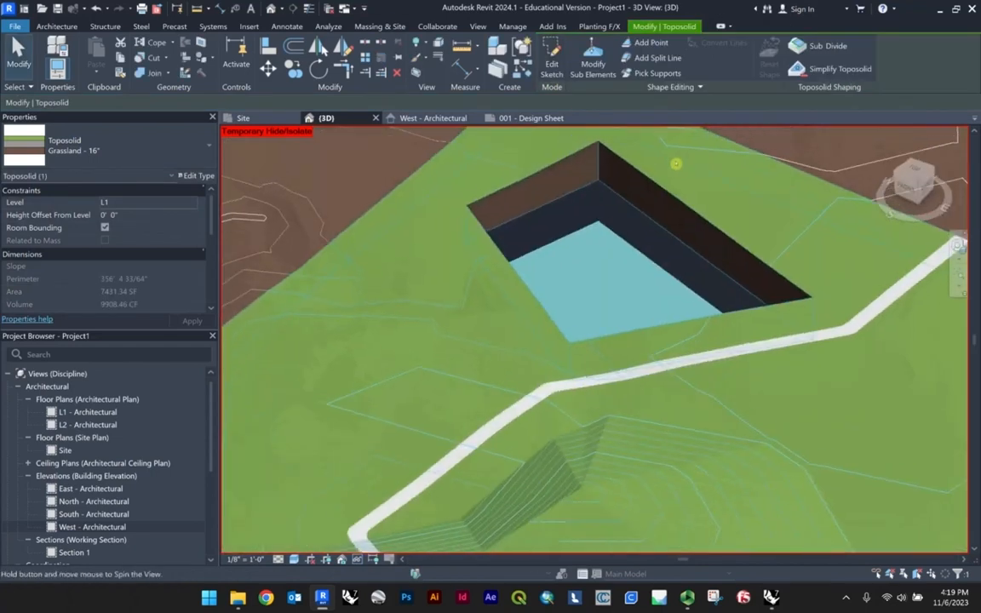
pyautogui.press('Escape')
pyautogui.keyDown('shift'); pyautogui.moveTo(667, 269); pyautogui.dragTo(651, 306, button='middle'); pyautogui.keyUp('shift')
# Check the elevation of the surrounding grassland toposolid's shape point beside the pit, using Modify Sub Elements.
pyautogui.click(686, 226)
pyautogui.moveTo(685, 226); pyautogui.dragTo(665, 278, button='middle')
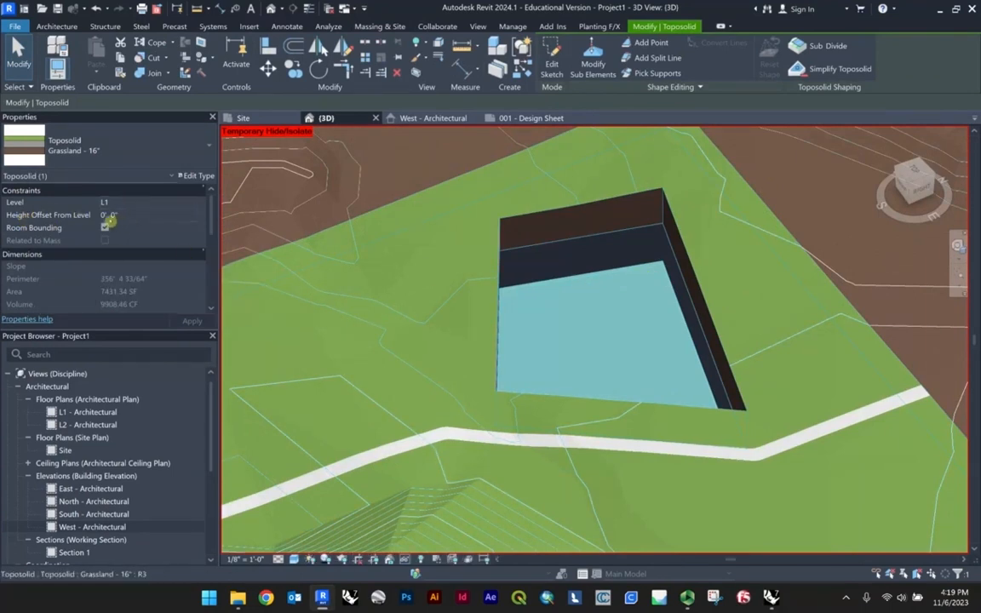
pyautogui.scroll(1, 601, 275)
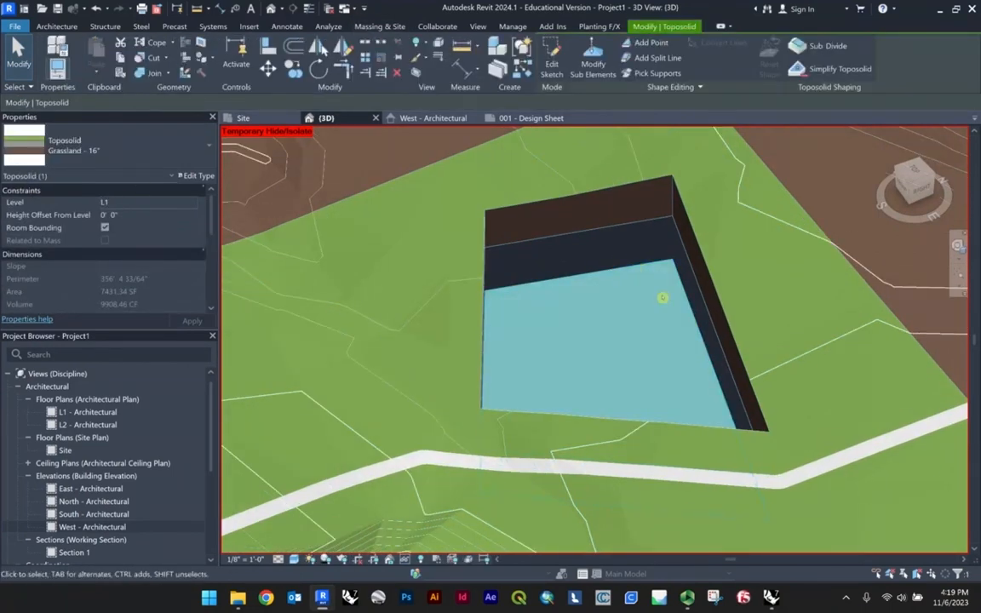
pyautogui.click(614, 162)
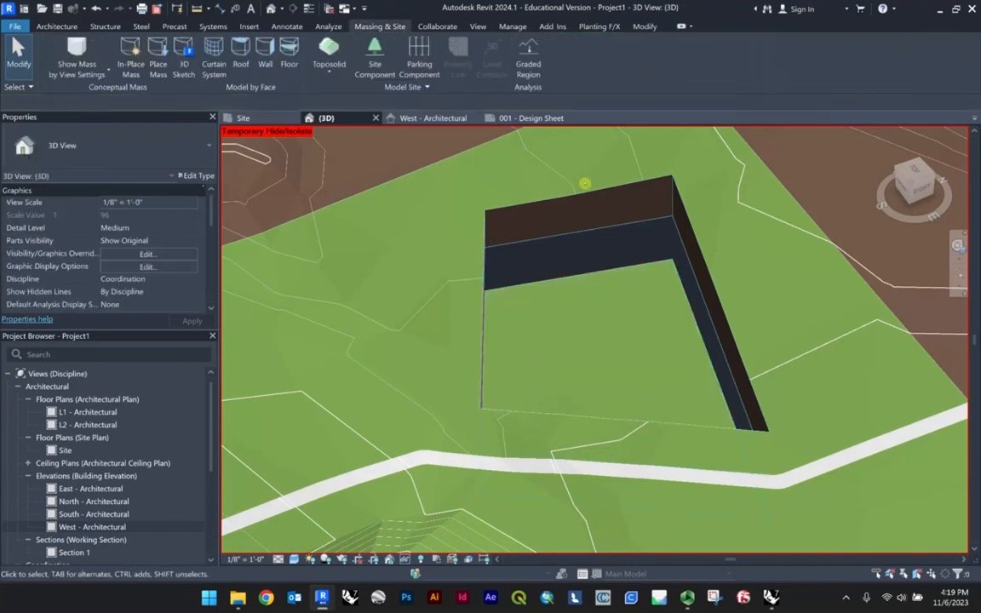
pyautogui.click(579, 190)
pyautogui.click(593, 61)
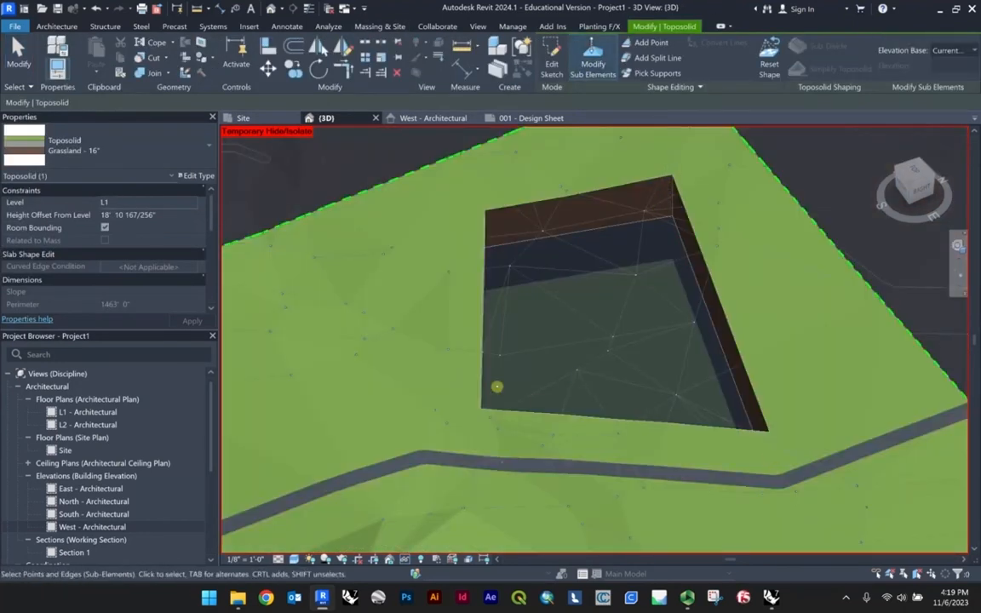
pyautogui.click(484, 352)
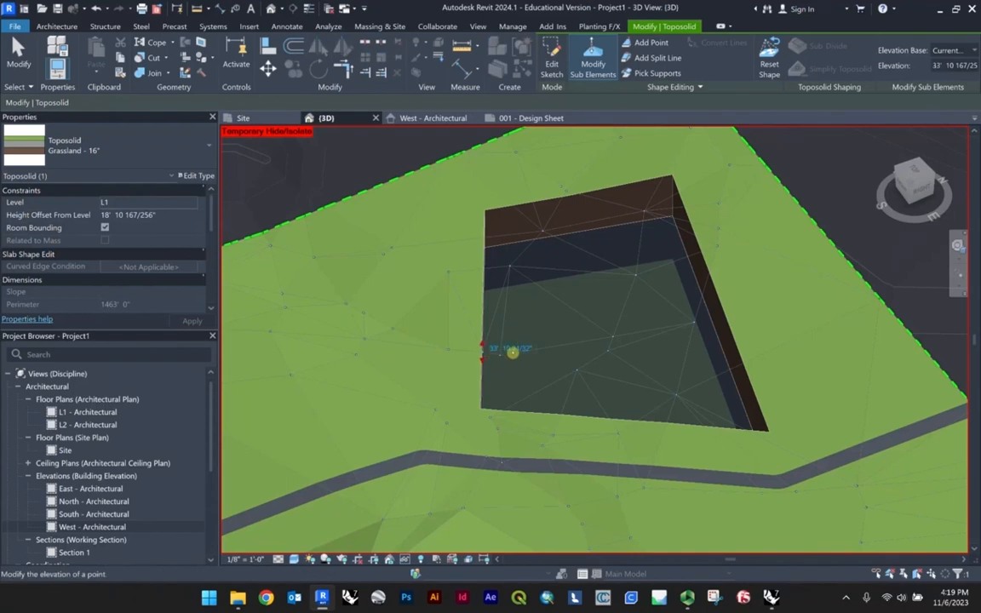
pyautogui.press('Escape')
pyautogui.press('Escape')
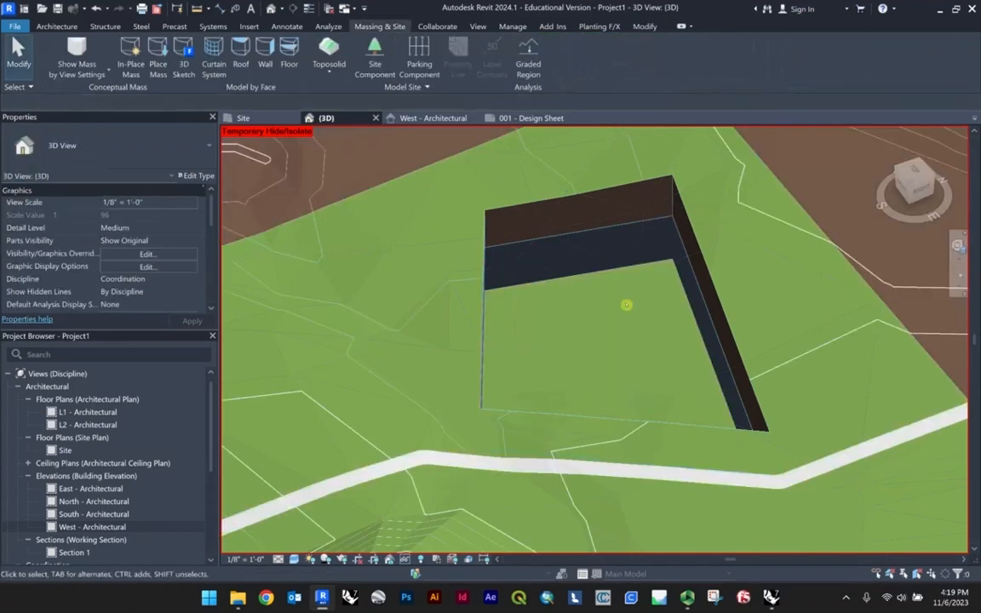
# Try a height offset from level of 33' 0" for the pit's new toposolid, and settle on 25' 0".
pyautogui.click(613, 273)
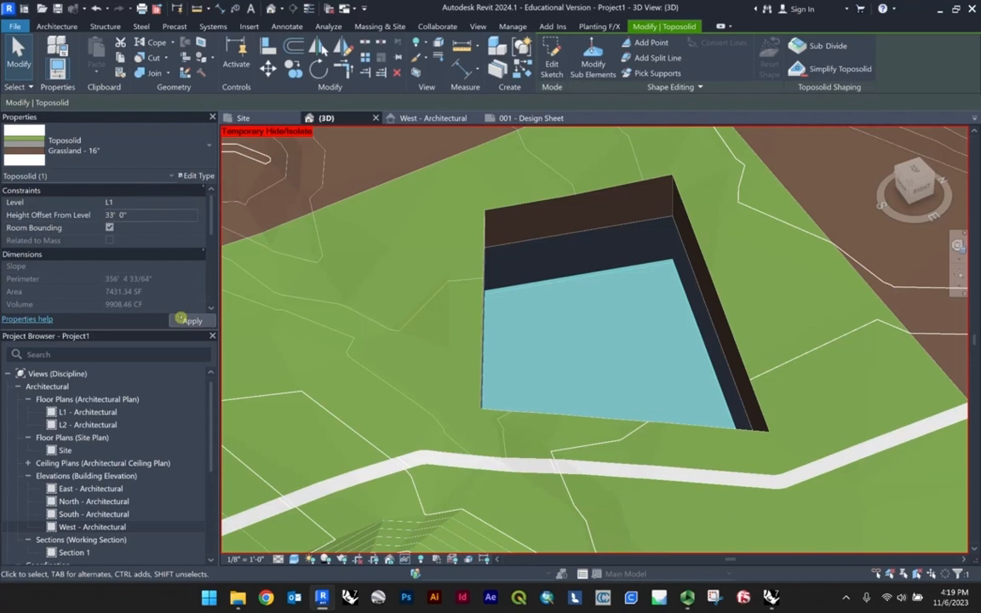
pyautogui.click(189, 320)
pyautogui.keyDown('shift'); pyautogui.moveTo(606, 325); pyautogui.dragTo(746, 203, button='middle'); pyautogui.keyUp('shift')
pyautogui.scroll(3, 560, 463)
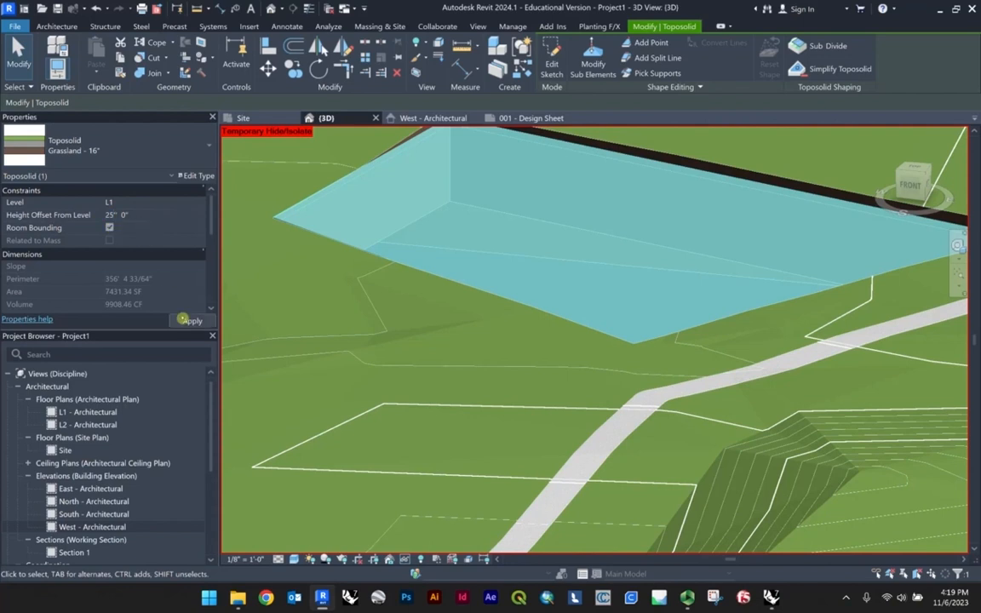
pyautogui.click(183, 319)
pyautogui.keyDown('shift'); pyautogui.moveTo(358, 294); pyautogui.dragTo(529, 373, button='middle'); pyautogui.keyUp('shift')
# Raise the far corner point of the pit's new toposolid to the pit rim, at an elevation of about 34' 8".
pyautogui.click(598, 63)
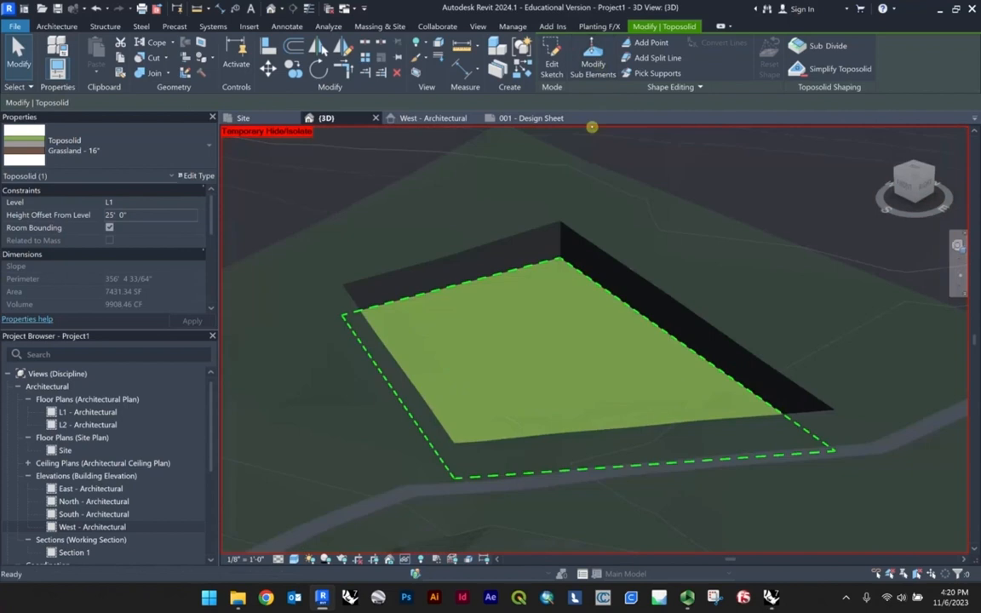
pyautogui.scroll(2, 571, 247)
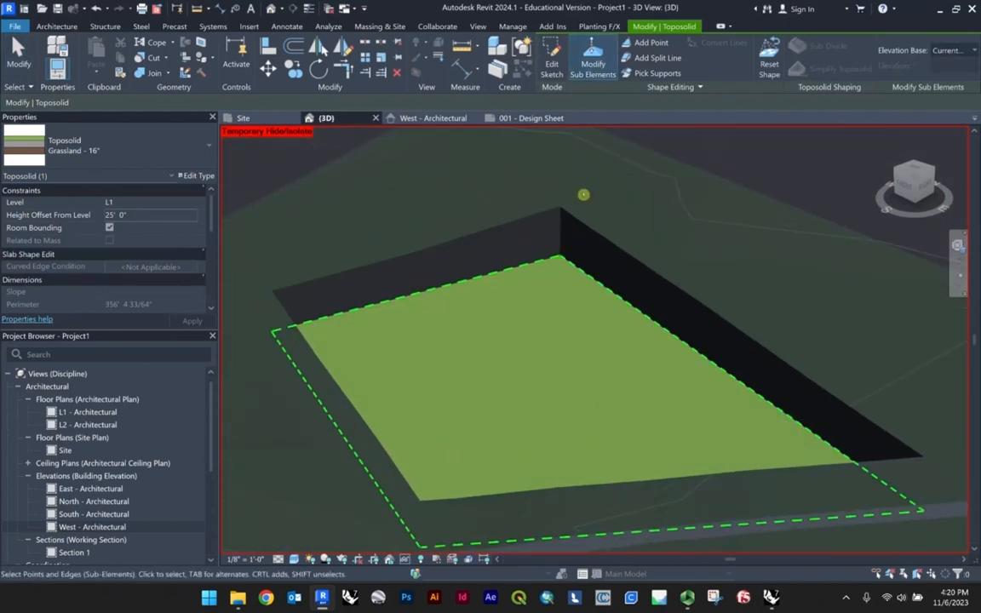
pyautogui.moveTo(558, 258); pyautogui.dragTo(557, 211)
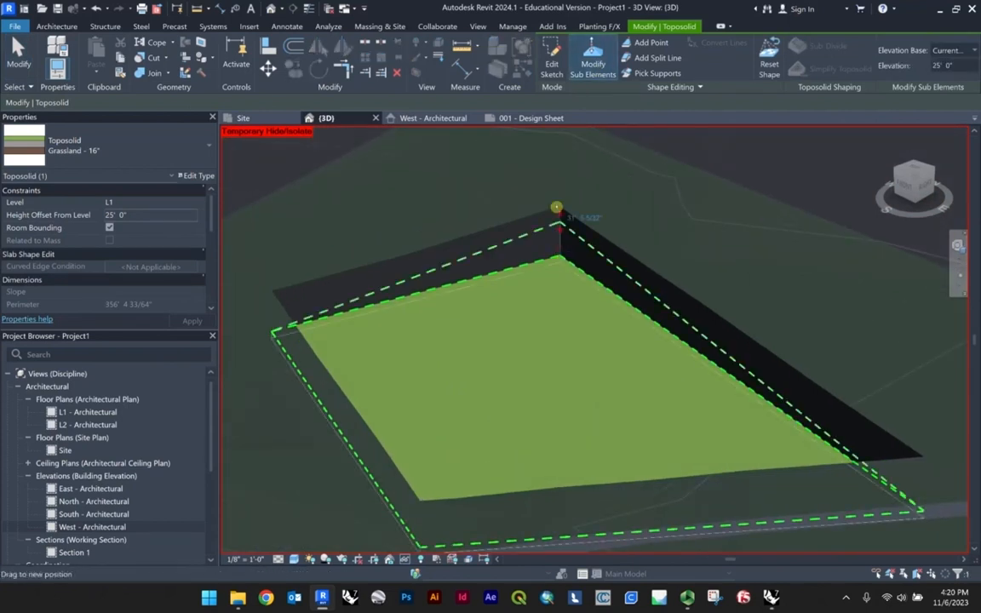
pyautogui.scroll(-2, 567, 266)
# Raise two more corner points of the pit's toposolid to the rim, at elevations of about 32' 9" and 34' 1".
pyautogui.keyDown('shift'); pyautogui.moveTo(567, 267); pyautogui.dragTo(427, 285, button='middle'); pyautogui.keyUp('shift')
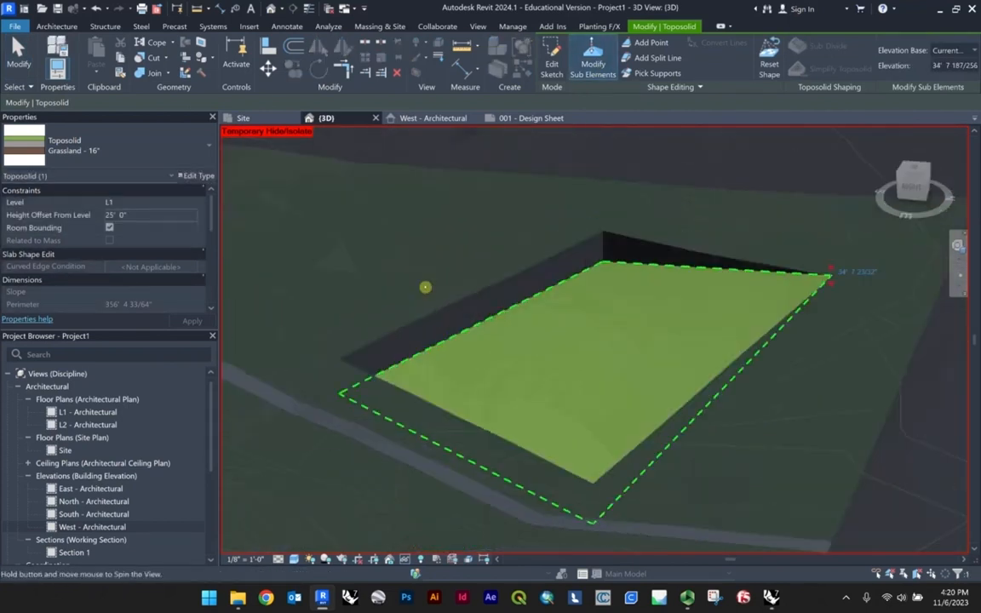
pyautogui.moveTo(596, 253); pyautogui.dragTo(595, 233)
pyautogui.keyDown('shift'); pyautogui.moveTo(622, 311); pyautogui.dragTo(434, 320, button='middle'); pyautogui.keyUp('shift')
pyautogui.scroll(2, 588, 289)
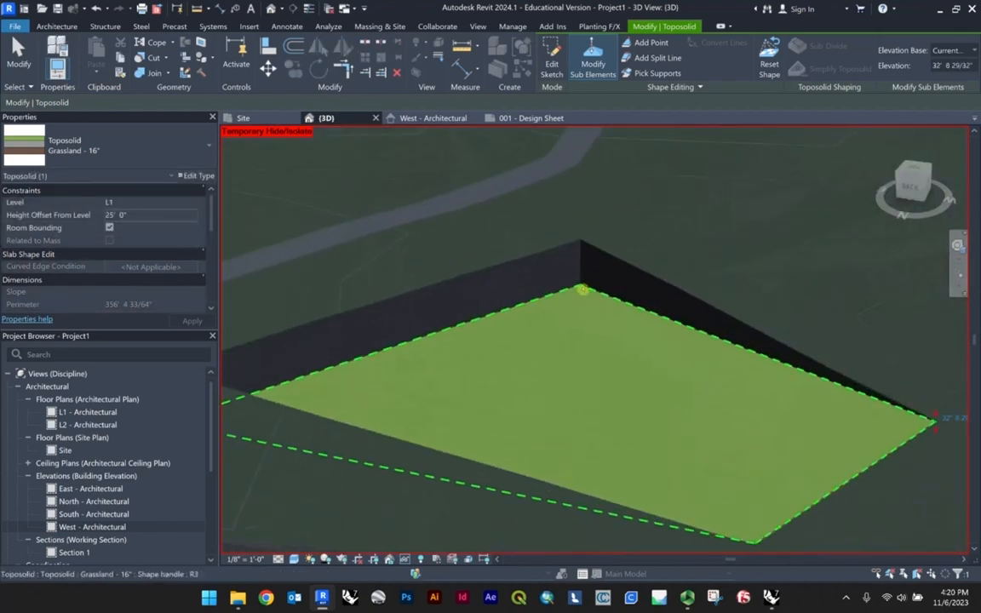
pyautogui.moveTo(584, 281); pyautogui.dragTo(582, 240)
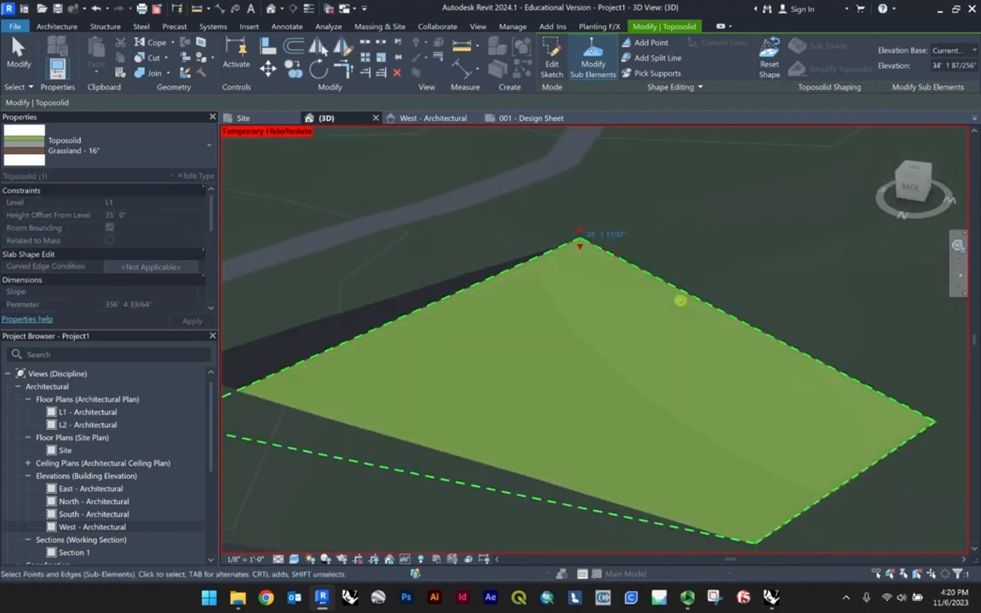
# Finish editing the pit toposolid's sub-elements and dismiss the save reminder without saving.
pyautogui.scroll(-2, 758, 368)
pyautogui.keyDown('shift'); pyautogui.moveTo(764, 362); pyautogui.dragTo(537, 347, button='middle'); pyautogui.keyUp('shift')
pyautogui.scroll(-3, 555, 360)
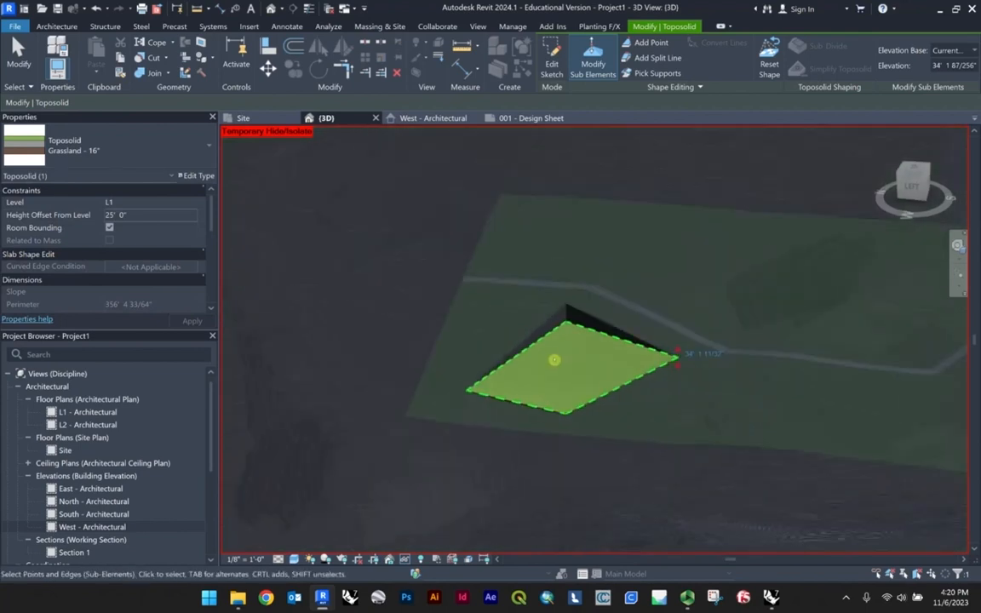
pyautogui.press('Escape')
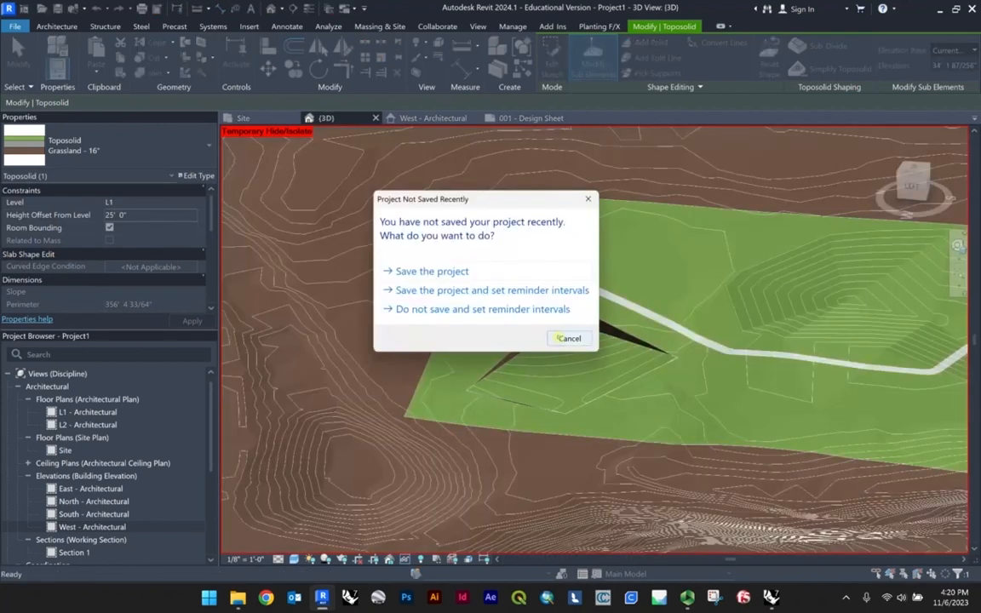
pyautogui.click(568, 338)
pyautogui.press('Escape')
# Add a shape point to the pit toposolid's edge, partway along the narrow gap against the surrounding grassland.
pyautogui.scroll(2, 613, 350)
pyautogui.scroll(2, 639, 383)
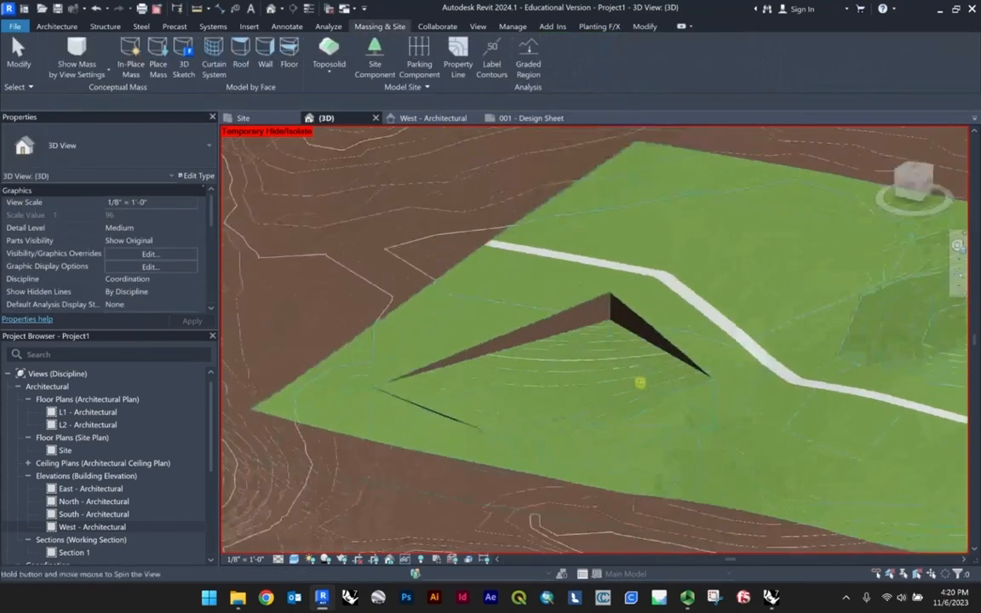
pyautogui.keyDown('shift'); pyautogui.moveTo(640, 383); pyautogui.dragTo(584, 312, button='middle'); pyautogui.keyUp('shift')
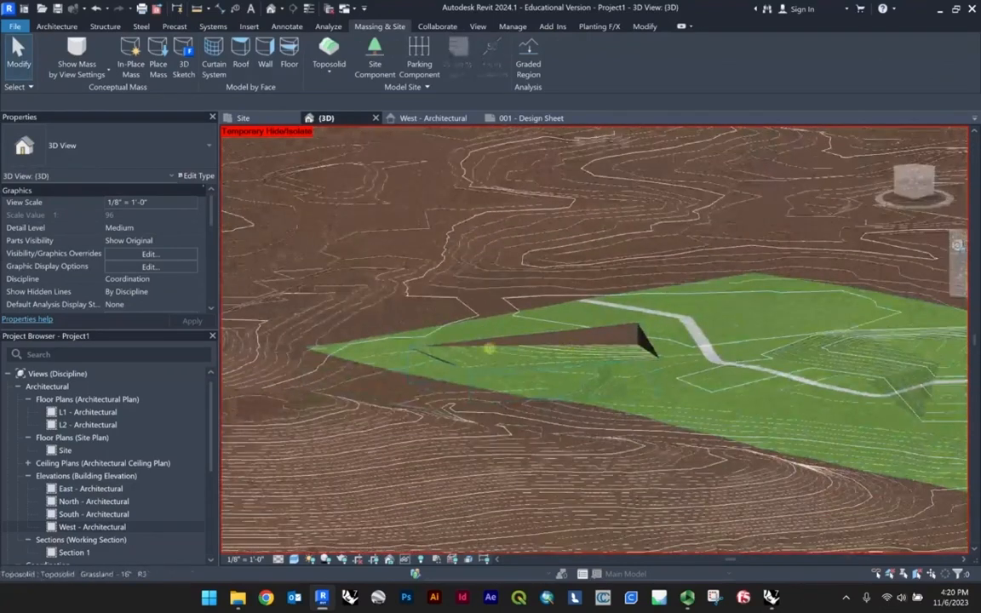
pyautogui.scroll(4, 583, 349)
pyautogui.scroll(-1, 540, 372)
pyautogui.moveTo(541, 372); pyautogui.dragTo(813, 384, button='middle')
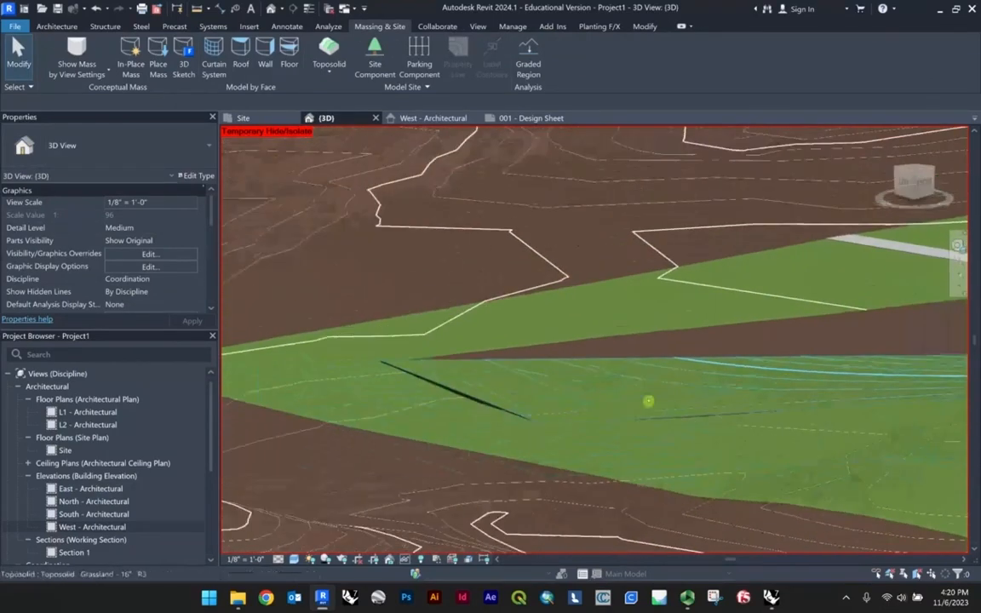
pyautogui.scroll(3, 460, 392)
pyautogui.click(457, 385)
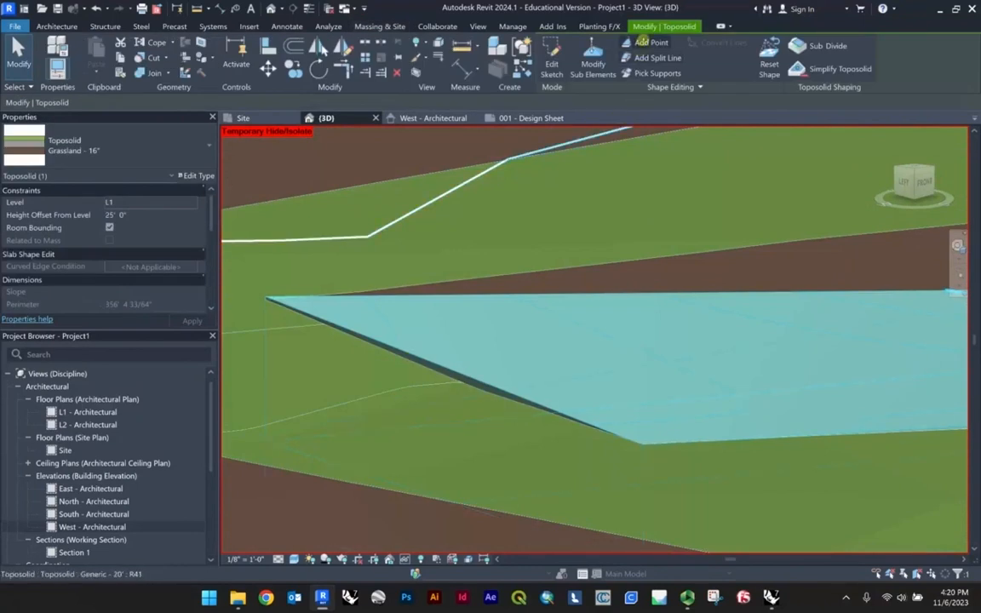
pyautogui.click(647, 43)
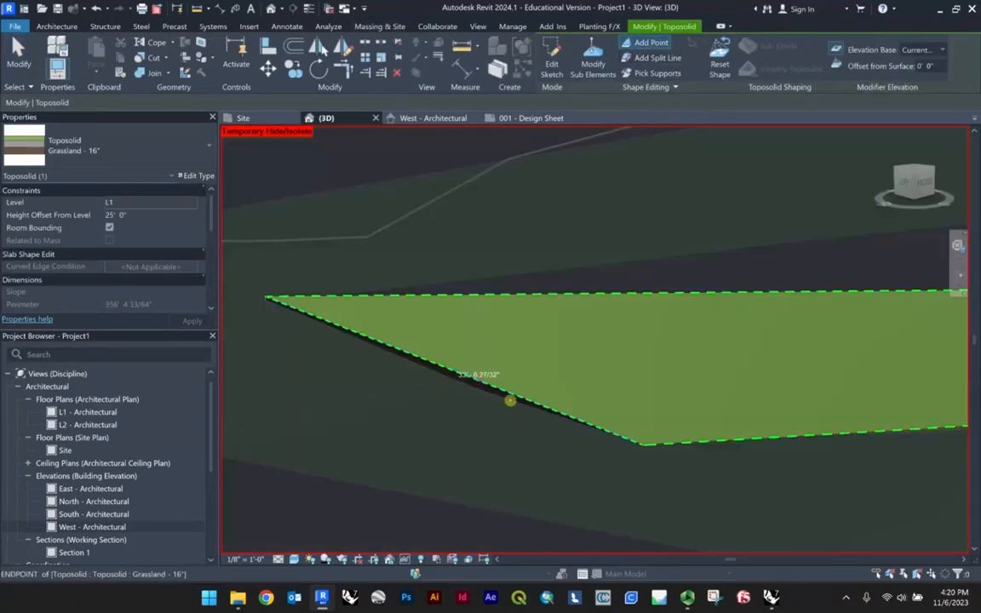
pyautogui.click(492, 385)
pyautogui.press('Escape')
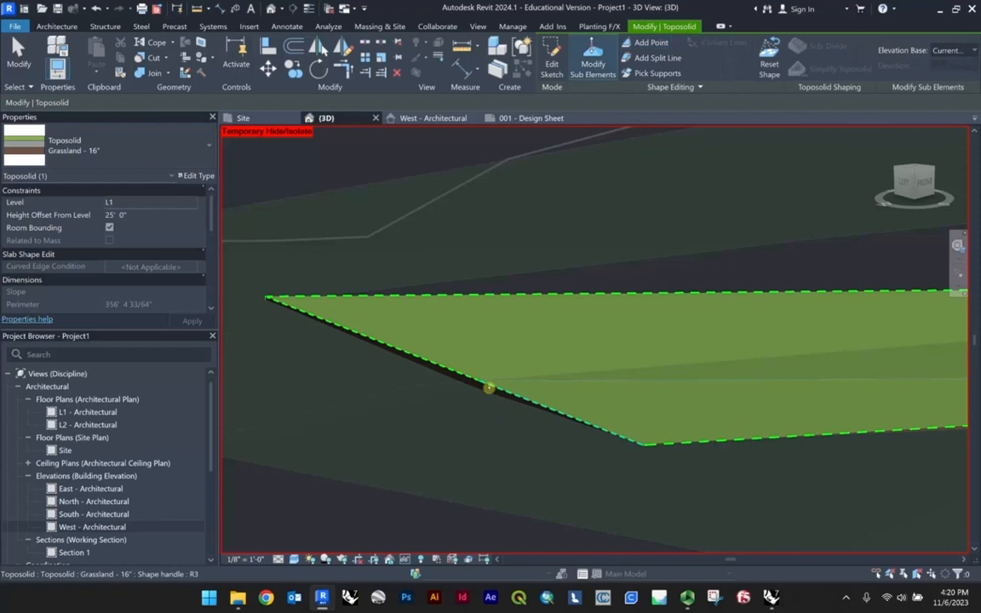
# Lower the added edge point to the surrounding grassland surface, at an elevation of about 32' 11".
pyautogui.click(483, 387)
pyautogui.keyDown('shift'); pyautogui.moveTo(480, 386); pyautogui.dragTo(519, 453, button='middle'); pyautogui.keyUp('shift')
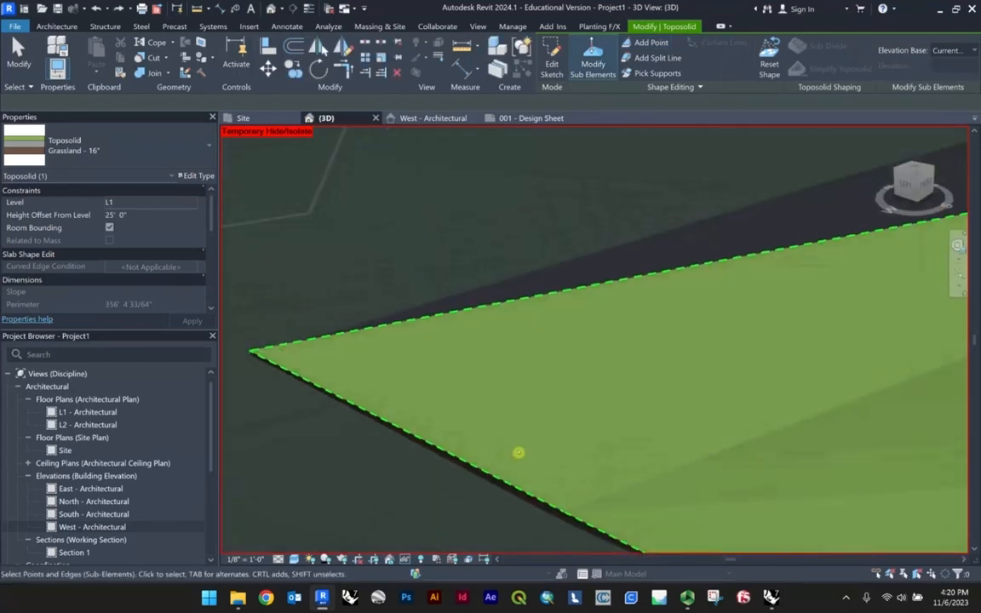
pyautogui.moveTo(523, 497); pyautogui.dragTo(535, 416, button='middle')
pyautogui.scroll(2, 537, 416)
pyautogui.click(542, 406)
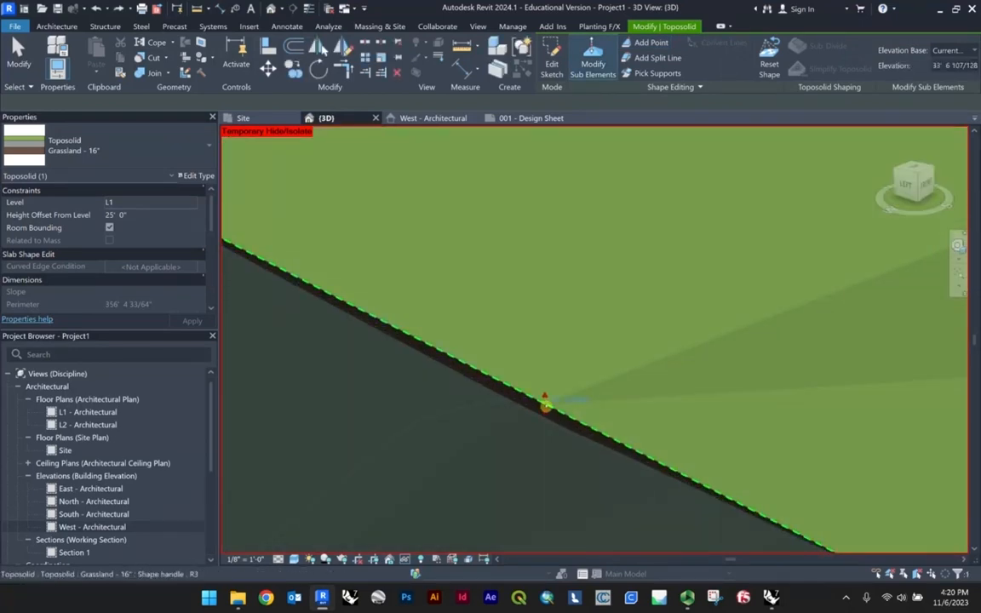
pyautogui.moveTo(545, 405); pyautogui.dragTo(517, 409)
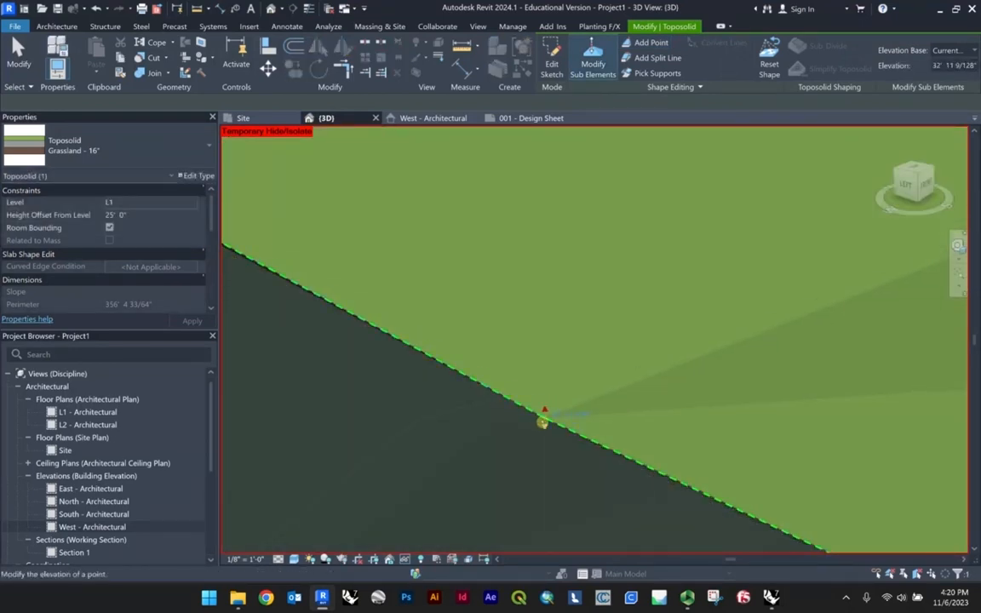
pyautogui.keyDown('shift'); pyautogui.moveTo(543, 415); pyautogui.dragTo(435, 321, button='middle'); pyautogui.keyUp('shift')
pyautogui.press('Escape')
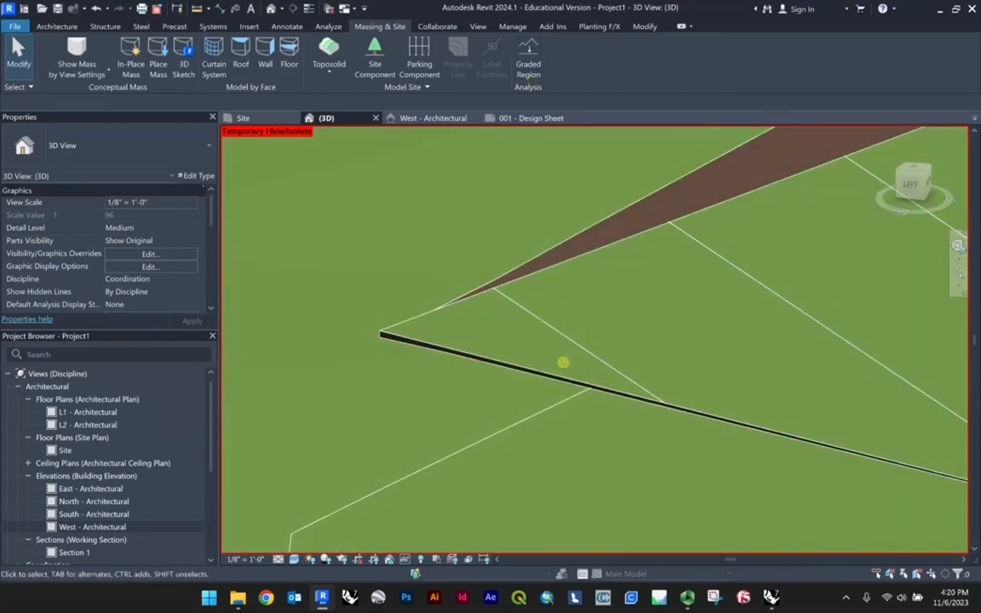
# Lower the pit toposolid's corner point at the end of that edge to an elevation of about 34' 5".
pyautogui.keyDown('shift'); pyautogui.moveTo(563, 362); pyautogui.dragTo(602, 310, button='middle'); pyautogui.keyUp('shift')
pyautogui.click(642, 287)
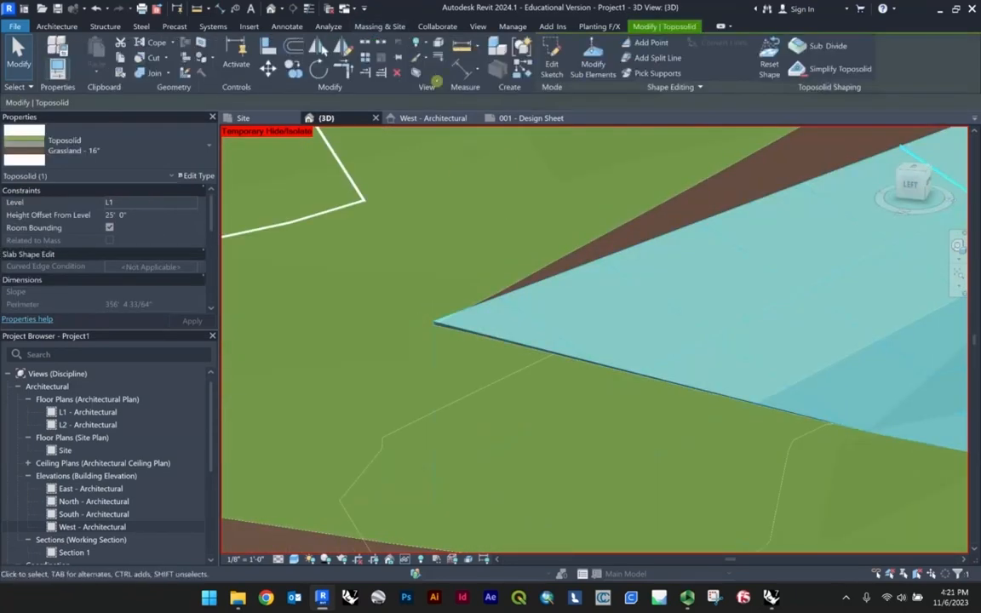
pyautogui.click(581, 72)
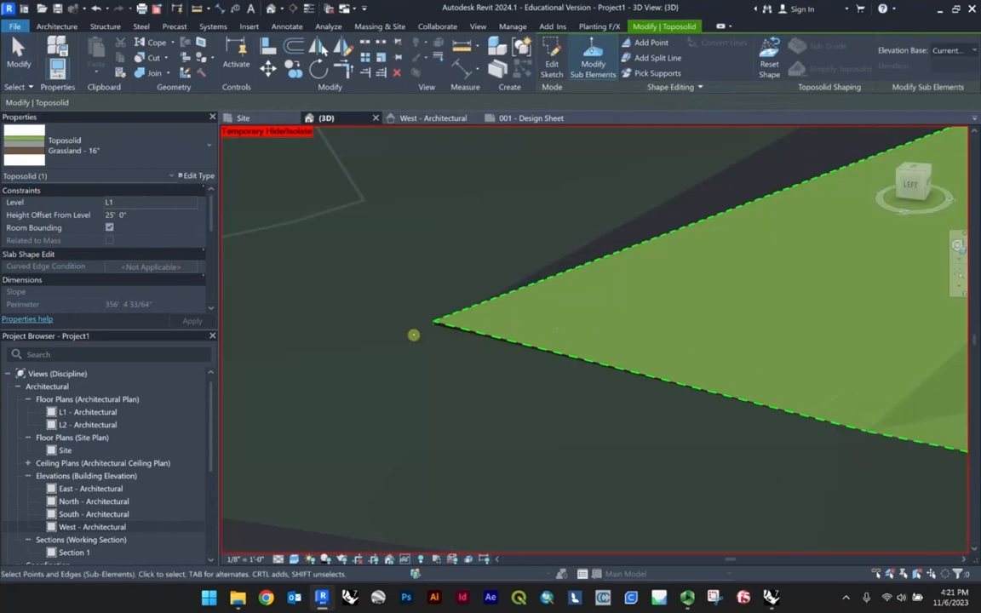
pyautogui.click(437, 303)
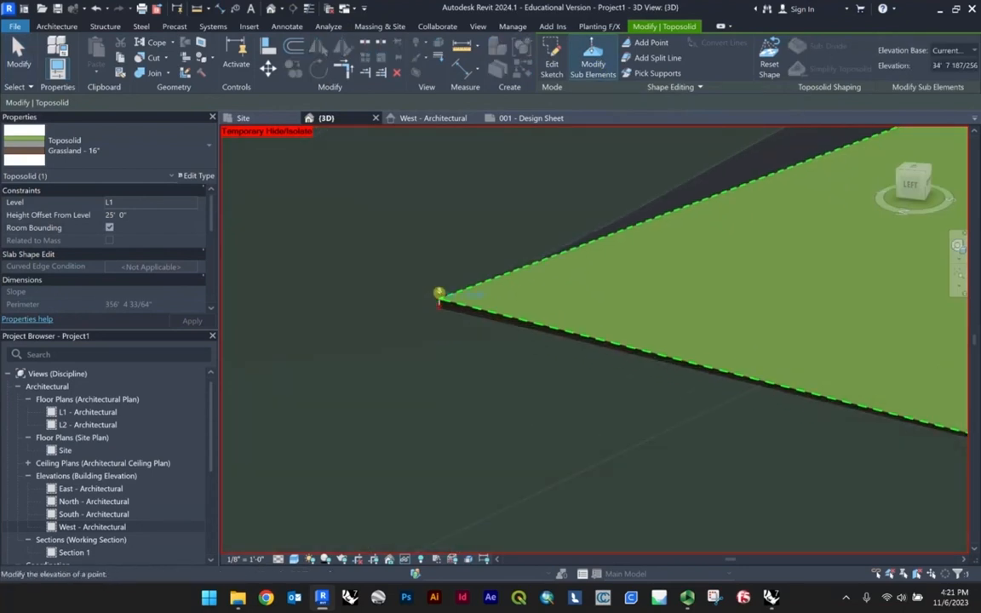
pyautogui.moveTo(439, 294); pyautogui.dragTo(438, 312)
pyautogui.scroll(-4, 399, 320)
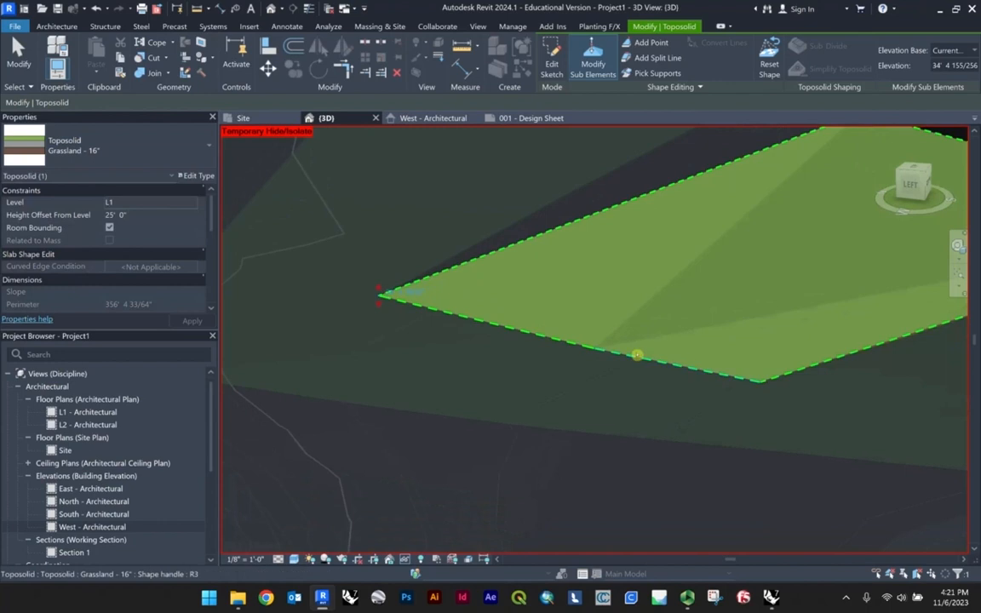
pyautogui.press('Escape')
pyautogui.press('Escape')
# Examine the filled pit, the grassland area and the whole site terrain from several angles.
pyautogui.scroll(1, 446, 320)
pyautogui.scroll(-4, 493, 334)
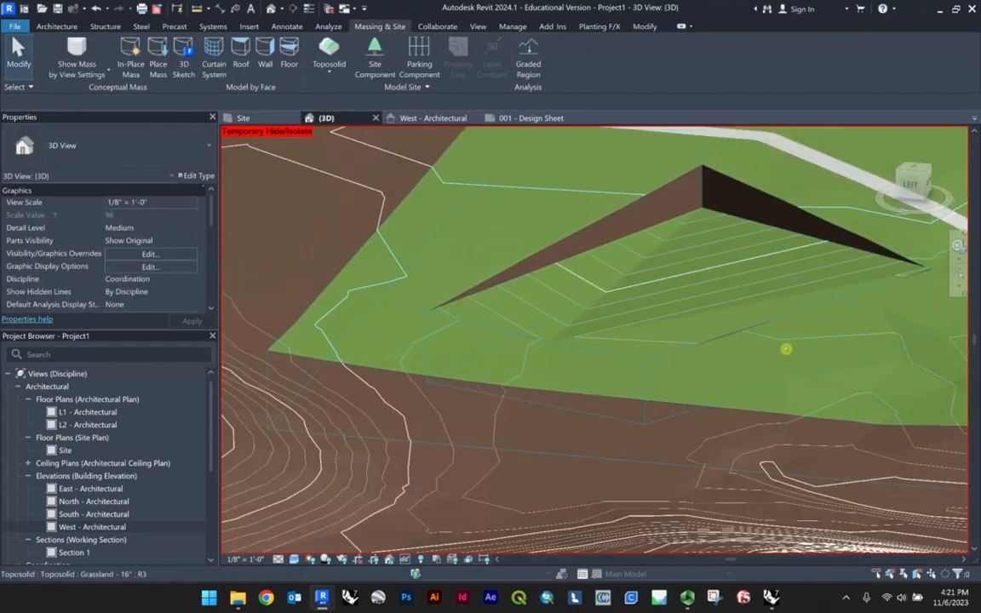
pyautogui.scroll(3, 775, 343)
pyautogui.scroll(-1, 643, 338)
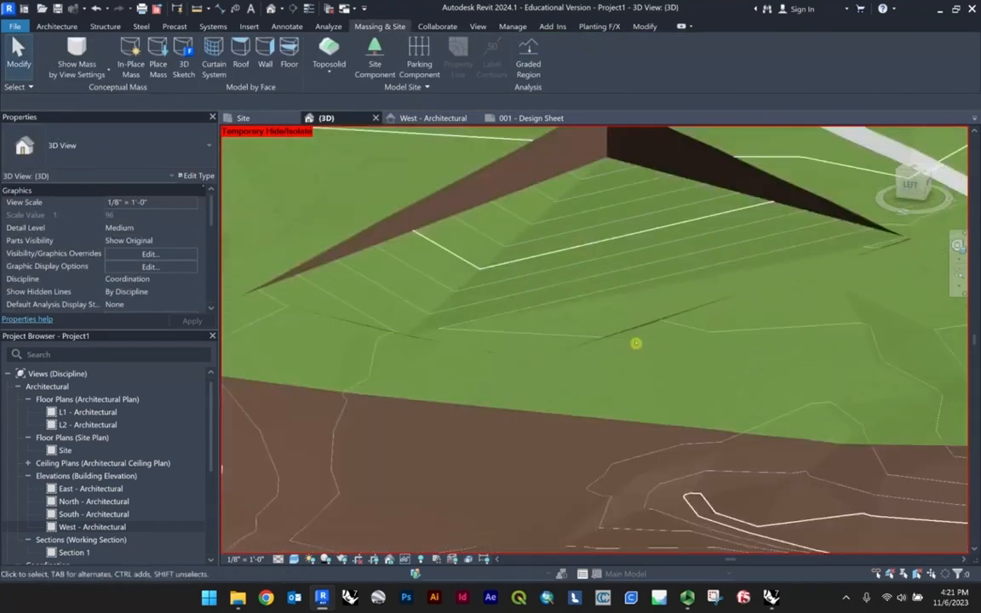
pyautogui.keyDown('shift'); pyautogui.moveTo(635, 343); pyautogui.dragTo(610, 365, button='middle'); pyautogui.keyUp('shift')
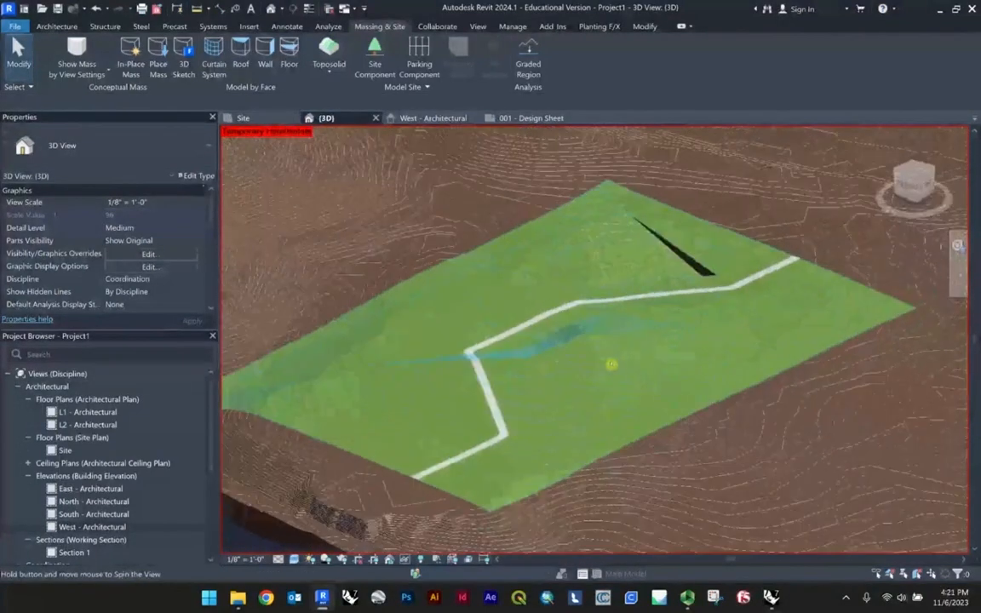
pyautogui.scroll(-3, 556, 462)
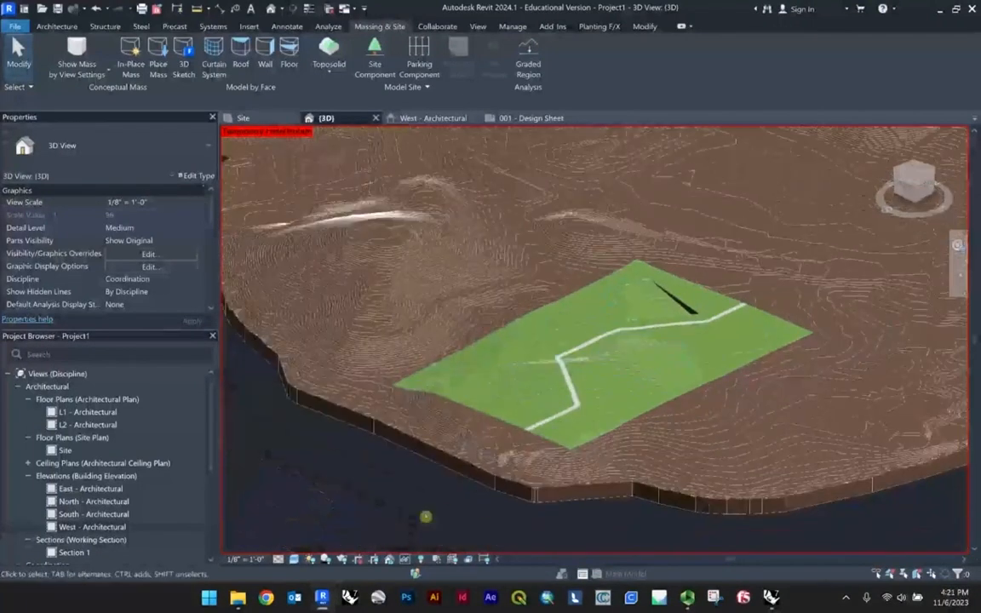
pyautogui.scroll(-1, 426, 517)
pyautogui.scroll(2, 667, 368)
pyautogui.scroll(-5, 664, 367)
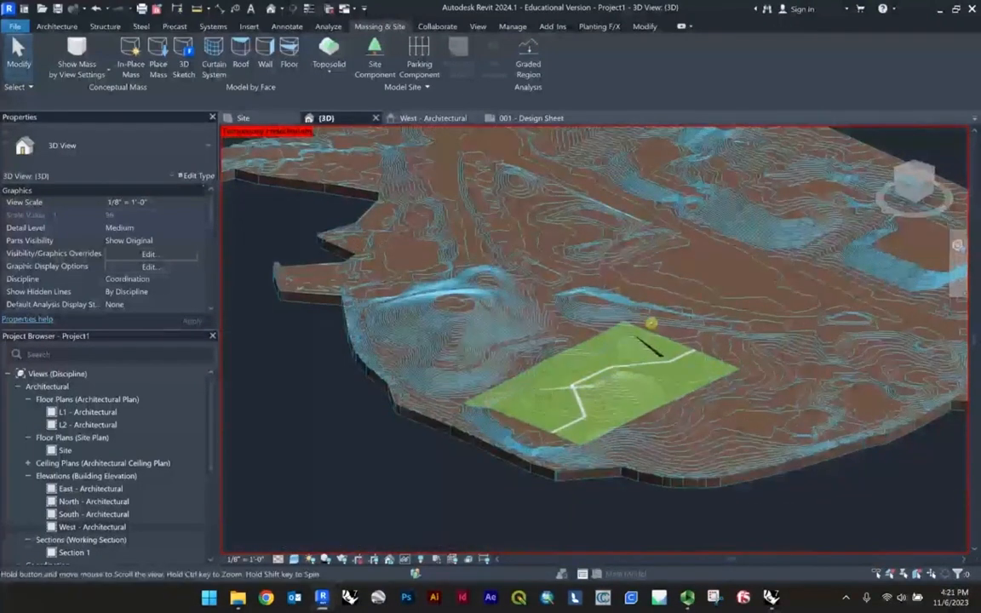
pyautogui.moveTo(651, 323); pyautogui.dragTo(681, 381, button='middle')
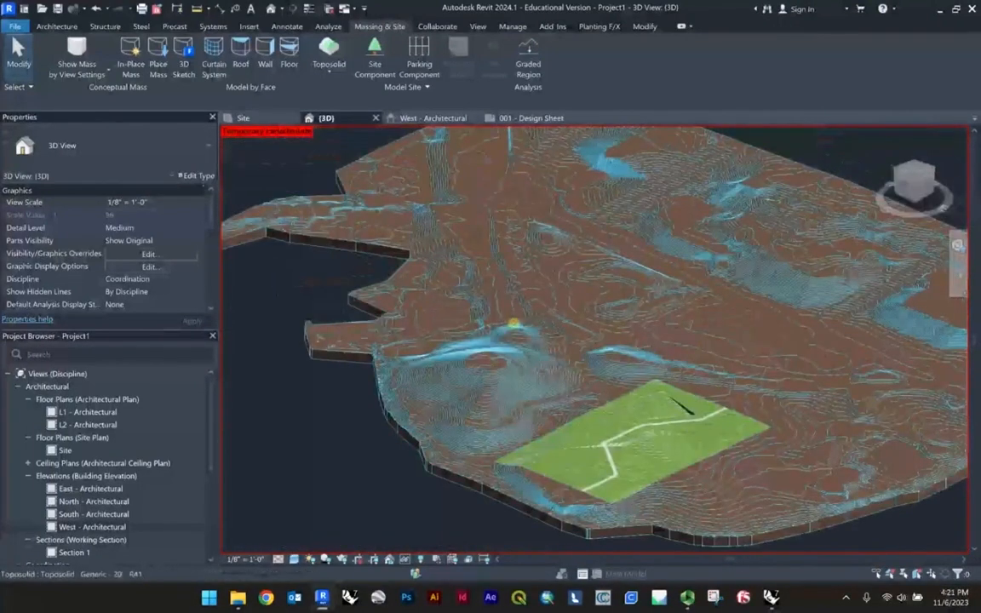
# Switch to Rhino, make BUILDING-LINEWORK the current layer and hide all other layers so only the building outlines show.
pyautogui.click(771, 596)
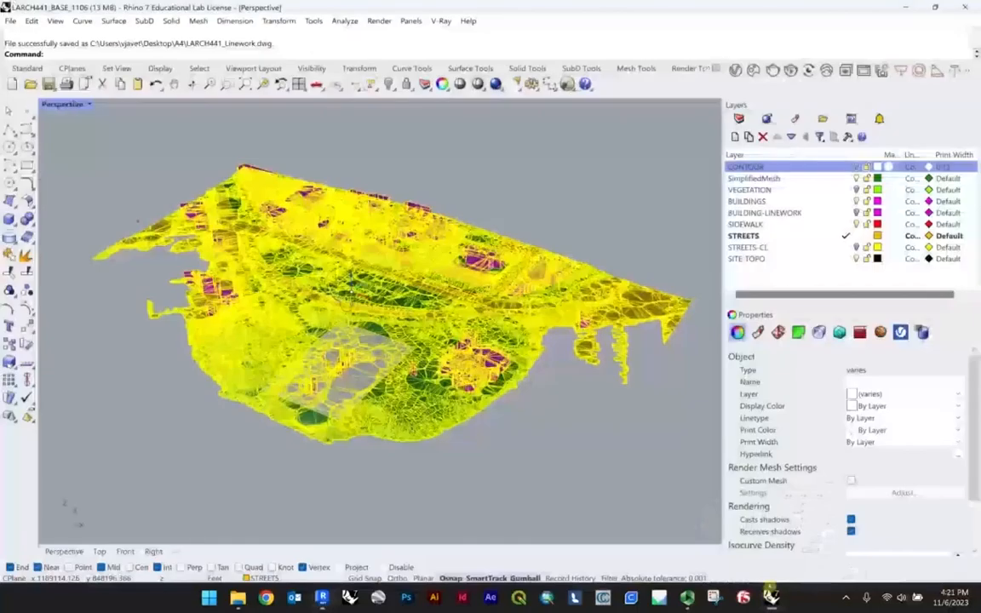
pyautogui.press('Escape')
pyautogui.scroll(2, 389, 330)
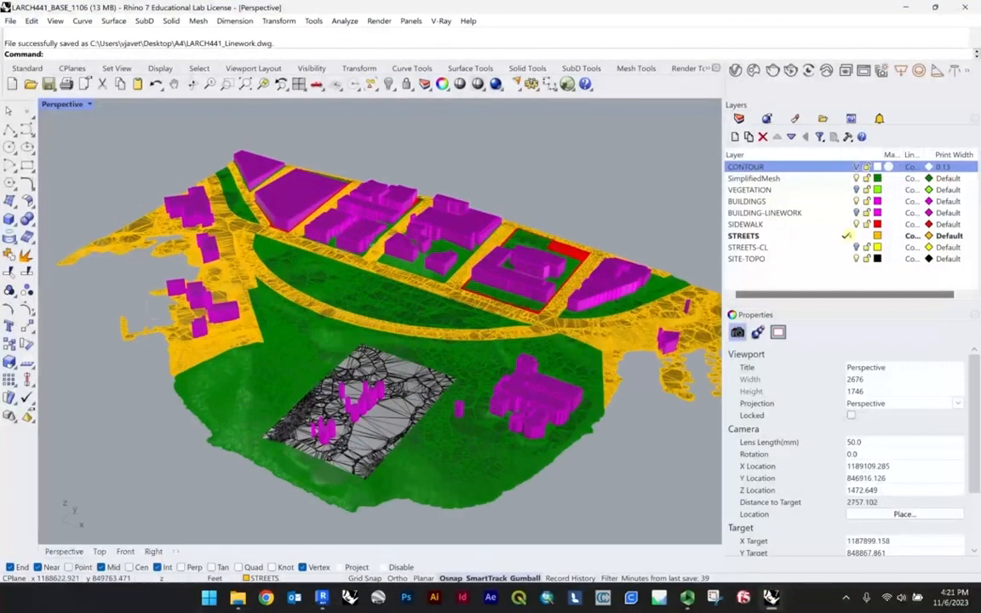
pyautogui.click(863, 212)
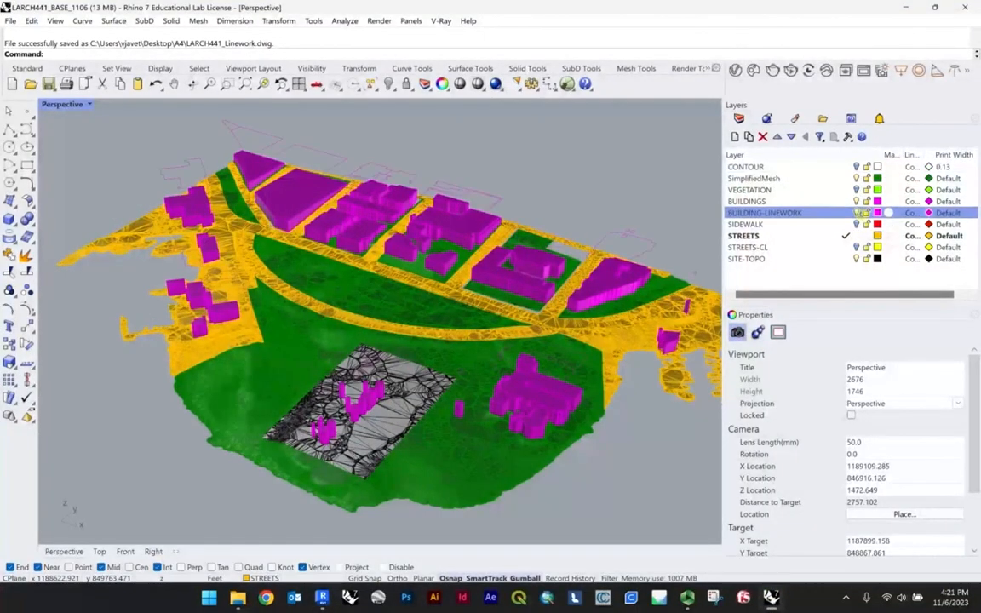
pyautogui.click(858, 201)
pyautogui.click(857, 178)
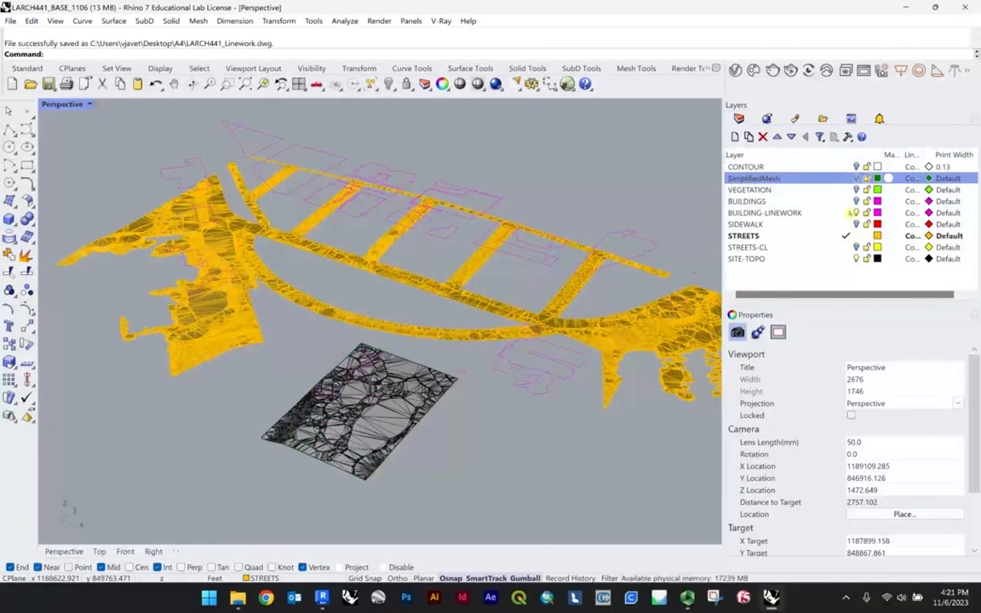
pyautogui.click(847, 213)
pyautogui.click(857, 259)
pyautogui.click(856, 236)
pyautogui.scroll(-4, 434, 286)
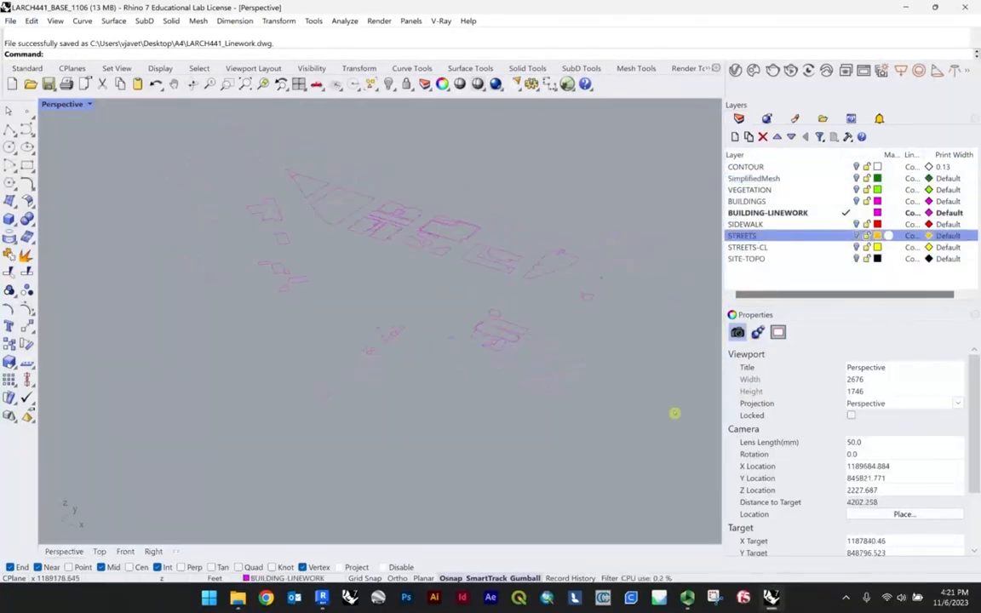
# Highlight all the building outline curves to examine them and clear the selection.
pyautogui.moveTo(675, 426); pyautogui.dragTo(149, 117)
pyautogui.click(425, 181)
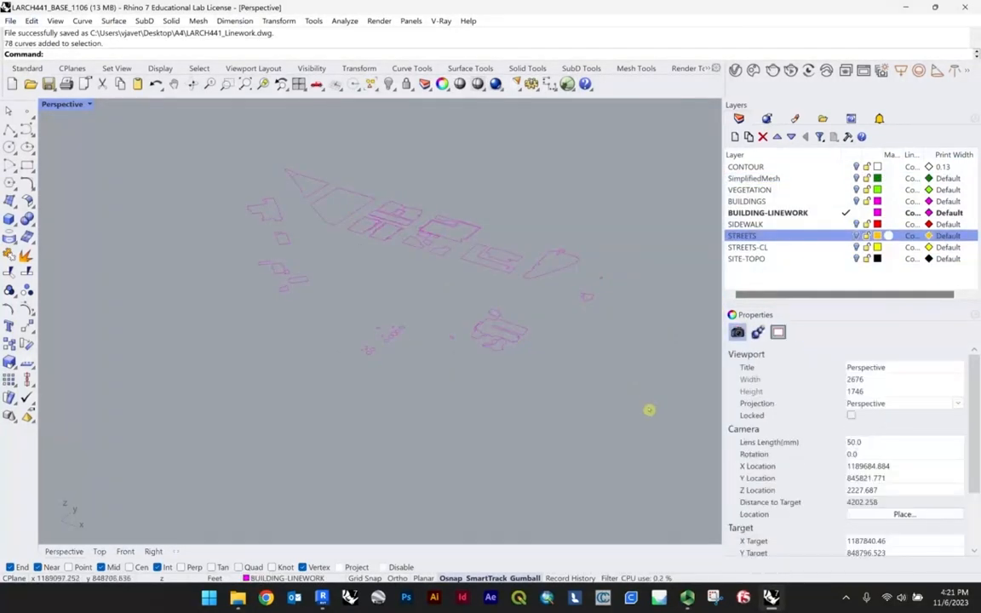
pyautogui.moveTo(649, 410); pyautogui.dragTo(307, 191)
pyautogui.click(632, 409)
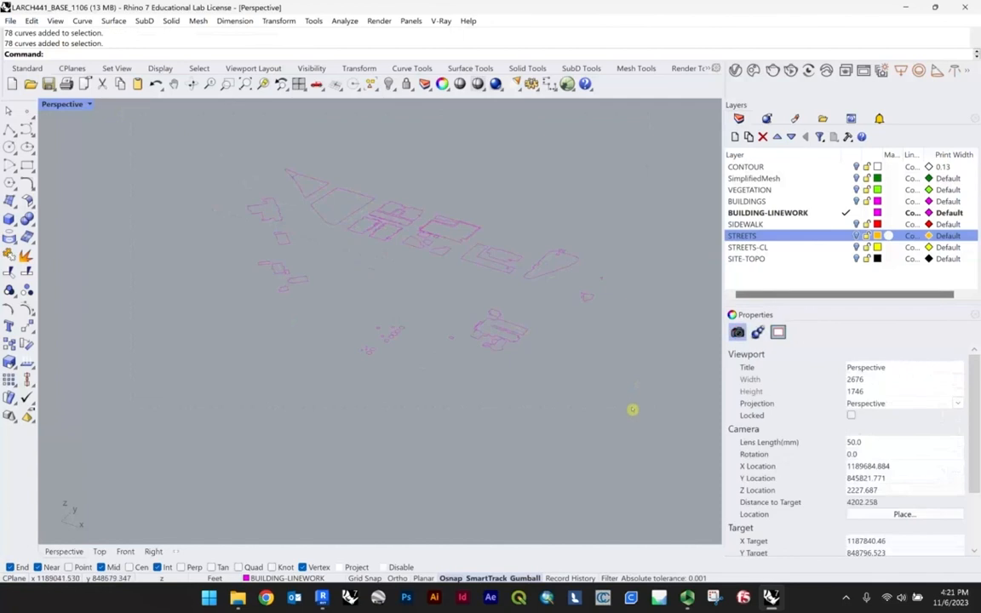
# Export all the building outline curves as the AutoCAD drawing LARCH441_Linework-Buildings.dwg in the A4 folder, using the Default export scheme.
pyautogui.moveTo(182, 148); pyautogui.dragTo(131, 138)
pyautogui.click(10, 21)
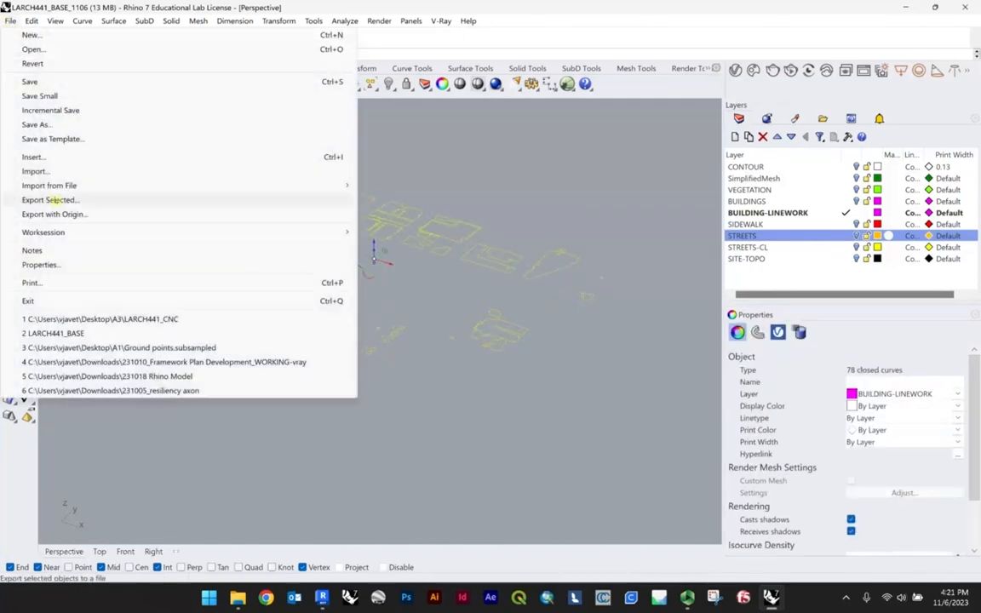
pyautogui.click(43, 181)
pyautogui.click(456, 118)
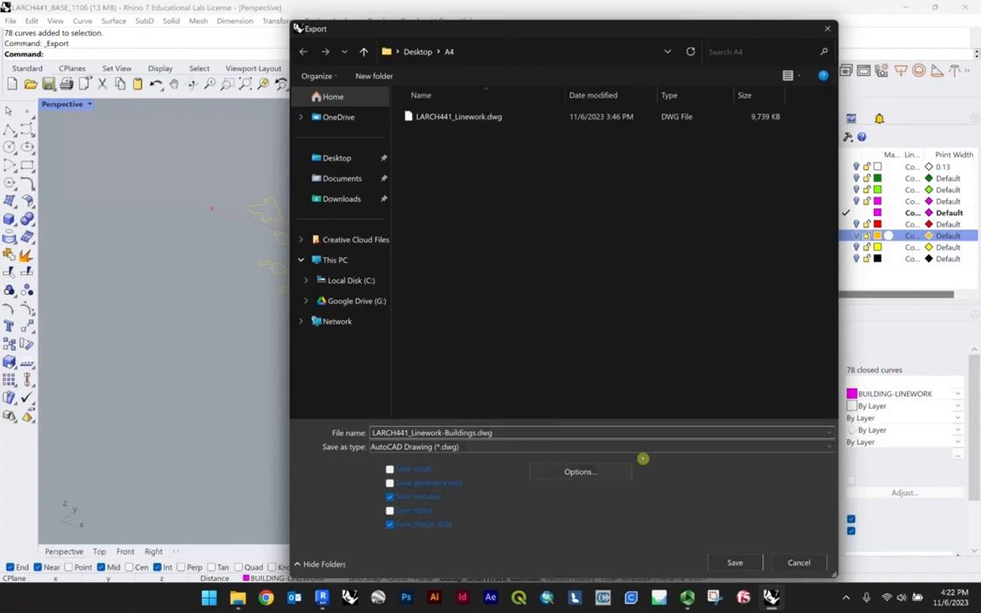
pyautogui.click(757, 563)
pyautogui.click(428, 278)
pyautogui.click(403, 319)
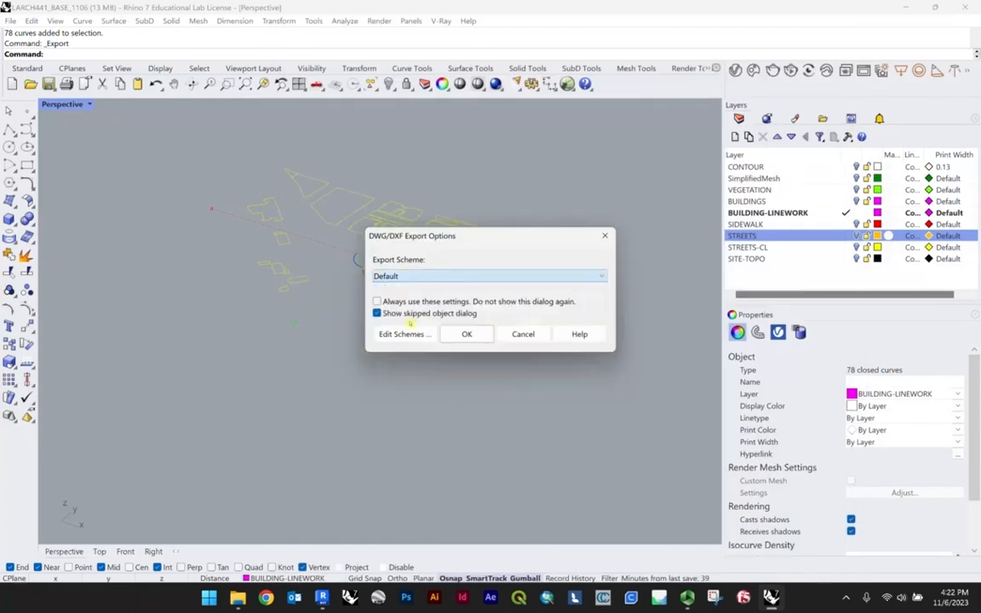
pyautogui.click(466, 334)
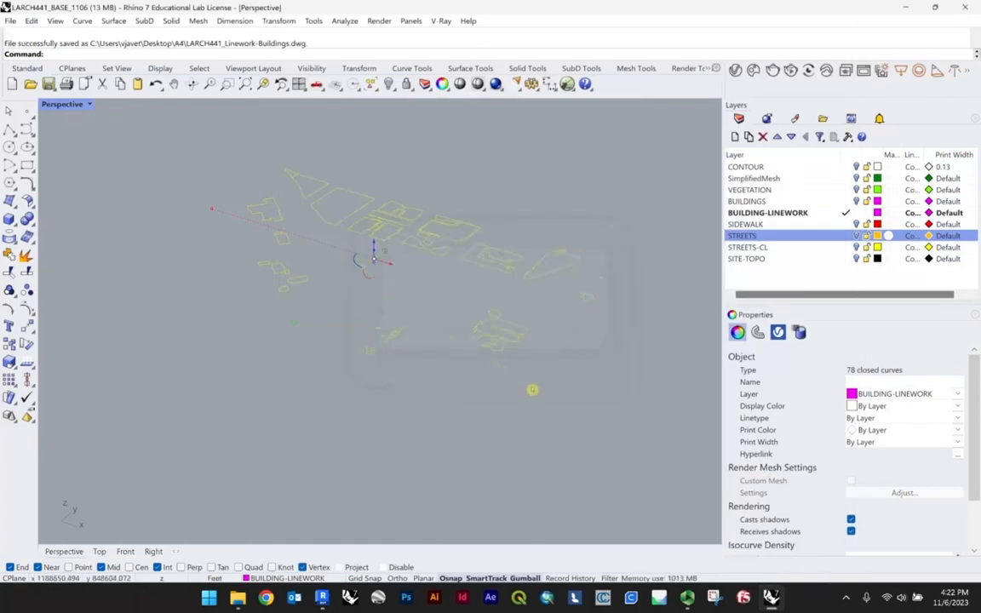
pyautogui.click(481, 351)
# Switch to Revit and import LARCH441_Linework-Buildings.dwg into the 3D view, positioned origin to internal origin on level L1.
pyautogui.click(322, 598)
pyautogui.scroll(-4, 406, 384)
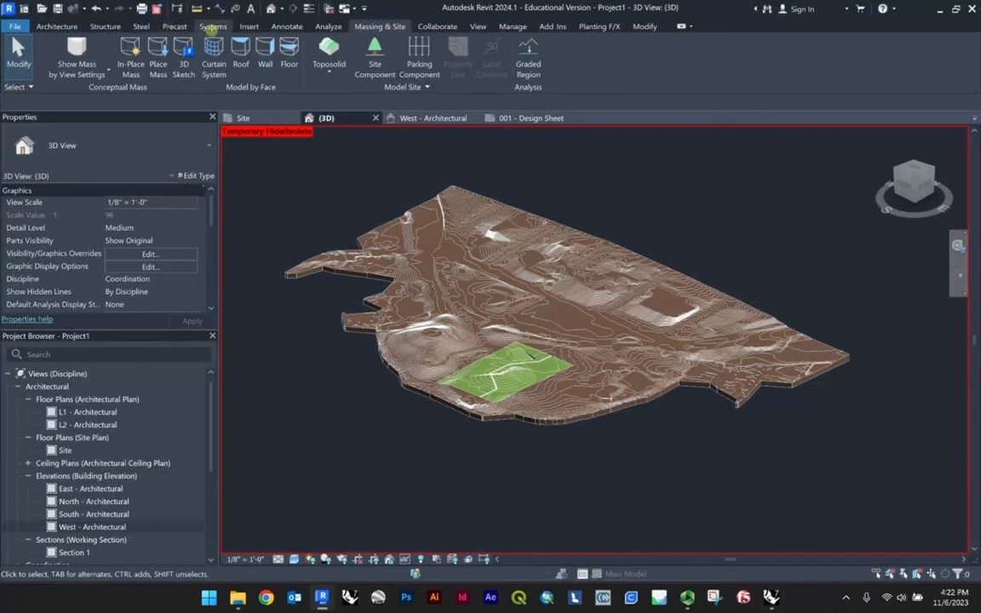
pyautogui.click(249, 27)
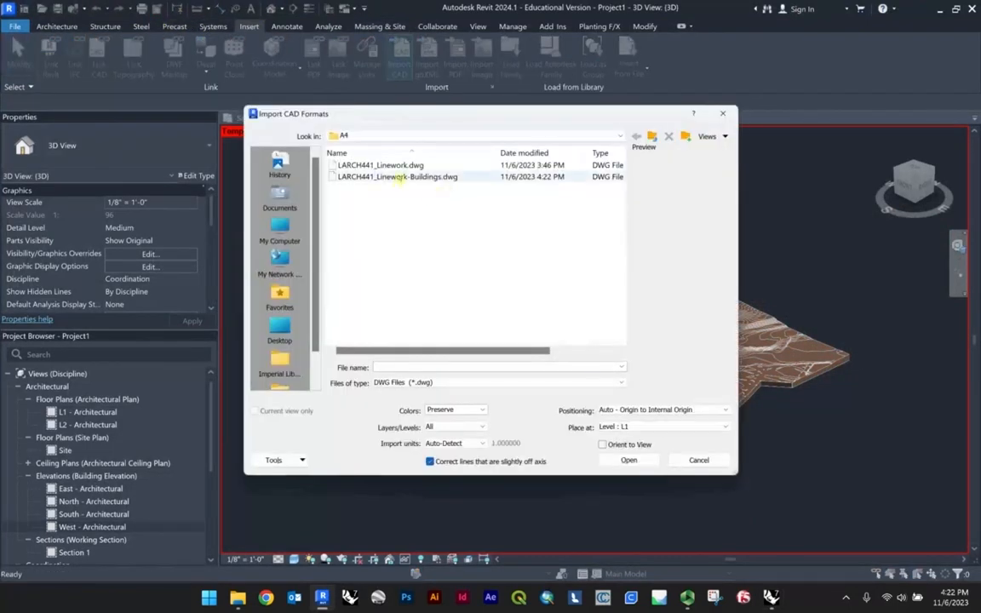
pyautogui.click(399, 177)
pyautogui.click(626, 461)
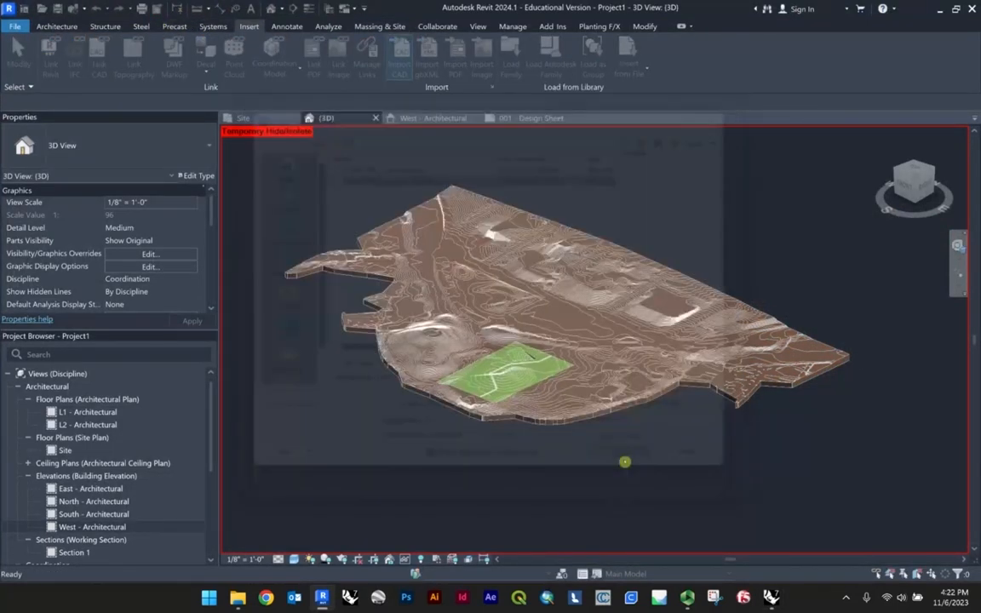
# Examine the imported building linework against the terrain, highlighting it and viewing the site from a lower angle.
pyautogui.scroll(5, 469, 208)
pyautogui.click(577, 212)
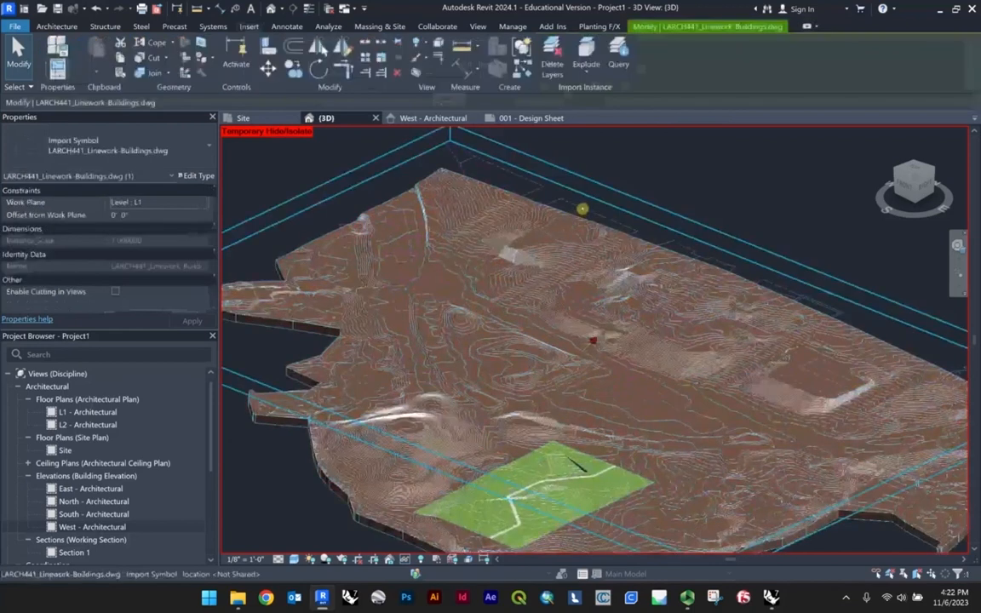
pyautogui.scroll(-3, 588, 239)
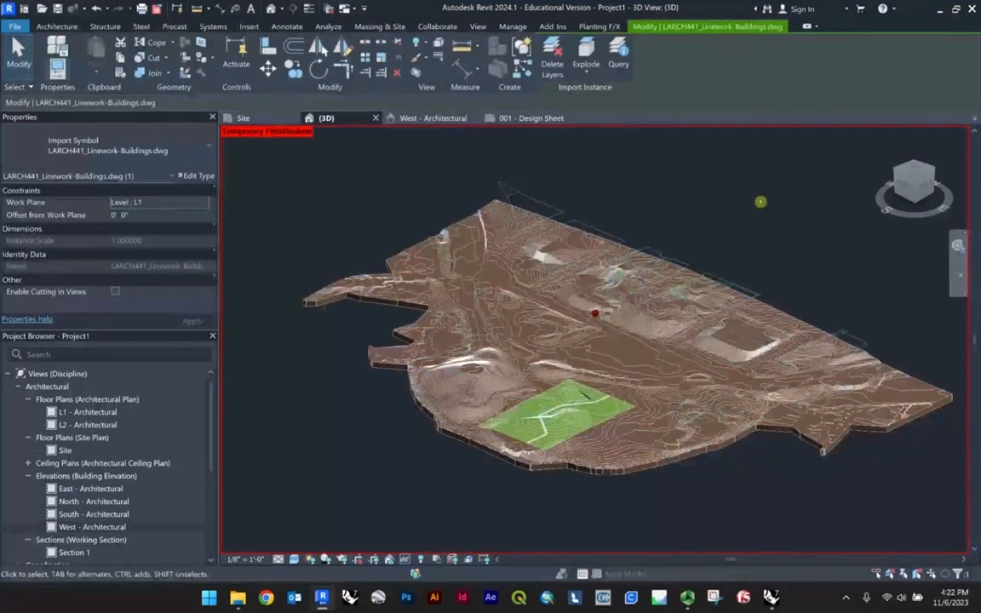
pyautogui.click(761, 202)
pyautogui.scroll(3, 582, 248)
pyautogui.keyDown('shift'); pyautogui.moveTo(495, 306); pyautogui.dragTo(527, 273, button='middle'); pyautogui.keyUp('shift')
pyautogui.scroll(-3, 523, 272)
pyautogui.scroll(2, 520, 268)
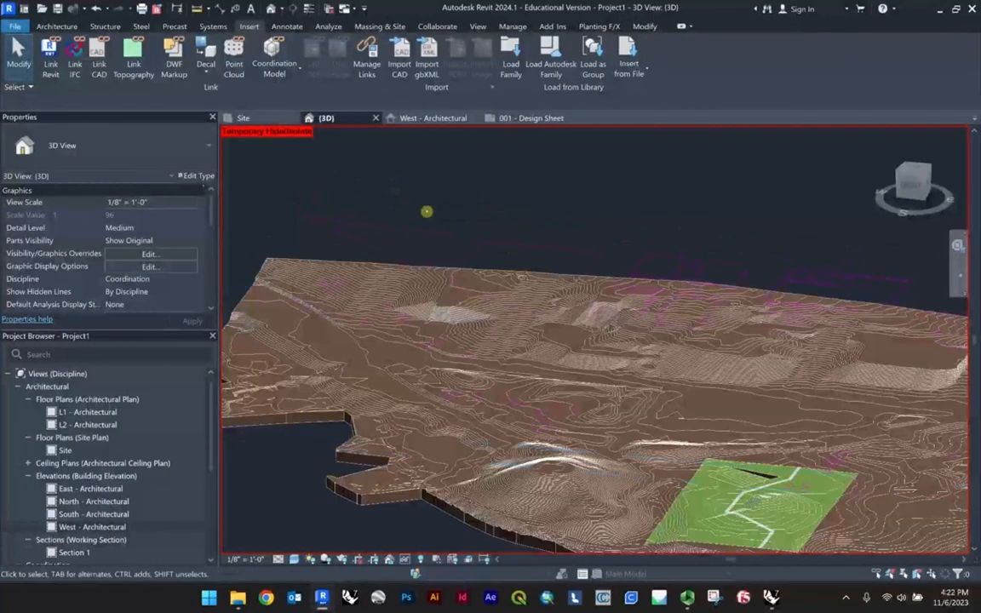
# Create an in-place model component in the Generic Models category, accepting the default name.
pyautogui.click(57, 26)
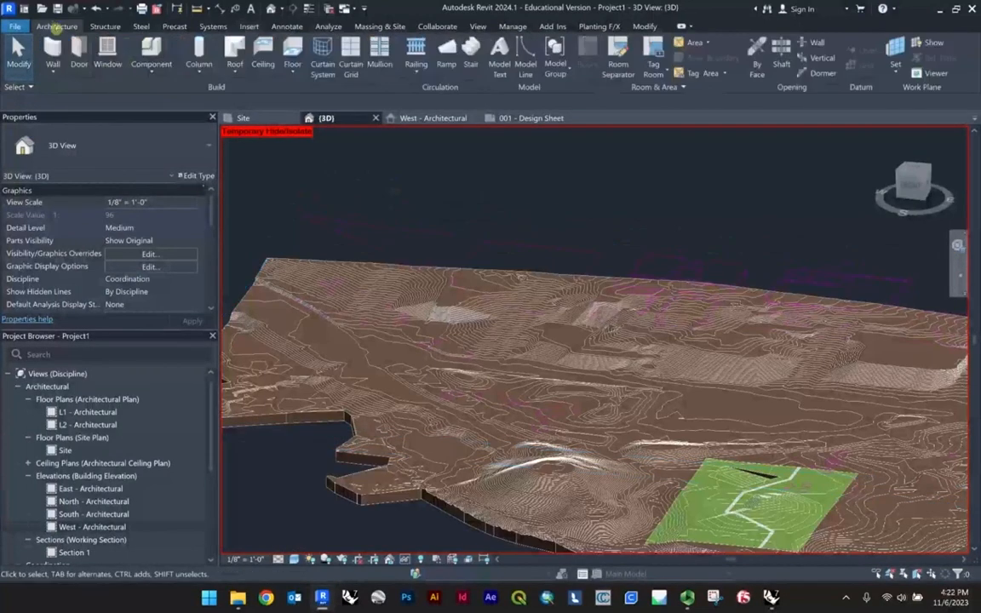
pyautogui.click(150, 76)
pyautogui.click(171, 109)
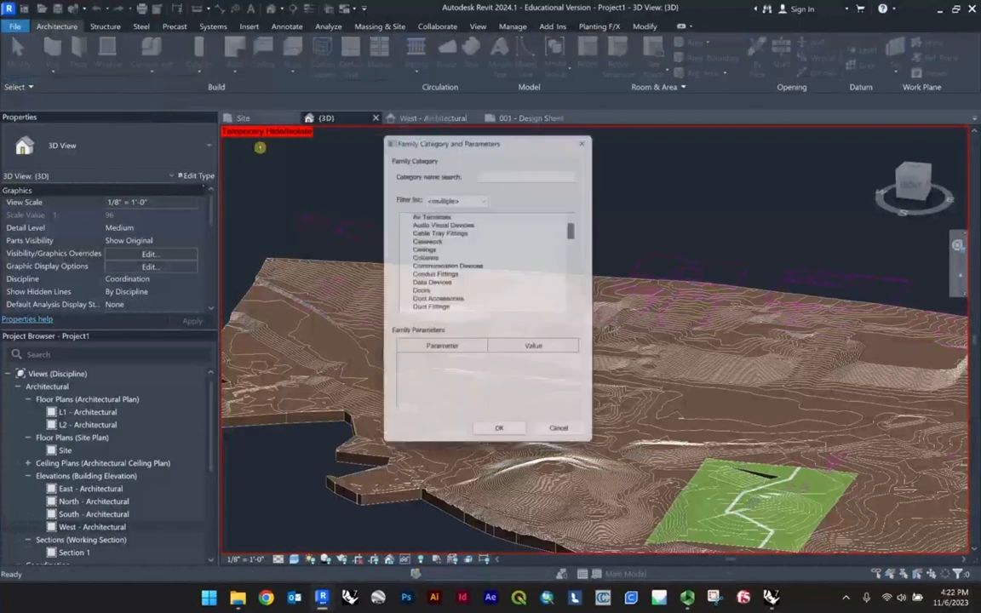
pyautogui.scroll(-5, 405, 273)
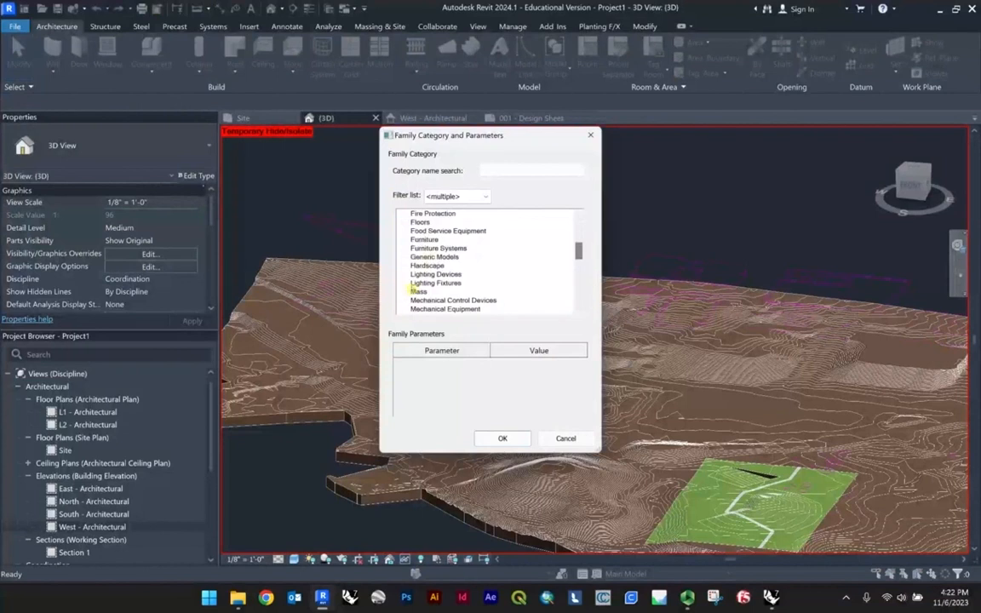
pyautogui.scroll(1, 437, 265)
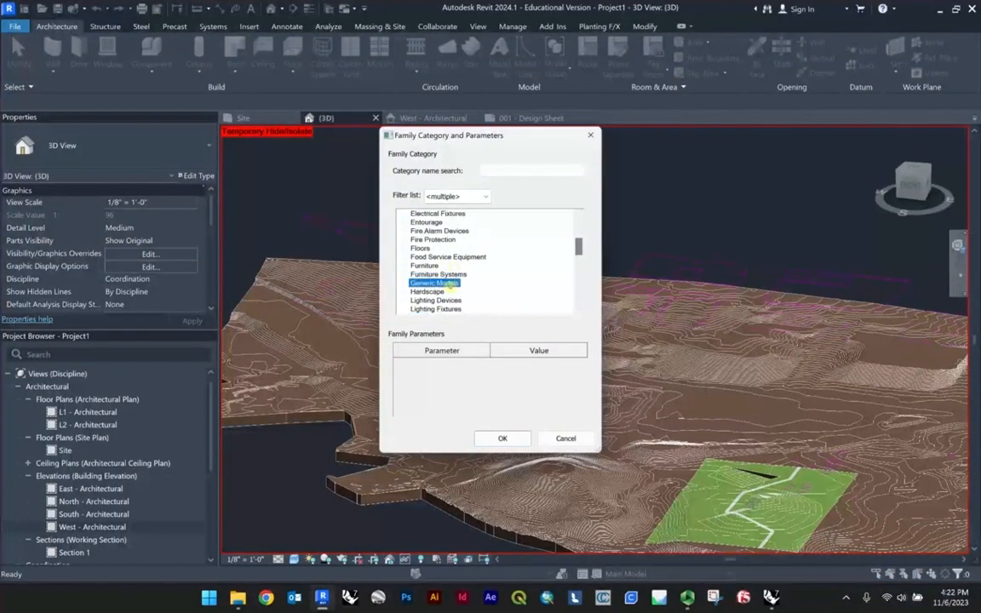
pyautogui.click(503, 438)
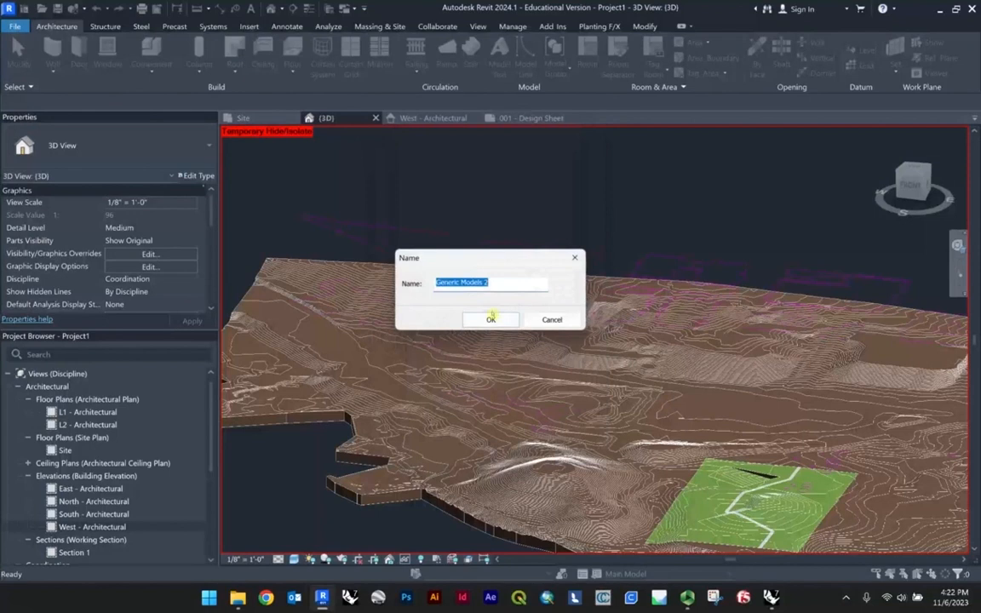
pyautogui.click(491, 319)
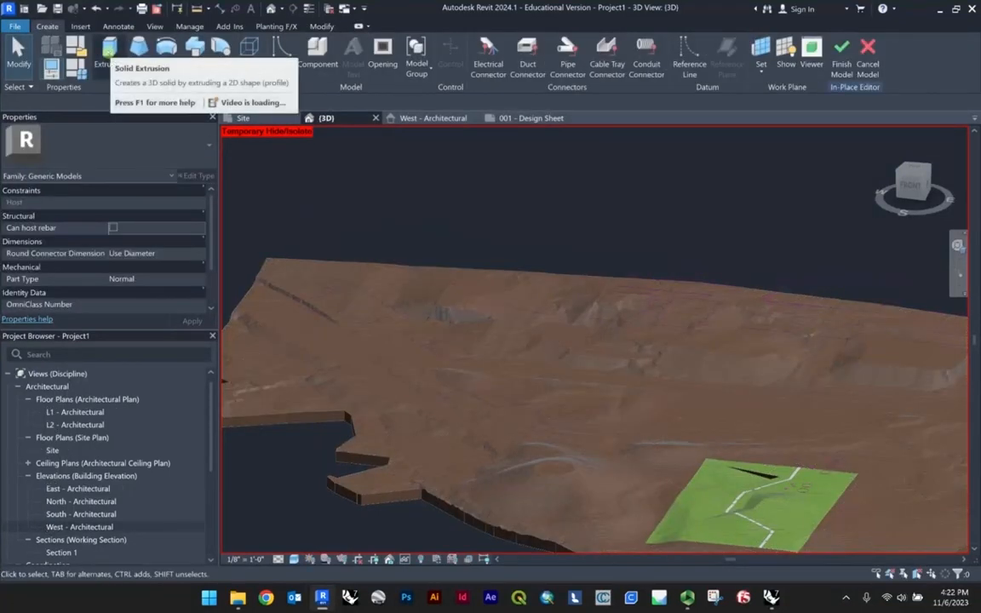
# Begin a solid extrusion and use Pick Lines to trace a building outline from the imported linework as its profile.
pyautogui.click(109, 53)
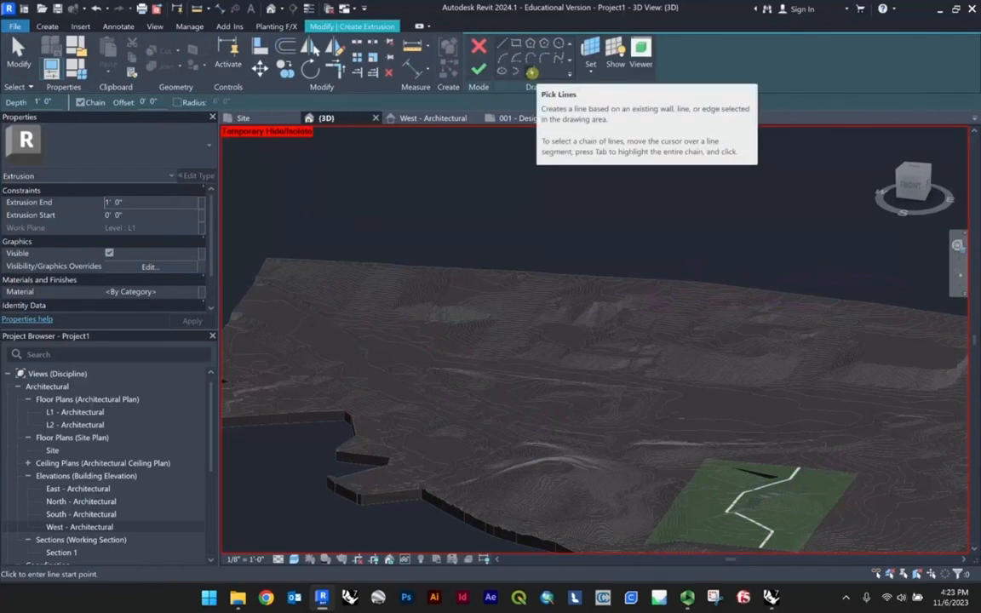
pyautogui.click(531, 72)
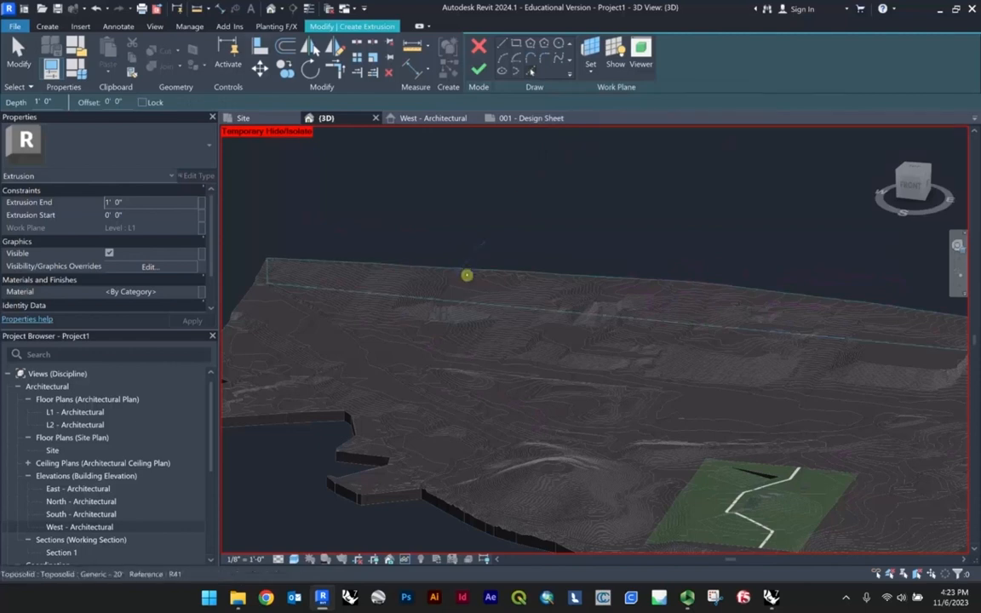
pyautogui.scroll(3, 468, 266)
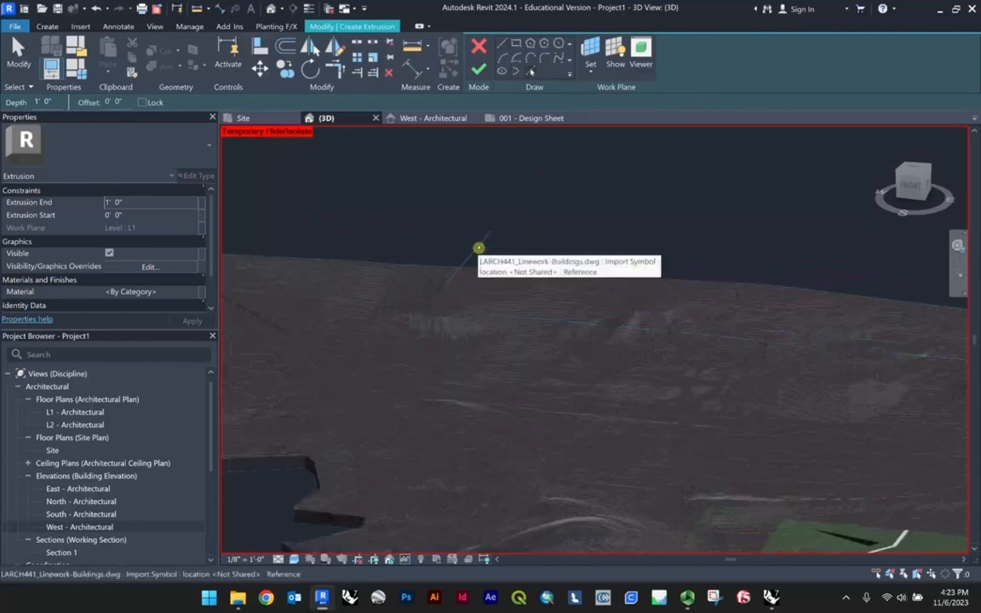
pyautogui.scroll(1, 507, 236)
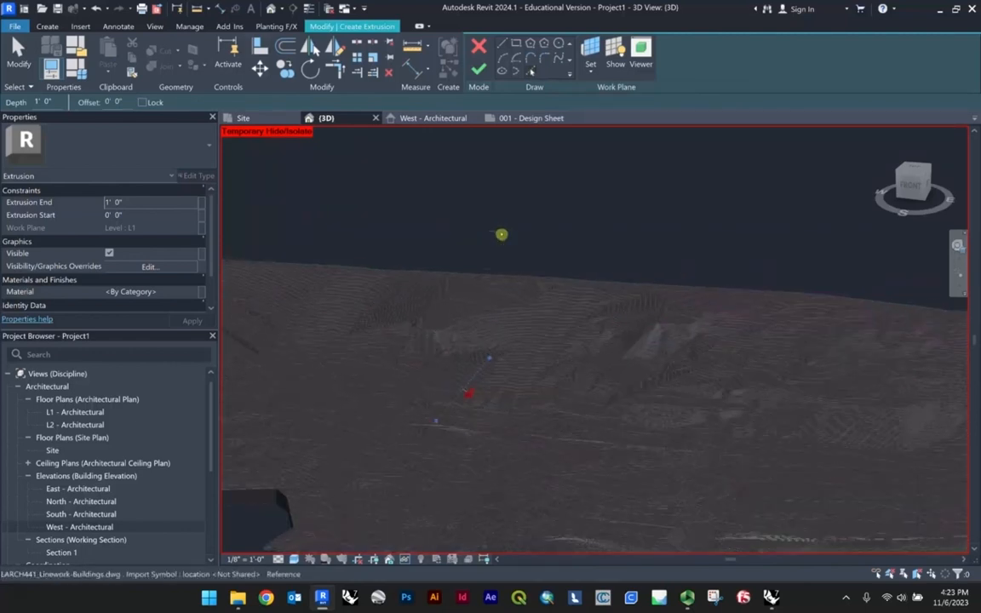
pyautogui.click(516, 236)
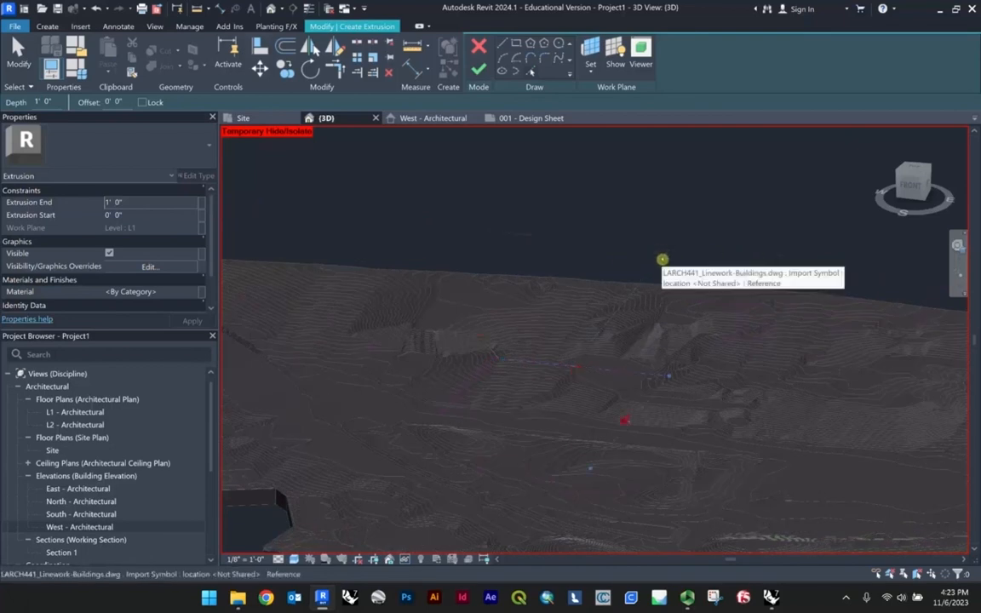
# Pick the building footprint lines from LARCH441_Linework-Buildings.dwg and extrude the outline to an end height of 60' 0".
pyautogui.keyDown('shift'); pyautogui.moveTo(610, 307); pyautogui.dragTo(620, 246, button='middle'); pyautogui.keyUp('shift')
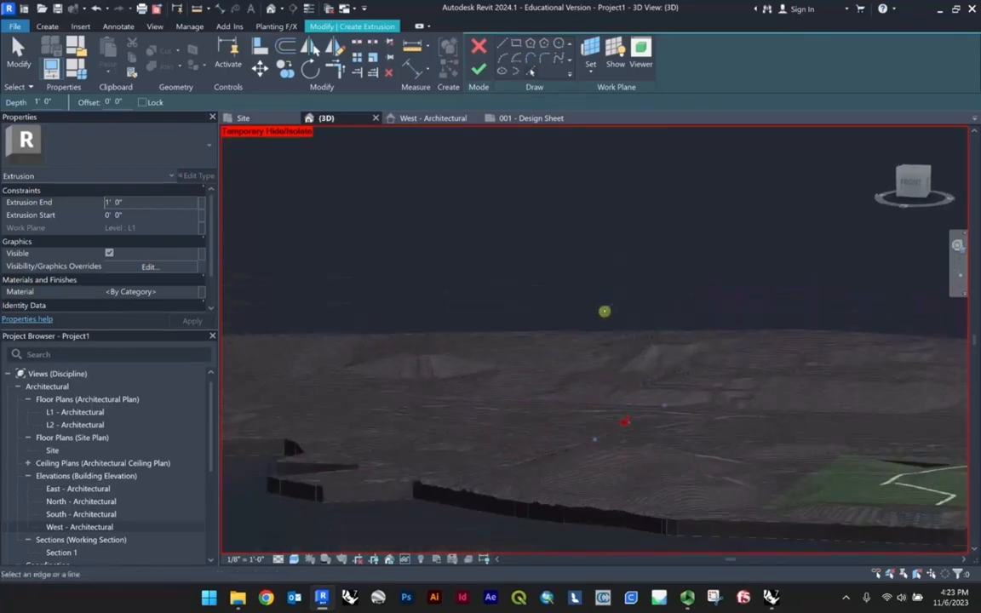
pyautogui.scroll(4, 601, 308)
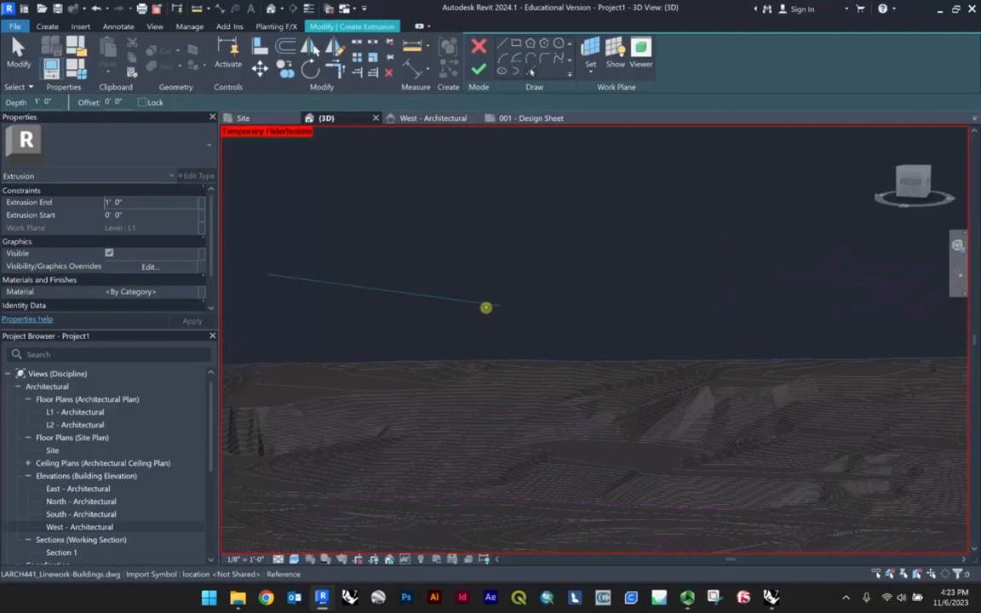
pyautogui.click(486, 307)
pyautogui.scroll(-1, 487, 307)
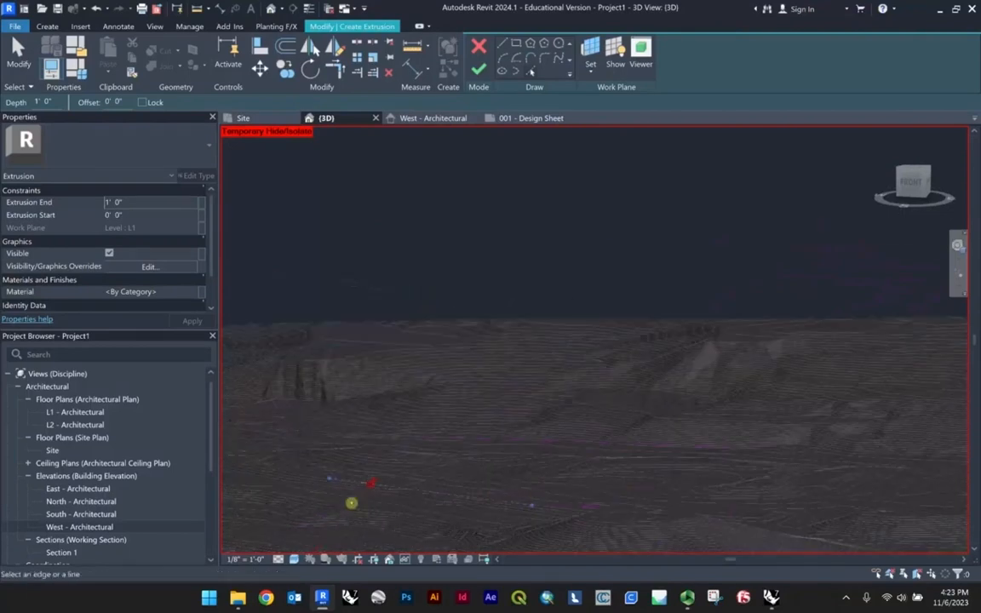
pyautogui.scroll(1, 351, 504)
pyautogui.keyDown('shift'); pyautogui.moveTo(351, 422); pyautogui.dragTo(568, 324, button='middle'); pyautogui.keyUp('shift')
pyautogui.scroll(-1, 568, 323)
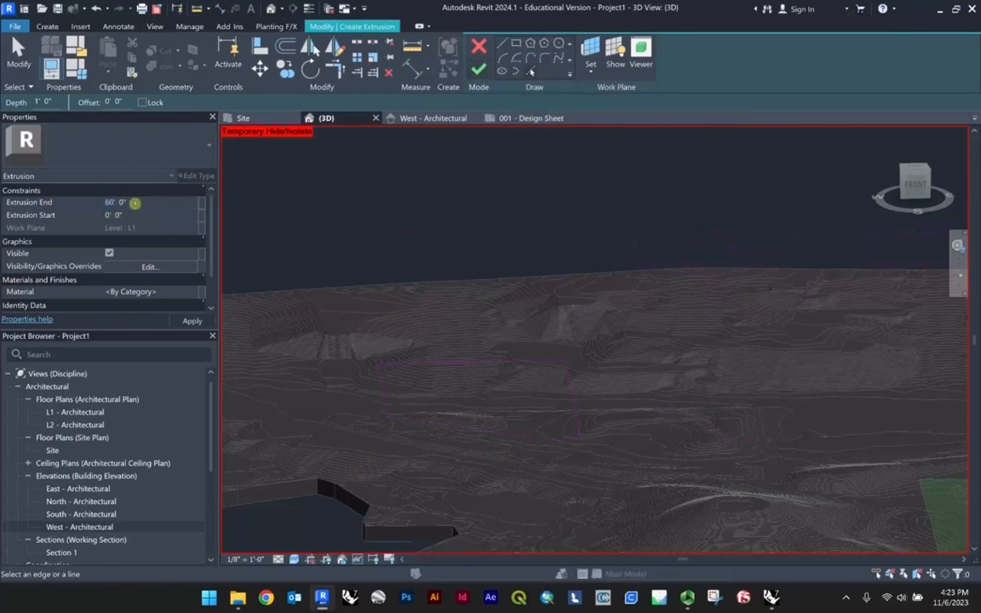
pyautogui.click(479, 68)
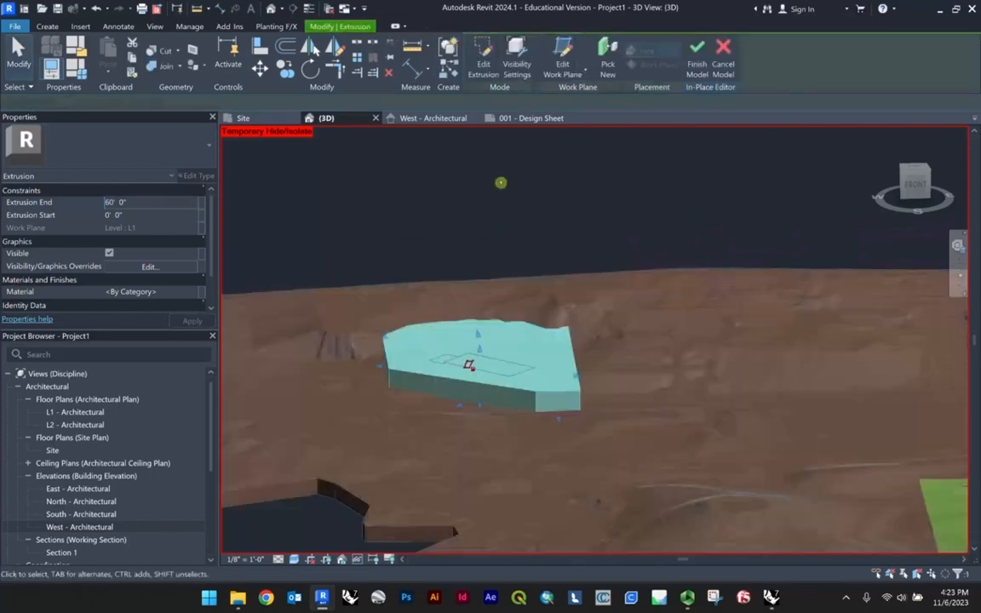
pyautogui.keyDown('shift'); pyautogui.moveTo(641, 372); pyautogui.dragTo(549, 370, button='middle'); pyautogui.keyUp('shift')
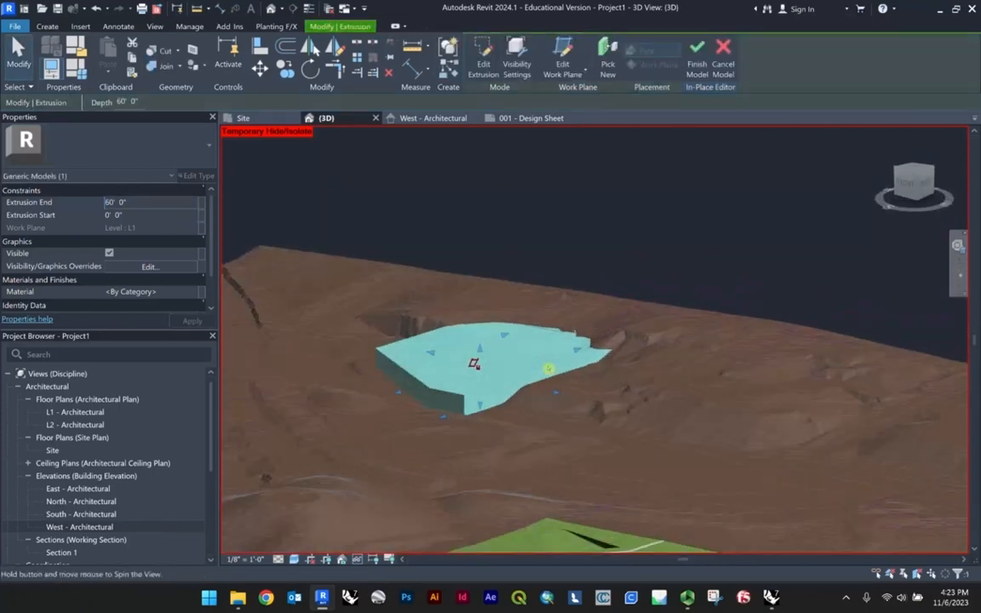
pyautogui.scroll(-2, 642, 281)
pyautogui.click(681, 224)
pyautogui.keyDown('shift'); pyautogui.moveTo(681, 224); pyautogui.dragTo(619, 203, button='middle'); pyautogui.keyUp('shift')
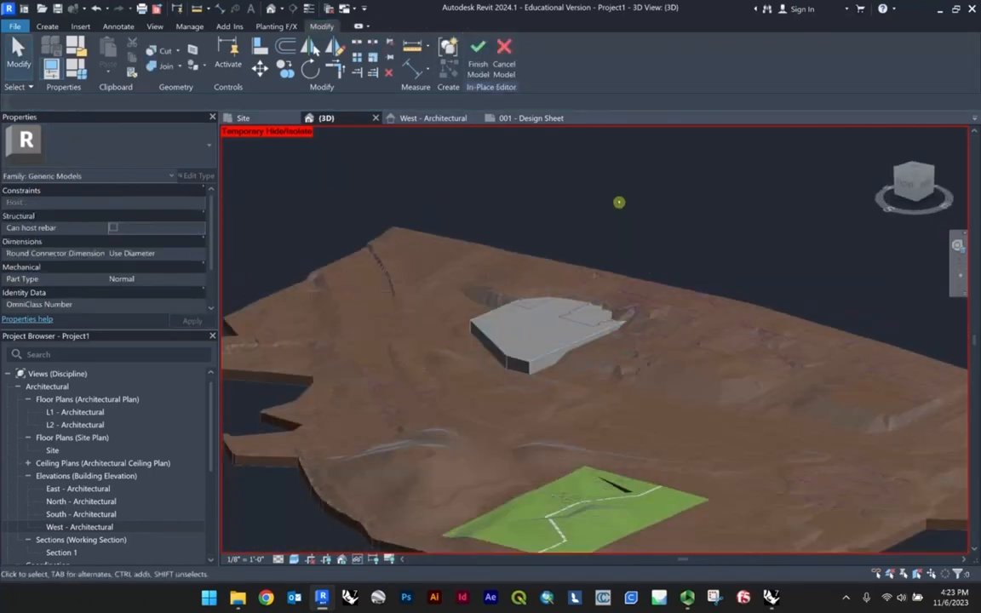
pyautogui.press('v')
pyautogui.press('g')
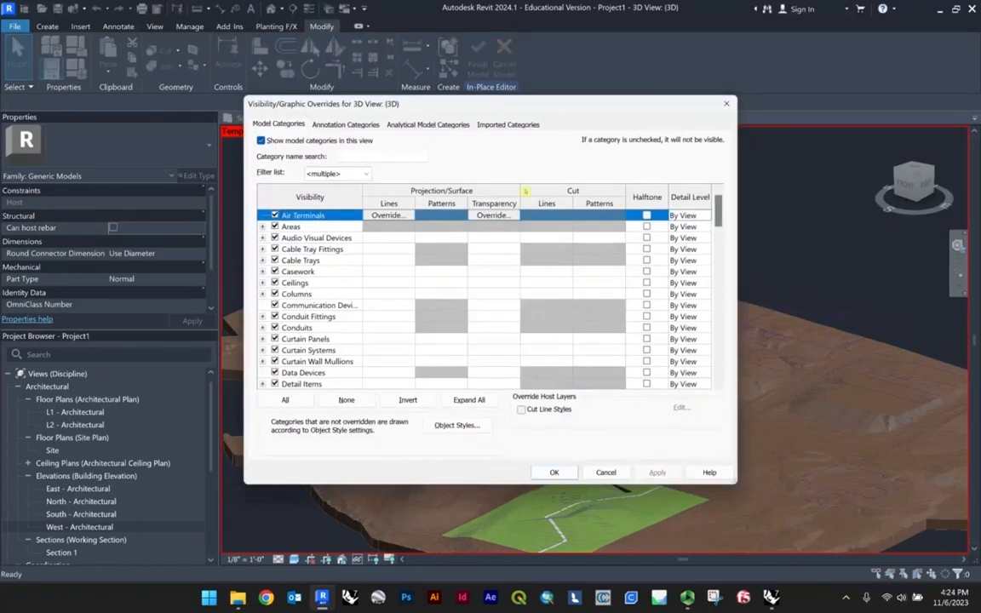
pyautogui.click(529, 125)
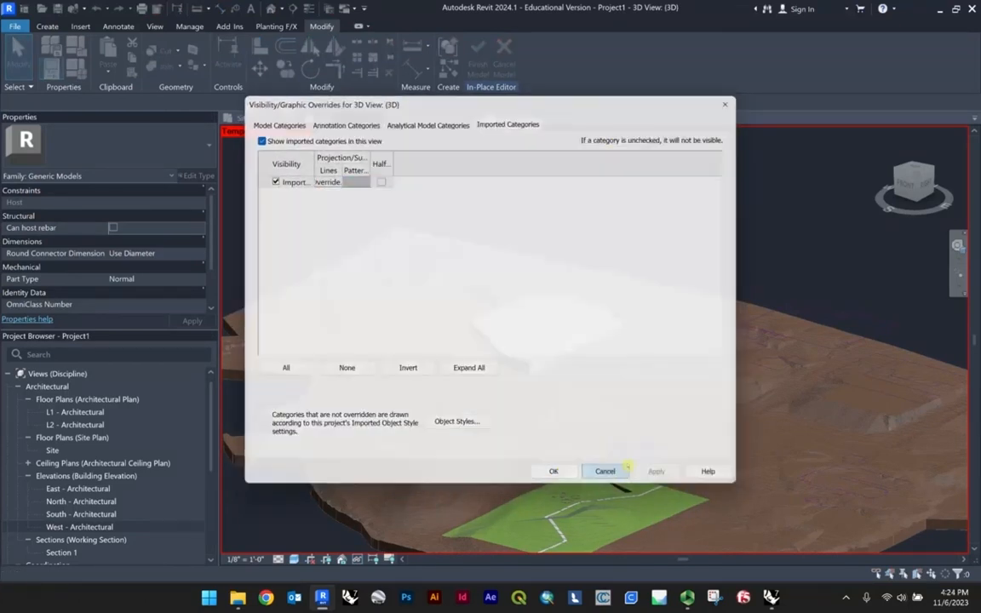
pyautogui.click(606, 473)
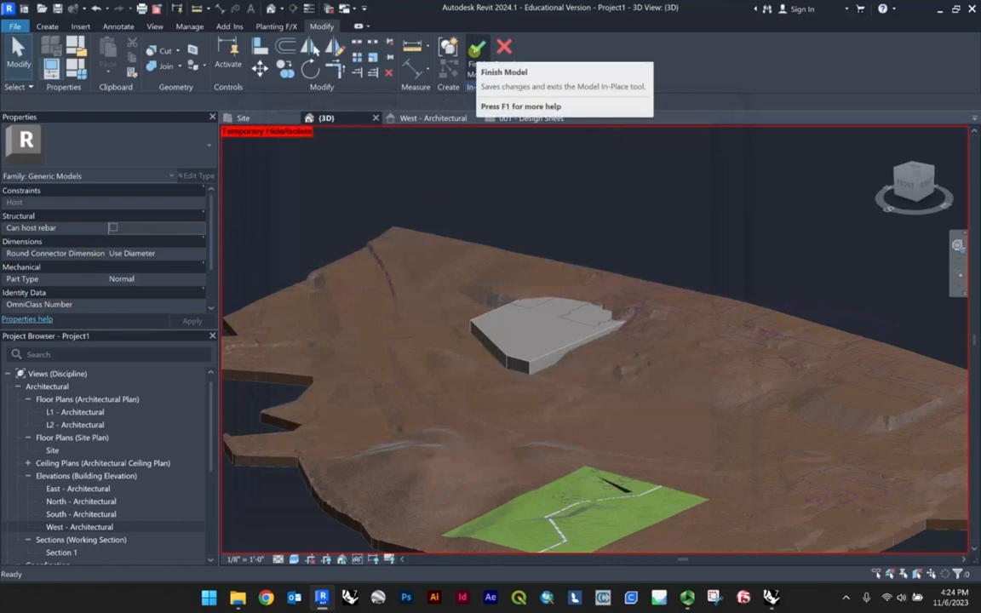
# Finish the in-place model and turn on the imported LARCH441_Linework.dwg in the 3D view.
pyautogui.click(476, 48)
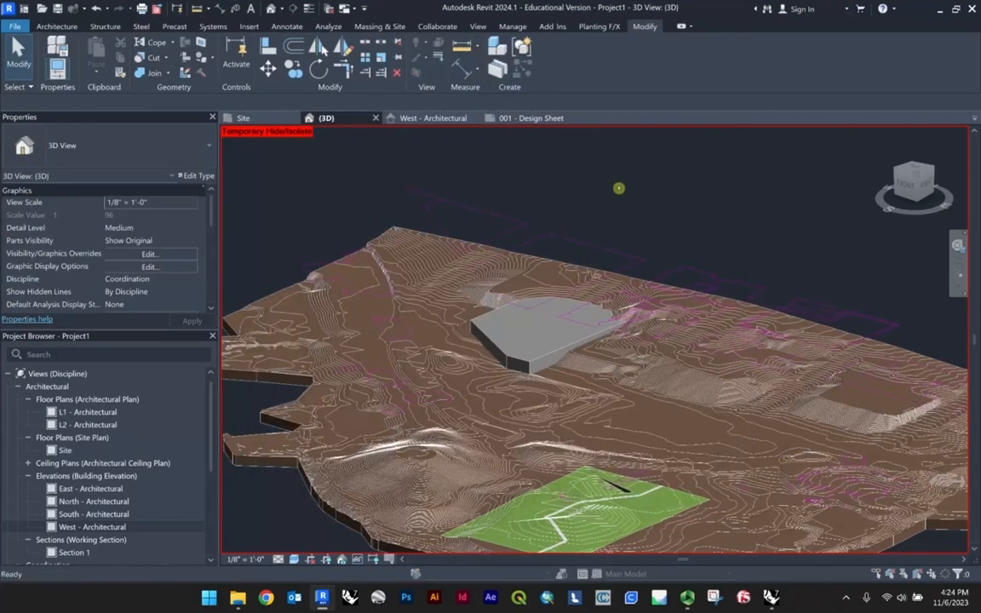
pyautogui.press('v')
pyautogui.press('g')
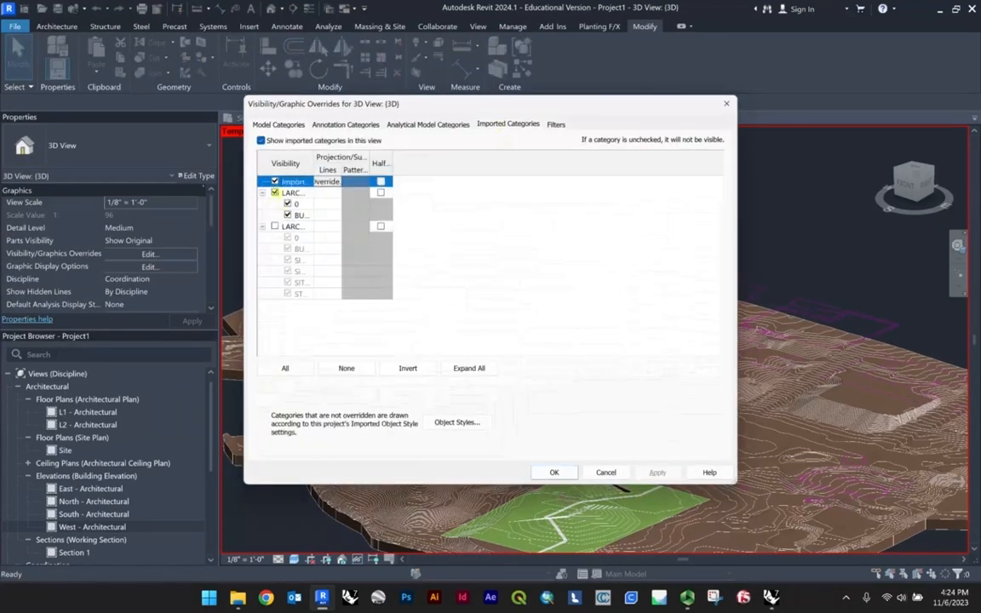
pyautogui.click(275, 193)
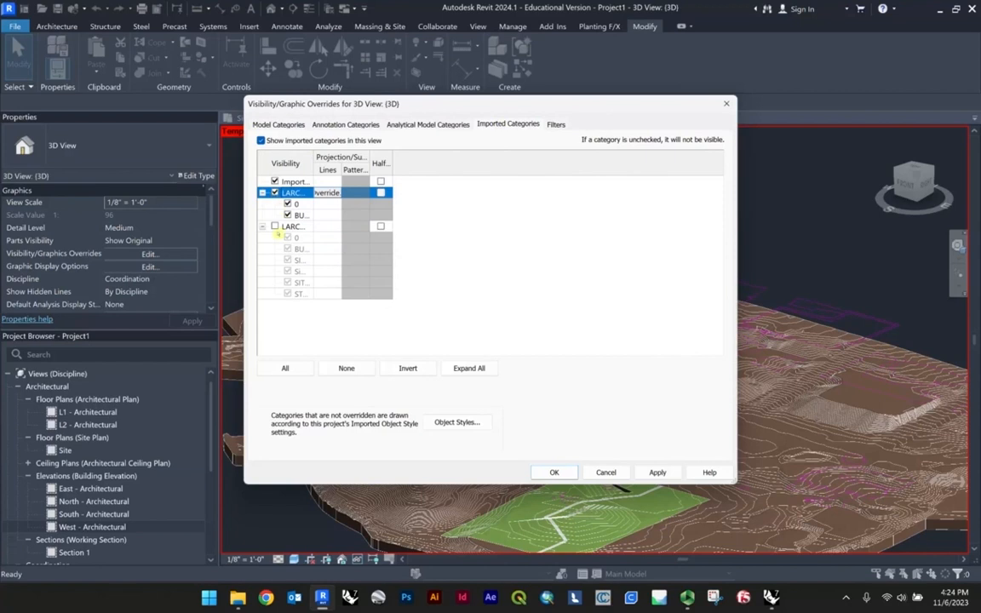
pyautogui.click(275, 227)
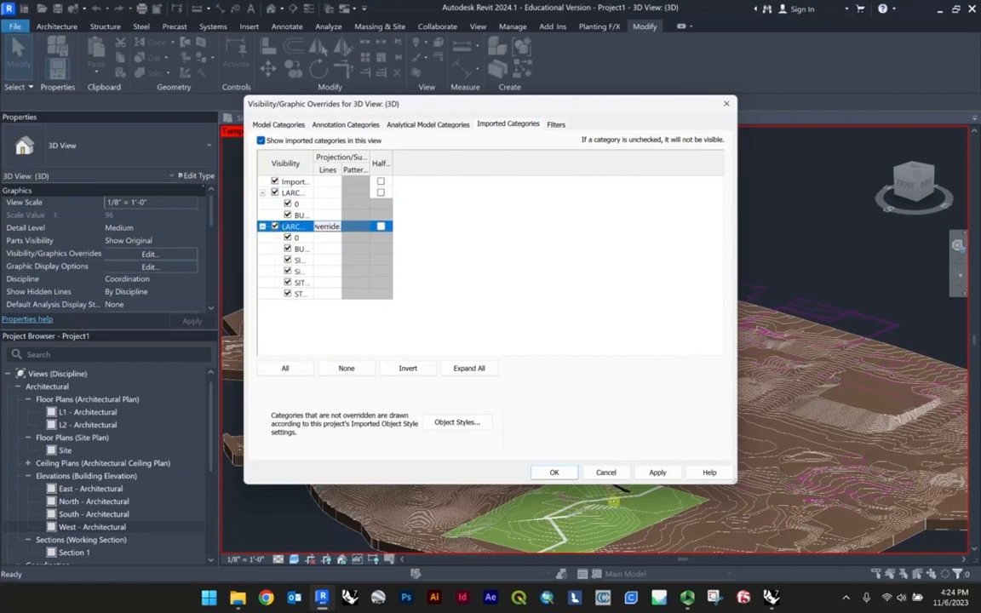
pyautogui.click(554, 472)
# Move the extruded mass from its current block onto the neighbouring red-outlined parcel to the west.
pyautogui.keyDown('shift'); pyautogui.moveTo(587, 349); pyautogui.dragTo(592, 306, button='middle'); pyautogui.keyUp('shift')
pyautogui.keyDown('shift'); pyautogui.moveTo(630, 269); pyautogui.dragTo(638, 327, button='middle'); pyautogui.keyUp('shift')
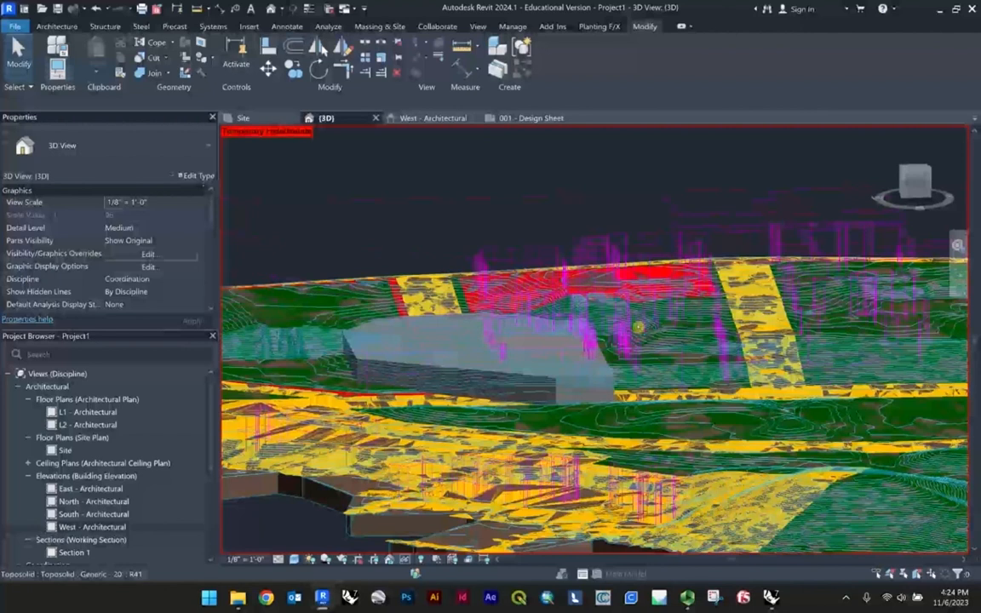
pyautogui.keyDown('shift'); pyautogui.moveTo(639, 327); pyautogui.dragTo(498, 361, button='middle'); pyautogui.keyUp('shift')
pyautogui.click(524, 361)
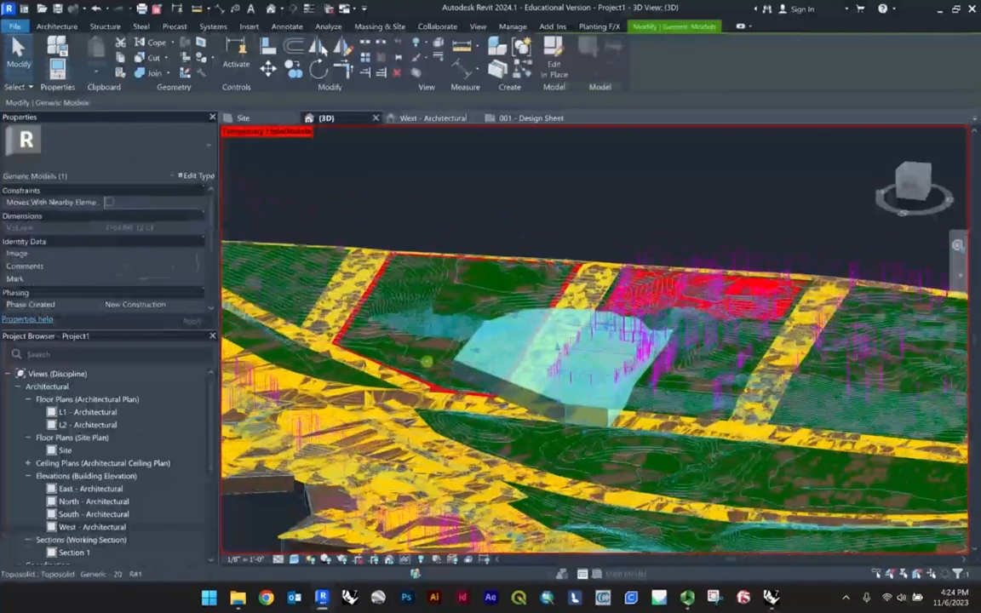
pyautogui.moveTo(415, 354); pyautogui.dragTo(618, 356, button='middle')
pyautogui.moveTo(585, 360); pyautogui.dragTo(470, 306)
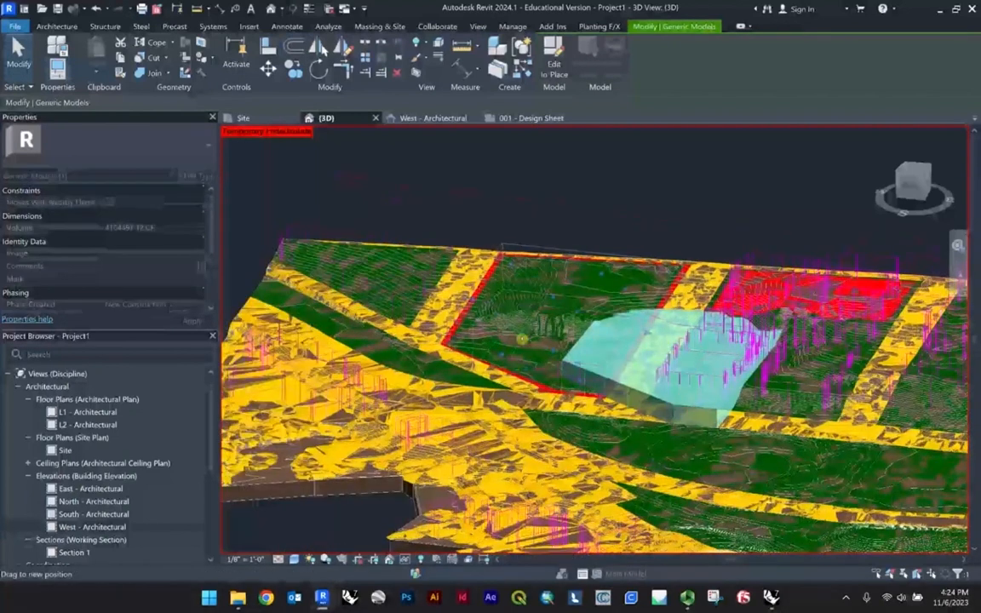
# In top view, align the mass with the red parcel boundary, using the endpoint of the linework at the parcel's southeast corner.
pyautogui.scroll(3, 543, 364)
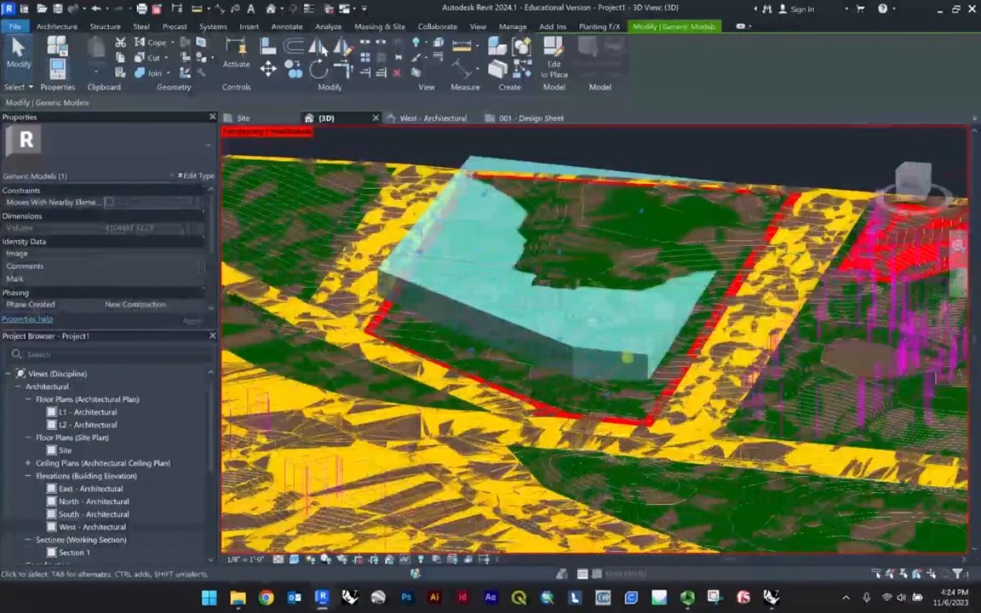
pyautogui.scroll(2, 627, 358)
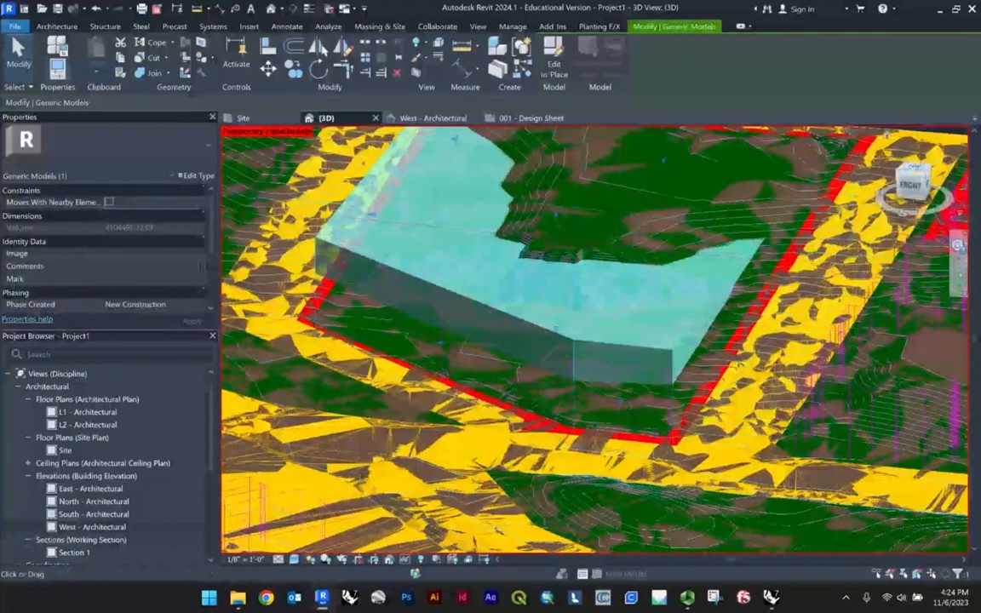
pyautogui.click(916, 169)
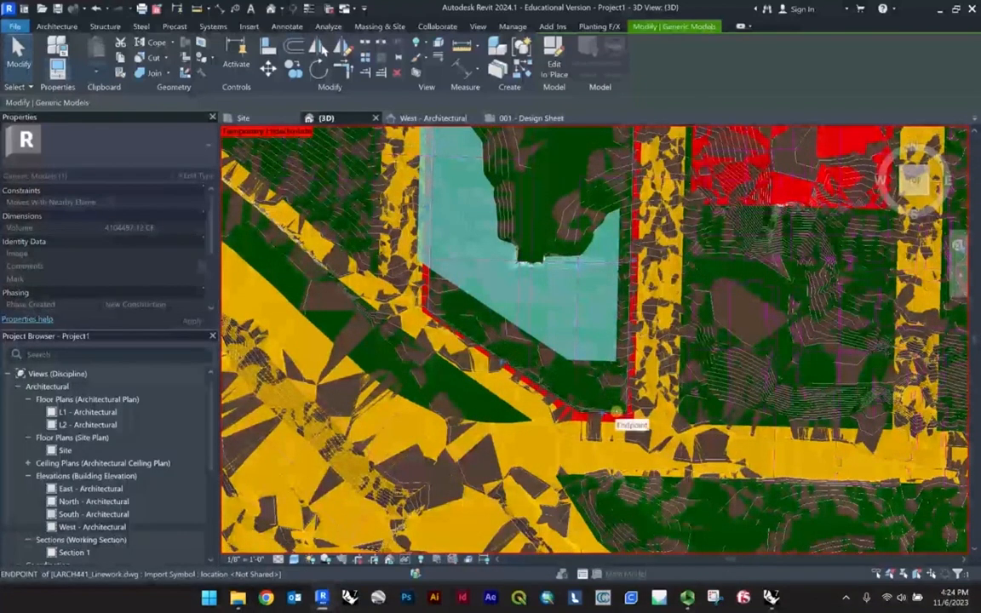
pyautogui.click(618, 412)
pyautogui.scroll(-2, 646, 389)
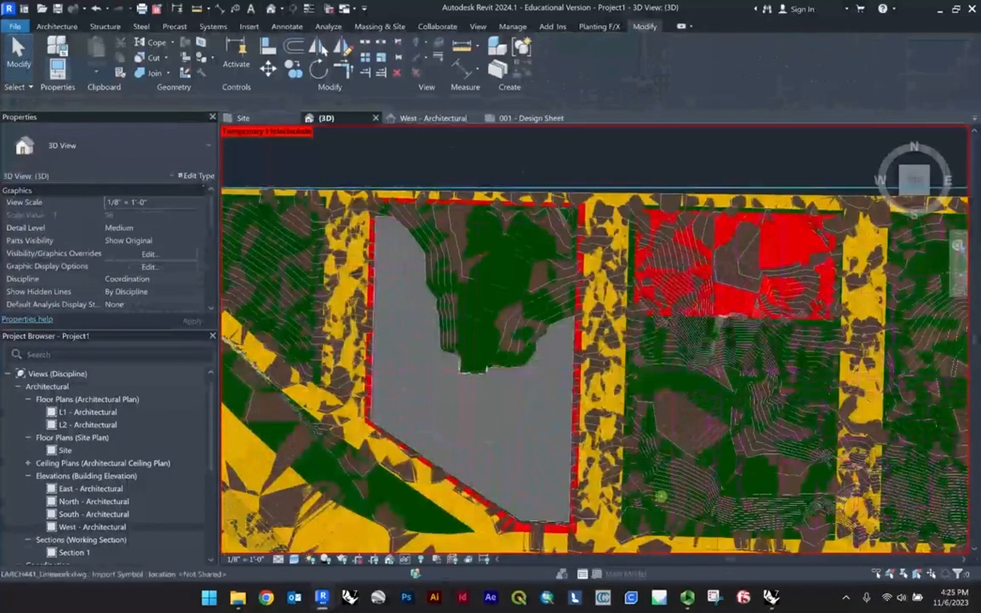
# Examine the repositioned mass in perspective for its fit on the parcel and its editable properties.
pyautogui.keyDown('shift'); pyautogui.moveTo(545, 332); pyautogui.dragTo(558, 318, button='middle'); pyautogui.keyUp('shift')
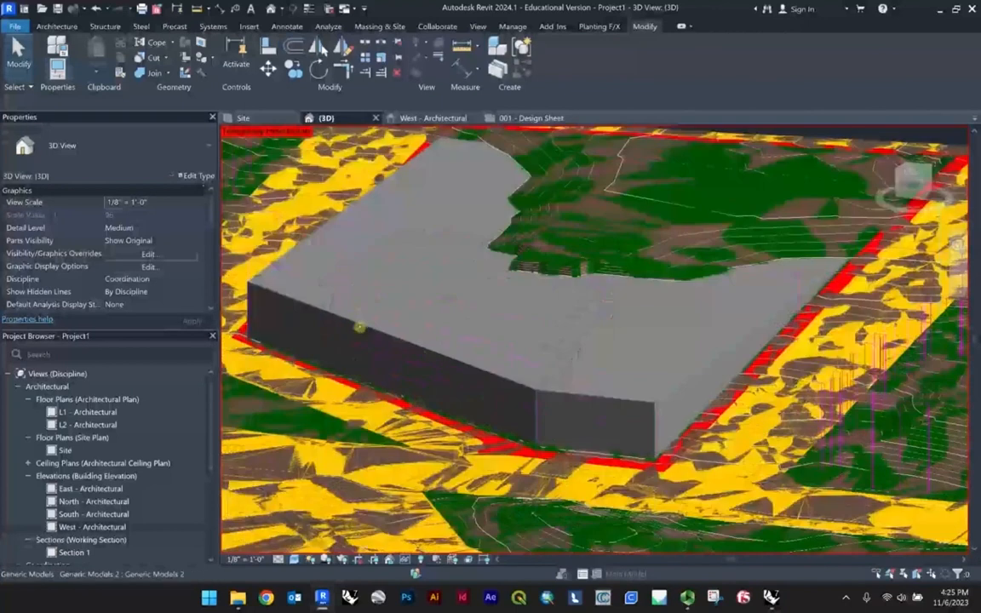
pyautogui.click(322, 291)
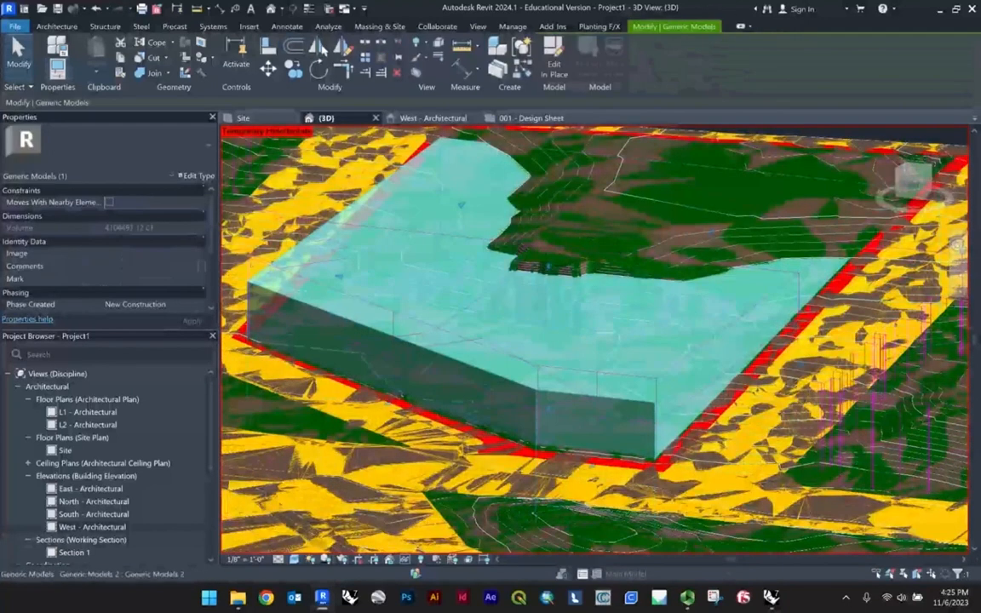
pyautogui.scroll(-2, 169, 262)
pyautogui.scroll(2, 162, 264)
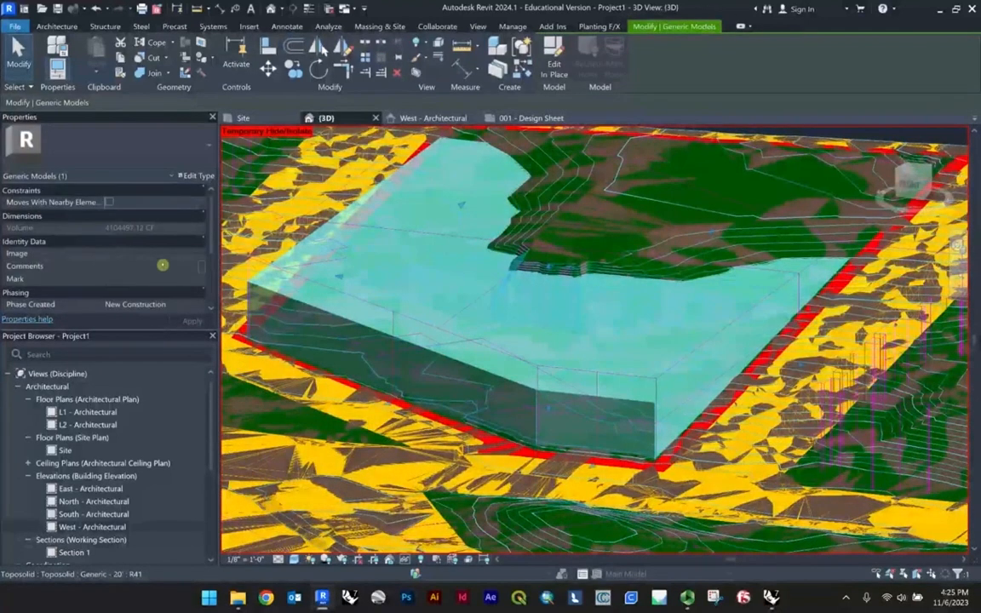
pyautogui.scroll(-6, 477, 376)
pyautogui.scroll(-1, 145, 228)
pyautogui.scroll(-1, 146, 229)
pyautogui.scroll(3, 155, 243)
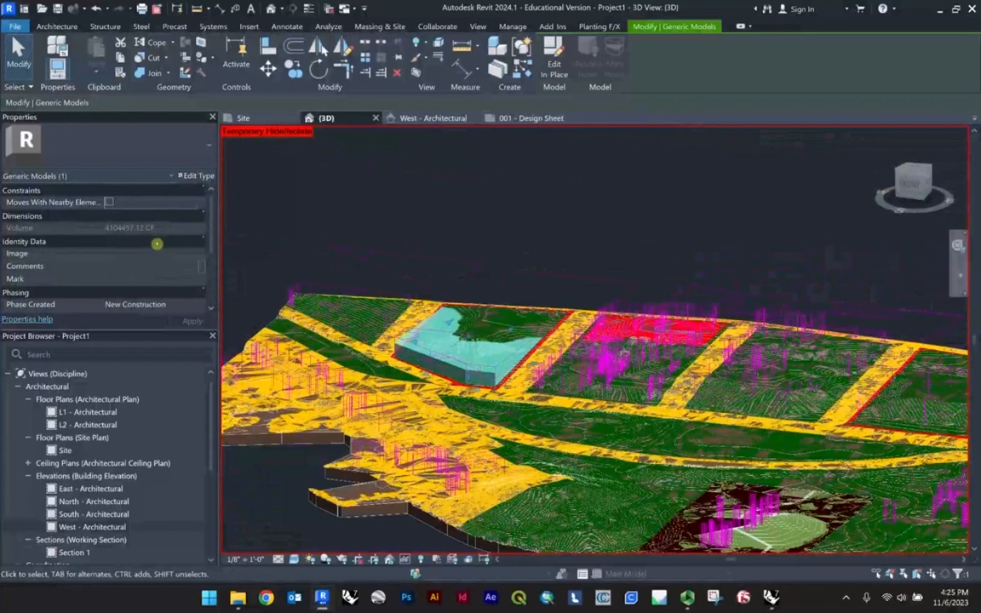
# Hide both imported drawings, LARCH441_Linework-Buildings.dwg and LARCH441_Linework.dwg, in the 3D view.
pyautogui.click(540, 276)
pyautogui.click(506, 282)
pyautogui.scroll(1, 528, 247)
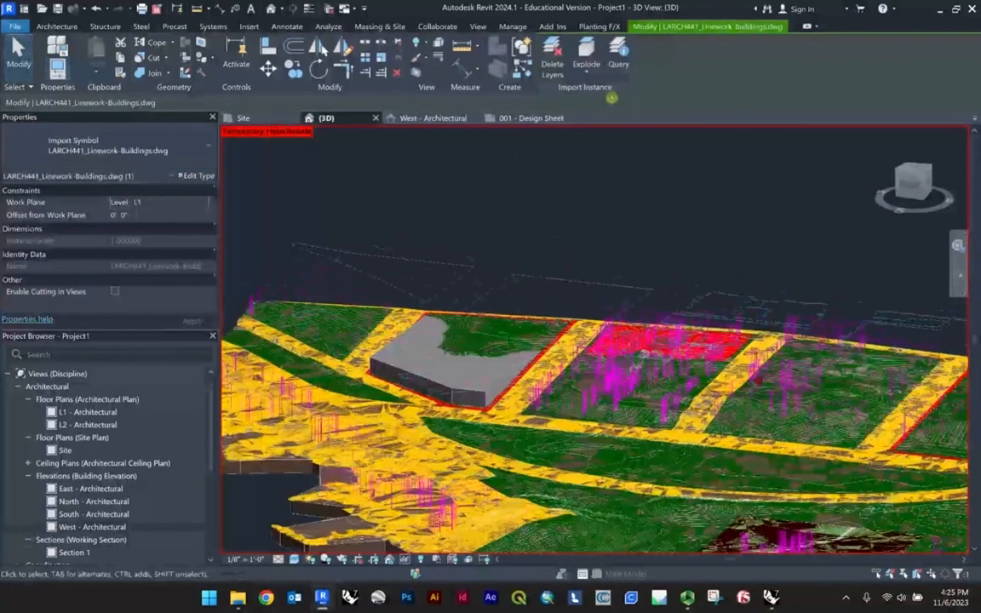
pyautogui.press('v')
pyautogui.press('v')
pyautogui.click(511, 124)
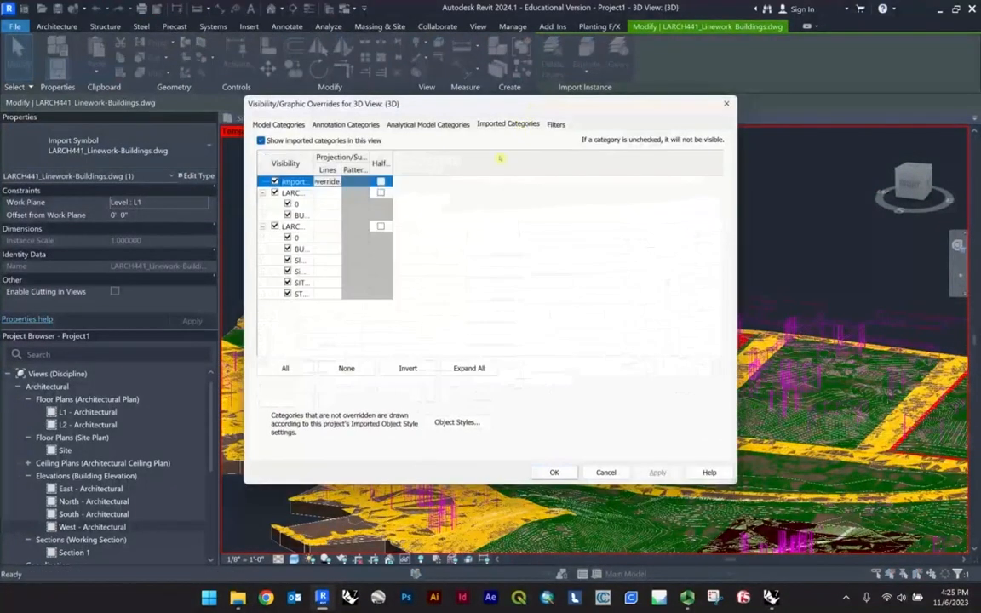
pyautogui.click(274, 192)
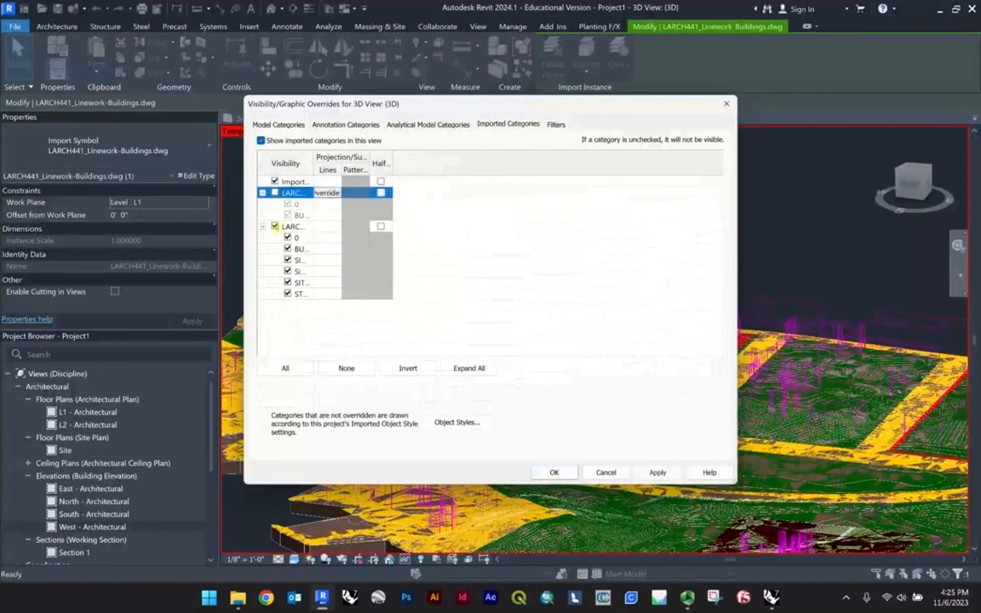
pyautogui.click(274, 226)
pyautogui.click(576, 473)
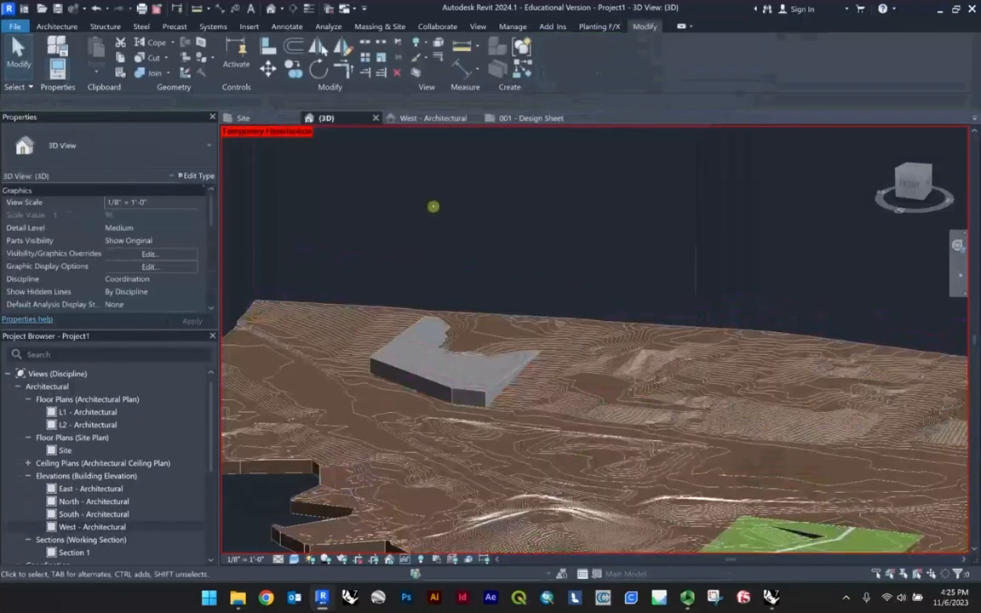
# Edit the mass in place, set its Extrusion End to 100' 0", and finish the model.
pyautogui.click(441, 350)
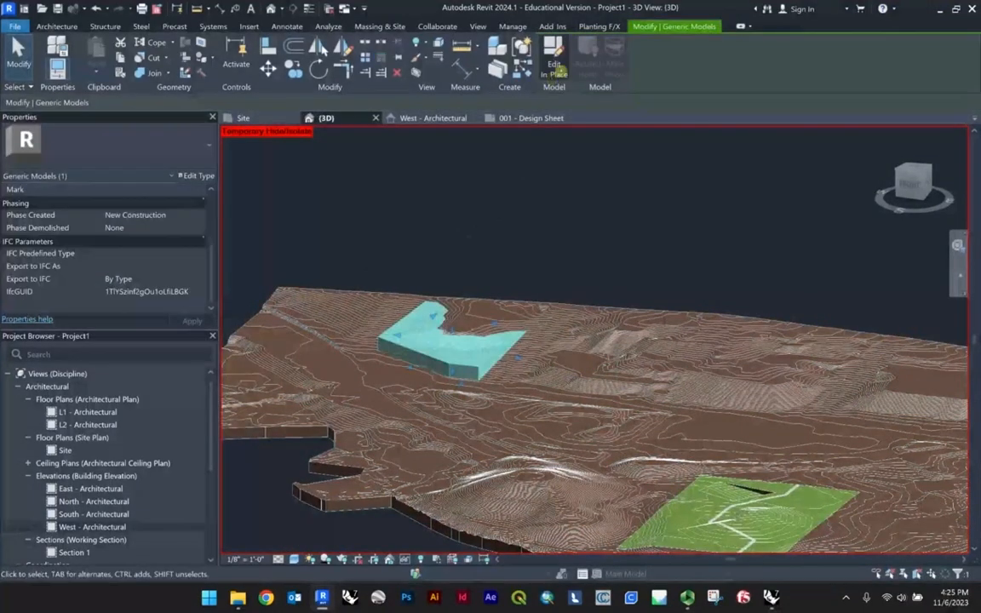
pyautogui.click(554, 66)
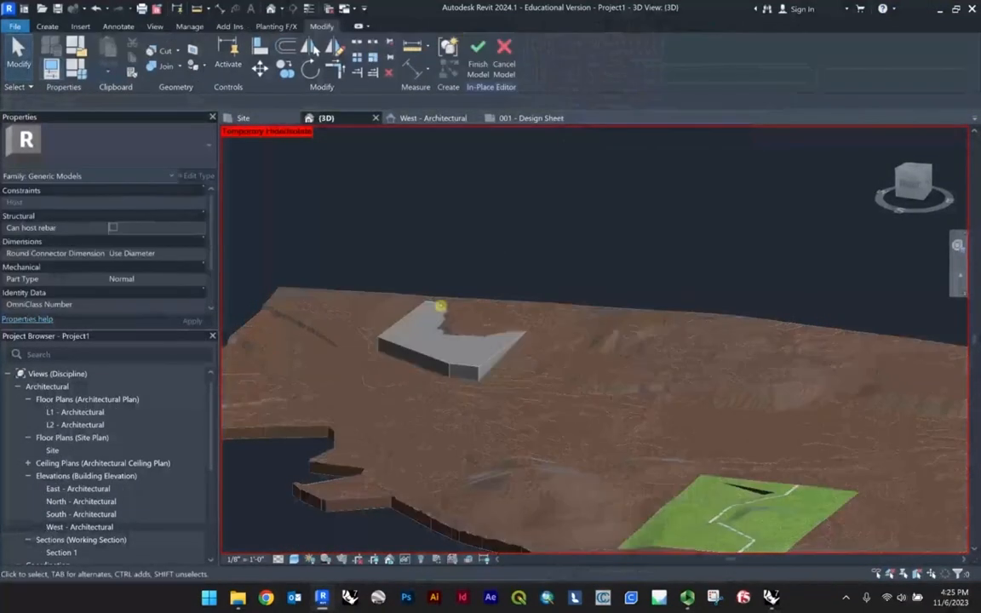
pyautogui.click(407, 344)
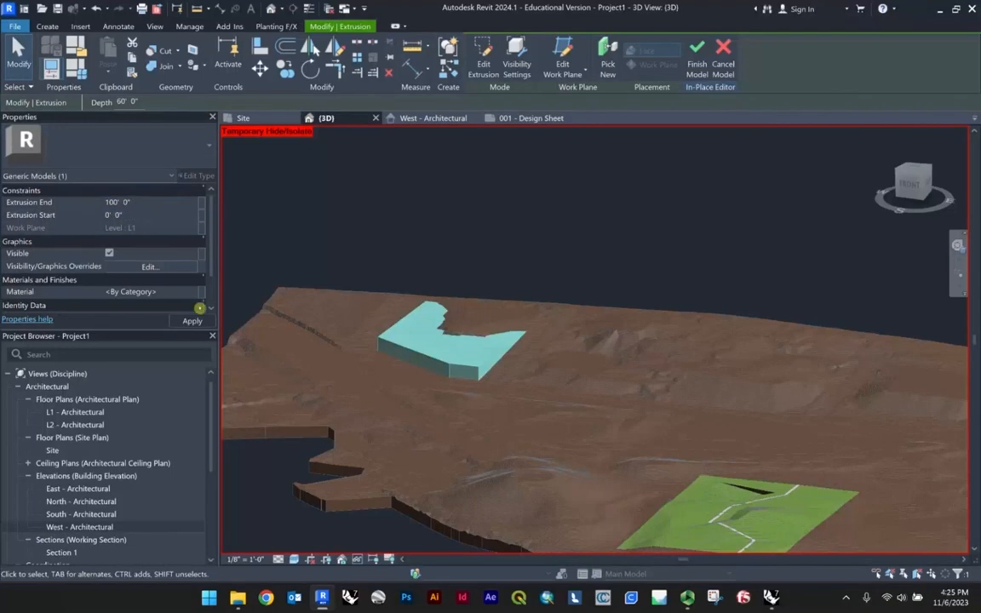
pyautogui.click(191, 321)
pyautogui.click(514, 265)
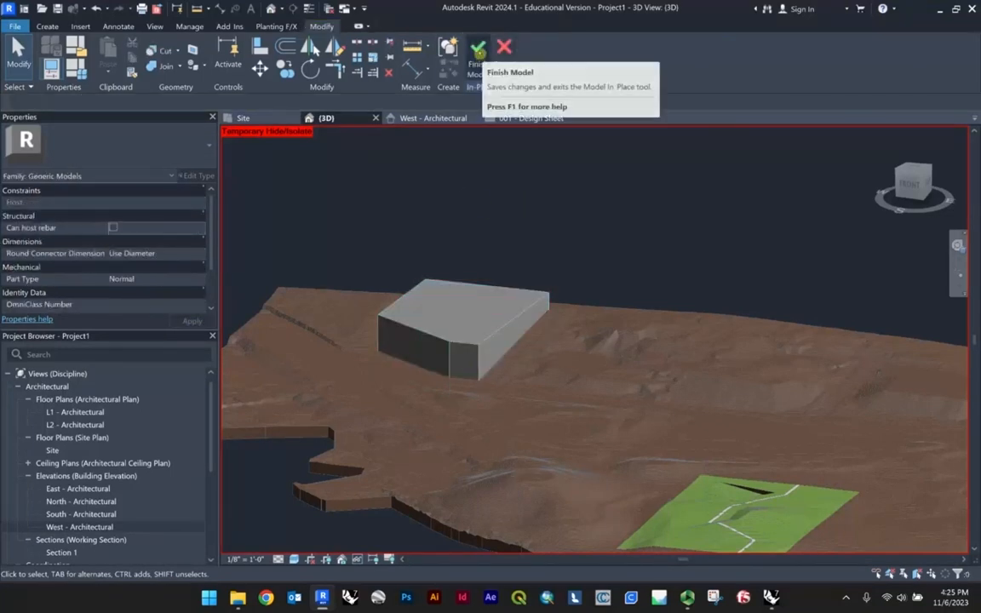
pyautogui.click(479, 58)
# Show the imported LARCH441_Linework.dwg drawing again in the 3D view to compare the mass with its surroundings.
pyautogui.press('v')
pyautogui.press('v')
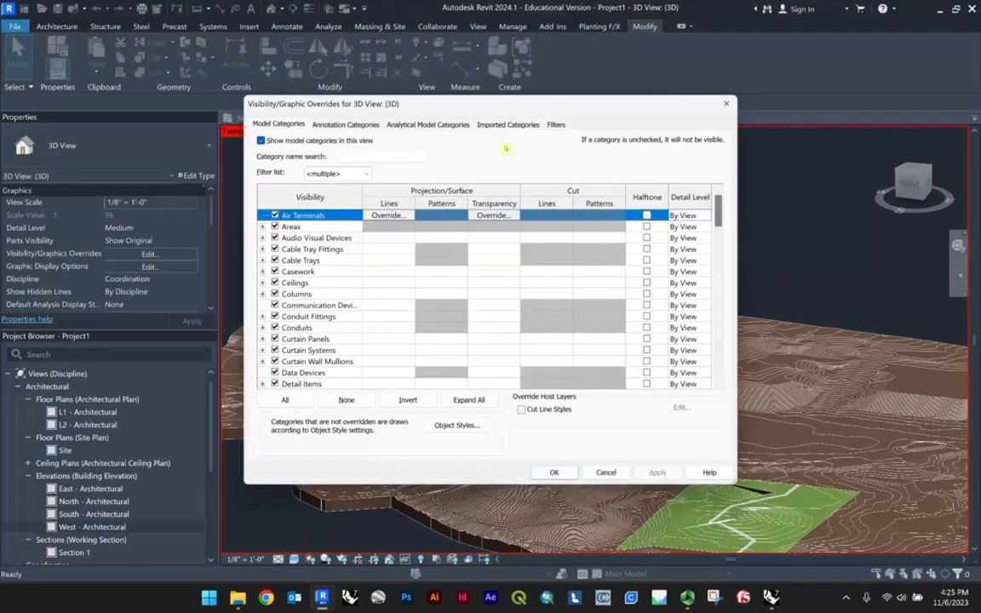
pyautogui.click(508, 124)
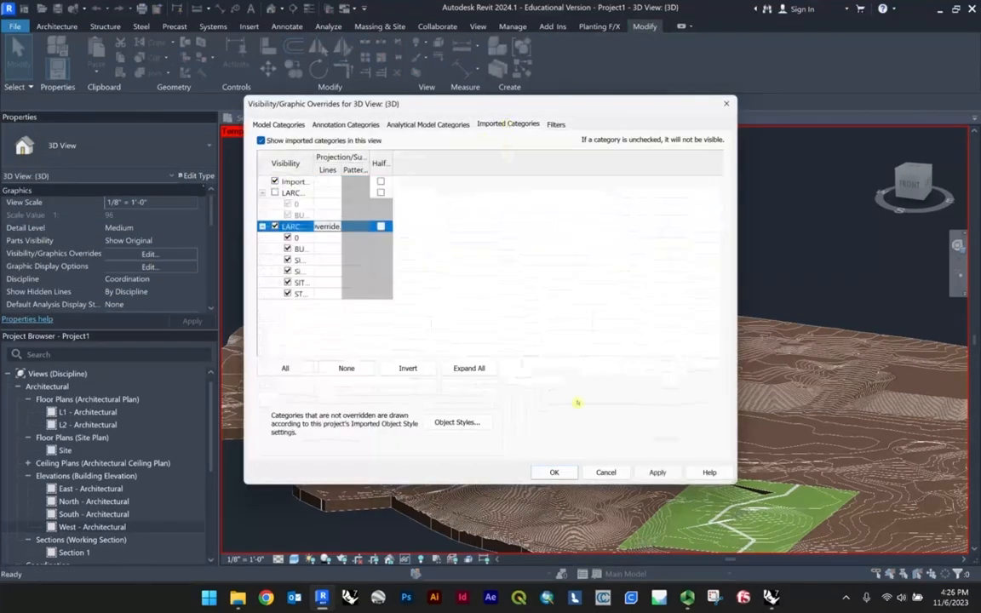
pyautogui.click(554, 473)
pyautogui.scroll(4, 447, 350)
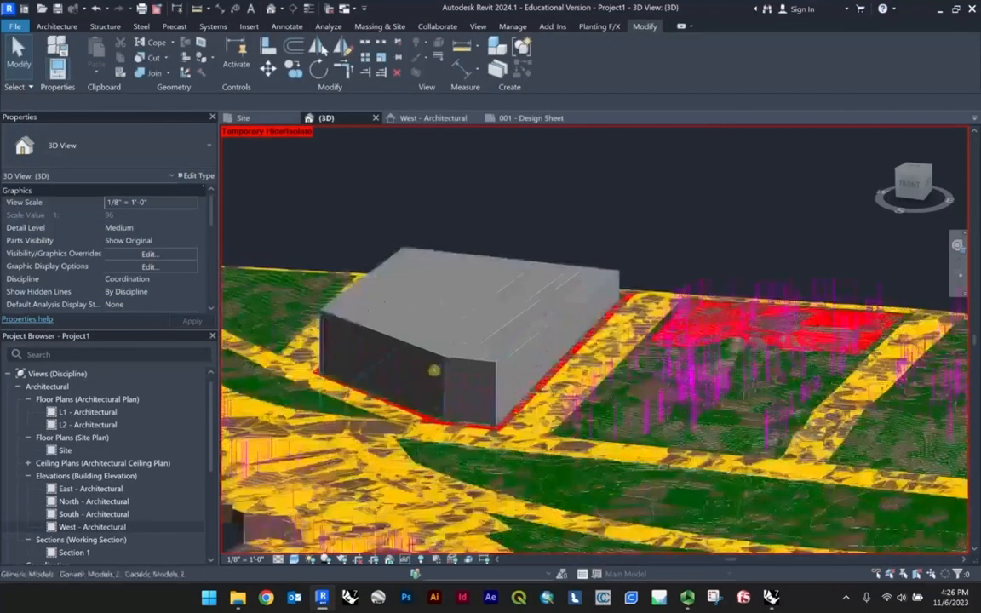
pyautogui.scroll(2, 415, 257)
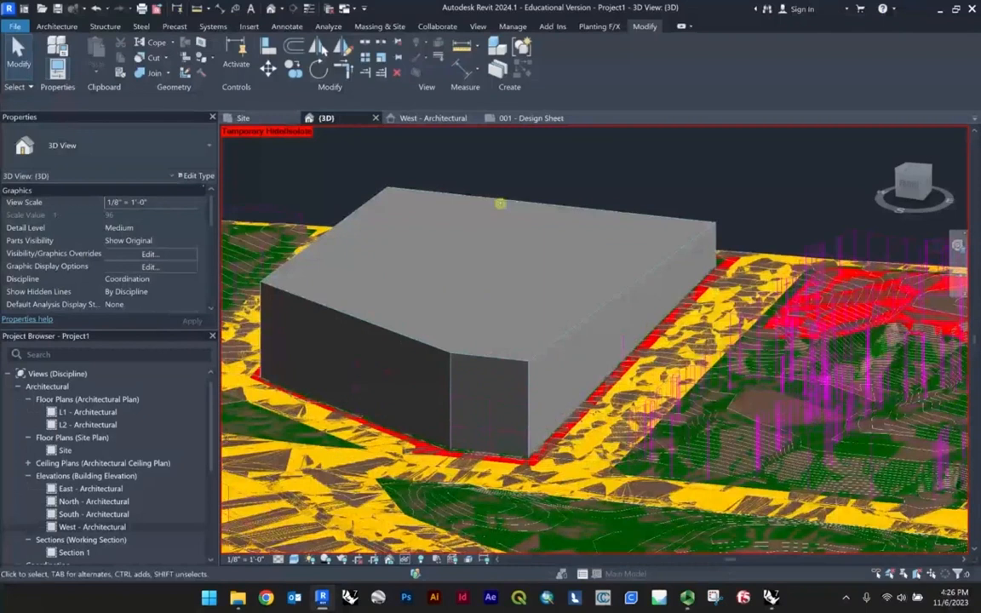
# Edit the building mass in place, set its Extrusion End to 70' 0", and finish the model.
pyautogui.click(501, 204)
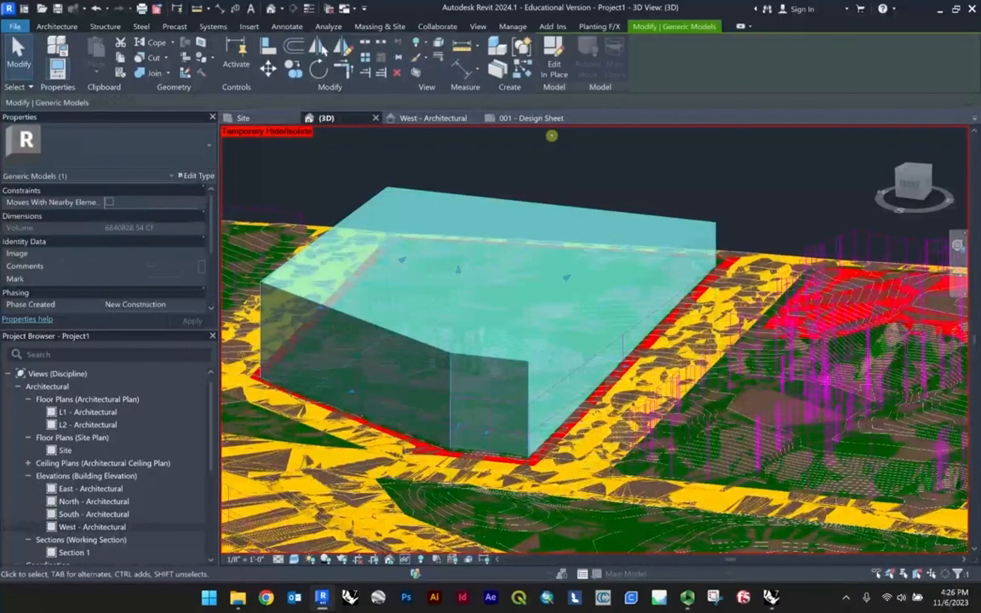
pyautogui.click(554, 58)
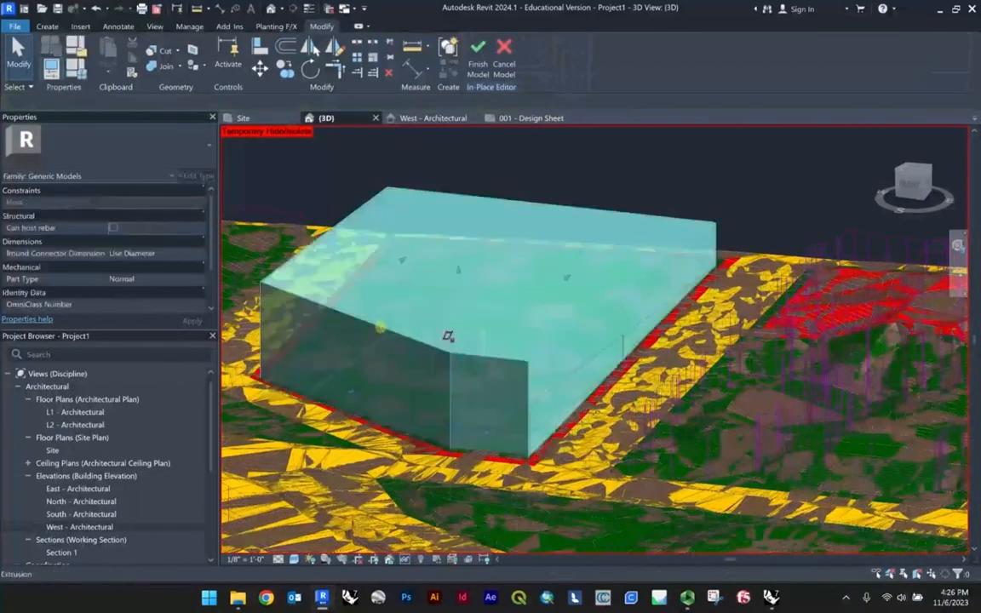
pyautogui.click(448, 335)
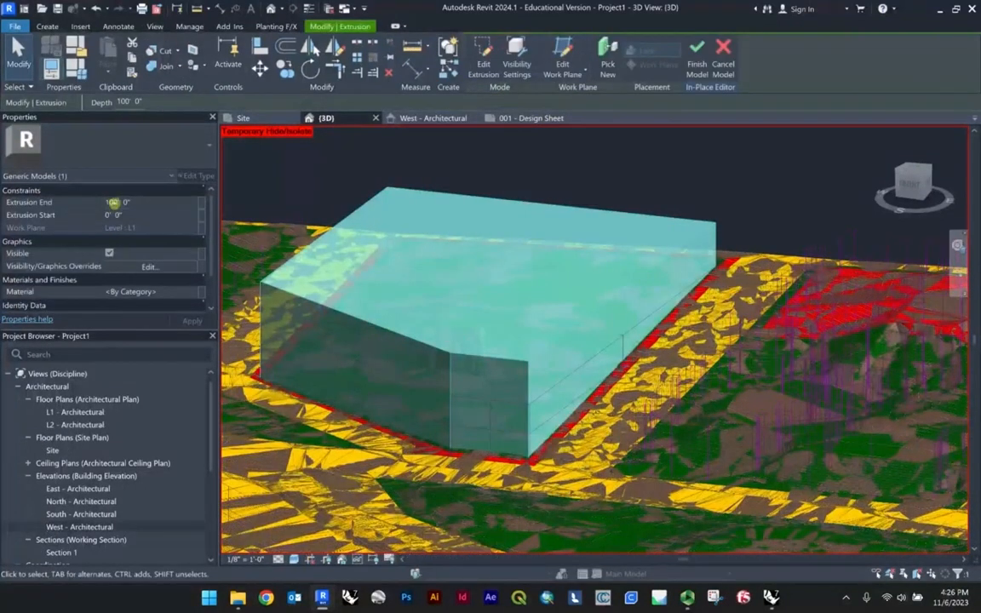
pyautogui.write('80')
pyautogui.press('Return')
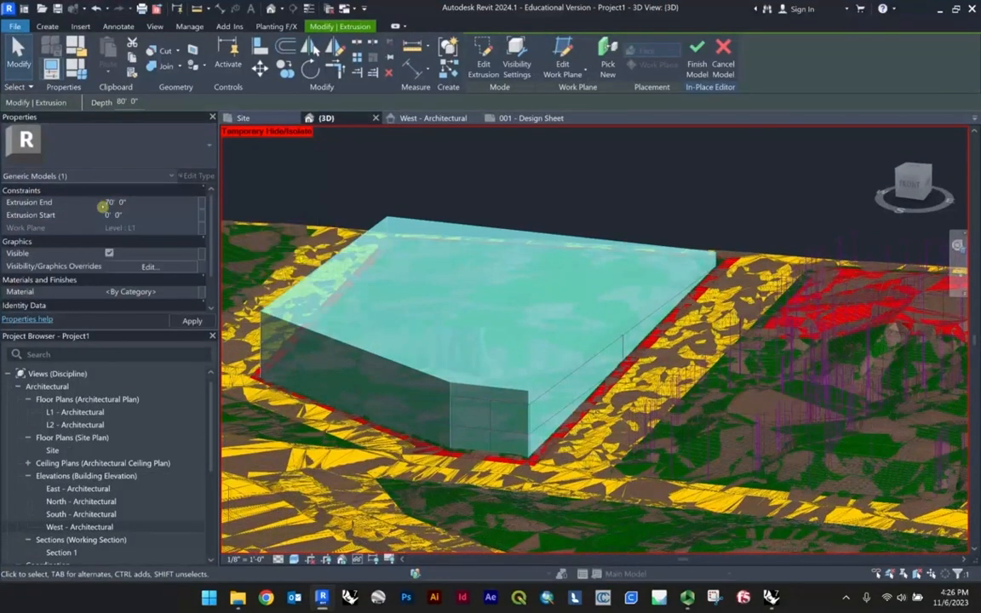
pyautogui.click(185, 320)
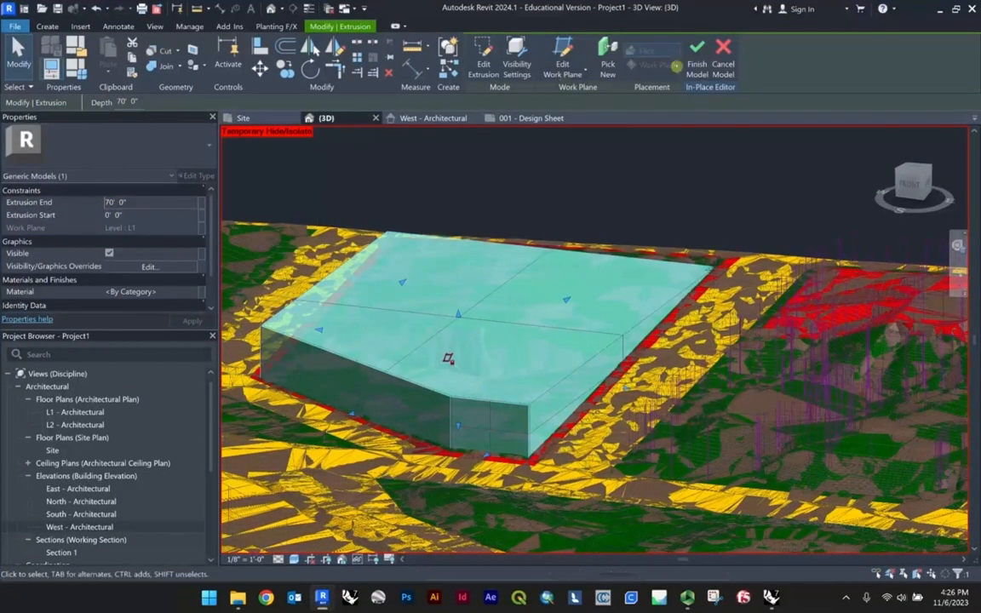
pyautogui.click(697, 56)
# Hide the imported LARCH441_Linework.dwg drawing in the 3D view.
pyautogui.scroll(-3, 507, 212)
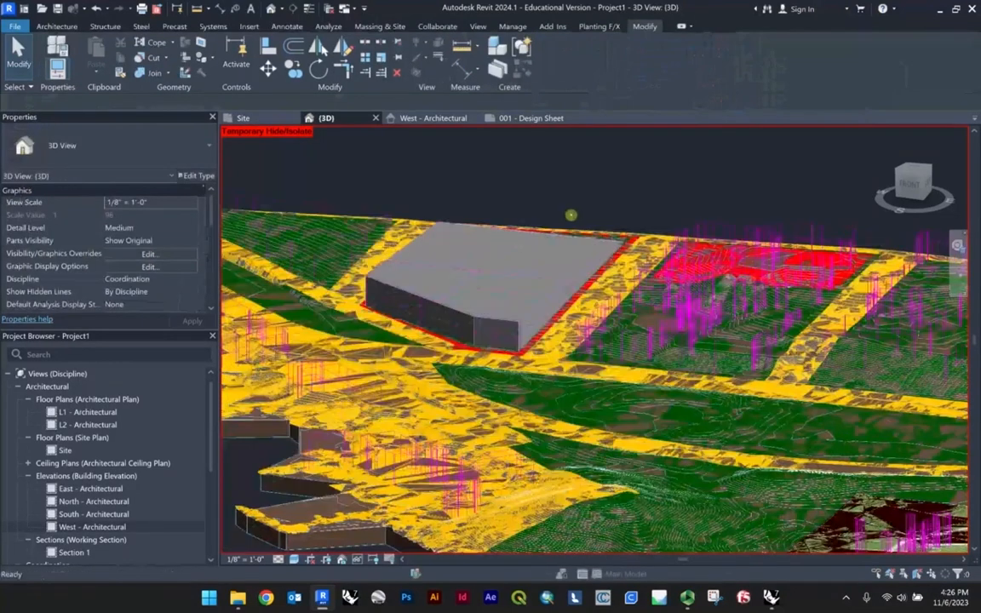
pyautogui.press('v')
pyautogui.press('v')
pyautogui.click(500, 125)
pyautogui.click(274, 227)
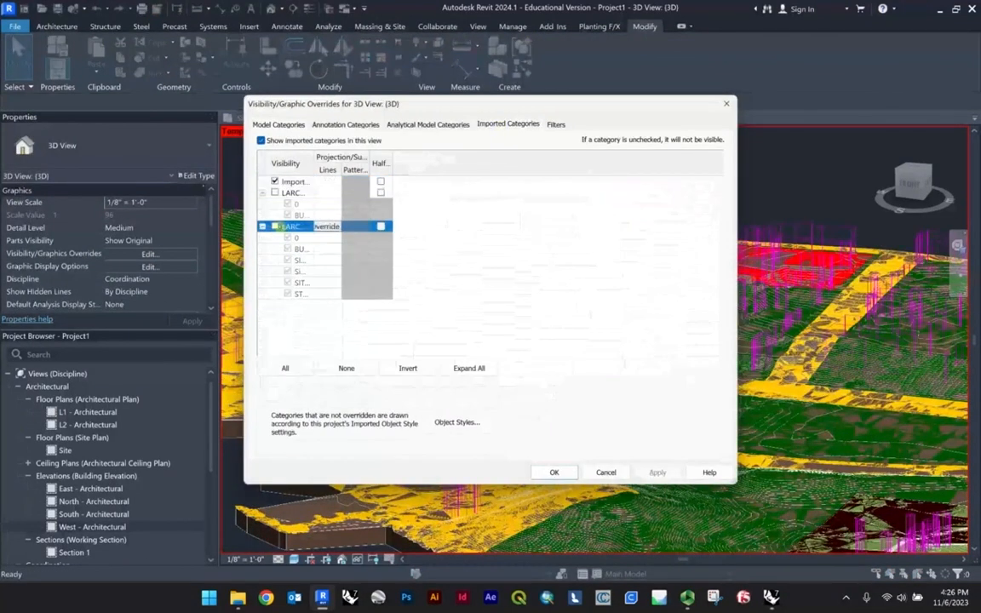
pyautogui.click(572, 470)
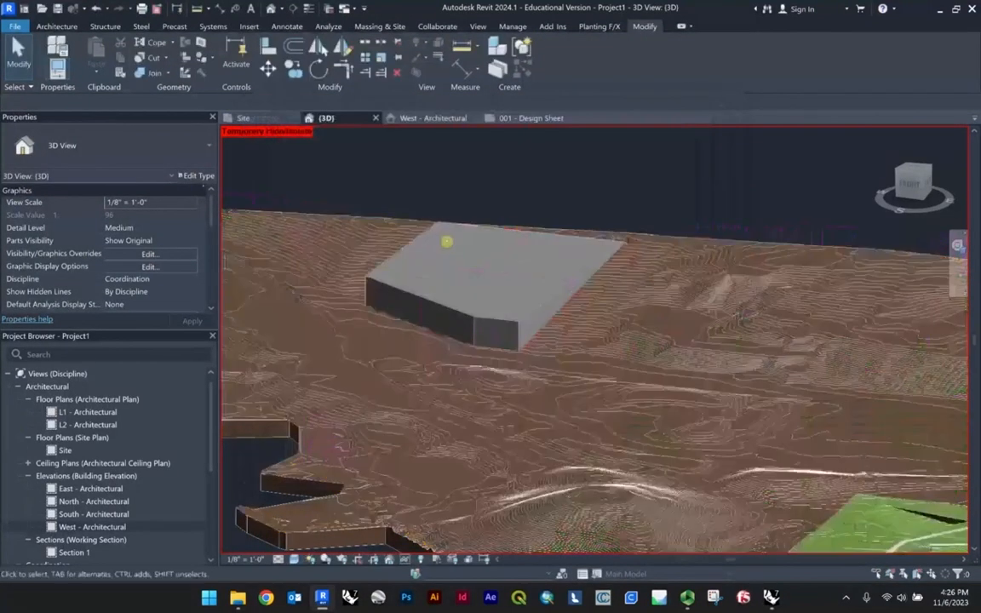
# Inspect the whole site model and check the properties of the base toposolid and the green grassland toposolid.
pyautogui.scroll(-4, 446, 242)
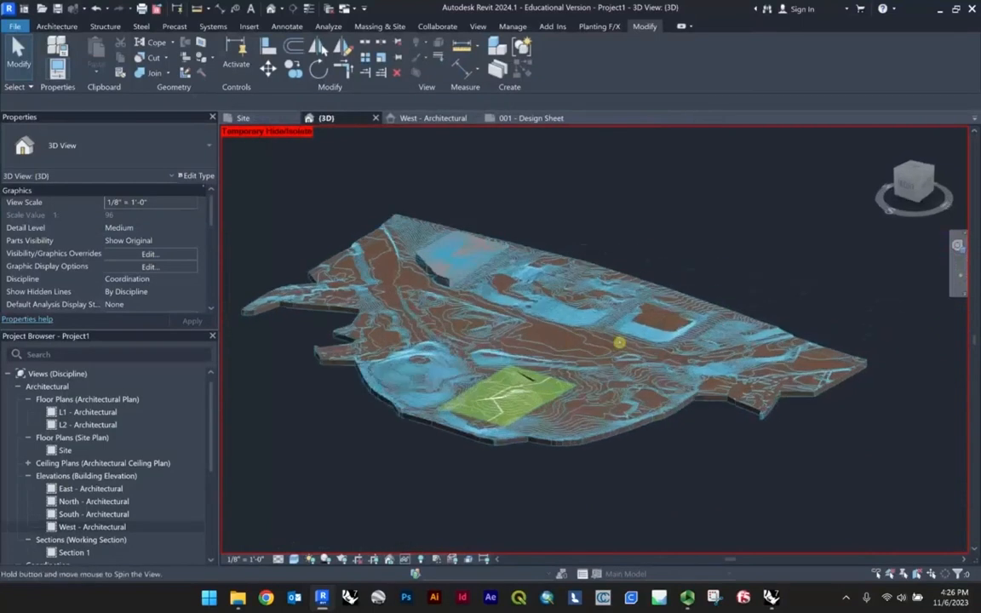
pyautogui.scroll(5, 619, 342)
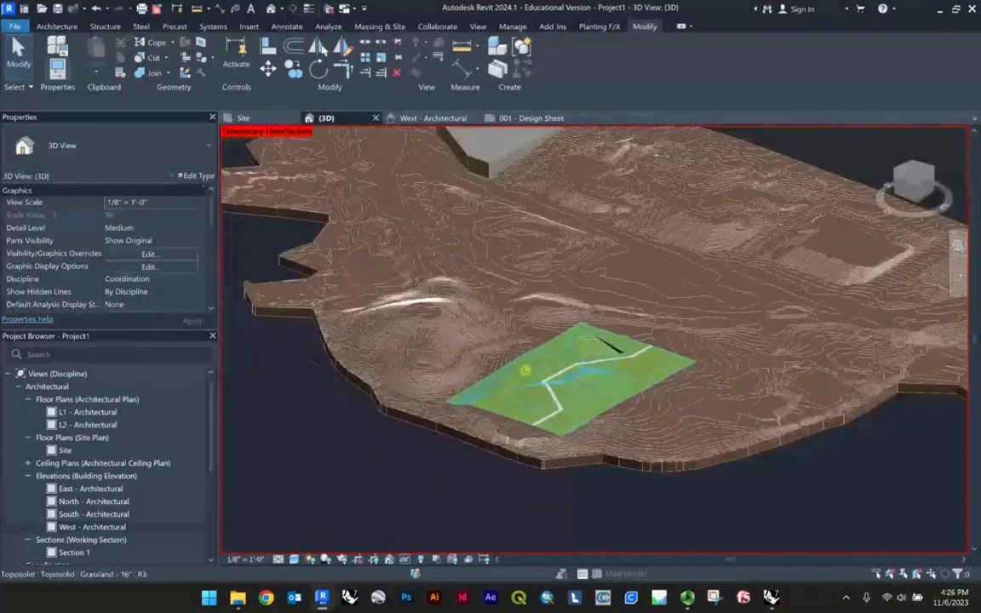
pyautogui.keyDown('shift'); pyautogui.moveTo(582, 372); pyautogui.dragTo(427, 316, button='middle'); pyautogui.keyUp('shift')
pyautogui.scroll(5, 428, 315)
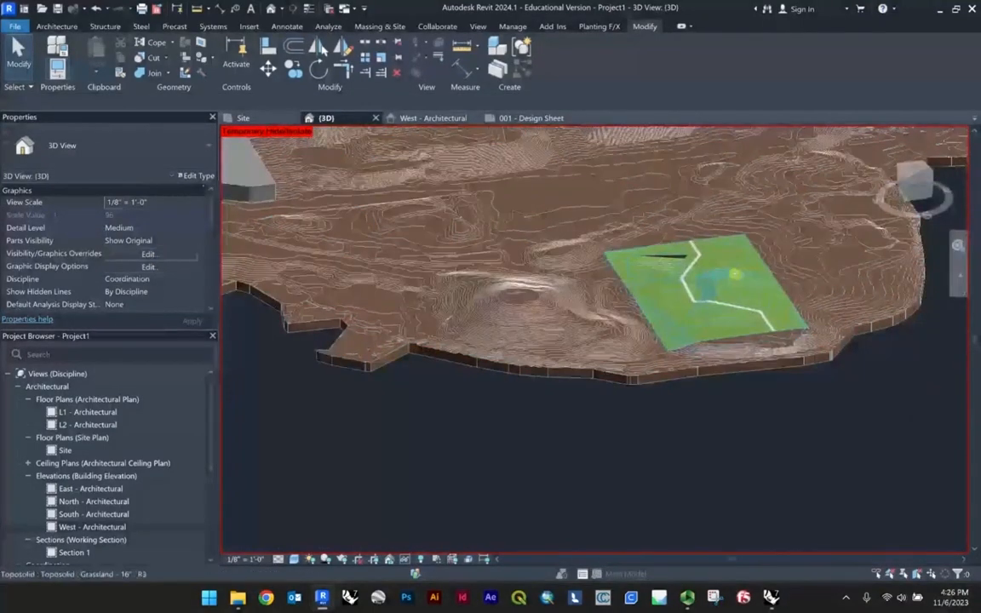
pyautogui.scroll(-2, 635, 350)
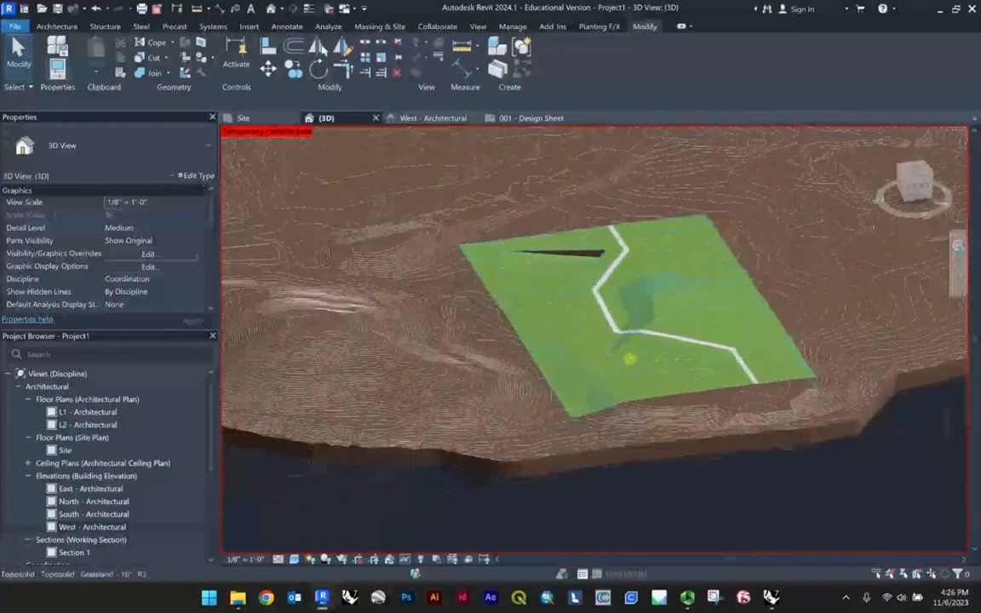
pyautogui.click(410, 388)
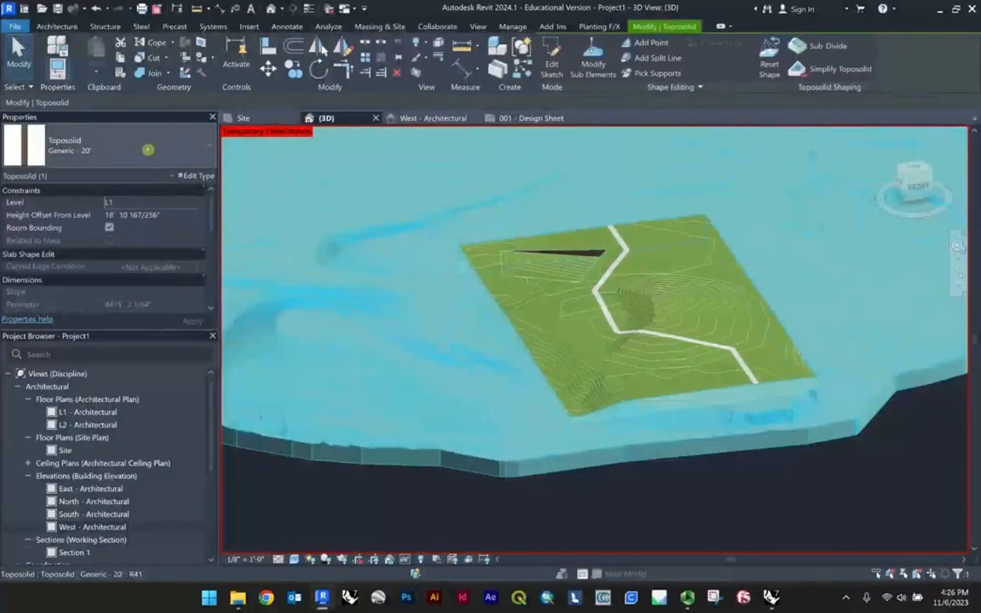
pyautogui.click(574, 350)
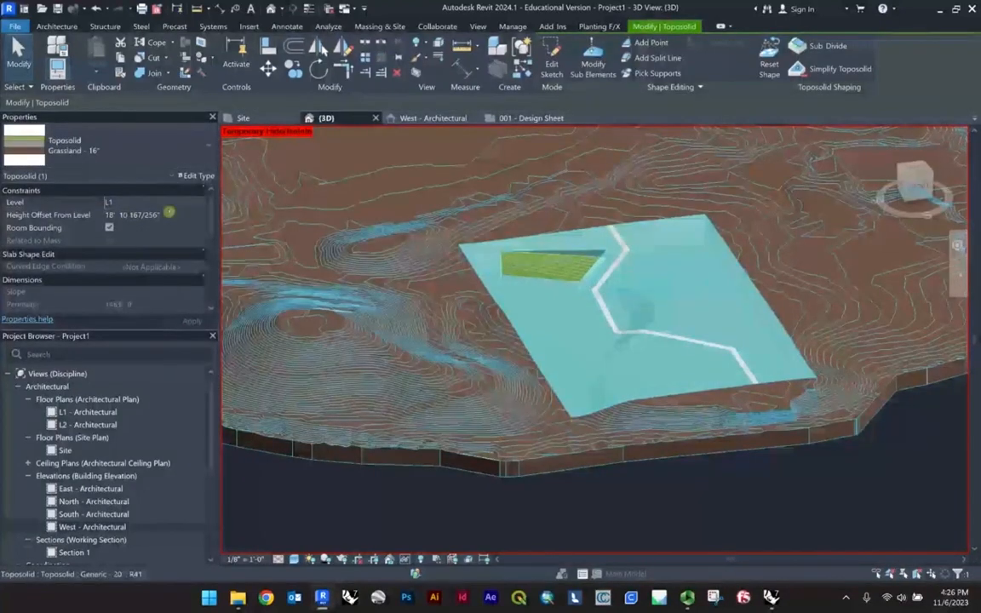
pyautogui.click(760, 533)
# Examine the grassland toposolid up close, including its sloped cut, the white path and the contours.
pyautogui.scroll(2, 648, 300)
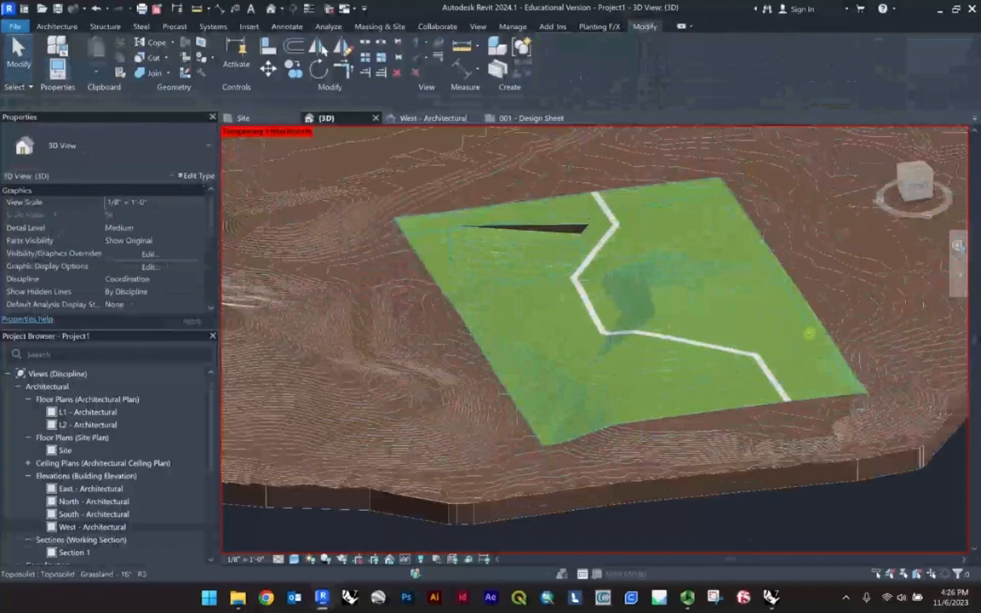
pyautogui.scroll(3, 510, 234)
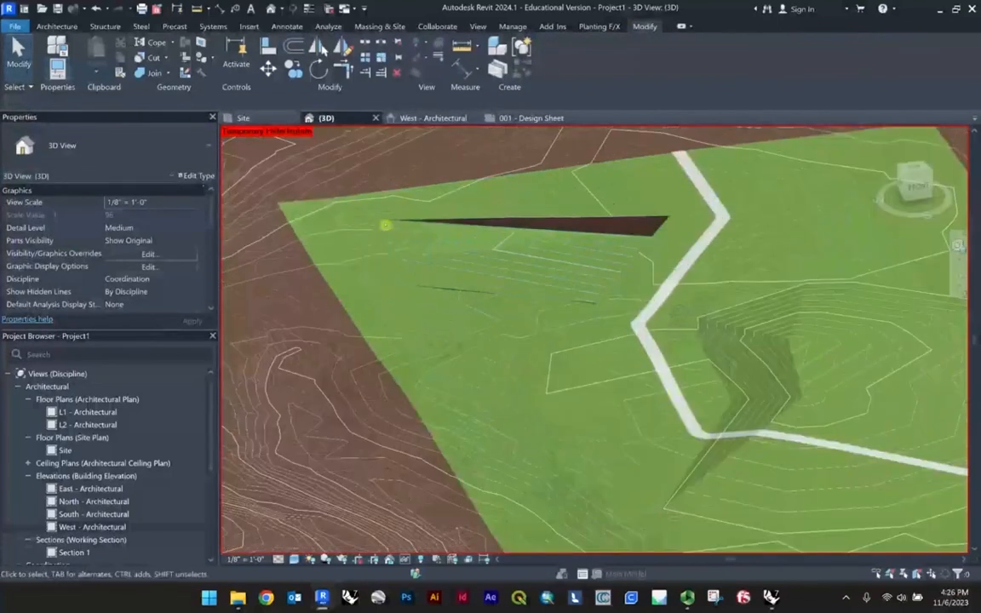
pyautogui.keyDown('shift'); pyautogui.moveTo(514, 248); pyautogui.dragTo(525, 291, button='middle'); pyautogui.keyUp('shift')
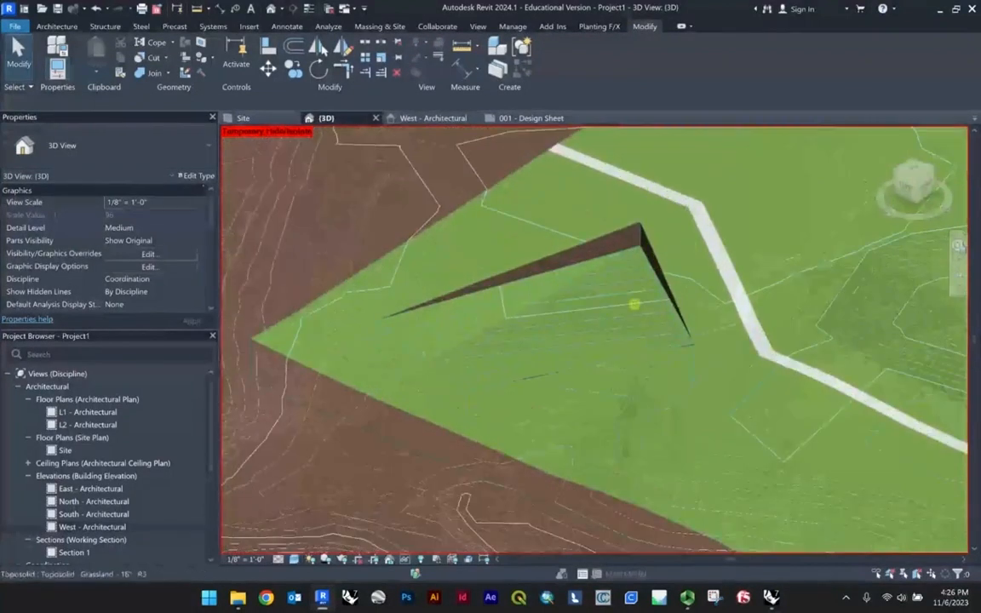
pyautogui.scroll(-2, 635, 304)
pyautogui.moveTo(646, 338); pyautogui.dragTo(471, 301, button='middle')
pyautogui.scroll(4, 818, 335)
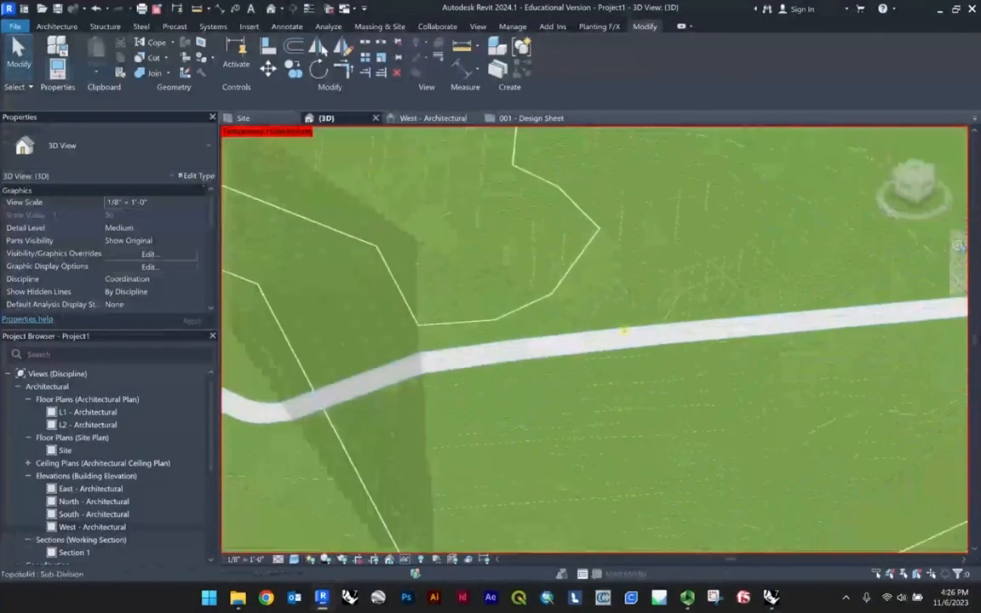
pyautogui.scroll(-5, 630, 324)
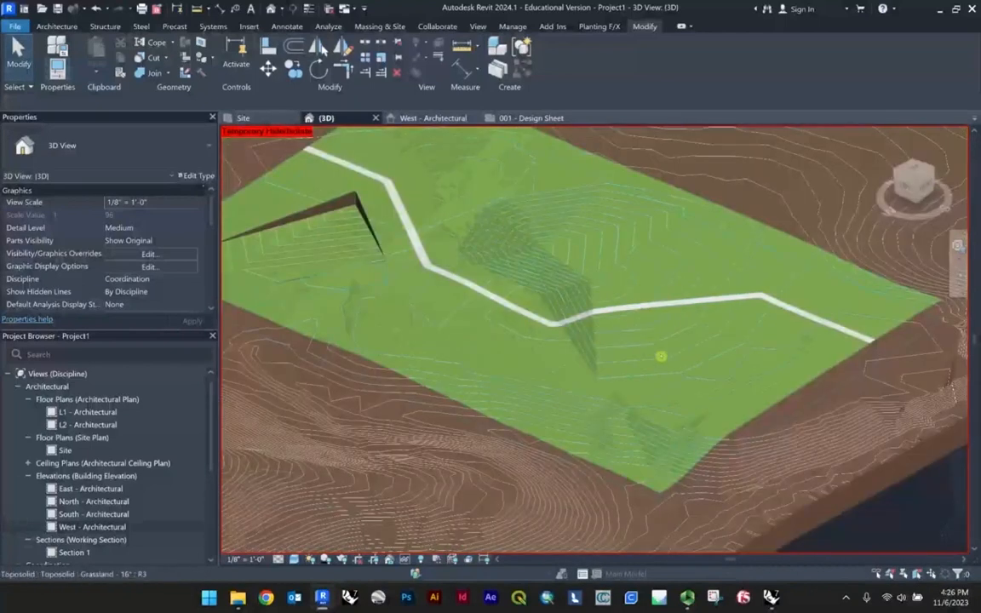
pyautogui.keyDown('shift'); pyautogui.moveTo(660, 356); pyautogui.dragTo(564, 320, button='middle'); pyautogui.keyUp('shift')
# Review the overall terrain with the building mass and grassland area from several angles.
pyautogui.scroll(-5, 637, 282)
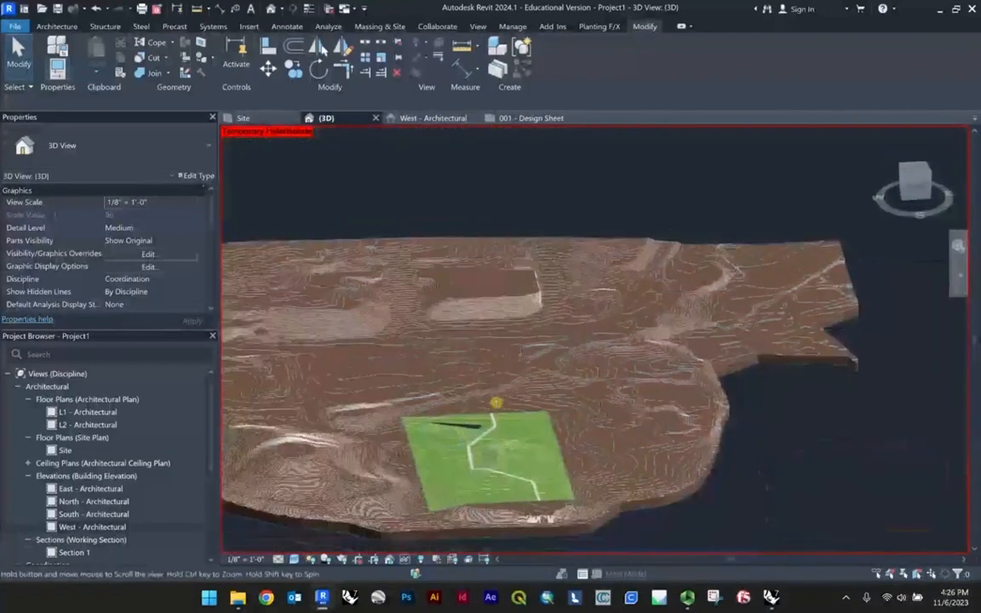
pyautogui.scroll(8, 595, 324)
pyautogui.scroll(-5, 711, 312)
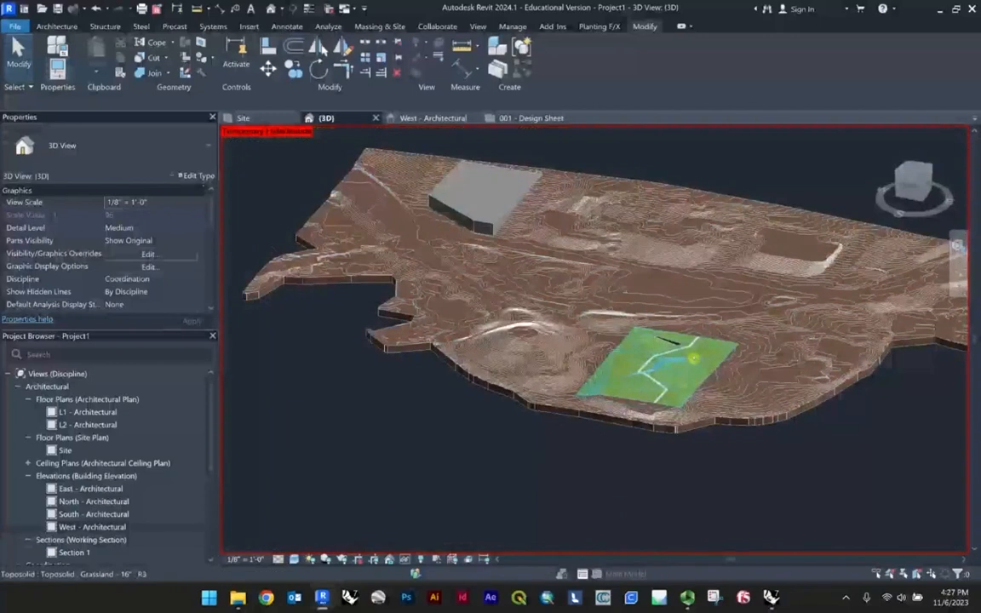
pyautogui.keyDown('shift'); pyautogui.moveTo(690, 383); pyautogui.dragTo(649, 368, button='middle'); pyautogui.keyUp('shift')
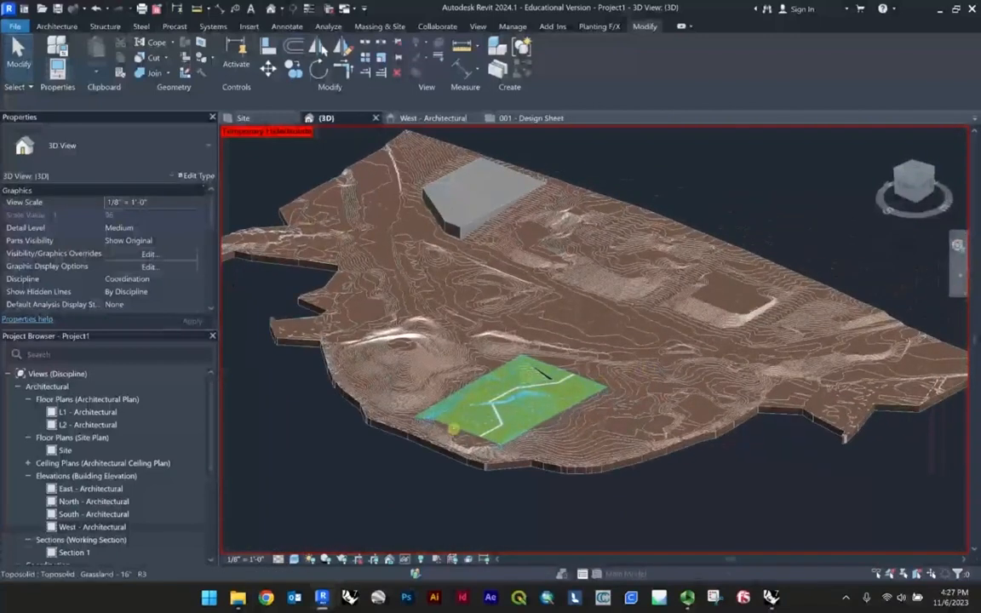
pyautogui.scroll(5, 397, 383)
pyautogui.moveTo(445, 419)
pyautogui.keyDown('shift'); pyautogui.mouseDown(button='middle')
pyautogui.moveTo(526, 335)
pyautogui.moveTo(391, 488)
pyautogui.mouseUp(button='middle'); pyautogui.keyUp('shift')
pyautogui.scroll(-4, 89, 459)
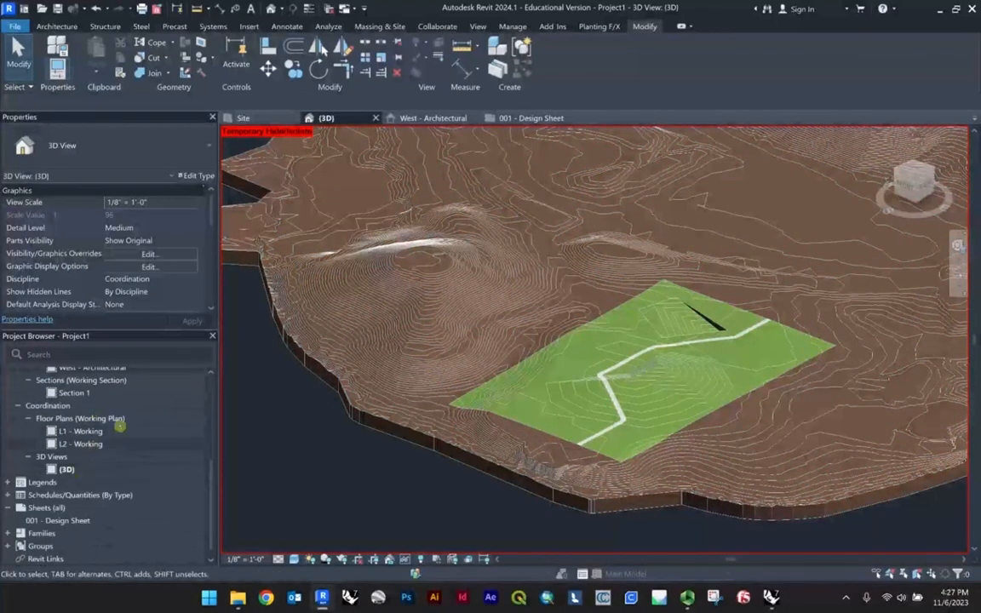
# Open the 001 - Design Sheet and examine its title block and empty drawing area.
pyautogui.doubleClick(54, 520)
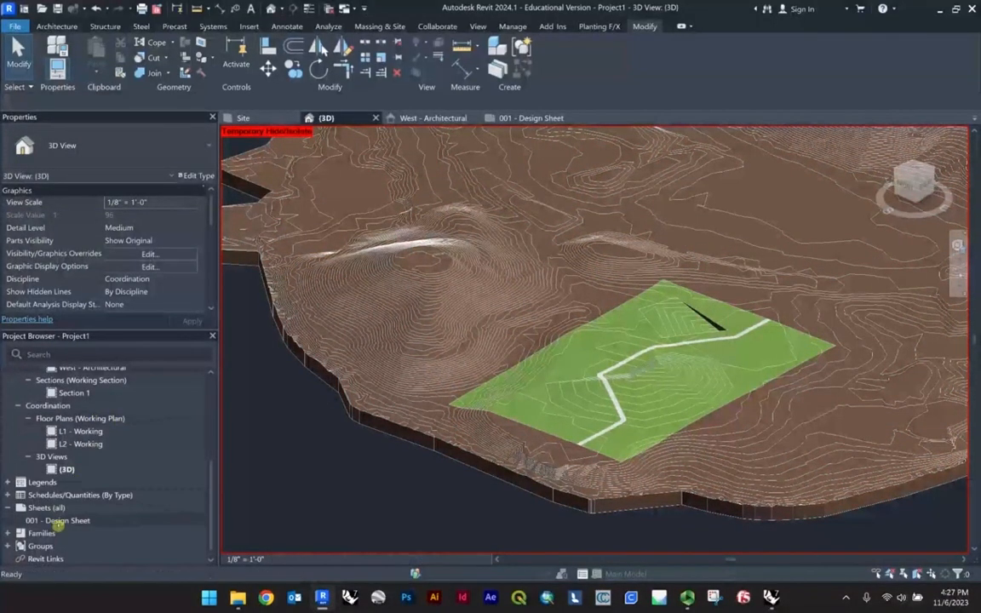
pyautogui.scroll(3, 796, 499)
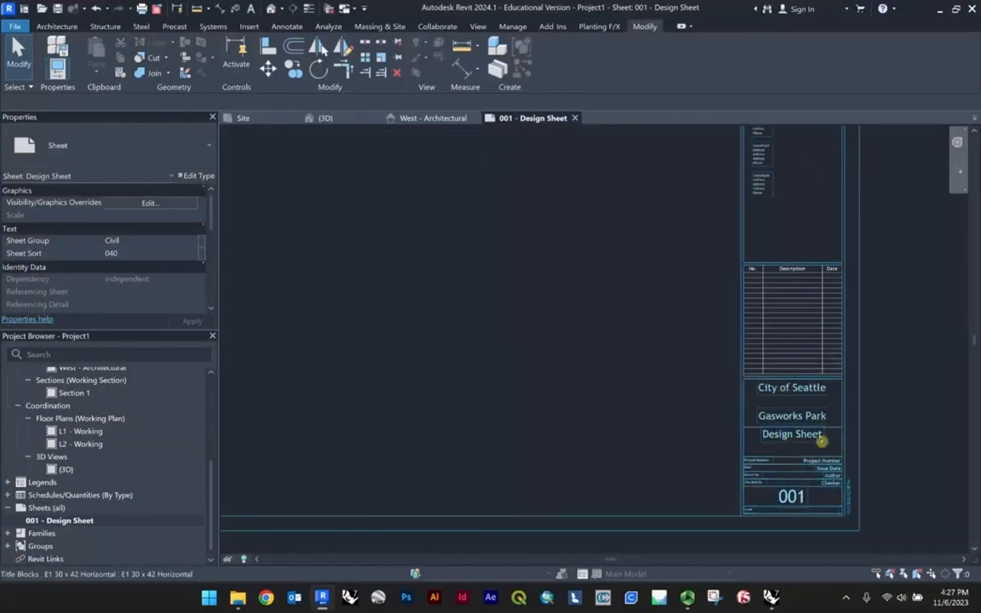
pyautogui.scroll(-5, 642, 455)
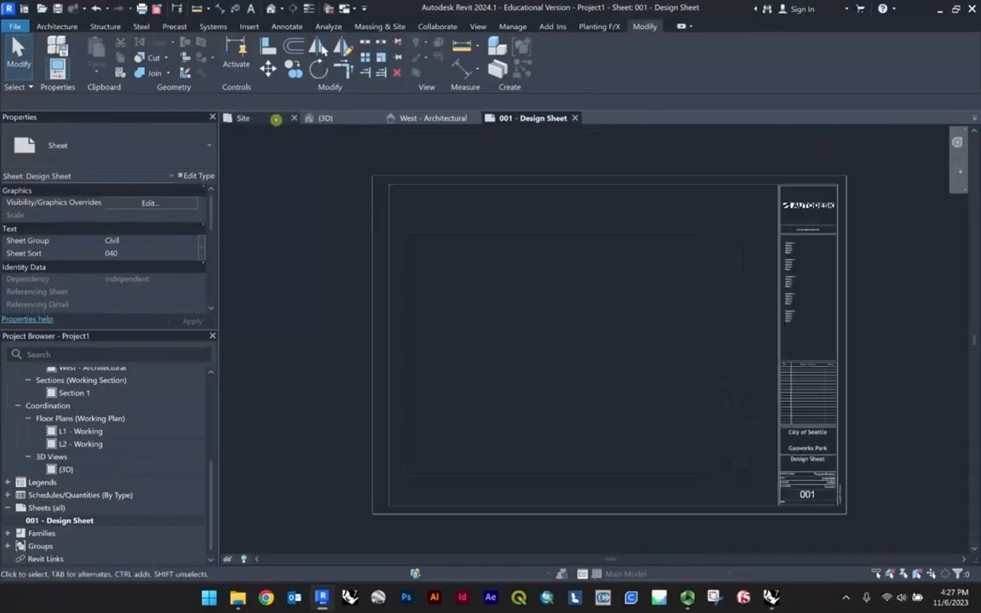
# Compare the Site floor plan with the 3D view of the site, ending in the Site plan.
pyautogui.hotkey('ctrl', 'Tab')
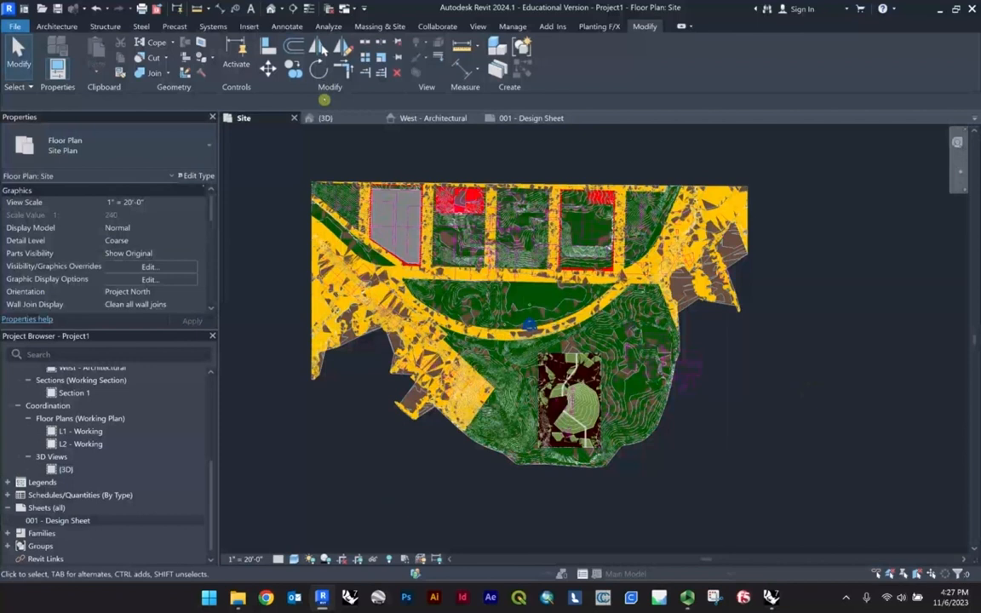
pyautogui.click(338, 117)
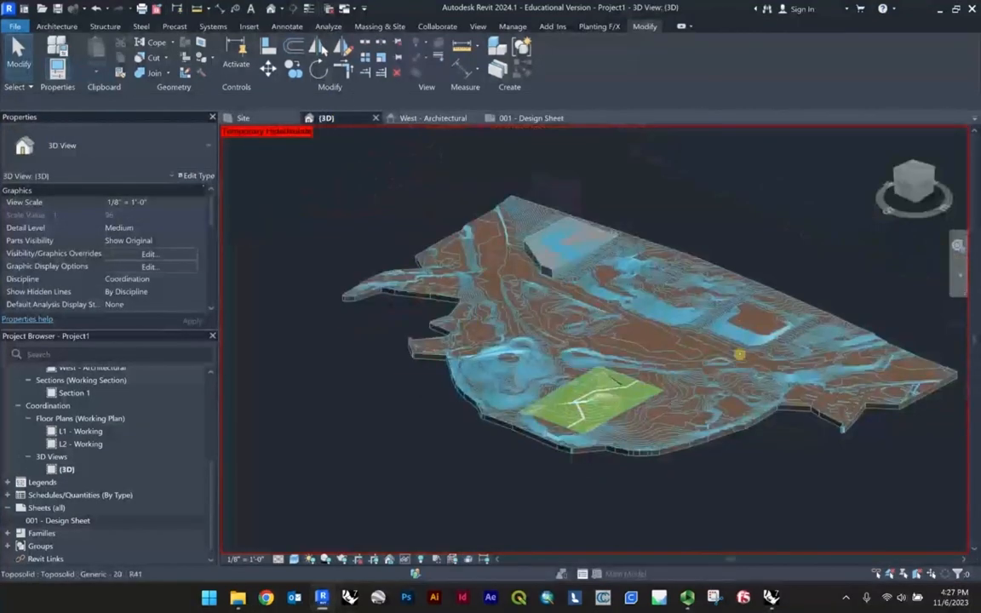
pyautogui.scroll(2, 740, 355)
pyautogui.moveTo(739, 354); pyautogui.dragTo(708, 346, button='middle')
pyautogui.scroll(-1, 700, 347)
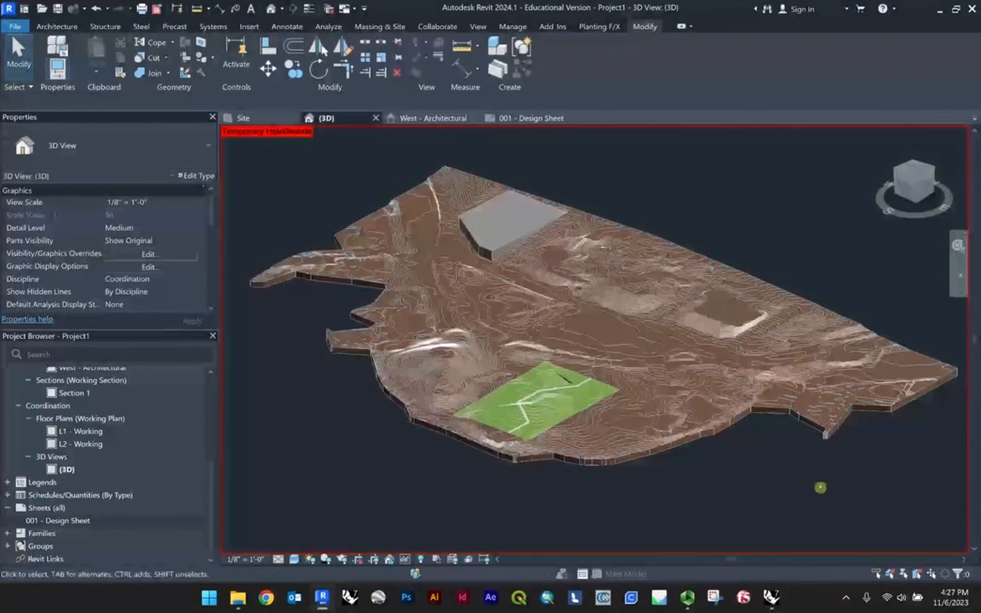
pyautogui.moveTo(716, 445); pyautogui.dragTo(657, 451, button='middle')
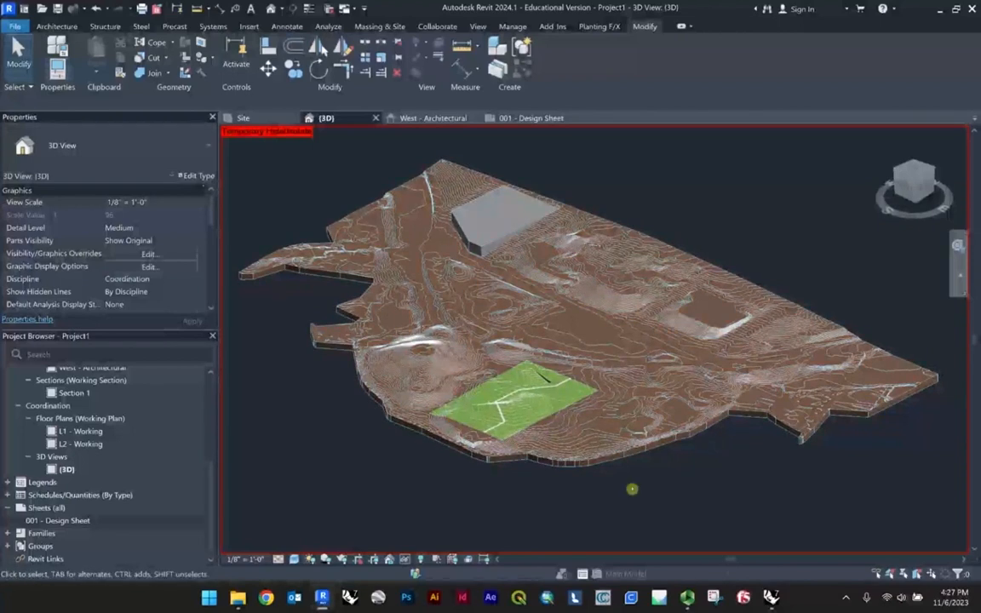
pyautogui.click(265, 120)
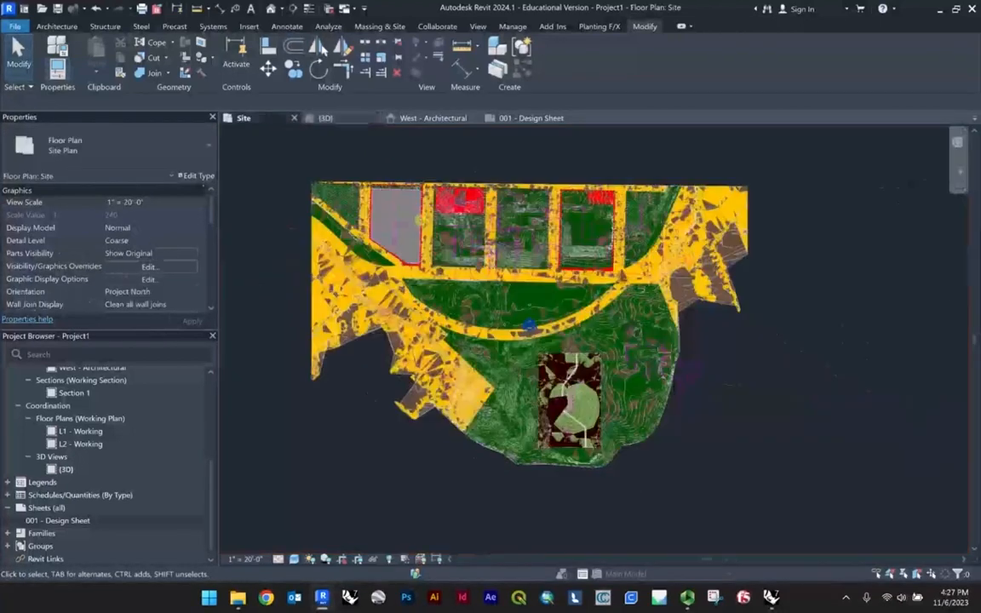
# Turn off the visibility of both imported LARCH441 linework DWGs in the Site plan through Visibility/Graphic Overrides.
pyautogui.click(699, 361)
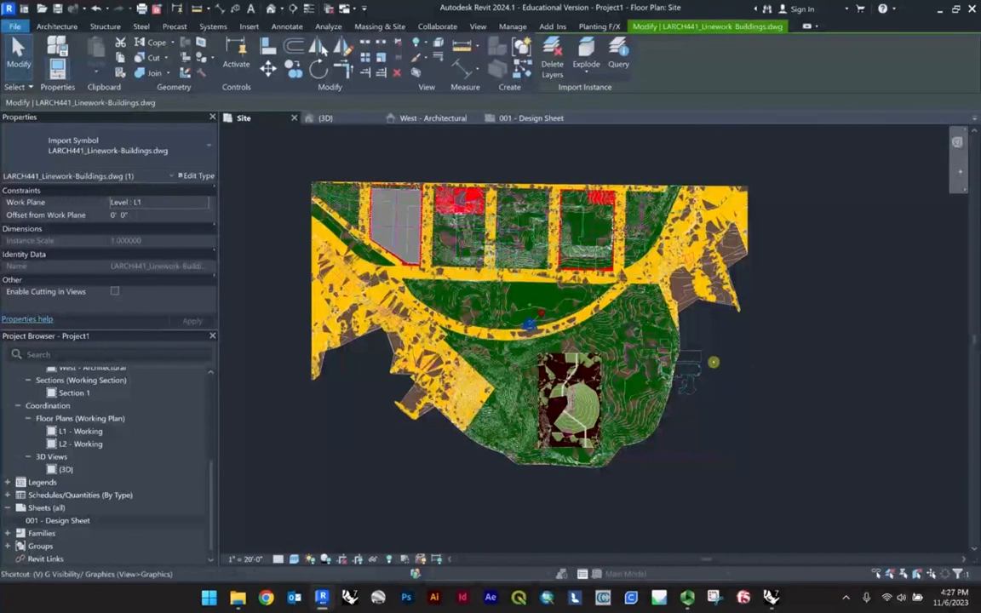
pyautogui.press('g')
pyautogui.click(503, 124)
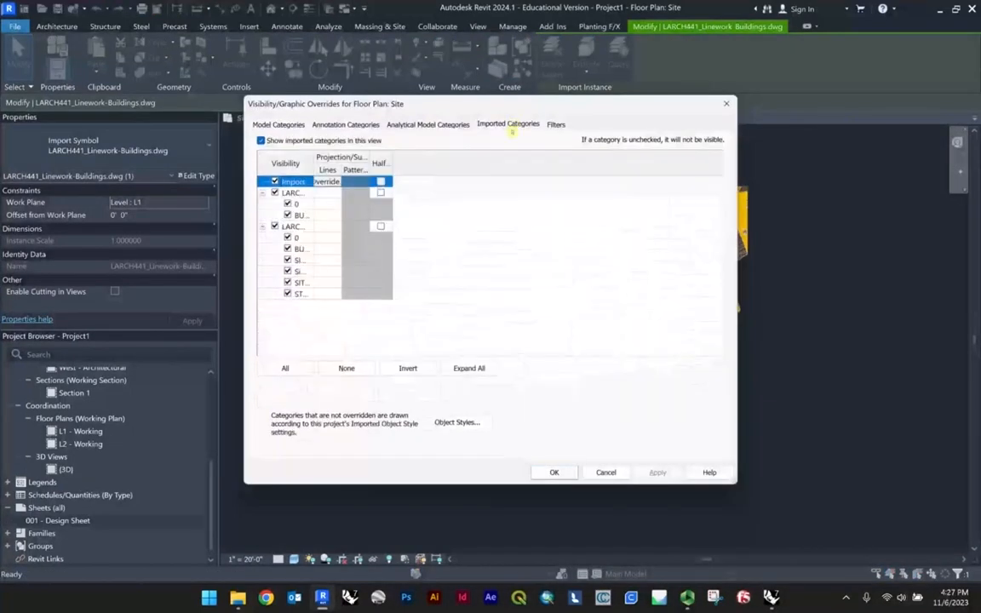
pyautogui.click(275, 192)
pyautogui.click(274, 226)
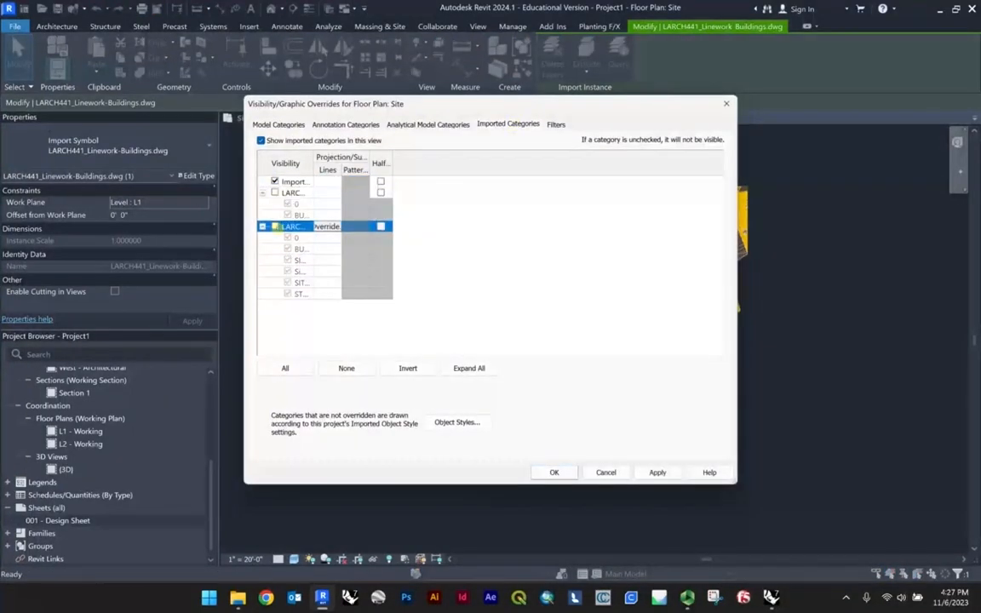
pyautogui.click(600, 471)
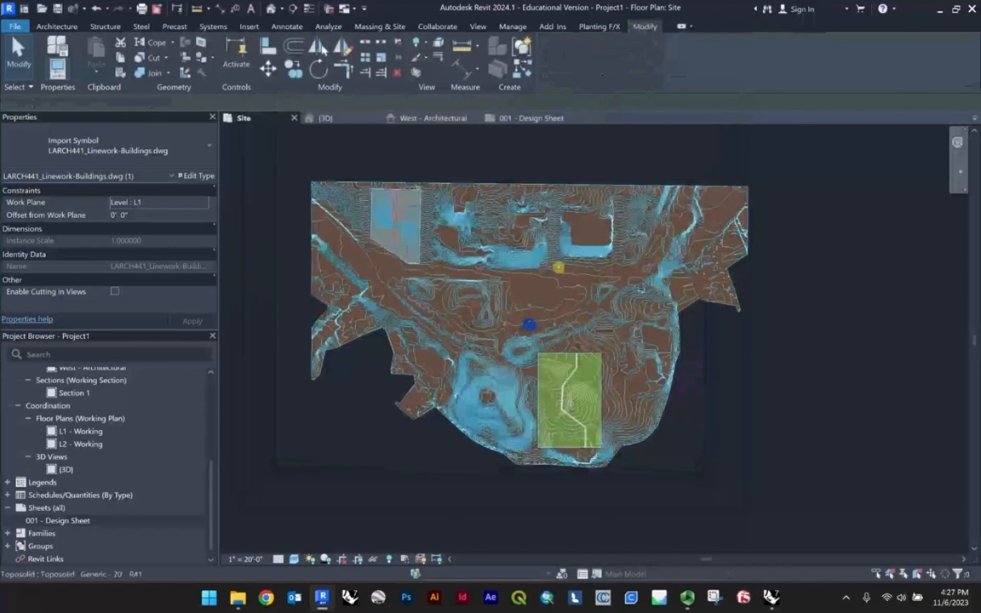
# Select the base point marker together with the other loose elements around the Site plan and temporarily hide these elements.
pyautogui.moveTo(449, 154); pyautogui.dragTo(613, 390)
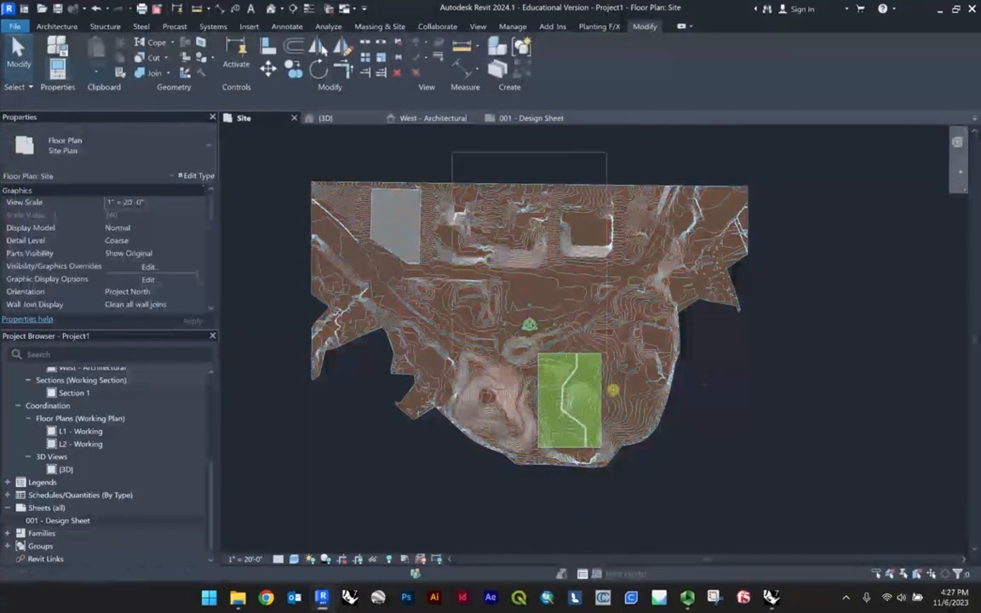
pyautogui.click(716, 389)
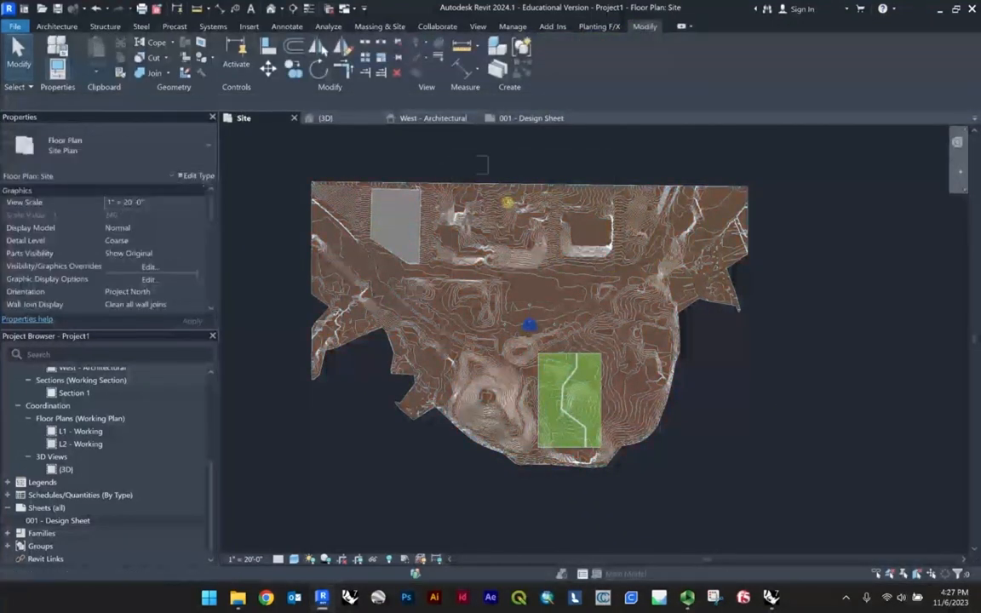
pyautogui.moveTo(577, 359); pyautogui.dragTo(572, 358)
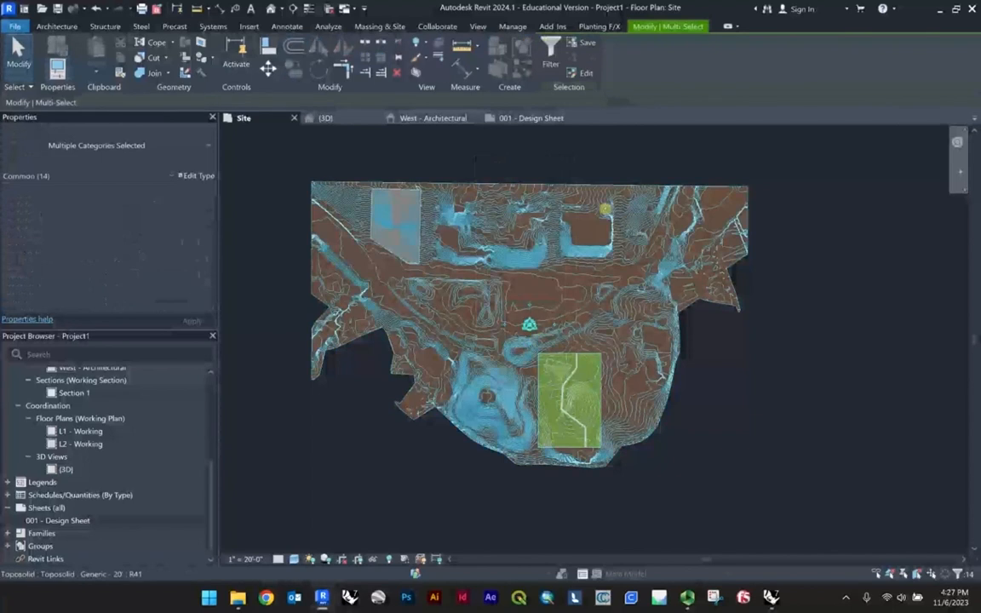
pyautogui.click(372, 559)
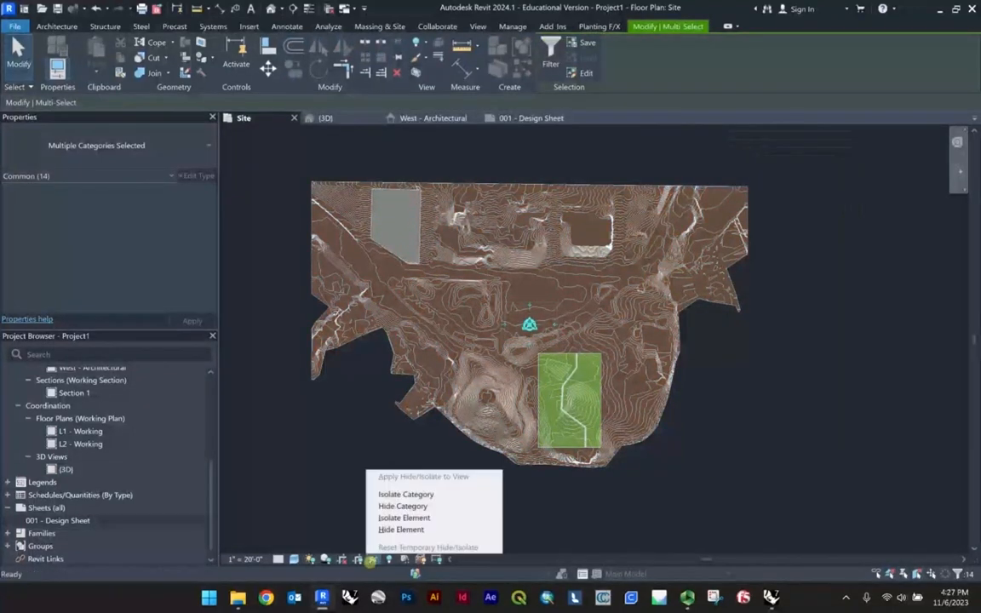
pyautogui.click(398, 529)
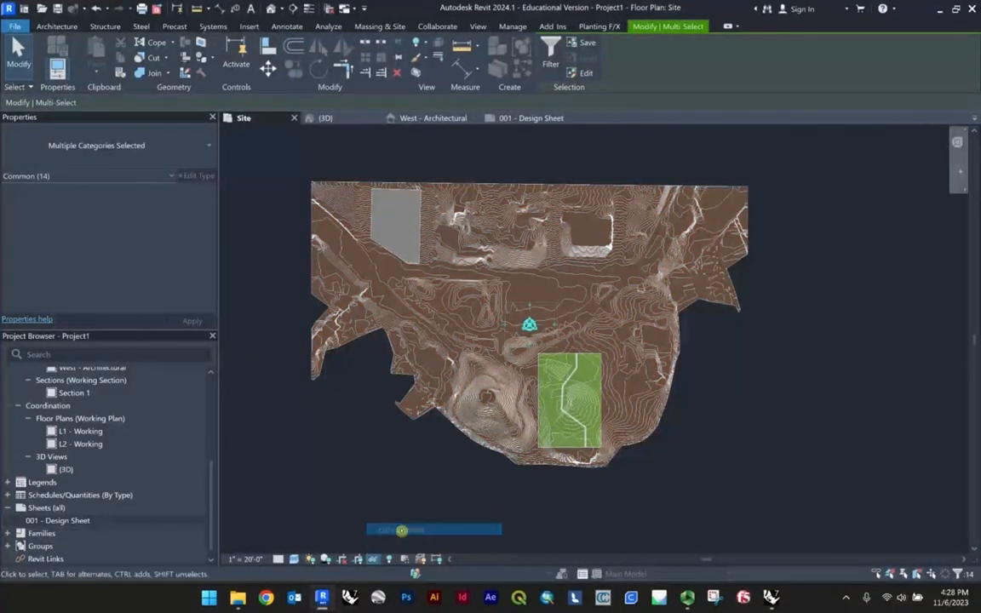
pyautogui.scroll(2, 562, 321)
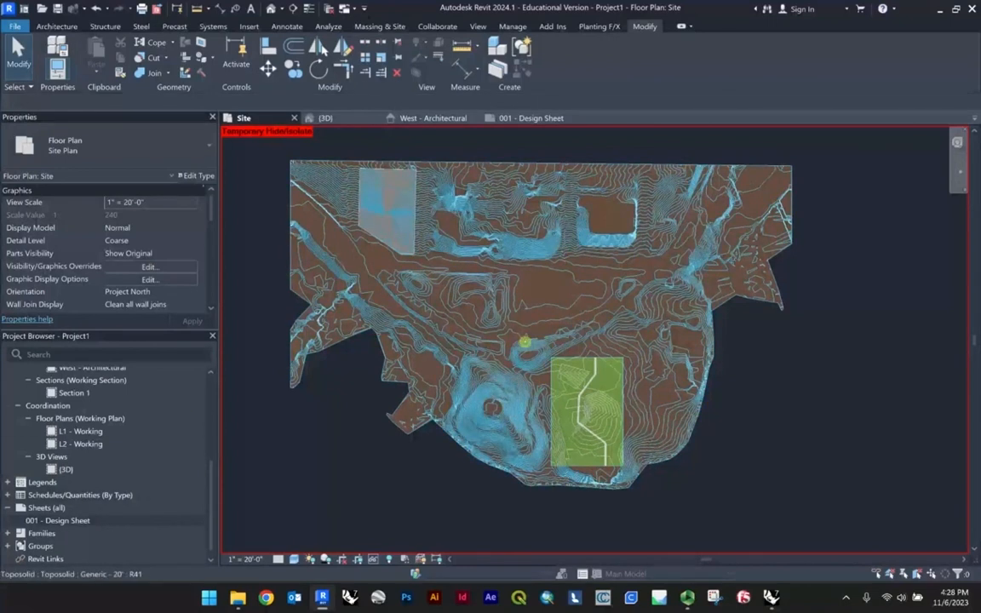
# Open the West - Architectural elevation and examine its crop region, its extents settings and the project's list of views.
pyautogui.click(325, 118)
pyautogui.click(435, 119)
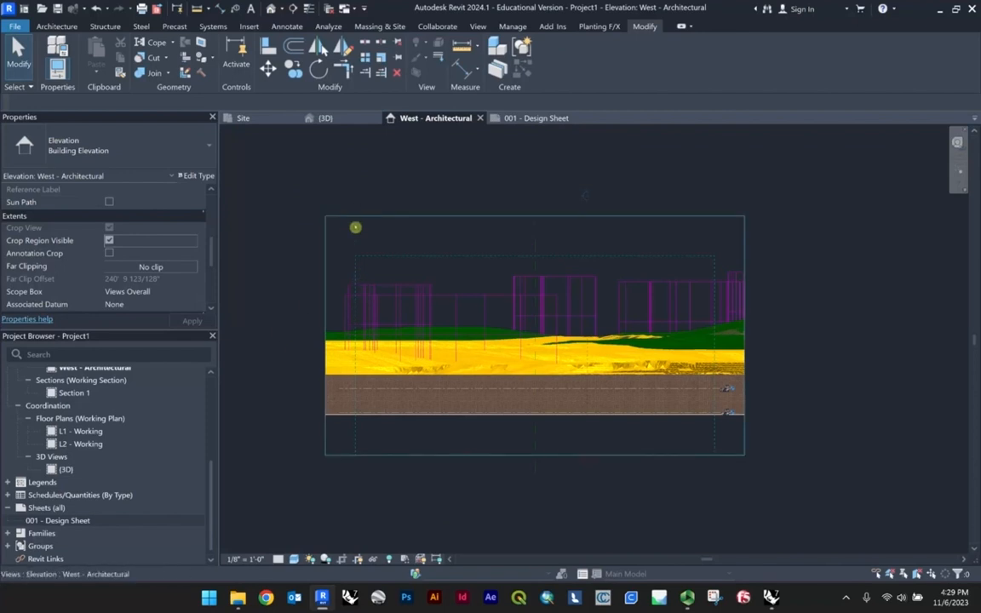
pyautogui.click(356, 218)
pyautogui.scroll(3, 201, 372)
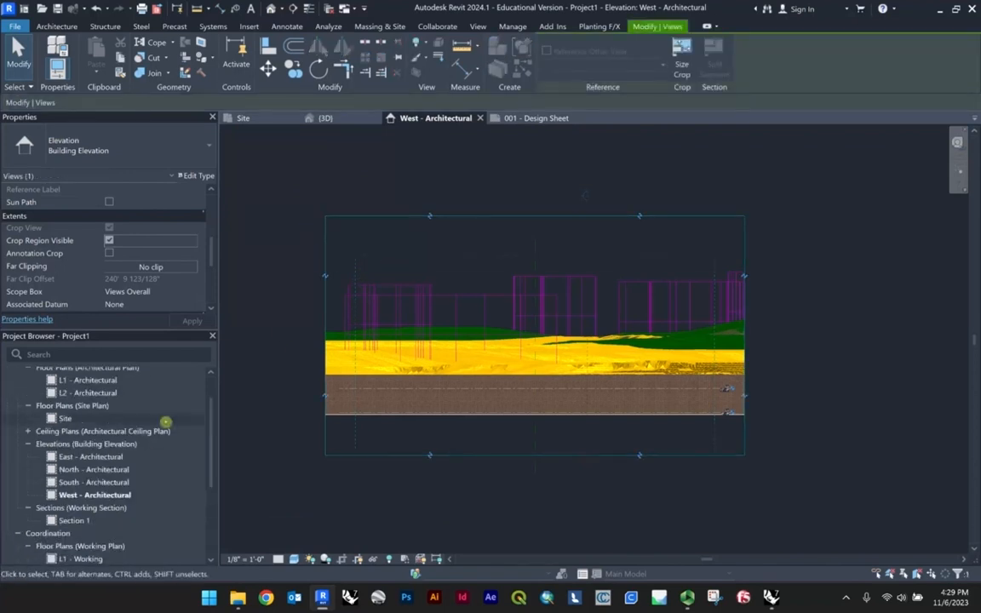
pyautogui.scroll(2, 151, 413)
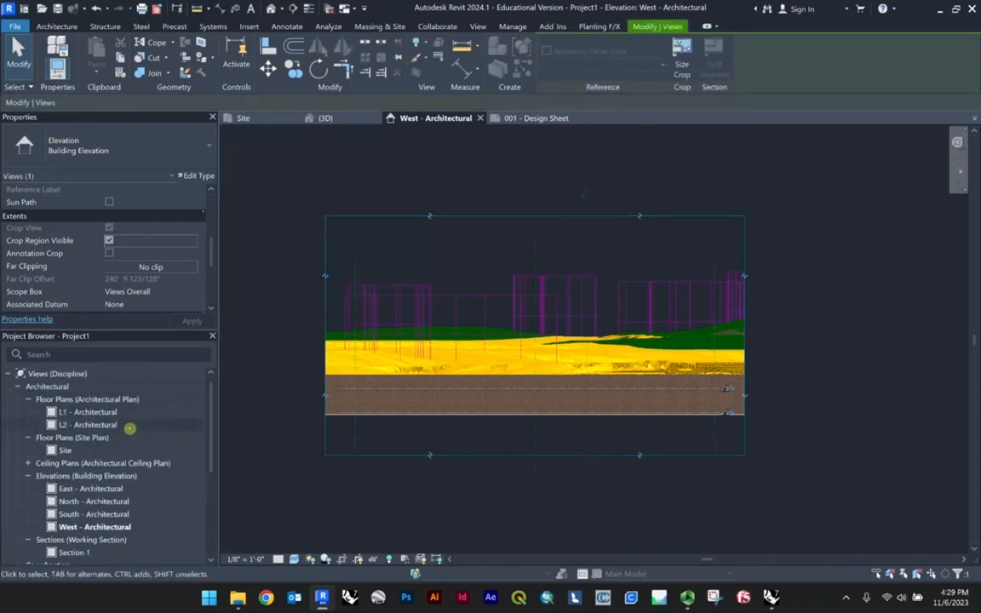
pyautogui.scroll(-1, 149, 434)
pyautogui.scroll(1, 96, 407)
pyautogui.scroll(-4, 127, 416)
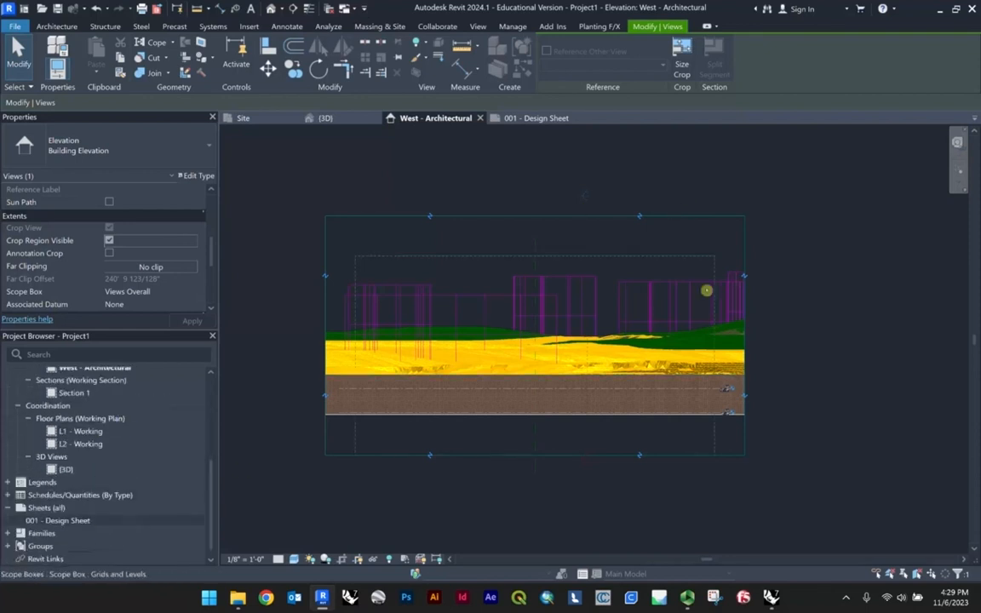
pyautogui.scroll(-2, 741, 289)
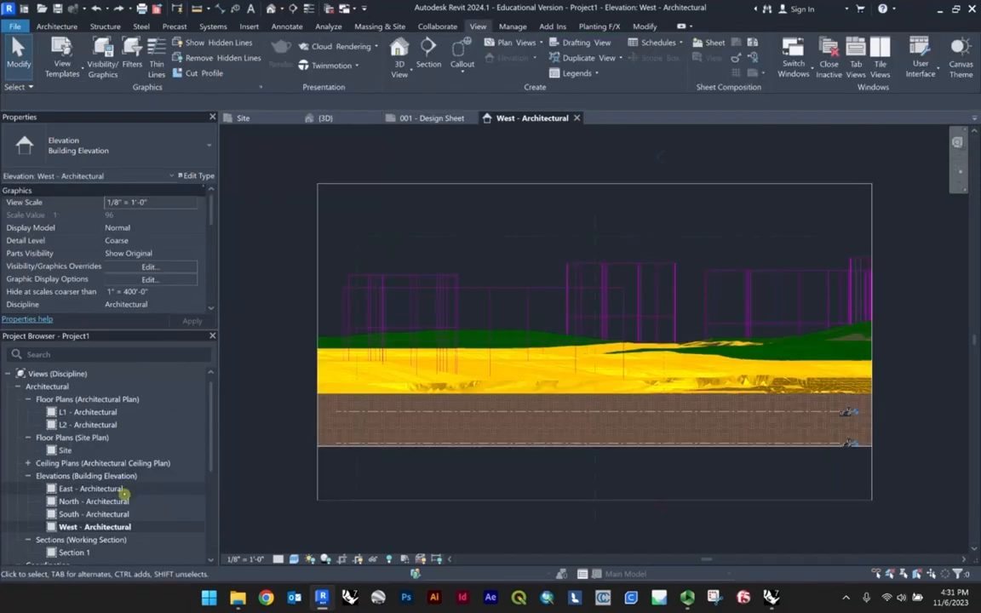
# Open the South, North and East architectural elevations in turn to compare how each one shows the site.
pyautogui.doubleClick(117, 514)
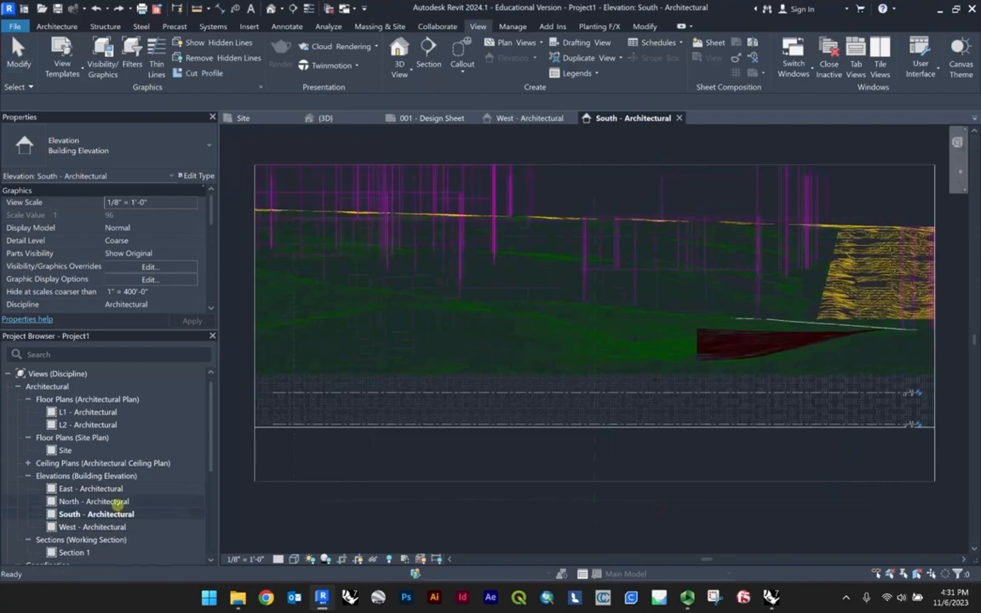
pyautogui.click(116, 502)
pyautogui.doubleClick(116, 503)
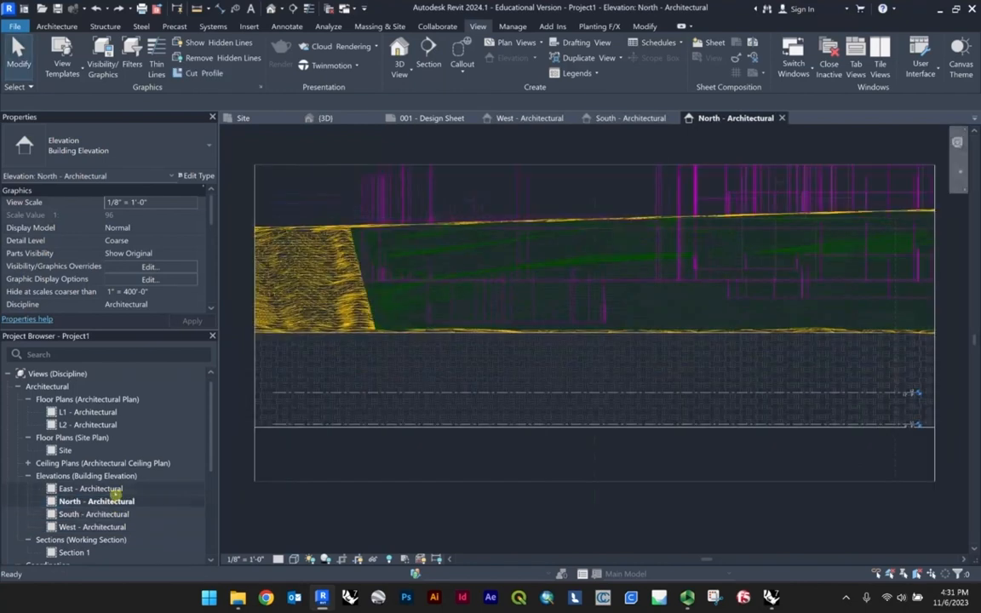
pyautogui.click(117, 491)
pyautogui.doubleClick(117, 490)
# Collapse the Sections (Working Section) group in the project's view list.
pyautogui.scroll(-2, 102, 477)
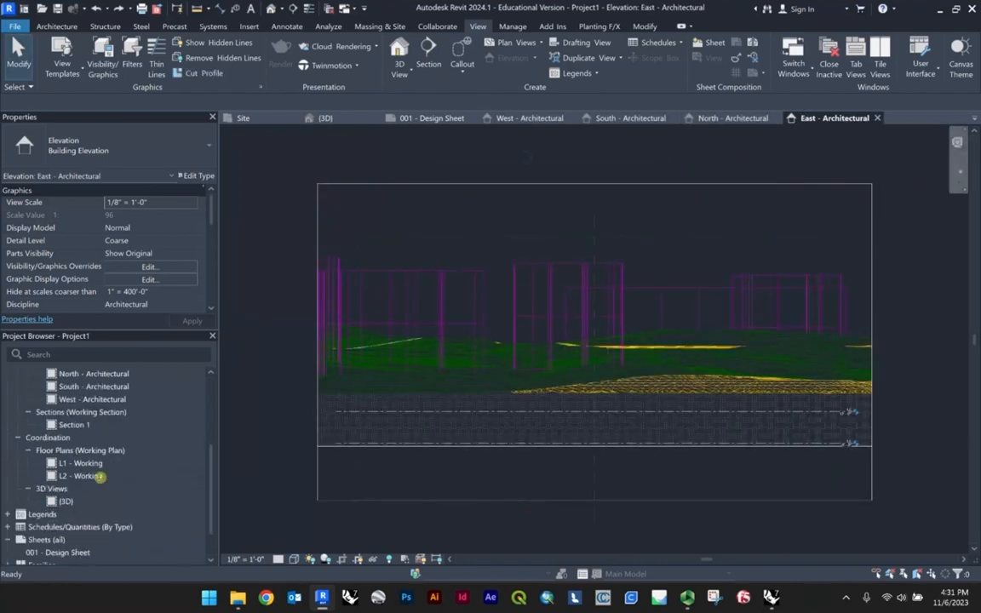
pyautogui.scroll(1, 101, 473)
pyautogui.click(28, 477)
# Try a horizontal view break on the East elevation's crop region and undo it.
pyautogui.scroll(-1, 315, 243)
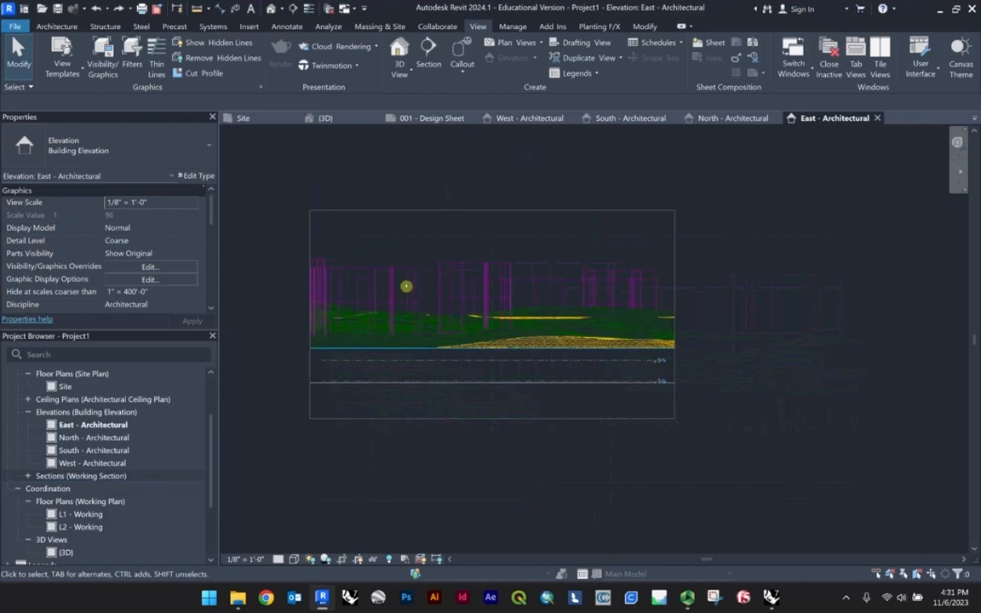
pyautogui.click(595, 214)
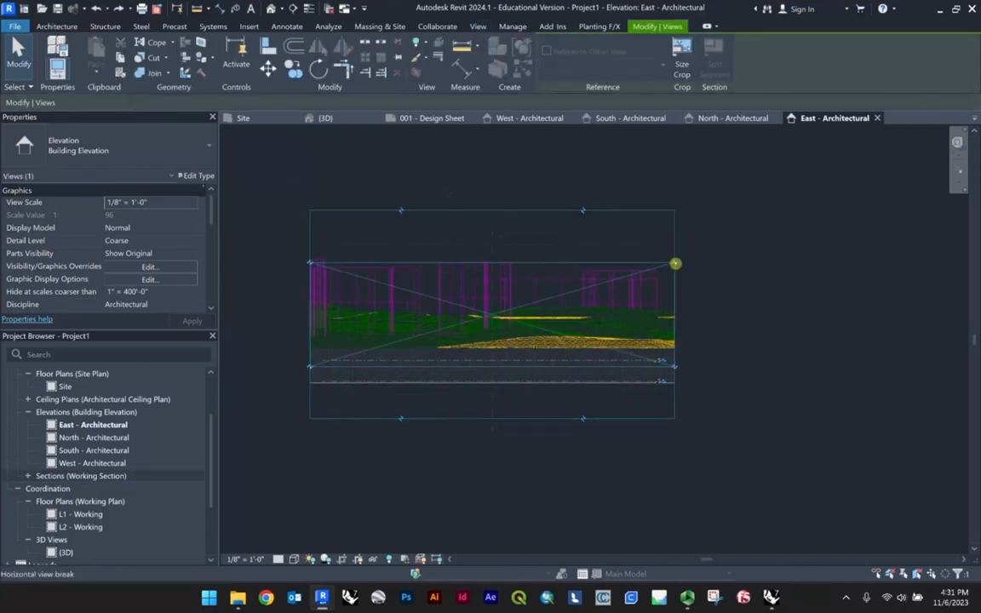
pyautogui.click(674, 263)
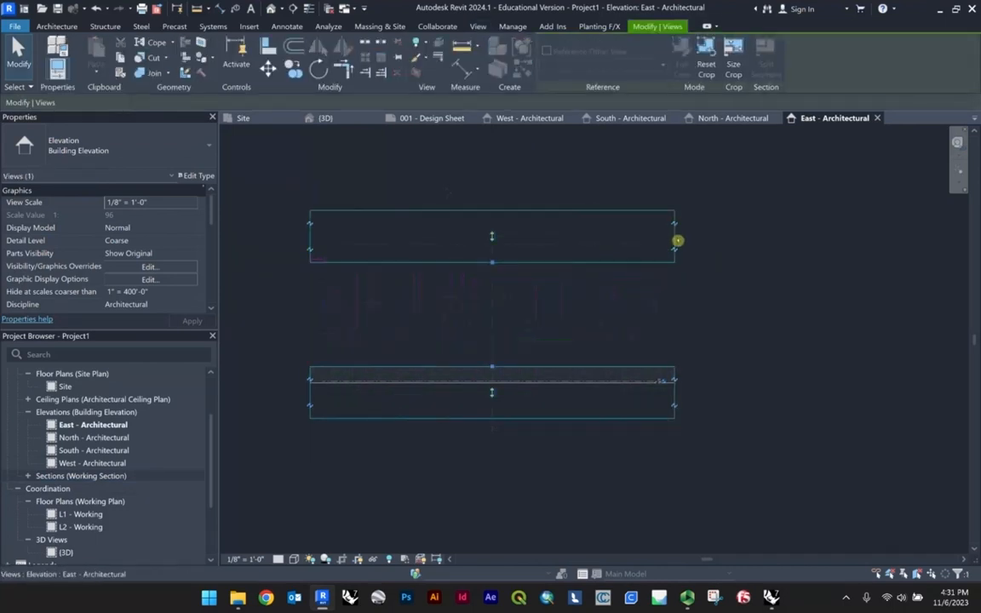
pyautogui.hotkey('ctrl', 'z')
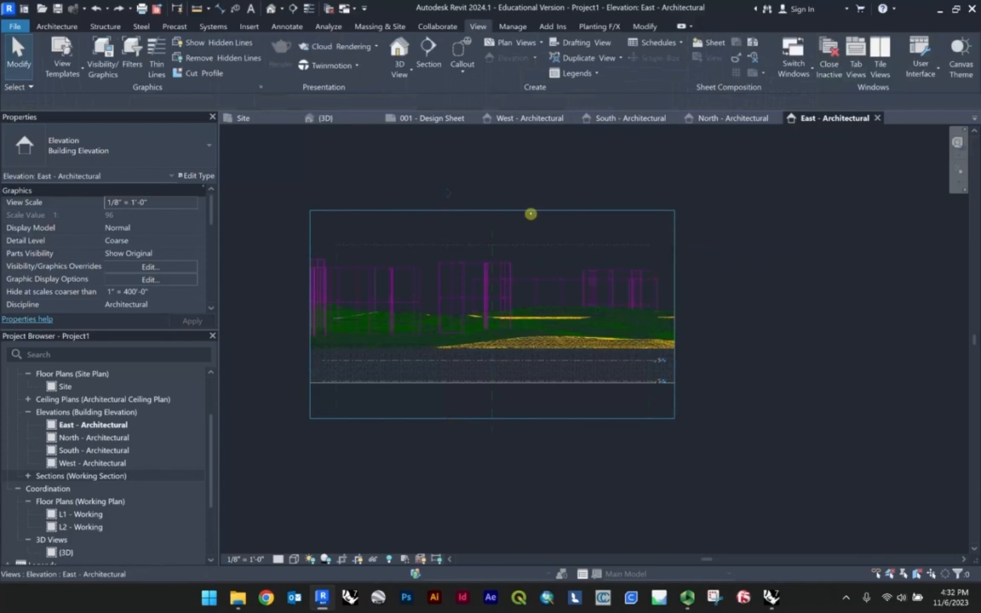
# Examine the East elevation crop region's graphics, extents and type properties without changing them.
pyautogui.click(530, 213)
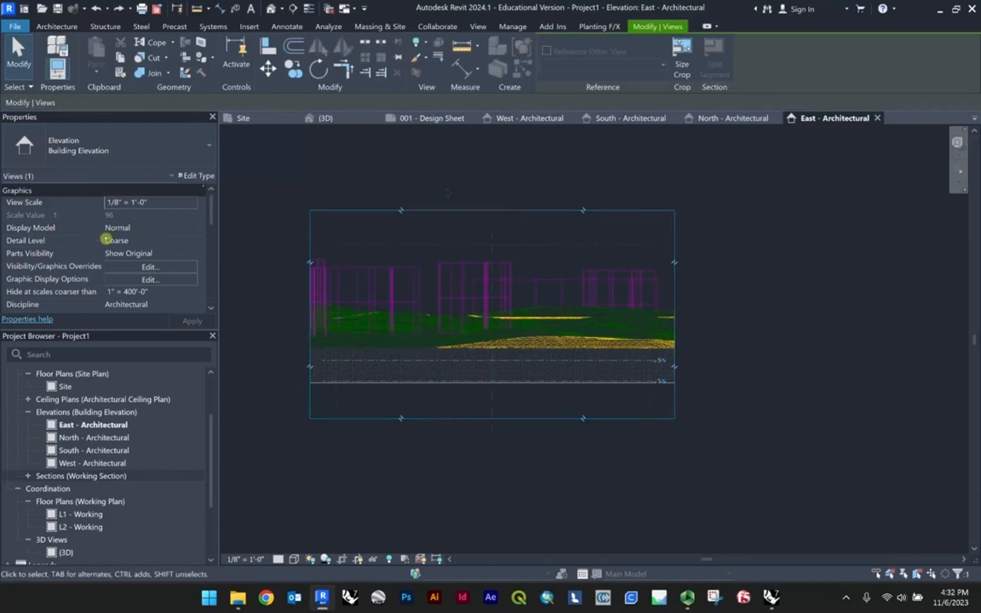
pyautogui.scroll(-3, 106, 240)
pyautogui.scroll(3, 106, 240)
pyautogui.click(193, 176)
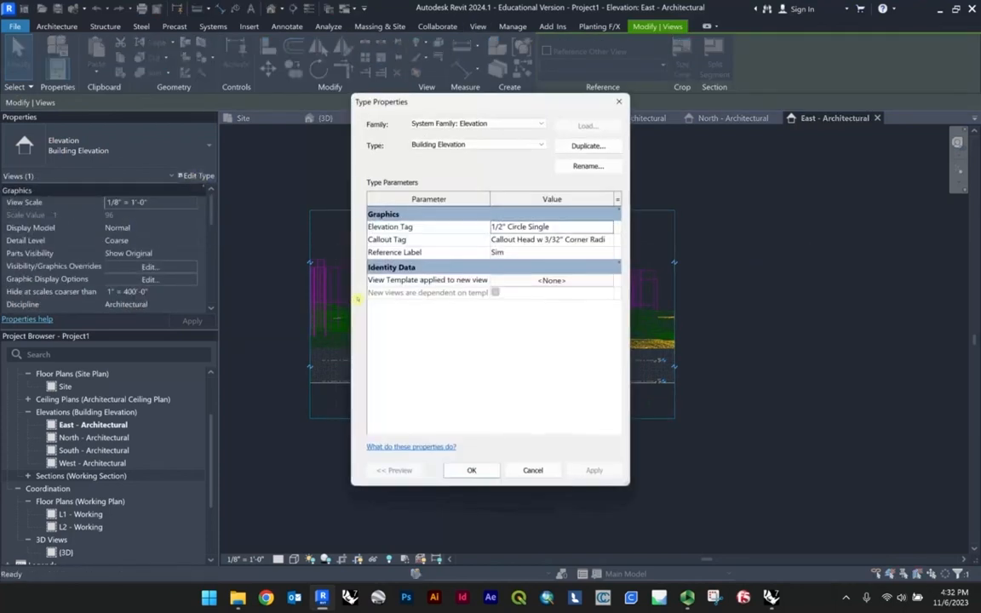
pyautogui.click(532, 470)
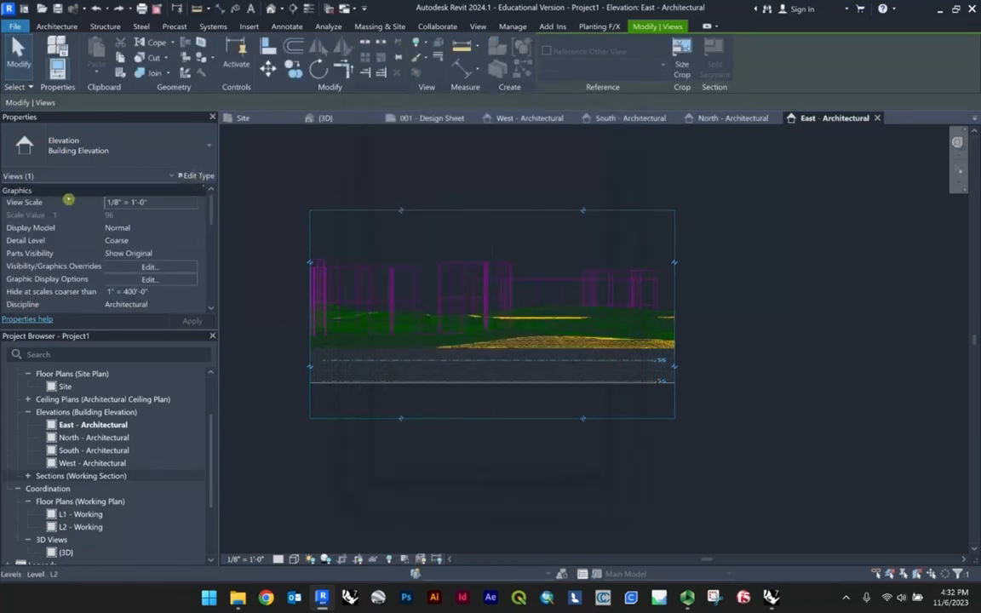
pyautogui.click(239, 186)
pyautogui.click(309, 214)
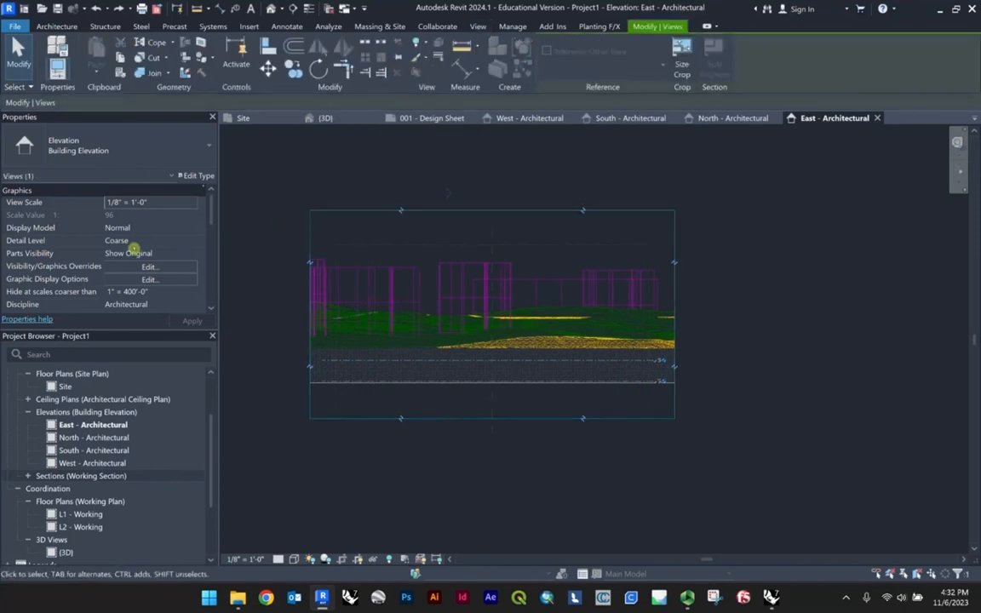
pyautogui.scroll(-3, 127, 247)
pyautogui.scroll(-3, 127, 247)
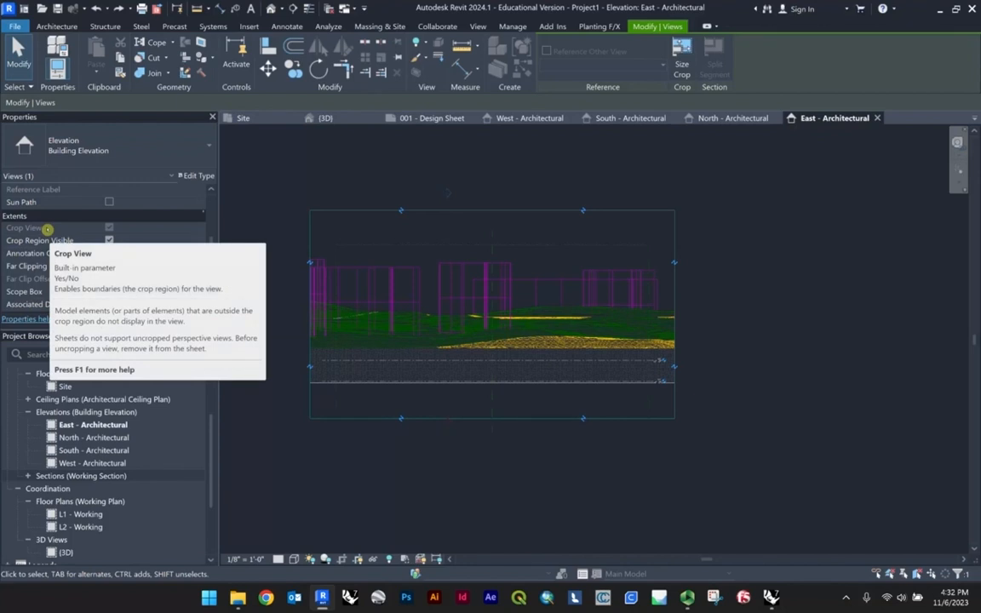
pyautogui.scroll(-2, 102, 460)
# Collapse the Elevations (Building Elevation) group in the project's view list.
pyautogui.click(68, 470)
pyautogui.scroll(-2, 302, 359)
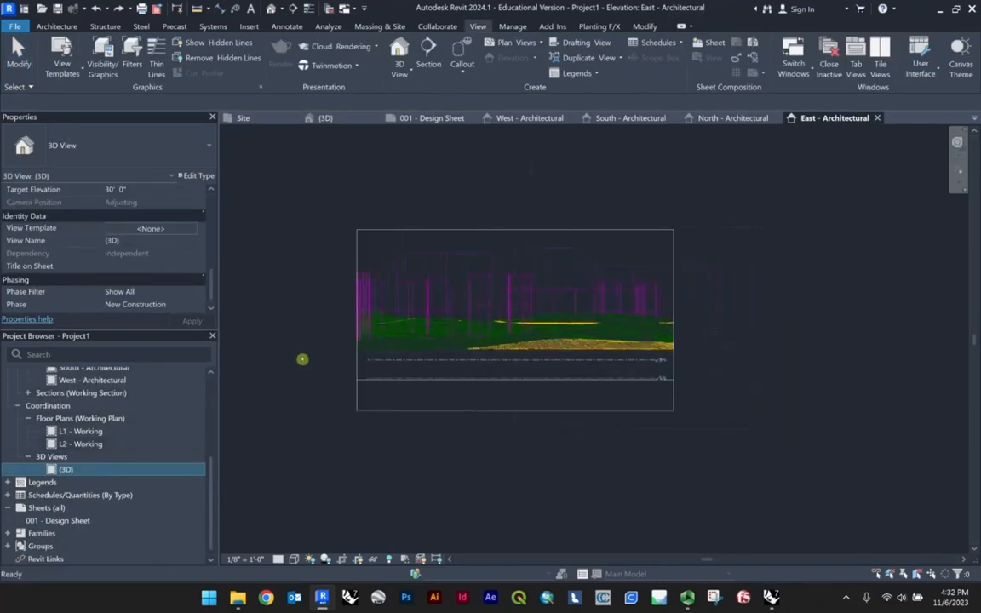
pyautogui.scroll(1, 298, 361)
pyautogui.scroll(3, 124, 409)
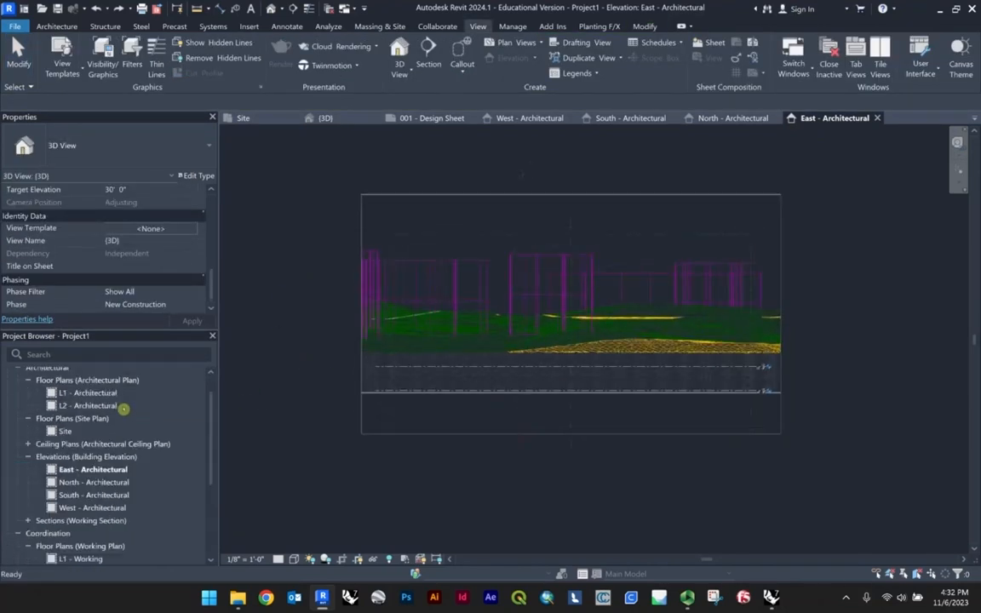
pyautogui.click(29, 457)
pyautogui.rightClick(65, 457)
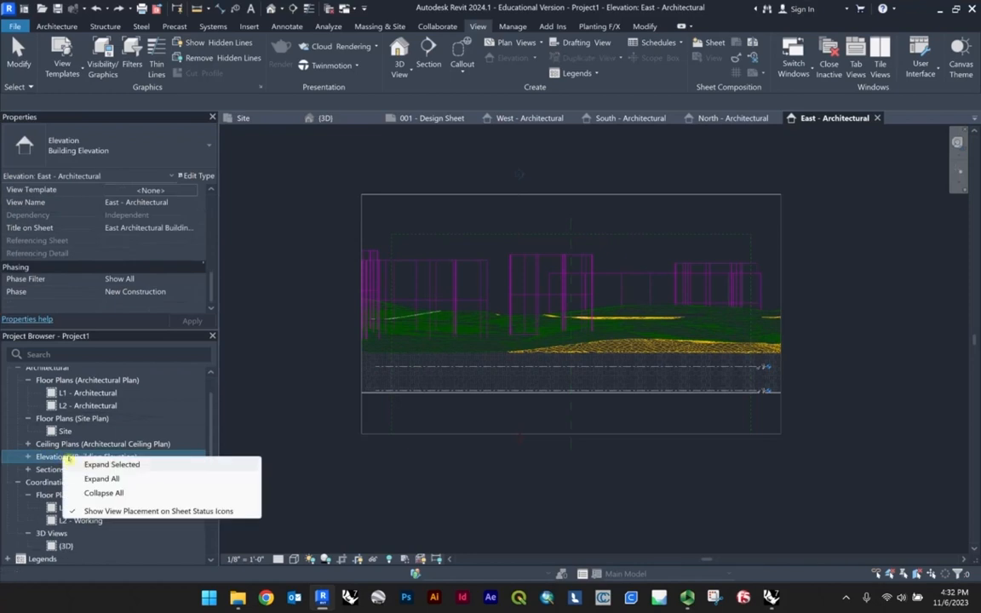
pyautogui.click(40, 458)
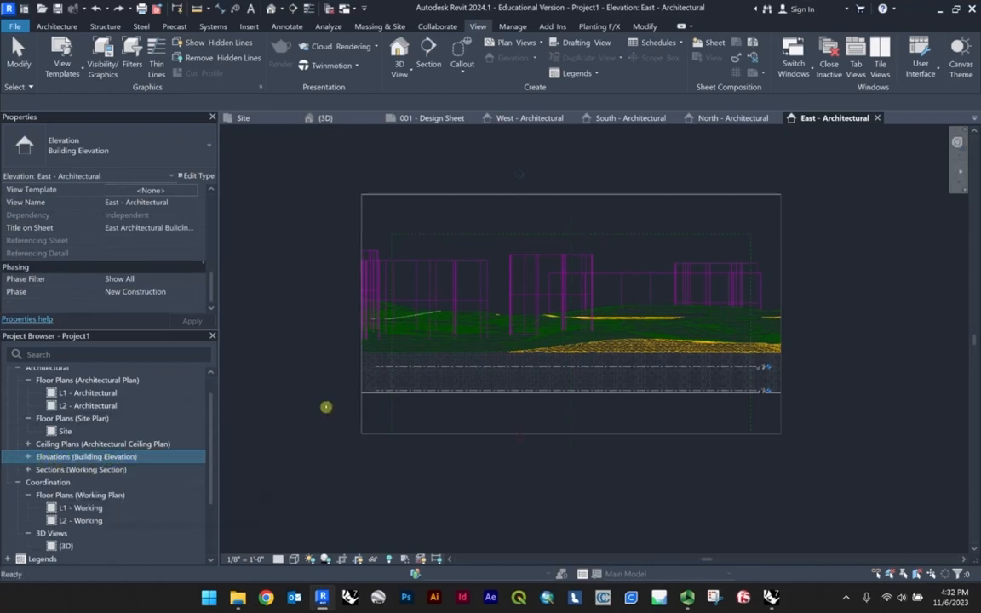
# Duplicate the {3D} view as an independent view without detailing.
pyautogui.scroll(1, 481, 418)
pyautogui.scroll(-2, 91, 445)
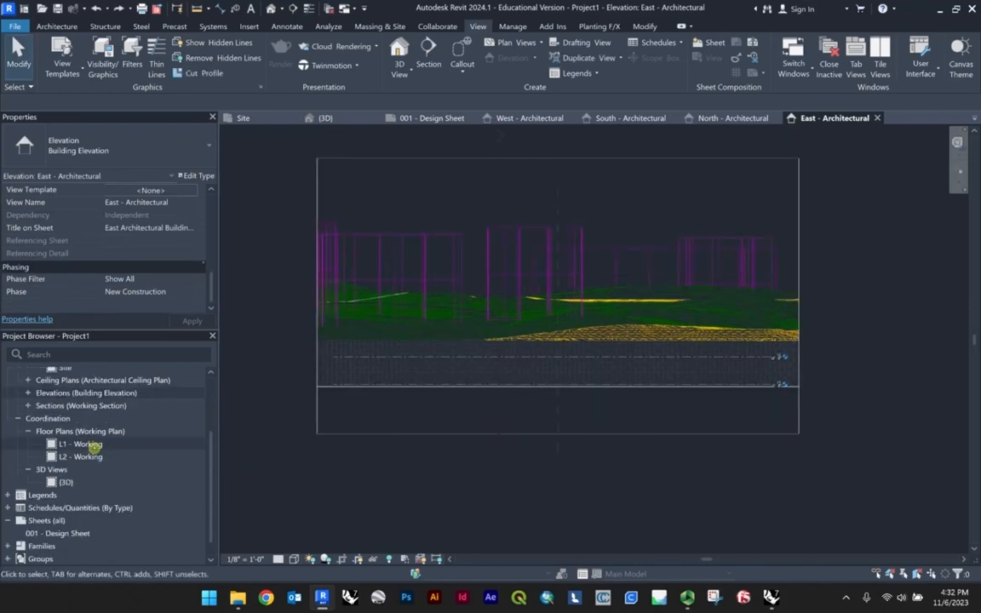
pyautogui.rightClick(70, 483)
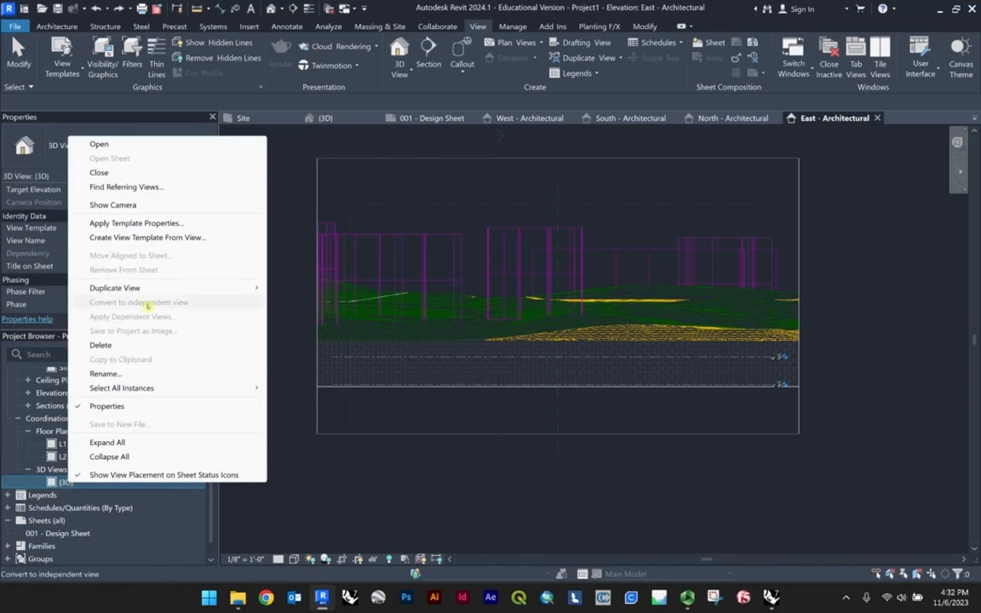
pyautogui.moveTo(149, 290)
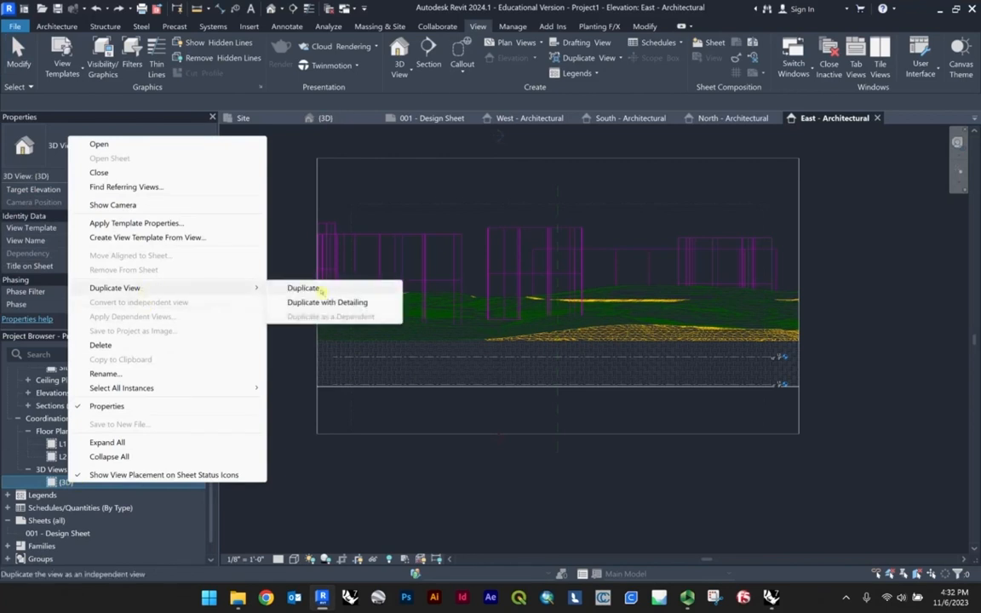
pyautogui.click(319, 289)
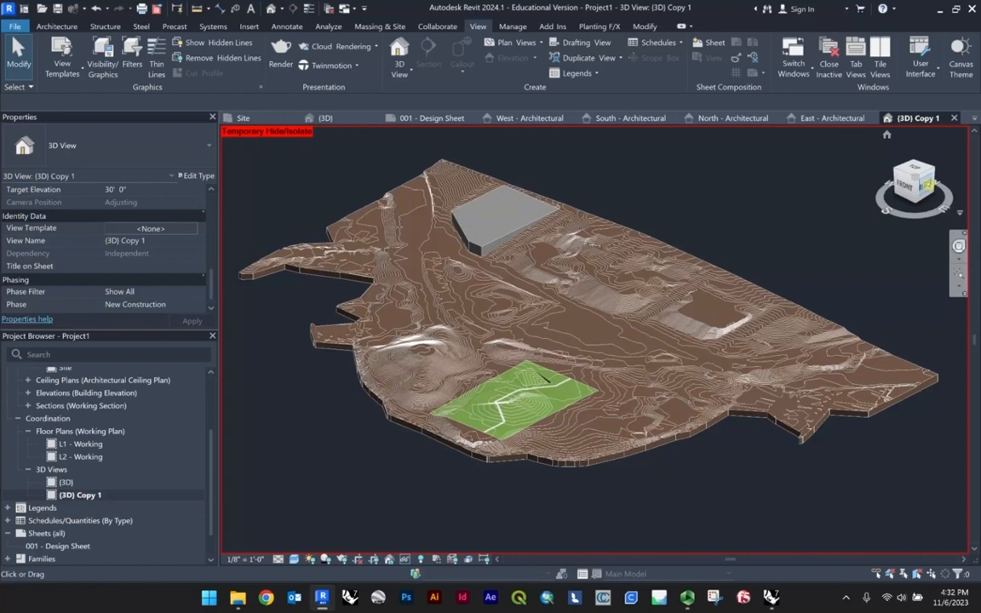
# Orient the copied 3D view straight onto the right side of the site.
pyautogui.click(928, 189)
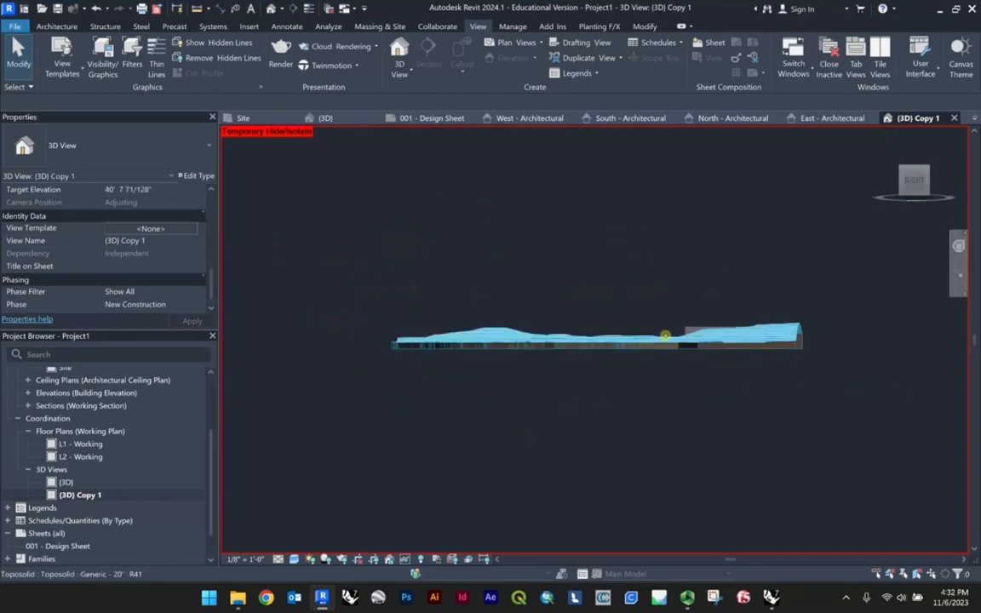
pyautogui.scroll(-1, 596, 279)
pyautogui.moveTo(590, 276); pyautogui.dragTo(634, 277, button='middle')
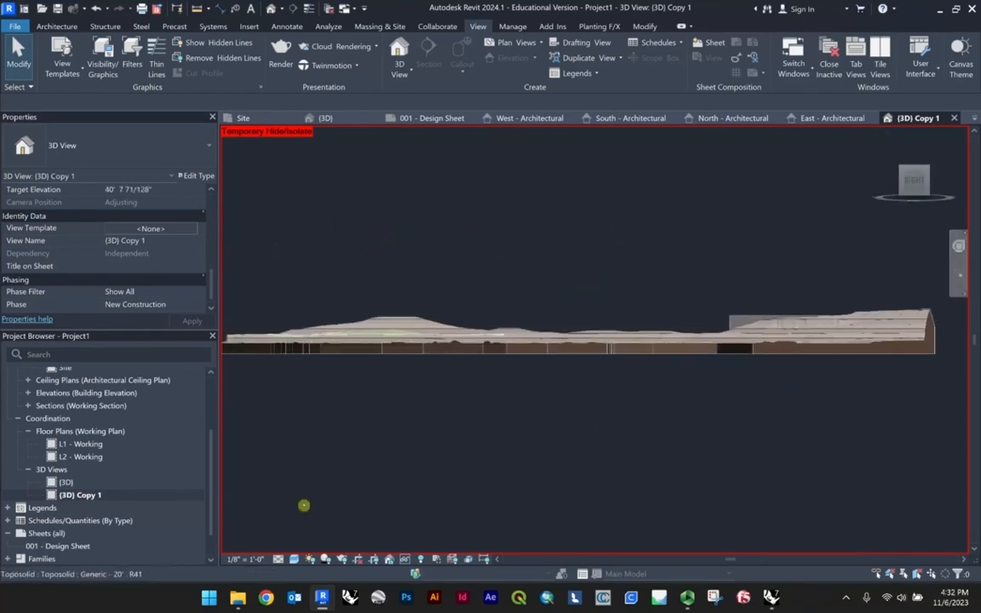
# Rename the {3D} Copy 1 view as ELEVATION.
pyautogui.rightClick(96, 494)
pyautogui.click(128, 385)
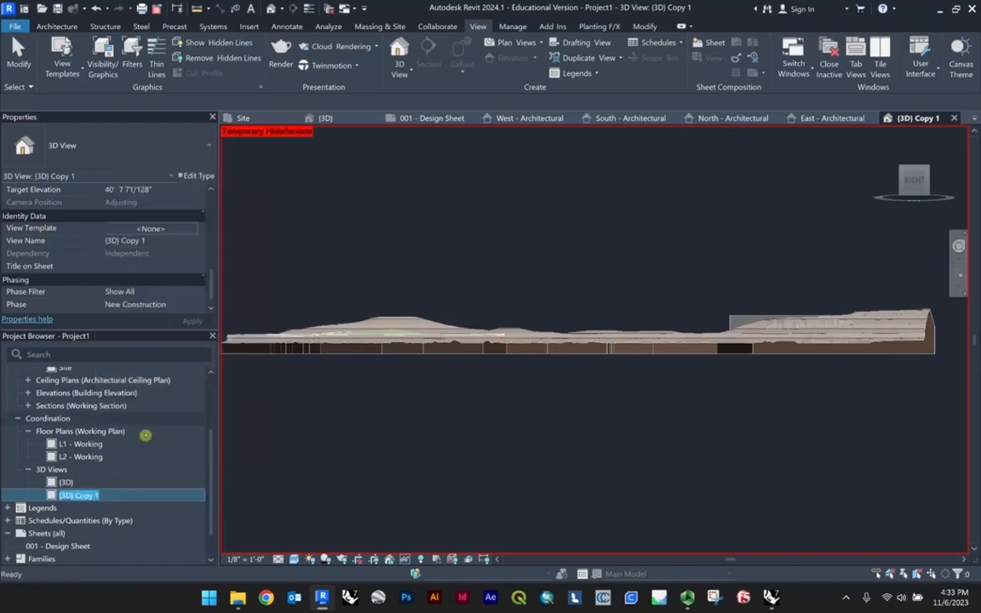
pyautogui.write('EL')
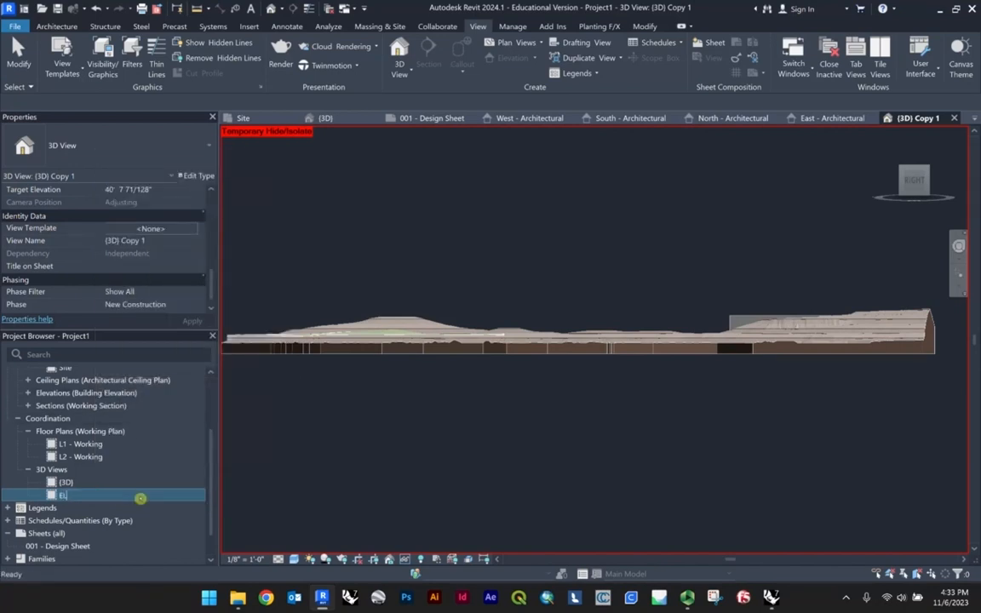
pyautogui.write('EVATION')
pyautogui.press('Return')
# Check the back side of the site, and orient the ELEVATION view straight onto the left side.
pyautogui.scroll(-1, 562, 399)
pyautogui.scroll(1, 559, 344)
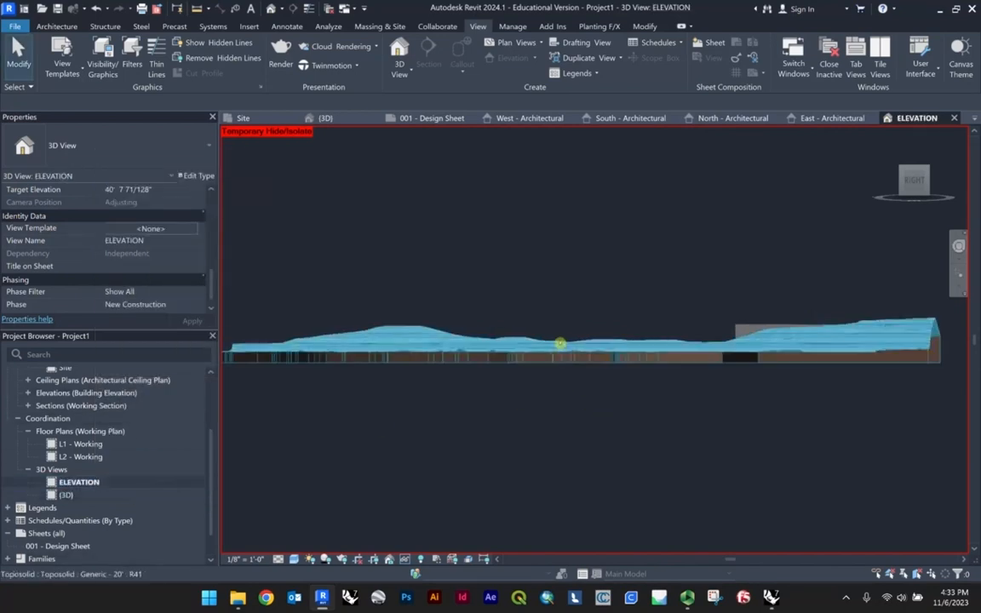
pyautogui.moveTo(578, 344); pyautogui.dragTo(601, 349, button='middle')
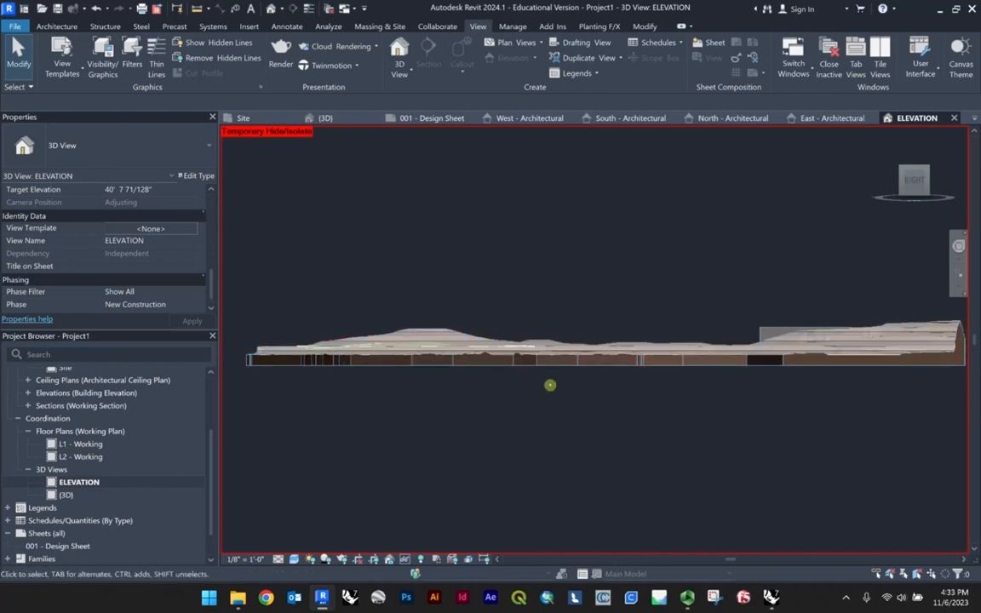
pyautogui.moveTo(916, 181); pyautogui.dragTo(910, 193)
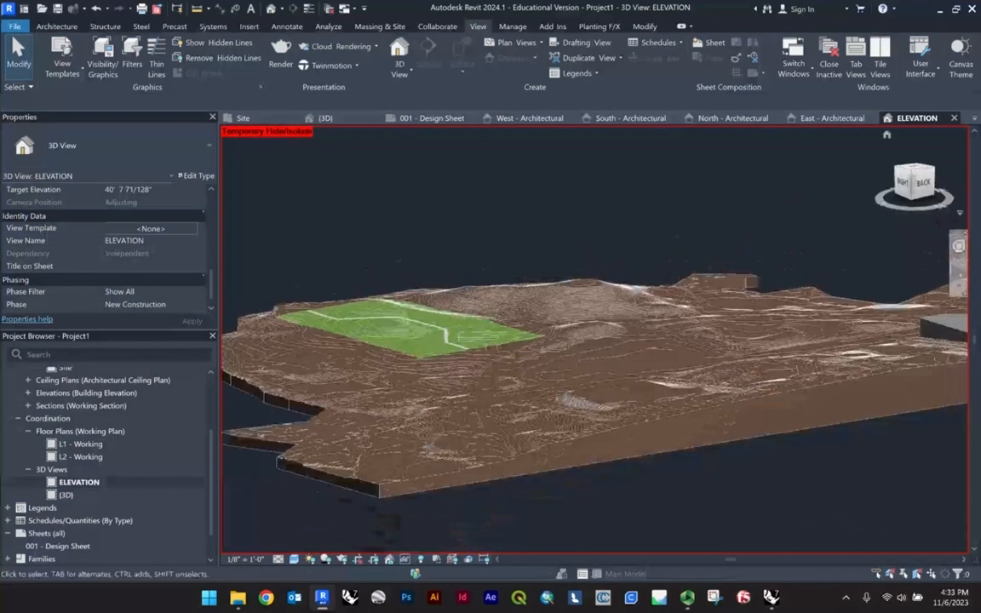
pyautogui.click(918, 188)
pyautogui.click(913, 186)
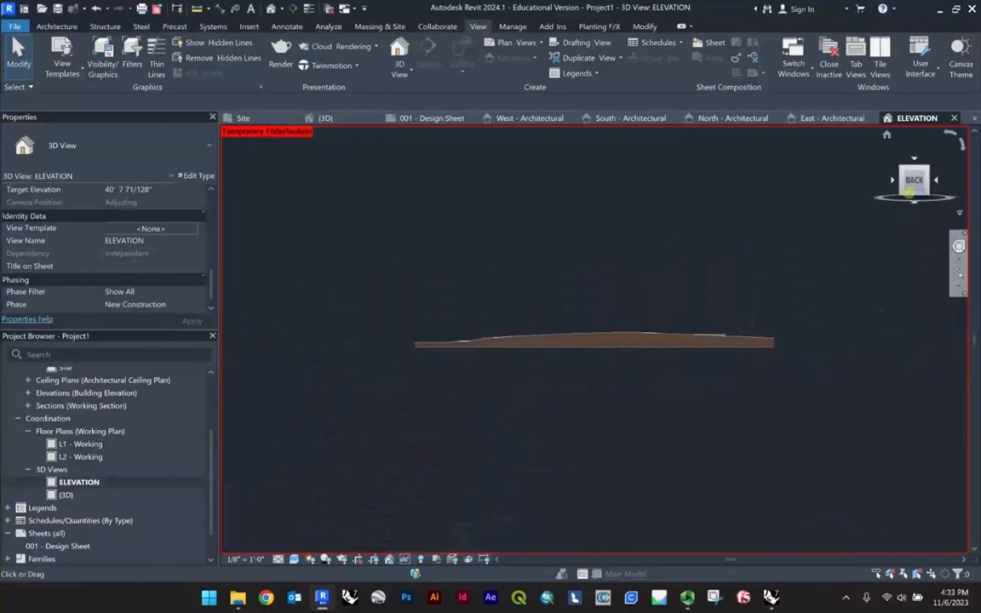
pyautogui.moveTo(916, 182); pyautogui.dragTo(804, 192)
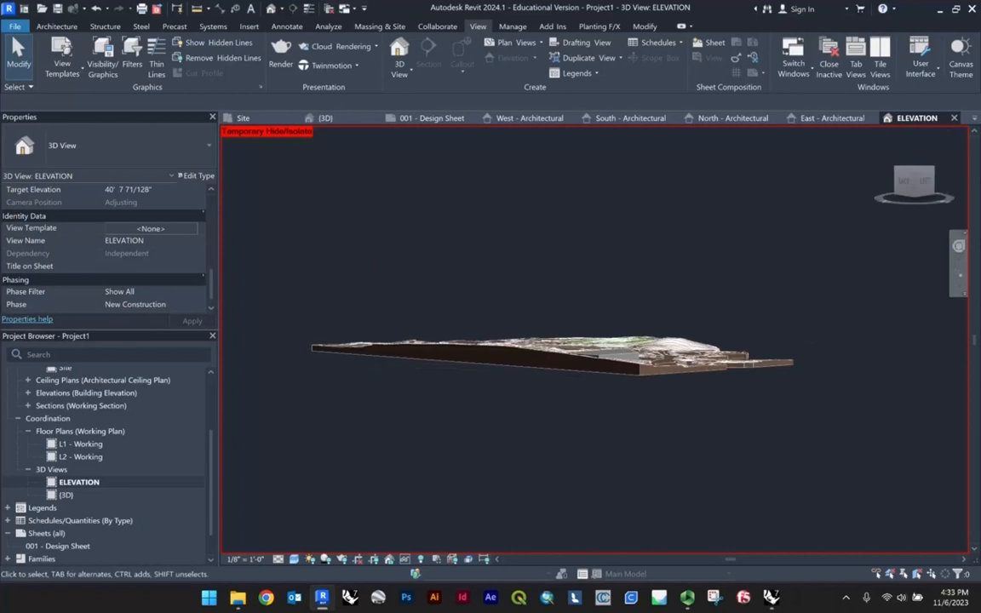
pyautogui.click(926, 180)
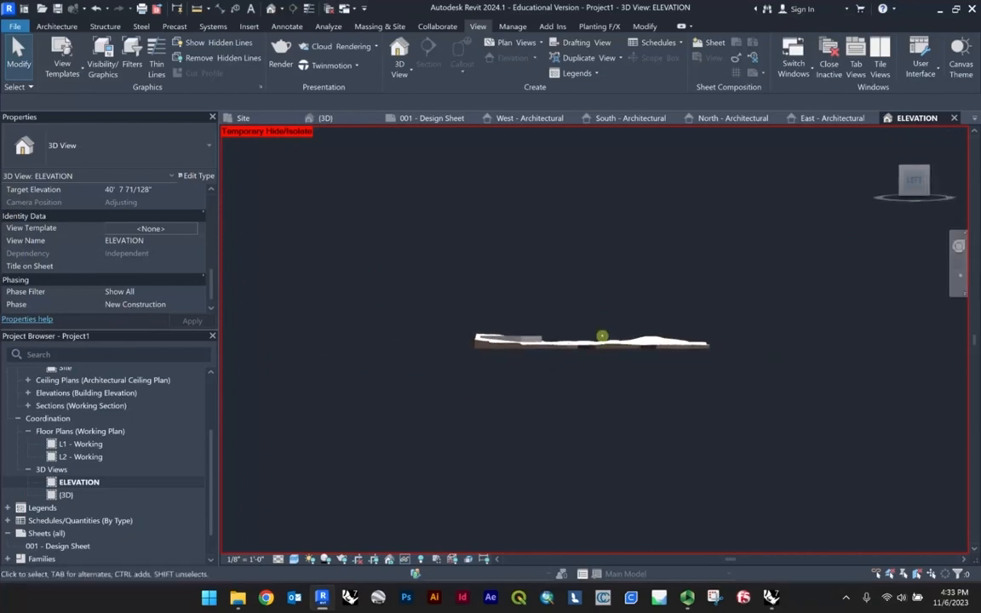
# Examine the building mass and the terrain profile in the left-side orientation of the ELEVATION view.
pyautogui.scroll(2, 640, 341)
pyautogui.moveTo(560, 313); pyautogui.dragTo(698, 311, button='middle')
pyautogui.scroll(-3, 435, 373)
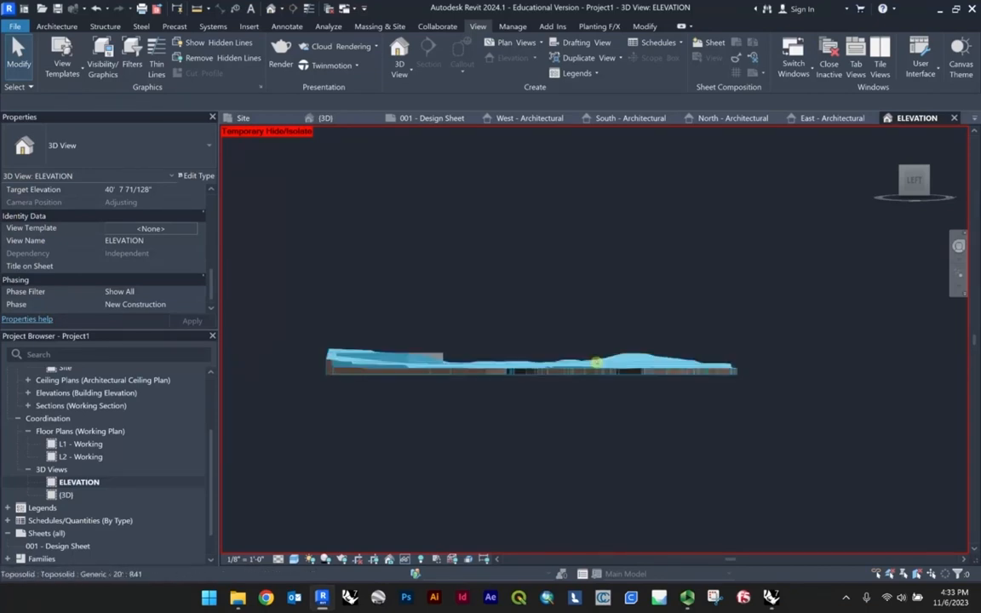
pyautogui.scroll(-5, 642, 360)
pyautogui.scroll(5, 637, 359)
pyautogui.scroll(4, 498, 306)
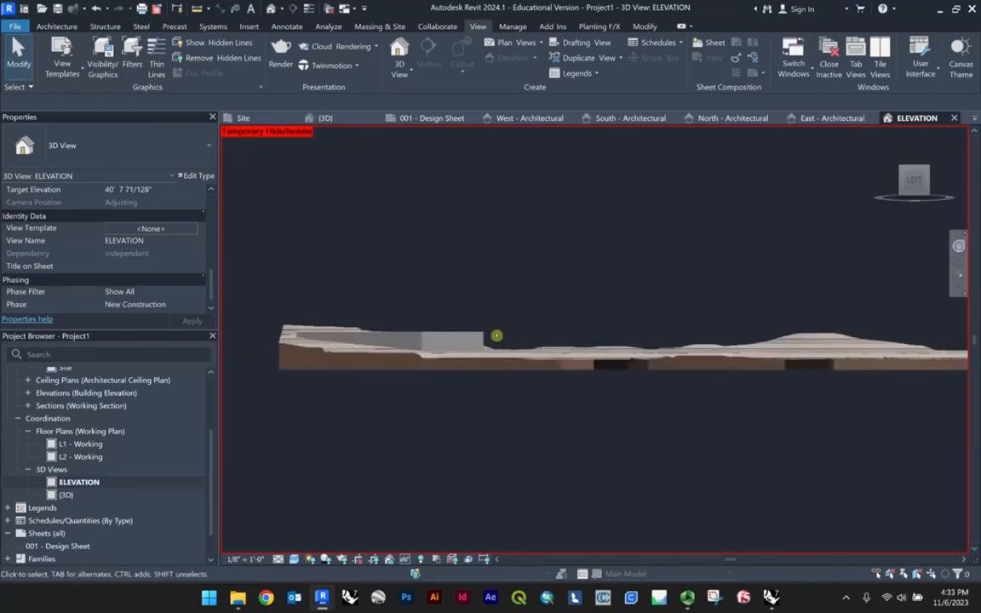
pyautogui.scroll(3, 163, 264)
# Enable Crop View and Crop Region Visible in the ELEVATION view's extents.
pyautogui.scroll(-3, 163, 263)
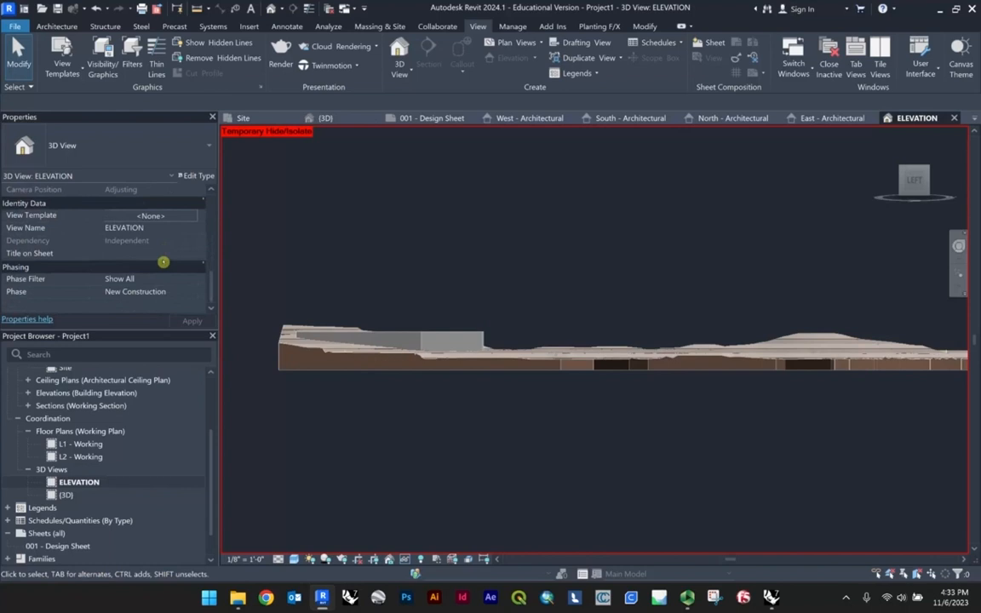
pyautogui.scroll(5, 161, 260)
pyautogui.scroll(3, 148, 262)
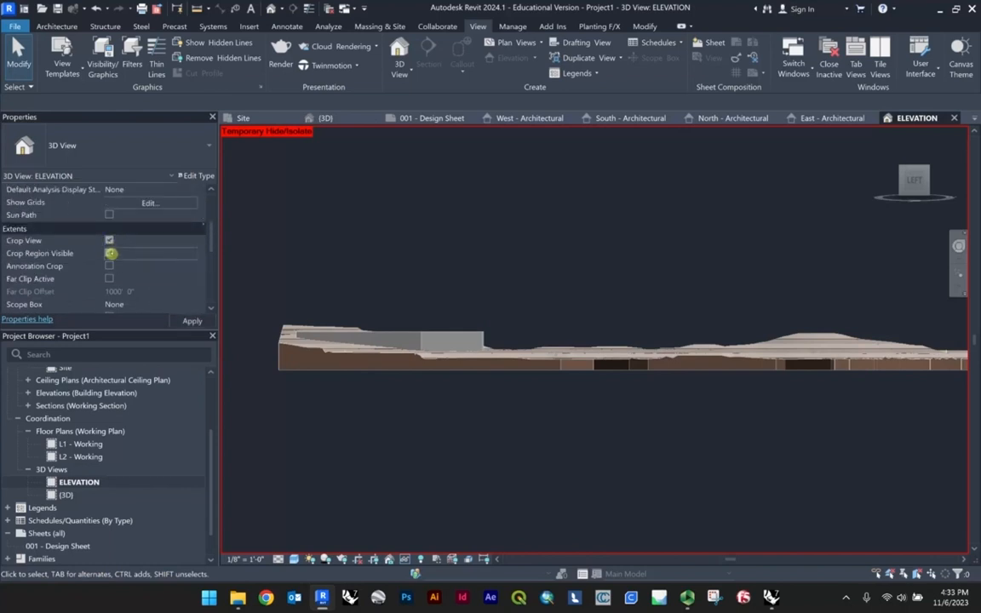
pyautogui.scroll(-4, 345, 324)
pyautogui.moveTo(358, 325); pyautogui.dragTo(367, 352, button='middle')
pyautogui.scroll(1, 471, 353)
# Try shifting the bottom edge of the ELEVATION crop region, first up against the terrain's base, and back down below it.
pyautogui.click(440, 380)
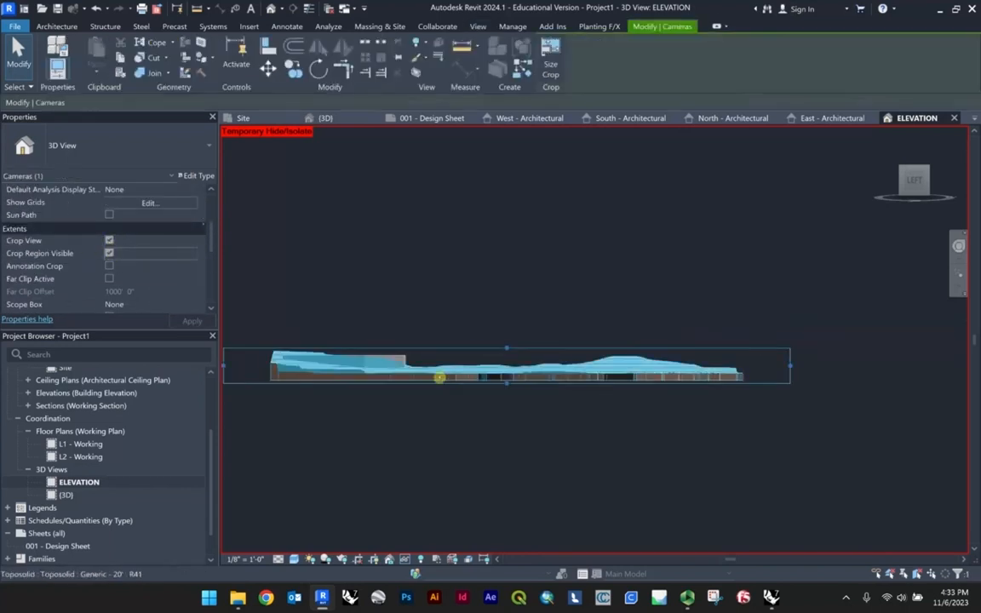
pyautogui.moveTo(466, 384); pyautogui.dragTo(575, 348, button='middle')
pyautogui.scroll(2, 578, 346)
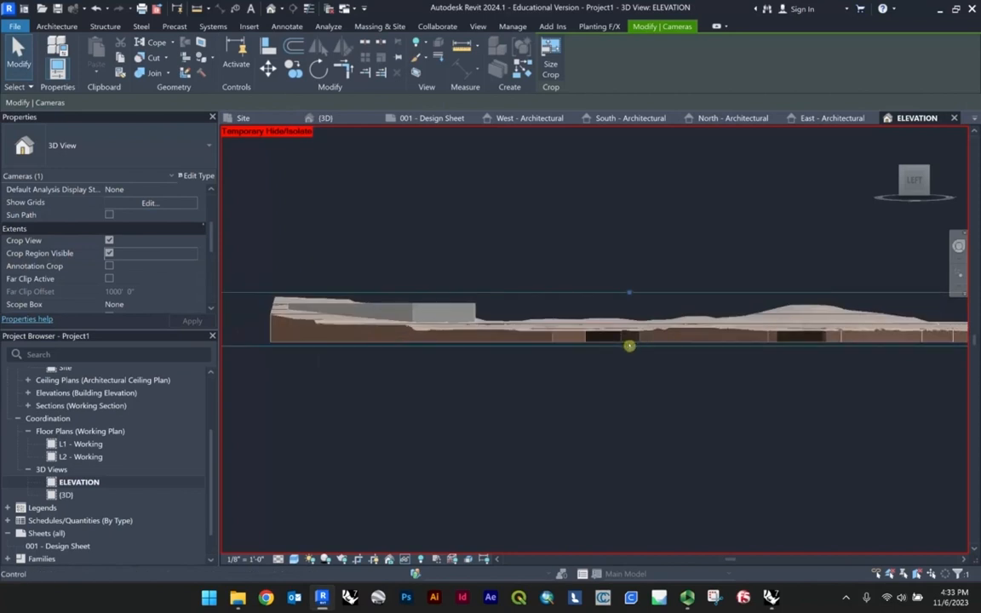
pyautogui.click(633, 366)
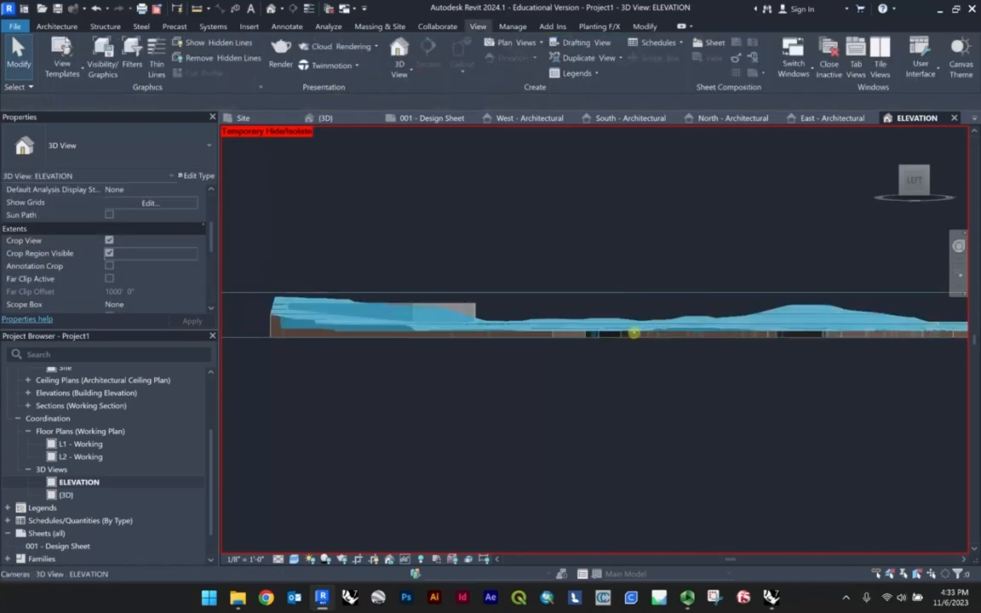
pyautogui.scroll(-2, 627, 316)
pyautogui.click(628, 333)
pyautogui.scroll(1, 628, 333)
pyautogui.moveTo(627, 335); pyautogui.dragTo(627, 359)
pyautogui.click(637, 413)
# Try cropping the ELEVATION view's left edge into the building mass, and pull it back out beyond the terrain.
pyautogui.click(297, 338)
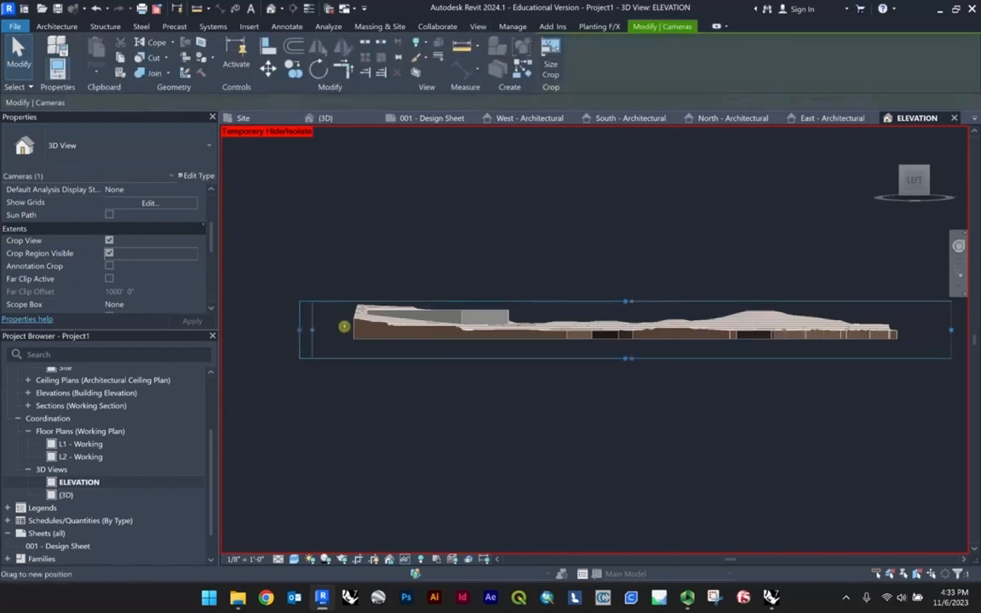
pyautogui.moveTo(300, 330); pyautogui.dragTo(477, 330)
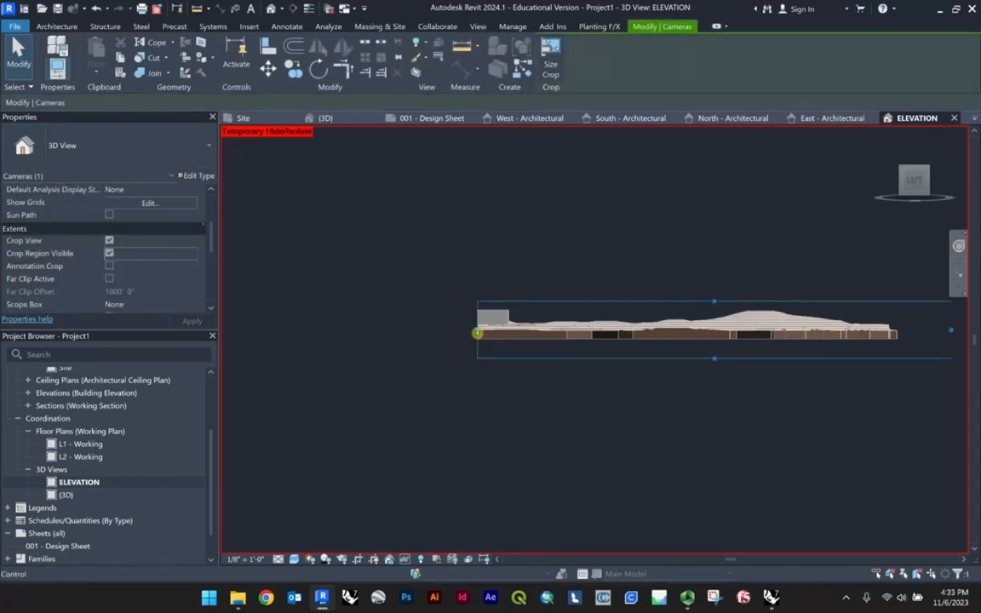
pyautogui.moveTo(315, 341); pyautogui.dragTo(315, 341)
pyautogui.click(407, 388)
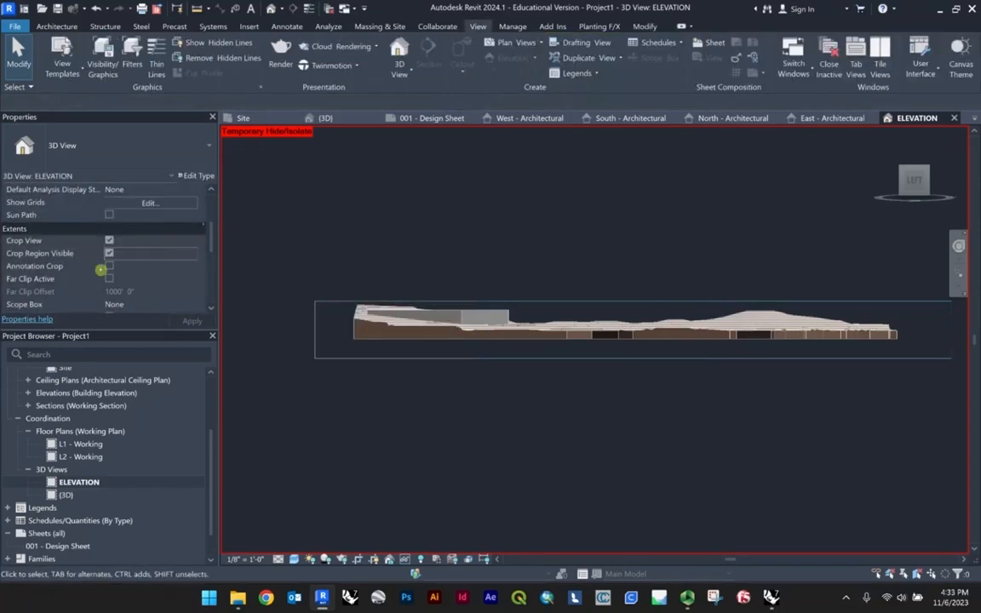
# Disable Crop View and Crop Region Visible for the ELEVATION view.
pyautogui.click(110, 243)
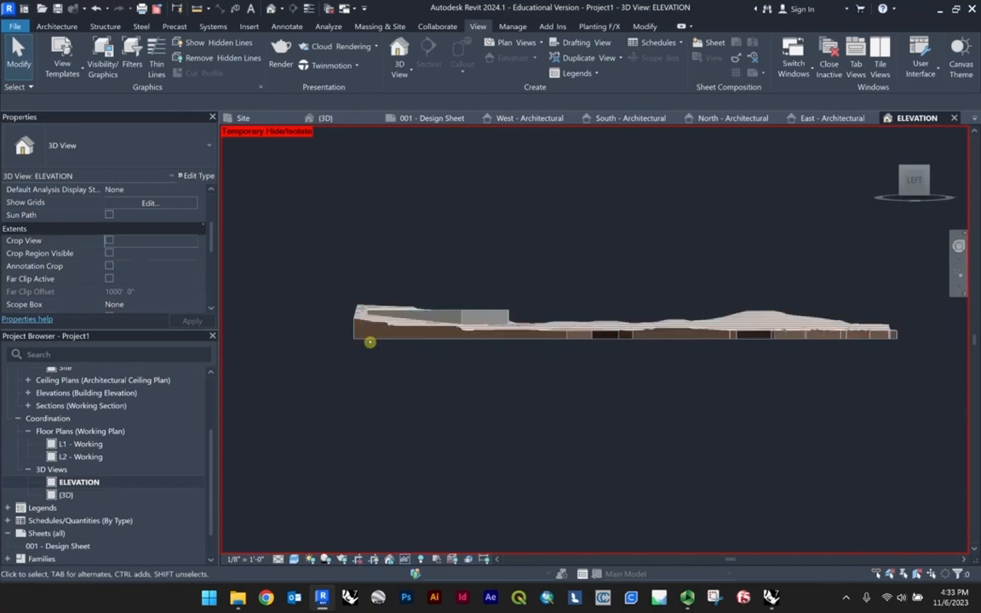
pyautogui.click(137, 488)
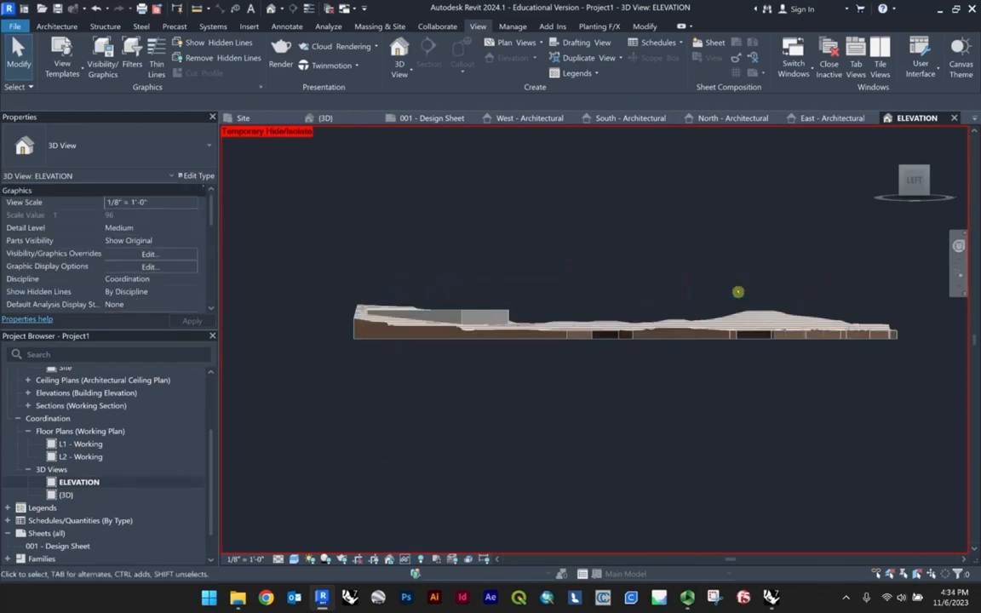
pyautogui.scroll(1, 738, 291)
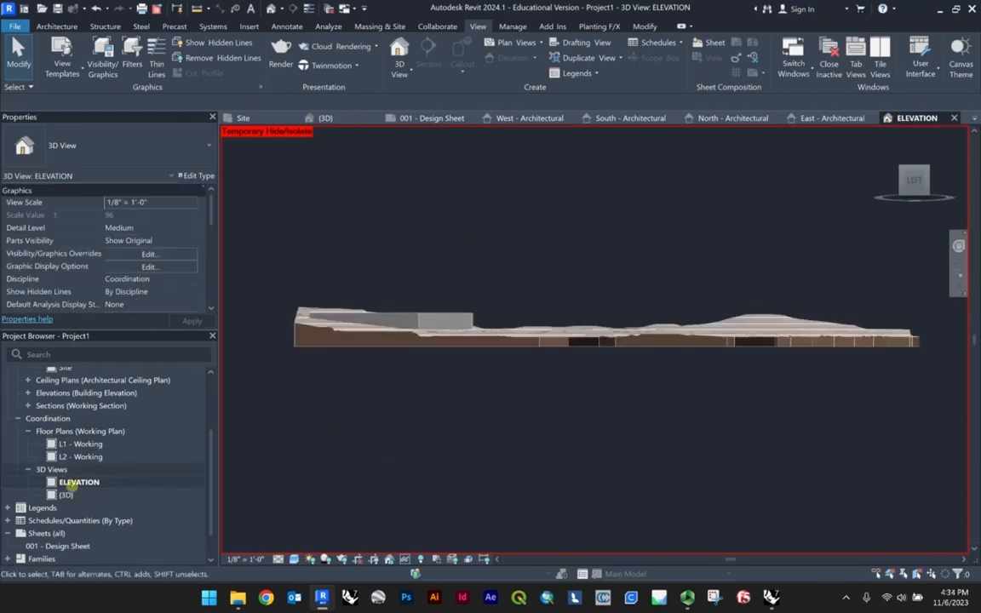
pyautogui.scroll(1, 686, 282)
# Review the {3D} view and the Site floor plan, ending on the {3D} view.
pyautogui.doubleClick(65, 495)
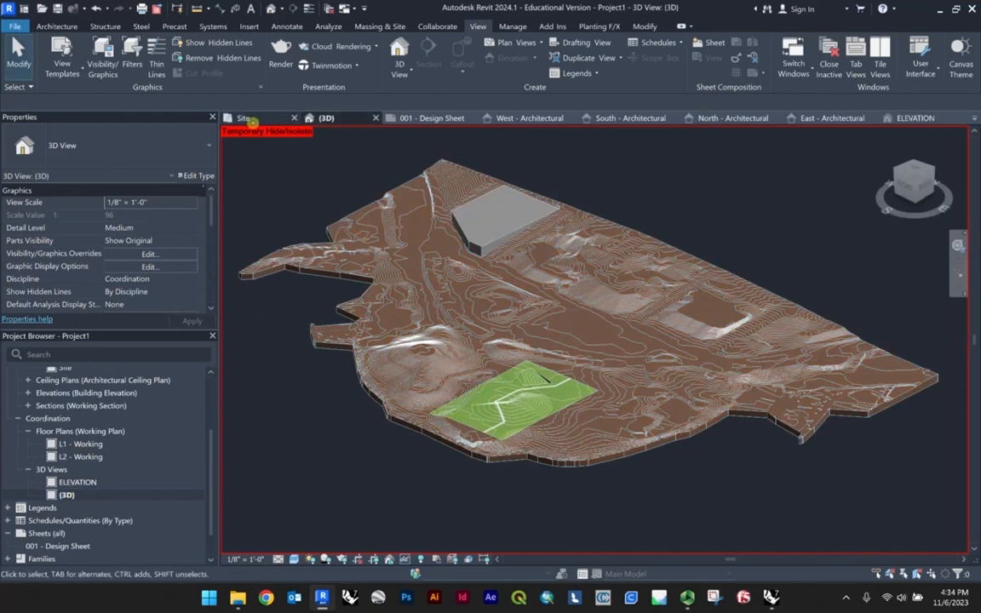
pyautogui.click(277, 120)
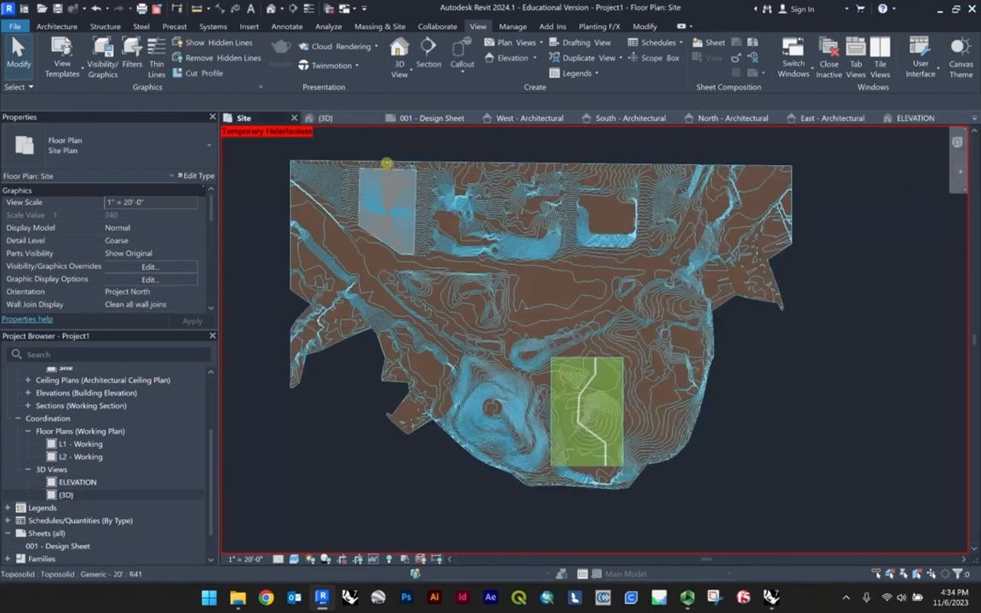
pyautogui.click(332, 119)
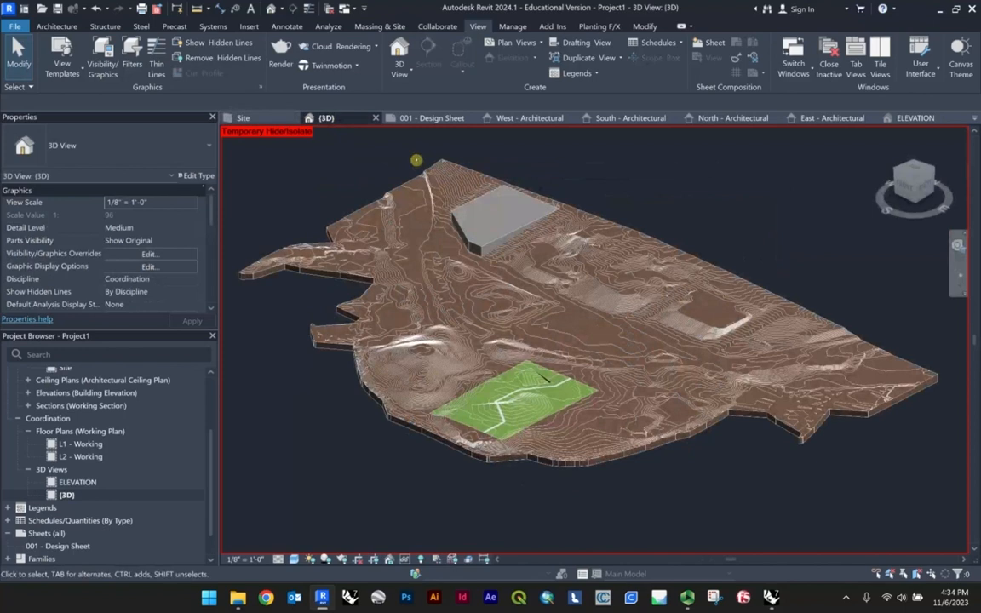
# Close the West, South, North and East Architectural elevations, and reorder the open views so ELEVATION directly follows {3D}.
pyautogui.click(558, 120)
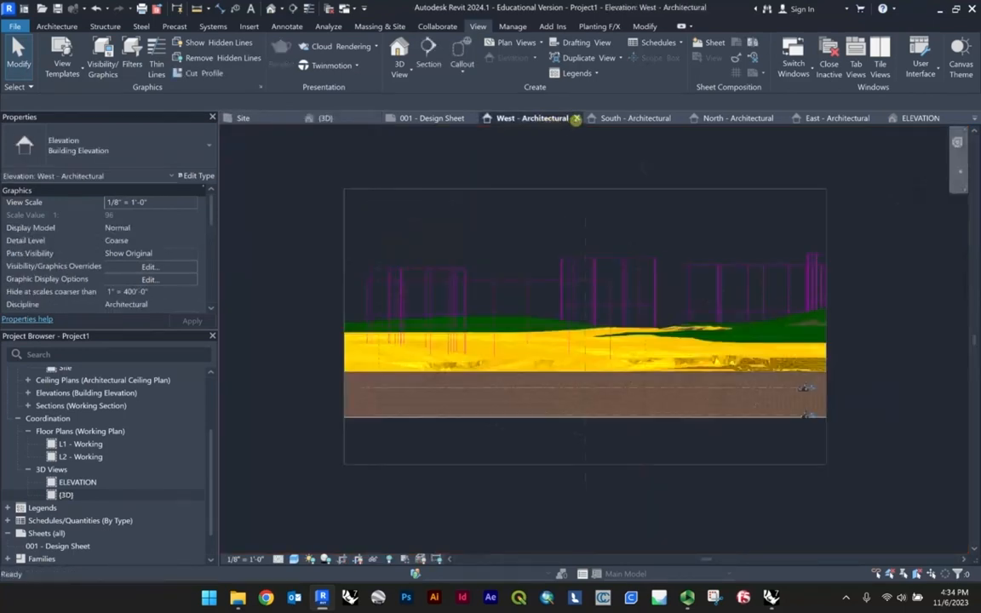
pyautogui.click(575, 120)
pyautogui.click(576, 120)
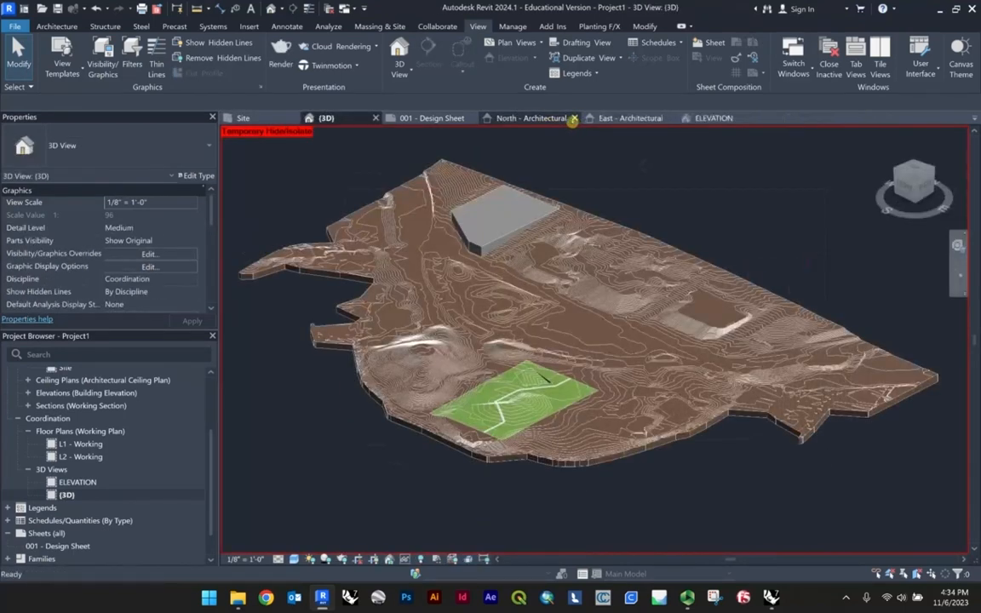
pyautogui.click(574, 120)
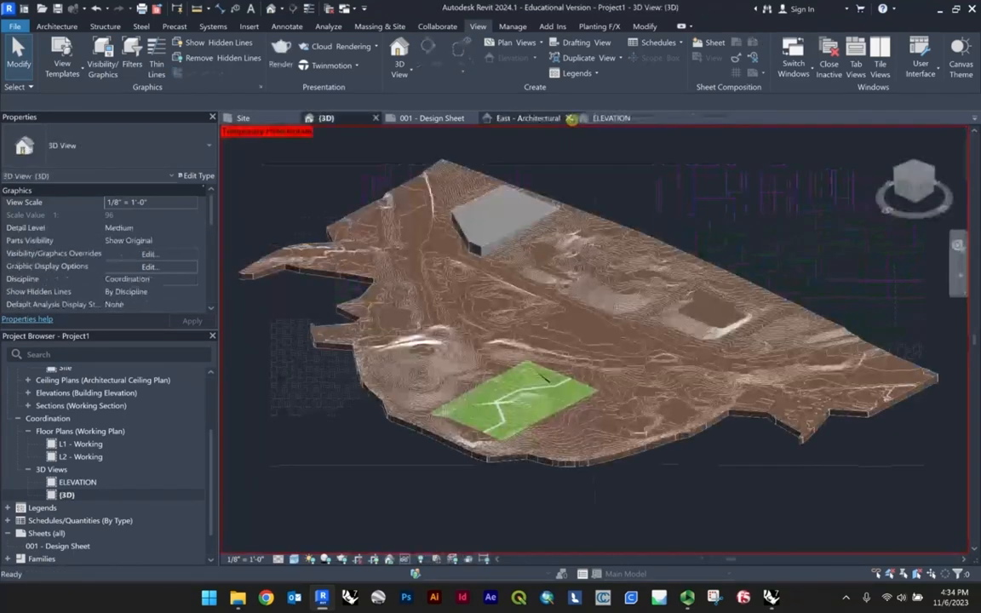
pyautogui.click(568, 119)
pyautogui.click(573, 118)
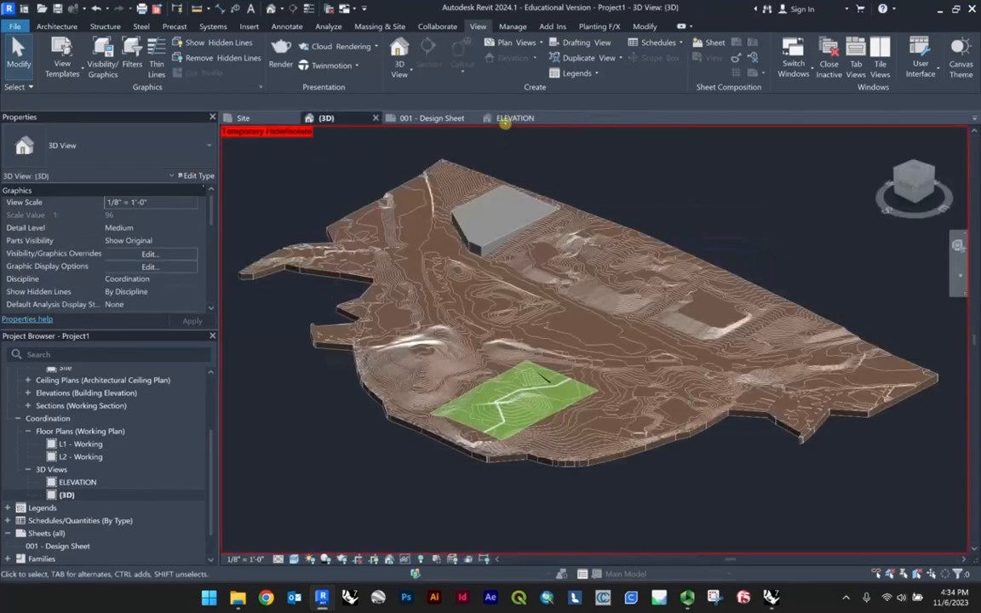
pyautogui.click(517, 119)
pyautogui.moveTo(517, 118); pyautogui.dragTo(418, 119)
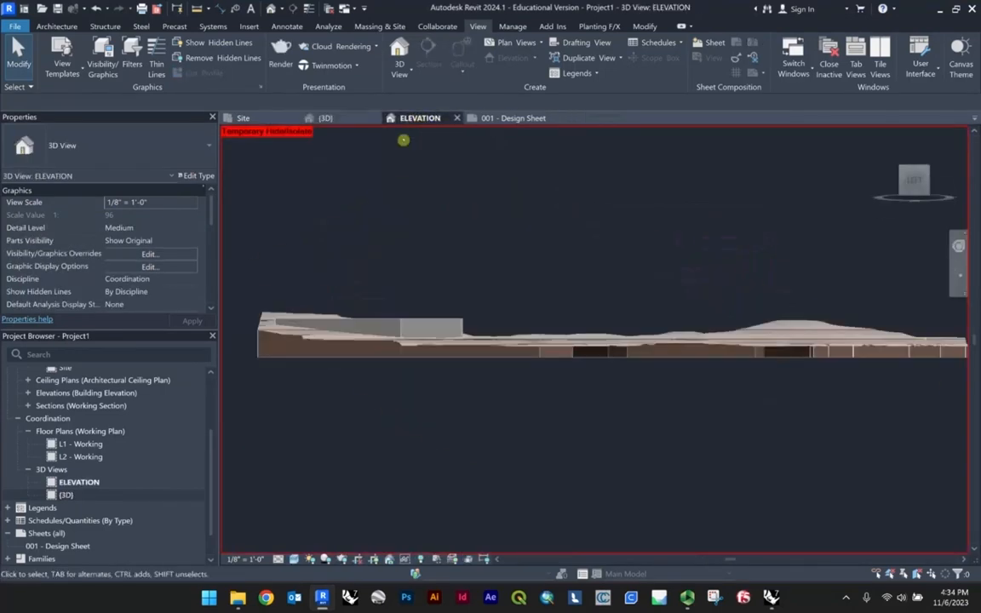
# Review the Site, {3D} and ELEVATION views in turn, and return to the Site plan.
pyautogui.click(246, 119)
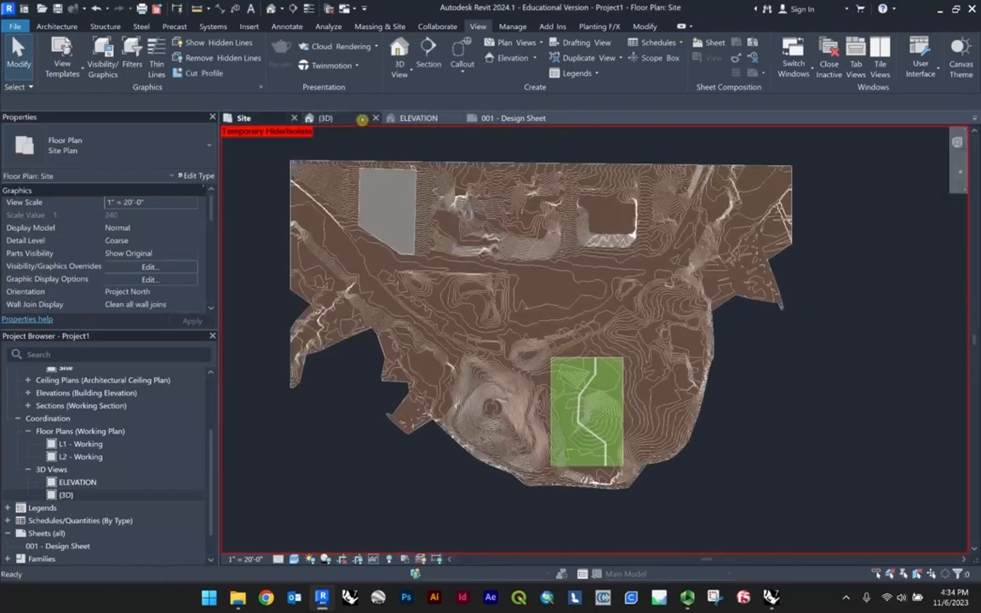
pyautogui.click(362, 119)
pyautogui.click(416, 119)
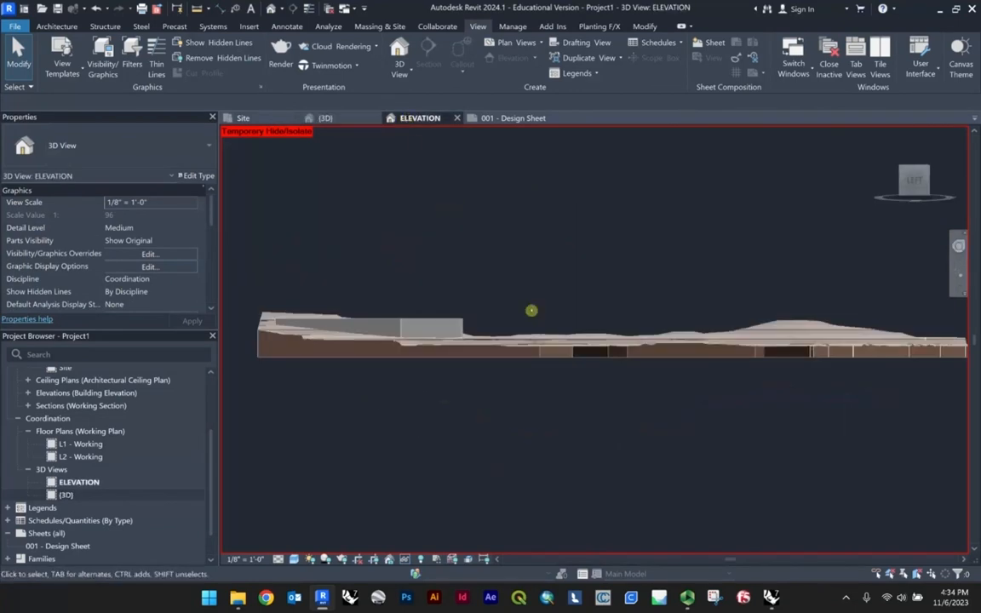
pyautogui.scroll(-1, 612, 271)
pyautogui.scroll(1, 611, 269)
pyautogui.moveTo(613, 267); pyautogui.dragTo(600, 291, button='middle')
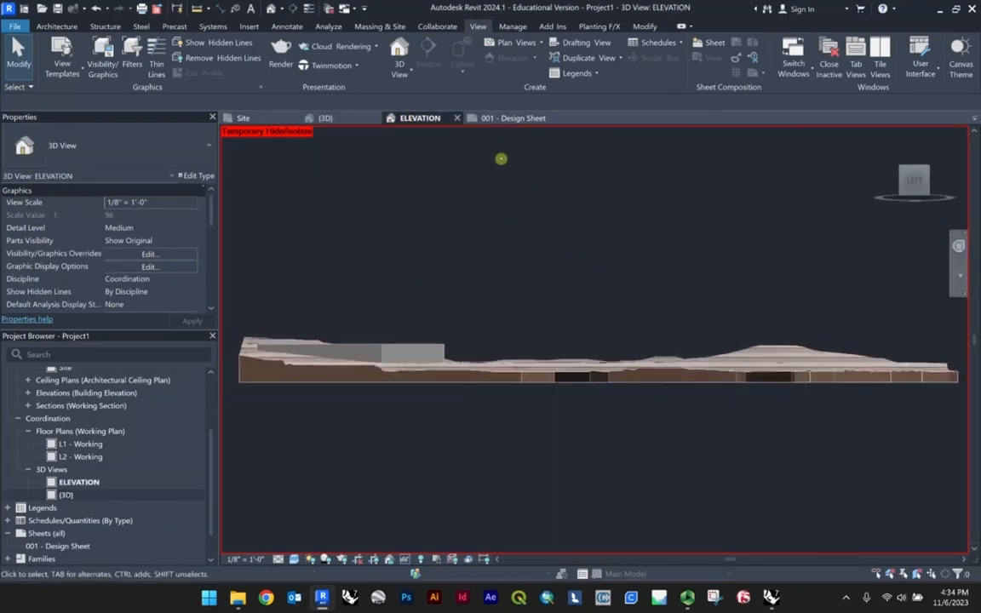
pyautogui.click(261, 117)
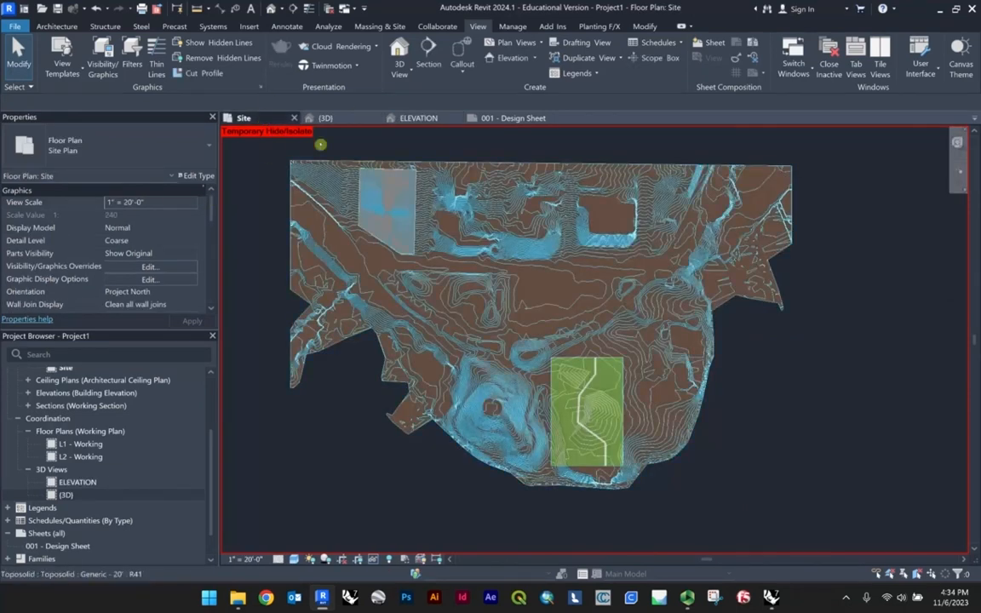
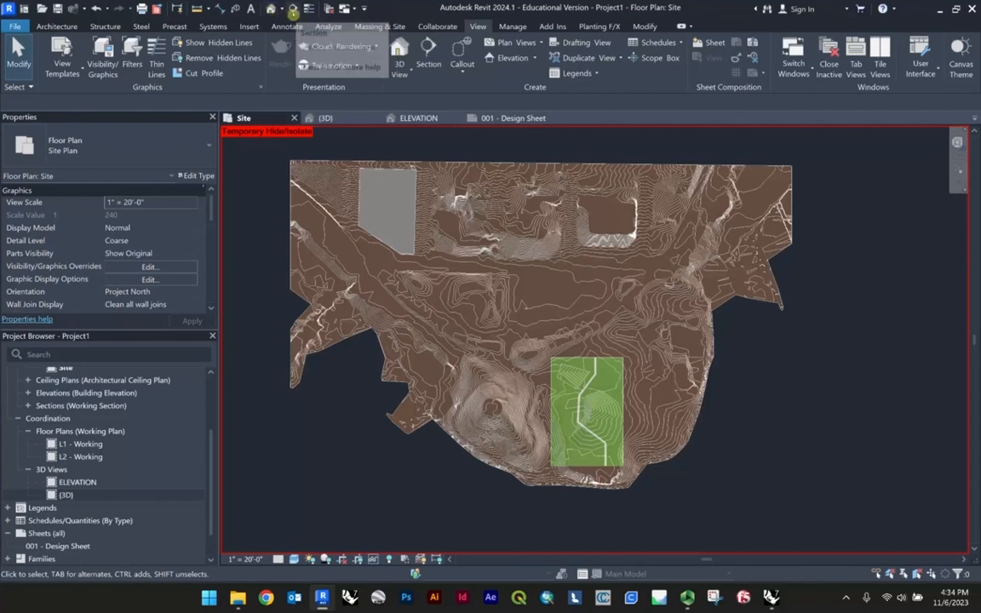
# Draw a diagonal section line across the site, from above the grey building mass to below the green parcel, and test flipping its direction.
pyautogui.click(293, 10)
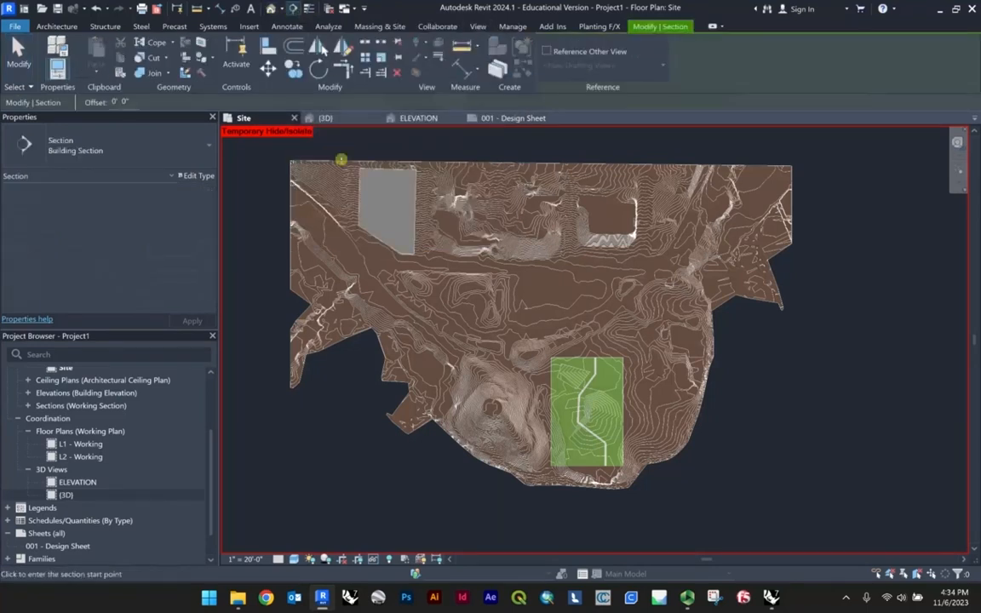
pyautogui.click(331, 154)
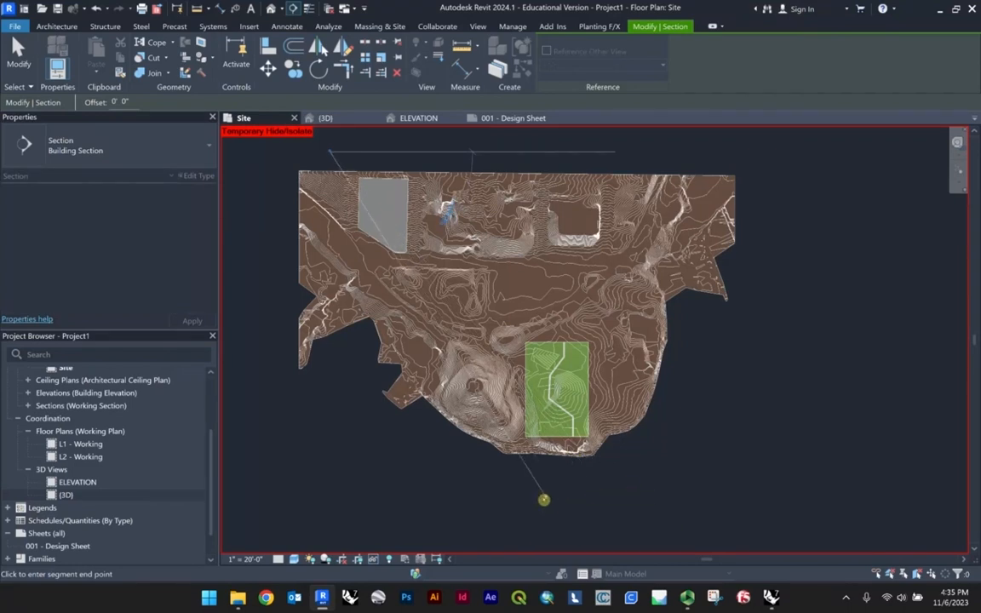
pyautogui.click(543, 500)
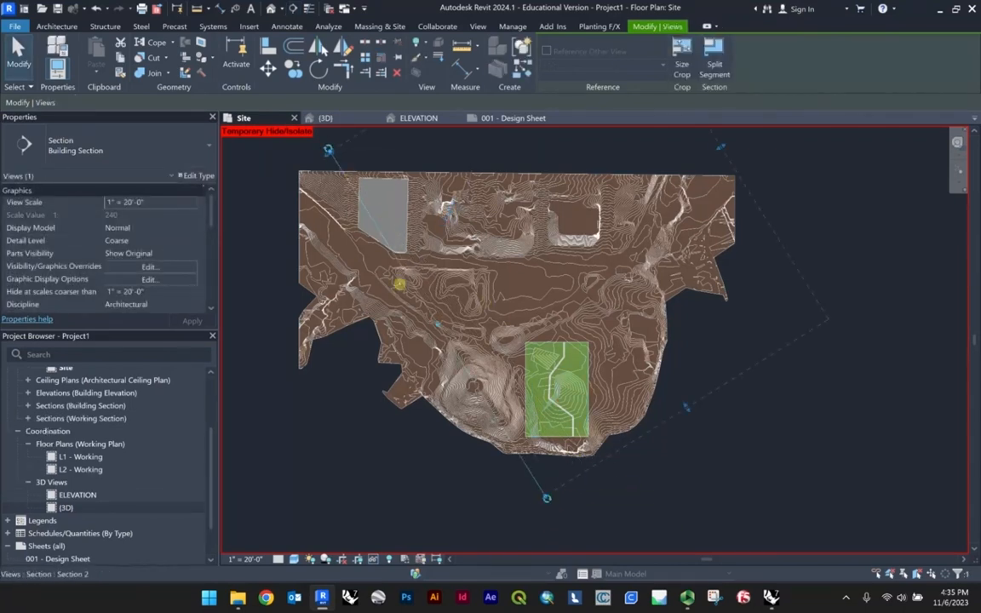
pyautogui.scroll(-1, 405, 205)
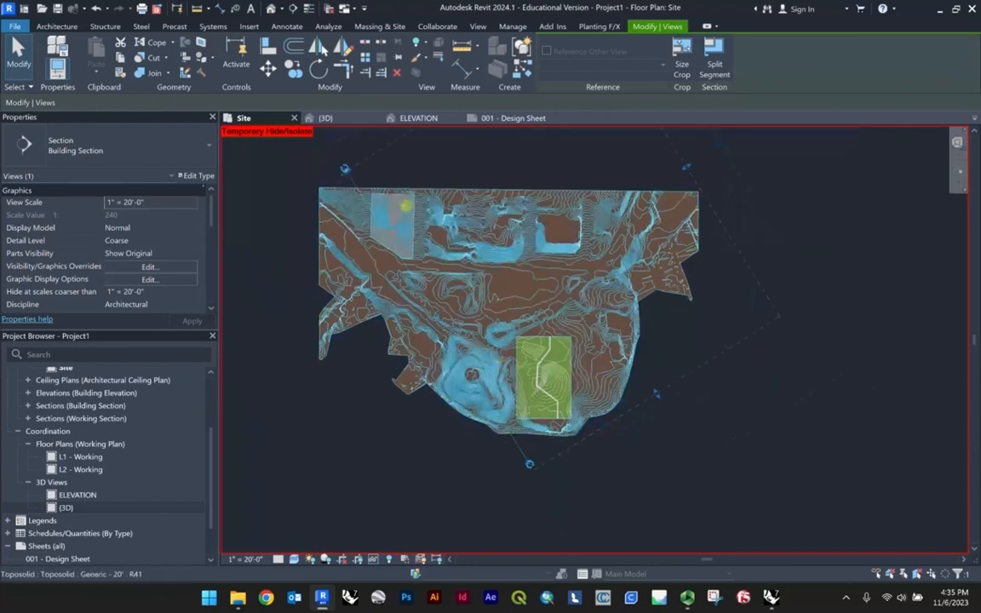
pyautogui.scroll(2, 351, 171)
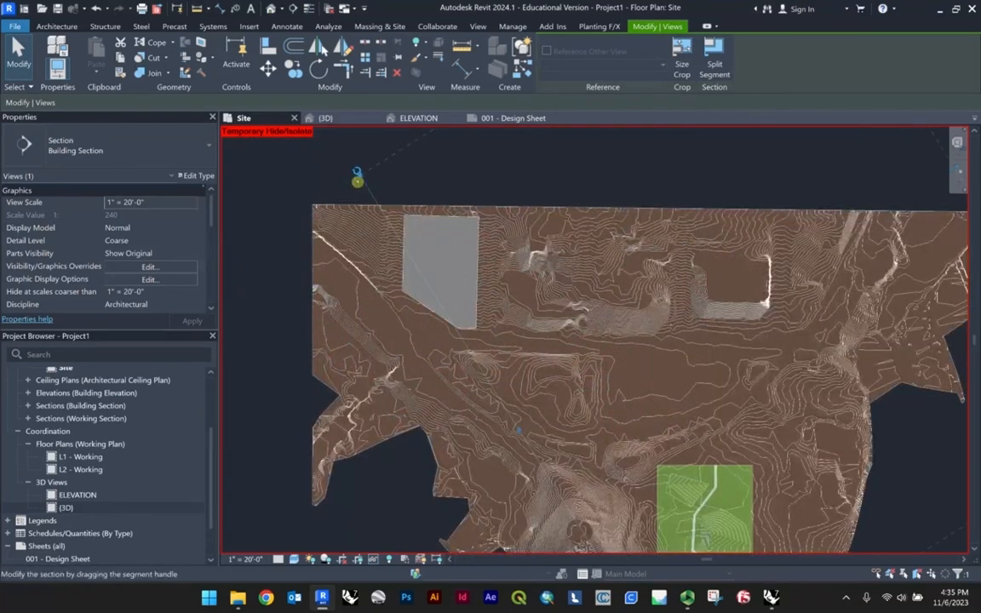
pyautogui.scroll(1, 358, 177)
pyautogui.scroll(-5, 366, 179)
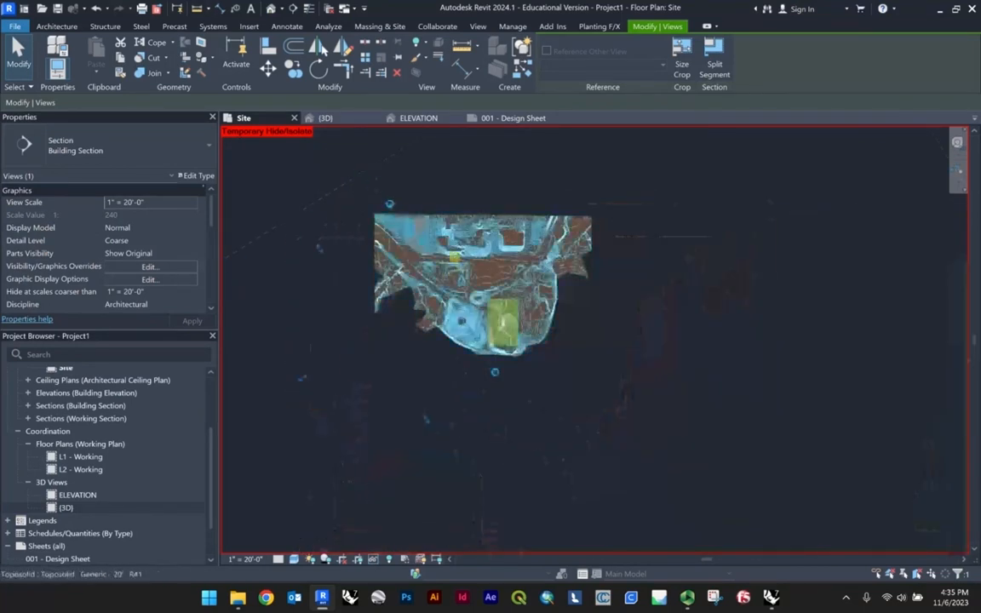
pyautogui.scroll(6, 357, 187)
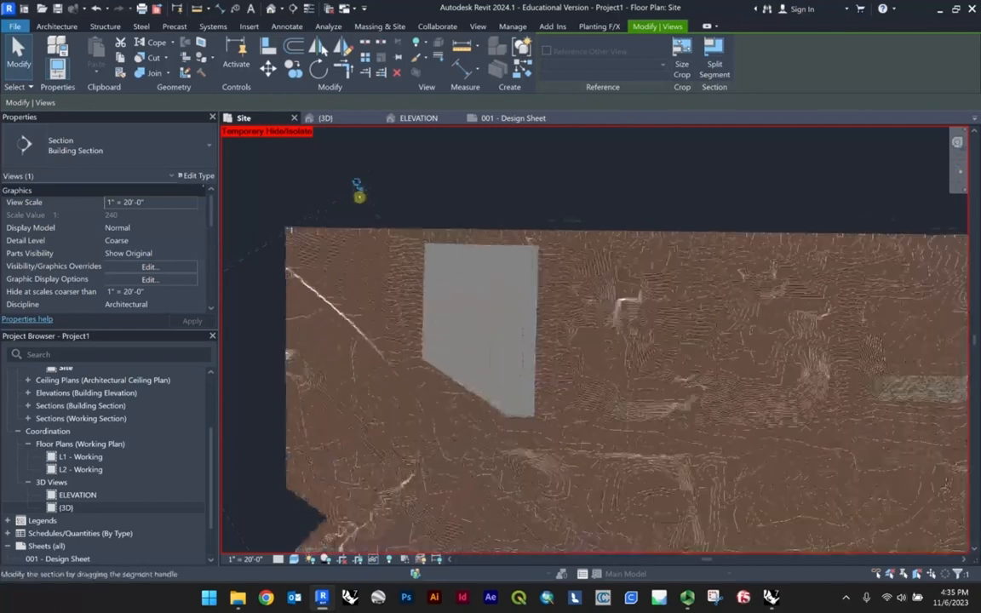
pyautogui.scroll(-3, 377, 184)
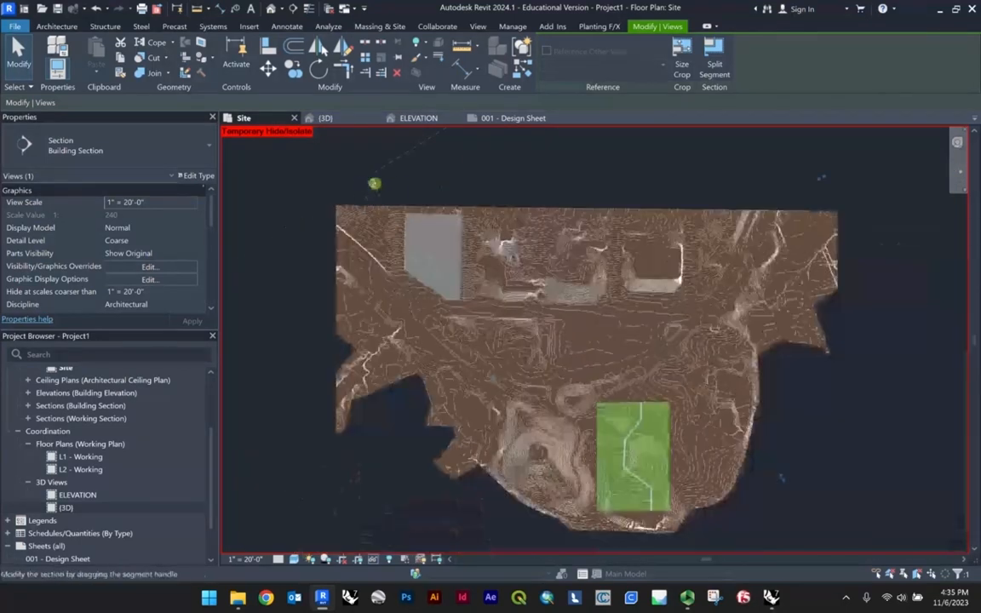
pyautogui.scroll(-4, 417, 193)
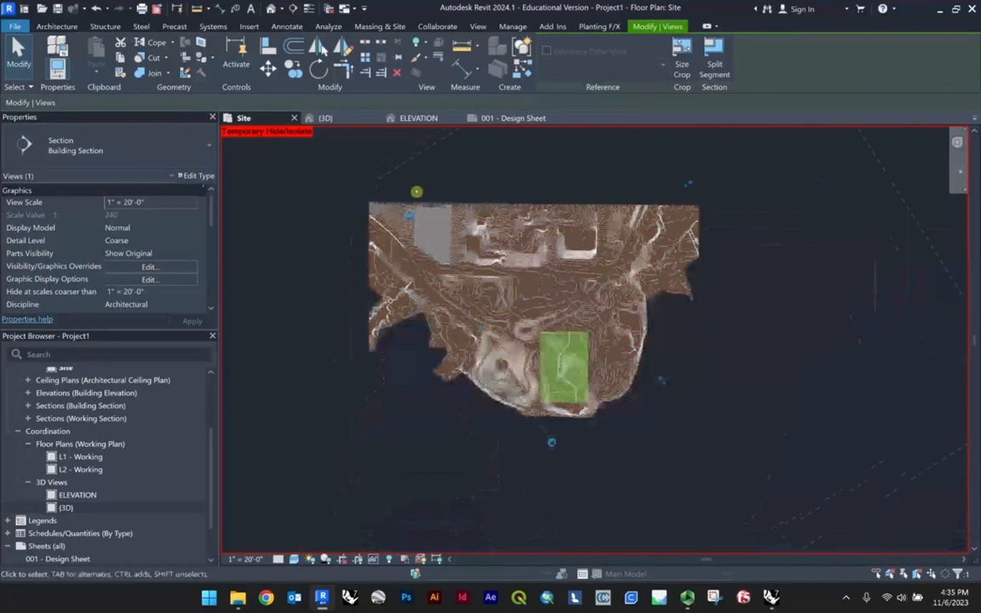
pyautogui.scroll(4, 425, 178)
# Delete the diagonal section line from the Site plan.
pyautogui.click(420, 187)
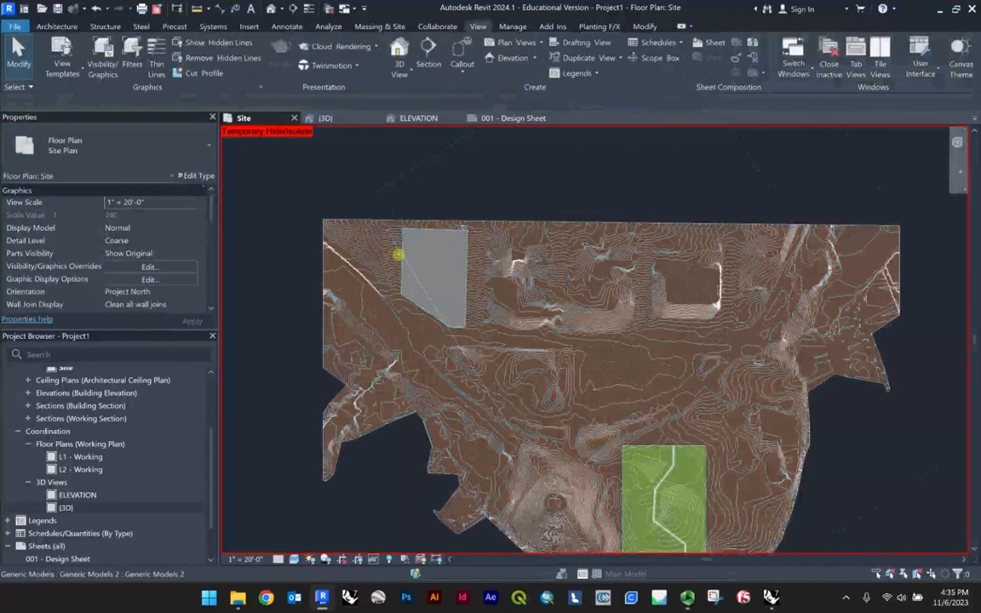
pyautogui.click(429, 254)
pyautogui.scroll(-2, 441, 231)
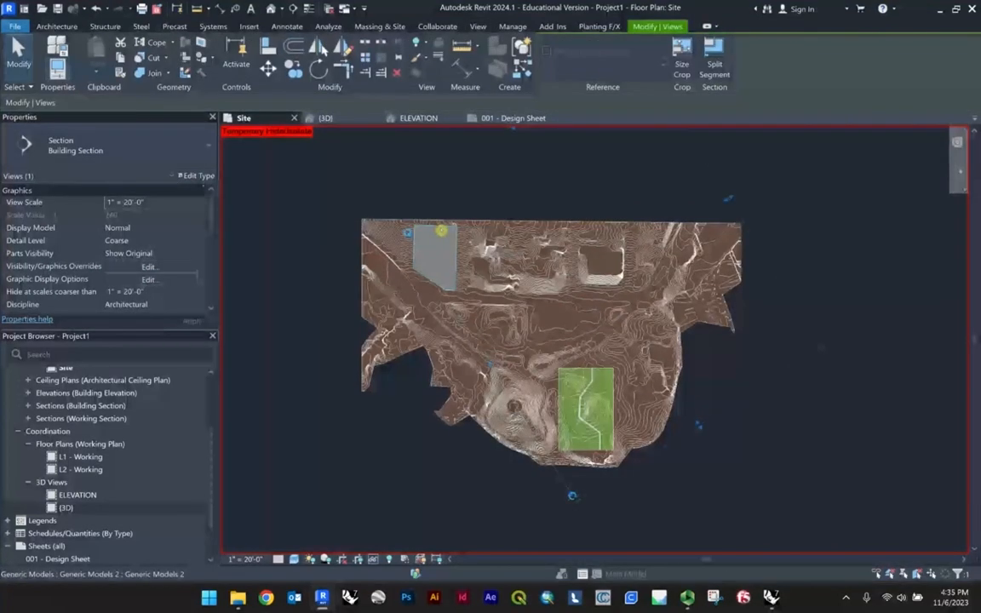
pyautogui.press('Delete')
pyautogui.click(539, 339)
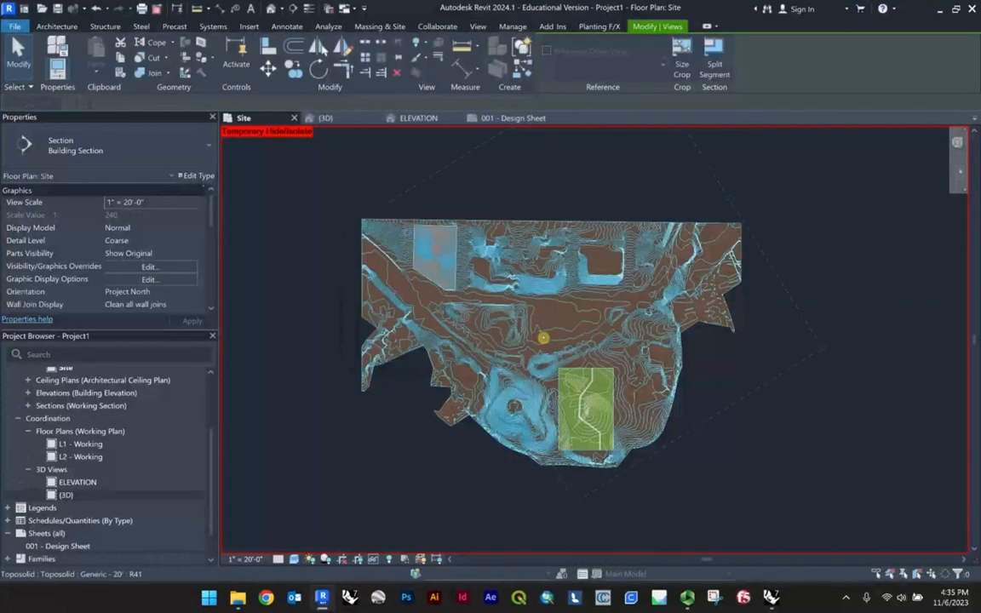
# Draw a horizontal building section across the full width of the site, cutting through the hill and the green parcel.
pyautogui.click(292, 9)
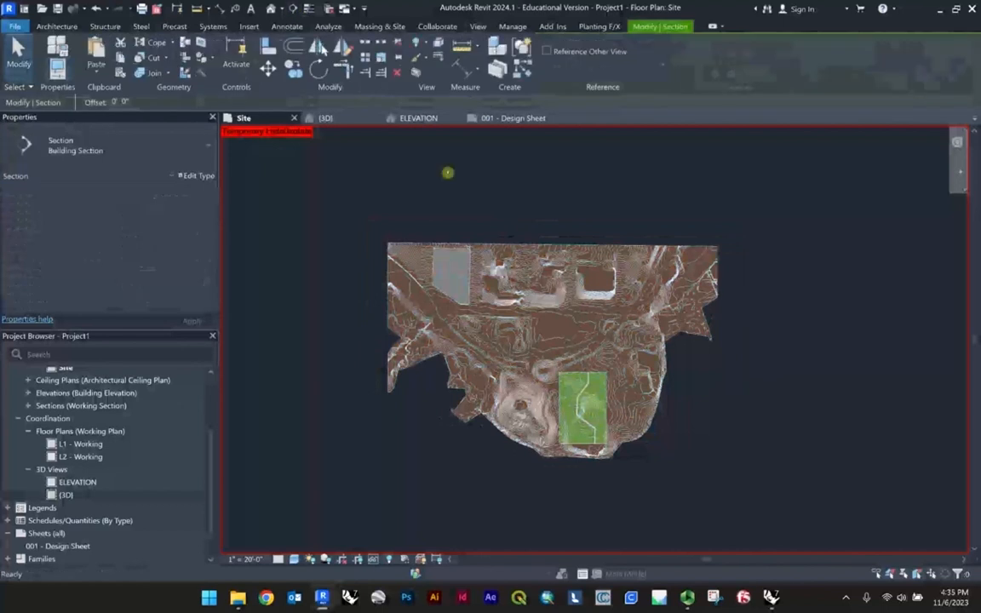
pyautogui.scroll(2, 393, 255)
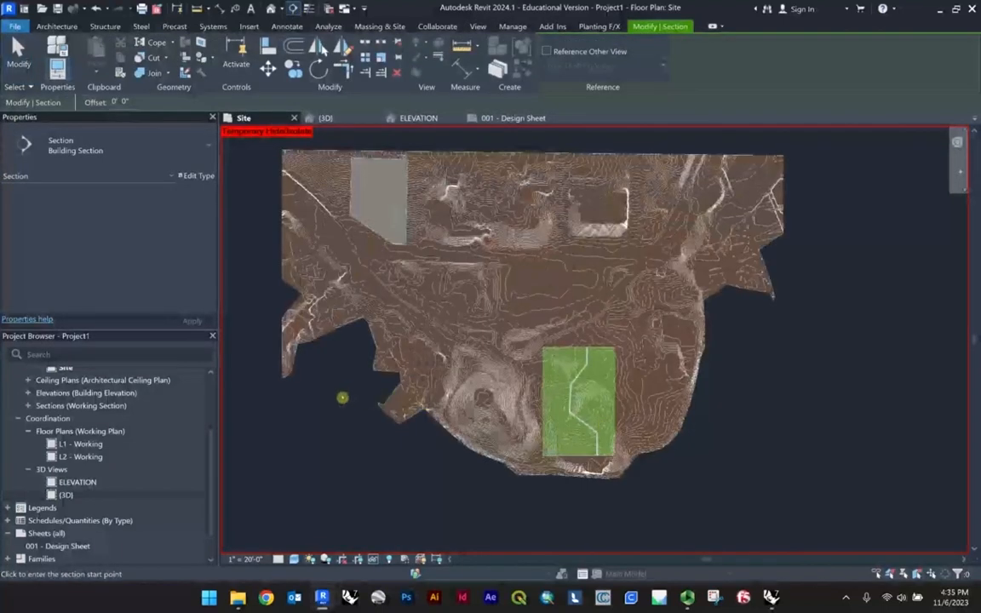
pyautogui.click(266, 398)
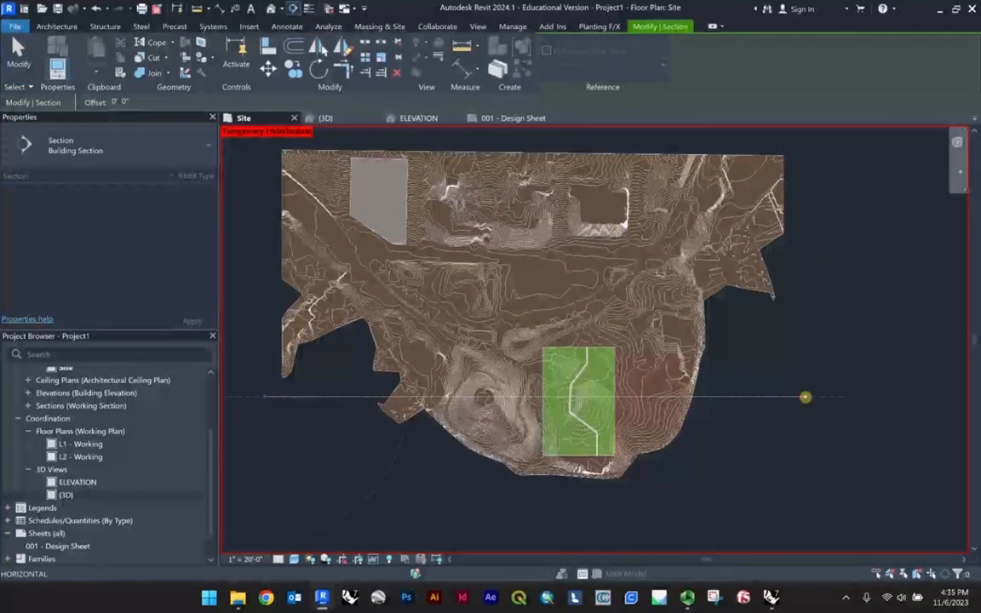
pyautogui.click(790, 400)
pyautogui.scroll(2, 451, 407)
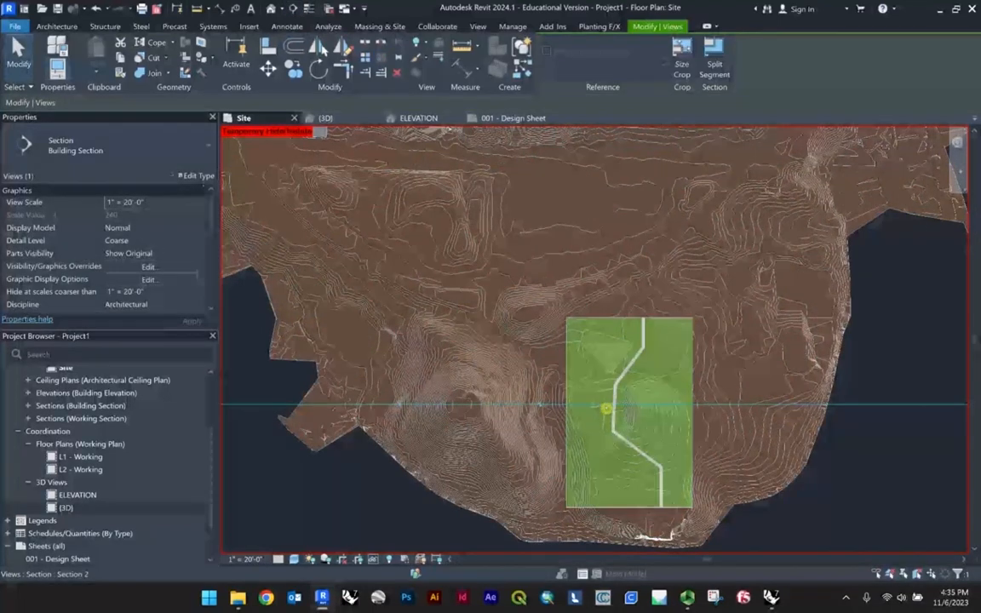
pyautogui.scroll(-3, 655, 411)
pyautogui.scroll(1, 733, 420)
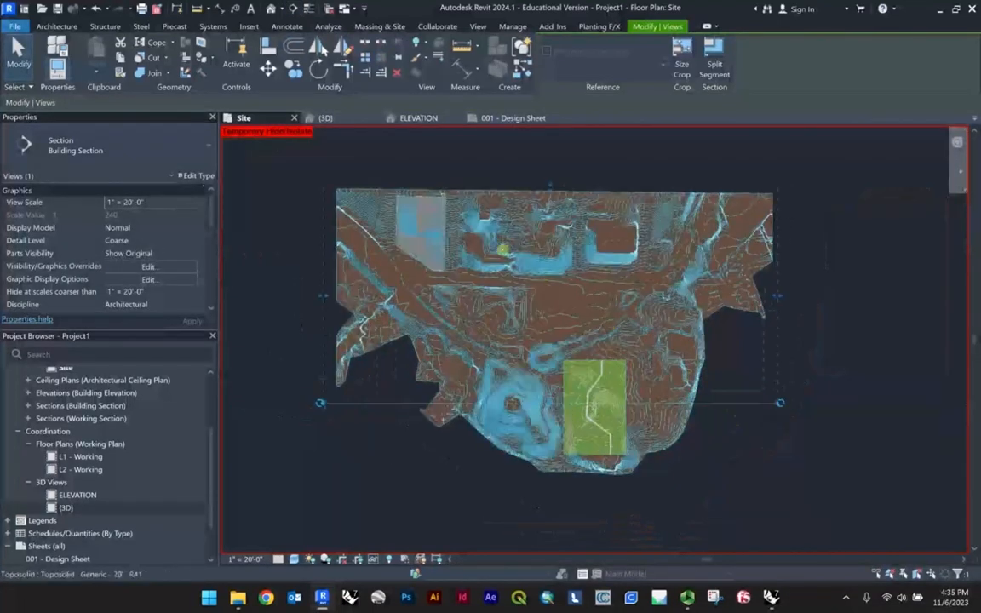
# Extend the horizontal section's far clip boundary northward across the building areas, to an offset of about 903' 9".
pyautogui.scroll(3, 504, 250)
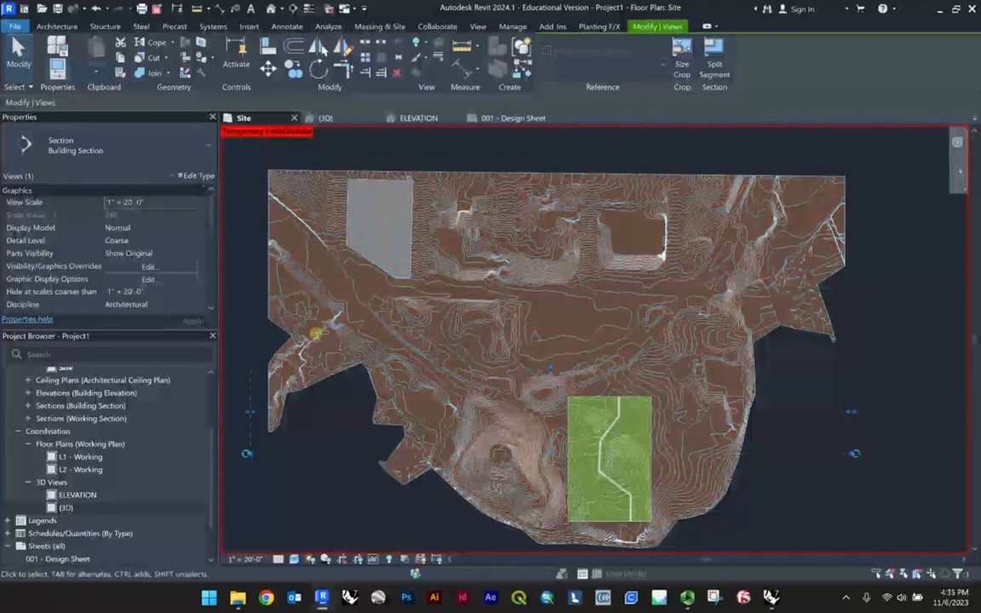
pyautogui.scroll(-5, 181, 240)
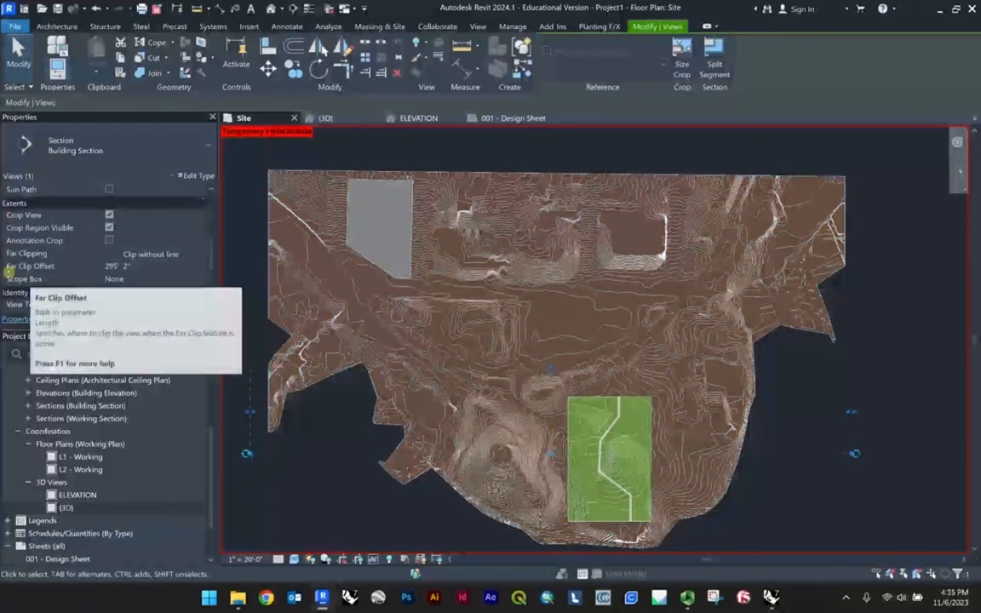
pyautogui.scroll(-2, 587, 428)
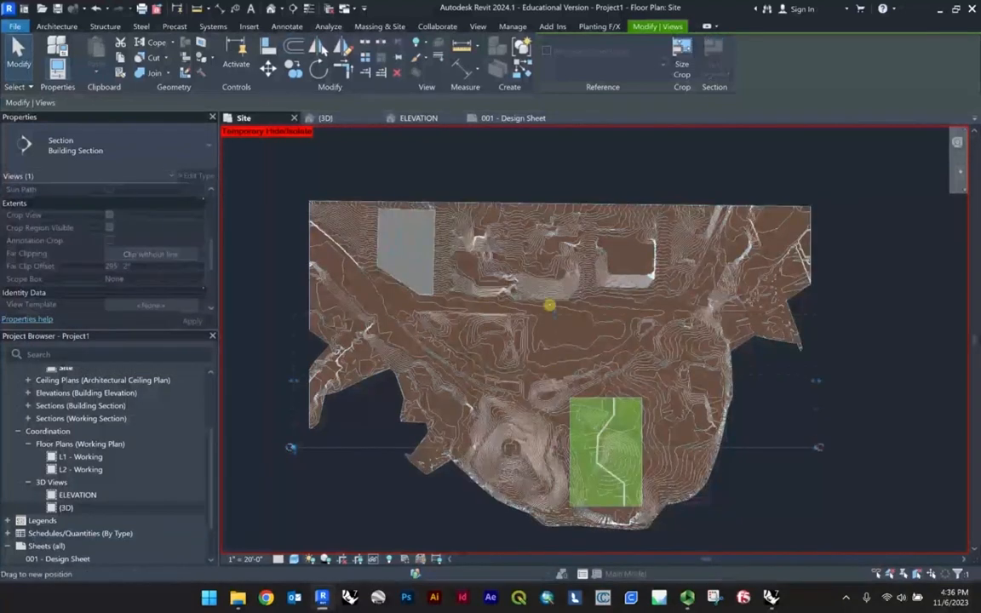
pyautogui.moveTo(531, 180); pyautogui.dragTo(405, 279)
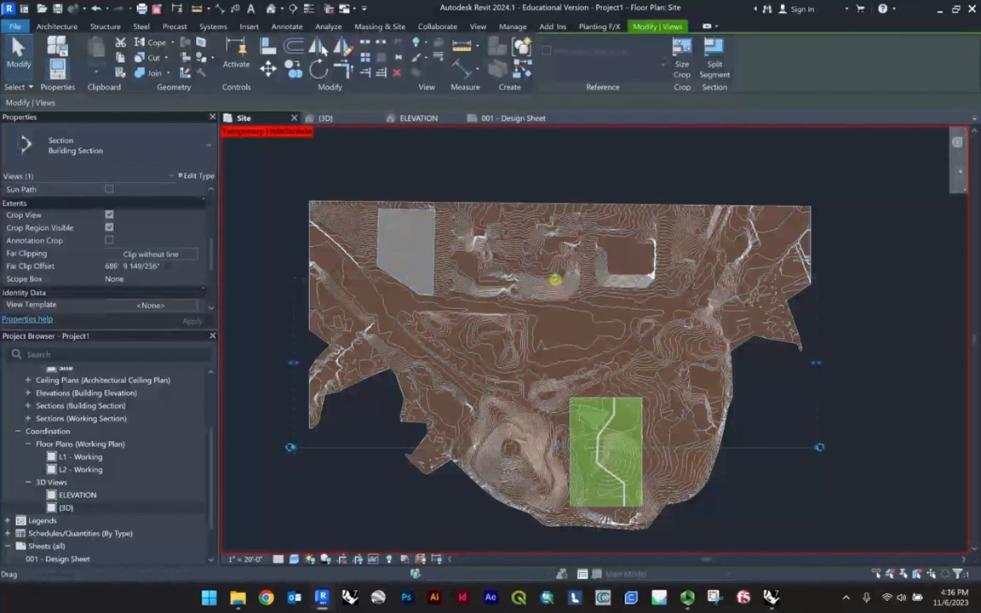
pyautogui.moveTo(555, 279); pyautogui.dragTo(555, 234)
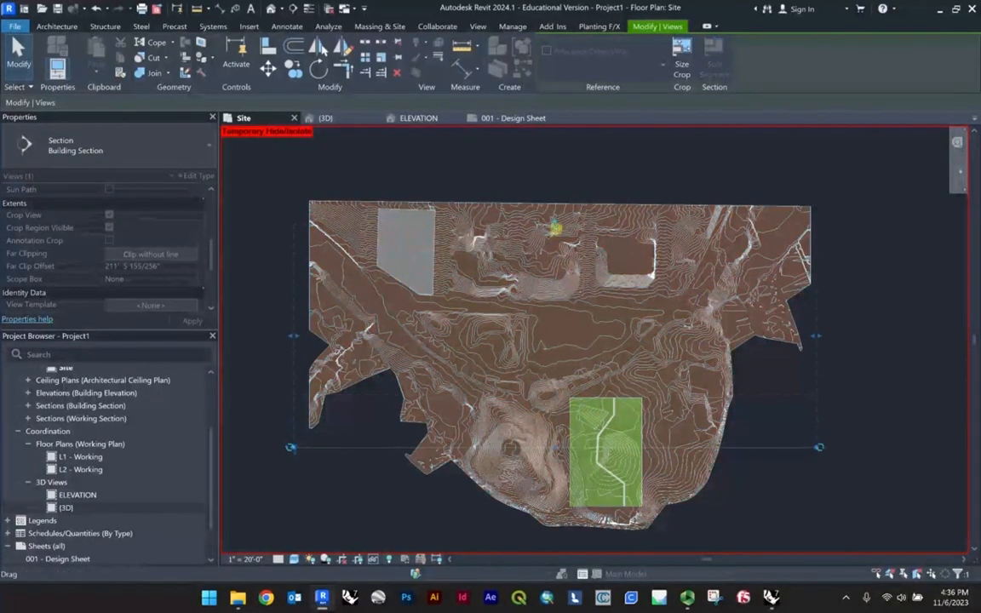
pyautogui.click(773, 442)
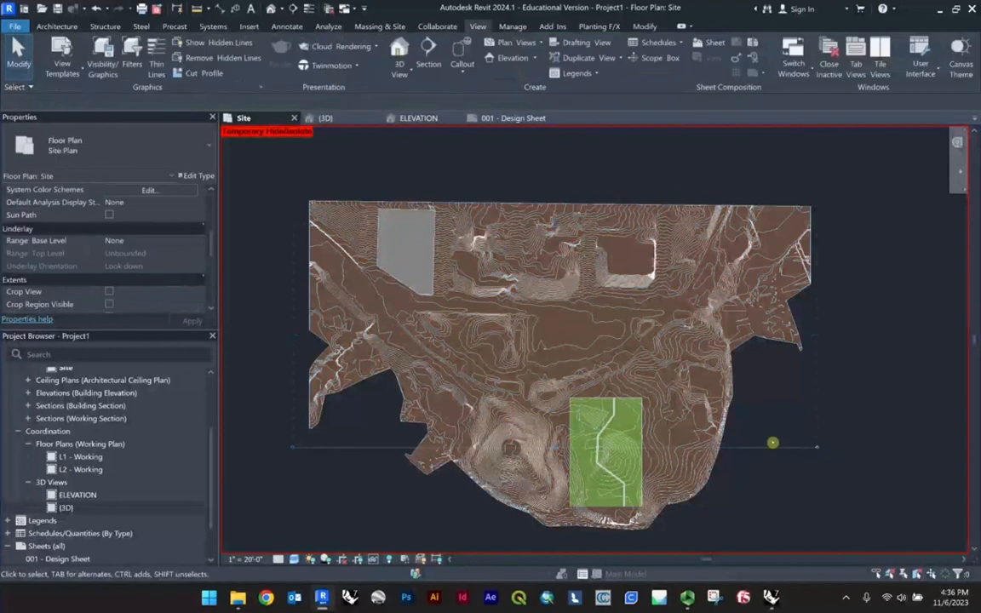
# Flip the horizontal section's viewing direction to the south and back to the north.
pyautogui.click(622, 444)
pyautogui.scroll(4, 299, 457)
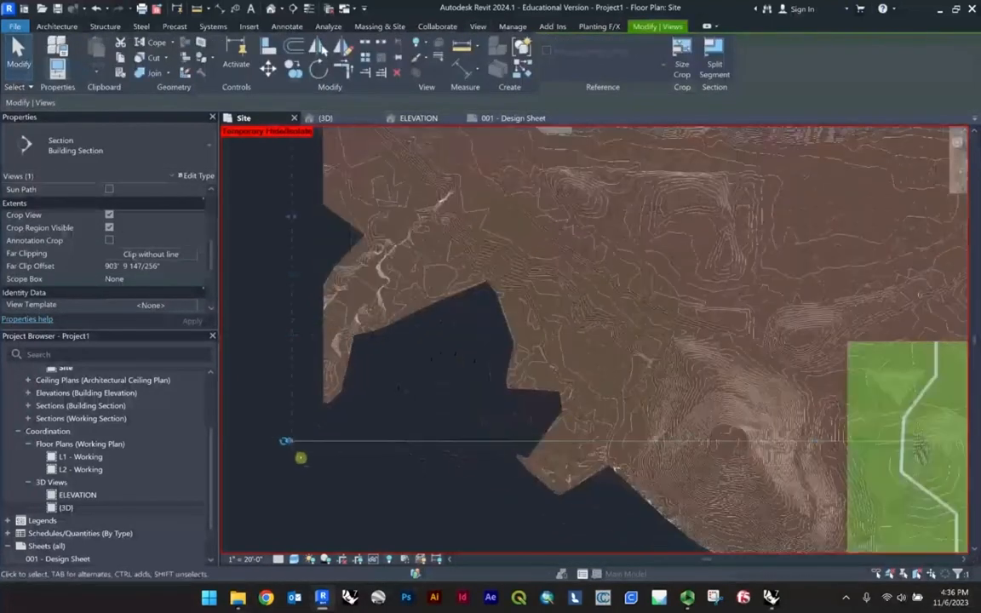
pyautogui.scroll(-6, 355, 285)
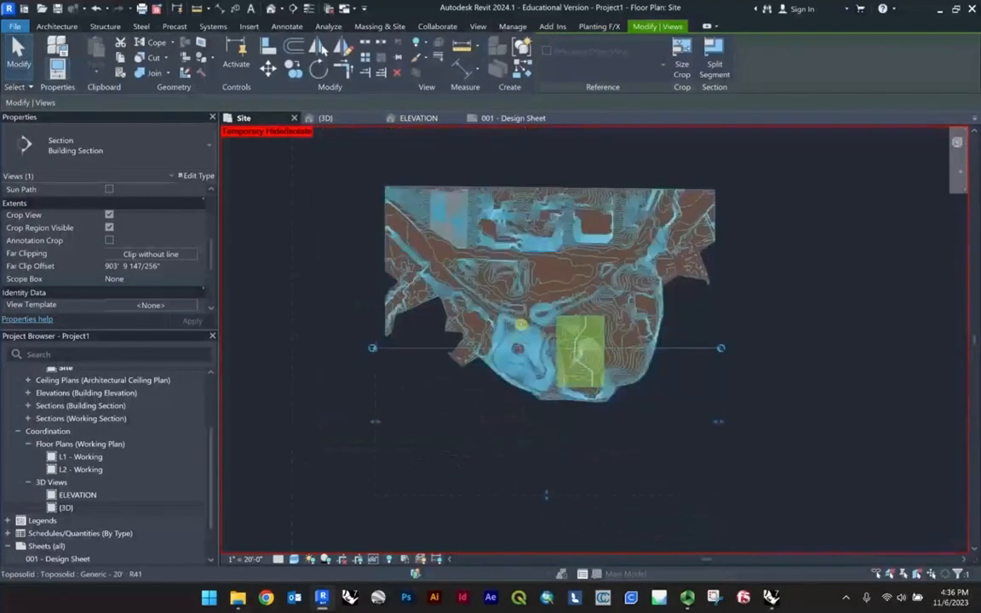
pyautogui.scroll(4, 381, 340)
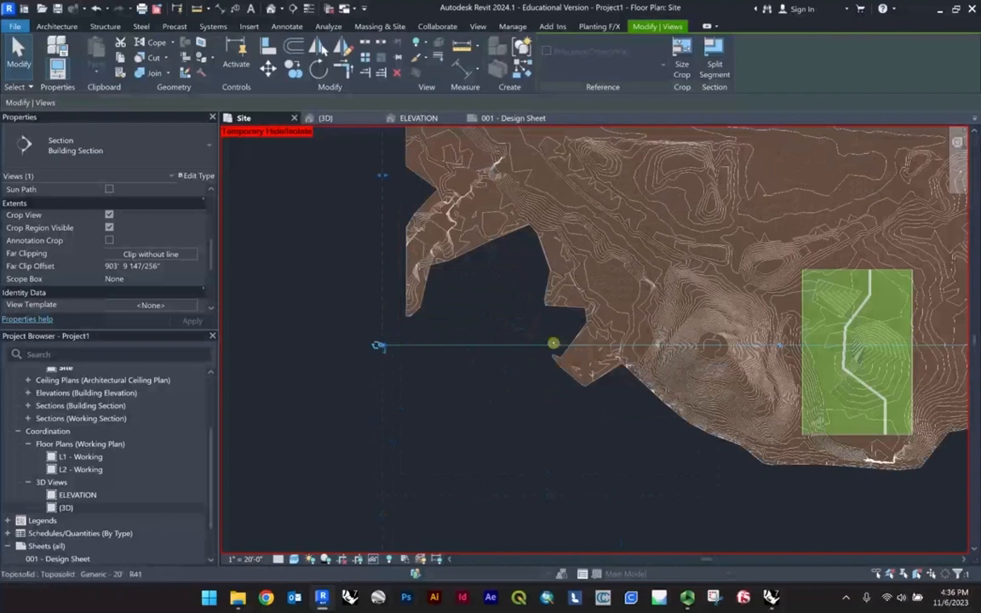
pyautogui.click(335, 350)
pyautogui.scroll(-2, 349, 349)
pyautogui.scroll(3, 53, 508)
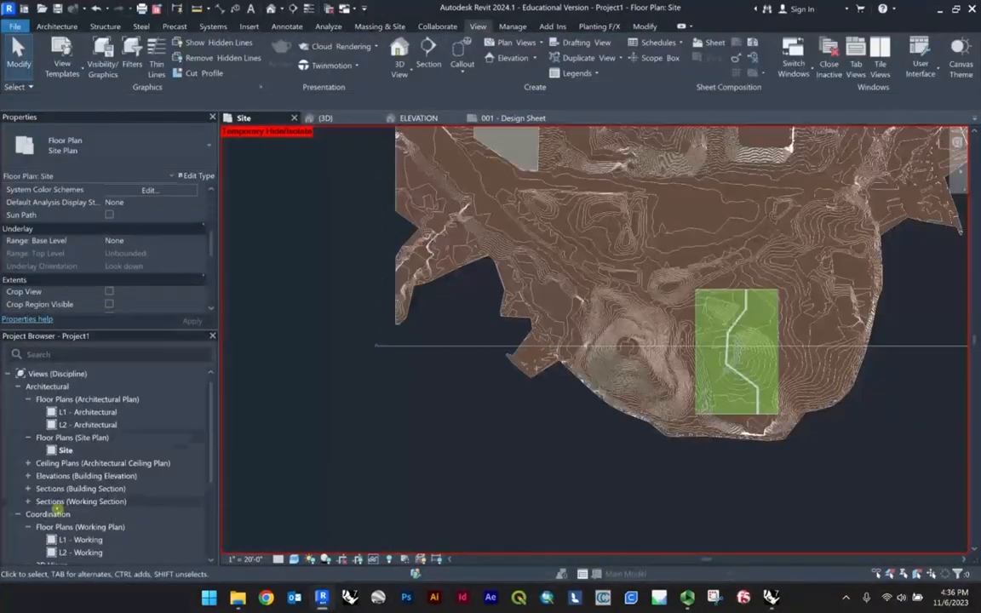
# Open the working section view Section 1, followed by the building section view Section 2.
pyautogui.click(27, 502)
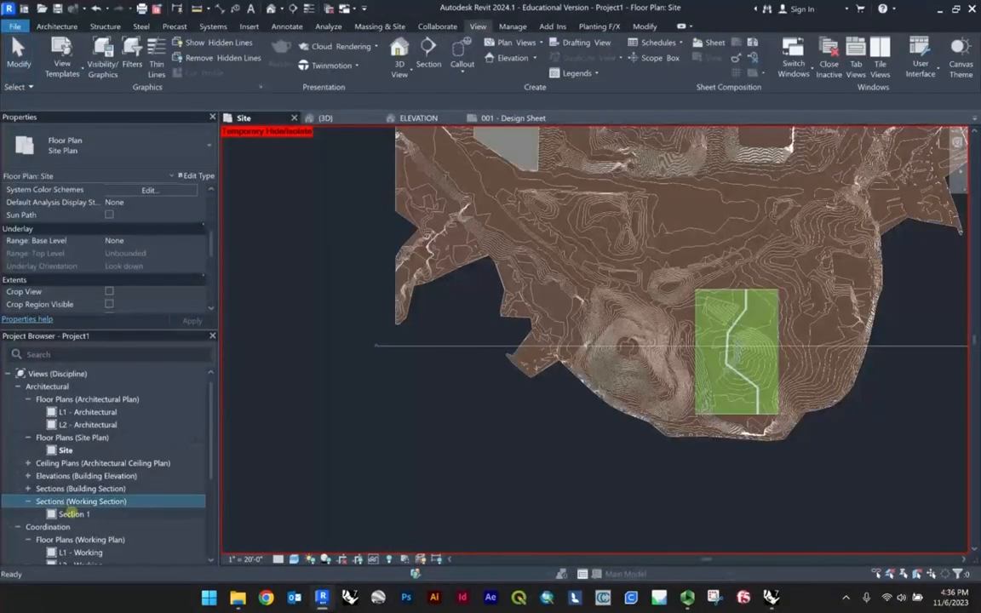
pyautogui.doubleClick(71, 514)
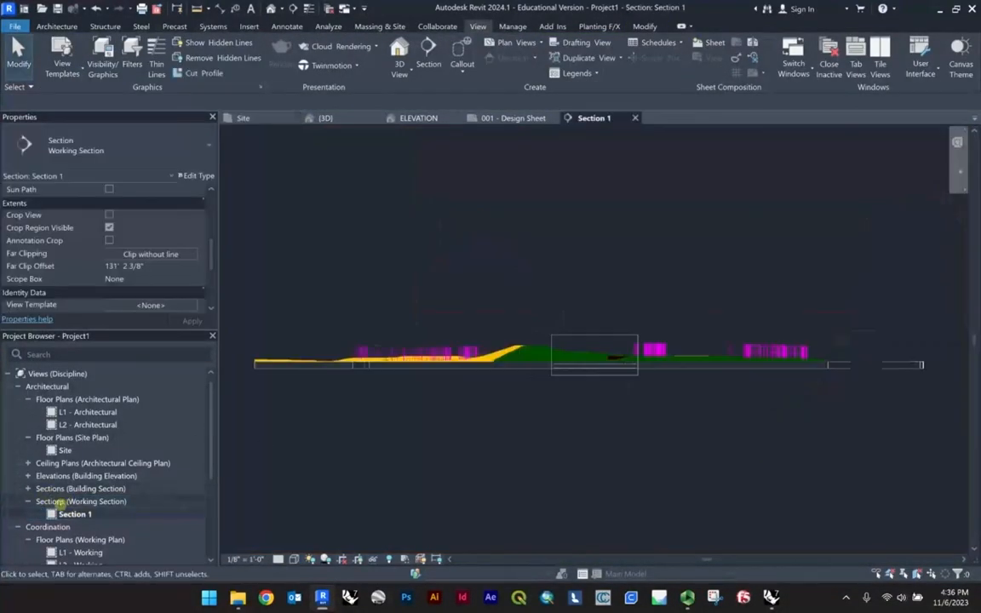
pyautogui.click(32, 491)
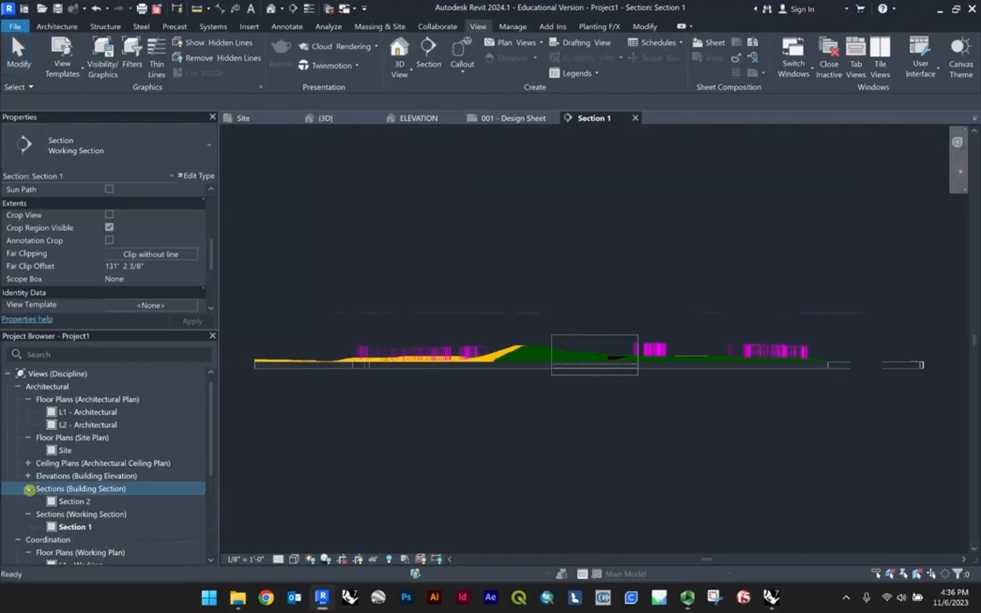
pyautogui.click(28, 490)
pyautogui.doubleClick(73, 500)
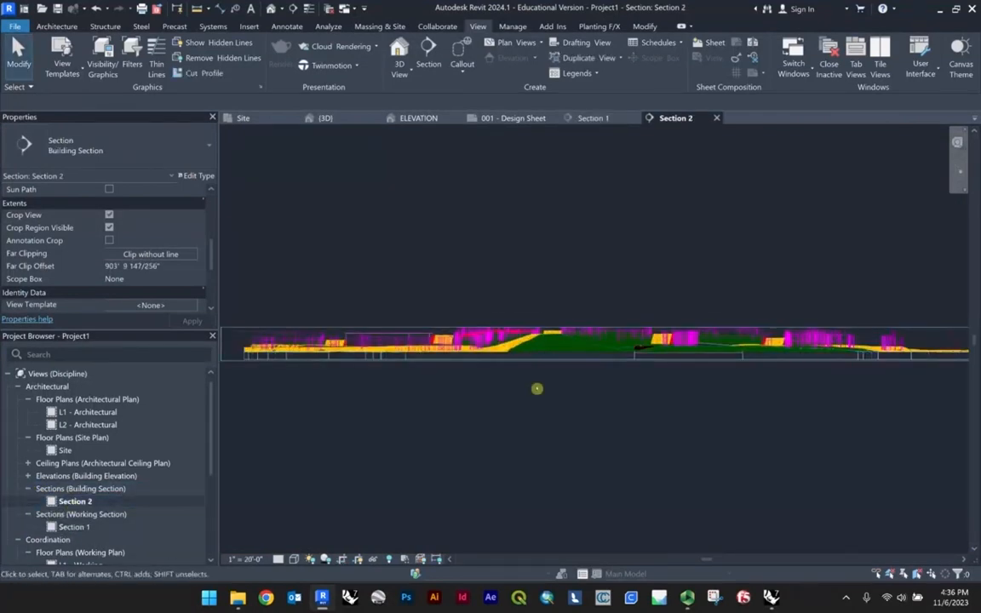
# Hide both LARC imported categories in the Section 2 visibility/graphic overrides.
pyautogui.press('g')
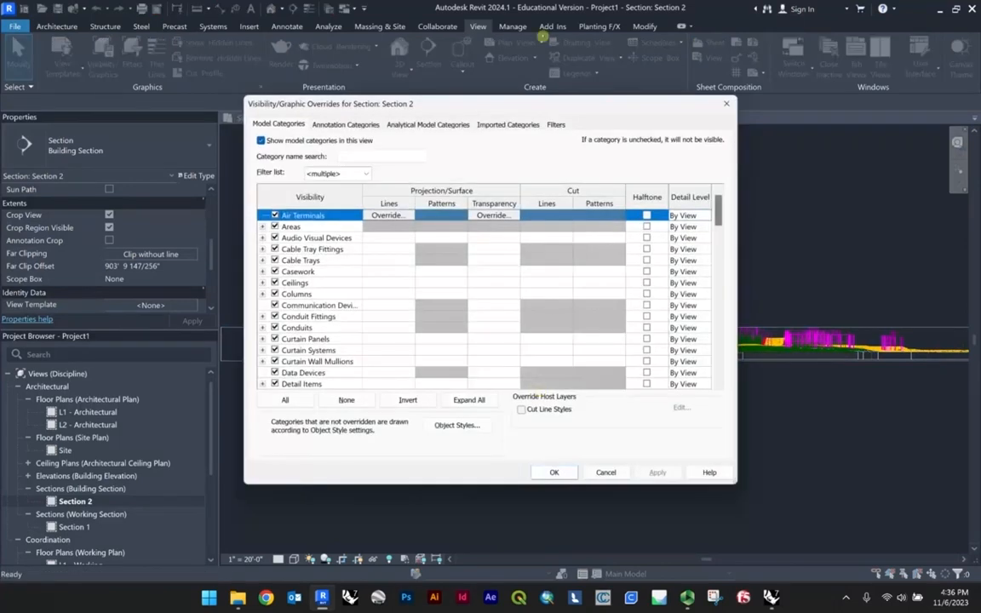
pyautogui.click(508, 125)
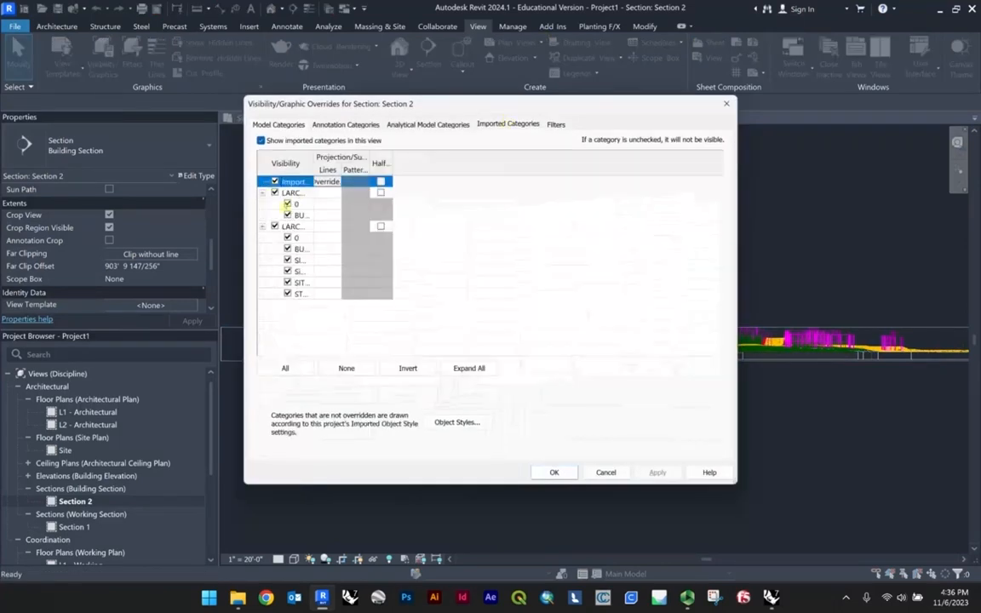
pyautogui.click(275, 193)
pyautogui.click(275, 226)
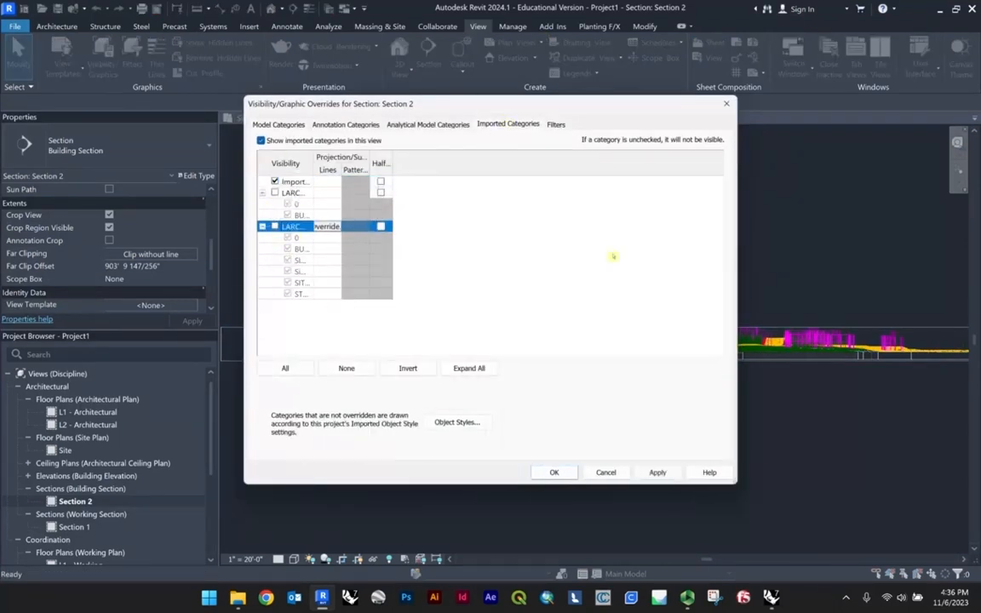
pyautogui.click(557, 470)
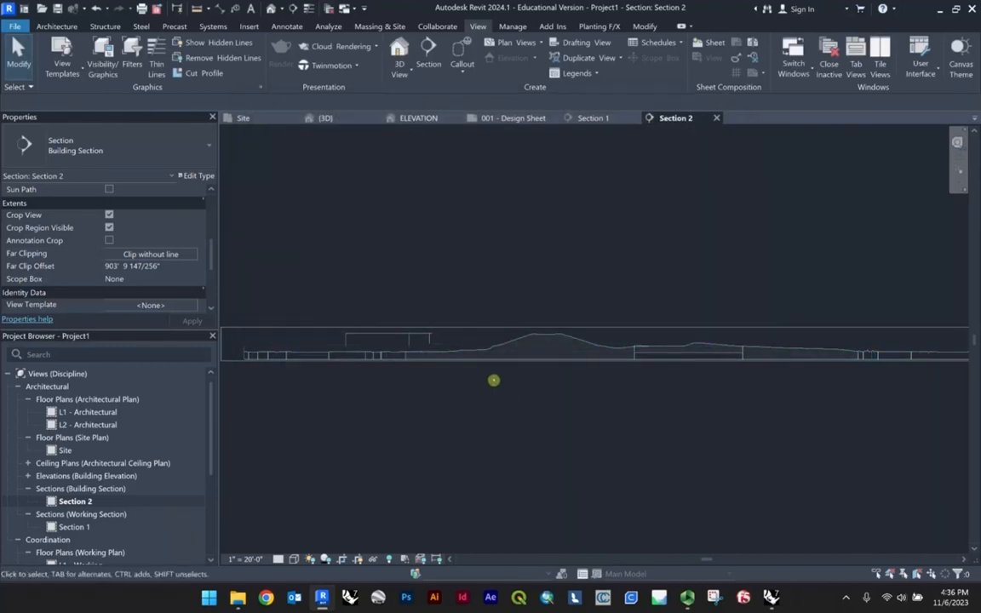
# Set the visual style of the Section 2 view to Shaded.
pyautogui.click(293, 559)
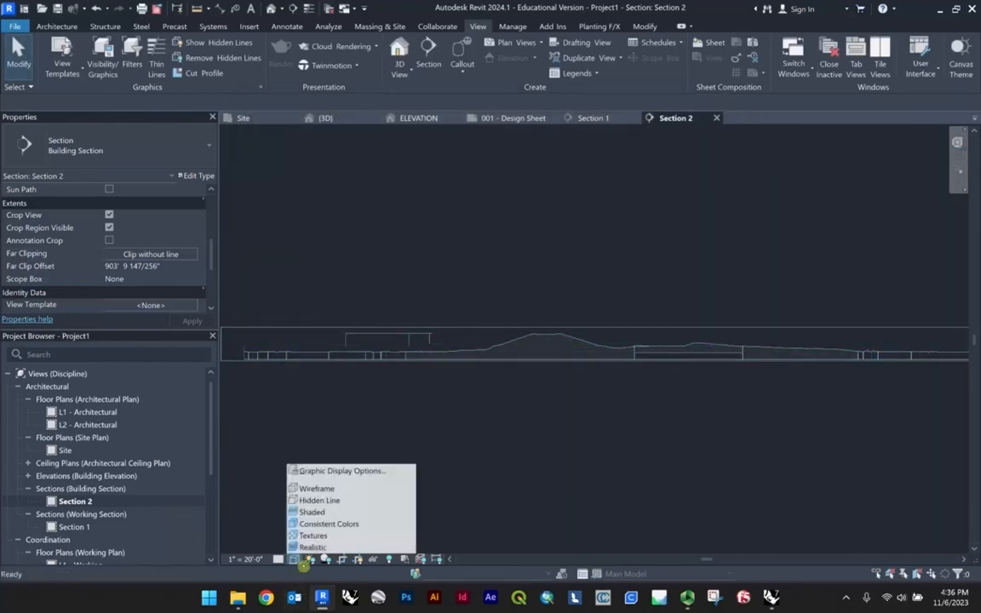
pyautogui.click(324, 512)
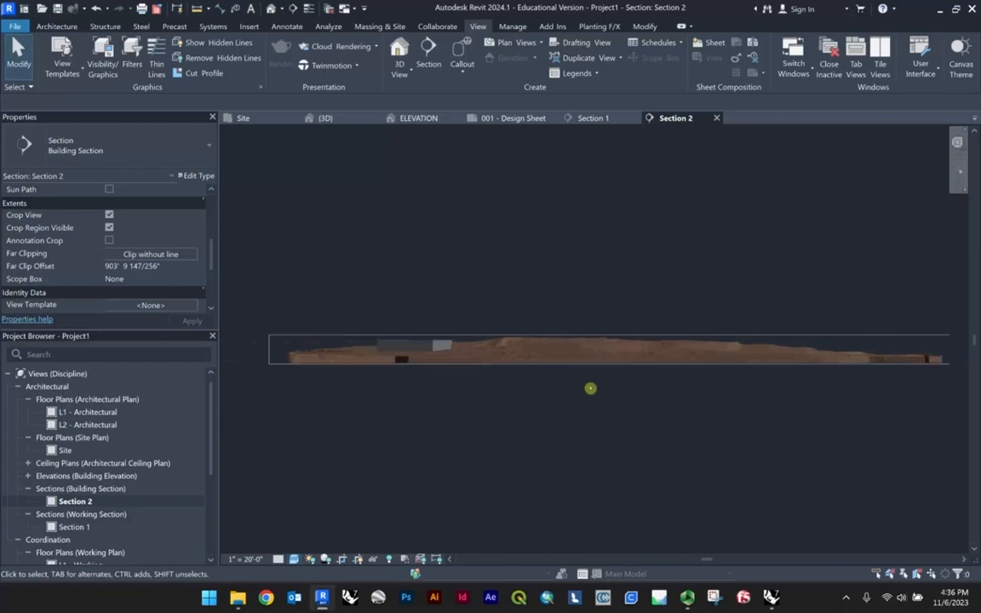
pyautogui.scroll(2, 375, 349)
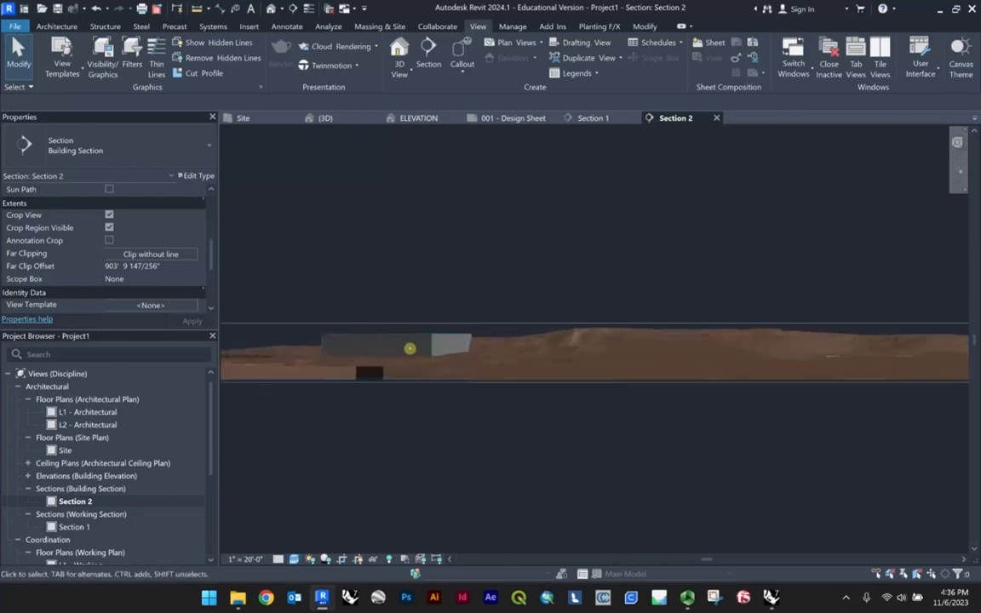
pyautogui.scroll(-2, 409, 347)
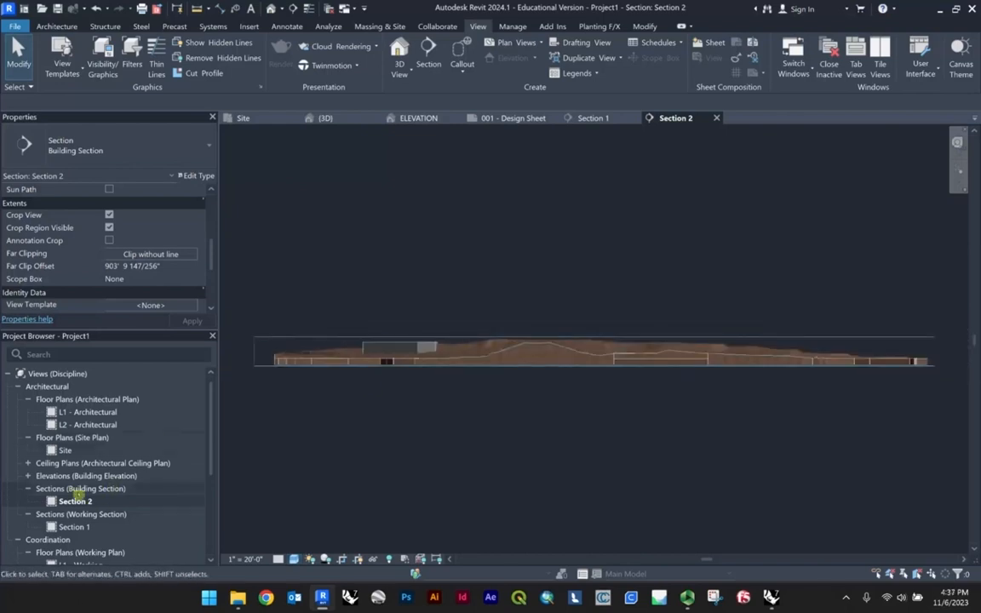
pyautogui.scroll(-3, 77, 494)
pyautogui.scroll(2, 68, 426)
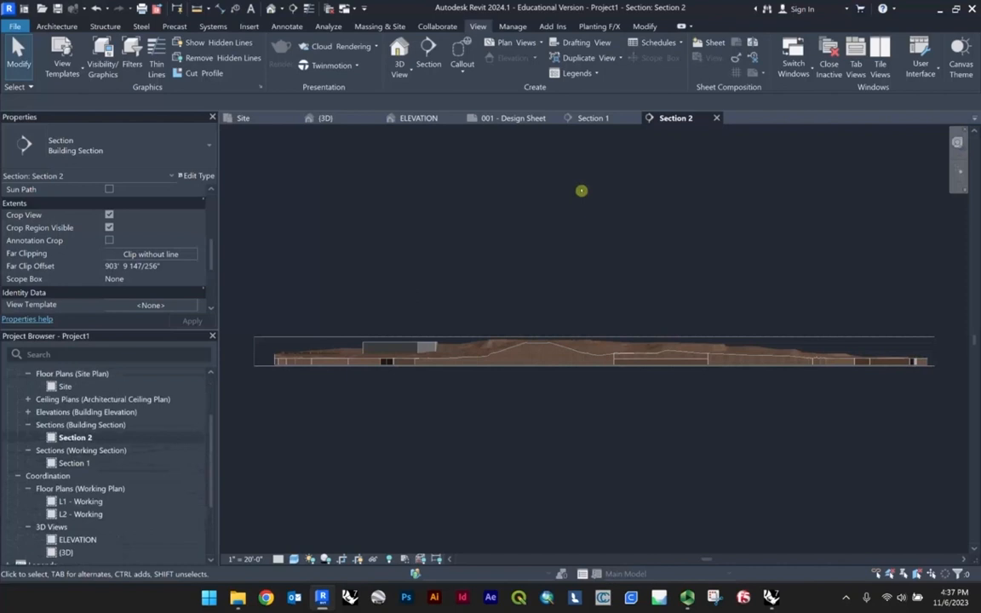
# Open the Section 1 working section and set its visual style to Consistent Colors.
pyautogui.click(594, 117)
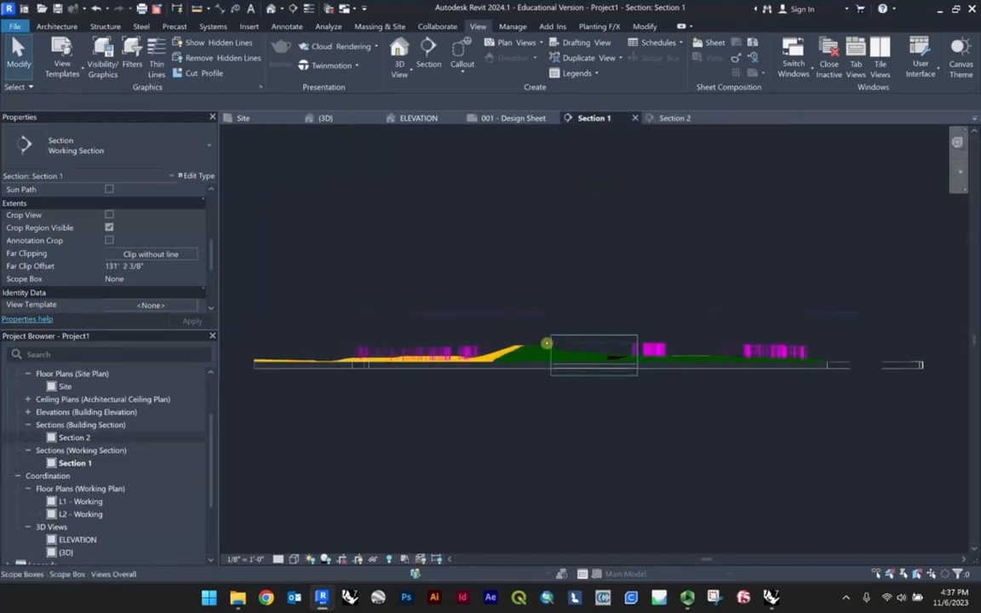
pyautogui.click(294, 559)
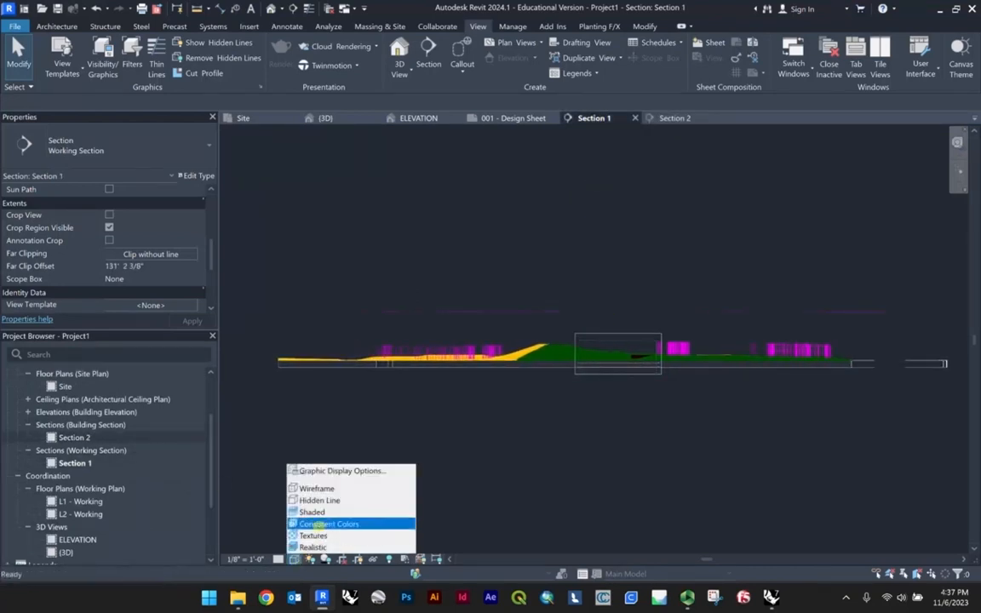
pyautogui.click(316, 525)
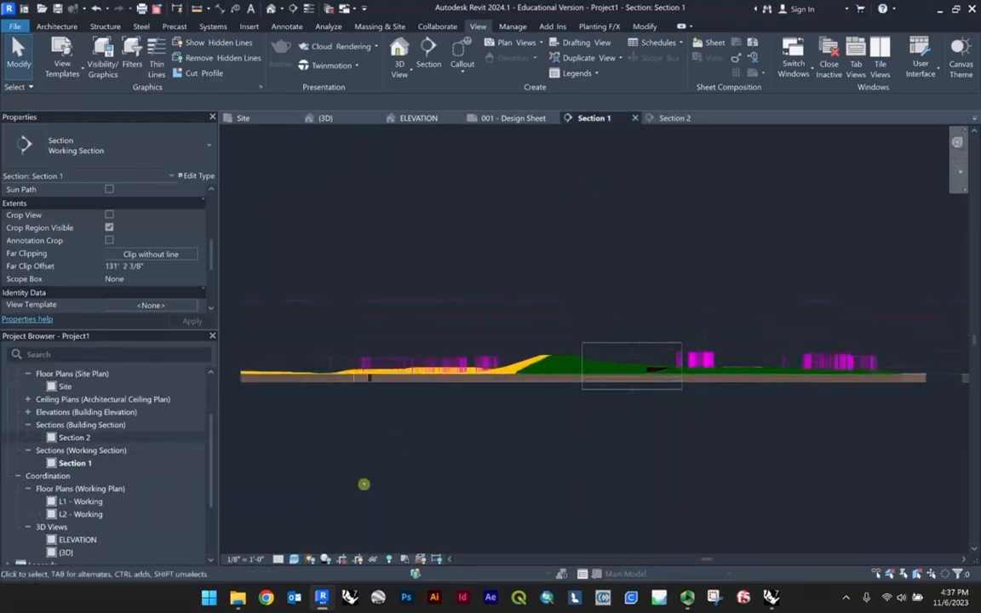
# Hide the second LARC imported category in Section 1's visibility/graphic overrides and close that view.
pyautogui.press('v')
pyautogui.press('v')
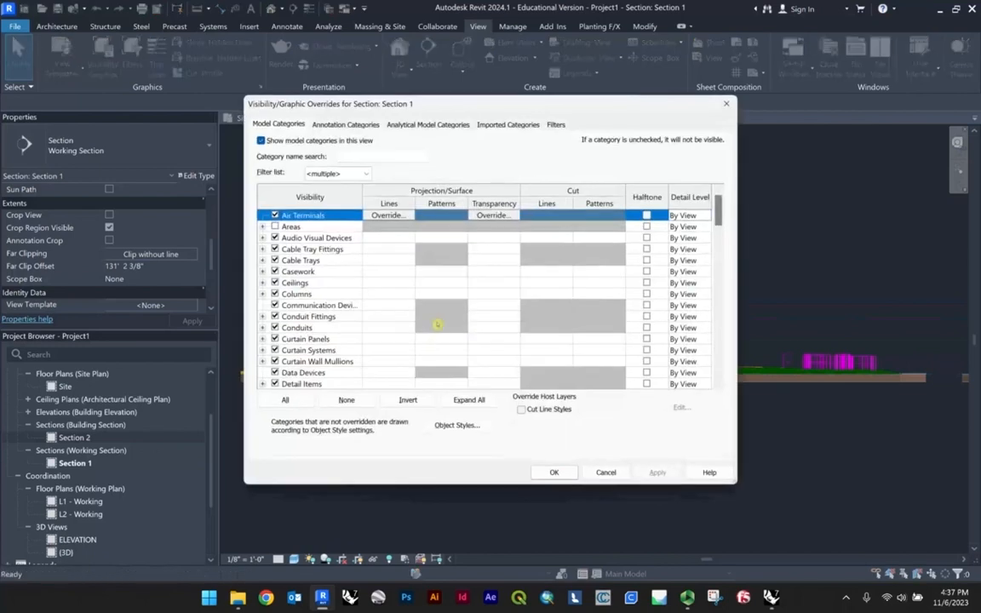
pyautogui.click(504, 126)
pyautogui.click(274, 226)
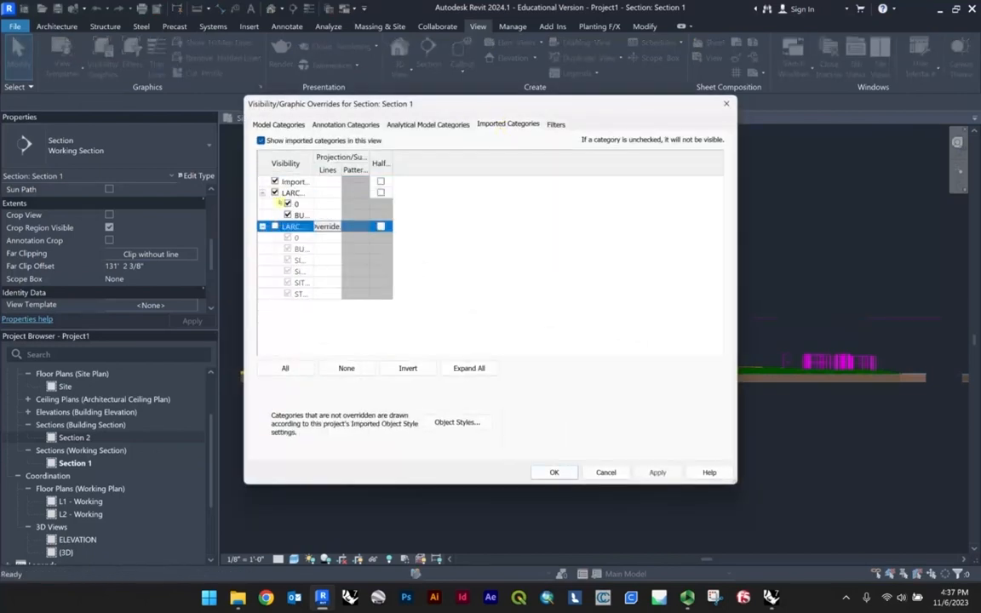
pyautogui.click(554, 472)
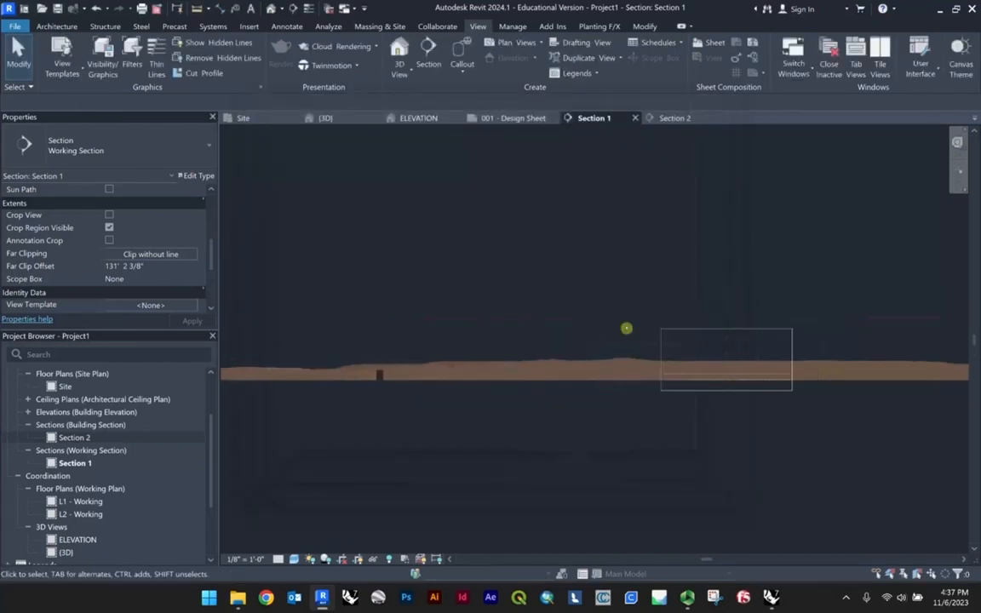
pyautogui.click(636, 117)
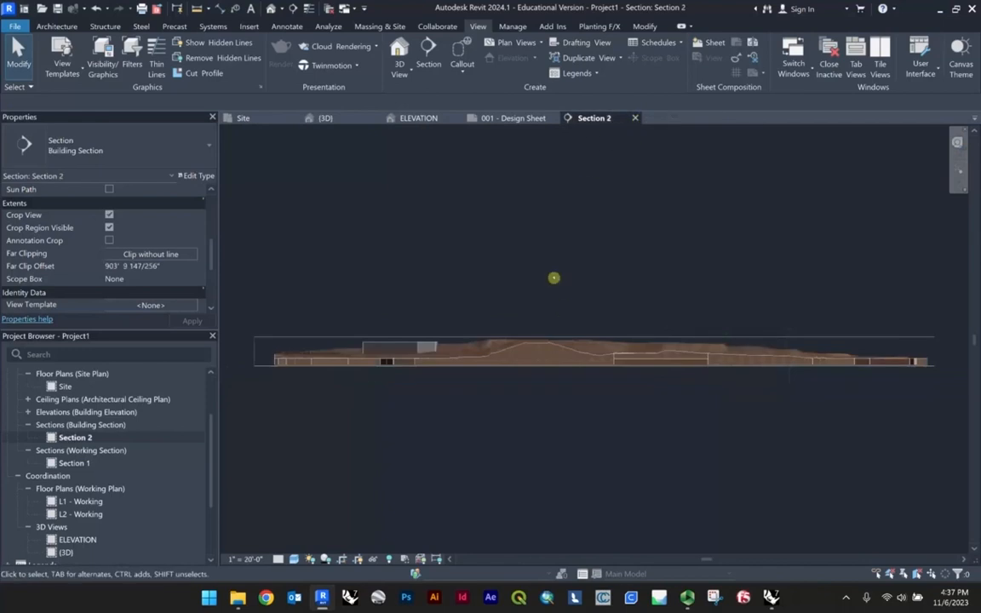
# Open sheet 001 - Design Sheet and reorder the open views so the sheet follows Section 2.
pyautogui.scroll(3, 443, 371)
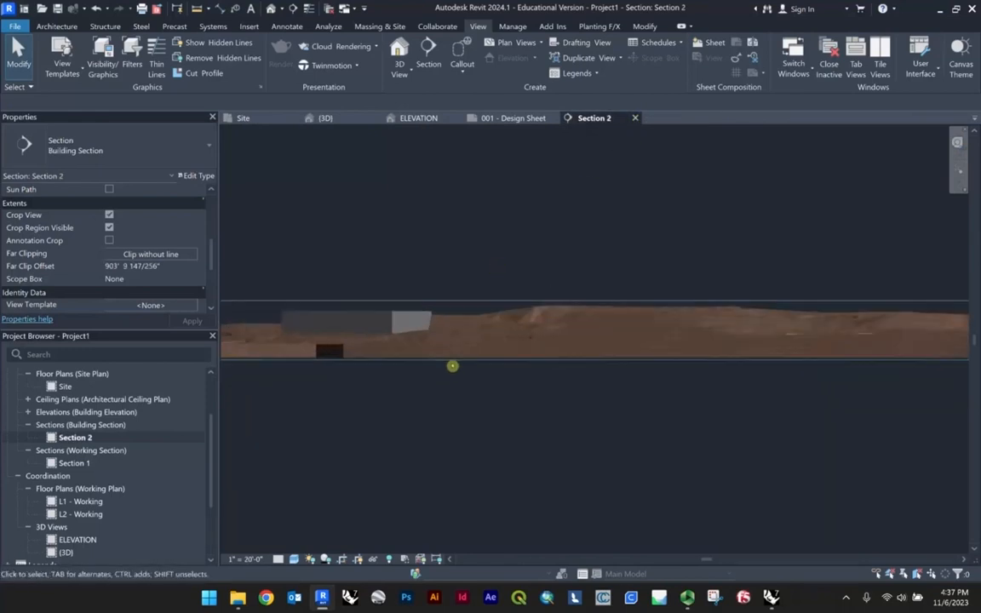
pyautogui.click(454, 365)
pyautogui.scroll(-2, 466, 365)
pyautogui.click(574, 427)
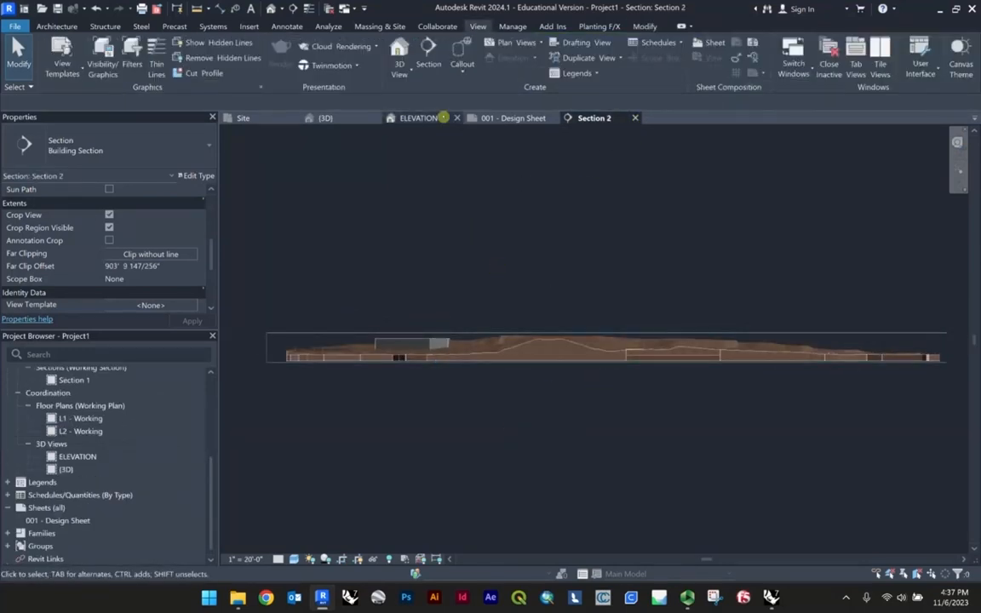
pyautogui.click(503, 118)
pyautogui.moveTo(534, 118); pyautogui.dragTo(615, 119)
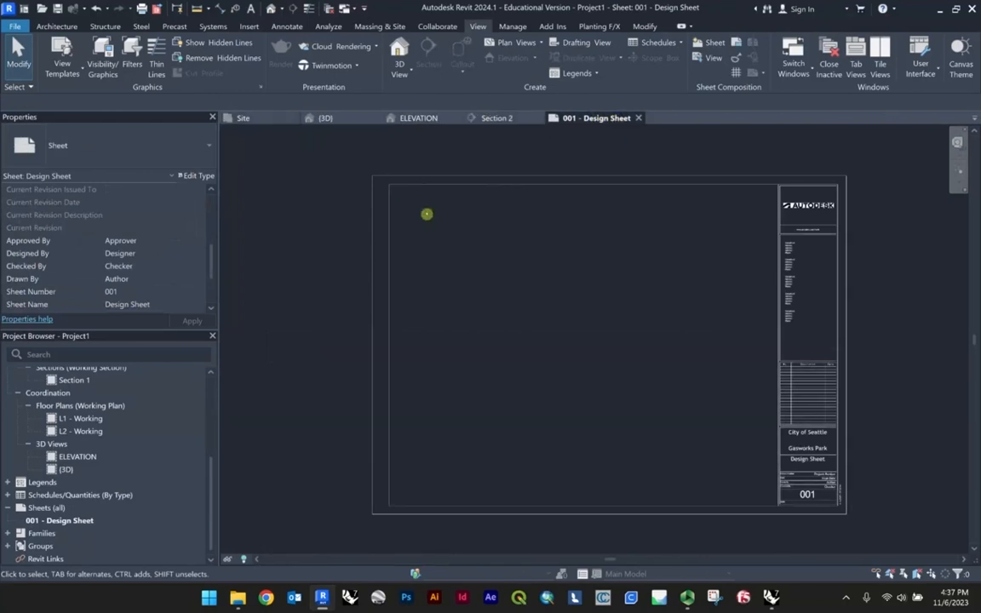
# Set the Site plan's view scale to 1" = 100'-0" and place it in the upper-left corner of the sheet's drawing area.
pyautogui.scroll(5, 149, 442)
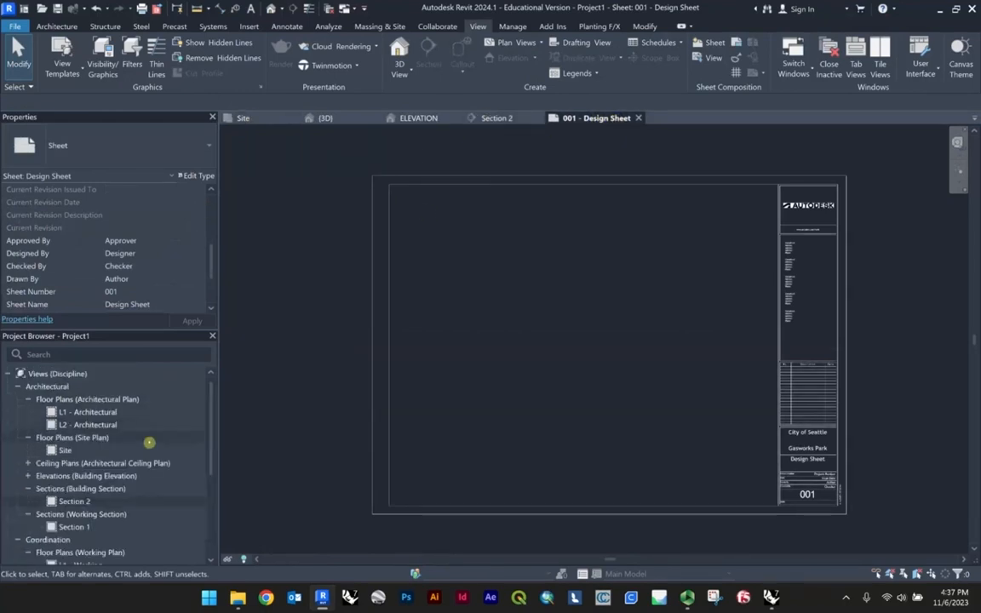
pyautogui.click(68, 450)
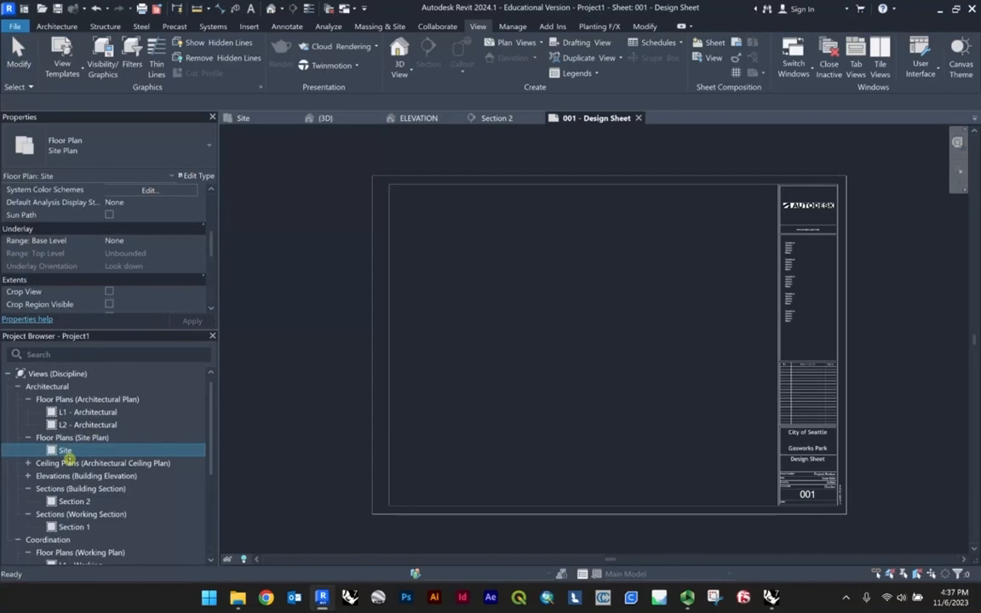
pyautogui.scroll(5, 161, 267)
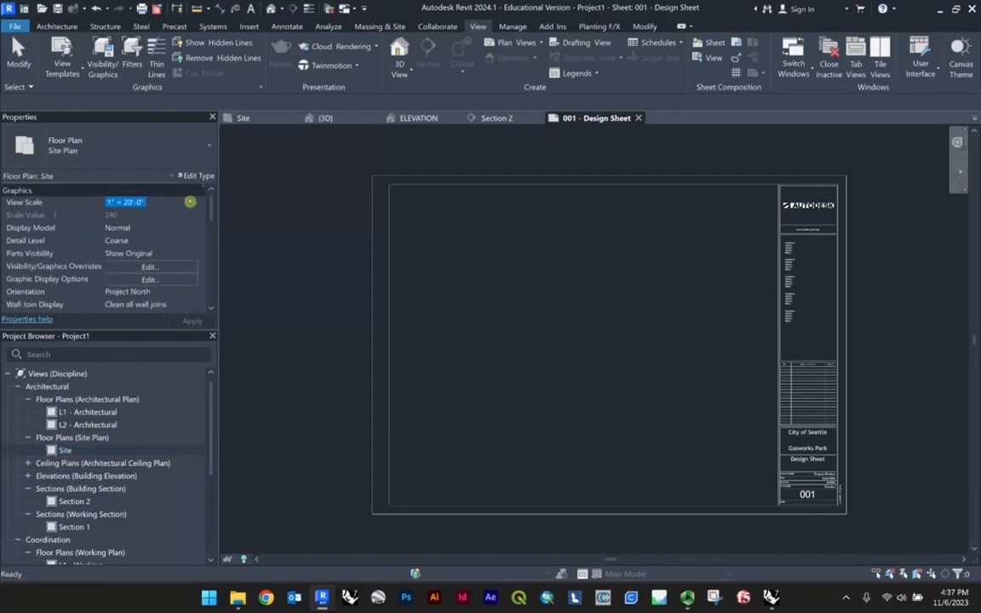
pyautogui.click(190, 202)
pyautogui.click(138, 229)
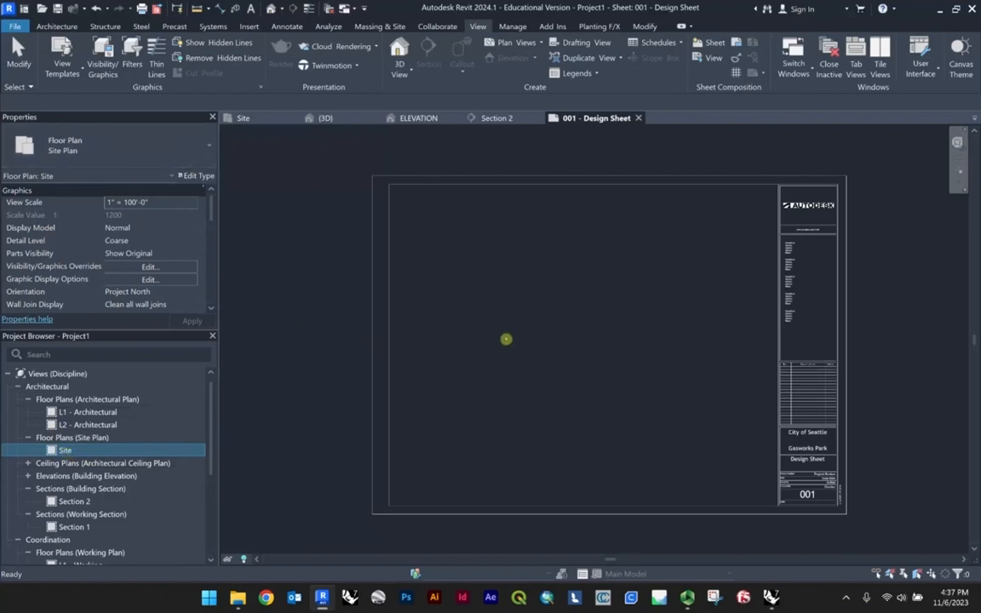
pyautogui.click(515, 269)
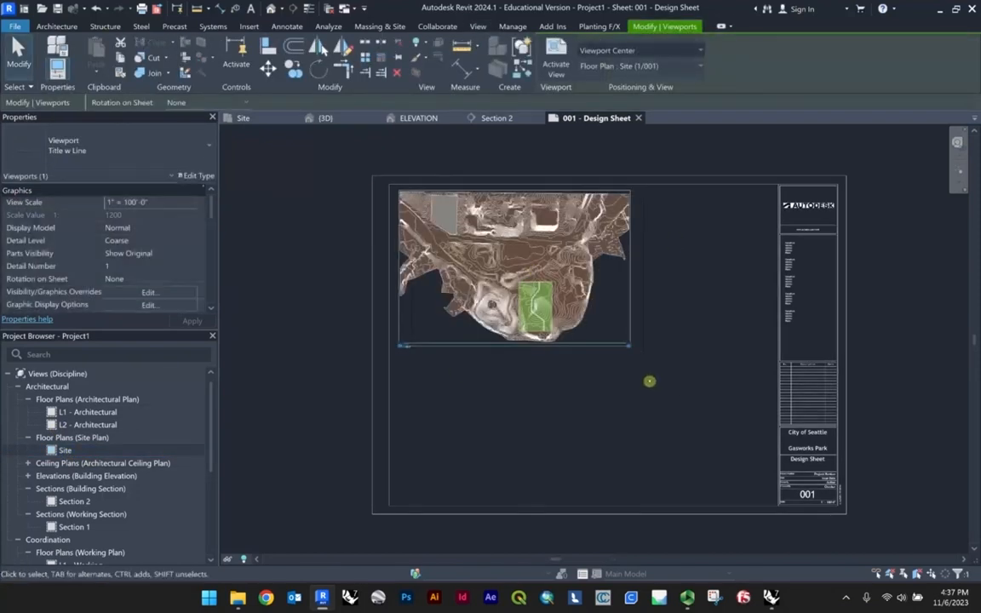
pyautogui.click(649, 380)
# Examine the title and scale label of the Site Plan viewport on the sheet.
pyautogui.scroll(3, 649, 381)
pyautogui.scroll(-1, 650, 370)
pyautogui.scroll(2, 366, 397)
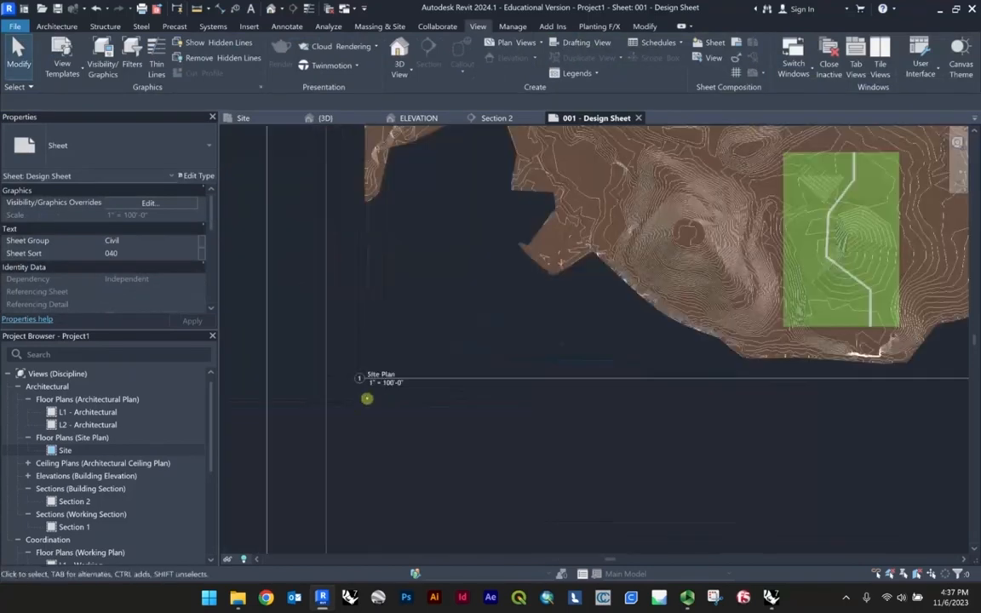
pyautogui.scroll(2, 366, 398)
pyautogui.scroll(-3, 341, 390)
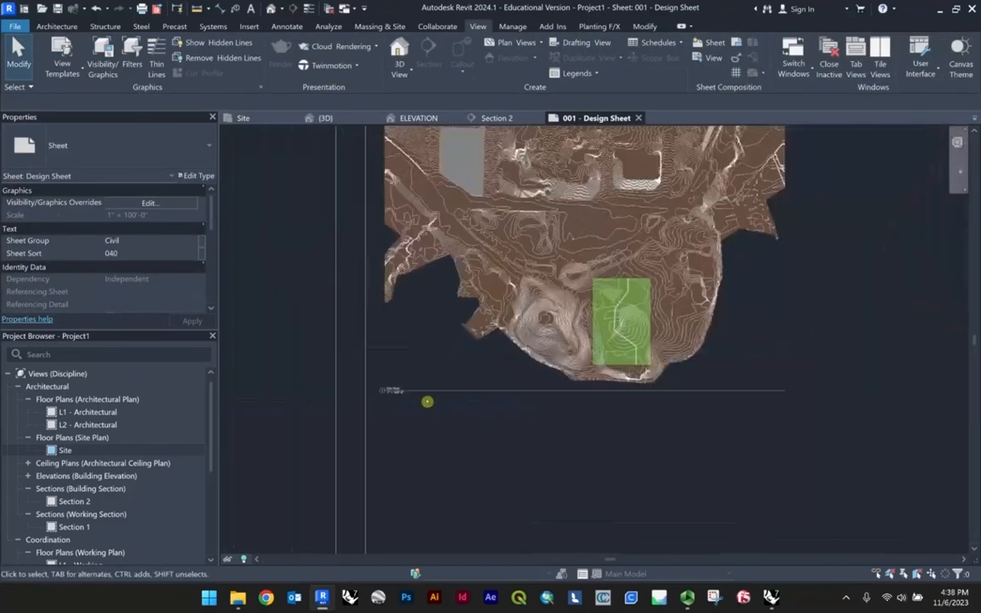
pyautogui.scroll(-2, 426, 401)
pyautogui.click(507, 356)
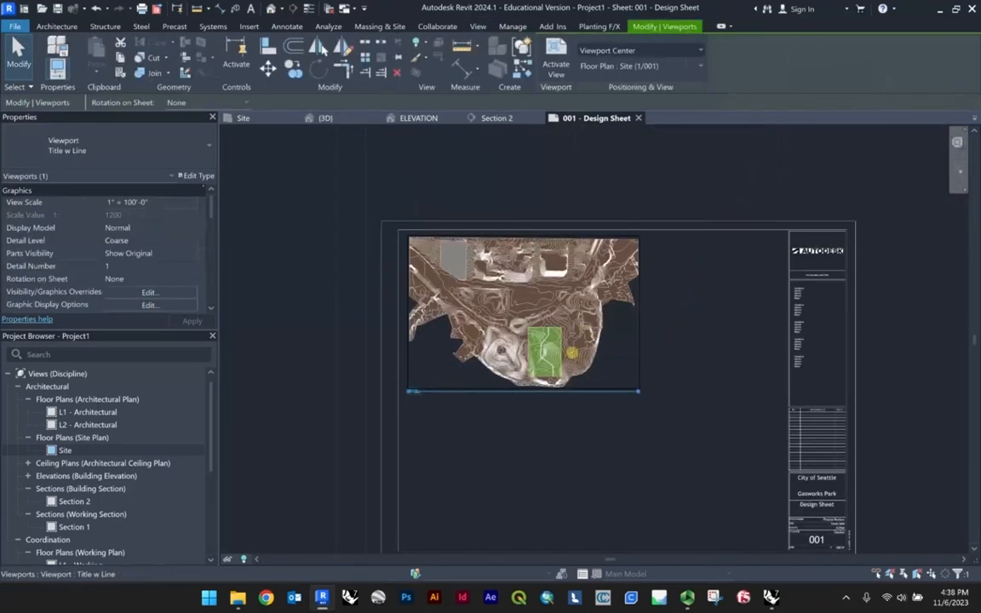
pyautogui.press('Escape')
pyautogui.scroll(1, 568, 350)
# Set the view scale of the {3D} view to 1" = 200'-0".
pyautogui.scroll(-4, 72, 439)
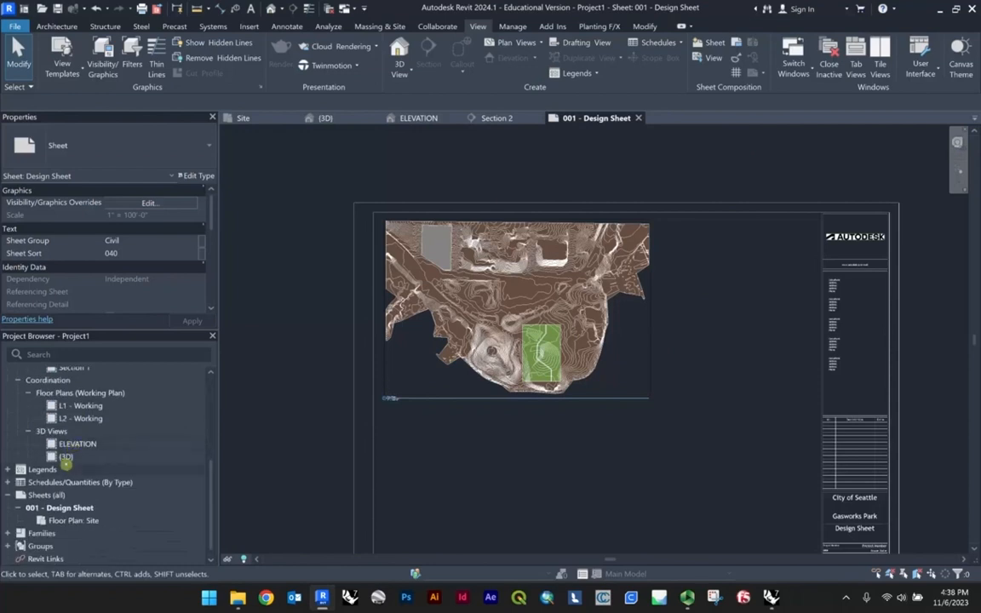
pyautogui.click(68, 457)
pyautogui.scroll(-2, 138, 279)
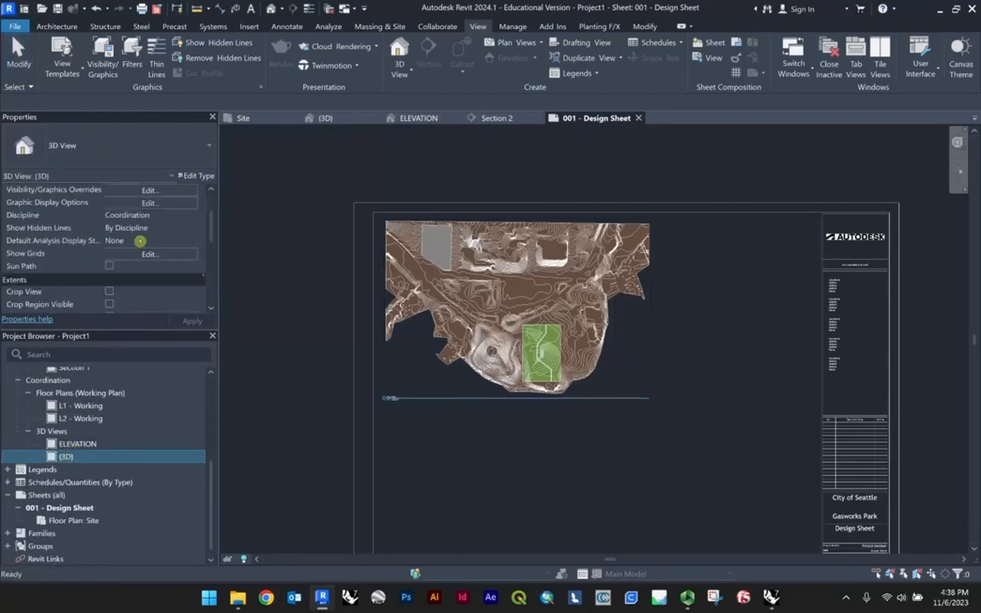
pyautogui.scroll(2, 127, 217)
pyautogui.click(192, 204)
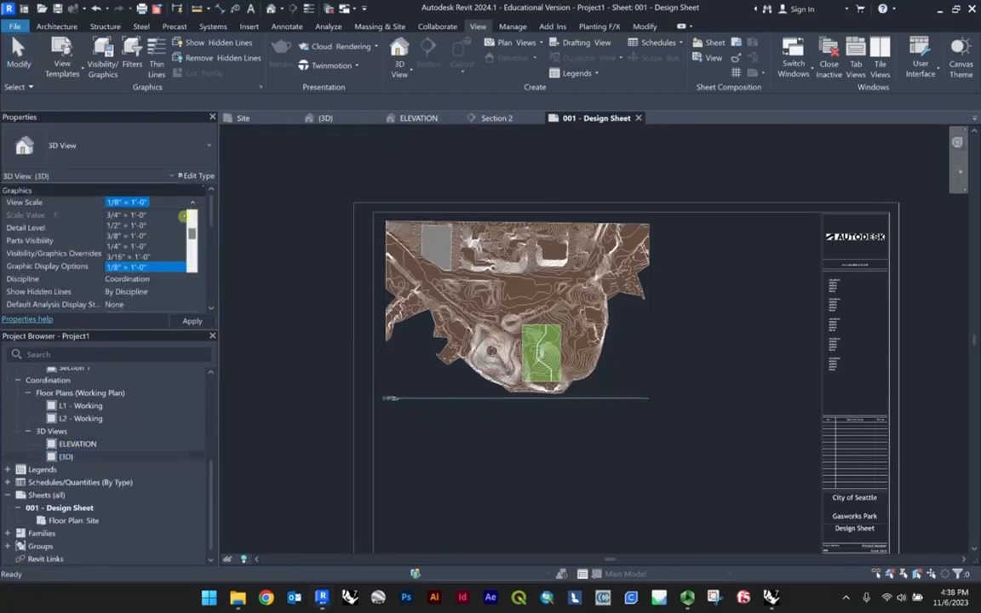
pyautogui.scroll(-4, 142, 247)
pyautogui.scroll(-2, 142, 246)
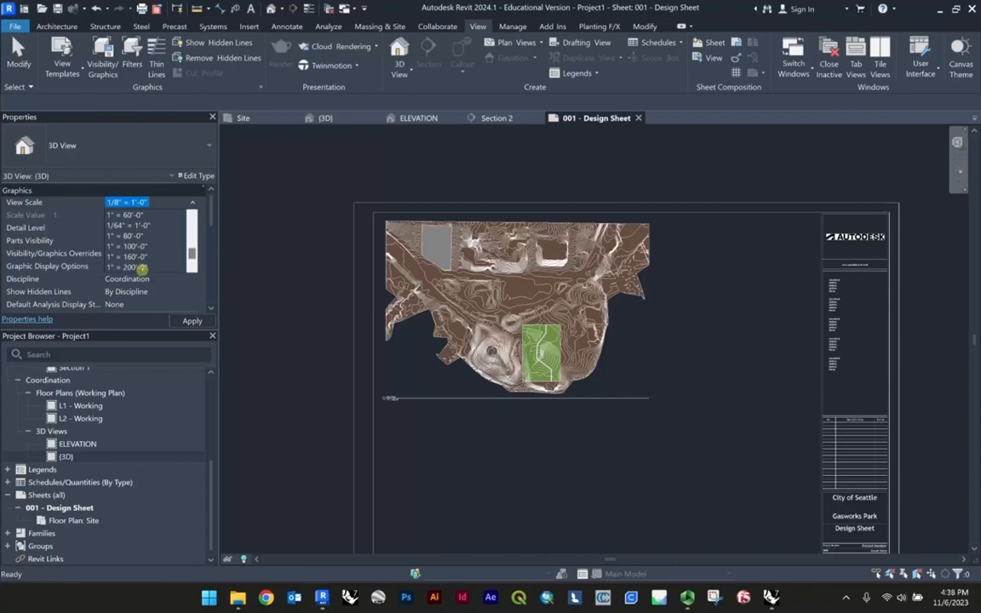
pyautogui.click(142, 268)
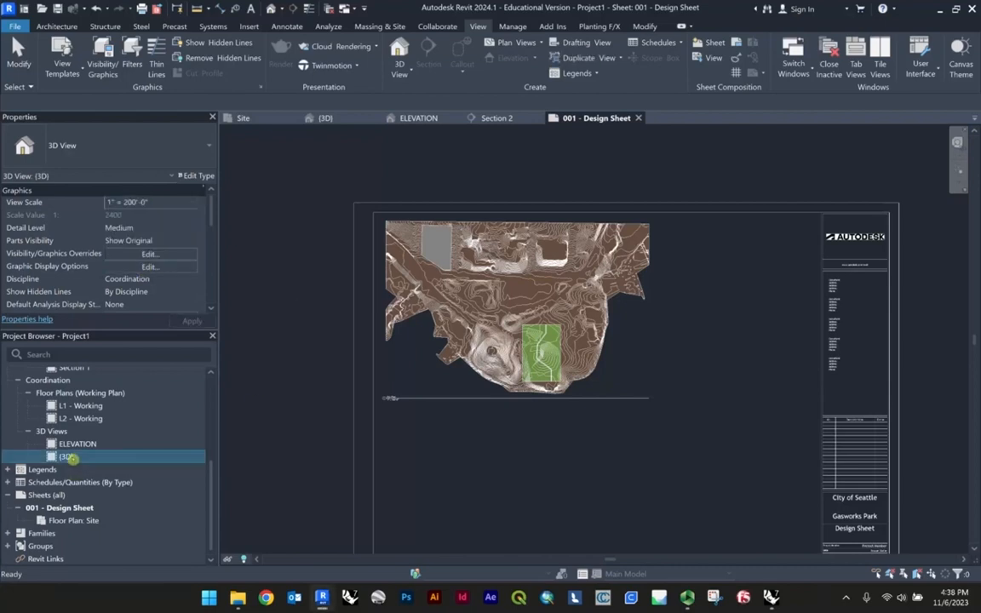
# Place the {3D} view on the sheet, in the space between the site plan and the title block.
pyautogui.moveTo(432, 443); pyautogui.dragTo(741, 267)
pyautogui.click(473, 459)
pyautogui.click(763, 355)
# Rename the {3D} view as AXONOMETRIC.
pyautogui.scroll(3, 622, 262)
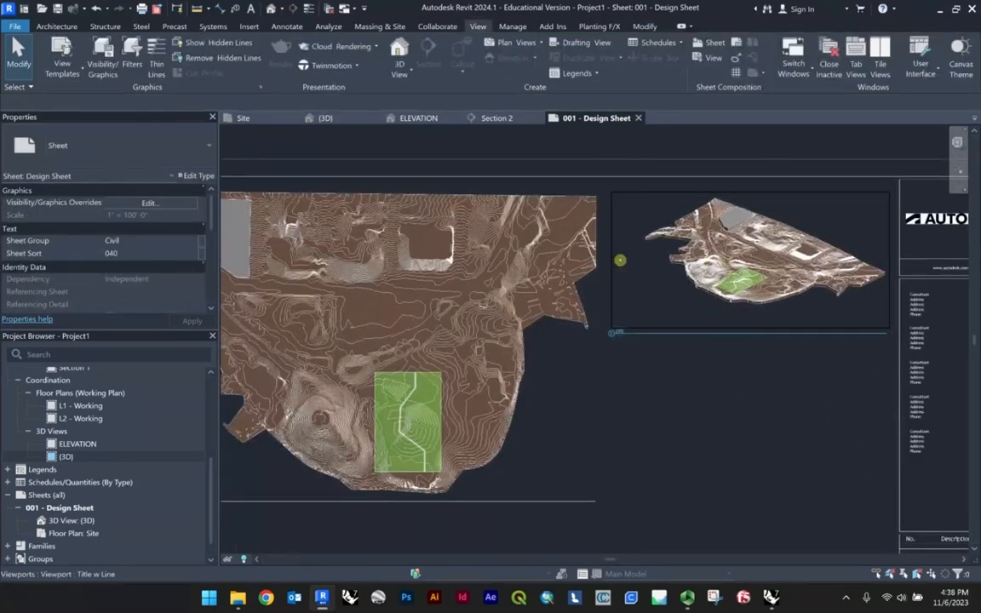
pyautogui.click(679, 259)
pyautogui.scroll(3, 680, 249)
pyautogui.click(573, 357)
pyautogui.scroll(4, 573, 355)
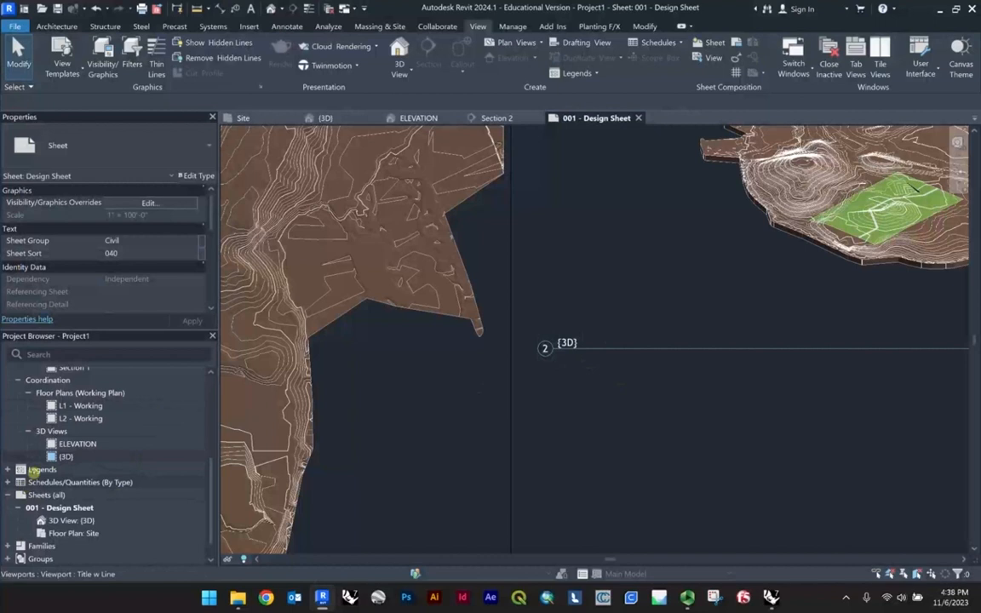
pyautogui.rightClick(66, 457)
pyautogui.click(124, 348)
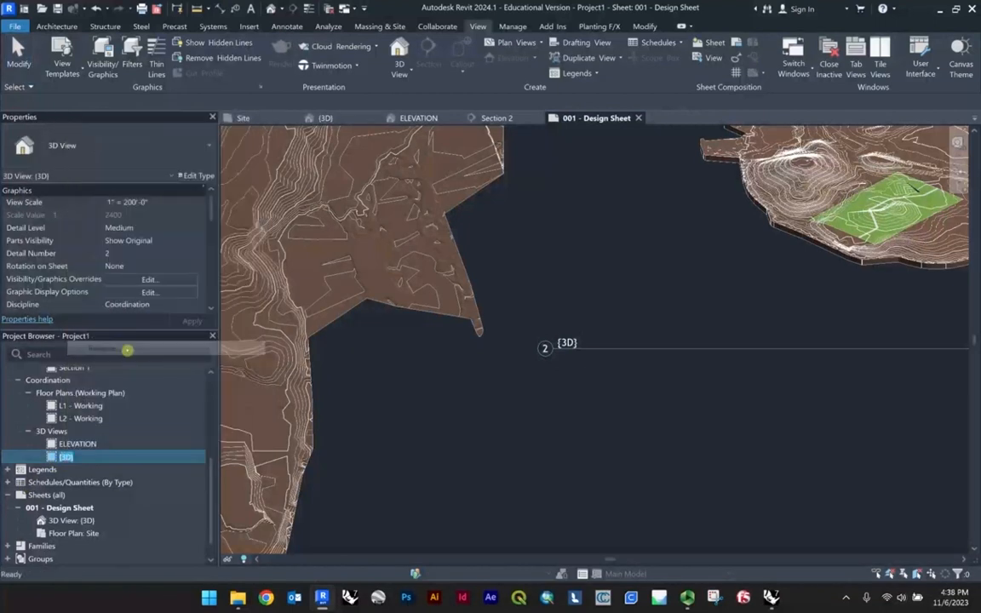
pyautogui.write('AXONOMETRIC')
pyautogui.click(405, 467)
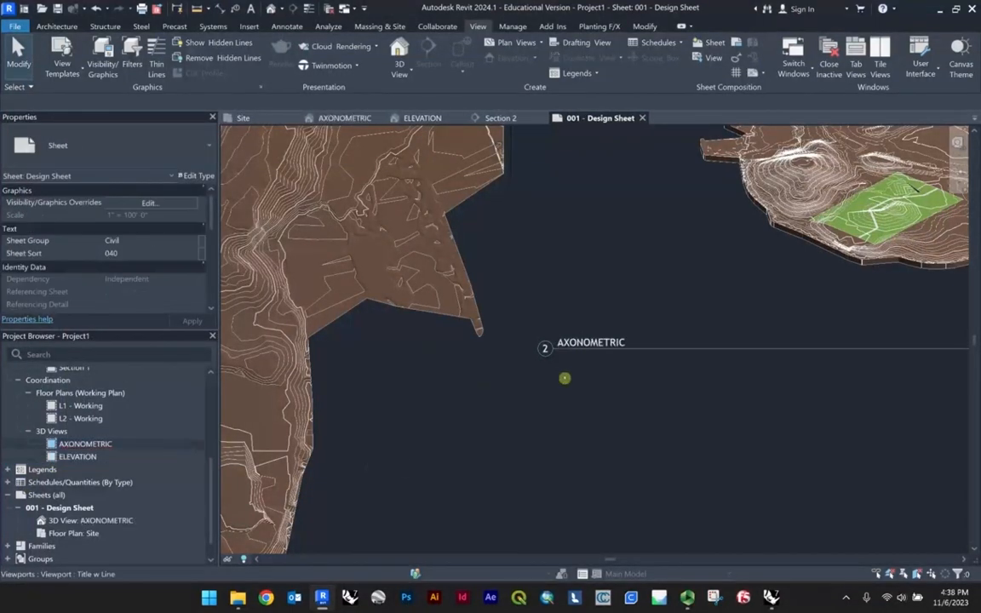
# Examine the AXONOMETRIC viewport, its title line and the overall sheet layout.
pyautogui.scroll(-3, 564, 379)
pyautogui.scroll(6, 576, 369)
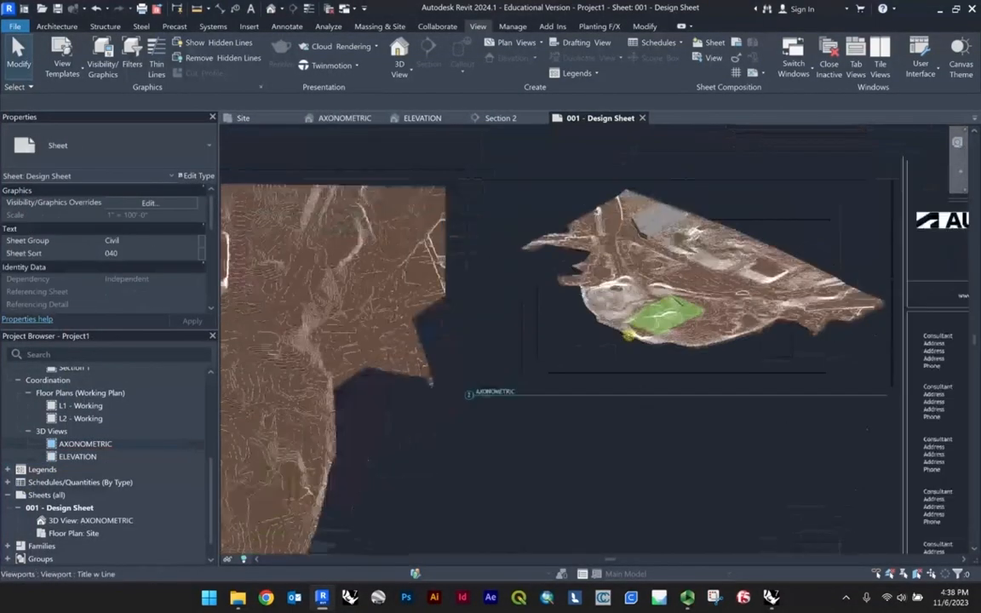
pyautogui.scroll(-5, 456, 412)
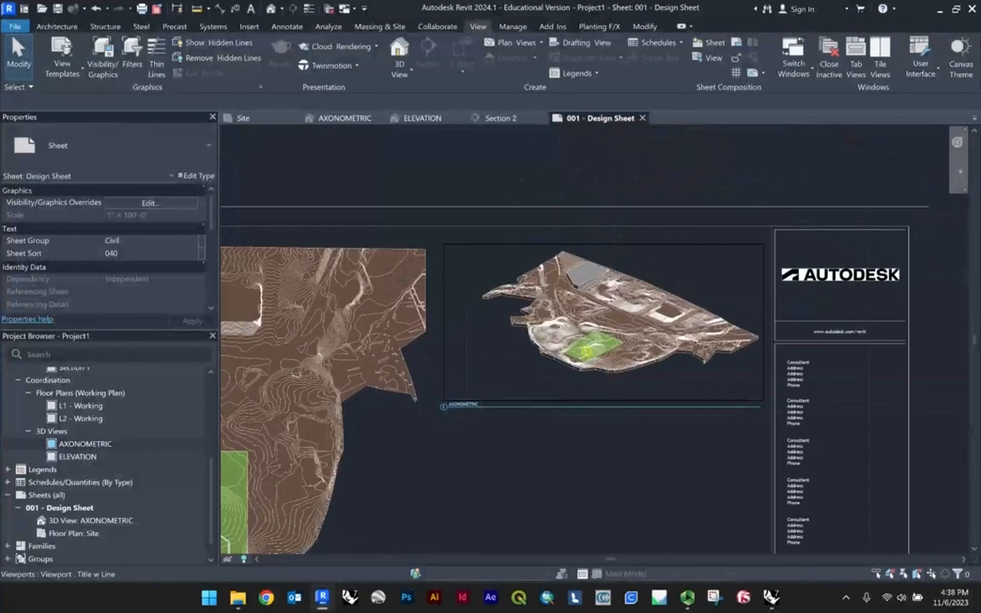
pyautogui.click(475, 408)
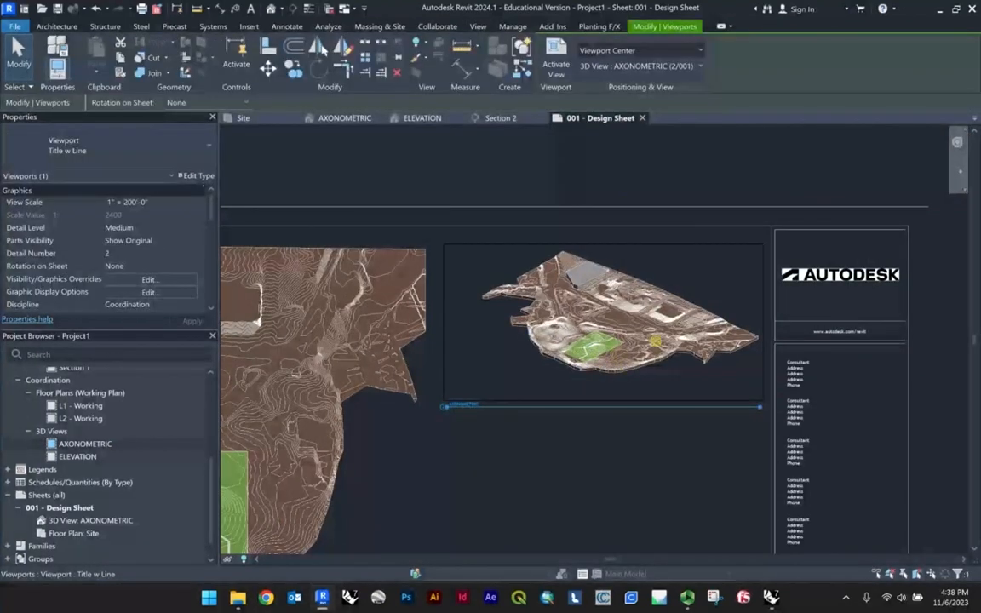
pyautogui.scroll(-2, 634, 357)
pyautogui.click(641, 431)
pyautogui.scroll(-2, 615, 431)
pyautogui.moveTo(607, 431); pyautogui.dragTo(637, 375, button='middle')
pyautogui.scroll(1, 638, 375)
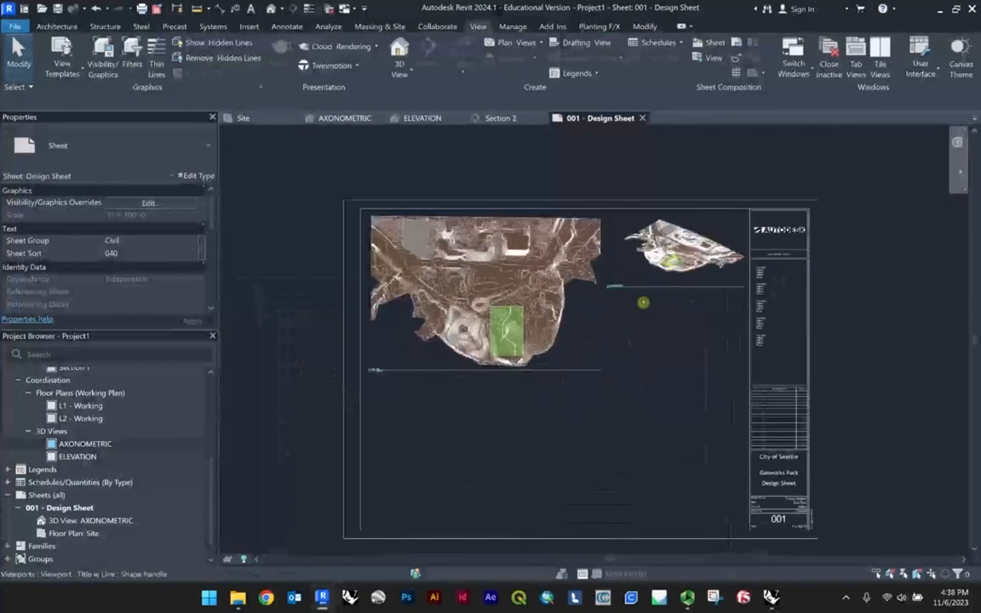
pyautogui.click(83, 458)
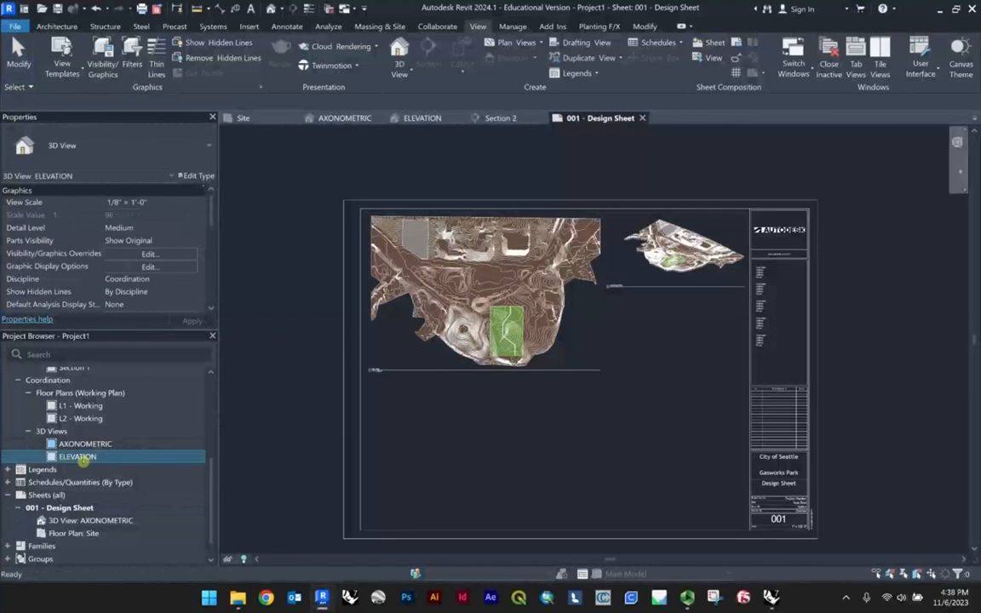
pyautogui.rightClick(83, 461)
pyautogui.click(67, 461)
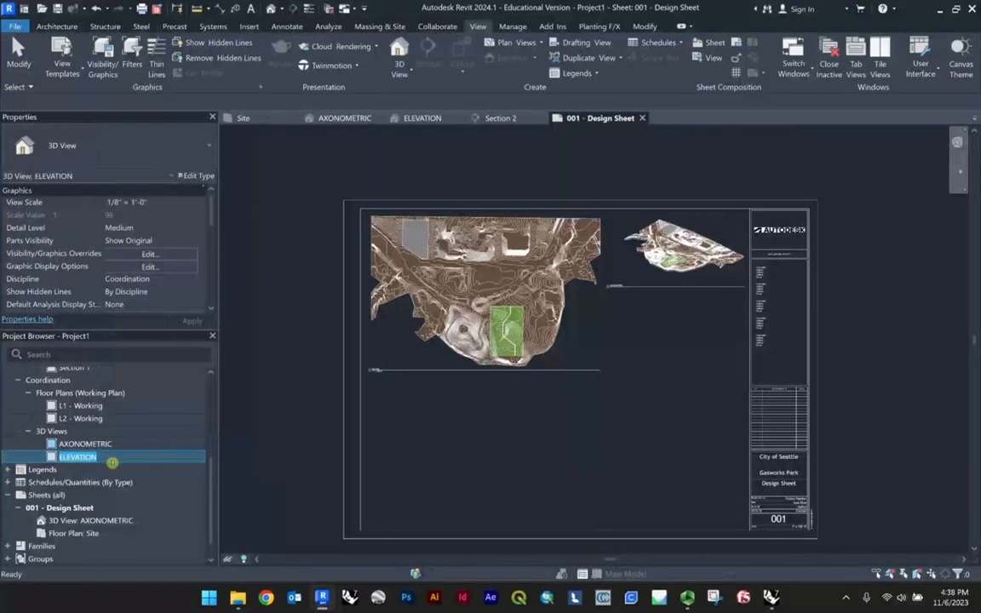
pyautogui.press('Escape')
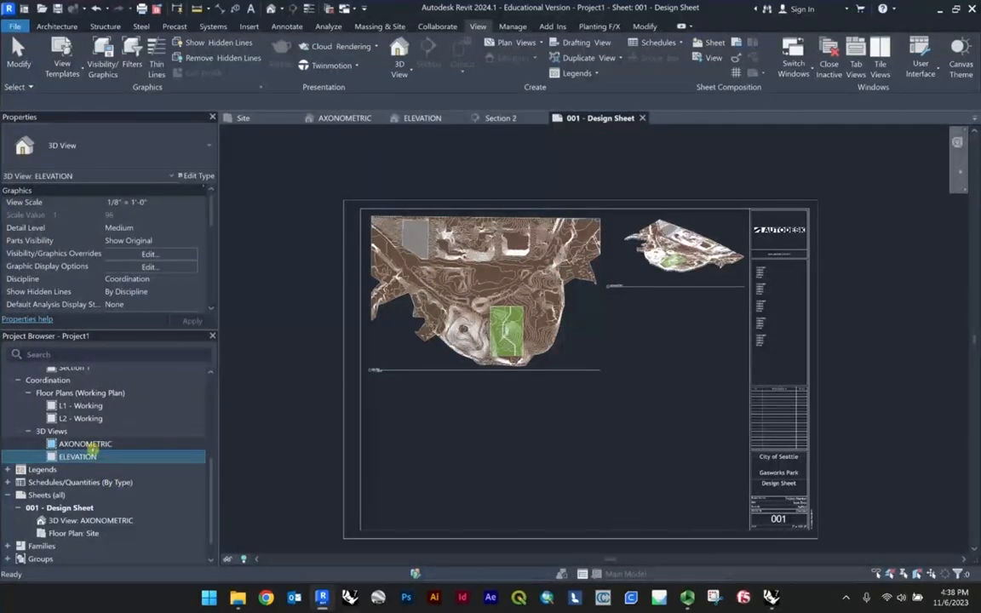
# Set the ELEVATION view's scale to 1" = 100'-0" and place the view on the sheet below the site plan.
pyautogui.click(152, 203)
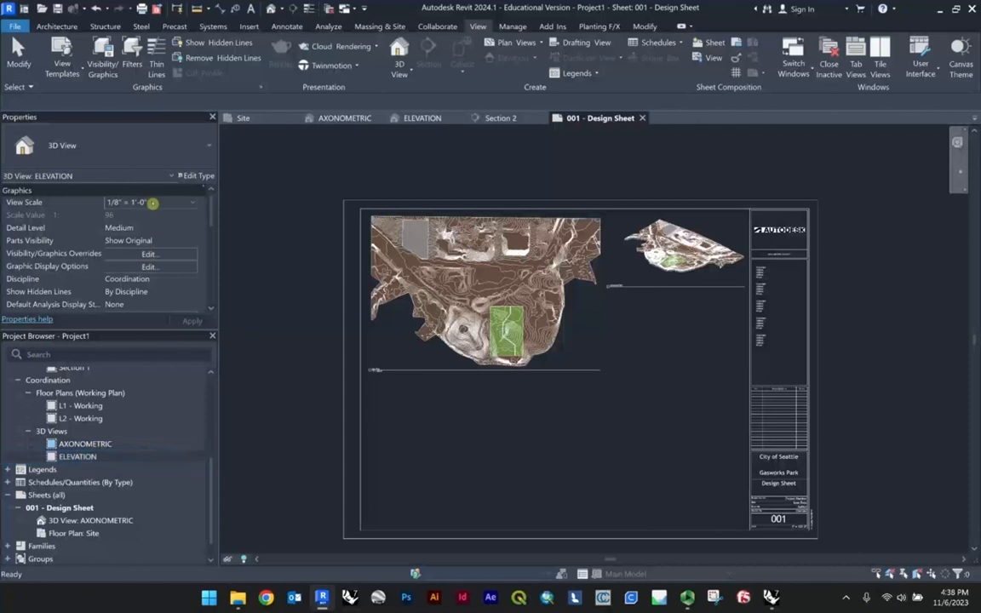
pyautogui.click(191, 205)
pyautogui.scroll(-5, 169, 223)
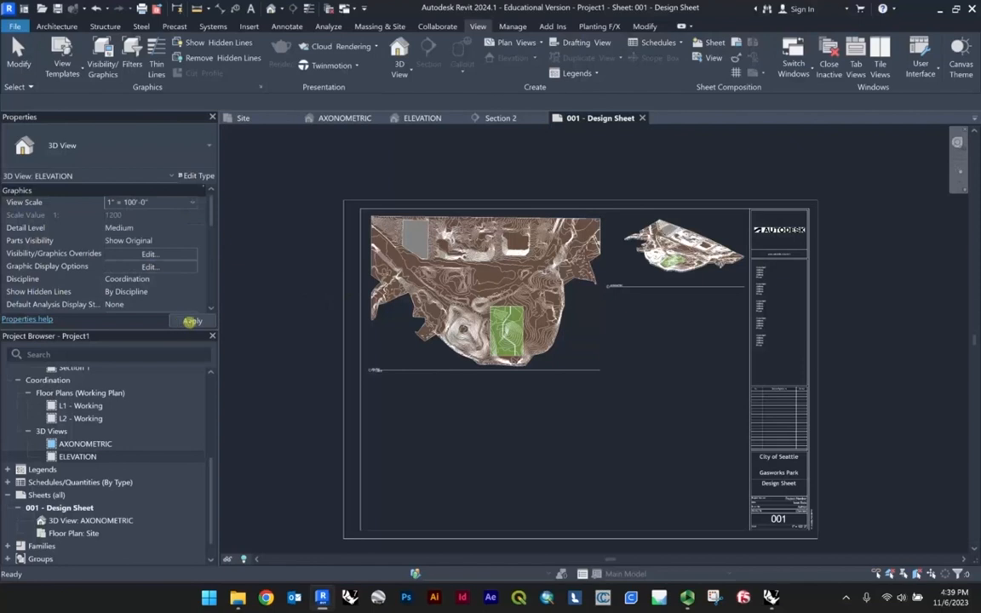
pyautogui.moveTo(77, 457); pyautogui.dragTo(435, 454)
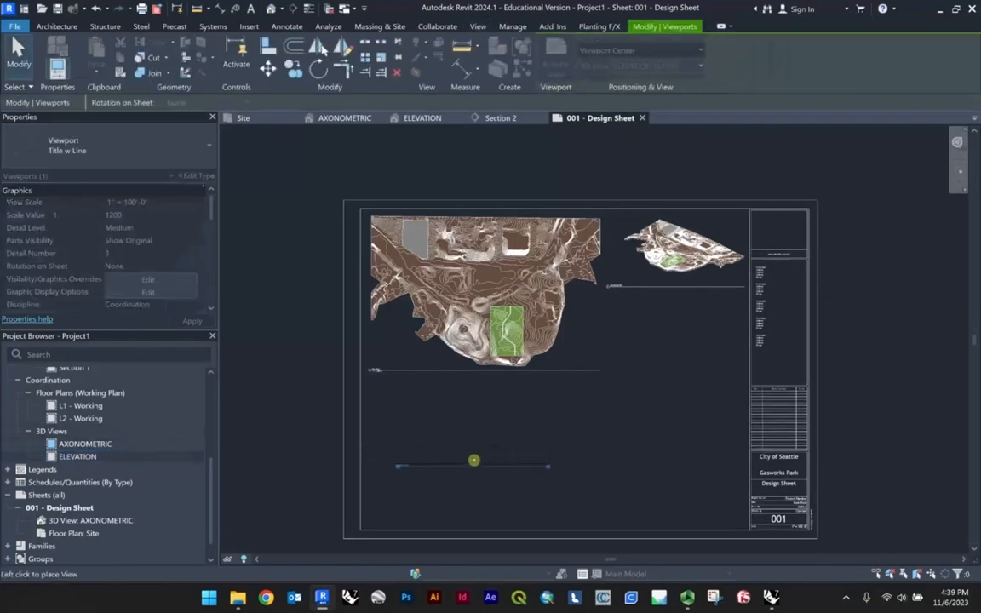
pyautogui.click(473, 460)
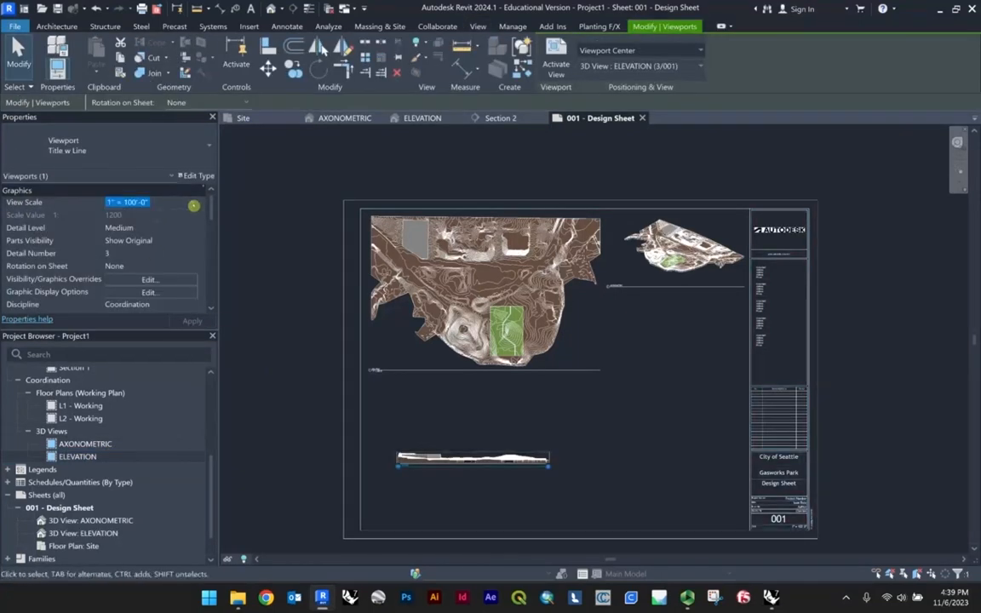
# Set the ELEVATION viewport's view scale to 1" = 50'-0".
pyautogui.click(193, 203)
pyautogui.scroll(2, 142, 242)
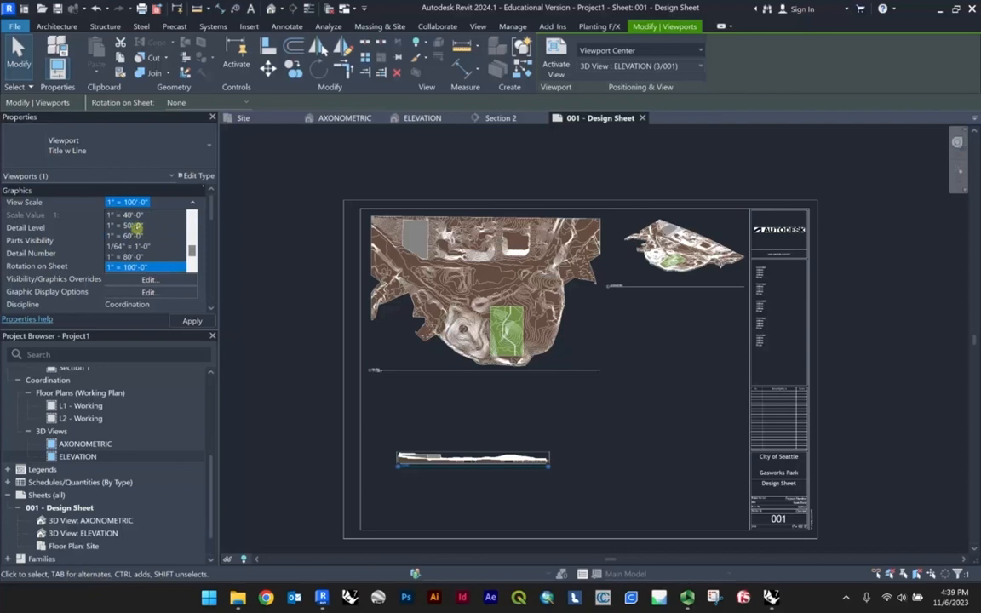
pyautogui.click(137, 227)
pyautogui.click(192, 321)
pyautogui.scroll(-3, 168, 205)
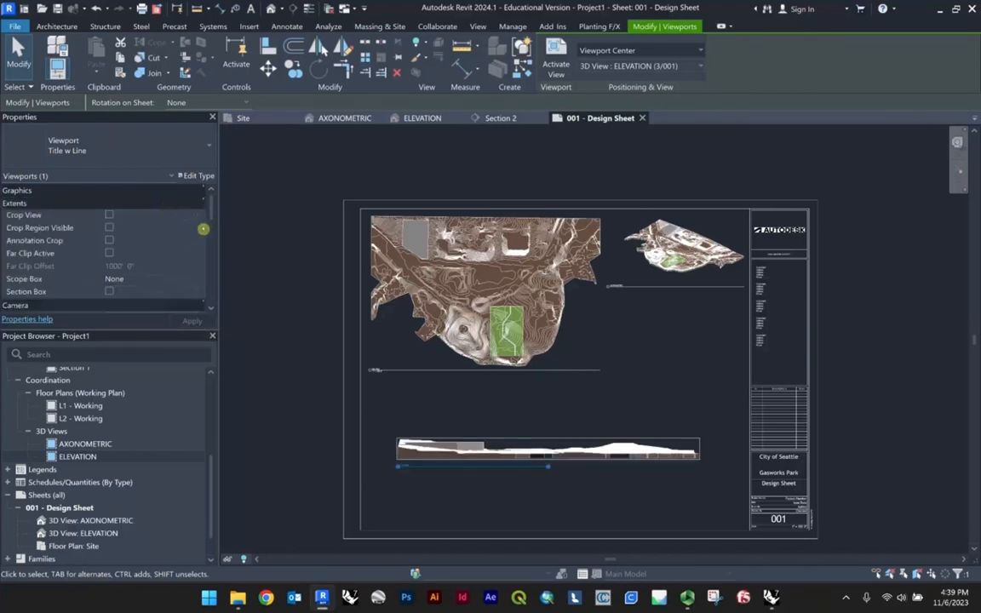
pyautogui.scroll(1, 247, 238)
pyautogui.click(276, 268)
pyautogui.scroll(1, 175, 196)
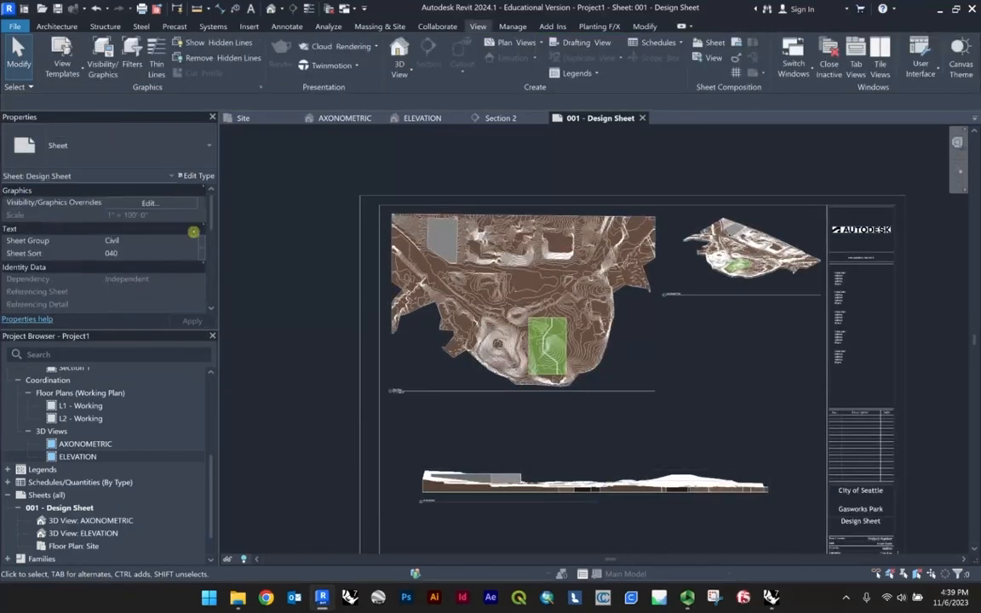
# Set the ELEVATION viewport's view scale to 1" = 40'-0".
pyautogui.scroll(2, 509, 469)
pyautogui.click(508, 483)
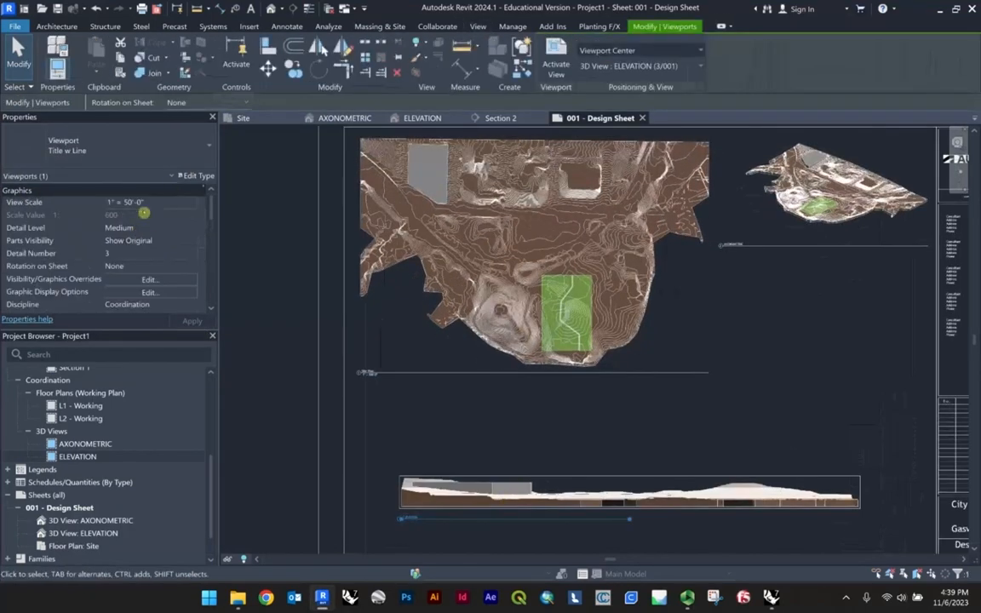
pyautogui.click(192, 203)
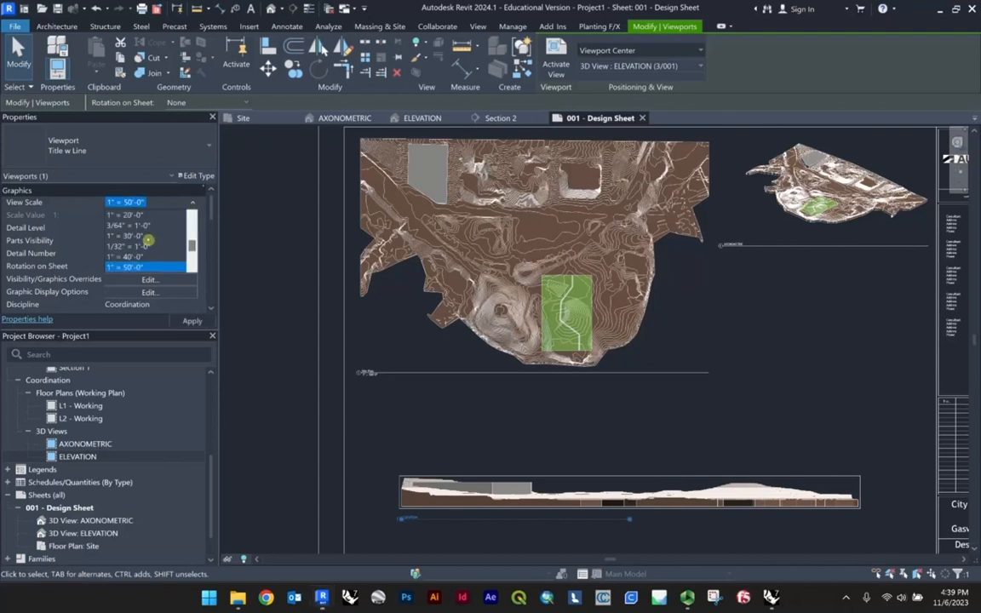
pyautogui.click(140, 257)
pyautogui.scroll(-3, 309, 291)
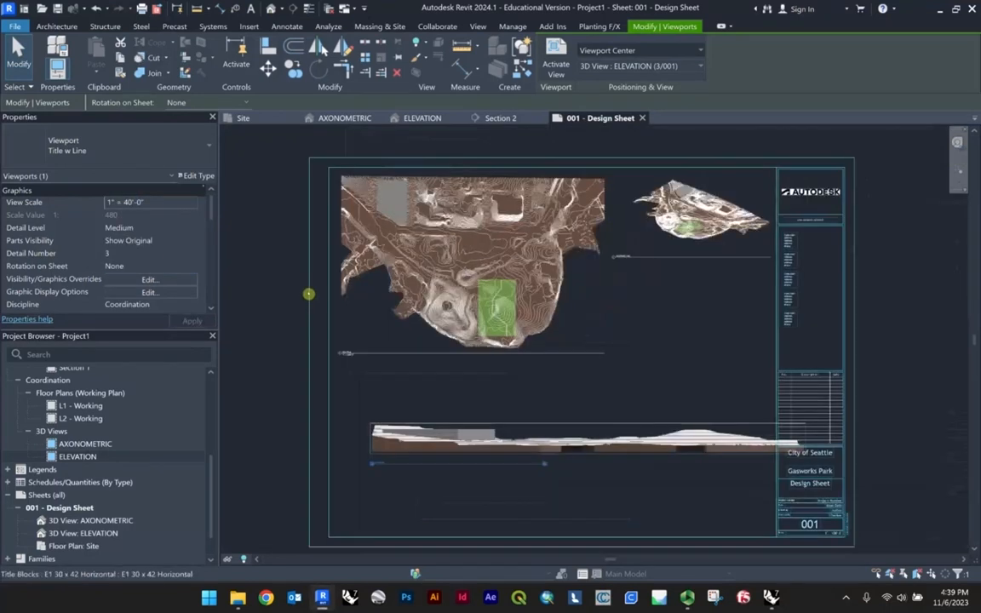
# Move the ELEVATION viewport into the lower-left corner of the sheet's drawing area, ending just short of the title block.
pyautogui.moveTo(513, 411); pyautogui.dragTo(487, 452)
pyautogui.click(651, 553)
pyautogui.scroll(4, 511, 471)
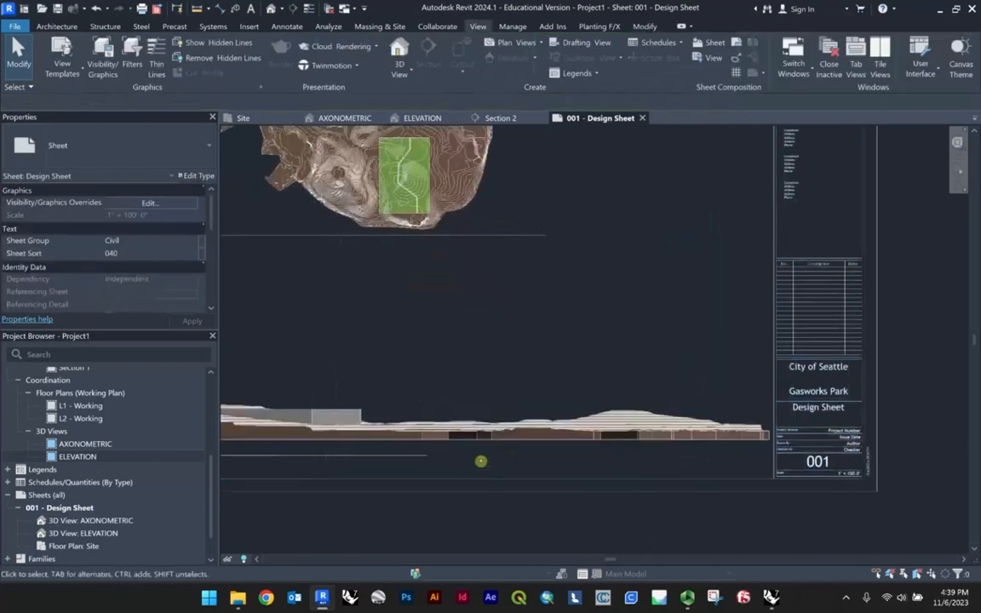
pyautogui.scroll(-1, 508, 444)
pyautogui.moveTo(320, 429); pyautogui.dragTo(406, 369, button='middle')
pyautogui.scroll(-1, 406, 369)
pyautogui.click(375, 377)
pyautogui.click(556, 502)
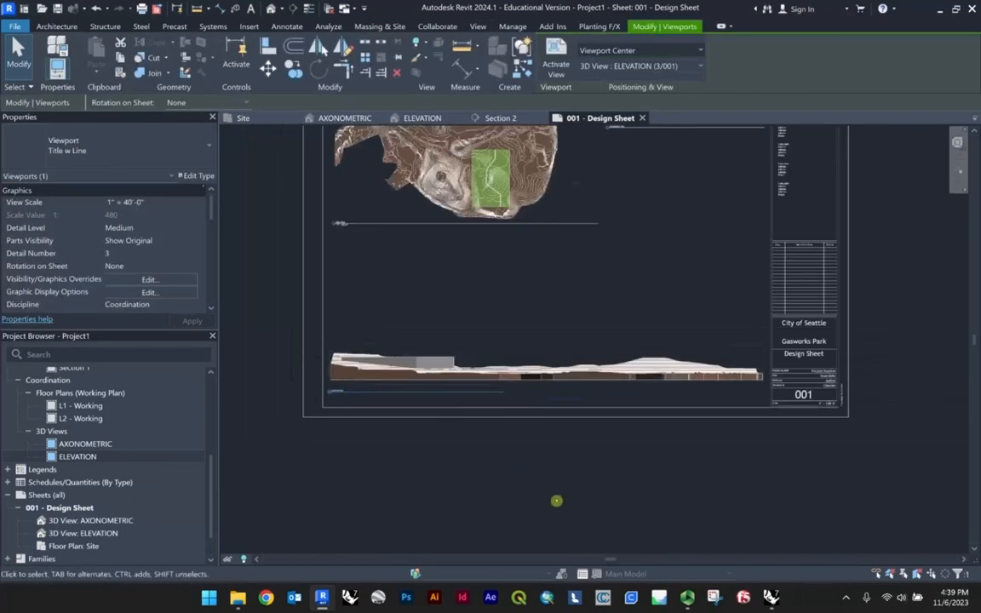
pyautogui.scroll(3, 421, 380)
pyautogui.click(406, 389)
pyautogui.scroll(-2, 442, 416)
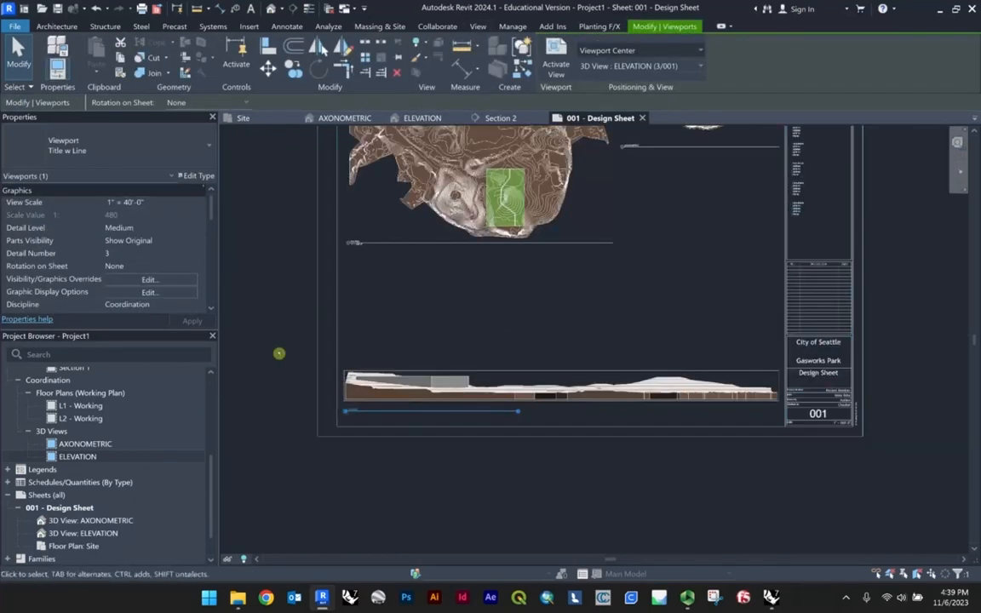
pyautogui.click(278, 353)
# Move the ELEVATION viewport's title line up, closer to the underside of the view.
pyautogui.scroll(-1, 364, 390)
pyautogui.scroll(4, 357, 404)
pyautogui.click(385, 409)
pyautogui.scroll(1, 385, 409)
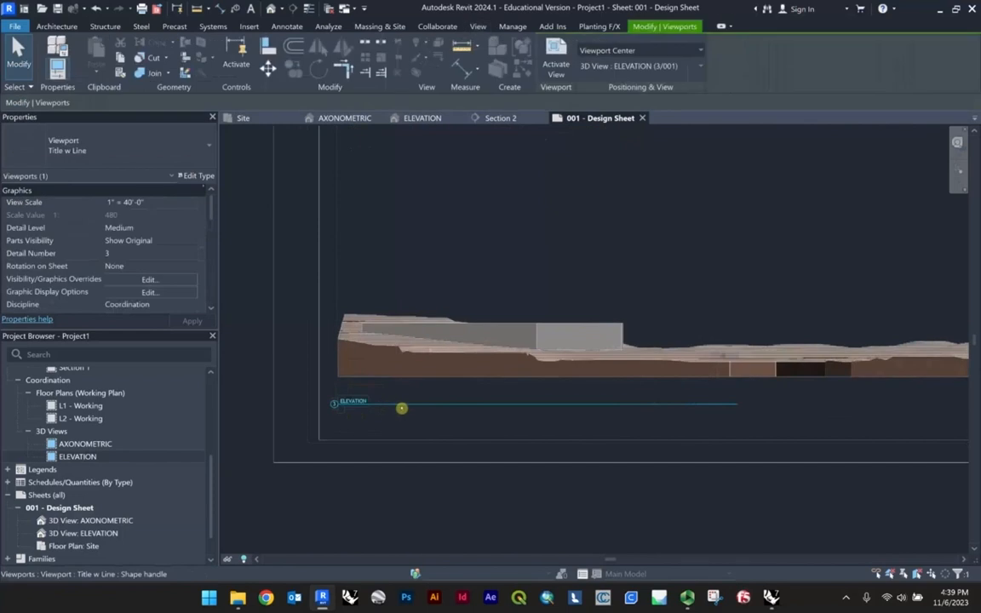
pyautogui.moveTo(401, 396); pyautogui.dragTo(400, 393)
pyautogui.scroll(2, 345, 405)
pyautogui.click(334, 399)
pyautogui.scroll(-4, 331, 395)
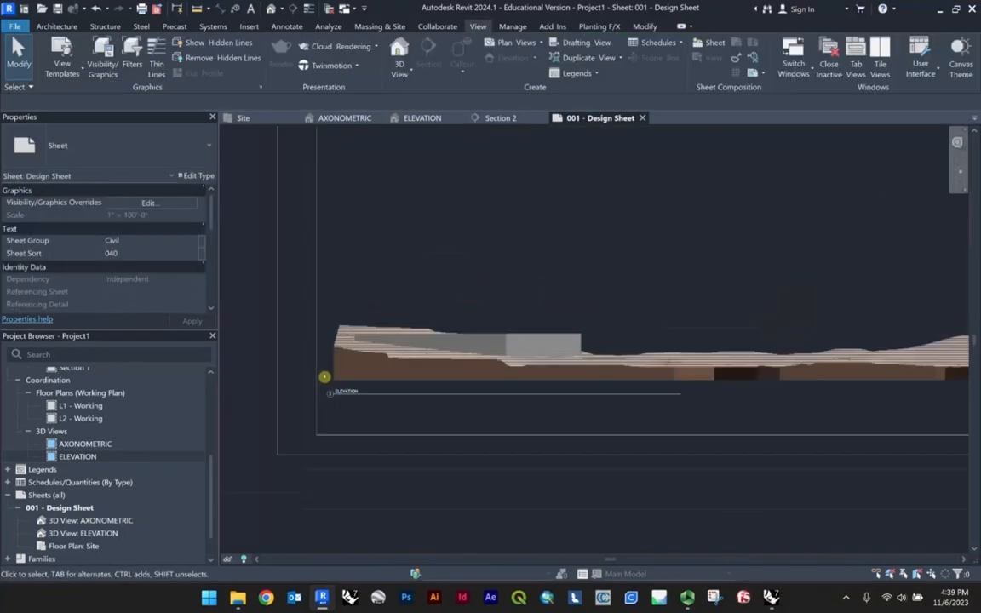
pyautogui.click(438, 315)
pyautogui.click(289, 381)
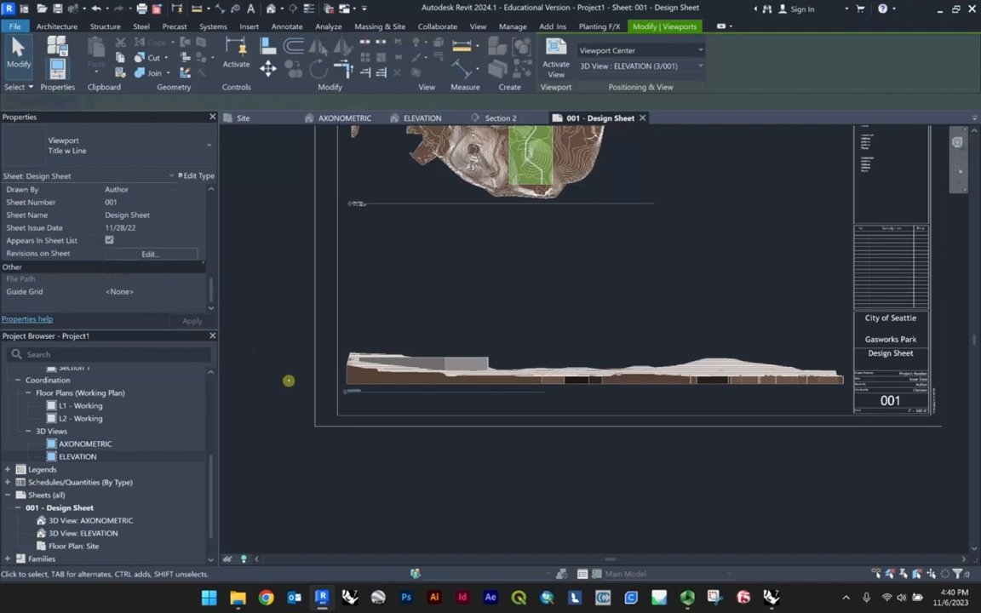
# Set the view scale of the Section 2 building section to 1" = 40'-0".
pyautogui.scroll(5, 92, 451)
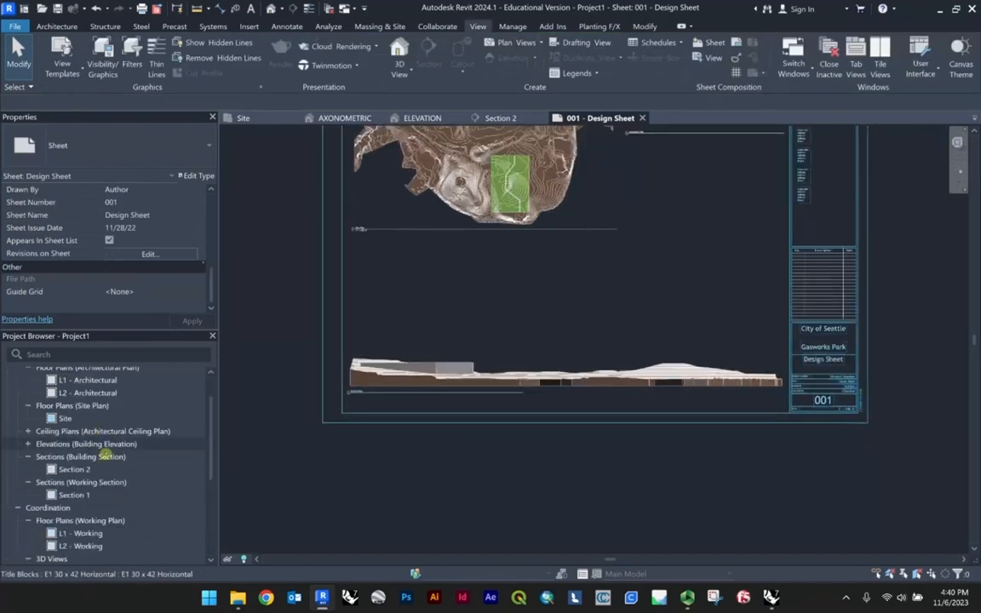
pyautogui.click(75, 469)
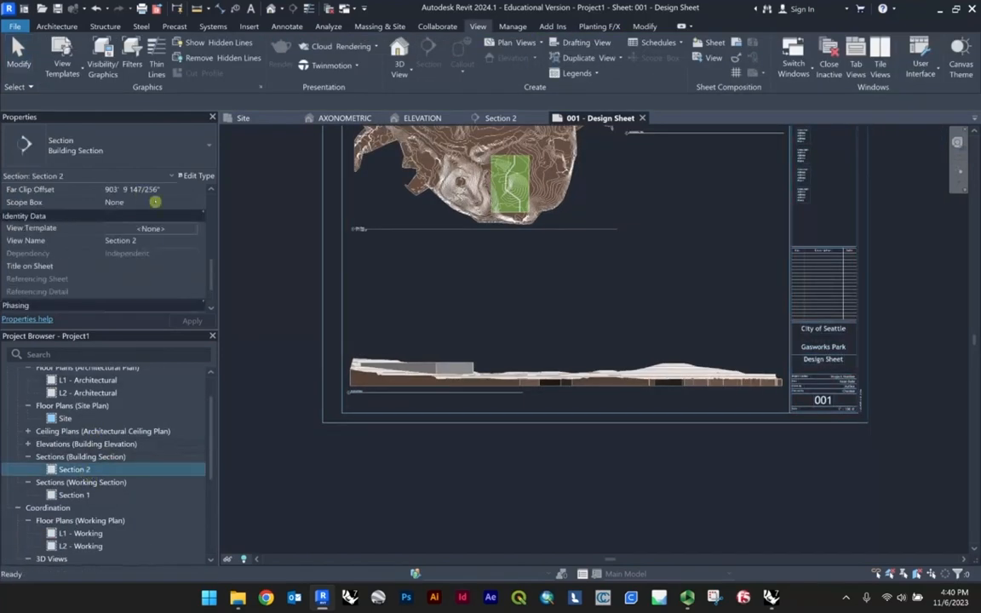
pyautogui.scroll(5, 157, 243)
pyautogui.click(194, 202)
pyautogui.click(193, 202)
pyautogui.scroll(-2, 159, 234)
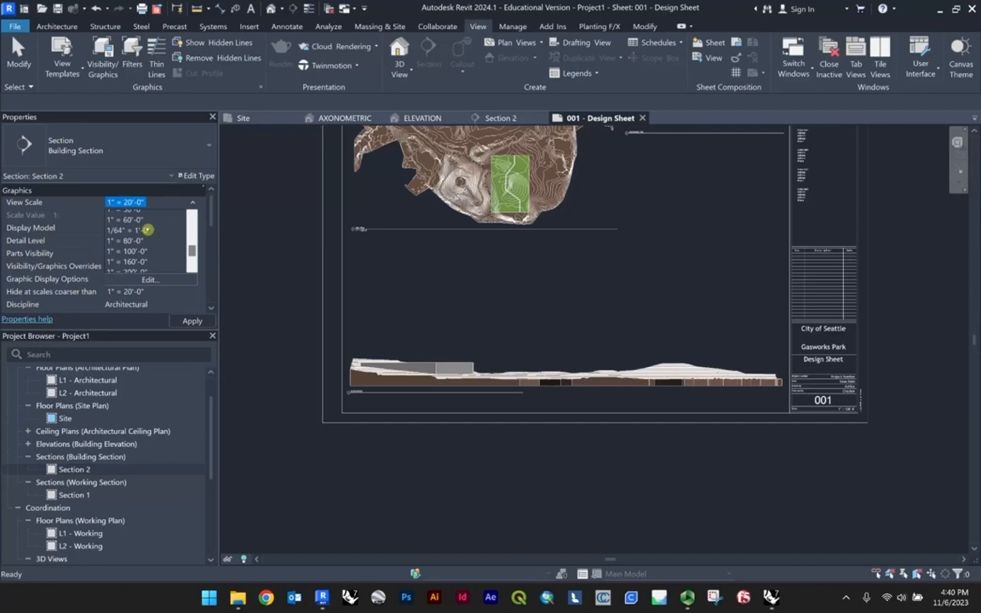
pyautogui.click(136, 247)
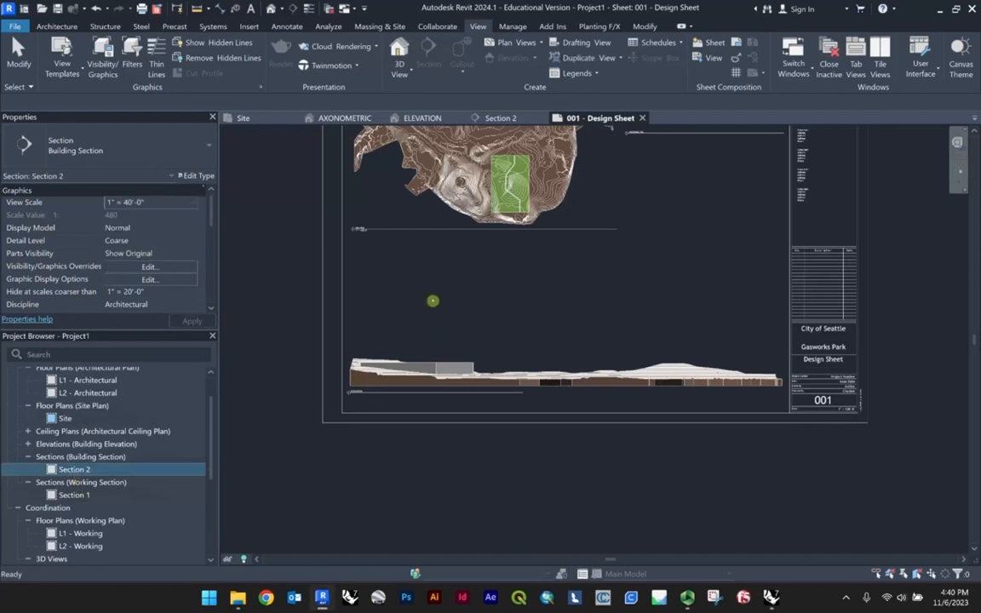
# Place the Section 2 view between the site plan and the elevation, aligning its left edge with theirs.
pyautogui.moveTo(433, 300); pyautogui.dragTo(433, 302)
pyautogui.click(432, 302)
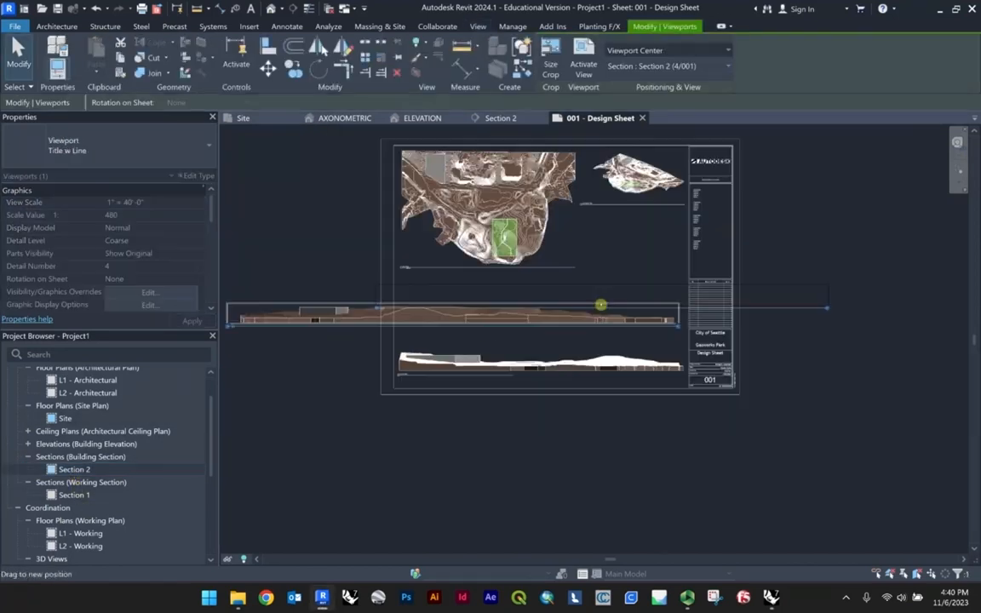
pyautogui.moveTo(601, 304); pyautogui.dragTo(614, 312)
pyautogui.scroll(5, 418, 314)
pyautogui.click(416, 390)
pyautogui.scroll(1, 327, 338)
pyautogui.scroll(-1, 291, 310)
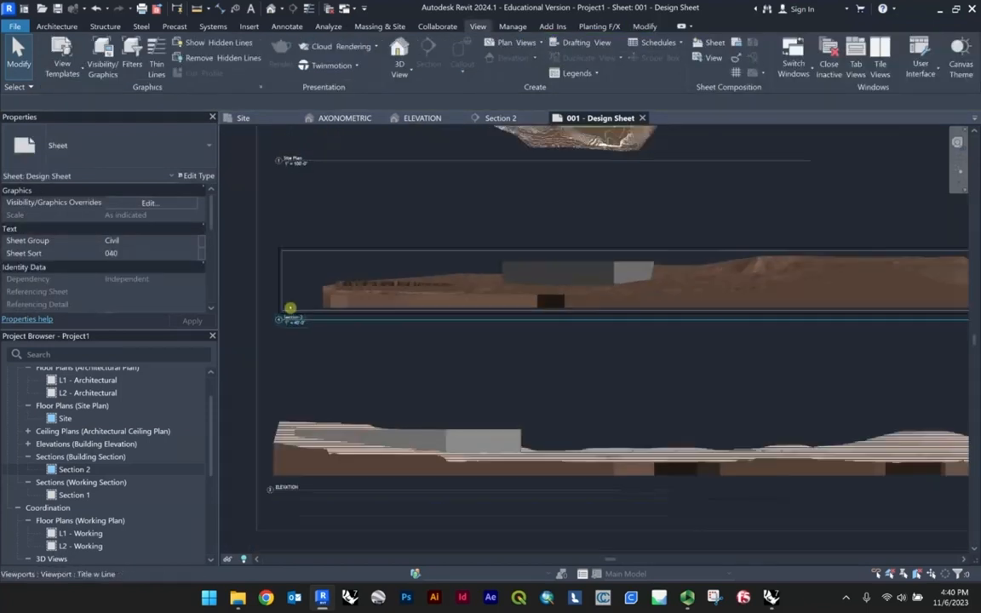
# Set the view scale of the Section 2 viewport on the sheet to 1" = 80'-0".
pyautogui.scroll(-3, 290, 308)
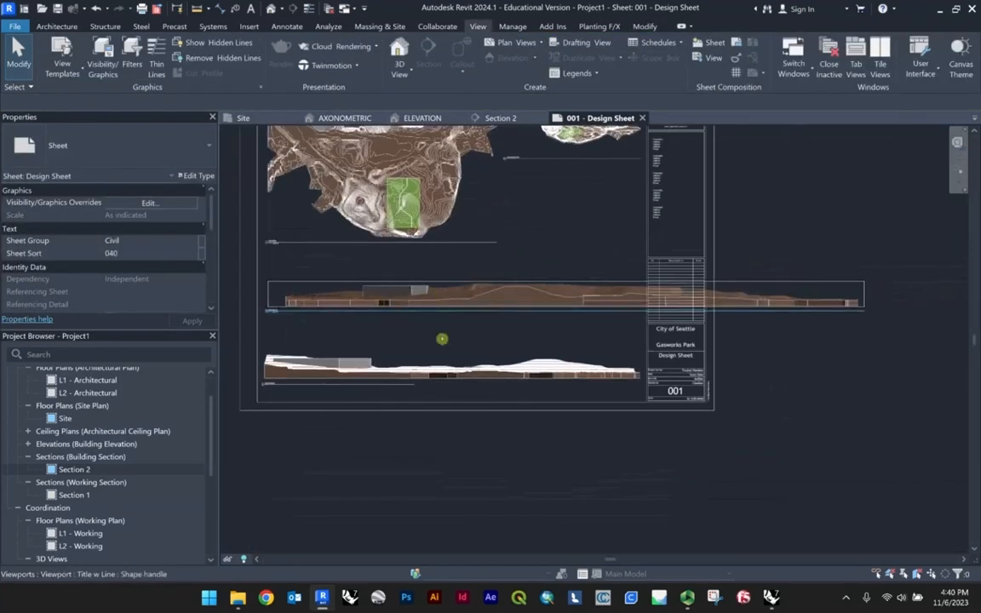
pyautogui.scroll(1, 403, 299)
pyautogui.click(389, 302)
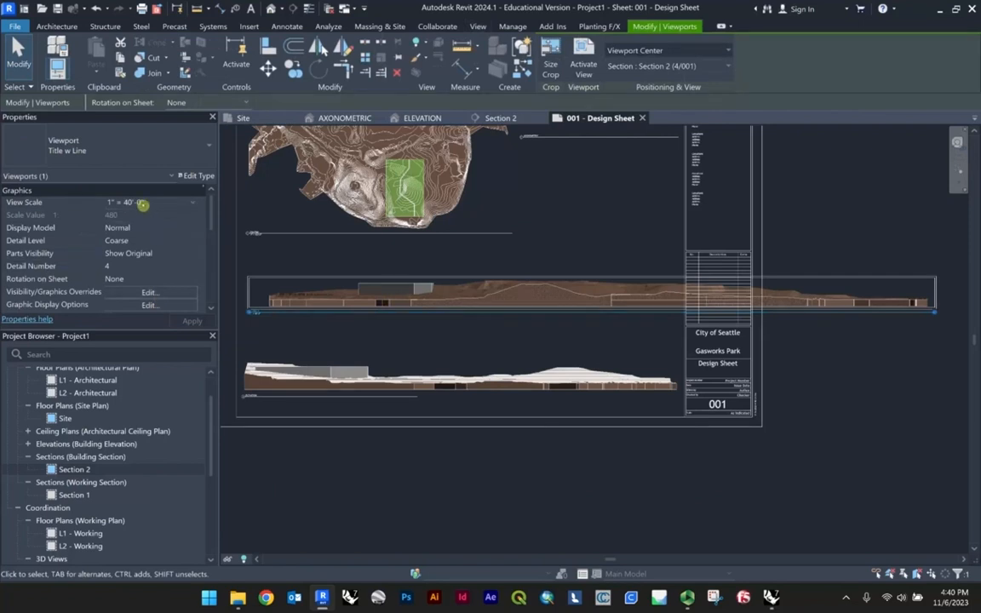
pyautogui.click(191, 203)
pyautogui.scroll(-3, 134, 247)
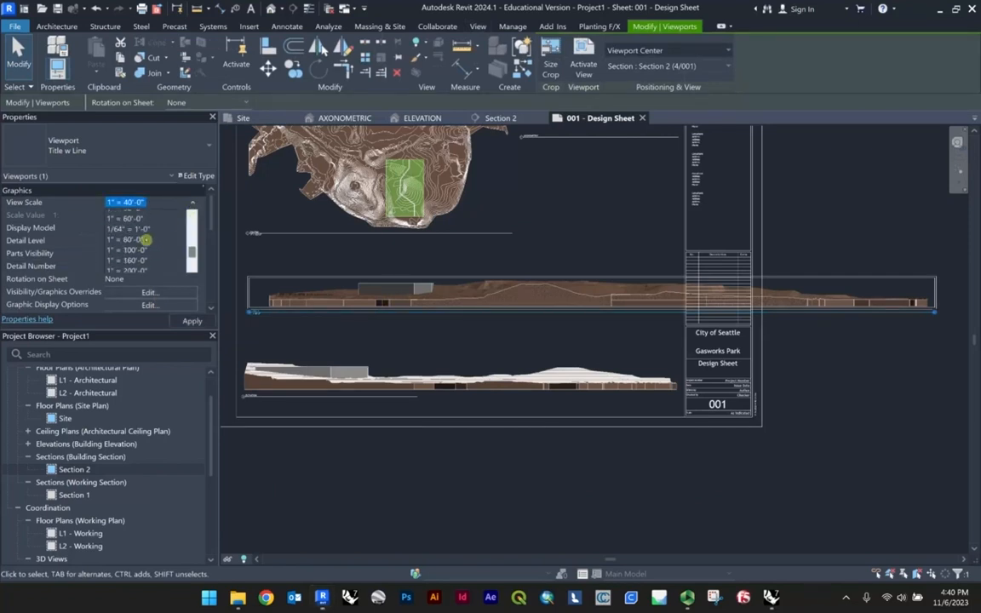
pyautogui.click(138, 247)
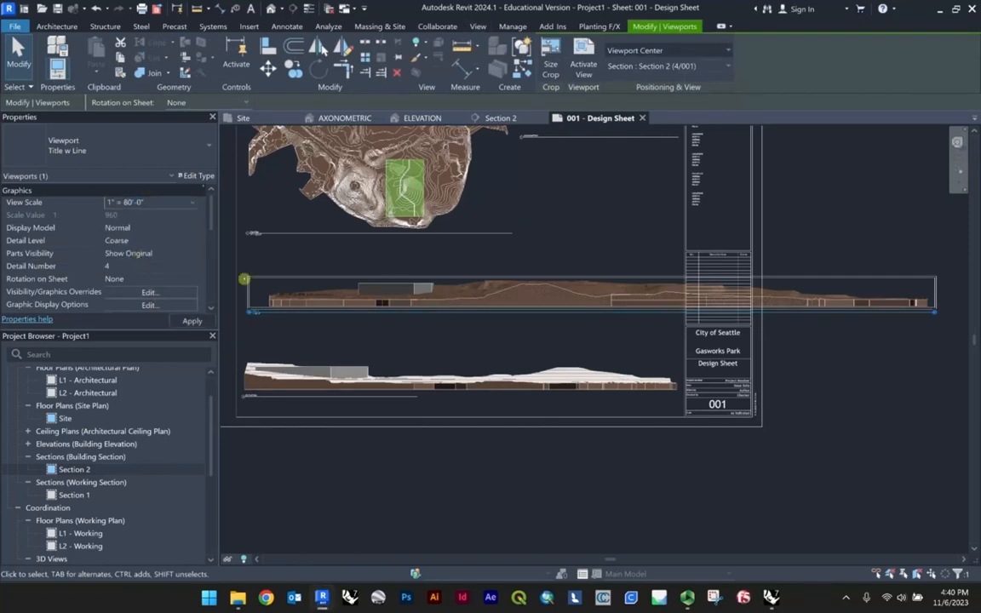
pyautogui.click(346, 339)
# Shorten the Section 2 viewport's title line so it ends near the right edge of the section view.
pyautogui.scroll(2, 346, 317)
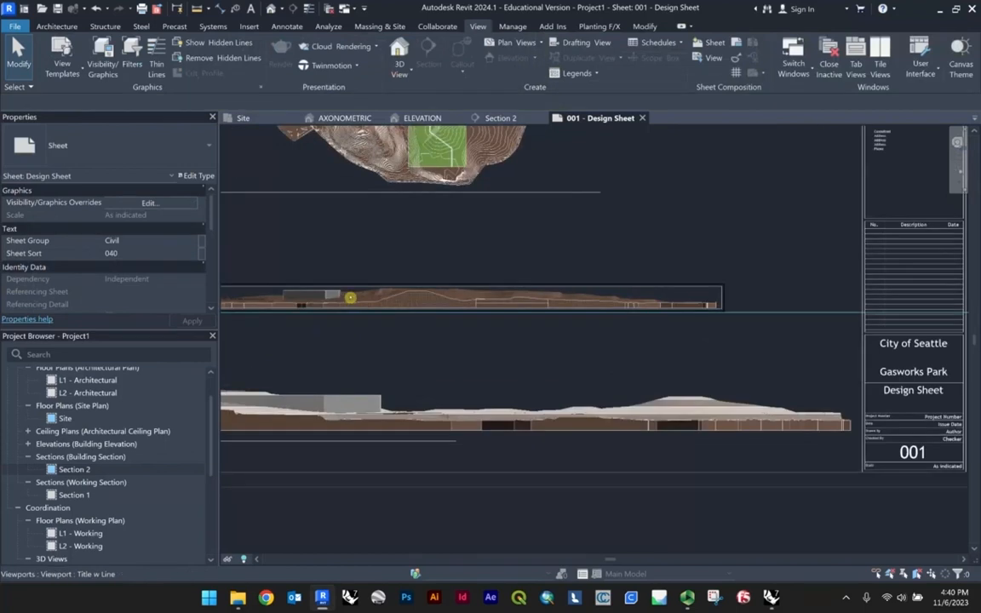
pyautogui.click(350, 297)
pyautogui.scroll(-3, 500, 354)
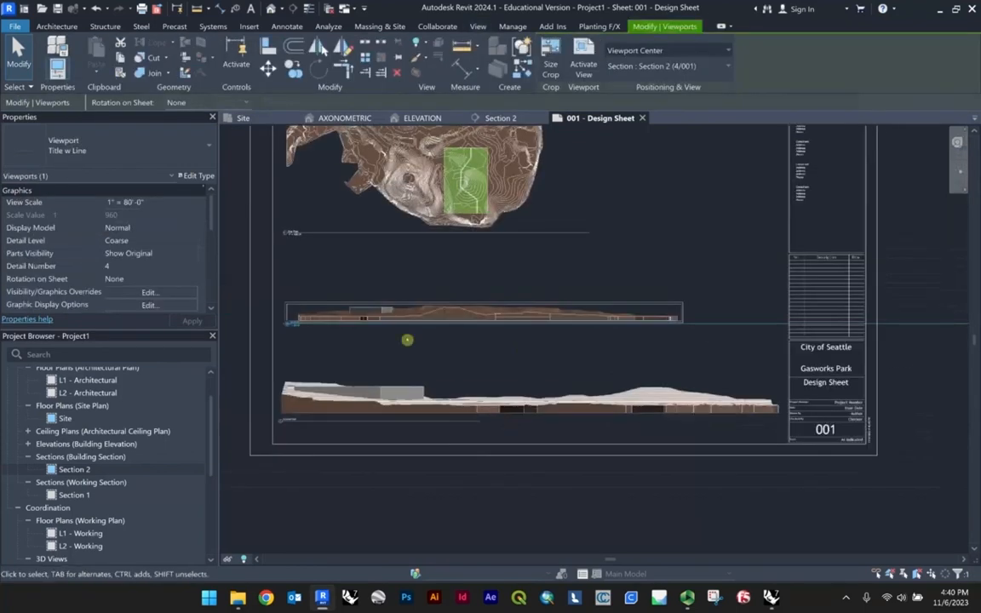
pyautogui.scroll(-1, 407, 340)
pyautogui.moveTo(694, 365); pyautogui.dragTo(610, 392, button='middle')
pyautogui.click(528, 330)
pyautogui.click(537, 342)
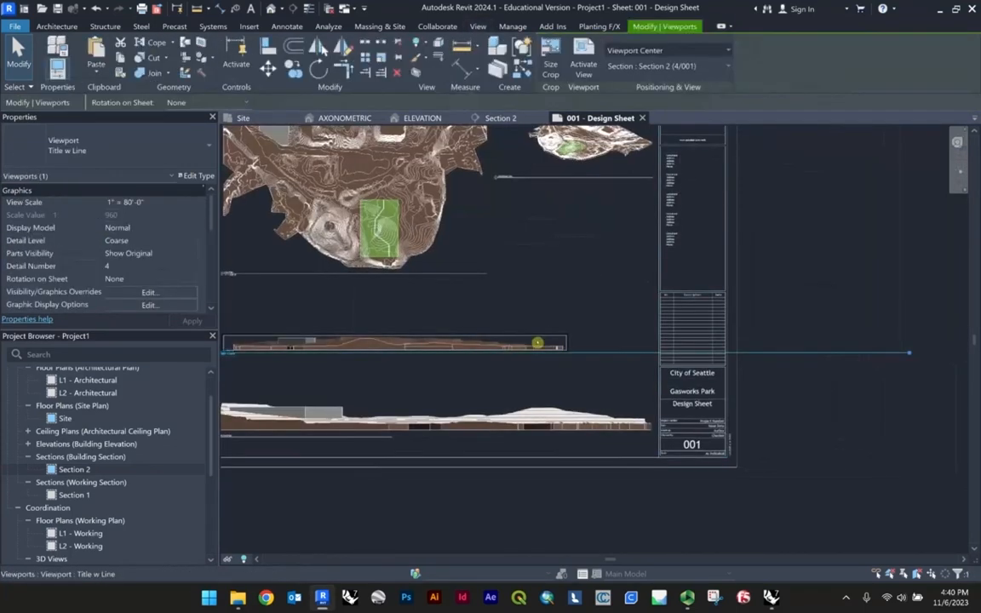
pyautogui.moveTo(537, 342); pyautogui.dragTo(571, 359)
pyautogui.click(590, 367)
pyautogui.scroll(3, 572, 358)
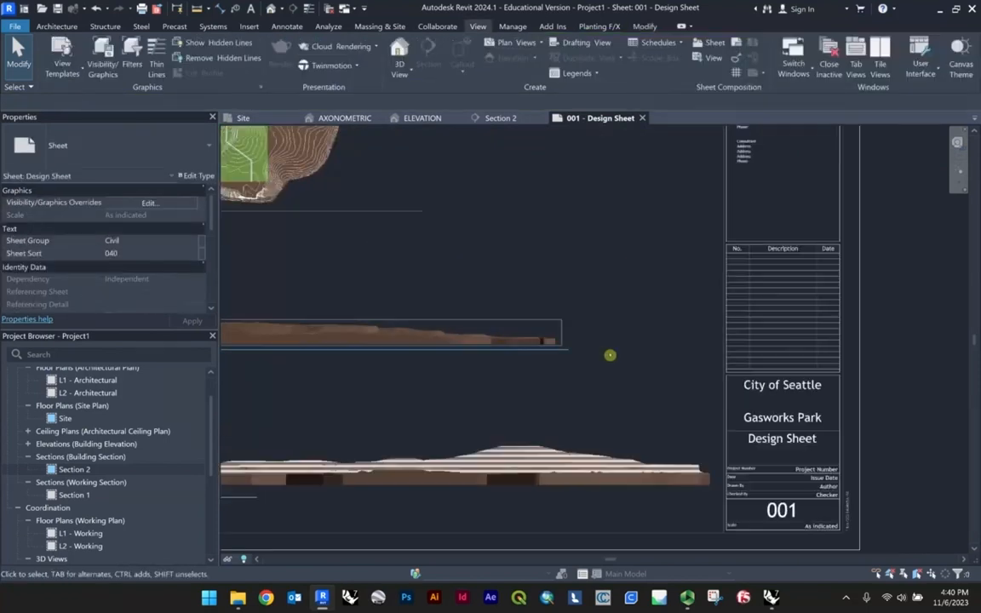
# Move the Section 2 viewport's title and line slightly down, leaving a small gap under the section view.
pyautogui.scroll(-2, 610, 355)
pyautogui.moveTo(582, 358); pyautogui.dragTo(750, 334, button='middle')
pyautogui.scroll(6, 302, 344)
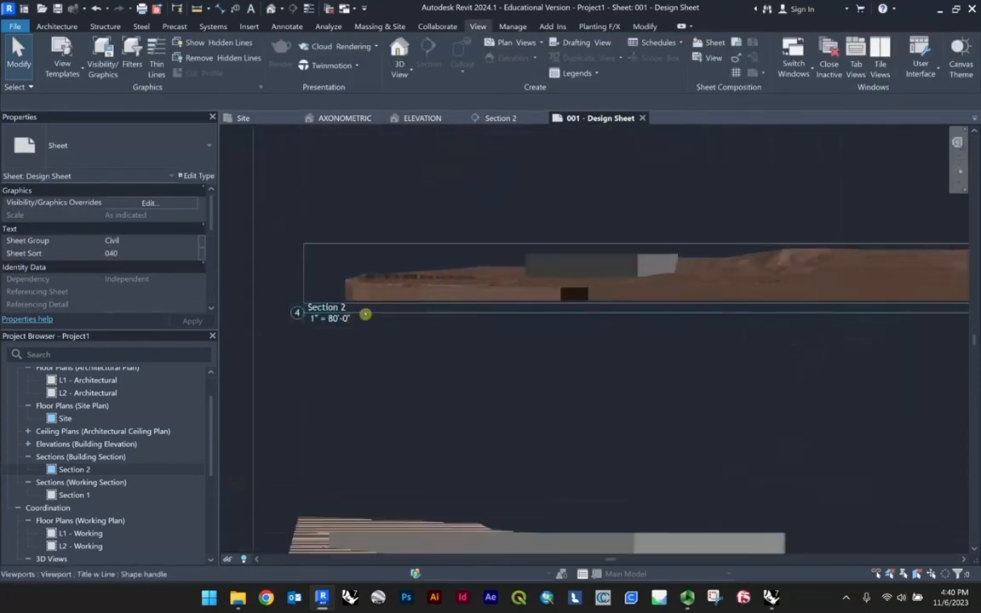
pyautogui.click(364, 314)
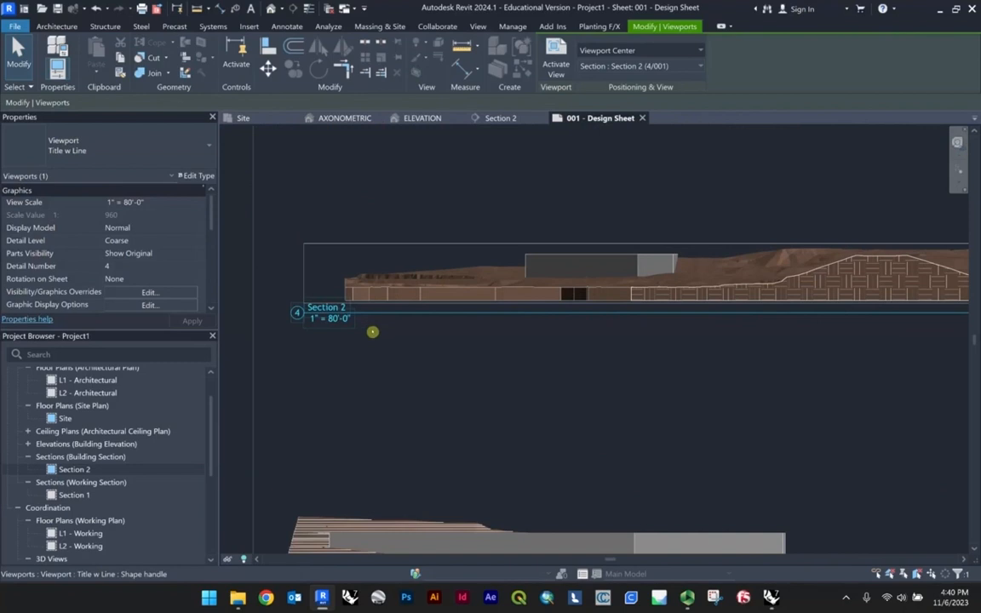
pyautogui.moveTo(373, 314)
pyautogui.mouseDown()
pyautogui.moveTo(374, 337)
pyautogui.moveTo(373, 328)
pyautogui.mouseUp()
pyautogui.click(399, 359)
pyautogui.scroll(-1, 363, 323)
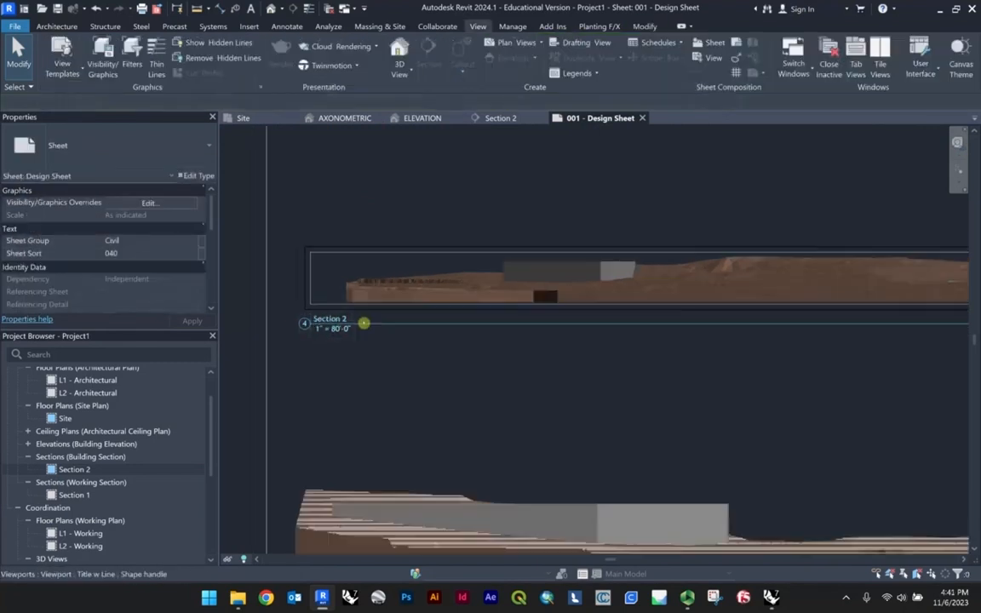
# Try the Wireframe and Hidden Line visual styles on the Site plan and check its look on sheet 001 - Design Sheet.
pyautogui.scroll(-5, 364, 323)
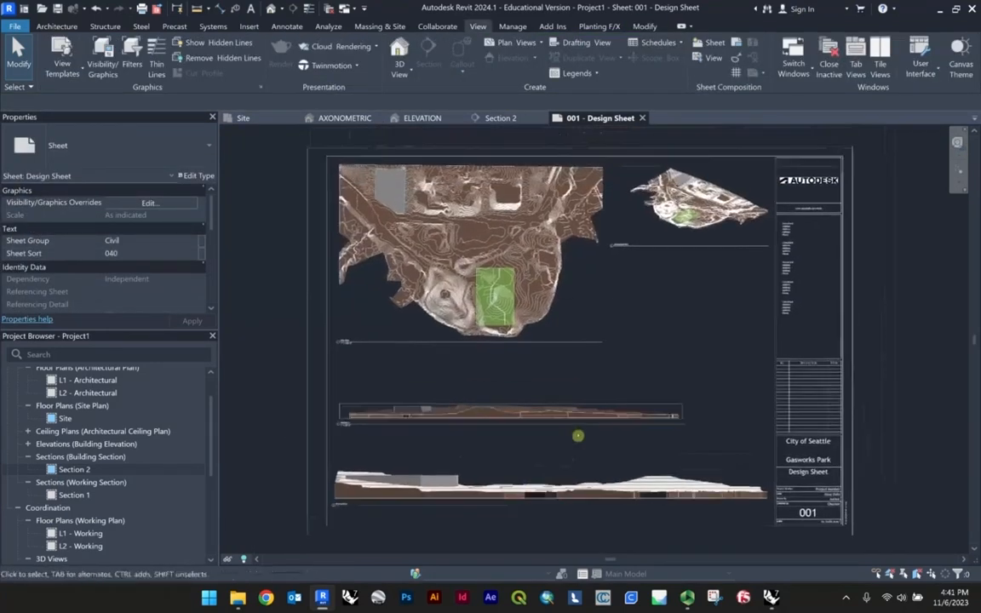
pyautogui.scroll(3, 575, 208)
pyautogui.scroll(-4, 650, 309)
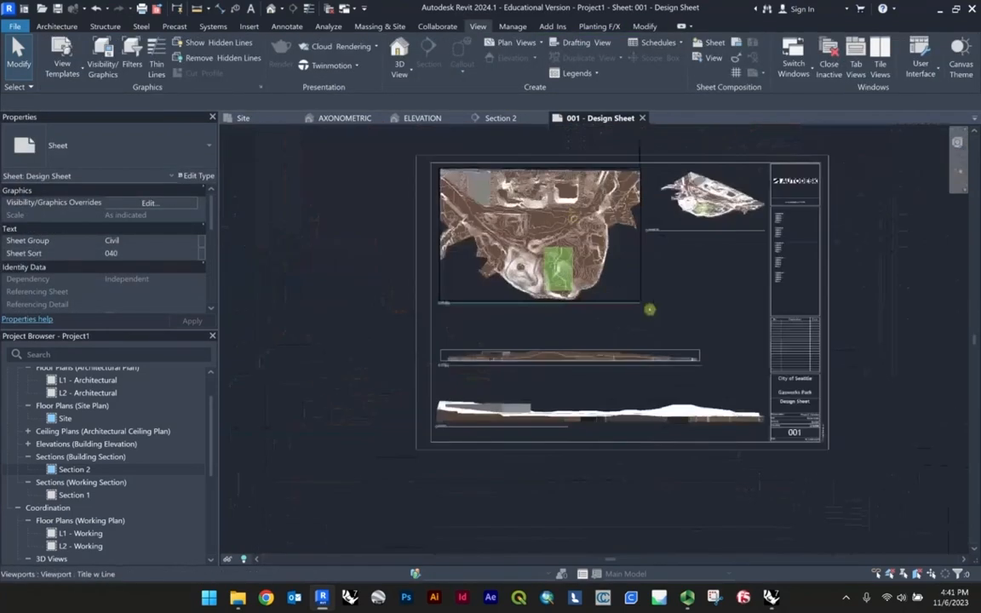
pyautogui.scroll(2, 608, 322)
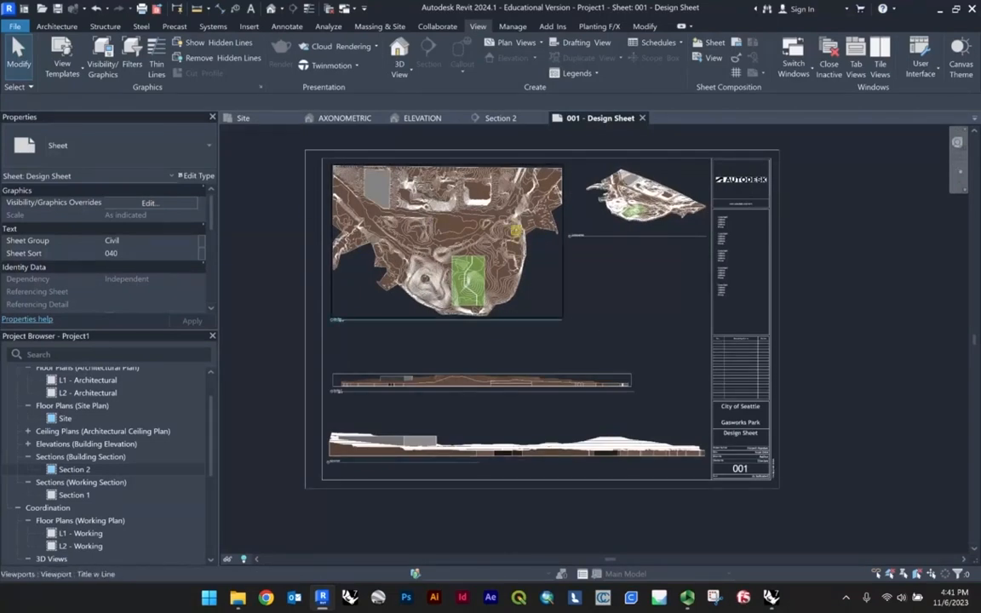
pyautogui.click(243, 117)
pyautogui.scroll(-3, 423, 316)
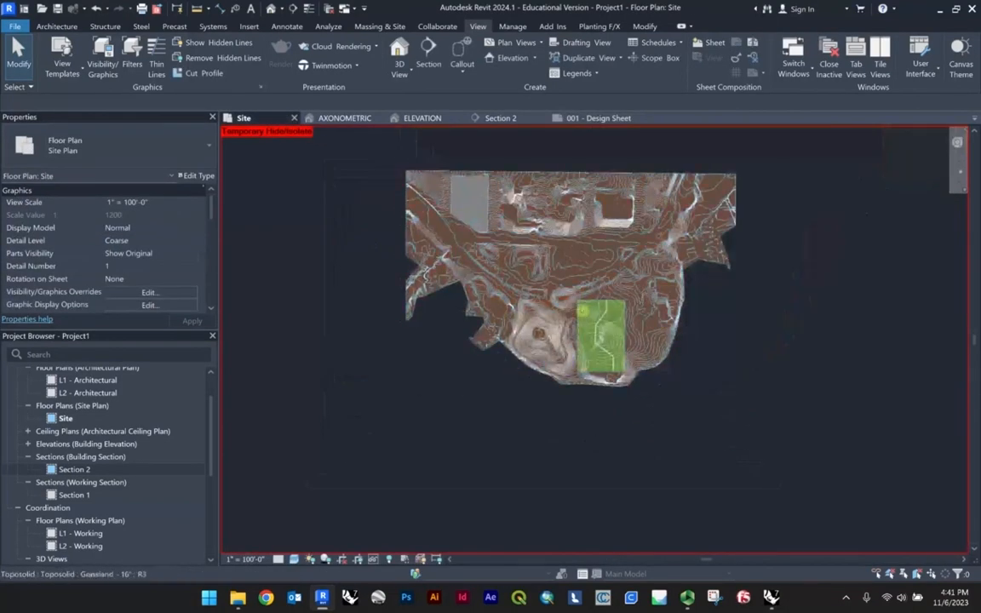
pyautogui.moveTo(530, 335); pyautogui.dragTo(439, 358, button='middle')
pyautogui.scroll(1, 437, 338)
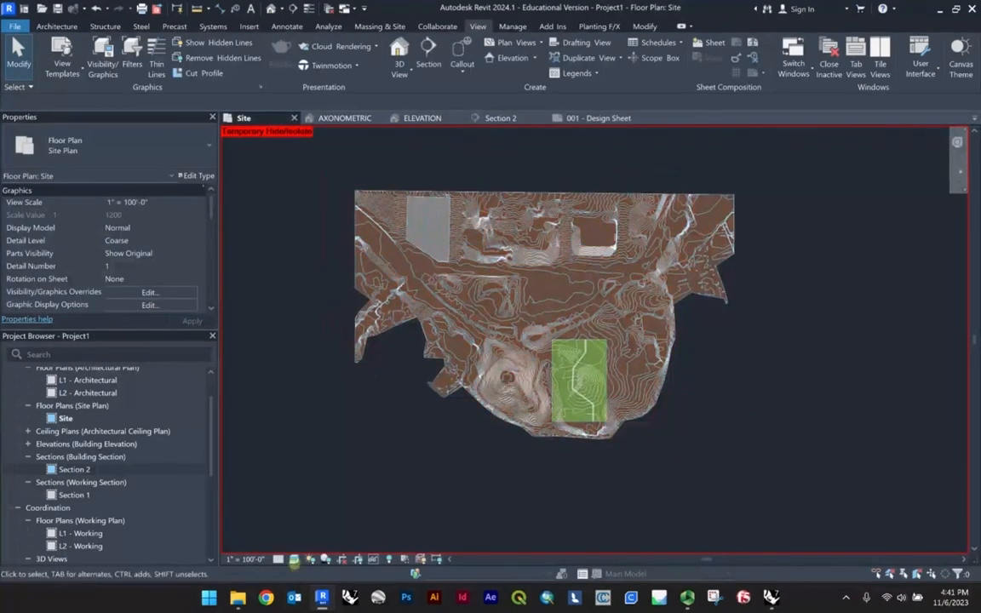
pyautogui.click(294, 560)
pyautogui.click(324, 439)
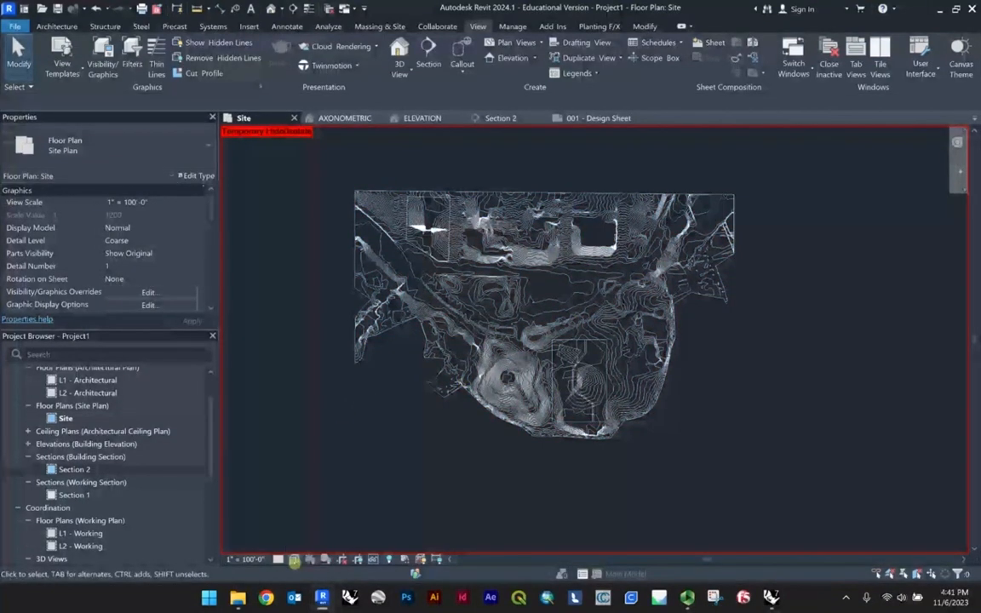
pyautogui.click(294, 560)
pyautogui.click(324, 453)
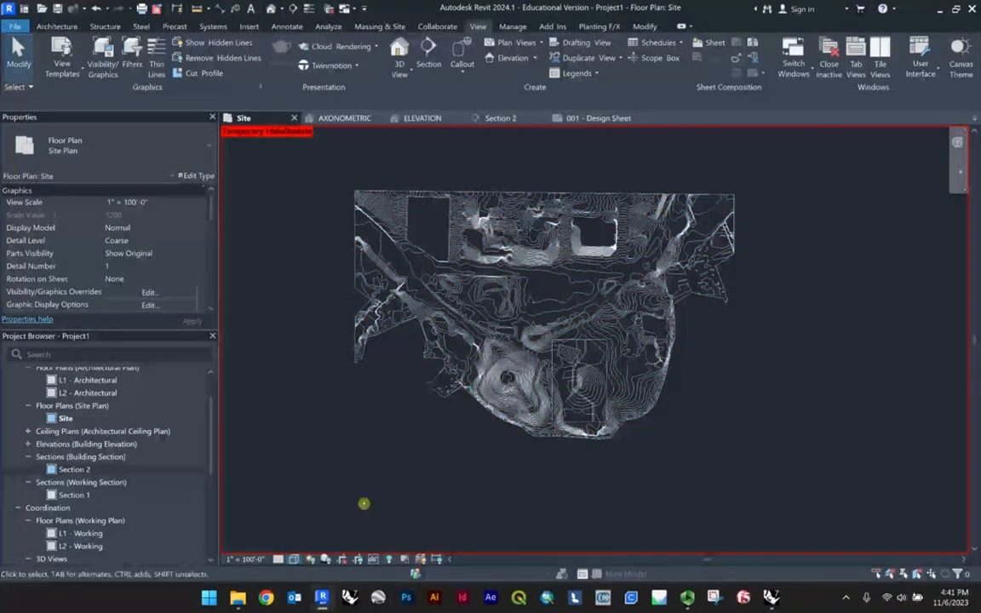
pyautogui.scroll(-5, 117, 457)
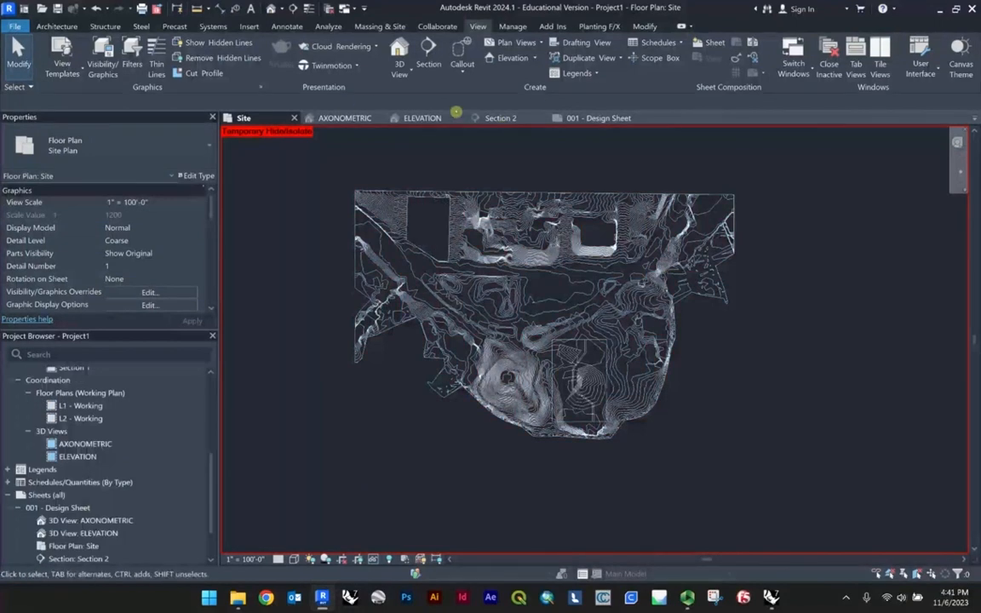
pyautogui.click(597, 118)
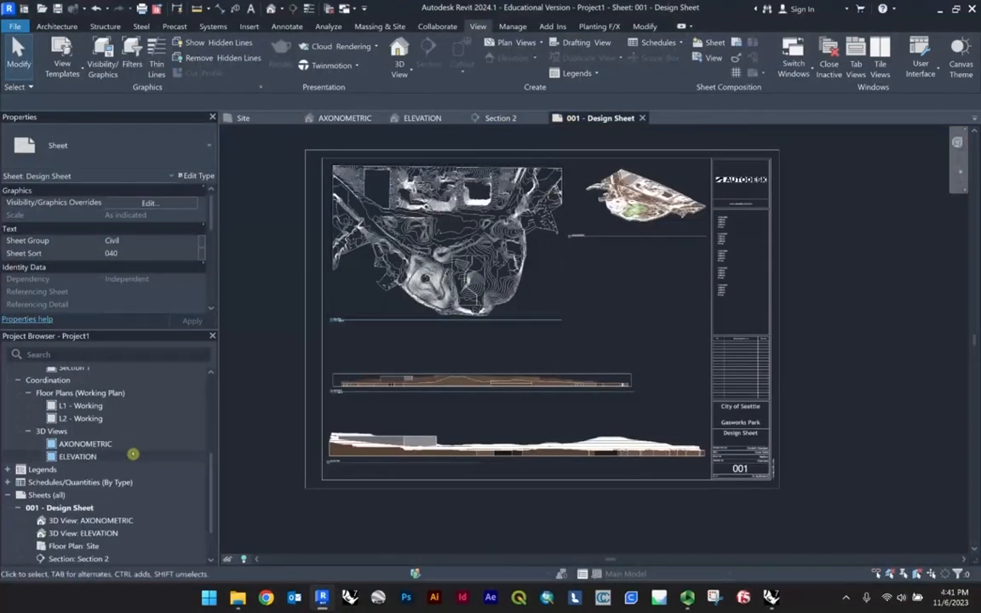
# Set the Site plan's visual style back to Shaded and return to sheet 001 - Design Sheet.
pyautogui.scroll(2, 133, 454)
pyautogui.scroll(2, 100, 451)
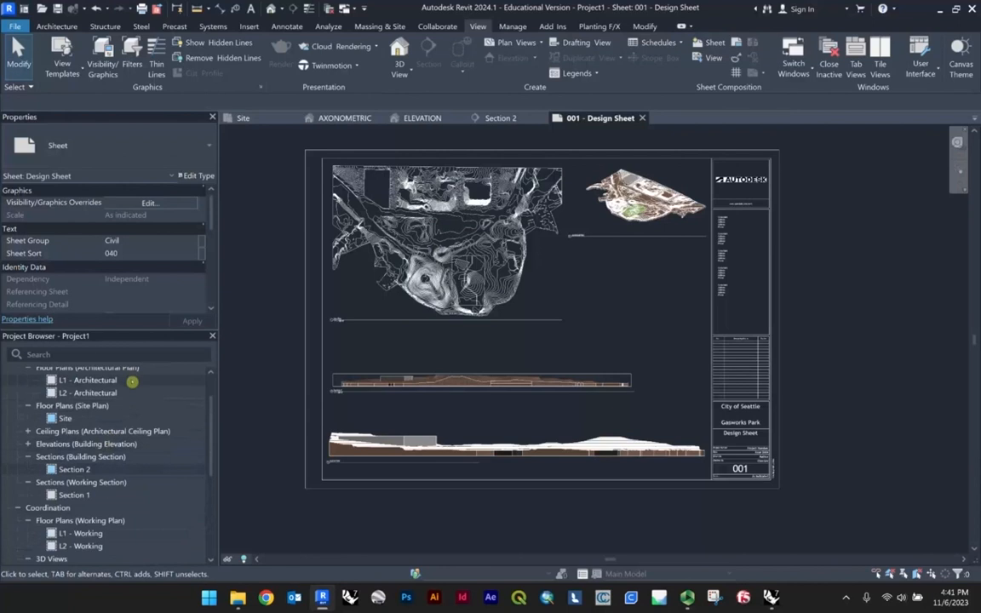
pyautogui.scroll(1, 132, 383)
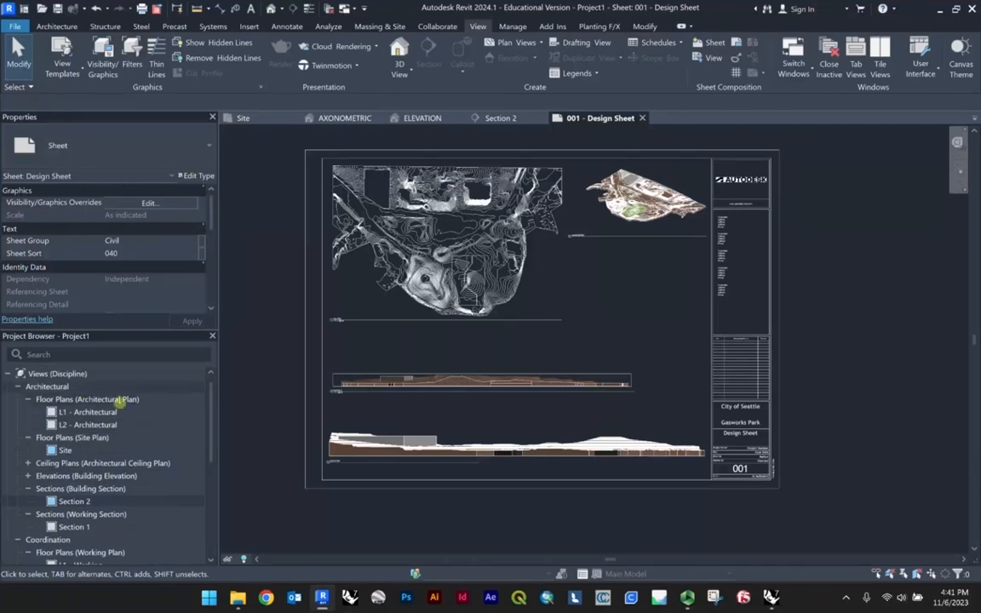
pyautogui.scroll(-2, 115, 406)
pyautogui.doubleClick(92, 389)
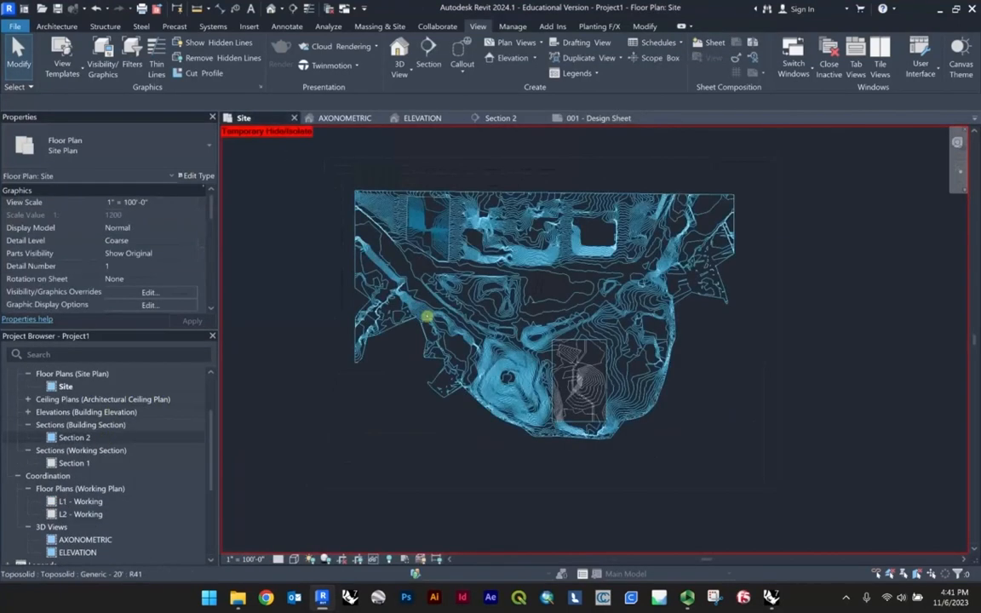
pyautogui.click(294, 559)
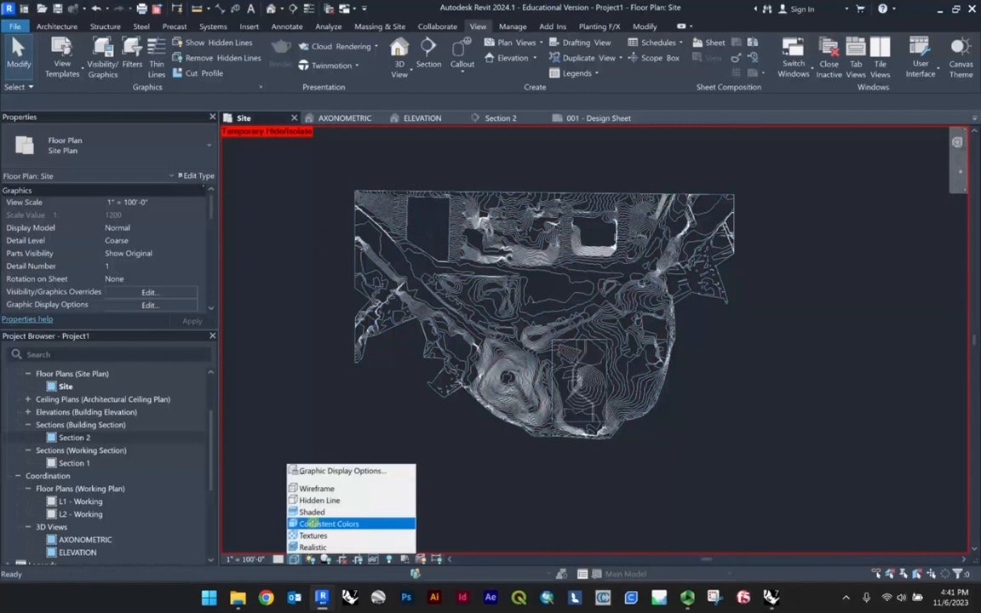
pyautogui.click(315, 513)
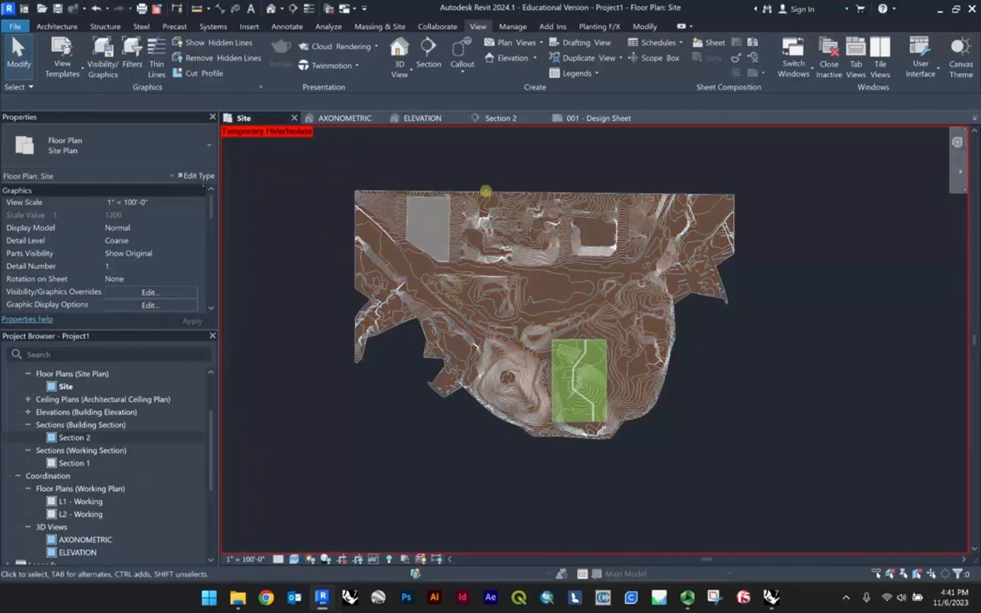
pyautogui.click(592, 118)
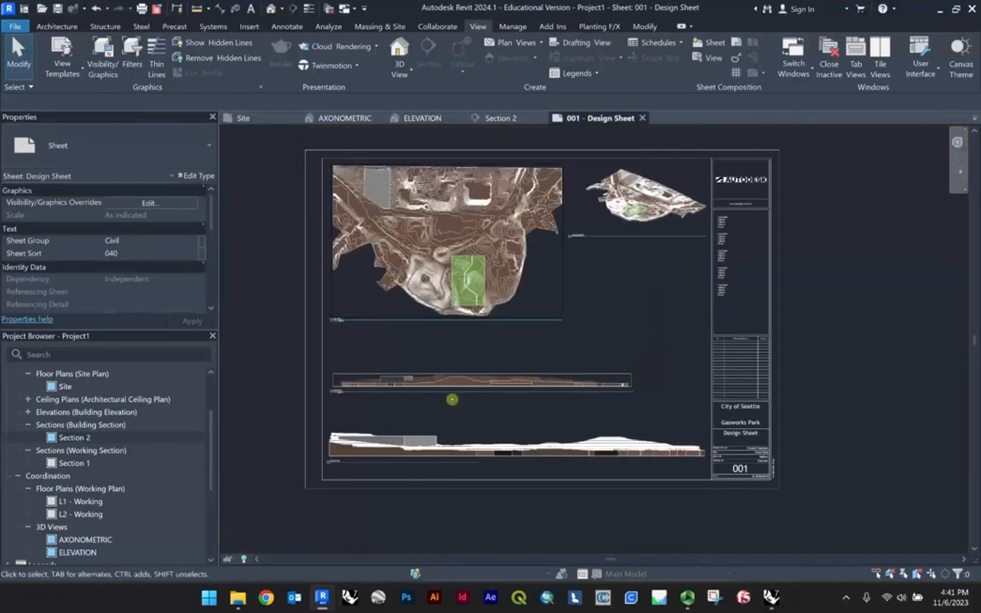
# Duplicate the Site floor plan view and rename the copy Site DRAFTING.
pyautogui.scroll(2, 117, 436)
pyautogui.rightClick(69, 450)
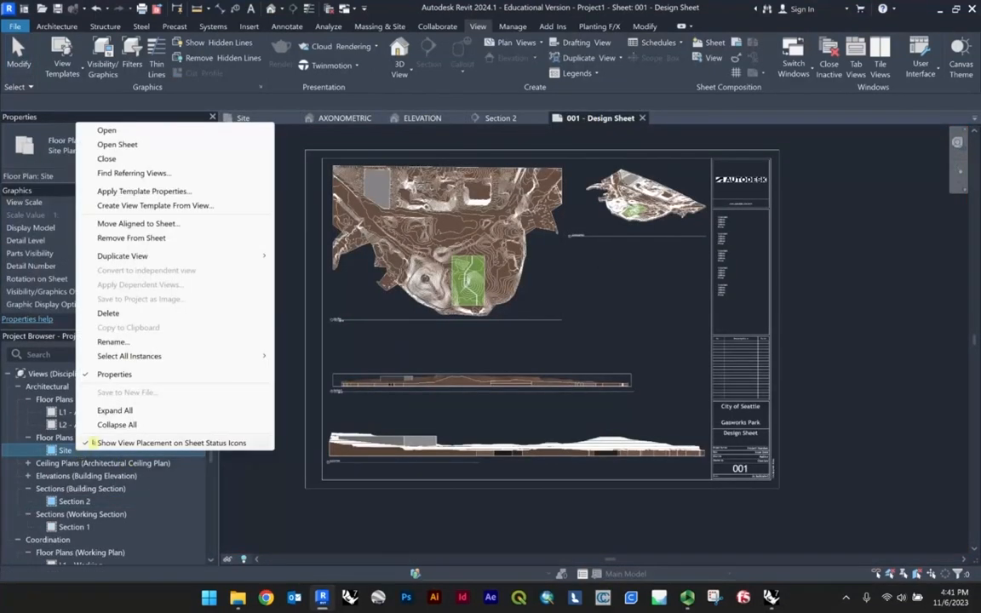
pyautogui.moveTo(123, 256)
pyautogui.click(321, 255)
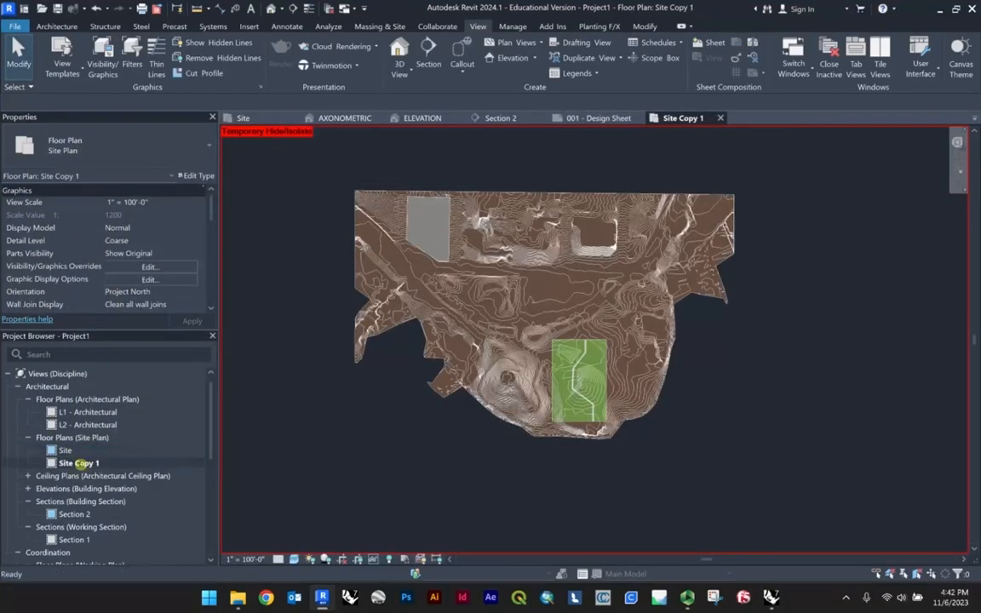
pyautogui.rightClick(86, 463)
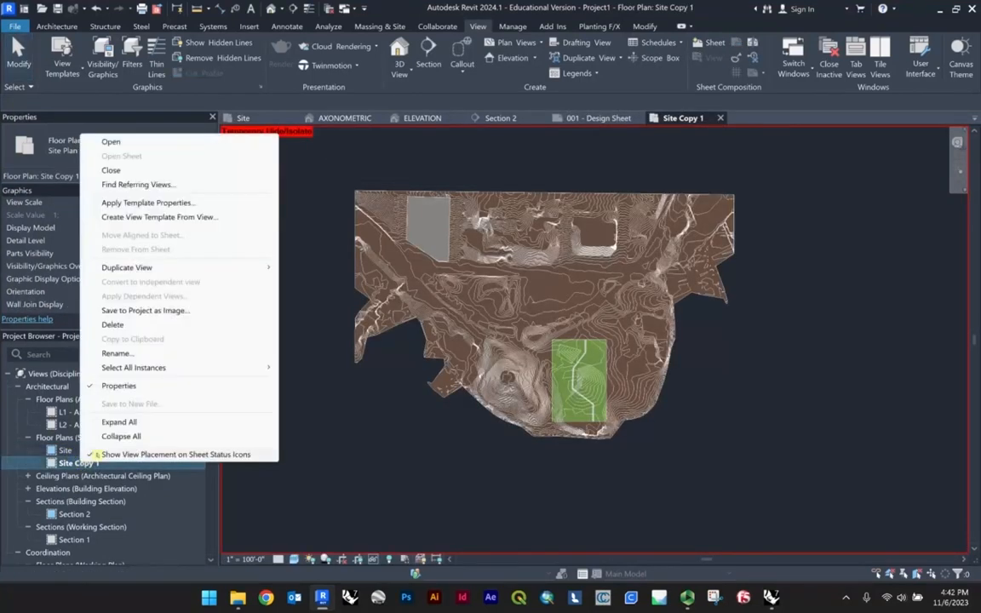
pyautogui.click(128, 353)
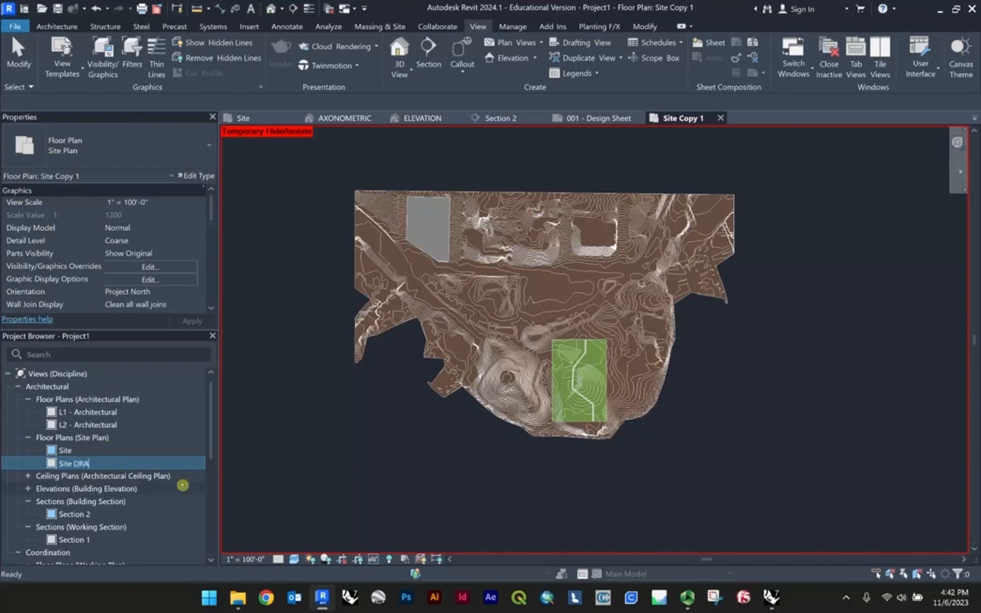
pyautogui.press('Return')
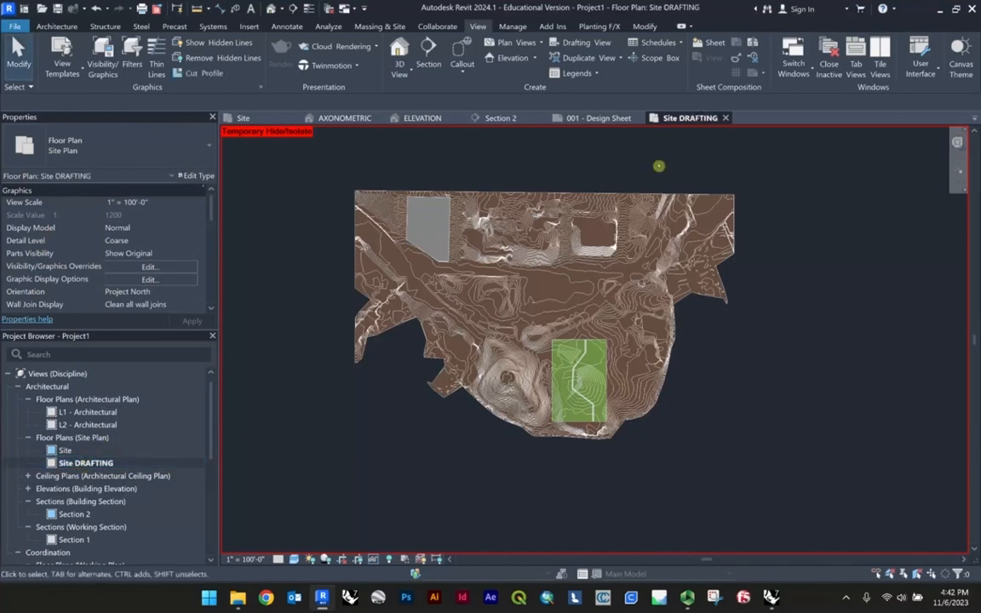
# Place the Site DRAFTING view first among the open views, ahead of Site, and reopen sheet 001 - Design Sheet.
pyautogui.moveTo(690, 118); pyautogui.dragTo(265, 117)
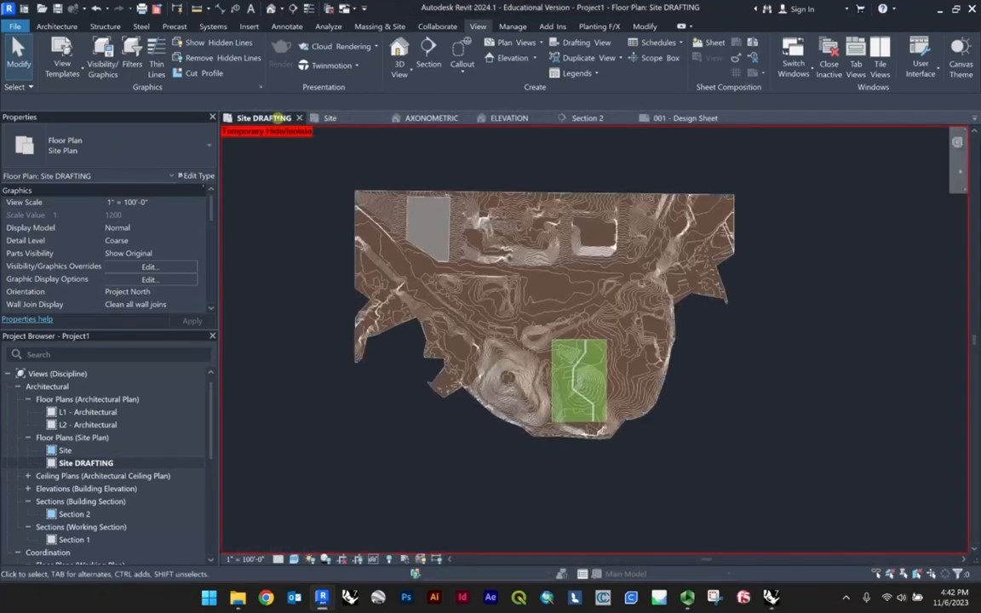
pyautogui.click(345, 116)
pyautogui.click(260, 118)
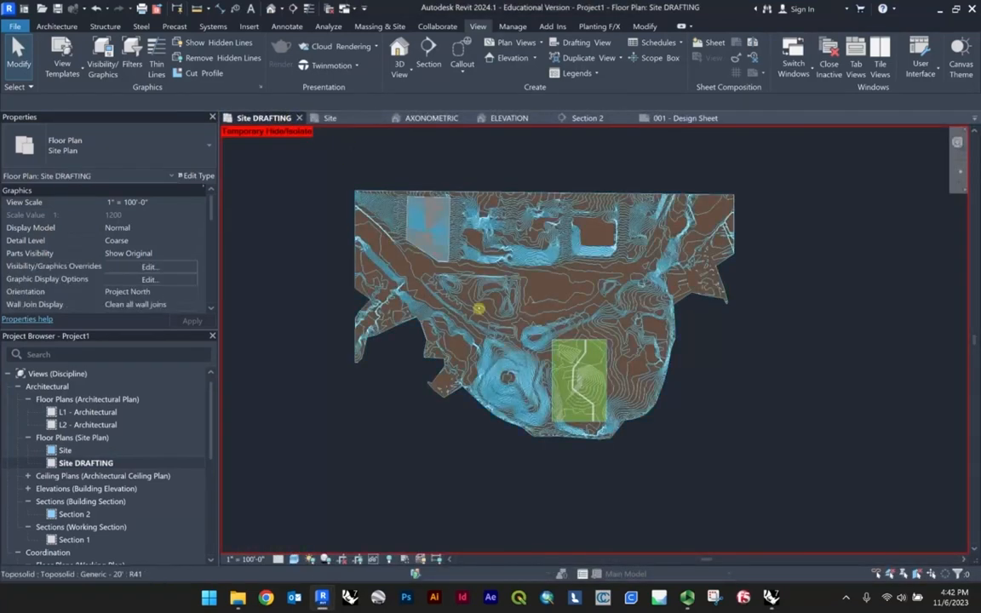
pyautogui.scroll(-5, 146, 498)
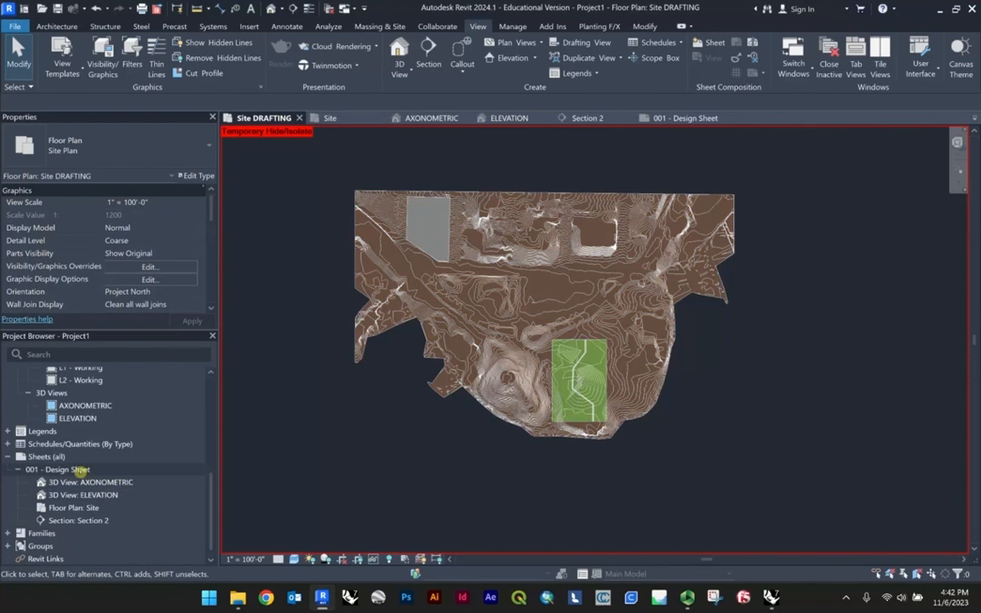
pyautogui.doubleClick(76, 469)
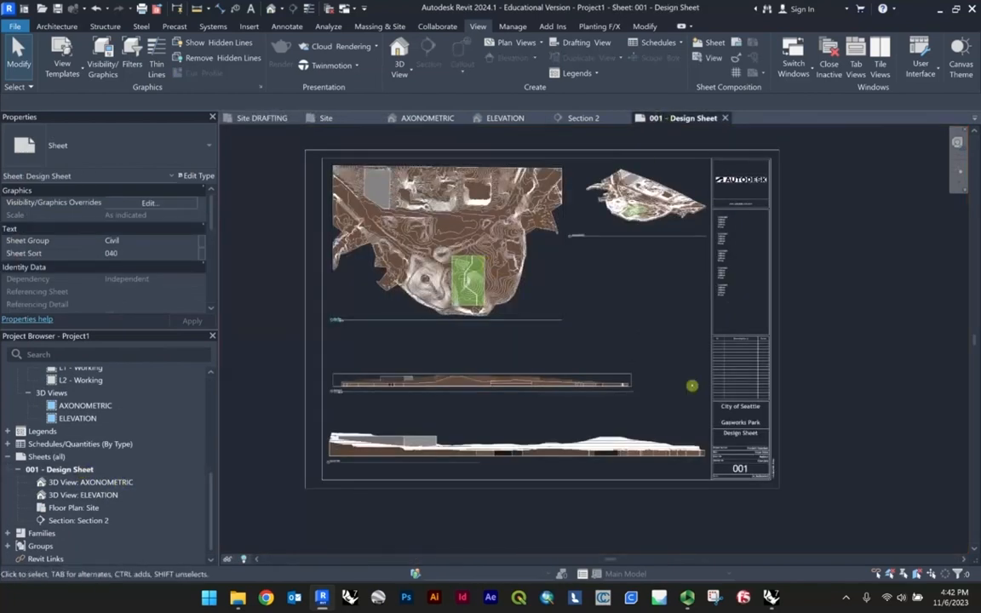
# Save the project in the A4 folder as a Revit project file named LARCH441_DEMO.
pyautogui.scroll(-2, 622, 352)
pyautogui.scroll(2, 552, 313)
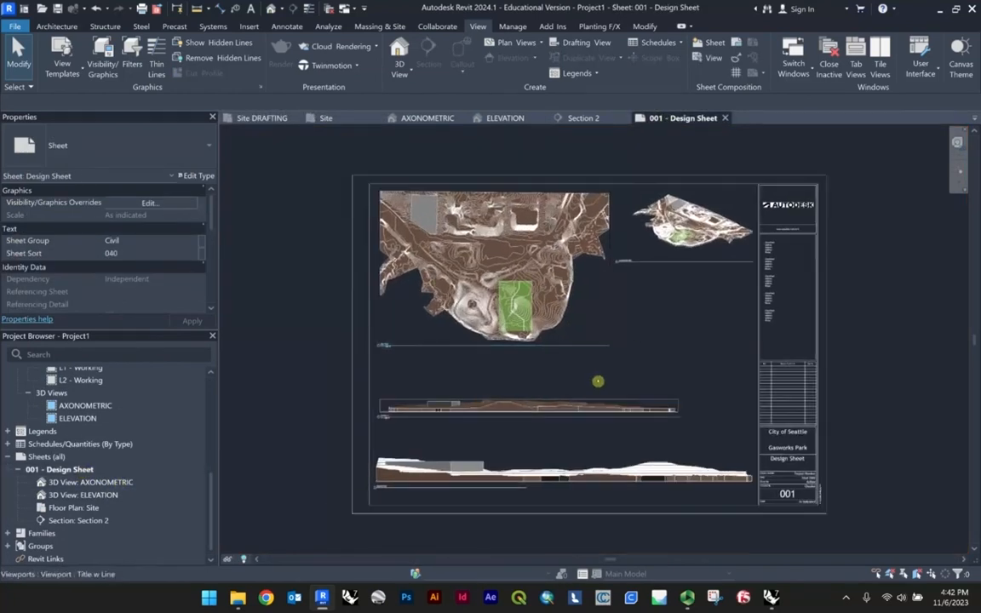
pyautogui.scroll(1, 744, 396)
pyautogui.moveTo(711, 380); pyautogui.dragTo(690, 377, button='middle')
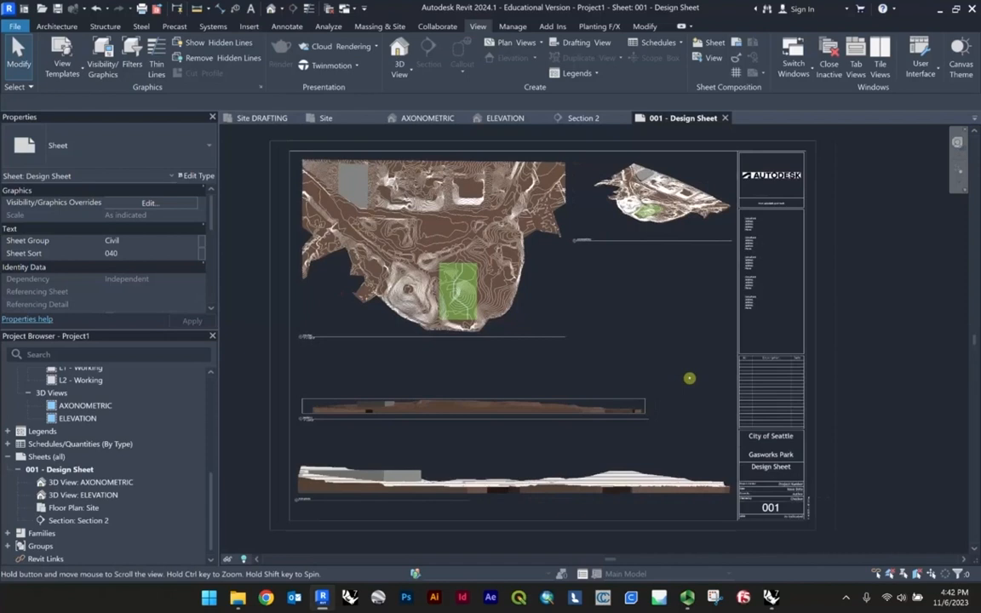
pyautogui.click(61, 9)
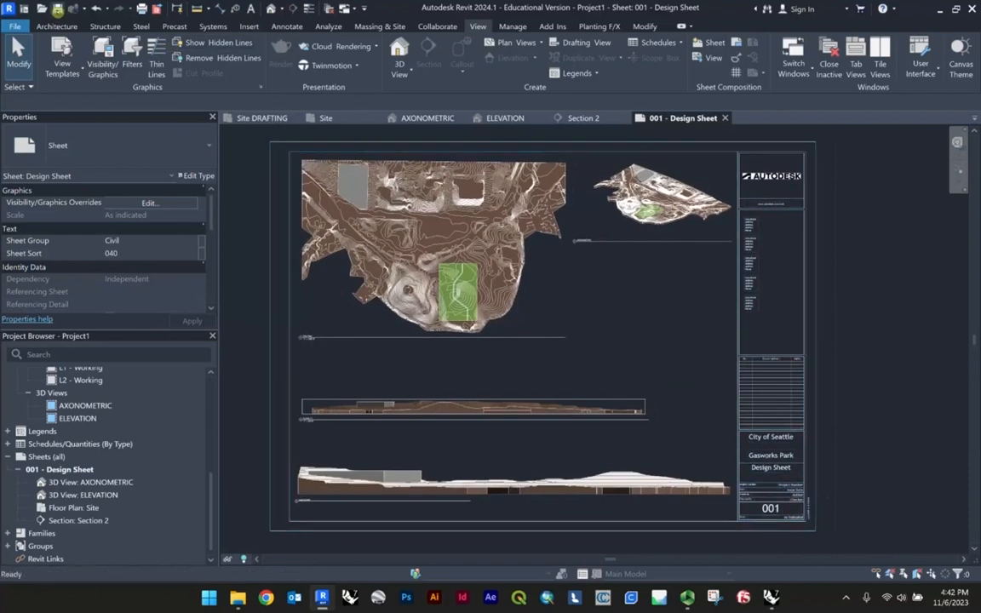
pyautogui.write('LA')
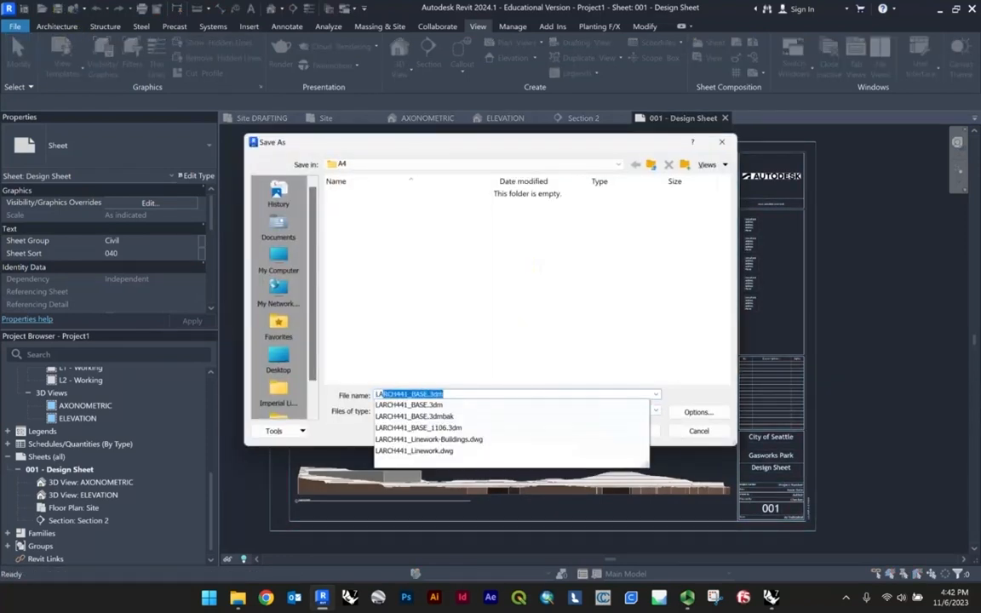
pyautogui.write('RCH441_DEMO')
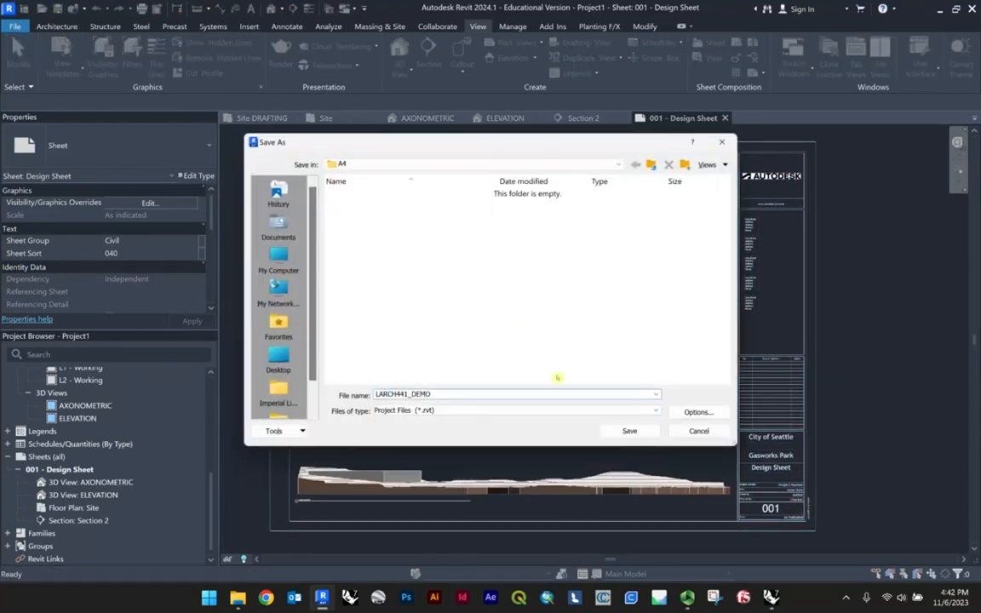
pyautogui.click(630, 431)
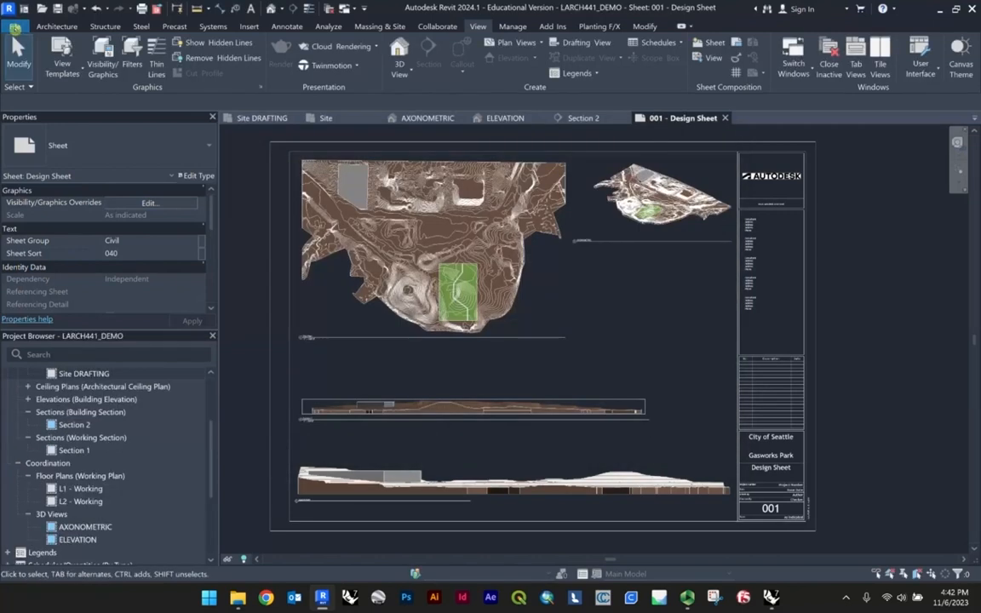
# Print sheet 001 - Design Sheet to a PDF named TEST in the A4 folder, leaving Temporary Hide/Isolate mode on.
pyautogui.click(15, 27)
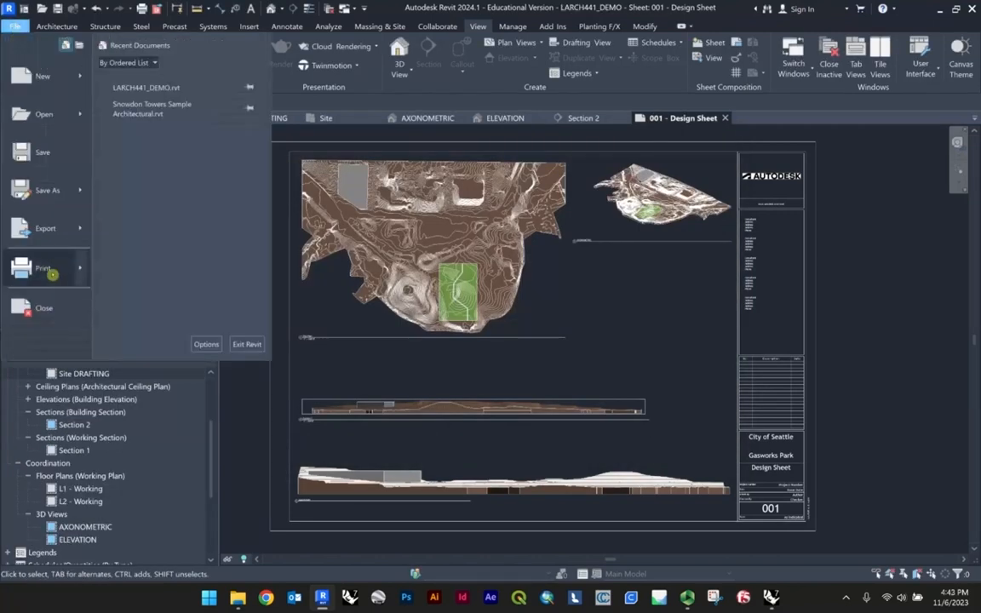
pyautogui.click(47, 247)
pyautogui.click(518, 444)
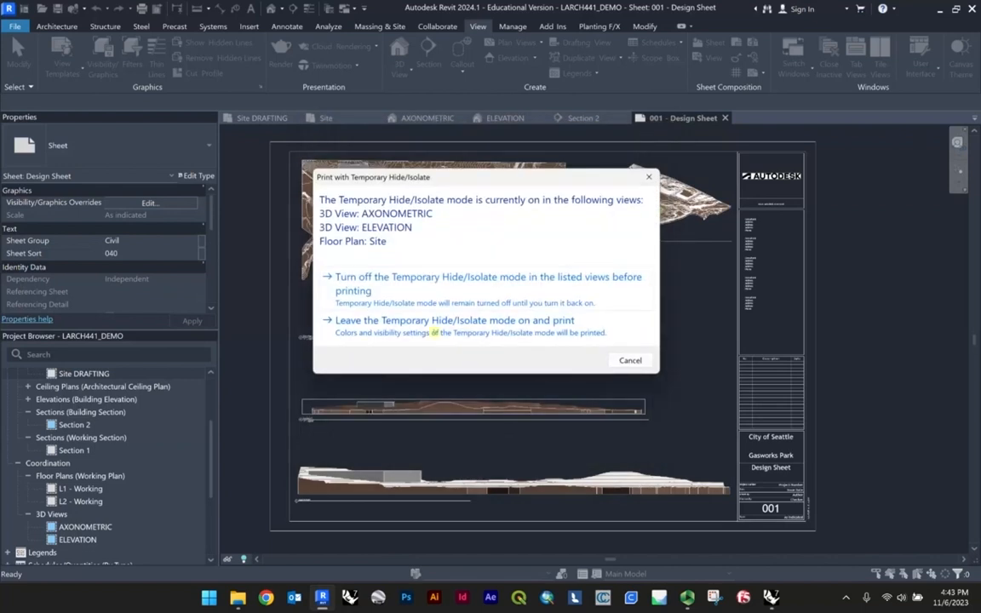
pyautogui.click(430, 328)
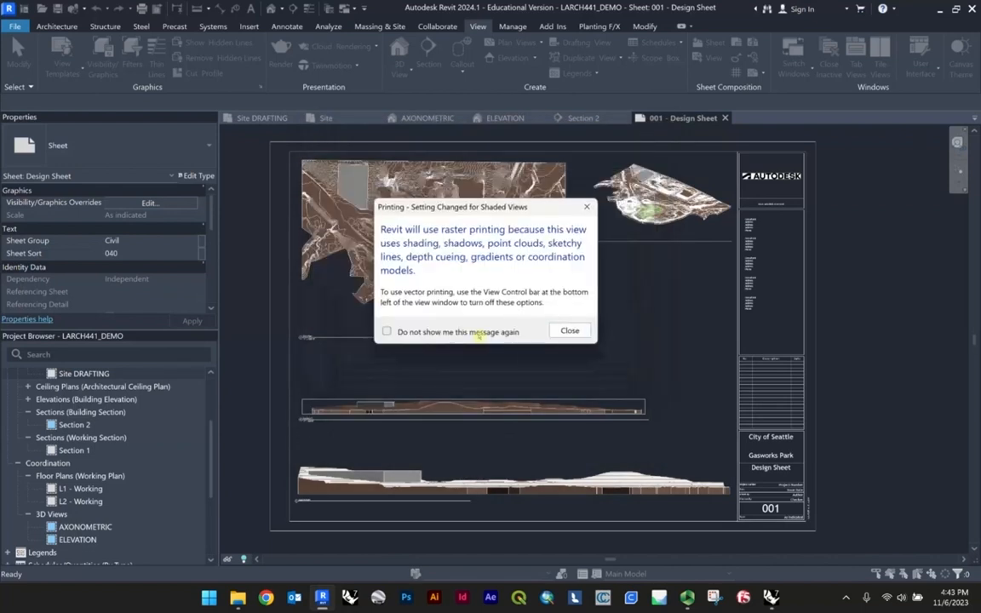
pyautogui.click(580, 333)
pyautogui.write('TEST')
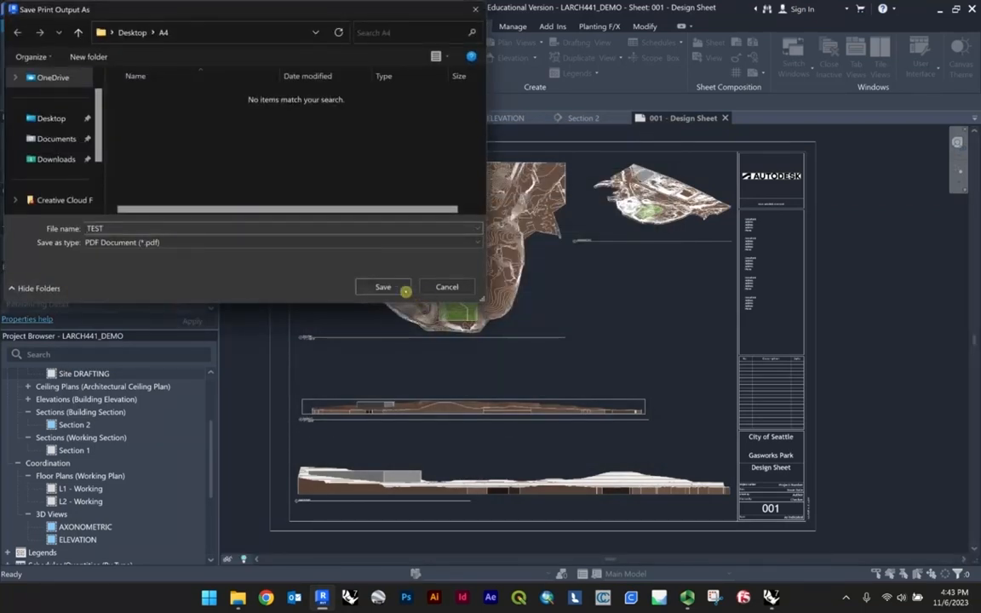
pyautogui.click(405, 291)
# Open TEST.pdf from the A4 folder, check the printed sheet at full window size, and return to the Revit sheet.
pyautogui.click(237, 598)
pyautogui.doubleClick(480, 359)
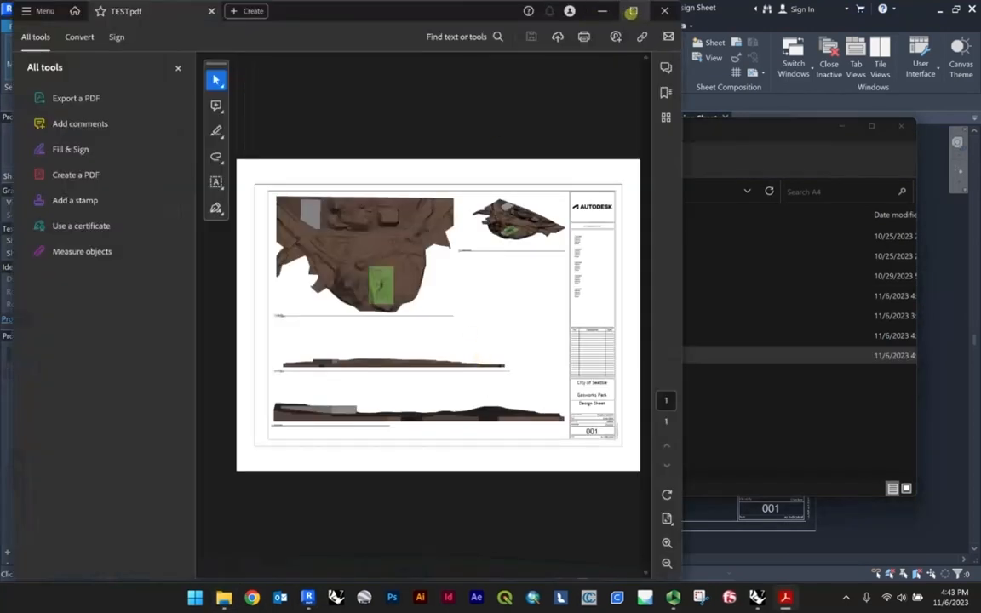
pyautogui.click(632, 11)
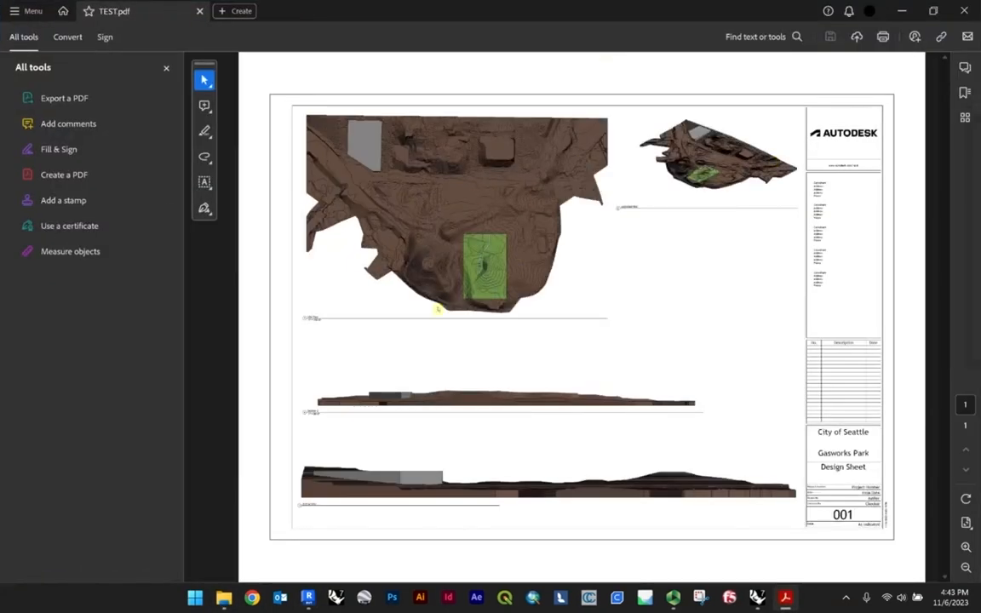
pyautogui.click(964, 11)
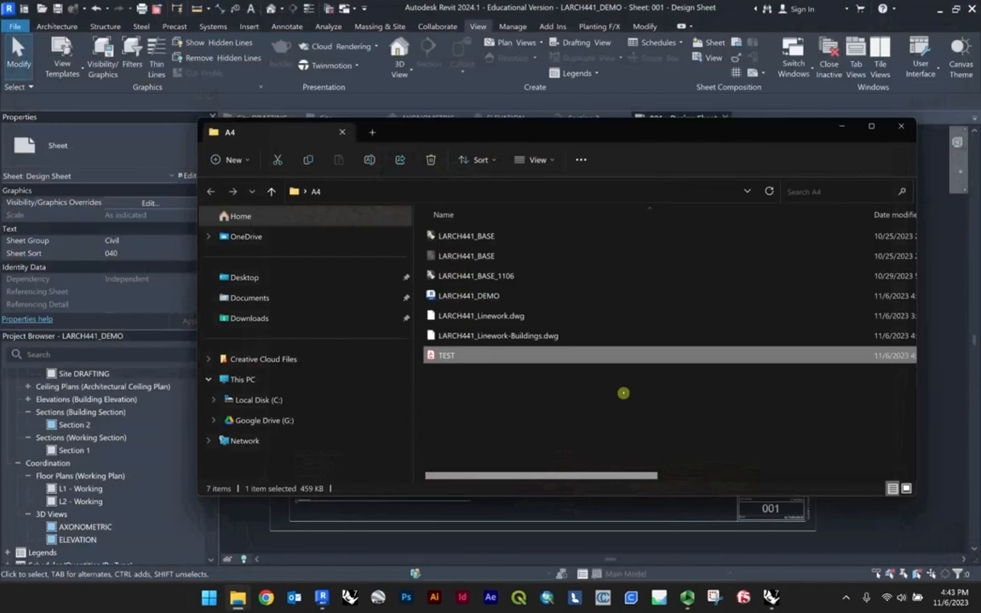
pyautogui.click(624, 392)
pyautogui.click(899, 125)
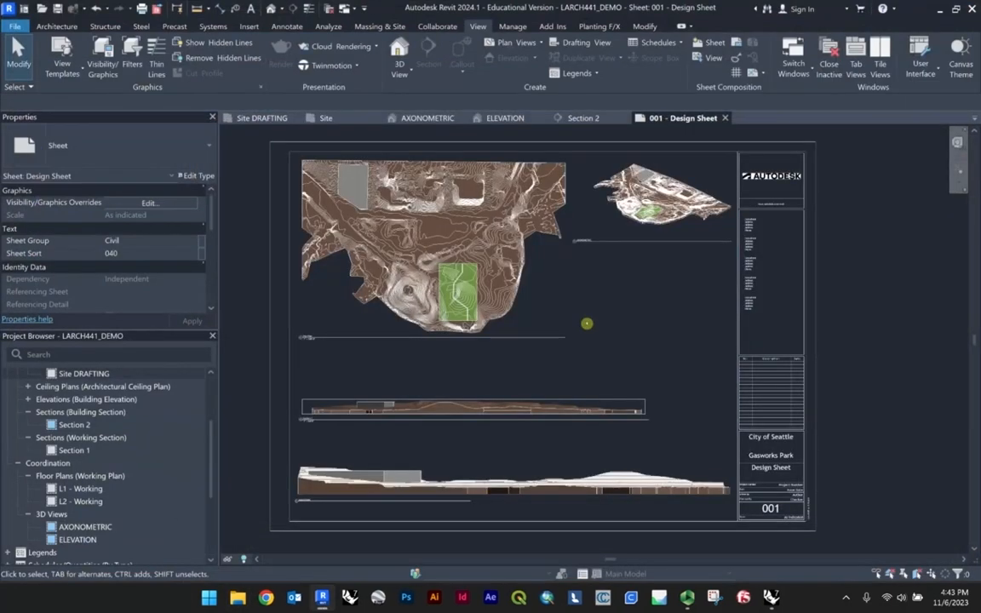